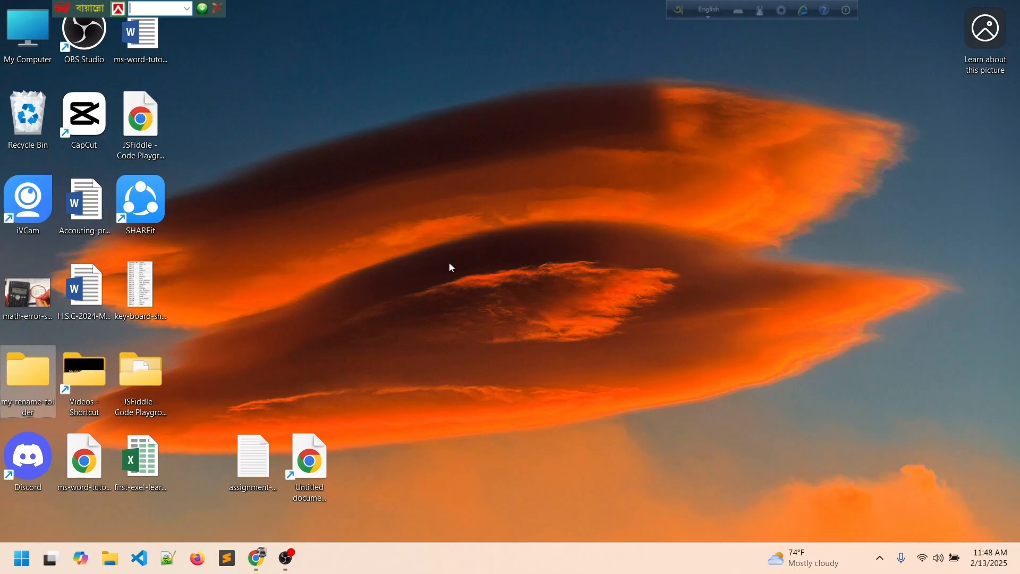
Create a new Word document named insert-tab.docx in my-rename-folder and open it.
double_click(22, 381)
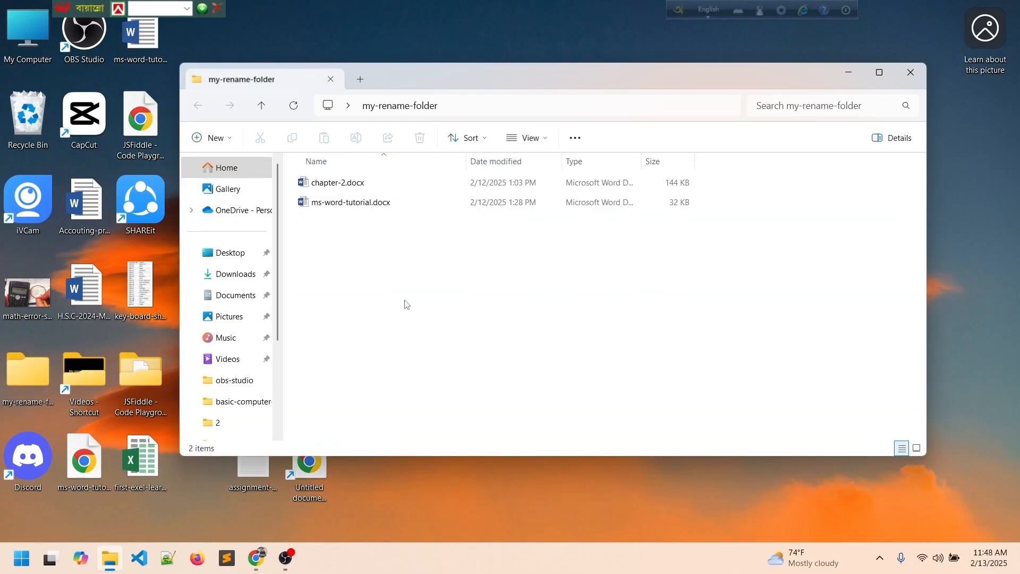
right_click(370, 246)
mouse_move(403, 356)
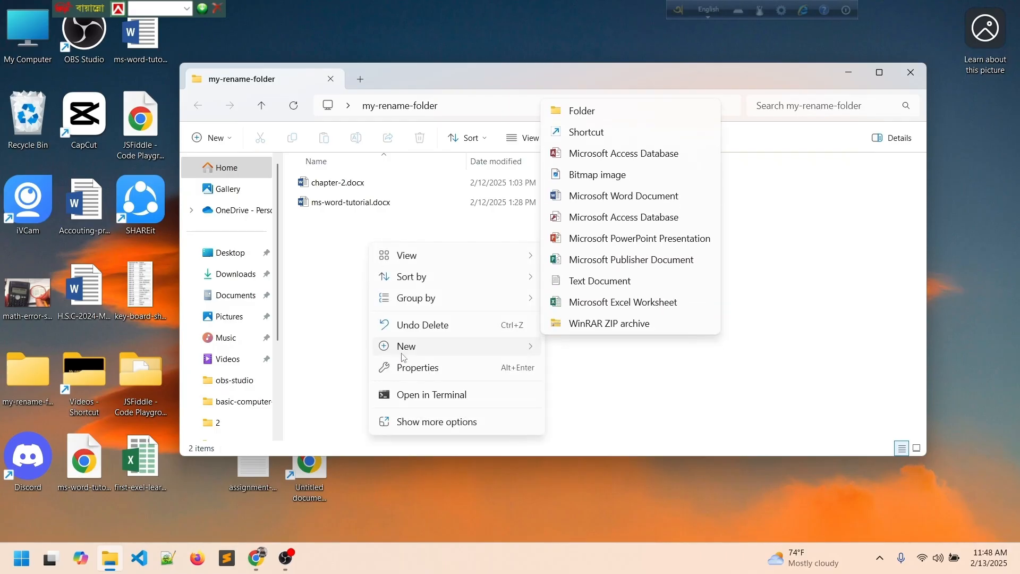
click(625, 197)
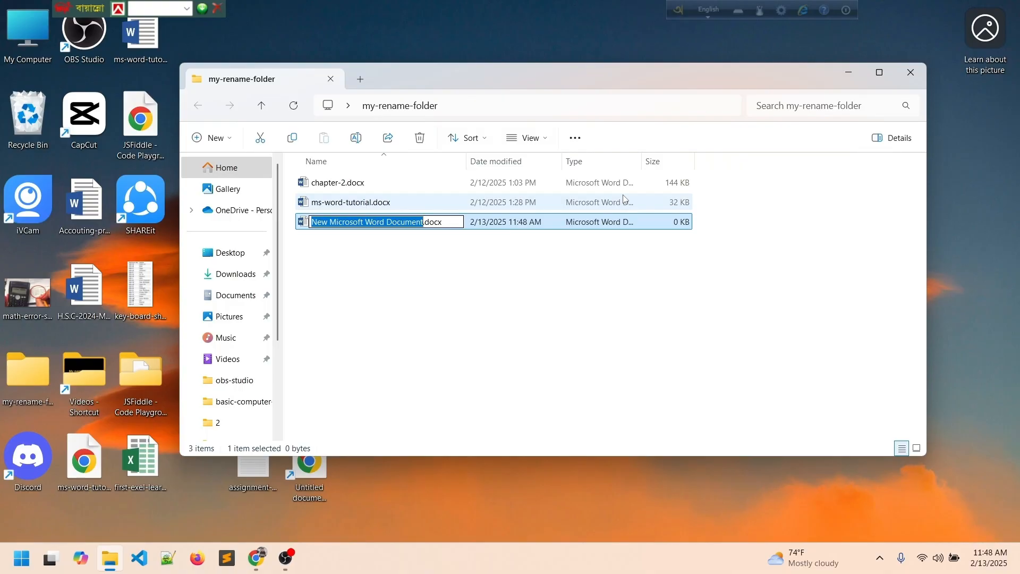
text(inser)
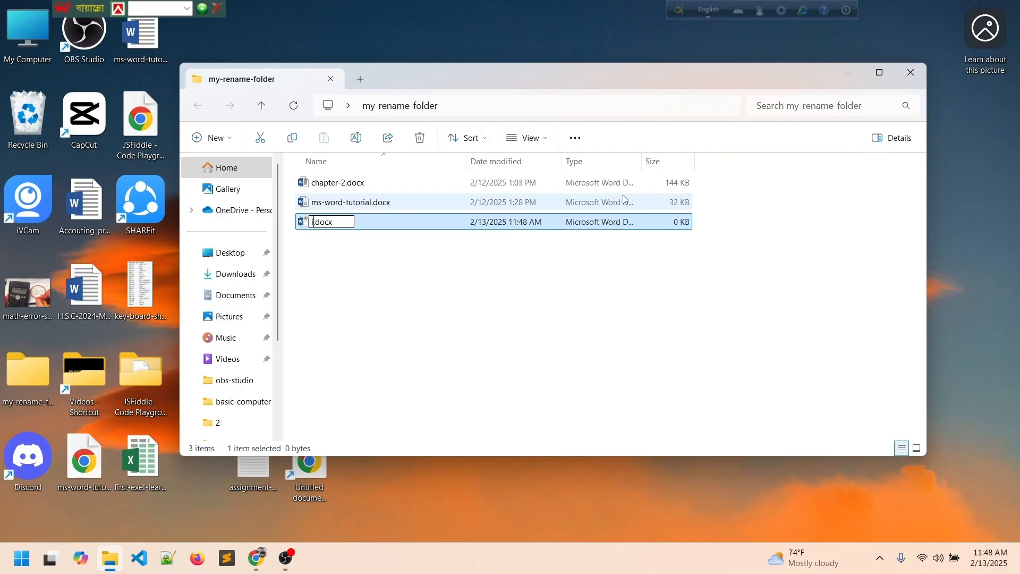
text(t-tab)
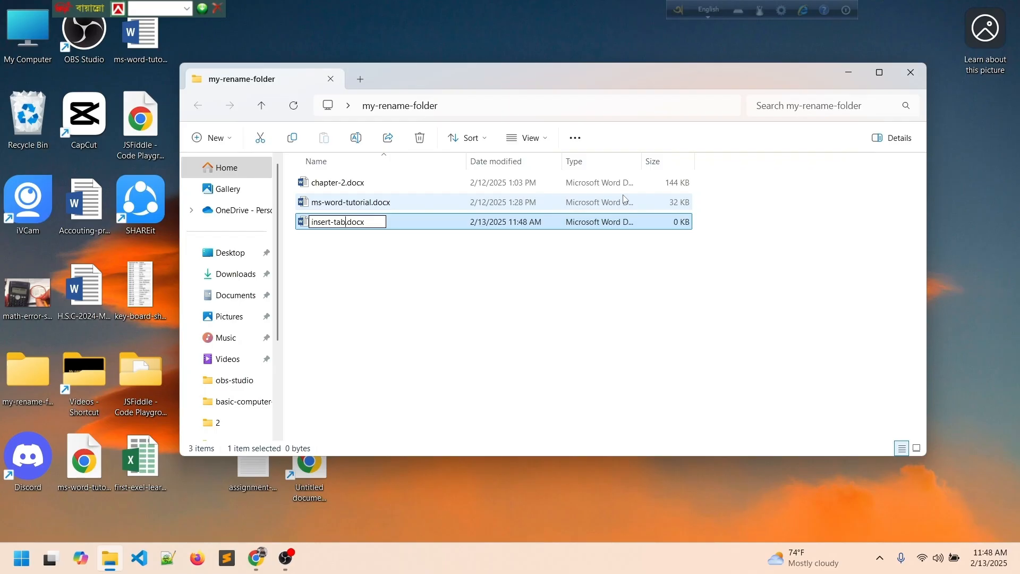
key(Return)
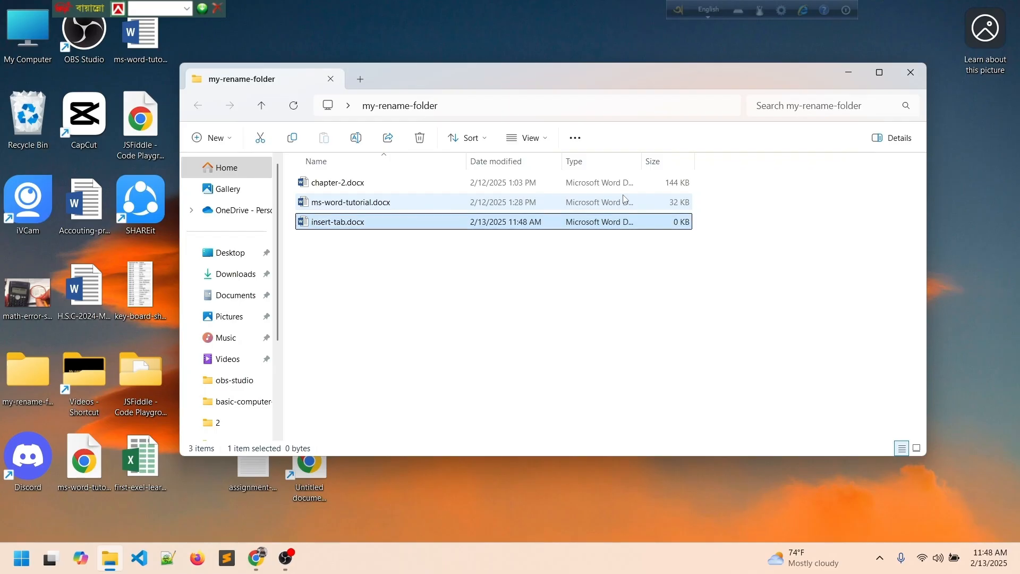
key(Return)
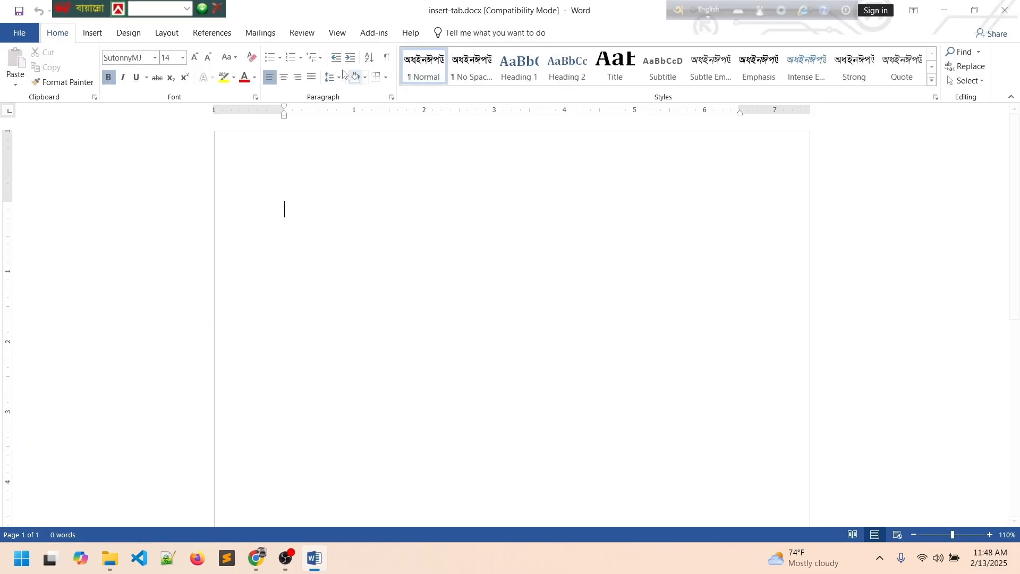
Choose the Slice (Light) design from the Insert tab's Cover Page gallery.
click(90, 33)
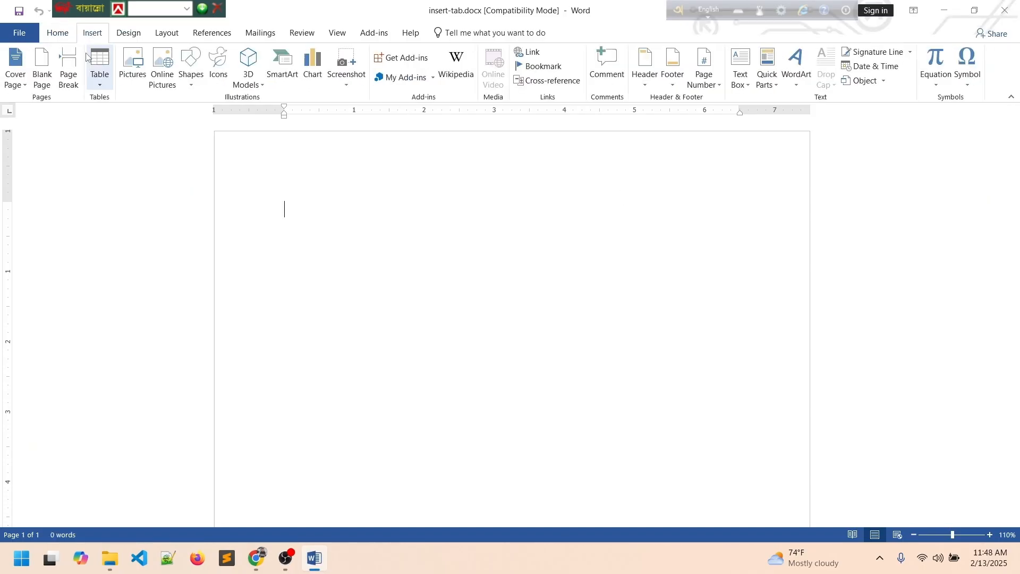
click(24, 86)
click(23, 86)
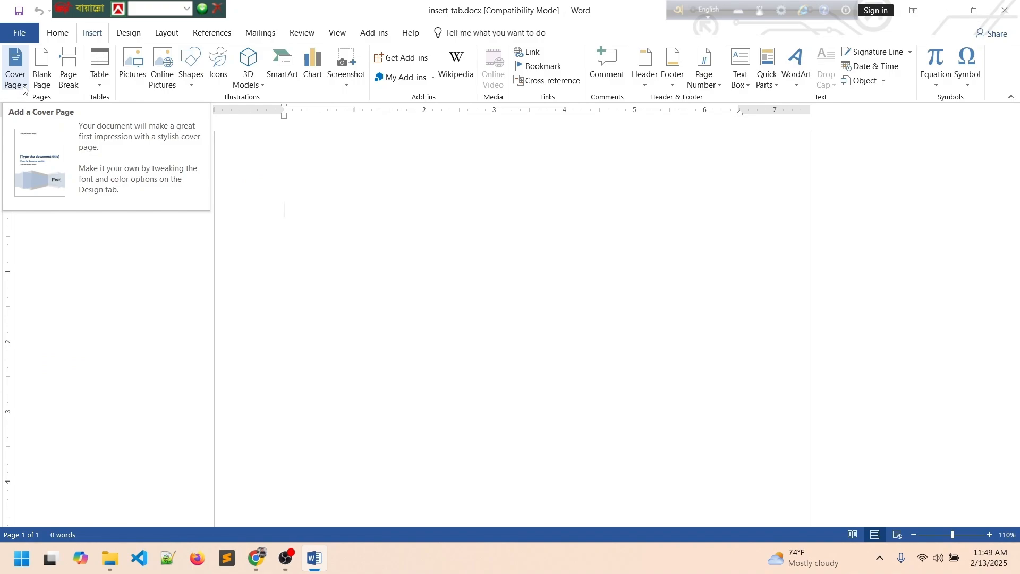
click(23, 86)
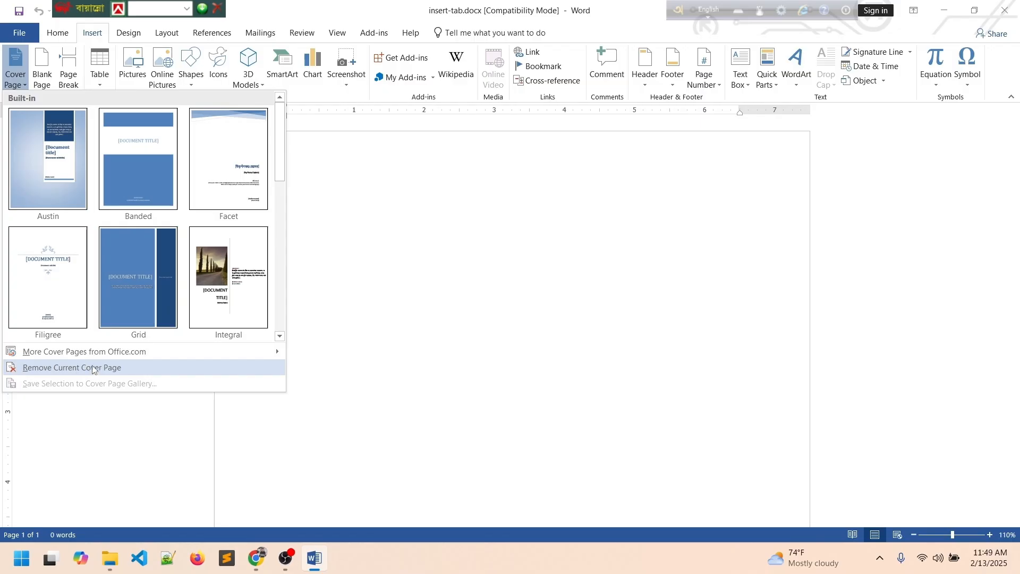
mouse_move(100, 353)
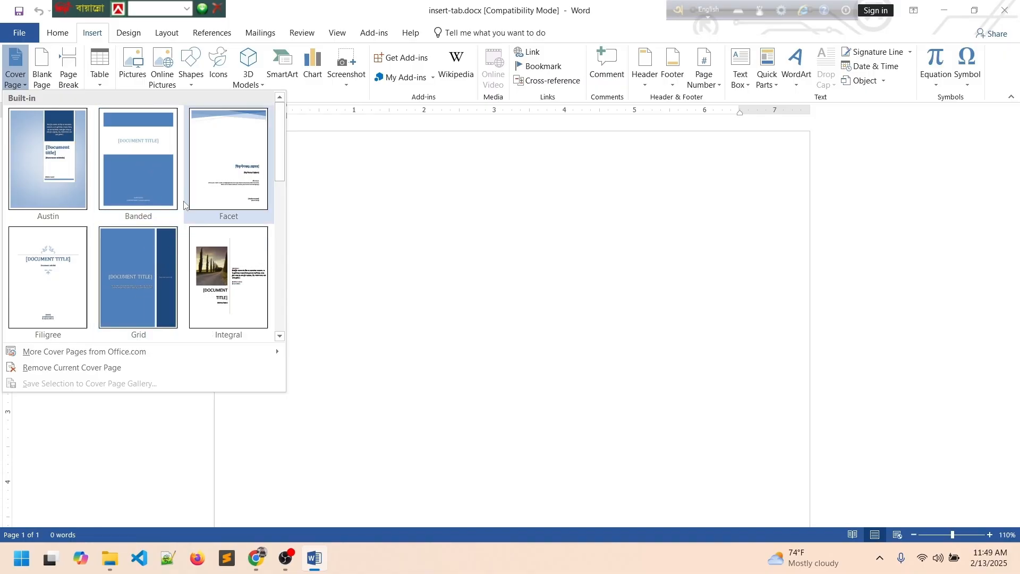
scroll(110, 318, down, 5)
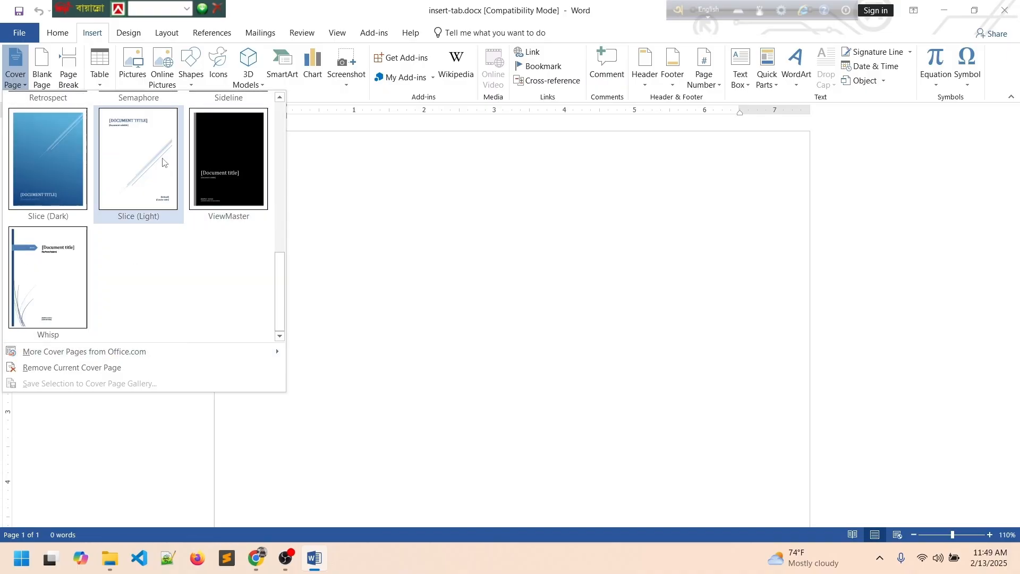
click(135, 151)
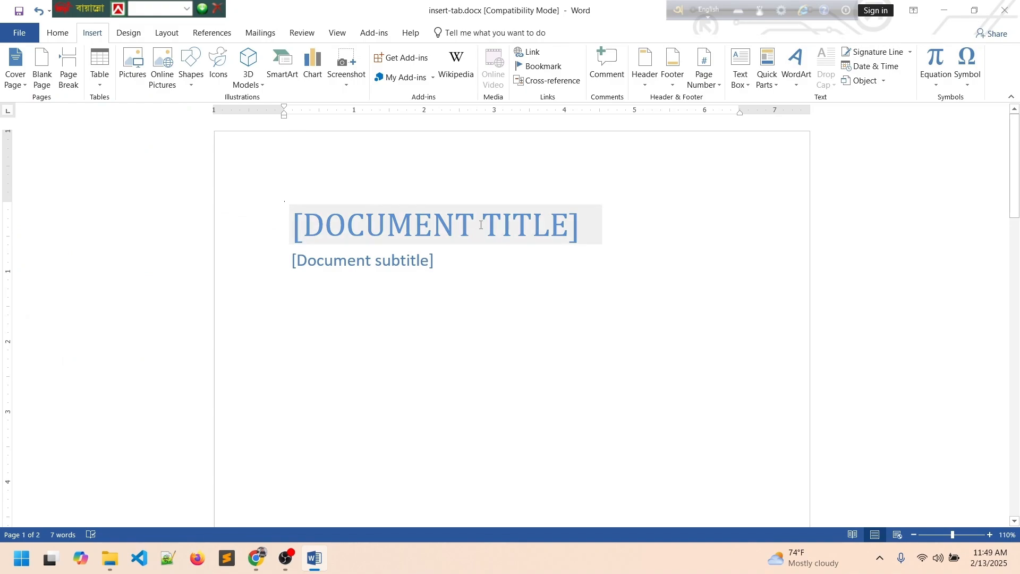
Replace the cover placeholders with title XYZ and subtitle 'my first book'.
click(484, 229)
click(66, 35)
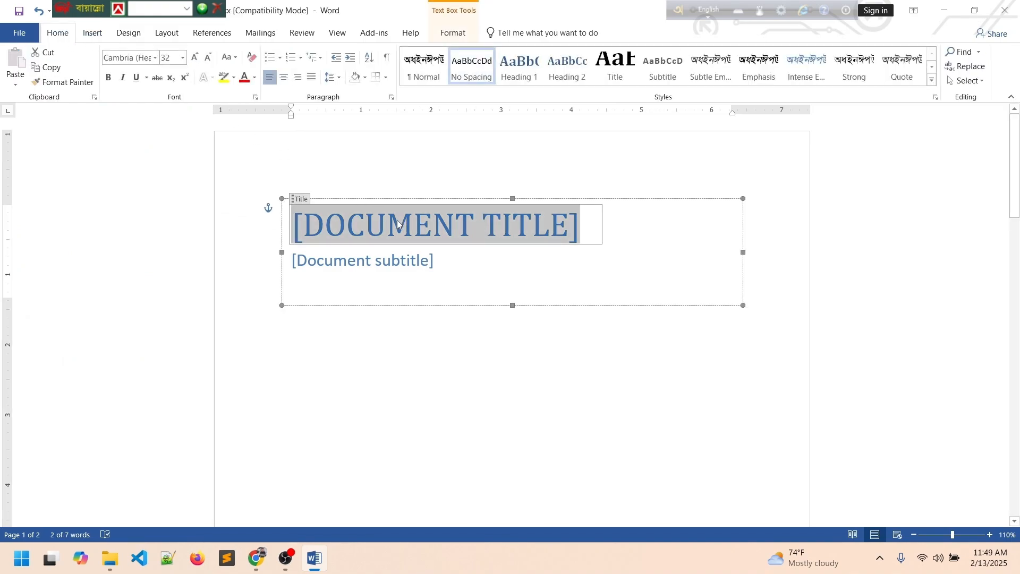
click(391, 259)
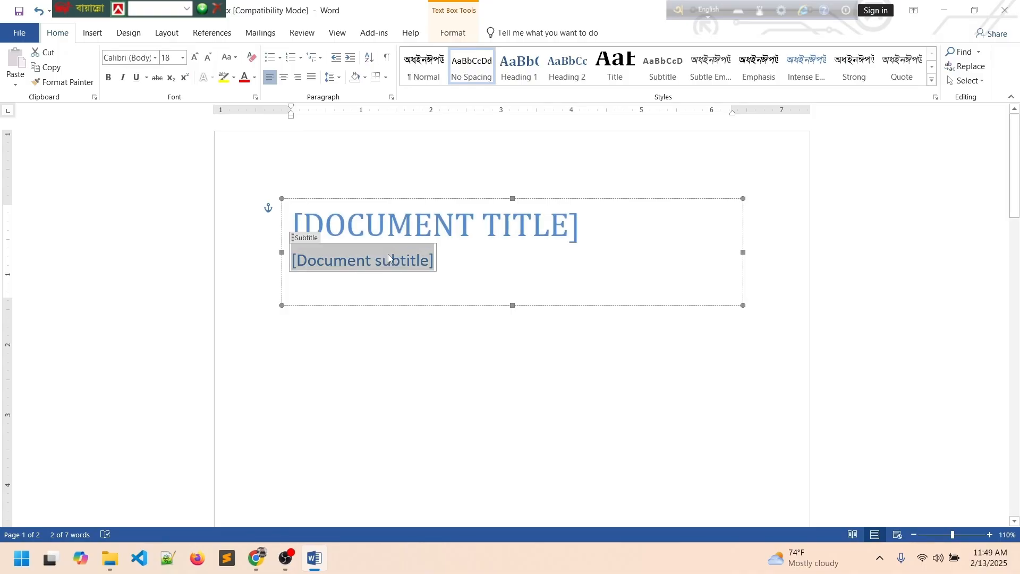
click(519, 222)
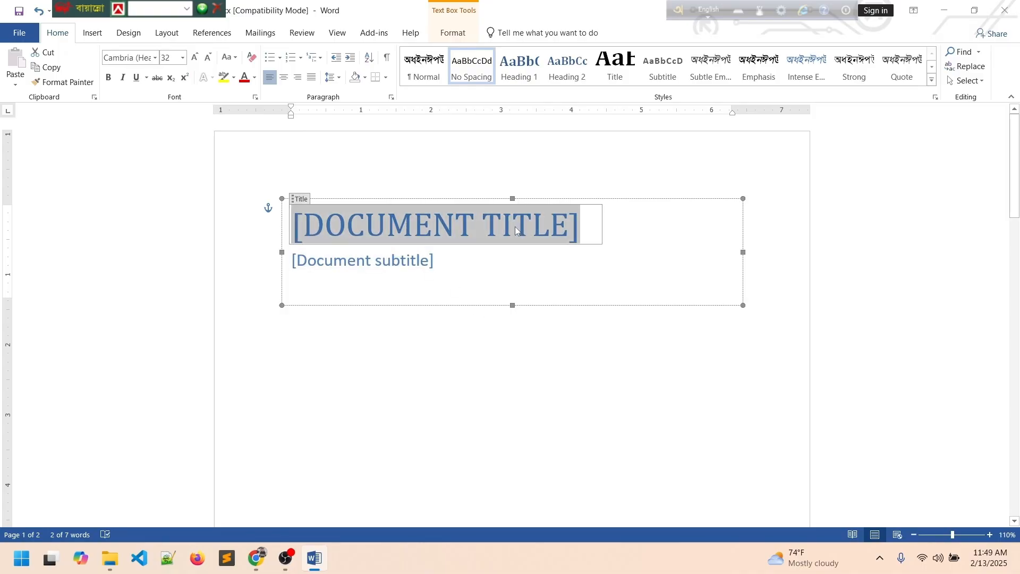
text(XY)
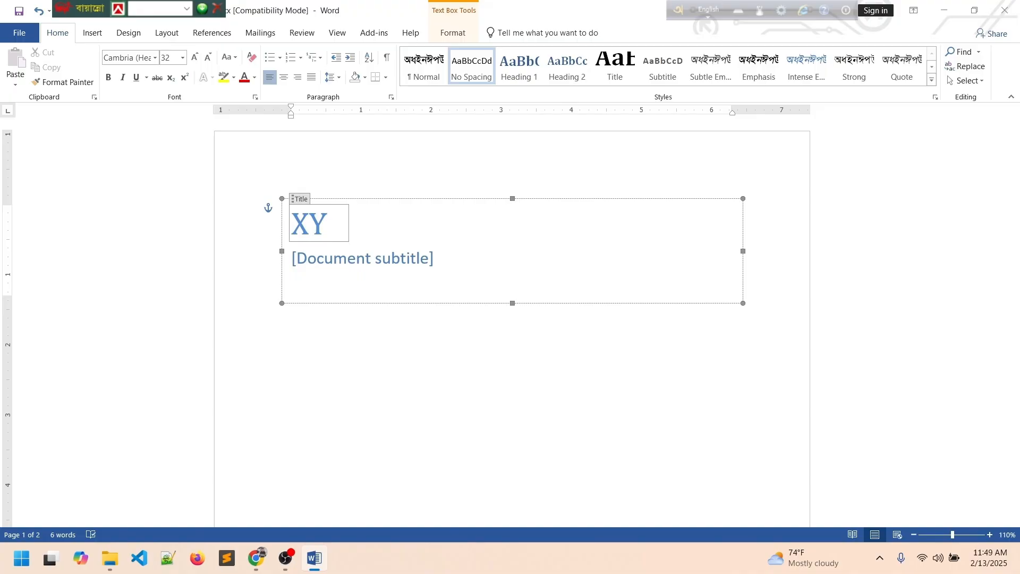
text(Z)
click(417, 260)
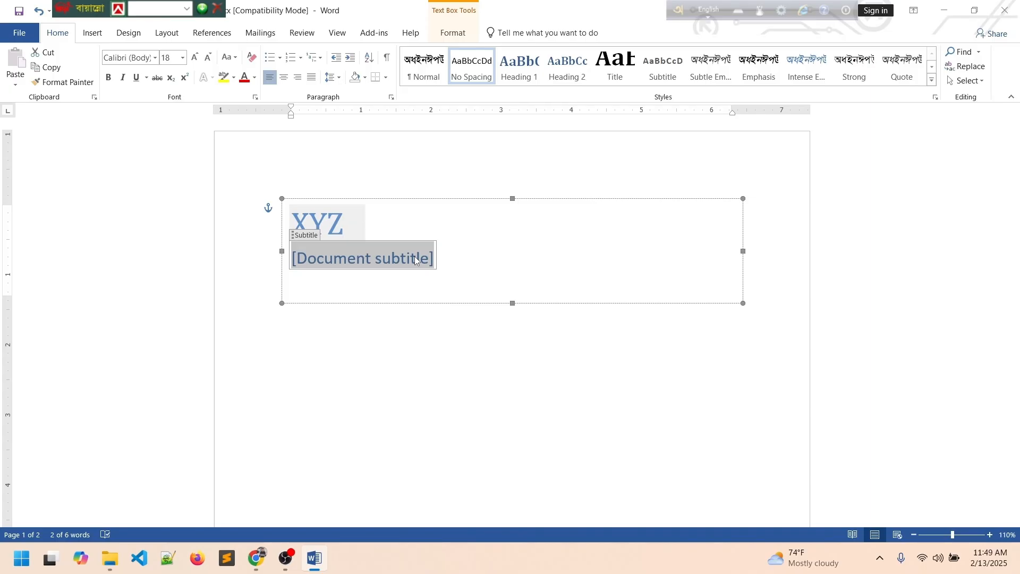
text(my fi)
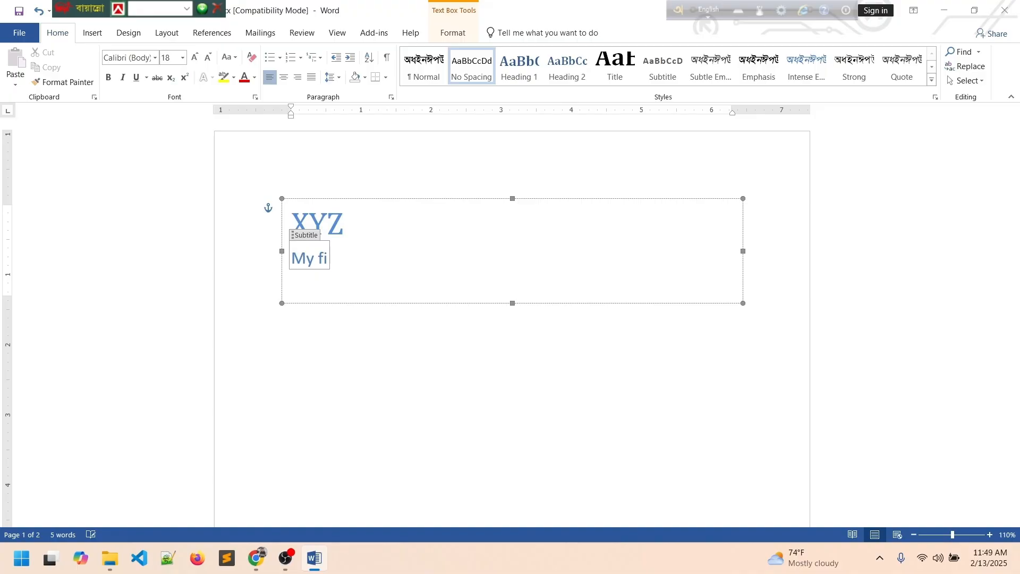
text(rst book)
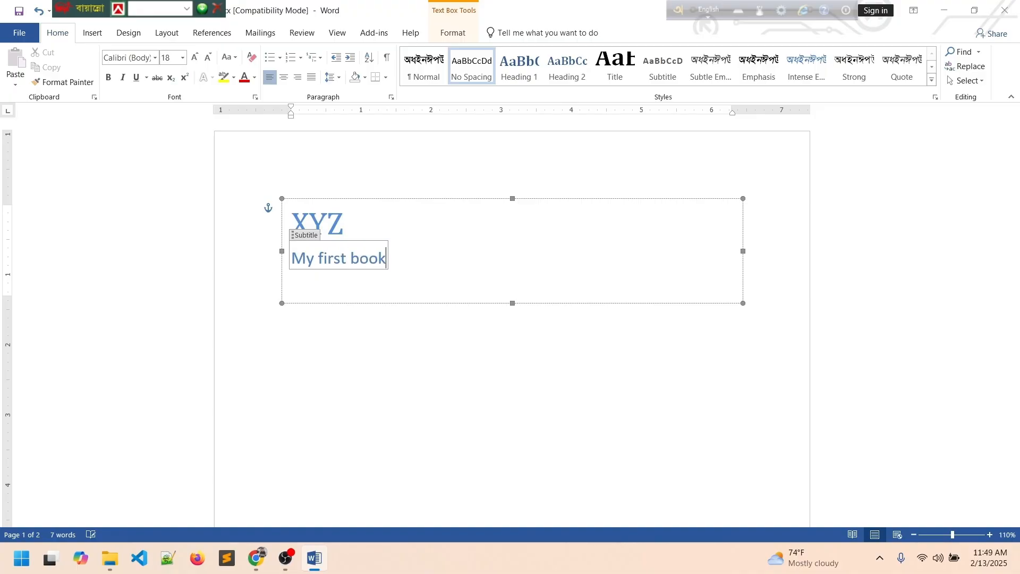
Check the finished cover page title and subtitle.
click(412, 328)
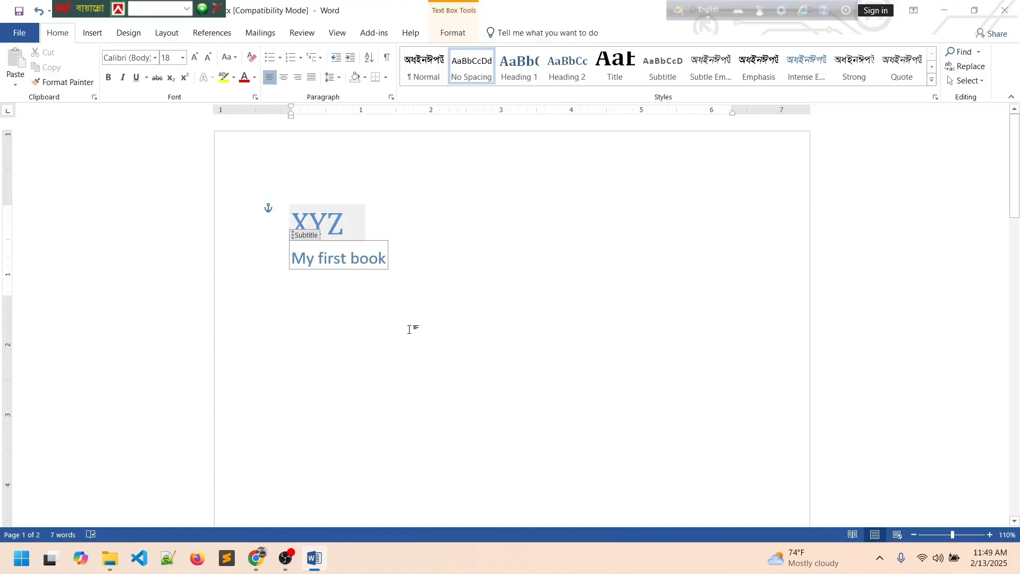
click(342, 217)
click(369, 259)
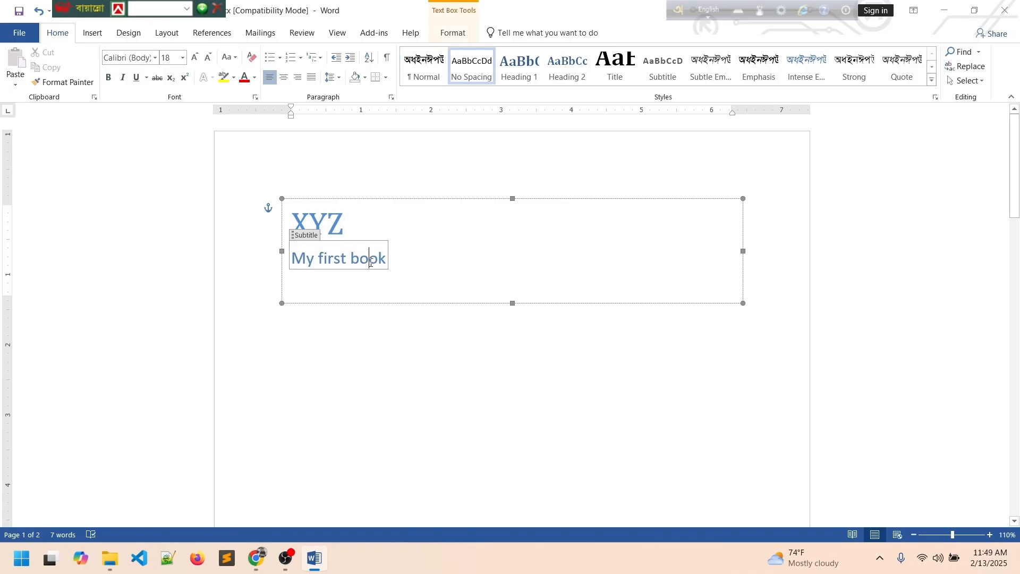
click(407, 355)
scroll(407, 355, down, 10)
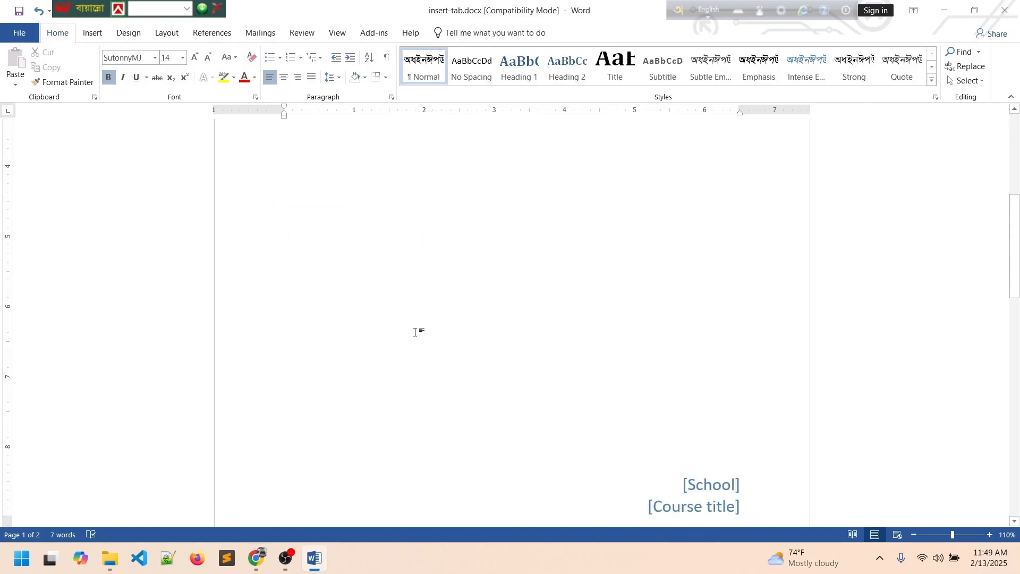
scroll(416, 330, down, 3)
scroll(415, 328, up, 6)
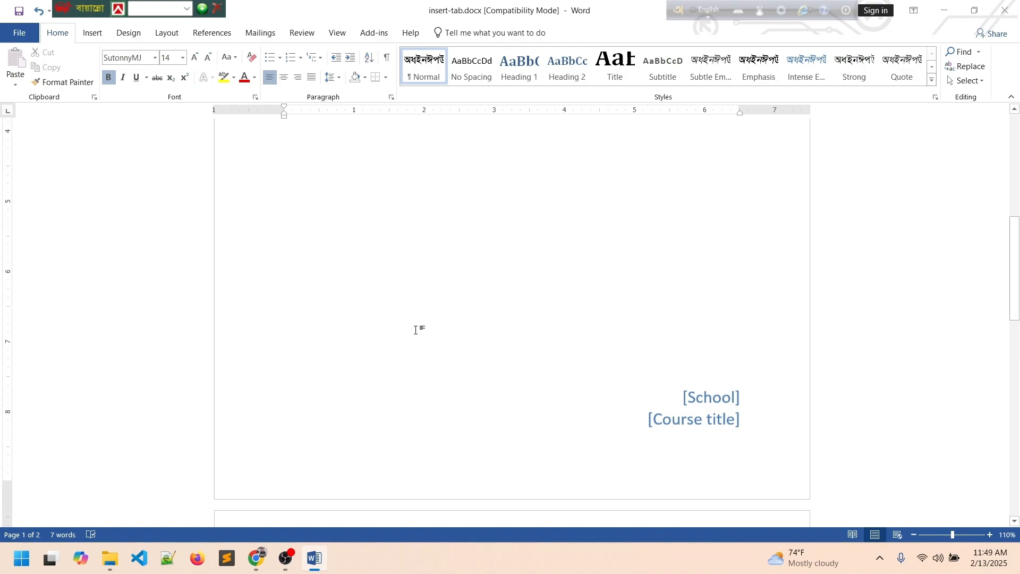
click(285, 558)
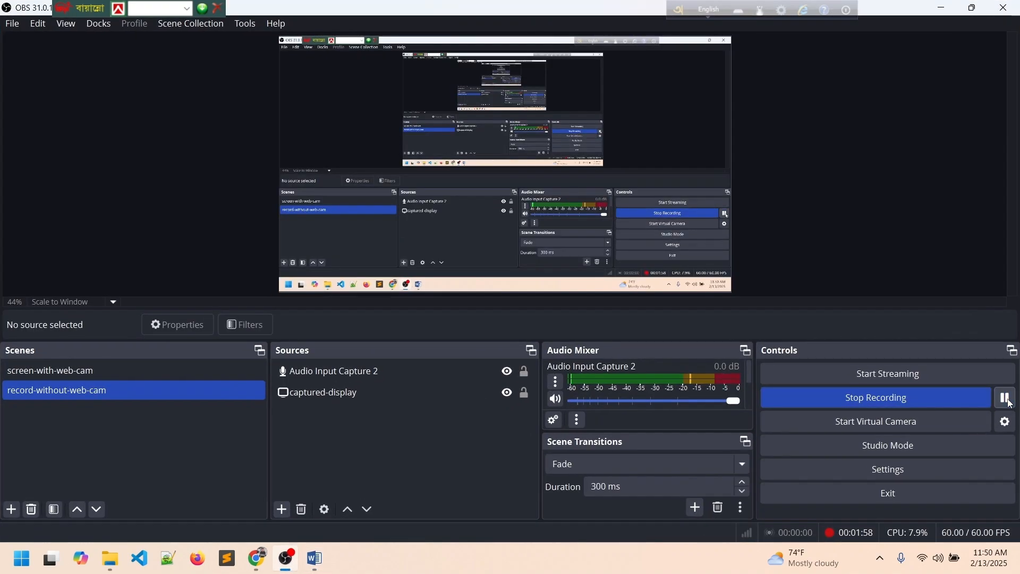
Select all document content with Ctrl+A and delete it, removing the cover page.
click(315, 558)
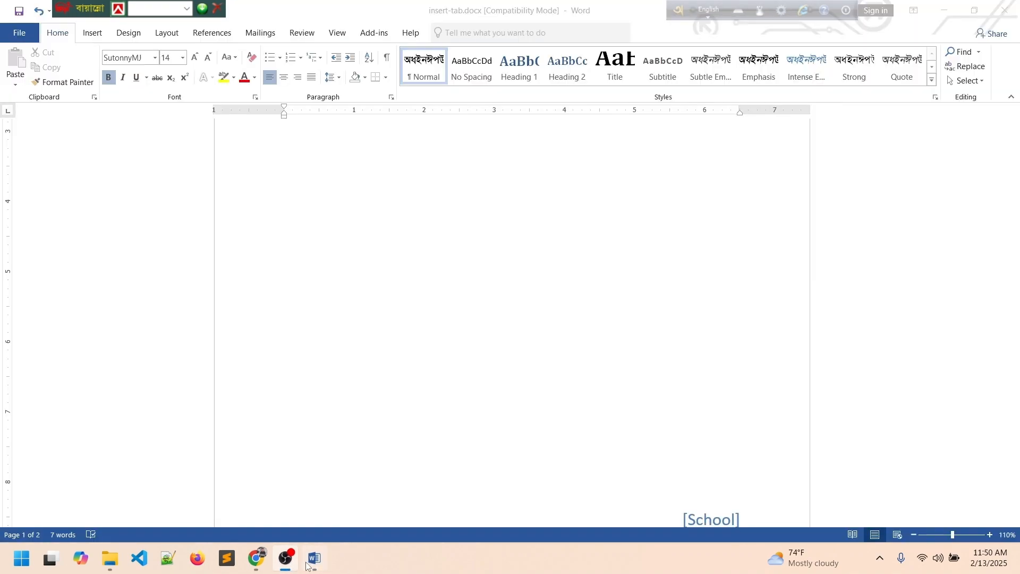
scroll(403, 319, up, 6)
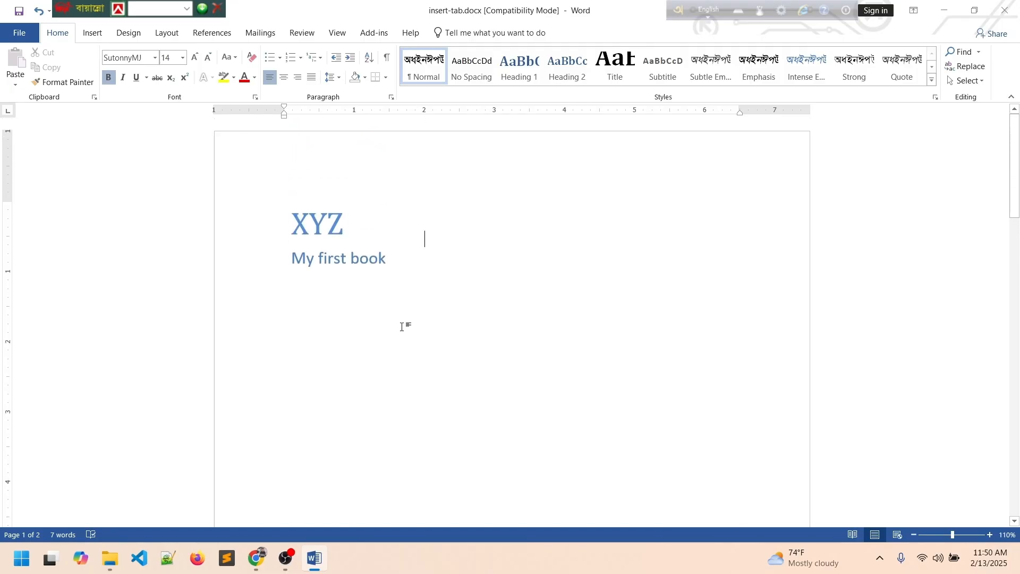
scroll(394, 314, down, 2)
scroll(388, 308, down, 1)
scroll(387, 309, up, 3)
scroll(387, 308, down, 4)
scroll(388, 308, up, 4)
key(ctrl+a)
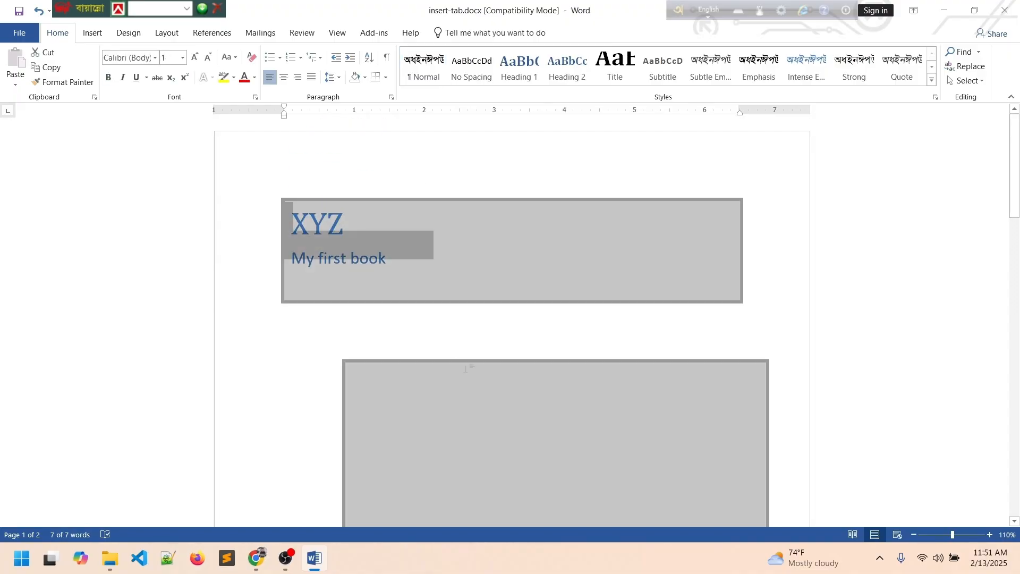
scroll(465, 367, down, 2)
click(483, 354)
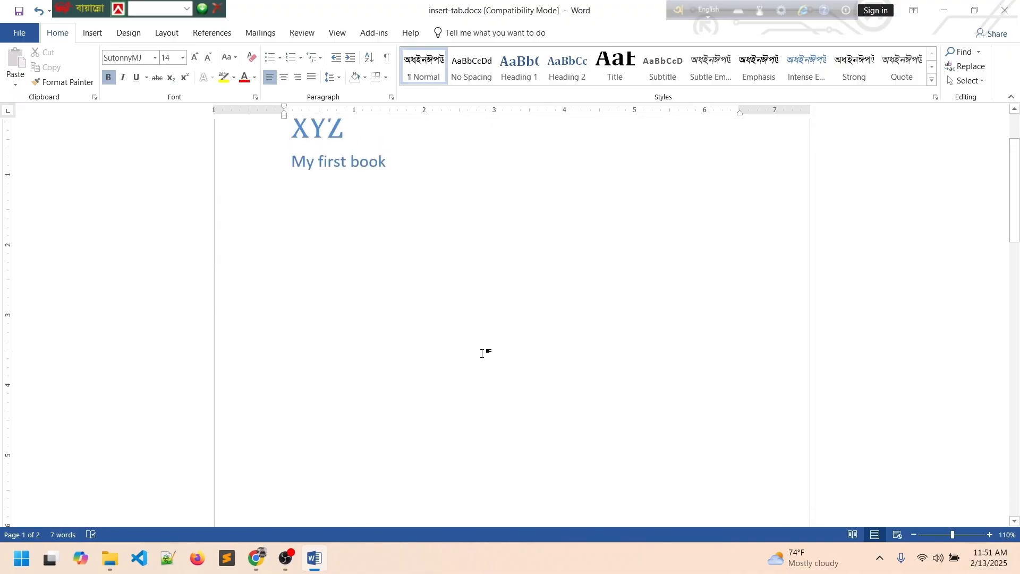
key(ctrl+a)
key(Delete)
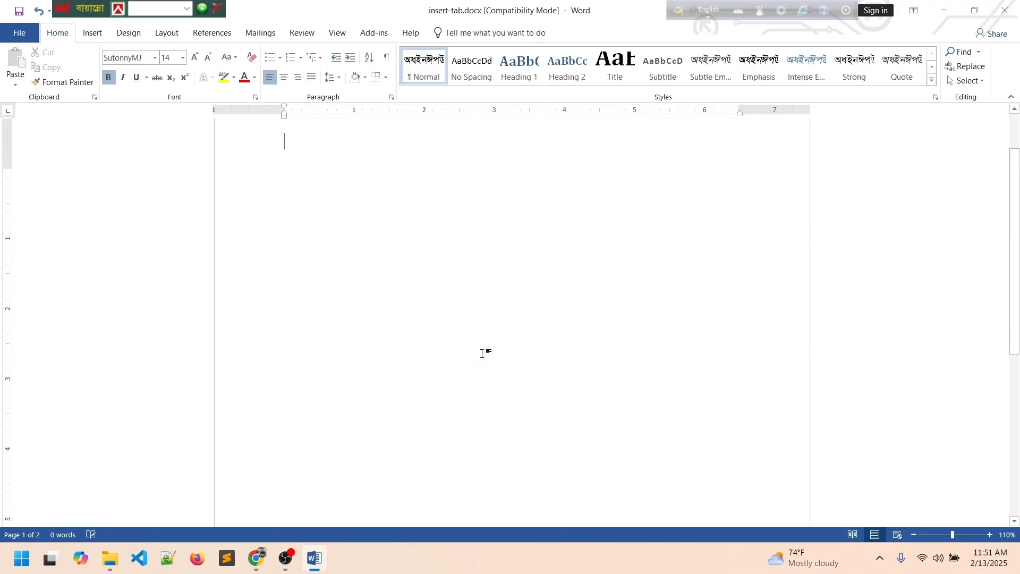
Type a Bengali line on page 1, add blank lines, then type a second Bengali line.
click(91, 35)
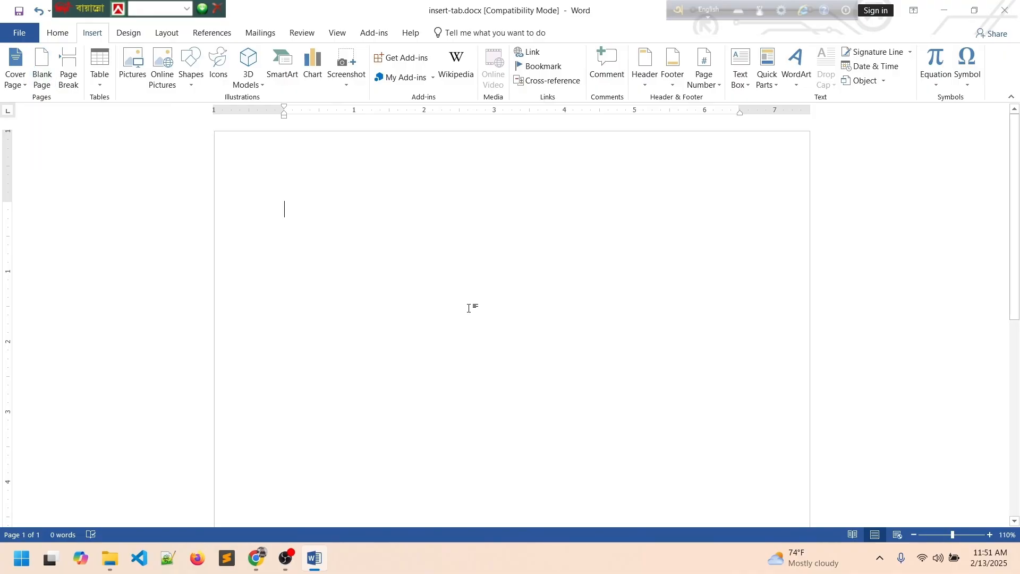
text(উভশফ;শভ;ষফভশফ;ষভ)
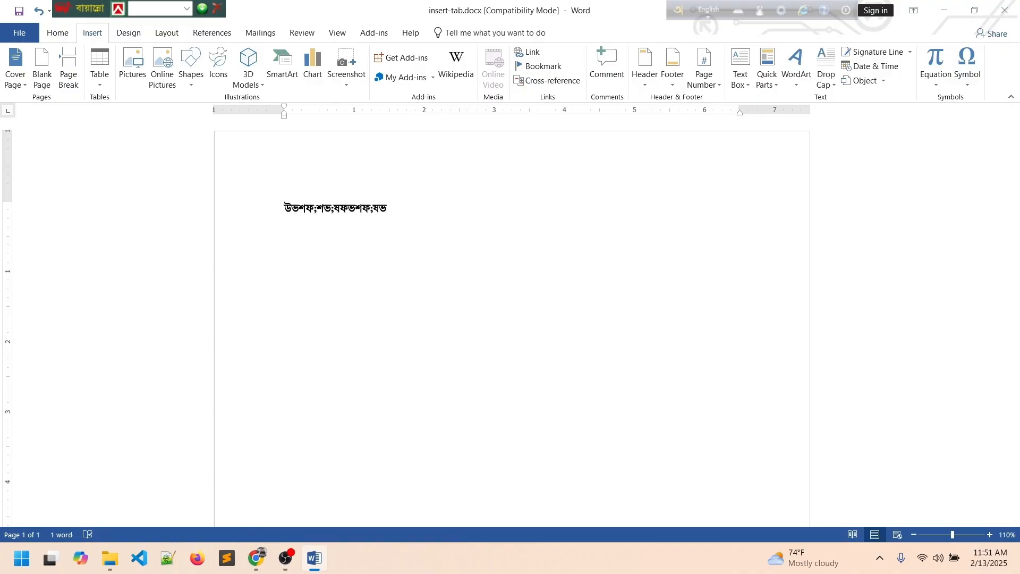
key(Return)
scroll(483, 337, down, 10)
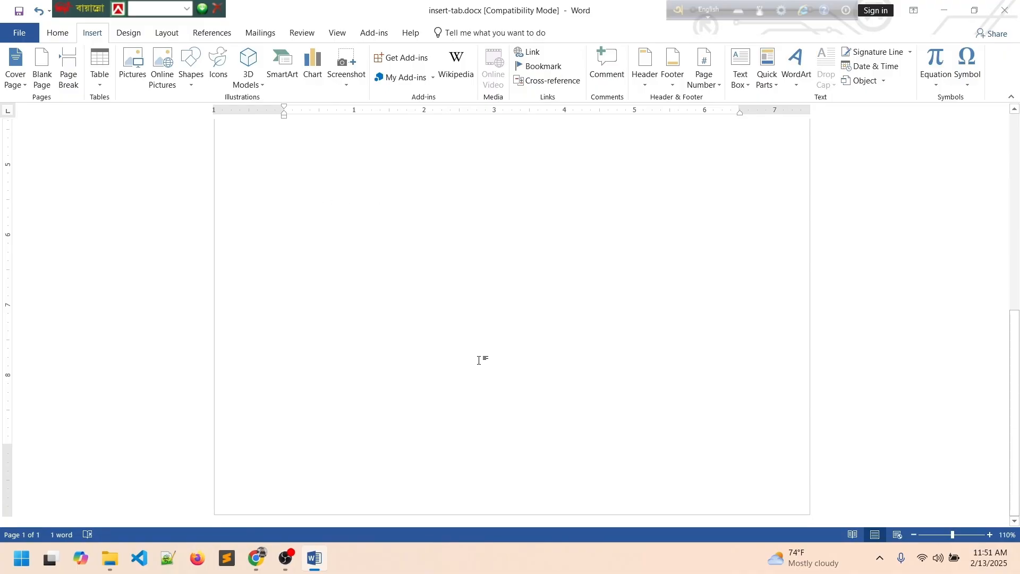
scroll(420, 431, up, 10)
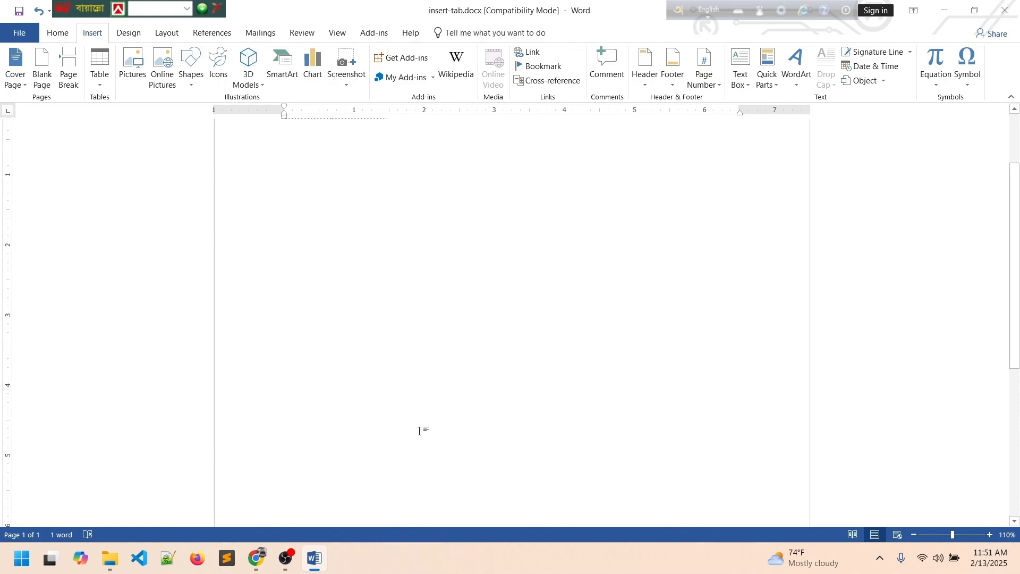
key(Return)
key(Return)
key(Return)
key(Return)
key(Return)
key(Return)
key(Return)
key(Return)
key(Return)
key(Return)
key(Return)
key(Return)
key(Return)
key(Return)
key(Return)
key(Return)
key(Return)
key(Return)
key(Return)
key(Return)
key(Return)
key(Return)
key(Return)
key(Return)
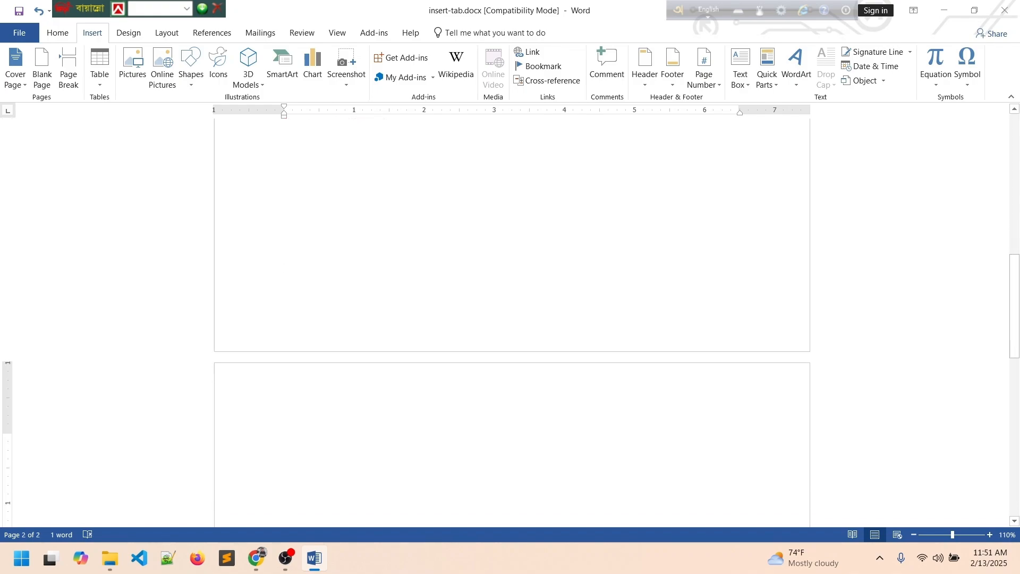
text(ভফভফভধফভফধশভলফশভল)
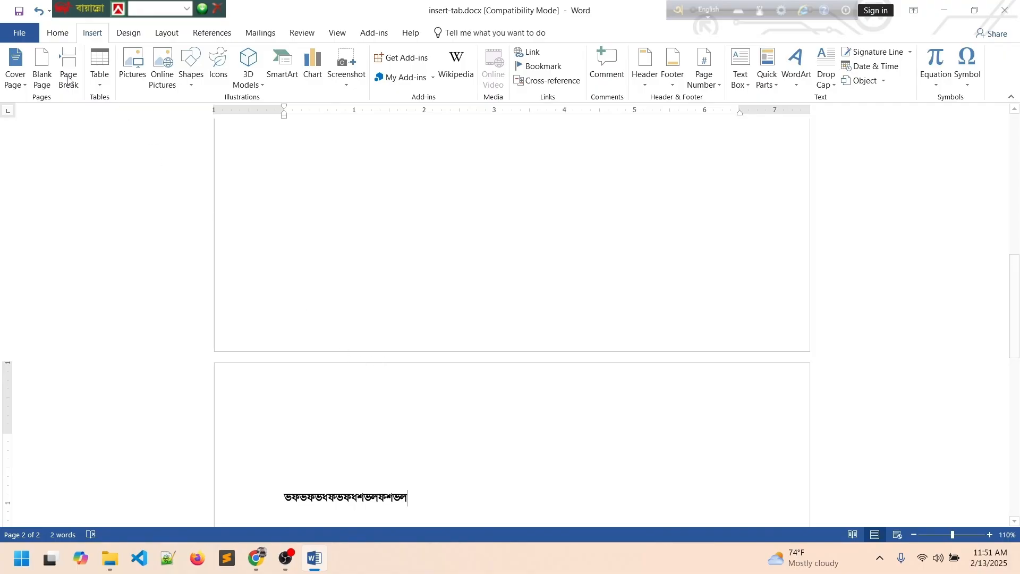
Insert a blank page at the insertion point on page 1.
click(305, 307)
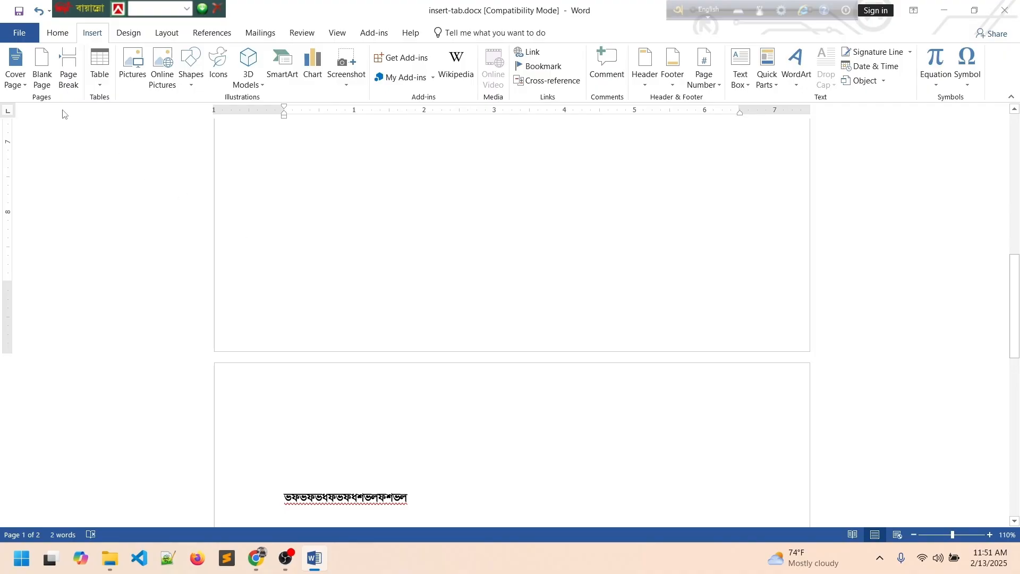
click(42, 69)
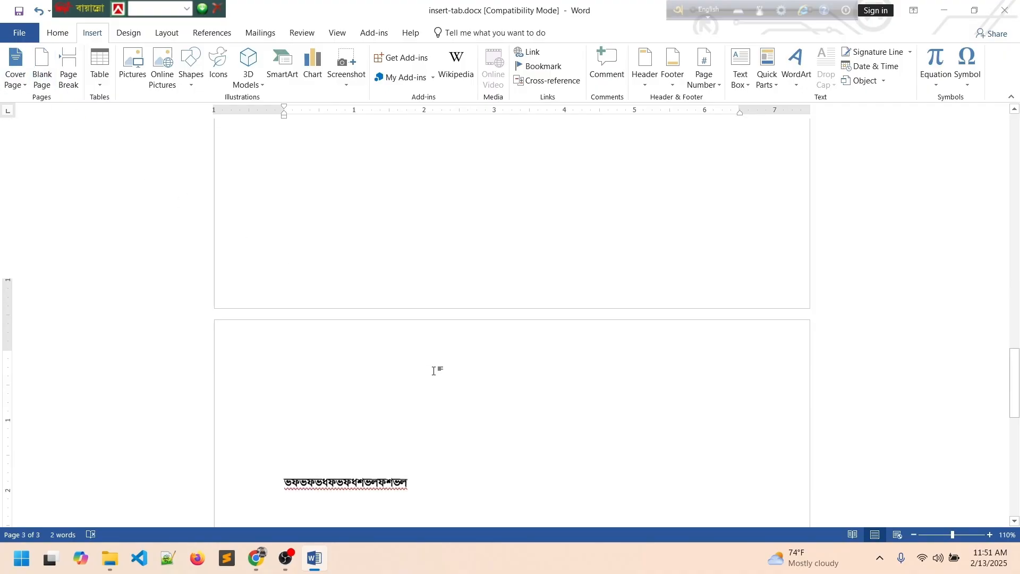
scroll(432, 383, up, 5)
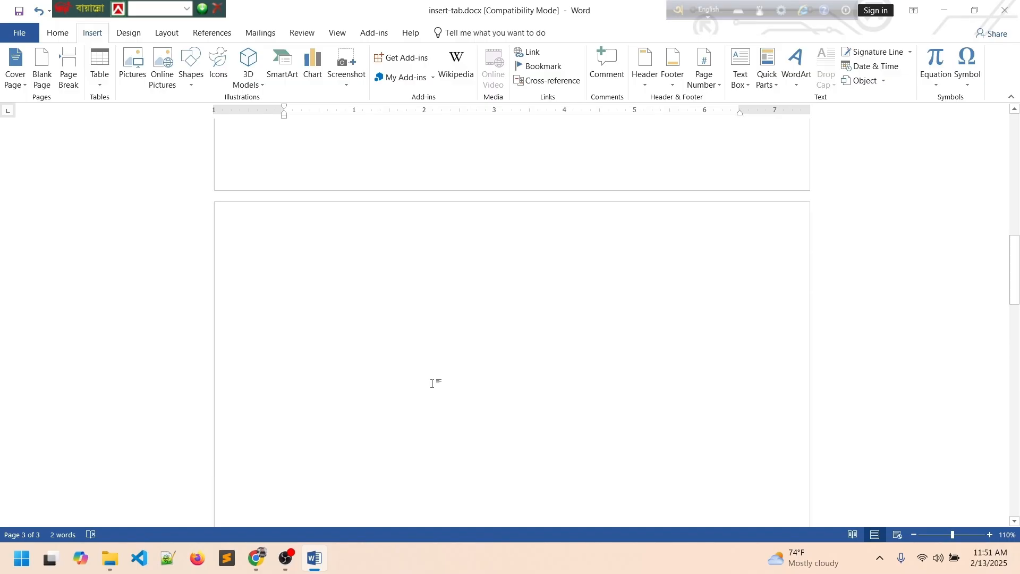
scroll(427, 383, down, 2)
click(280, 296)
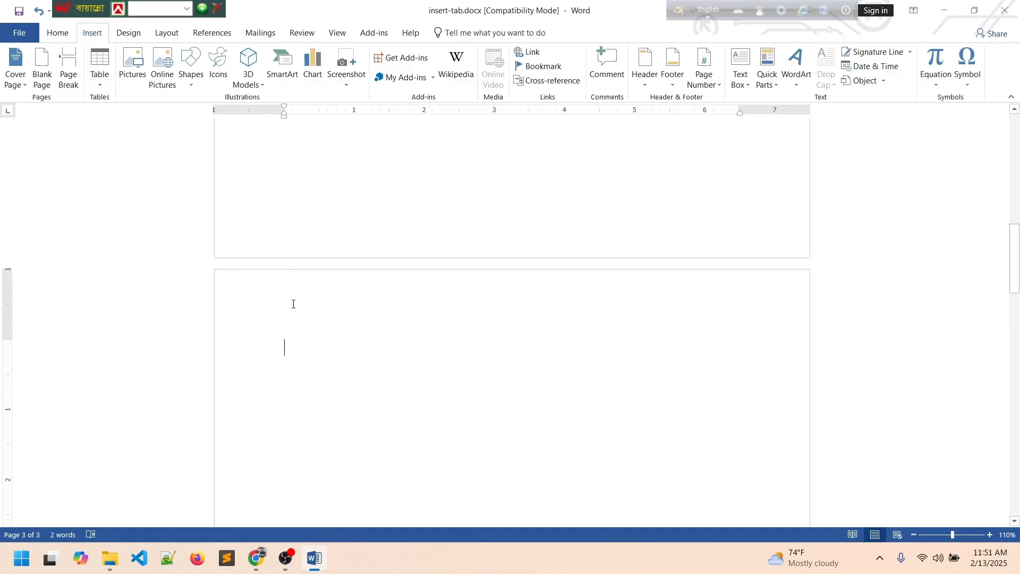
scroll(292, 303, down, 2)
scroll(303, 319, up, 1)
scroll(313, 312, down, 3)
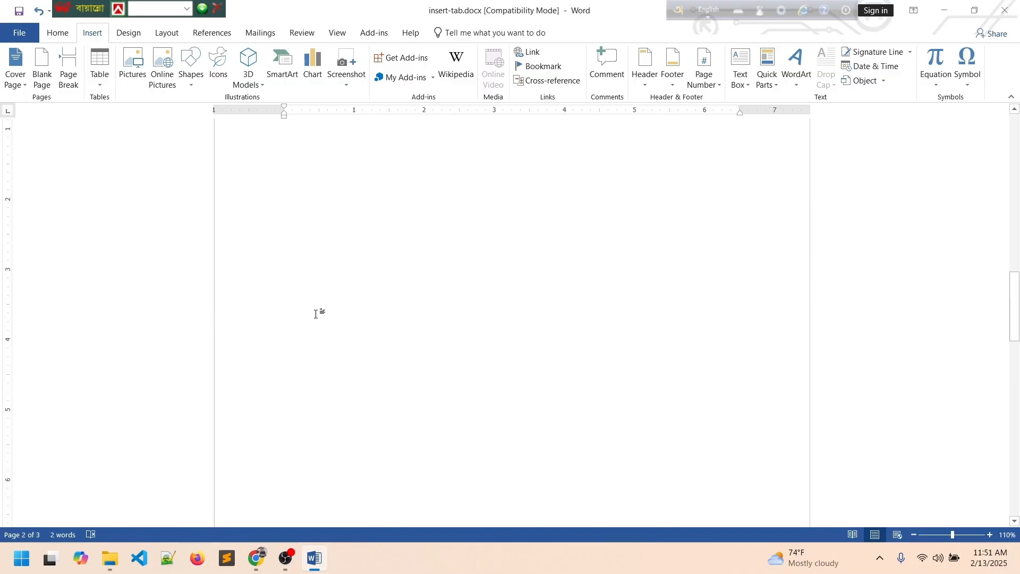
scroll(333, 346, up, 7)
scroll(372, 362, up, 5)
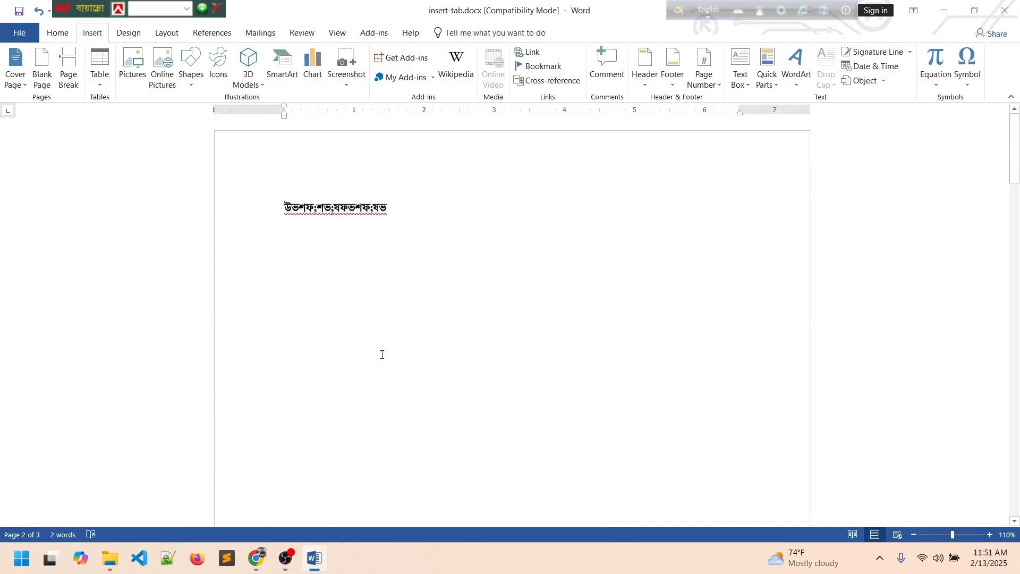
Check both Bengali lines across the three pages.
click(250, 212)
click(441, 259)
scroll(441, 260, down, 10)
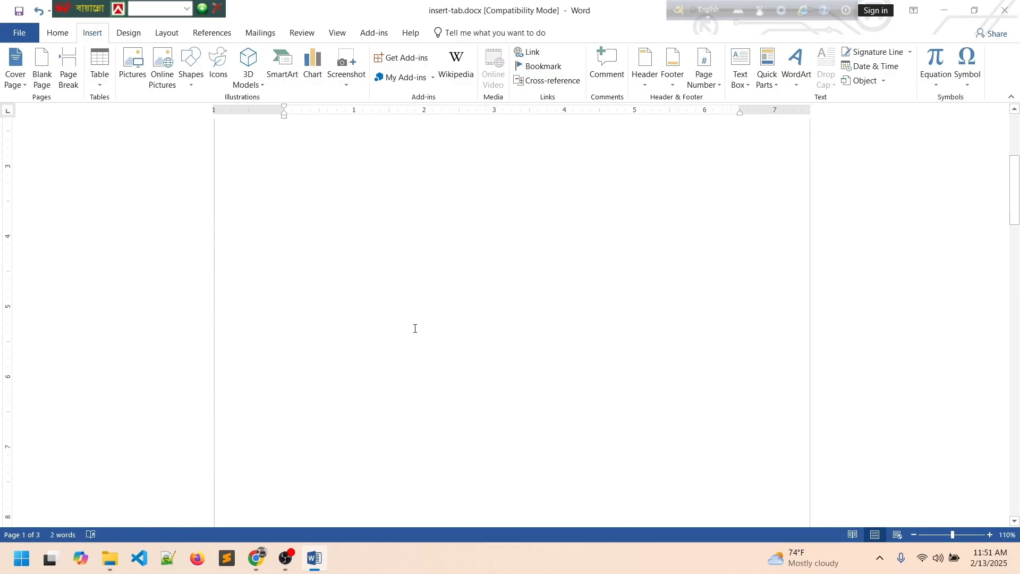
scroll(403, 372, down, 4)
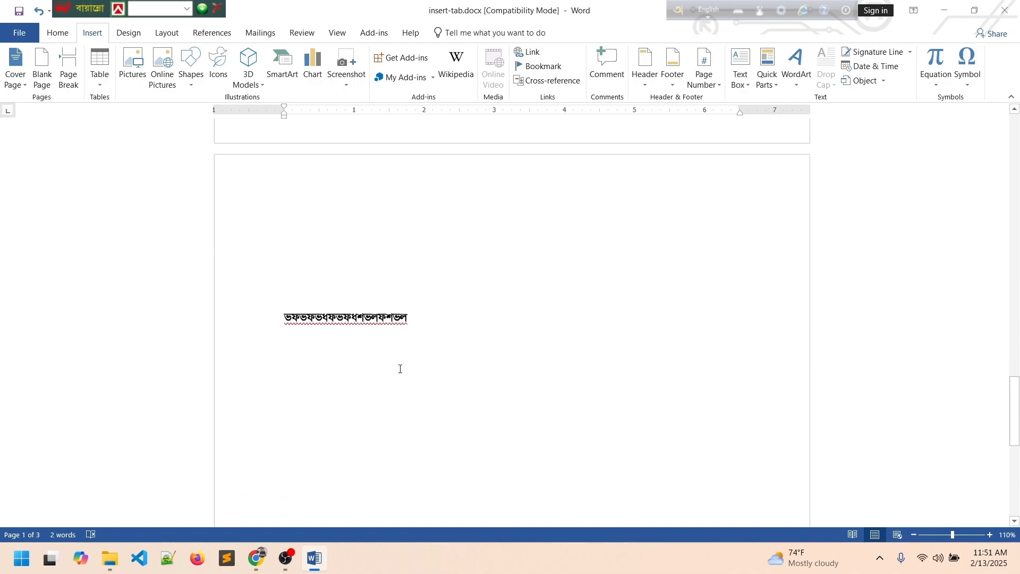
drag(417, 313, 286, 316)
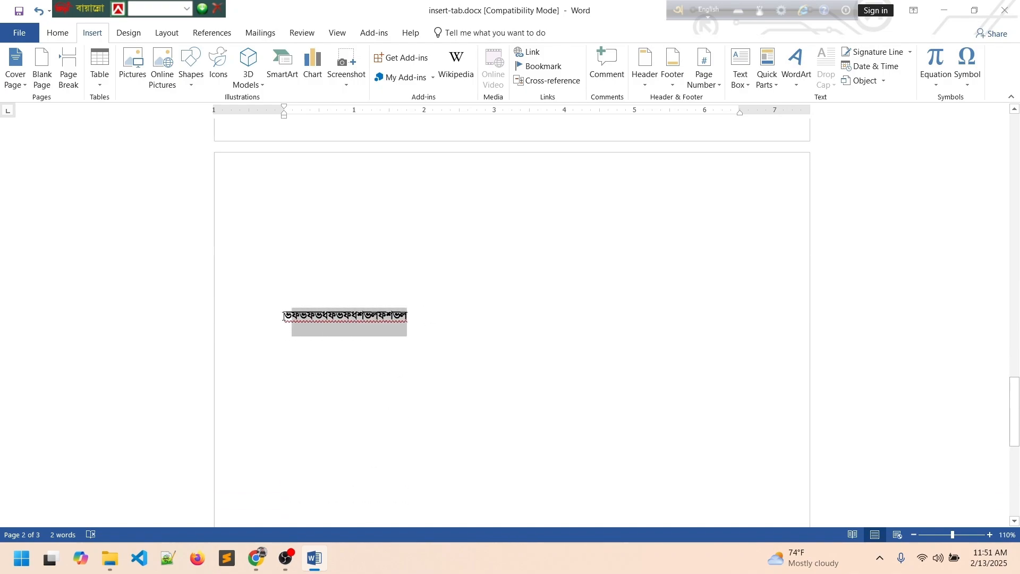
click(461, 314)
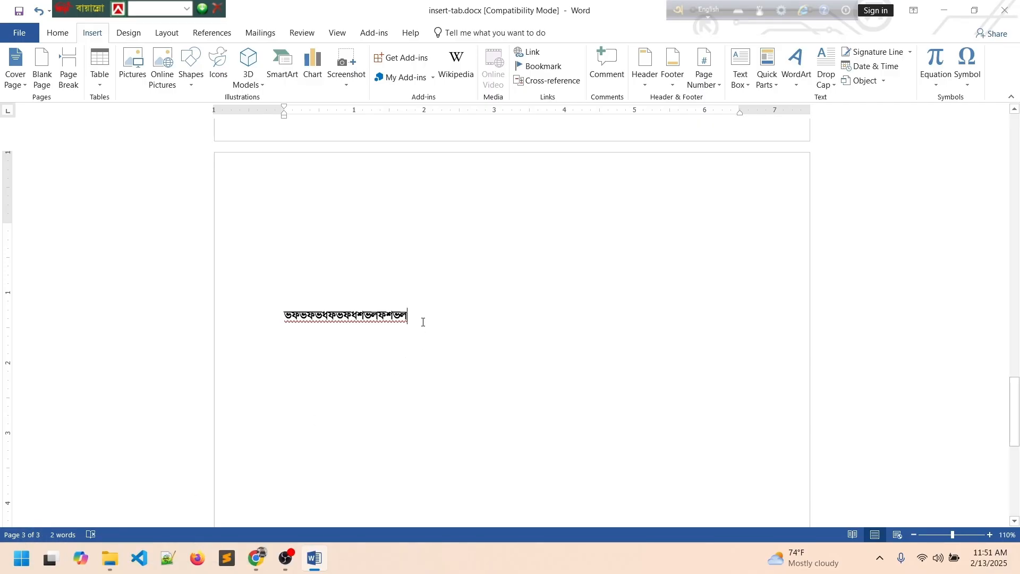
scroll(423, 322, up, 4)
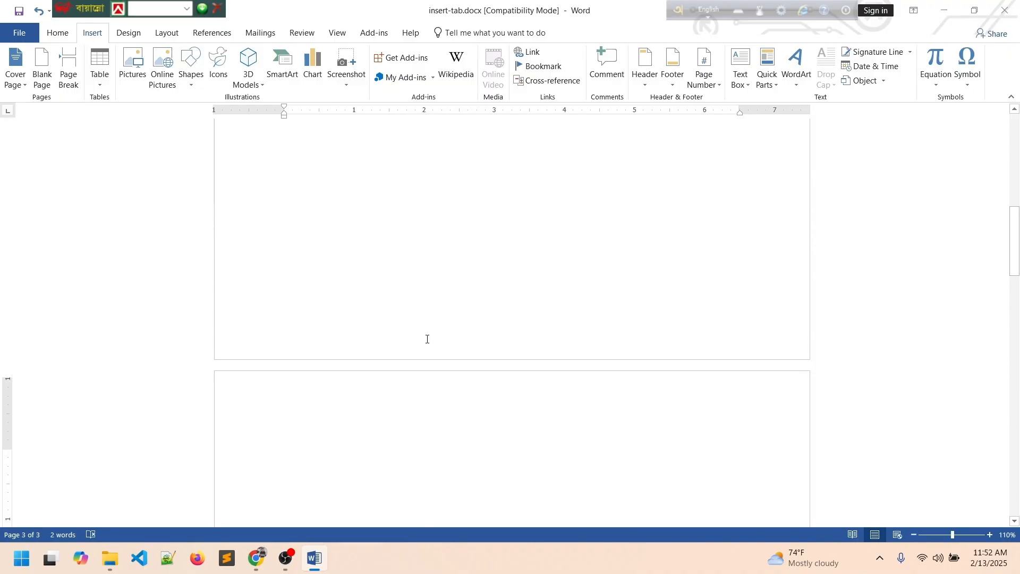
scroll(427, 339, up, 8)
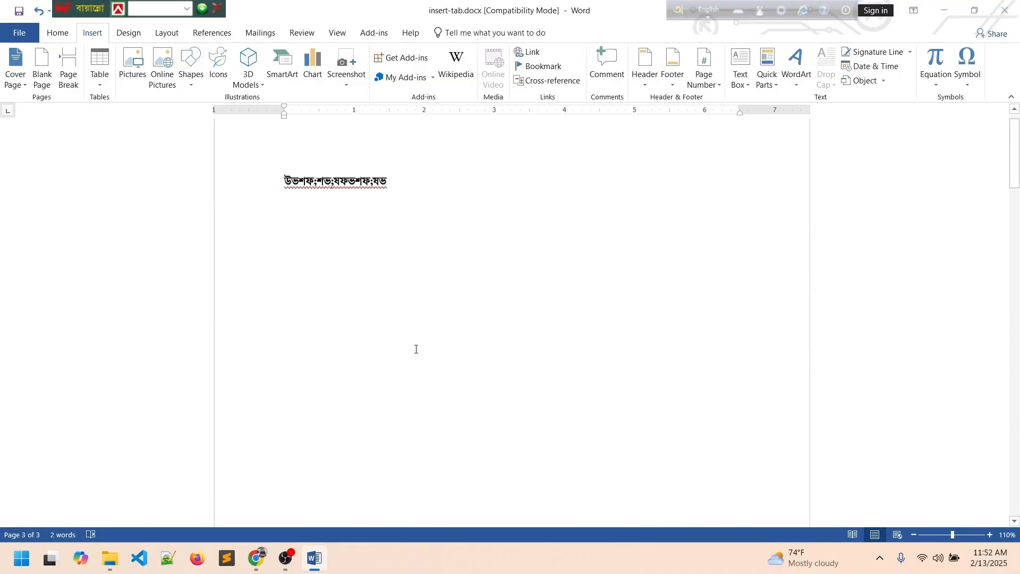
scroll(416, 349, up, 1)
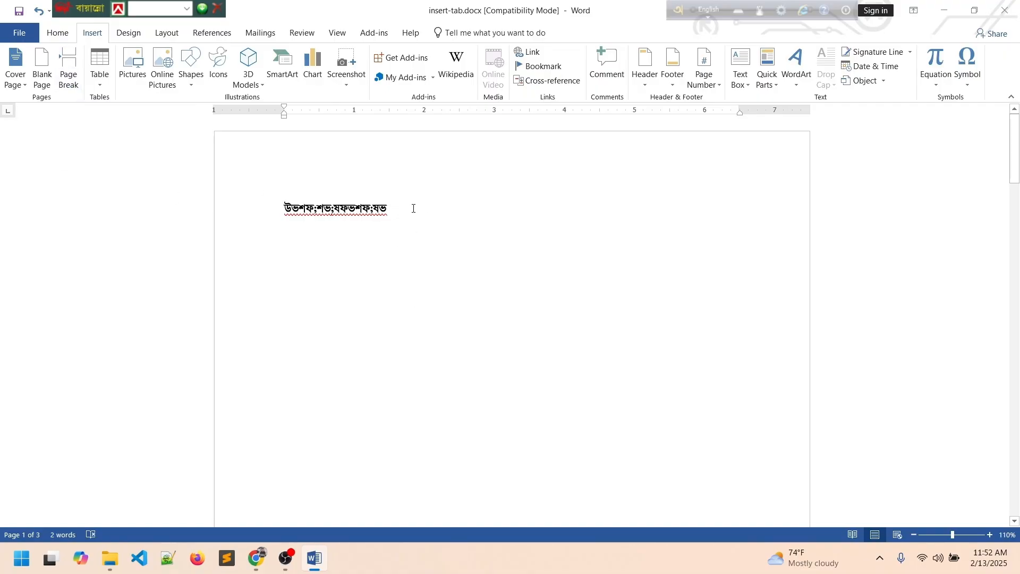
Erase the Bengali line, set the font to Calibri, and generate sample text with =rand().
key(BackSpace)
key(BackSpace)
key(BackSpace)
key(BackSpace)
key(BackSpace)
key(BackSpace)
key(BackSpace)
key(BackSpace)
key(BackSpace)
key(BackSpace)
key(BackSpace)
key(BackSpace)
key(BackSpace)
key(BackSpace)
key(BackSpace)
key(BackSpace)
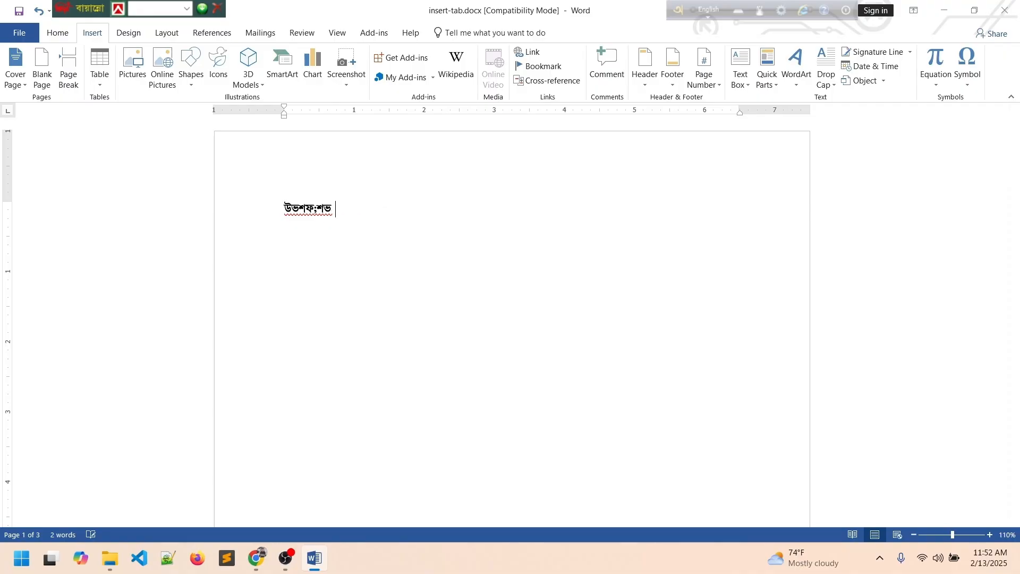
text(=rand)
key(BackSpace)
key(BackSpace)
key(BackSpace)
key(BackSpace)
click(66, 34)
click(154, 63)
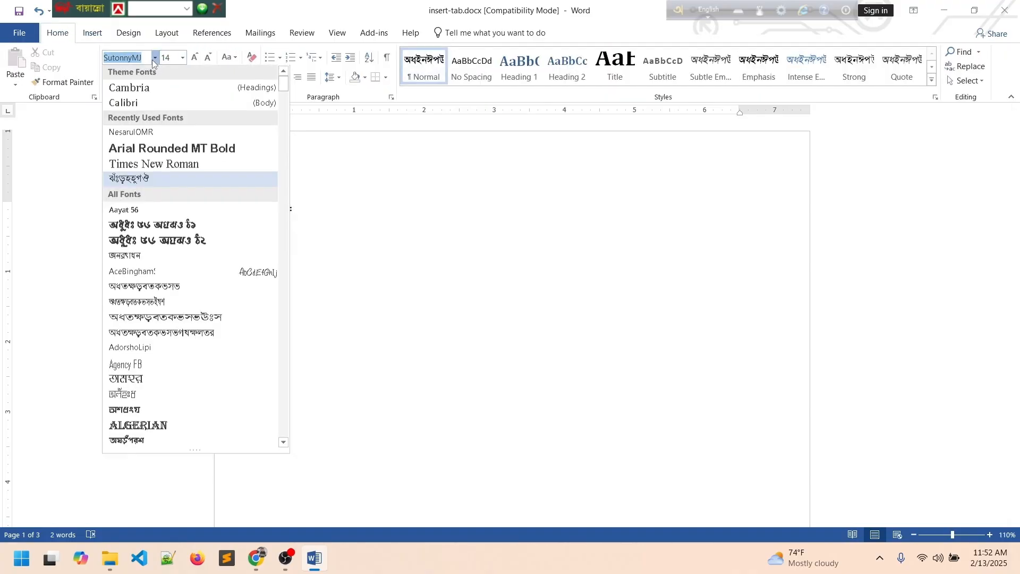
click(149, 103)
text(ra)
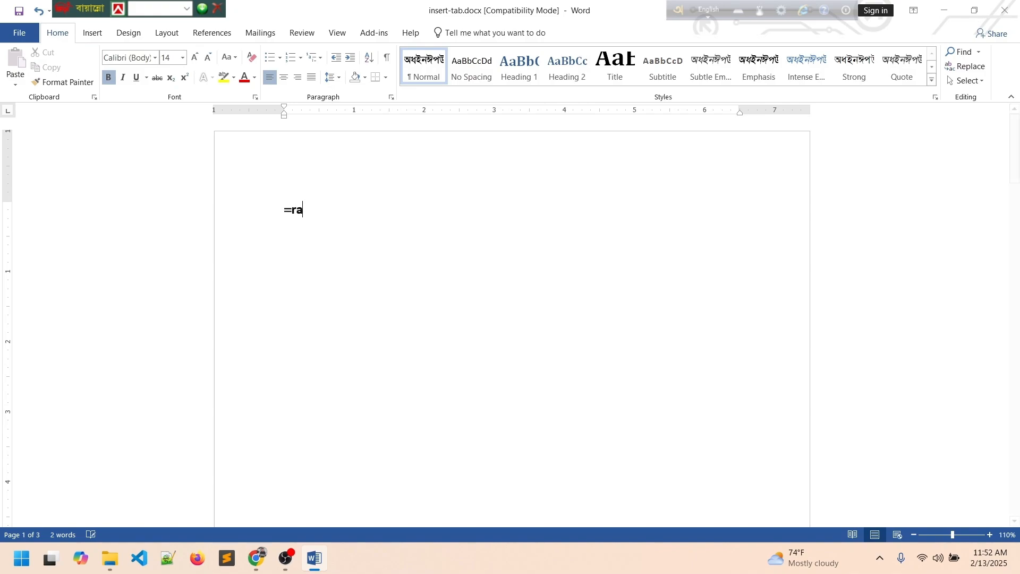
text(nd())
key(Return)
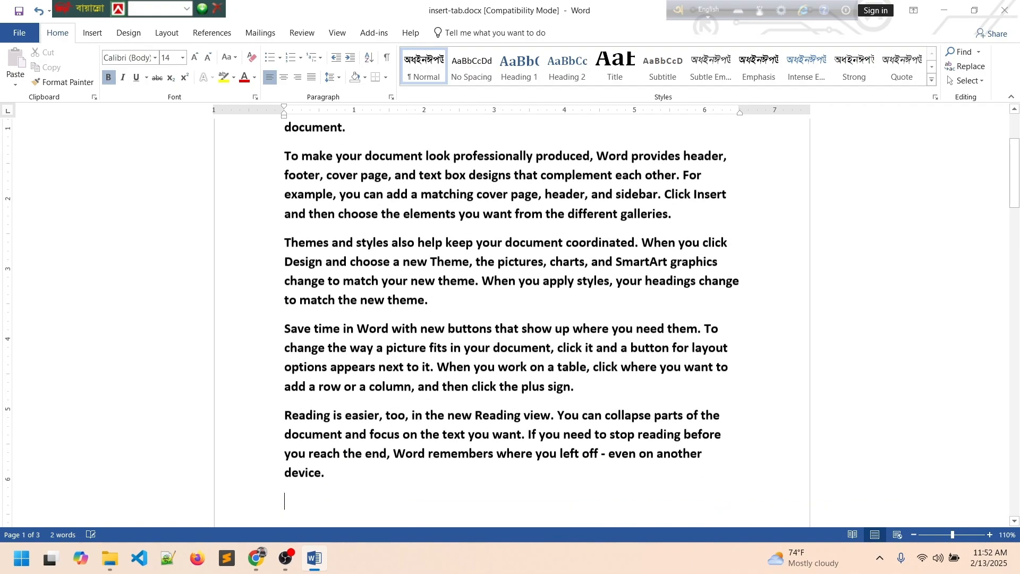
Review the sample paragraphs and place the caret after 'theme.'.
scroll(454, 321, down, 3)
scroll(455, 320, down, 3)
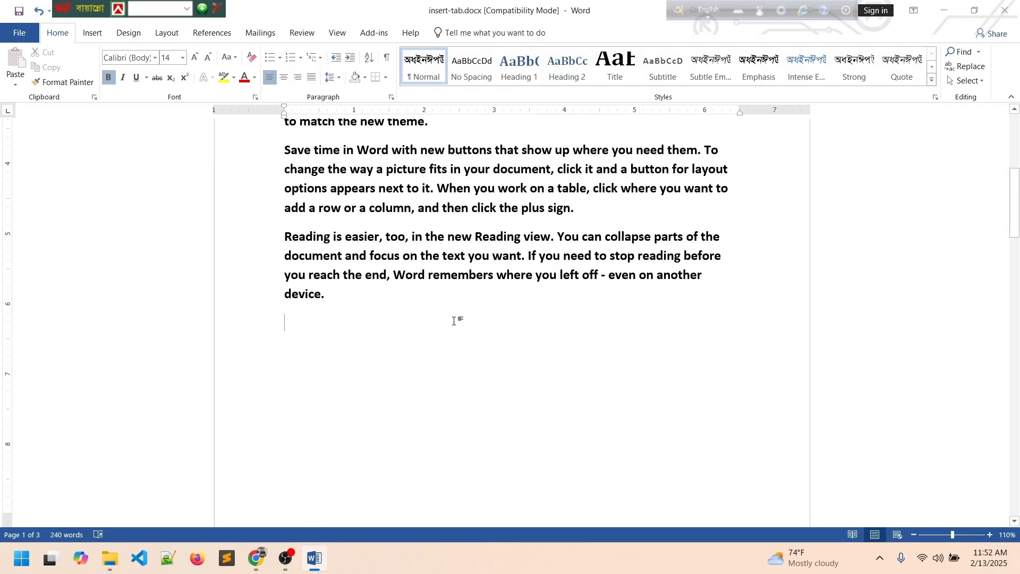
scroll(457, 323, up, 5)
scroll(457, 324, up, 3)
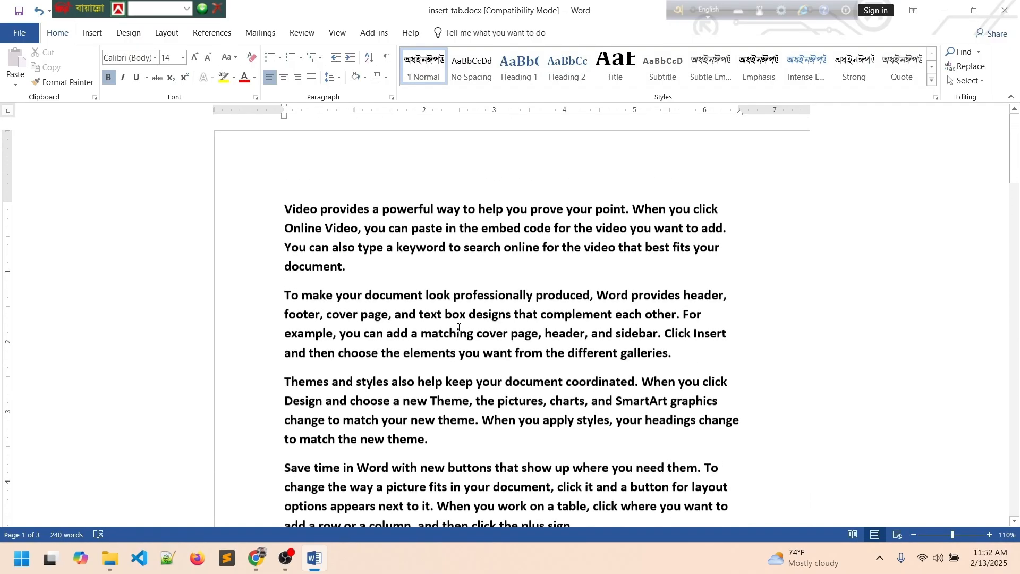
scroll(425, 321, down, 2)
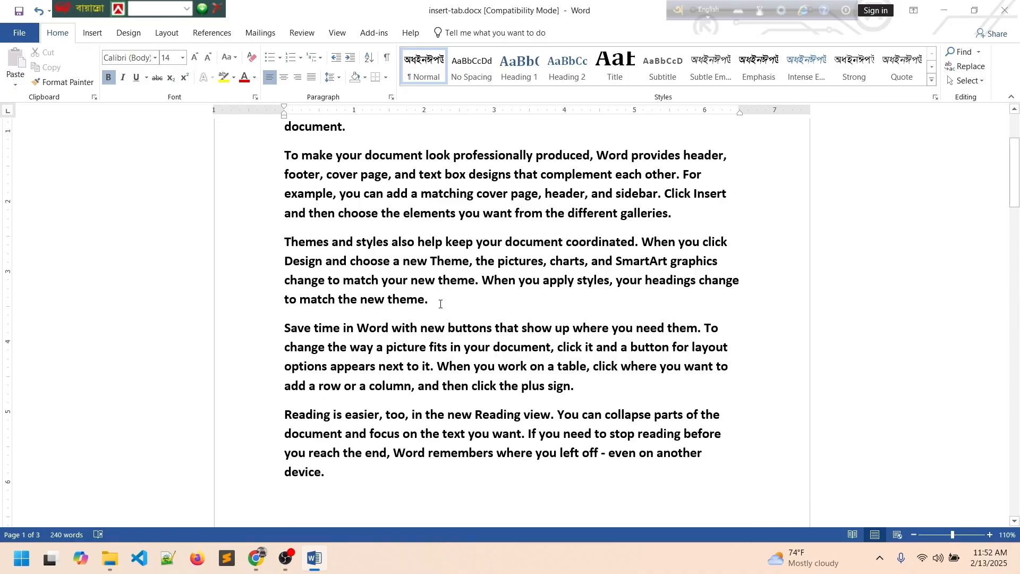
click(441, 303)
drag(281, 328, 325, 472)
click(464, 306)
Insert a page break before the Save time paragraph.
click(93, 34)
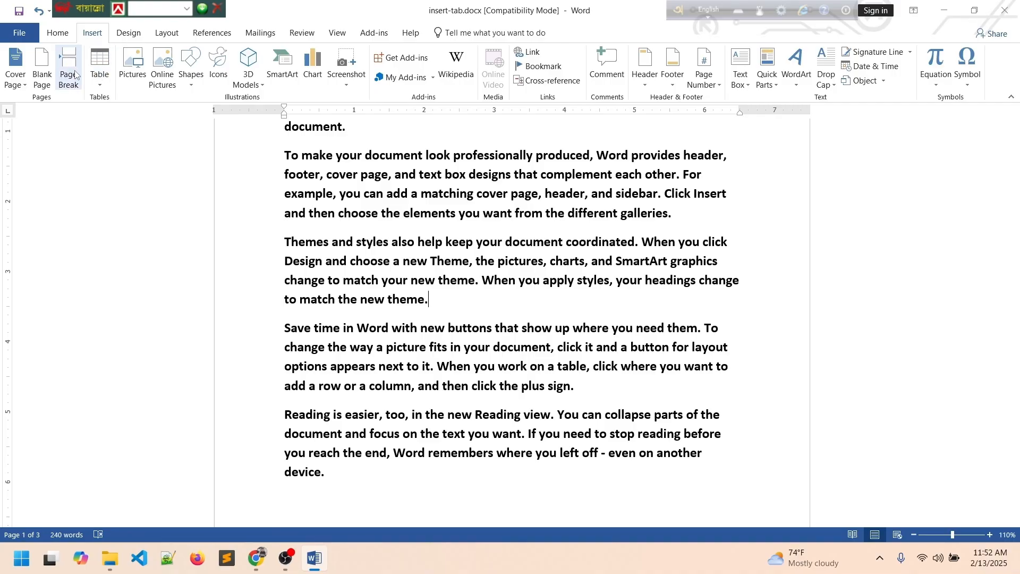
click(70, 73)
scroll(454, 378, down, 1)
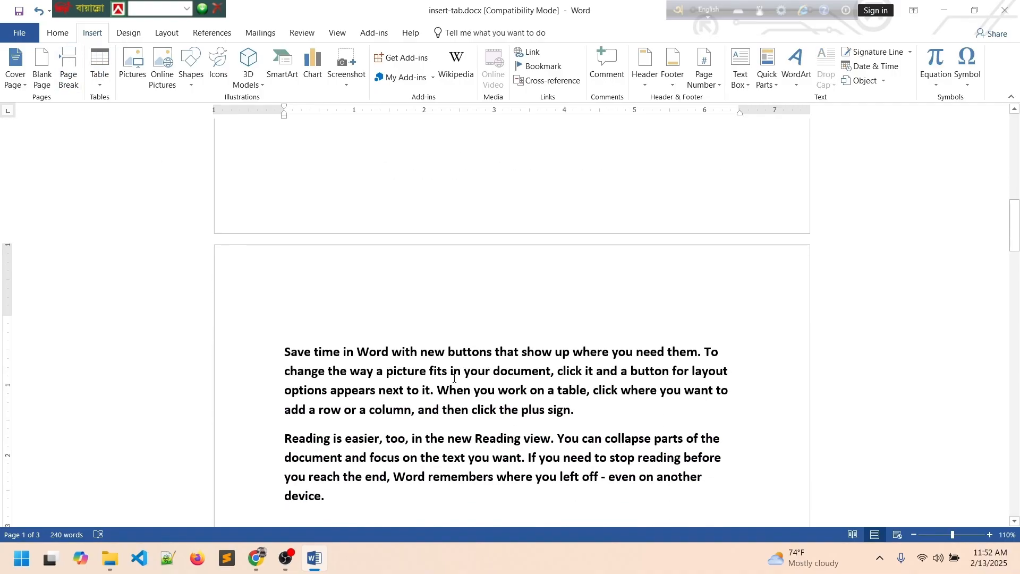
scroll(454, 381, down, 3)
scroll(457, 383, up, 6)
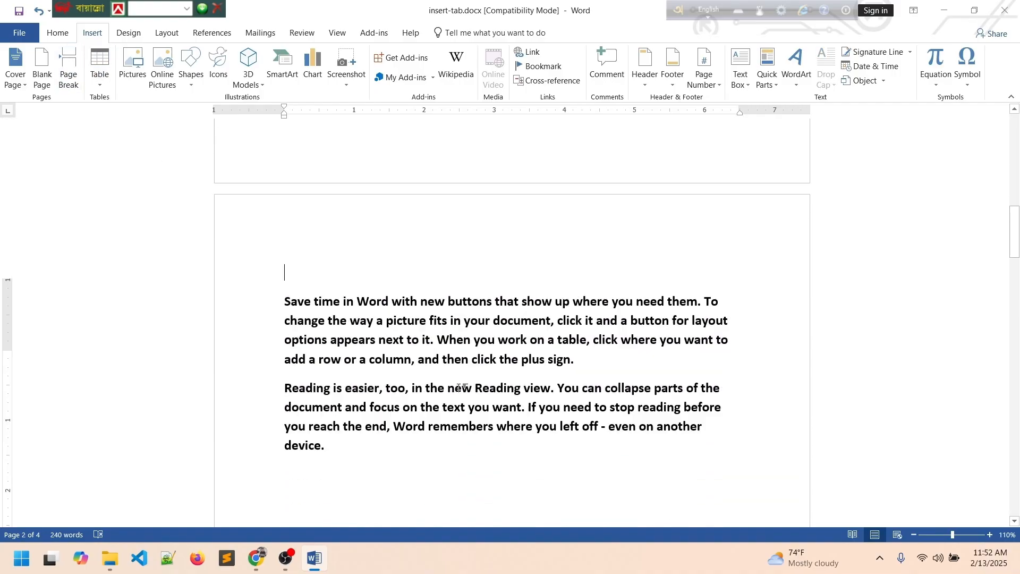
scroll(458, 388, down, 5)
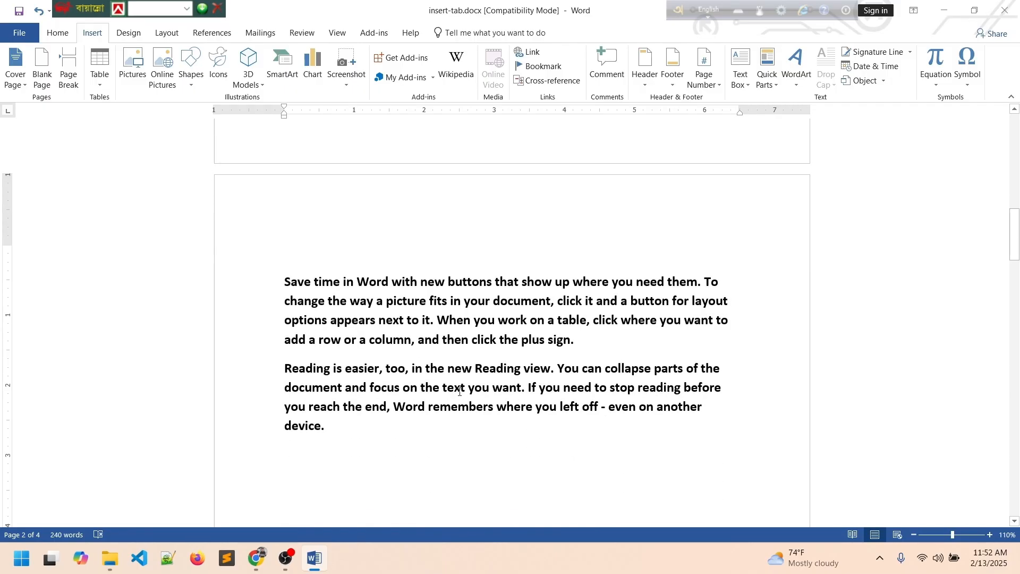
scroll(459, 394, up, 12)
scroll(458, 395, up, 8)
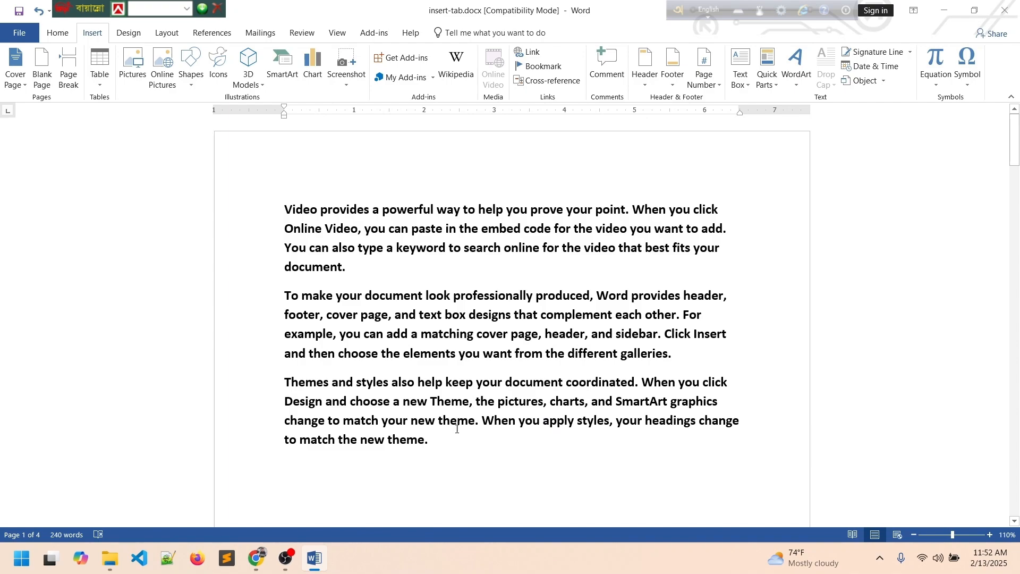
Select the three page-1 paragraphs, then deselect and check the pages.
drag(462, 448, 433, 451)
click(285, 209)
scroll(481, 457, down, 5)
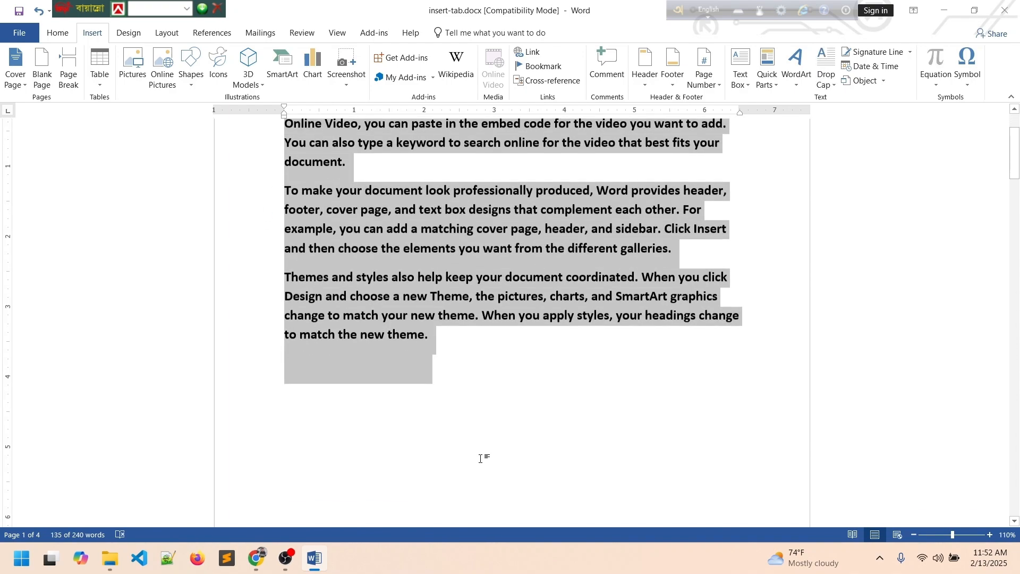
scroll(481, 462, down, 8)
scroll(478, 461, up, 13)
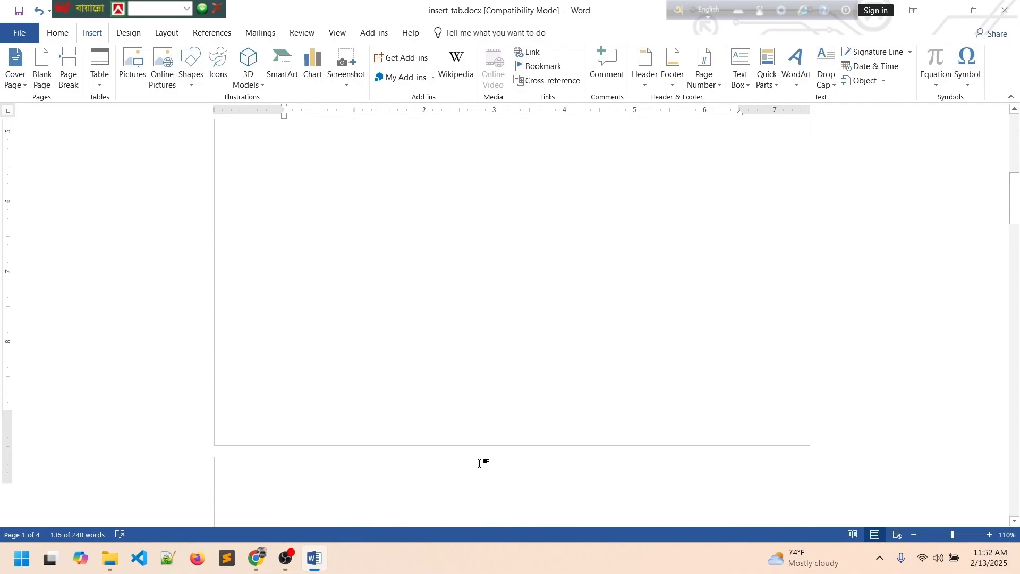
scroll(478, 463, up, 1)
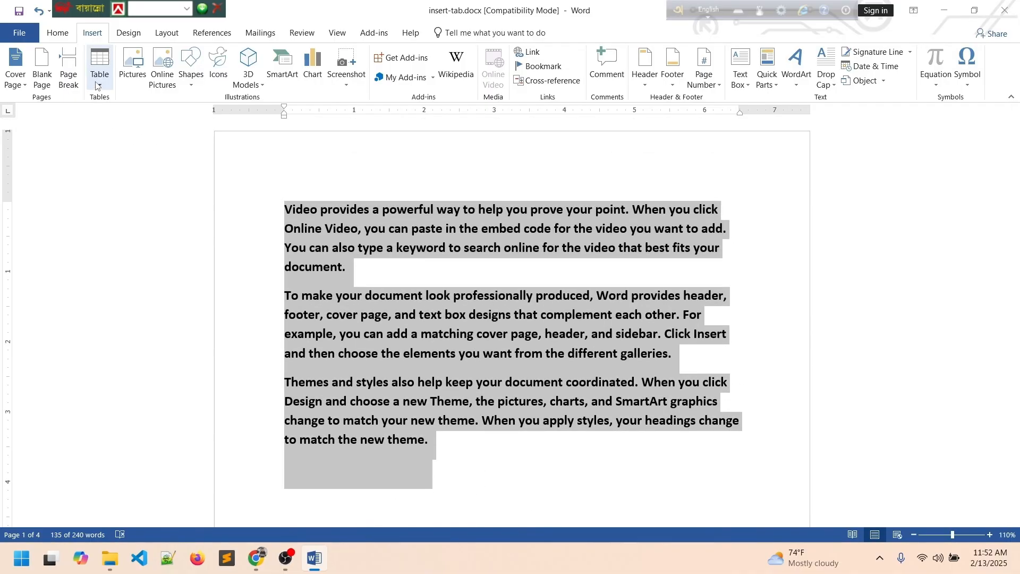
Undo the sample text, delete everything, and insert a 10-column by 2-row table.
click(445, 339)
key(ctrl+z)
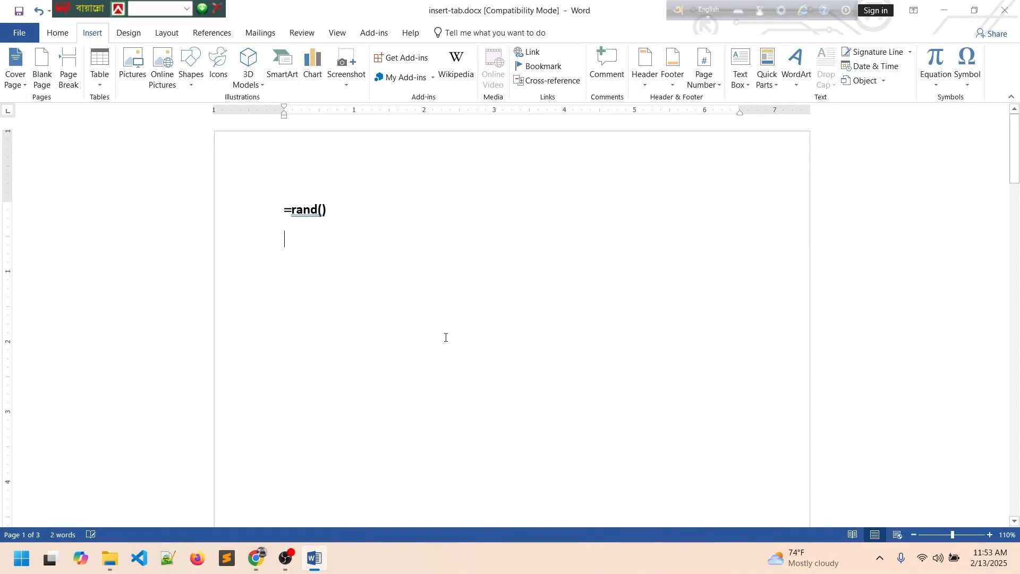
key(ctrl+a)
key(Delete)
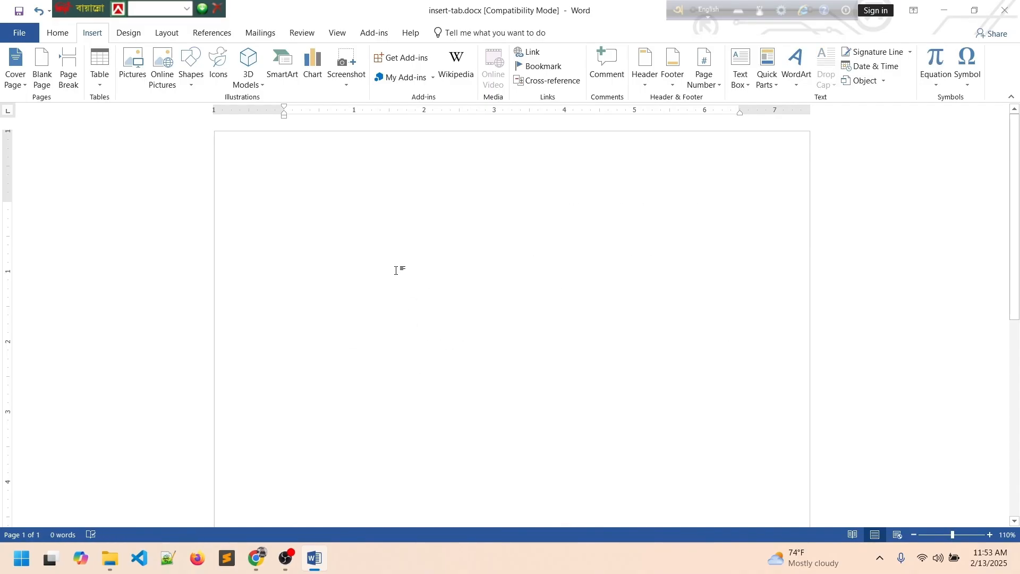
click(102, 90)
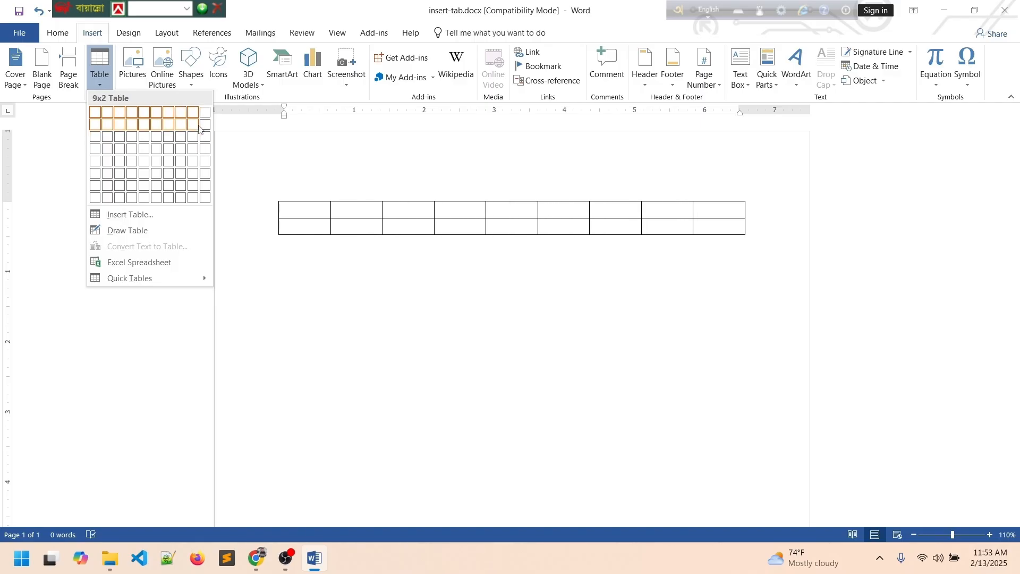
click(204, 128)
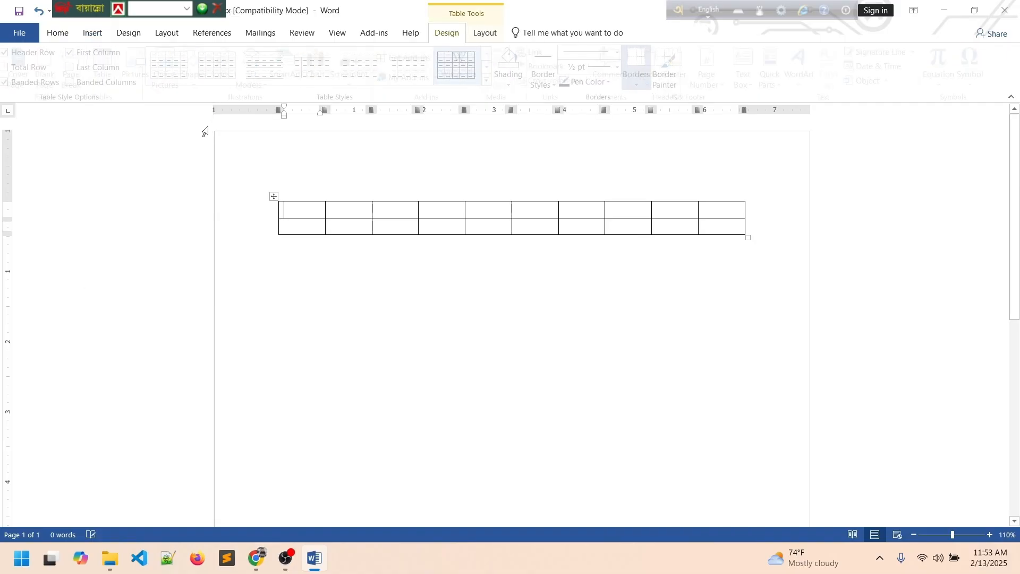
Move through row 1's cells and select both table rows.
click(306, 228)
click(308, 208)
click(352, 208)
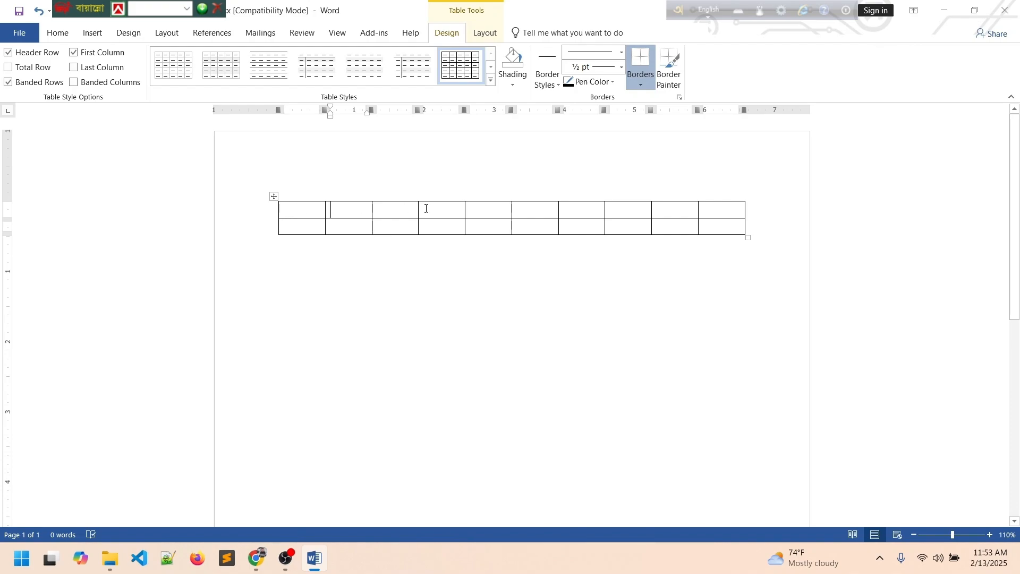
click(426, 208)
click(488, 209)
click(543, 213)
click(241, 208)
drag(254, 228, 566, 264)
click(520, 270)
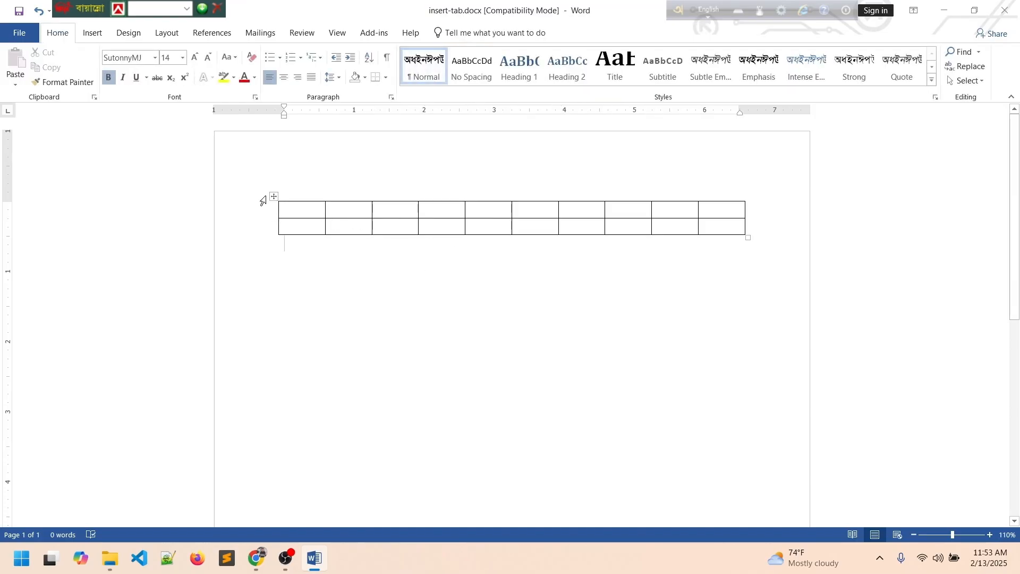
click(258, 250)
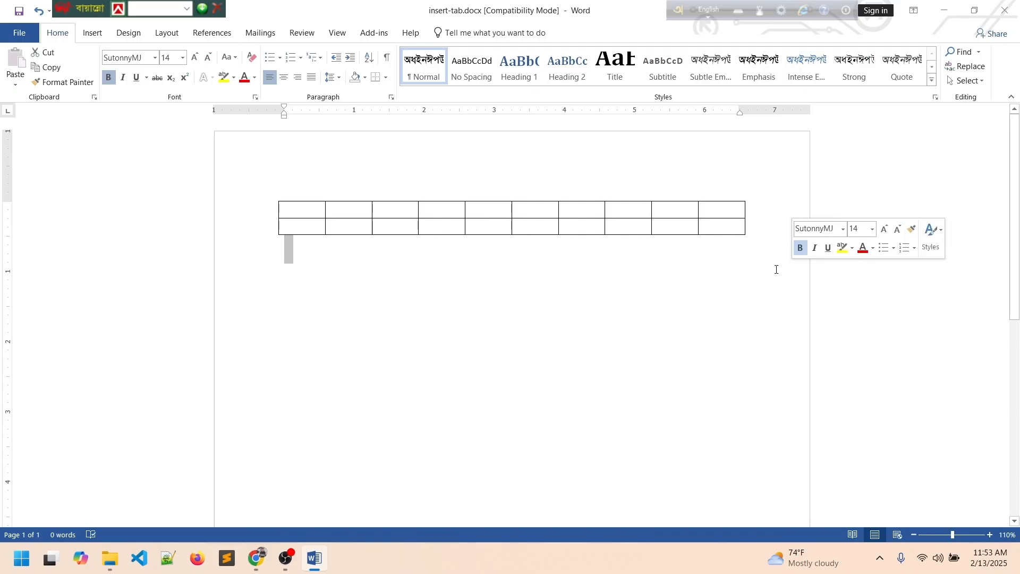
click(439, 275)
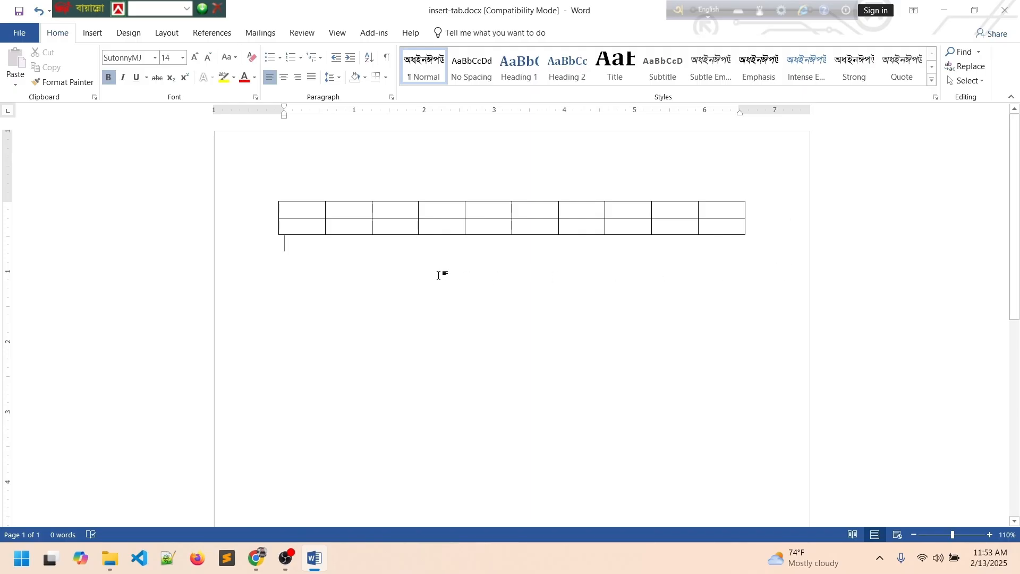
Step across all ten cells of row 1 and select both rows again.
drag(307, 217, 314, 266)
click(310, 222)
click(313, 214)
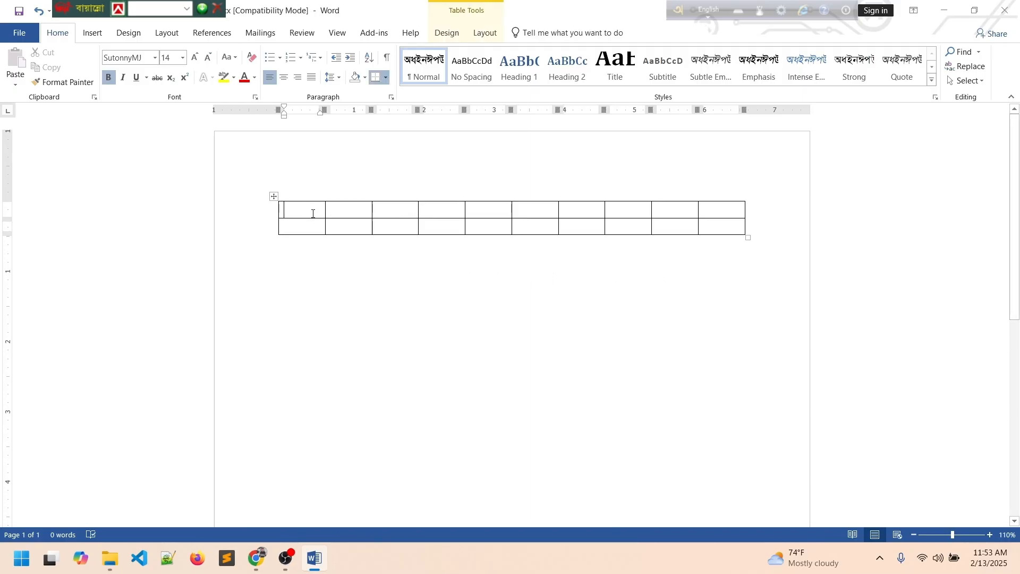
click(366, 210)
click(404, 211)
click(449, 210)
click(497, 210)
click(554, 205)
click(587, 207)
click(629, 207)
click(710, 211)
drag(262, 178, 294, 245)
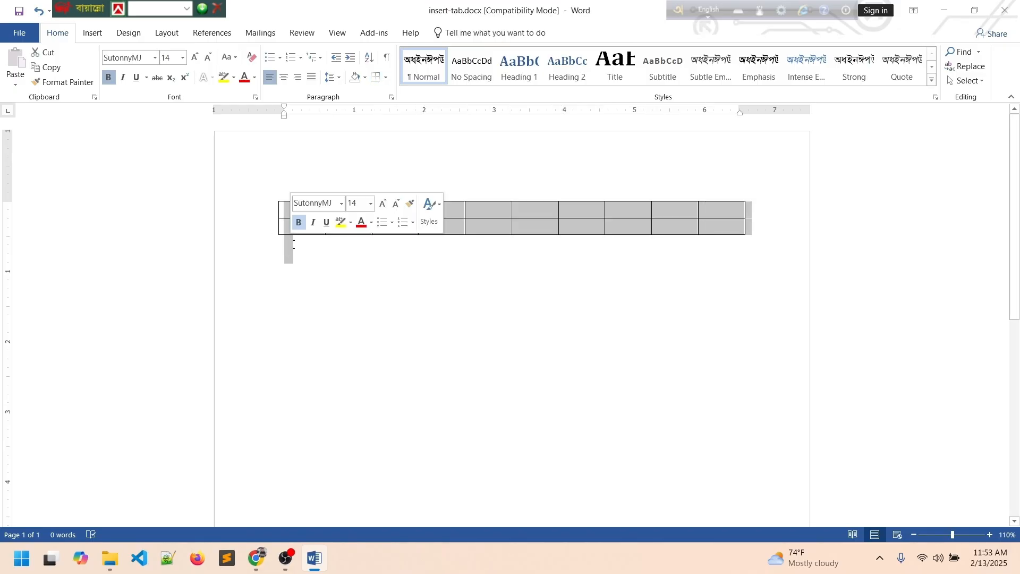
click(303, 246)
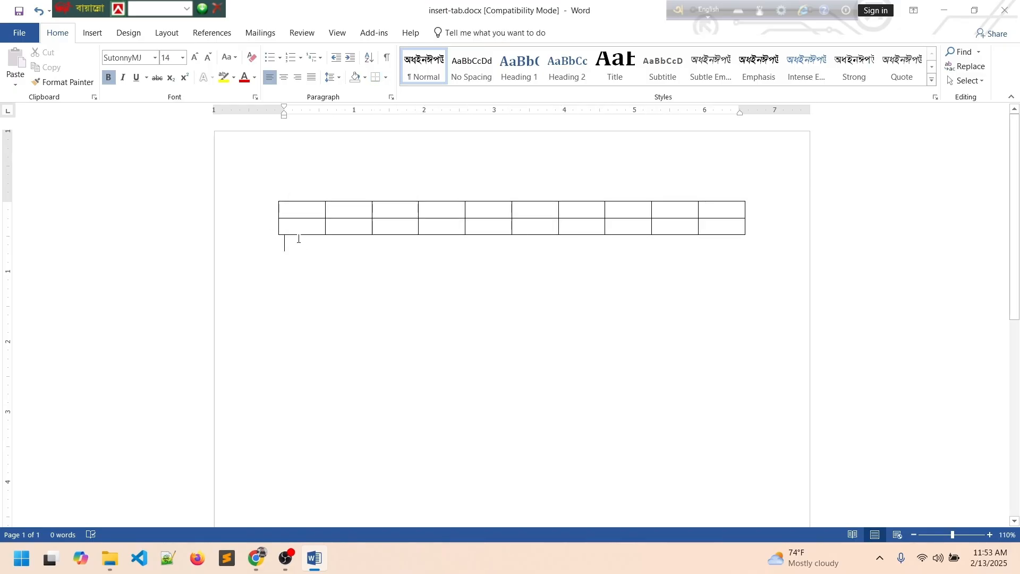
key(Up)
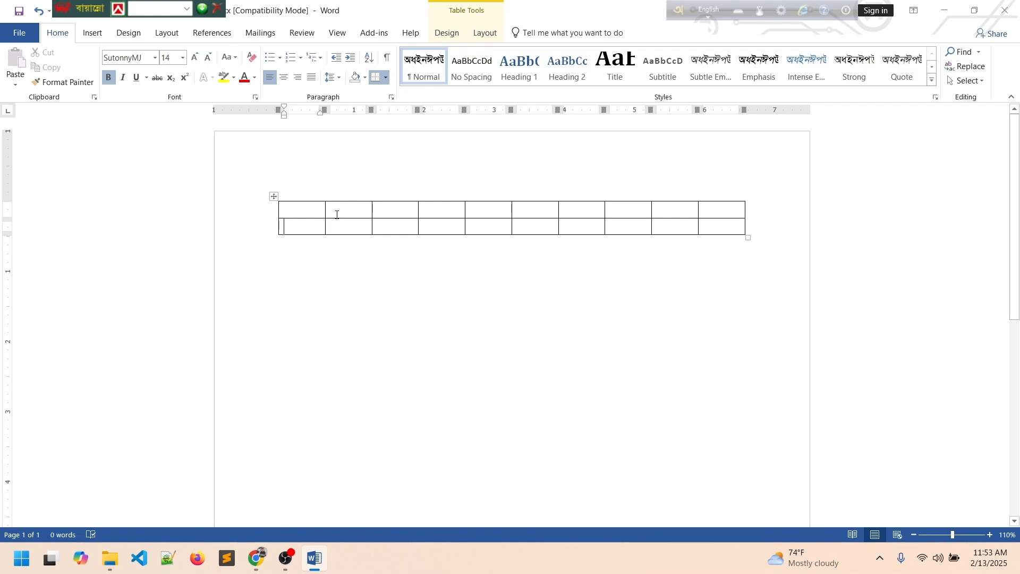
Select the whole table with its move handle and delete it with Backspace.
click(294, 187)
click(273, 197)
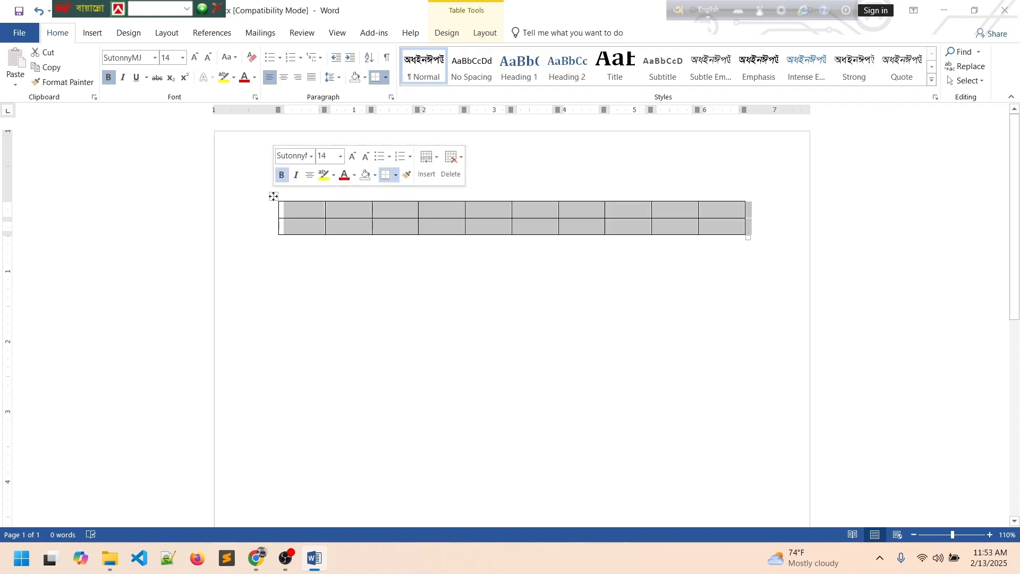
click(294, 282)
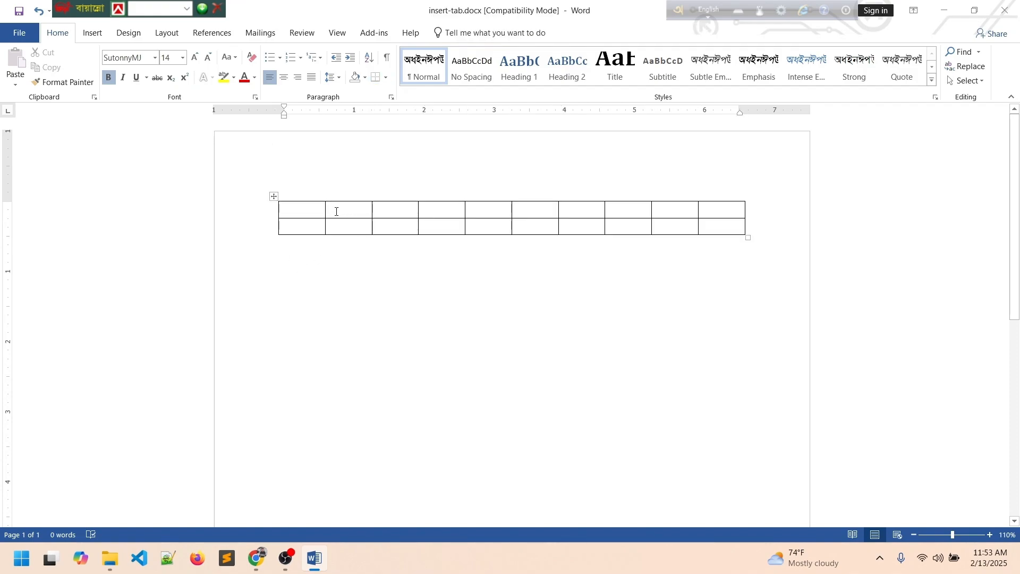
click(273, 196)
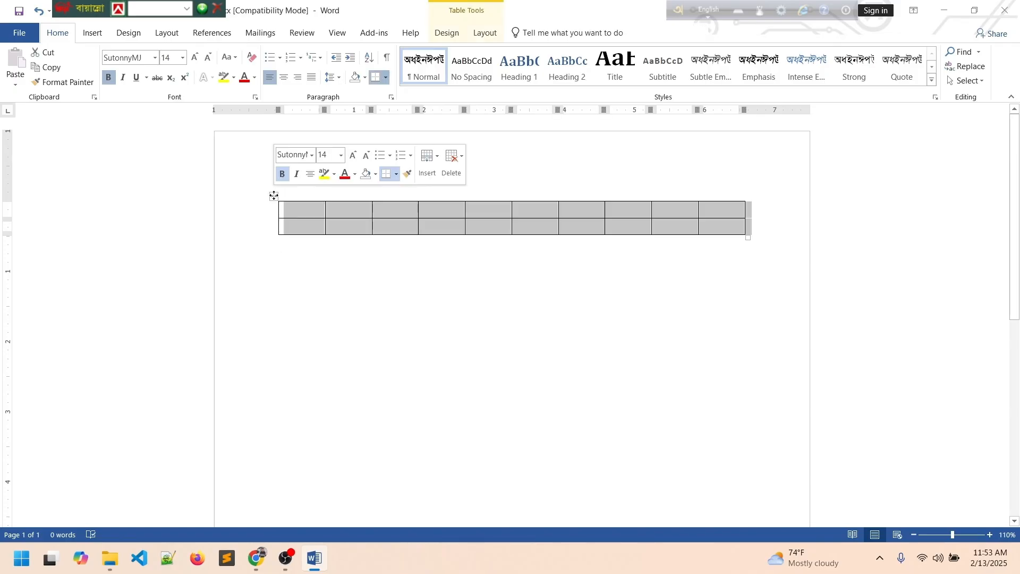
key(Delete)
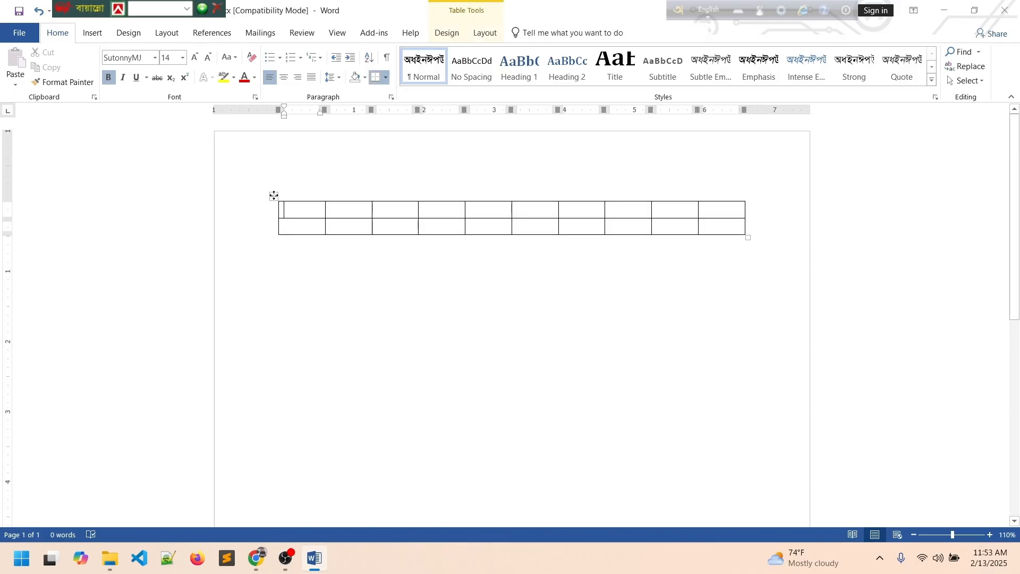
click(273, 196)
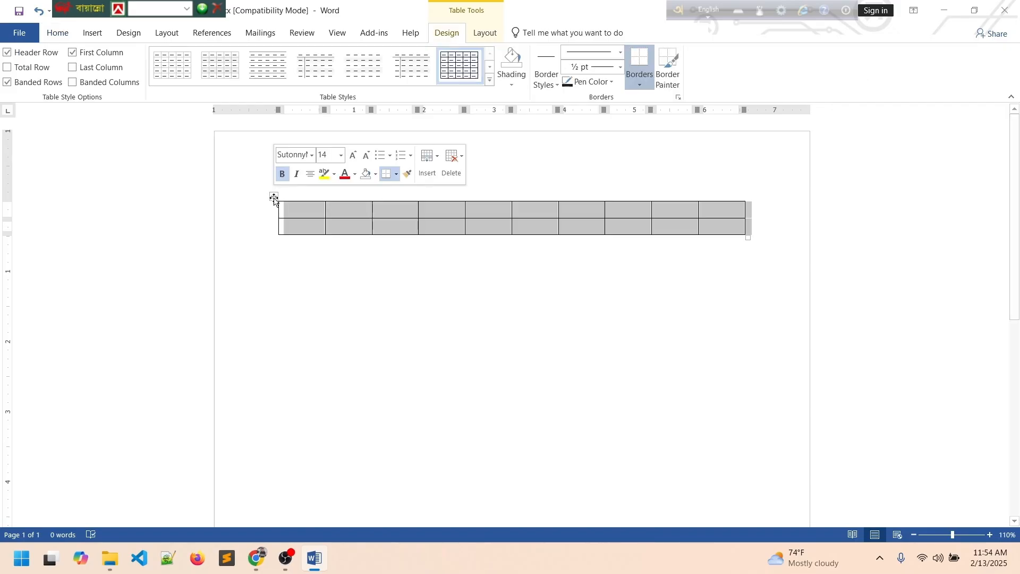
key(BackSpace)
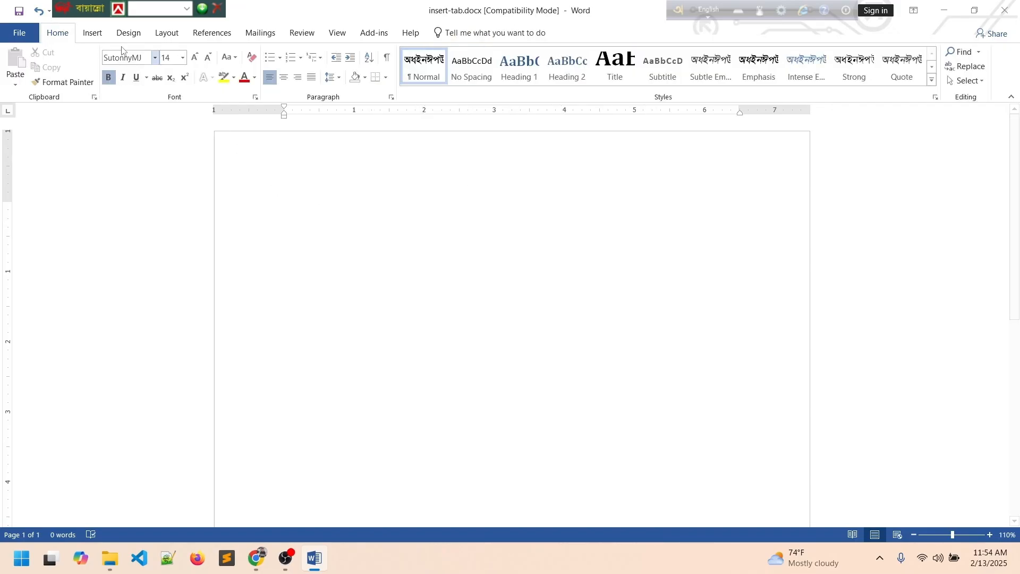
click(92, 33)
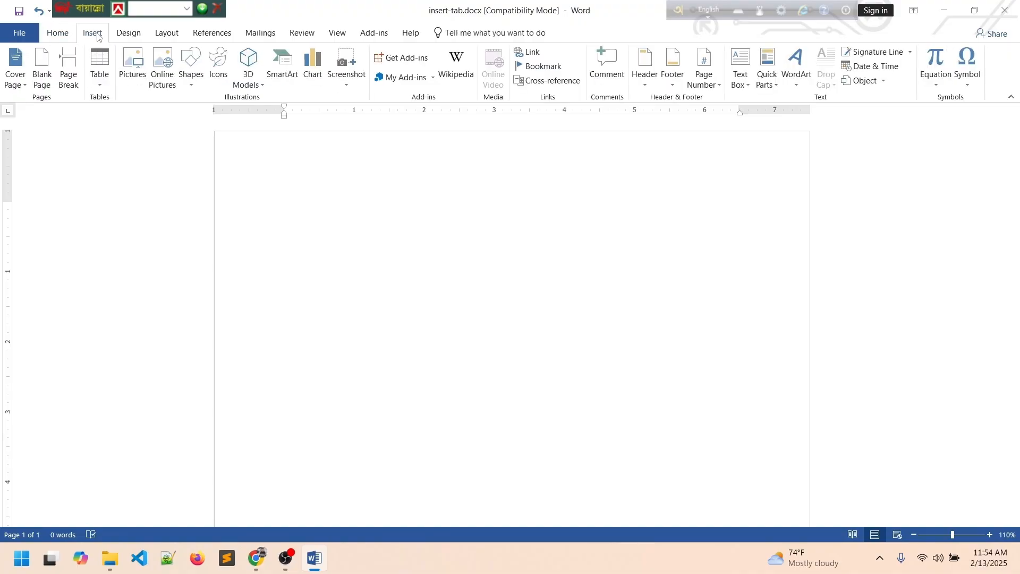
click(102, 84)
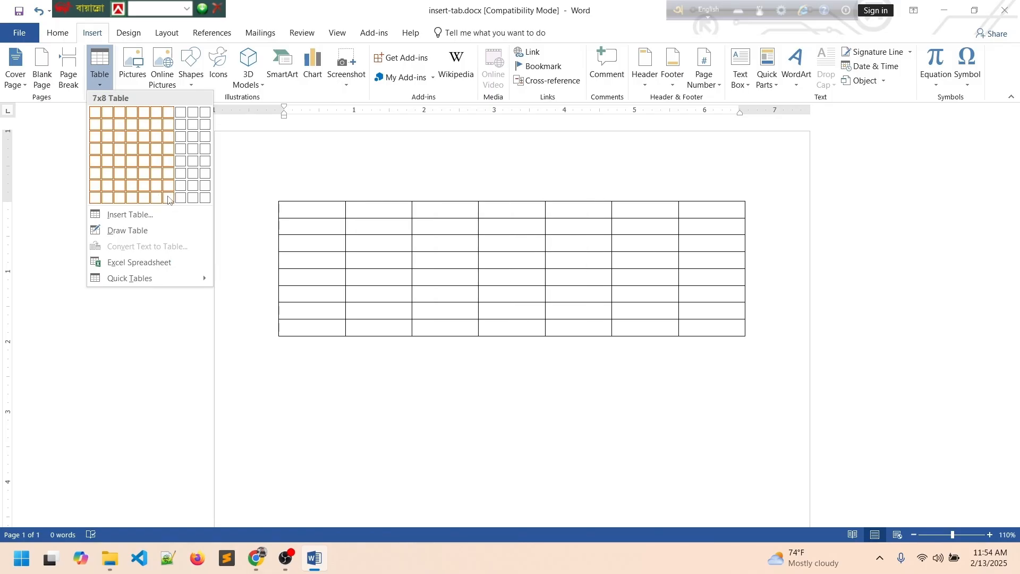
click(203, 200)
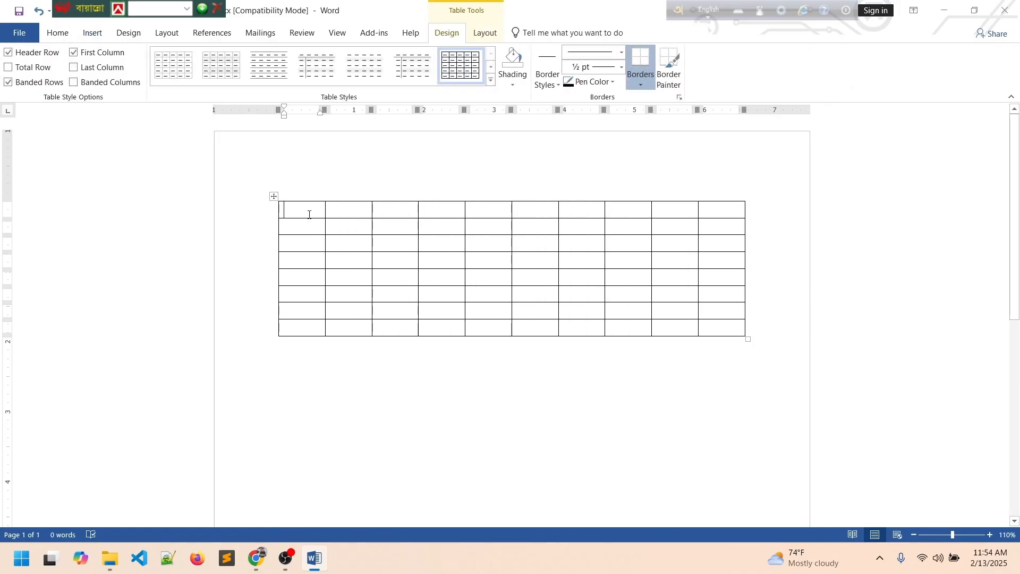
click(344, 212)
click(404, 212)
click(443, 208)
click(500, 208)
click(538, 207)
click(582, 208)
click(635, 209)
click(678, 208)
click(719, 209)
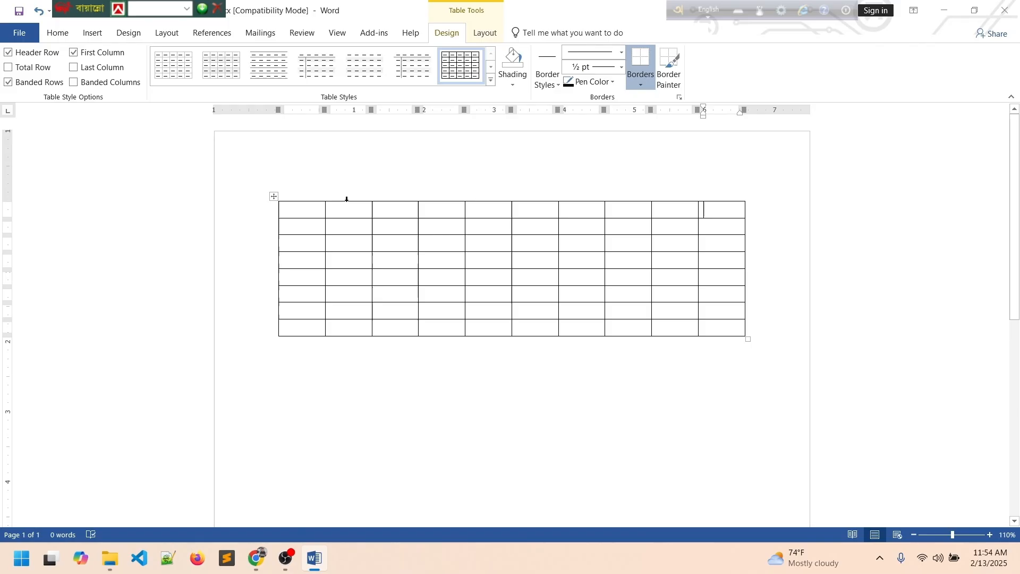
click(302, 211)
click(293, 225)
click(298, 246)
click(298, 258)
click(296, 292)
click(293, 311)
click(300, 327)
click(275, 197)
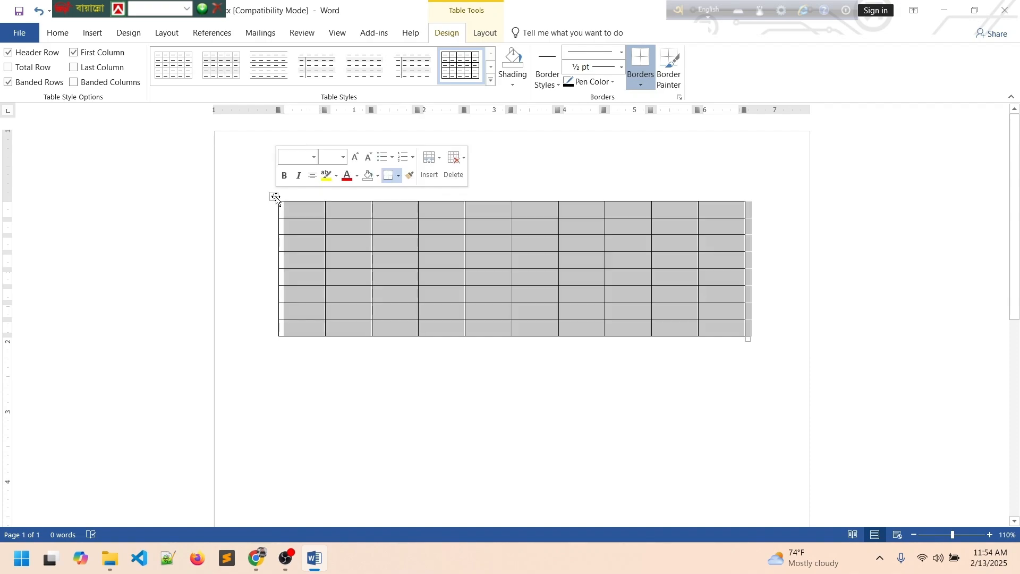
key(BackSpace)
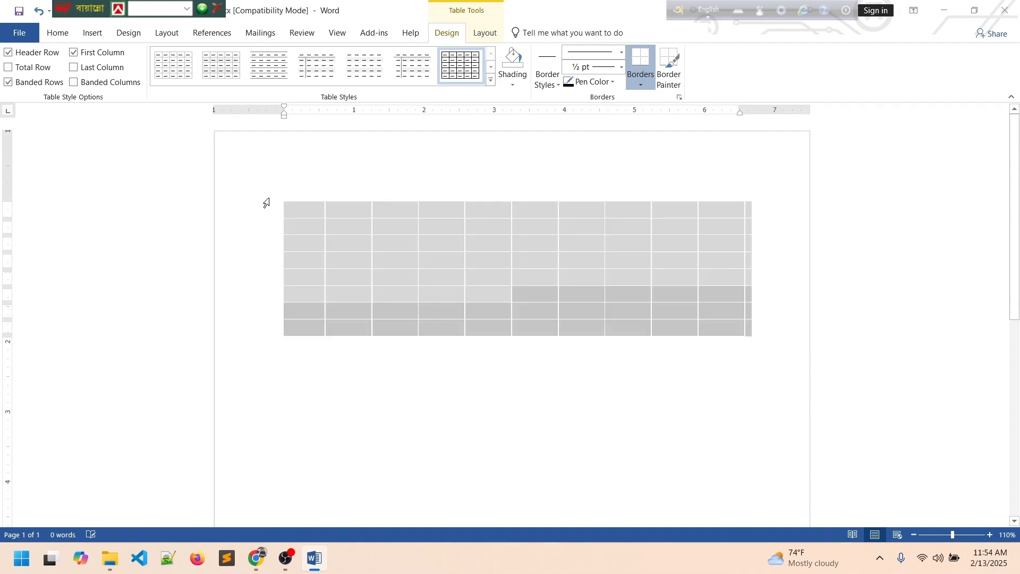
click(96, 36)
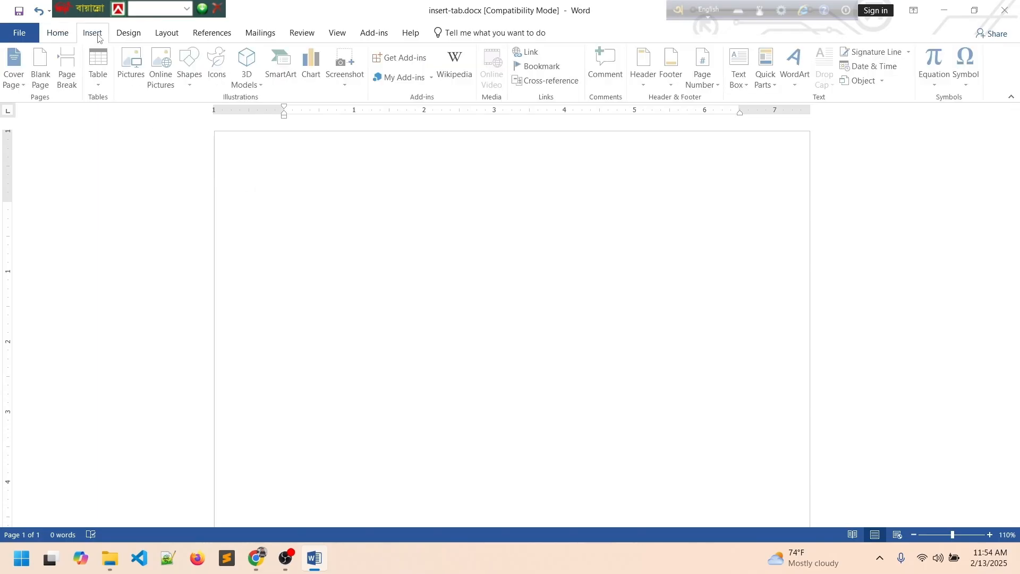
click(98, 88)
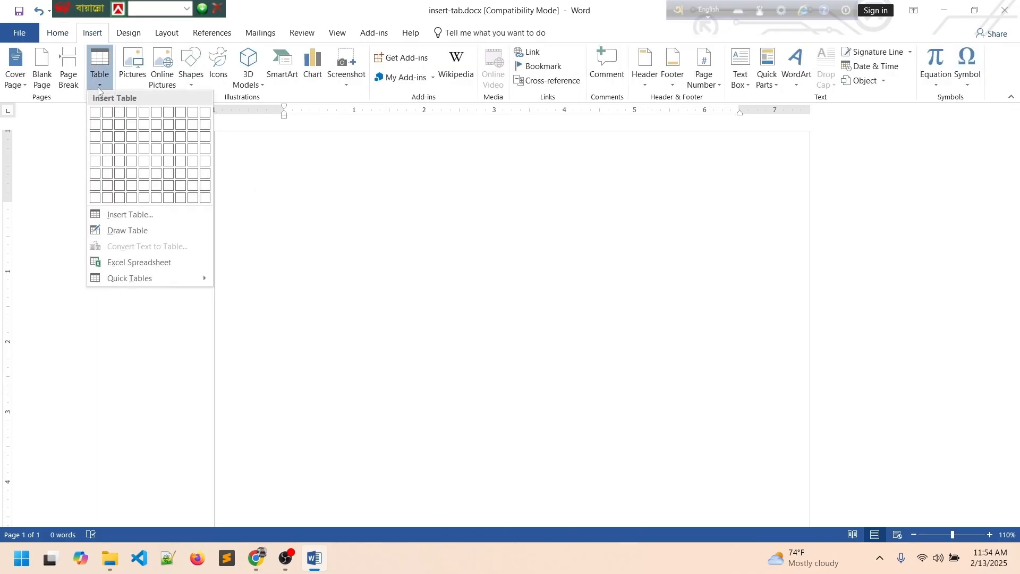
click(128, 215)
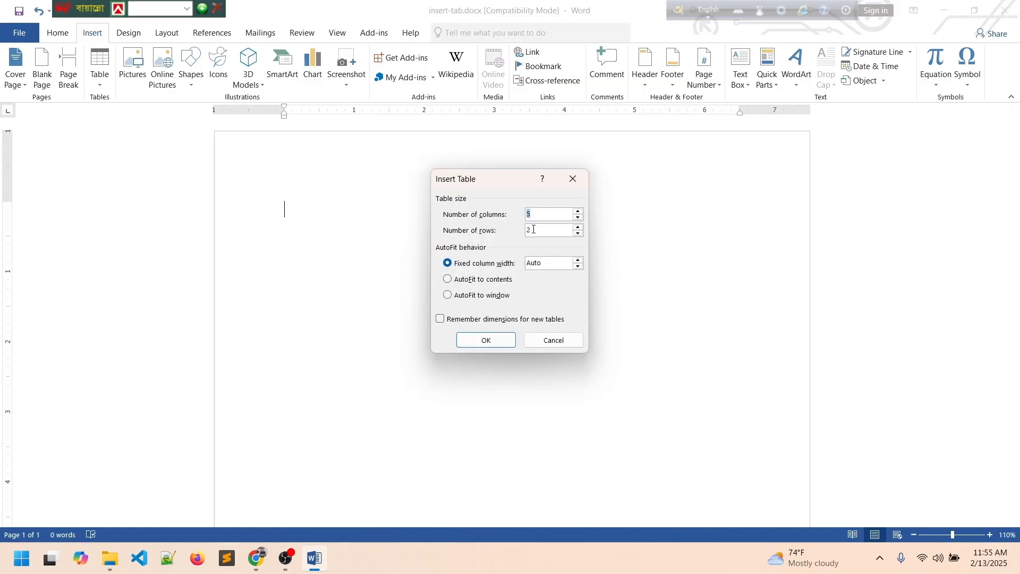
text(20)
click(542, 228)
text(0)
click(485, 341)
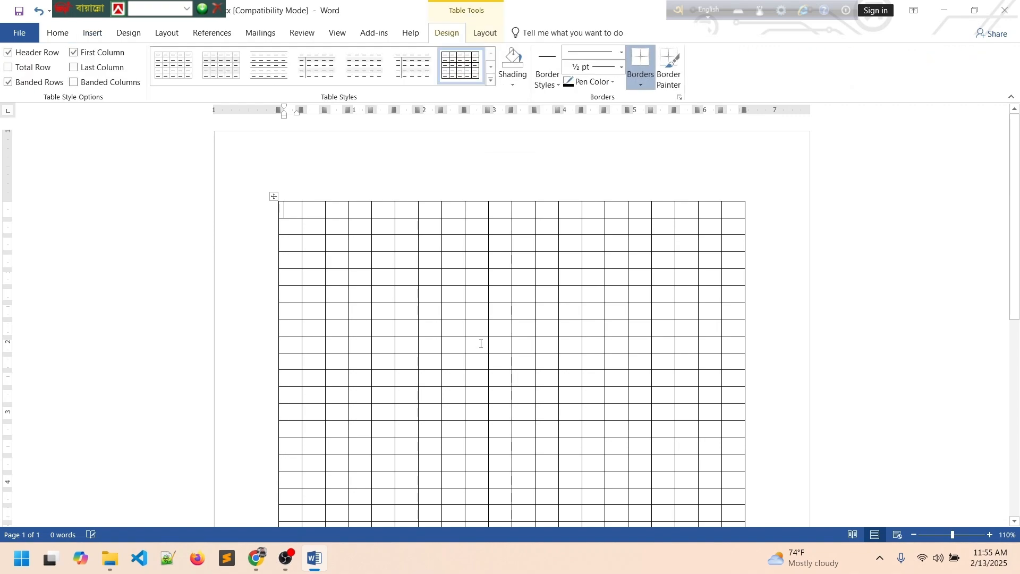
scroll(375, 266, down, 2)
scroll(371, 274, down, 2)
scroll(367, 276, up, 5)
scroll(472, 310, down, 3)
scroll(468, 314, up, 3)
click(93, 33)
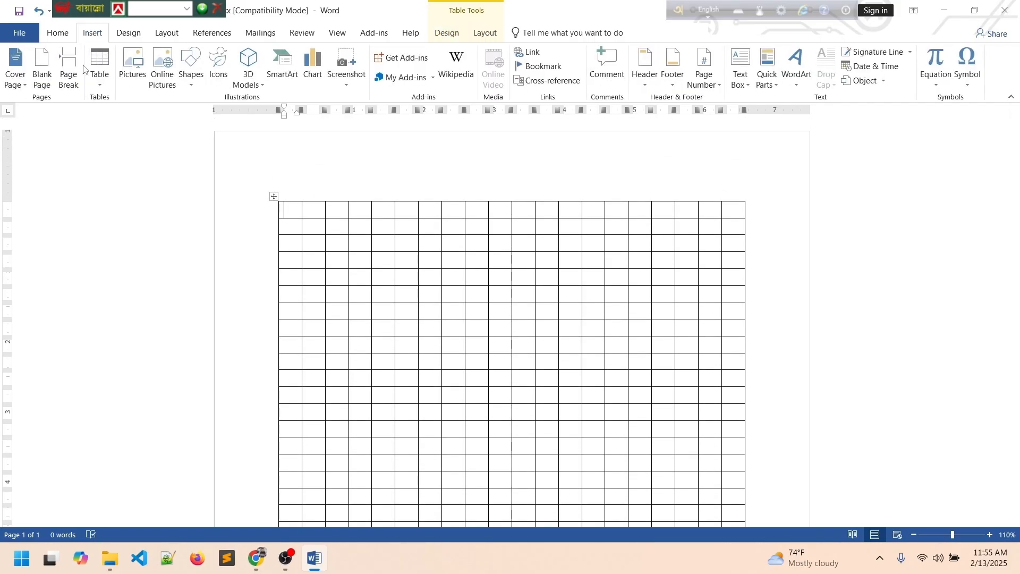
click(100, 75)
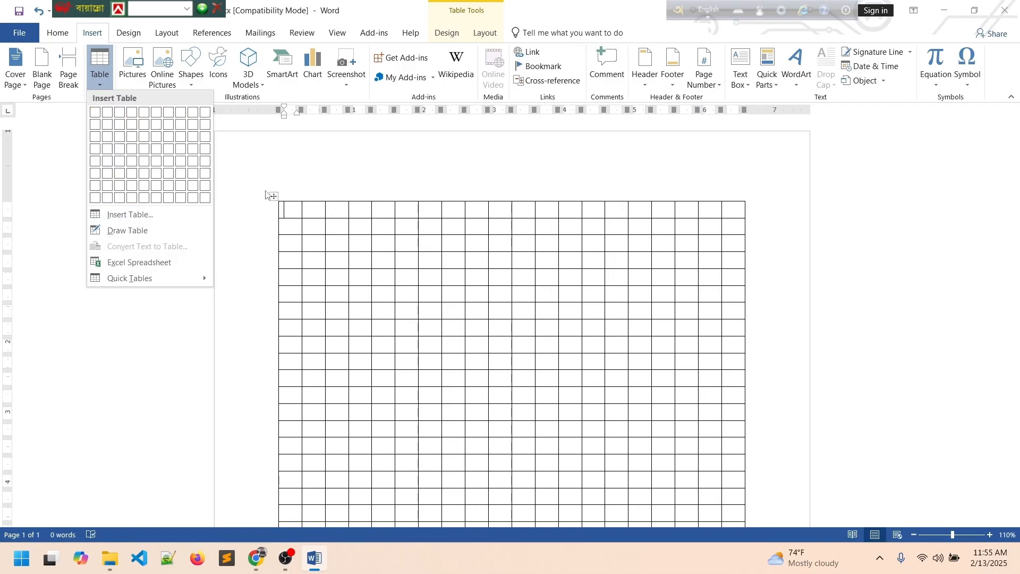
click(273, 199)
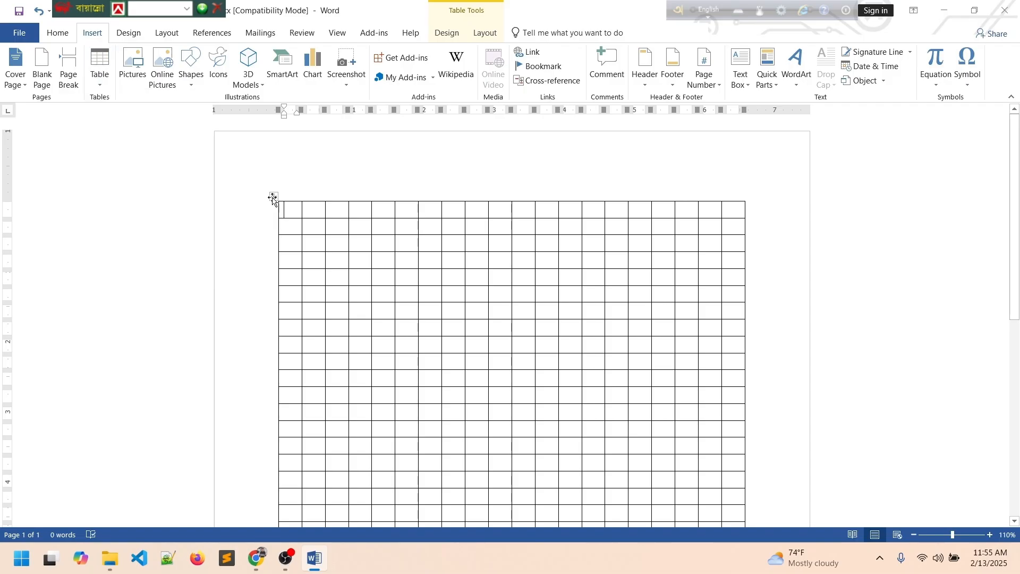
click(274, 199)
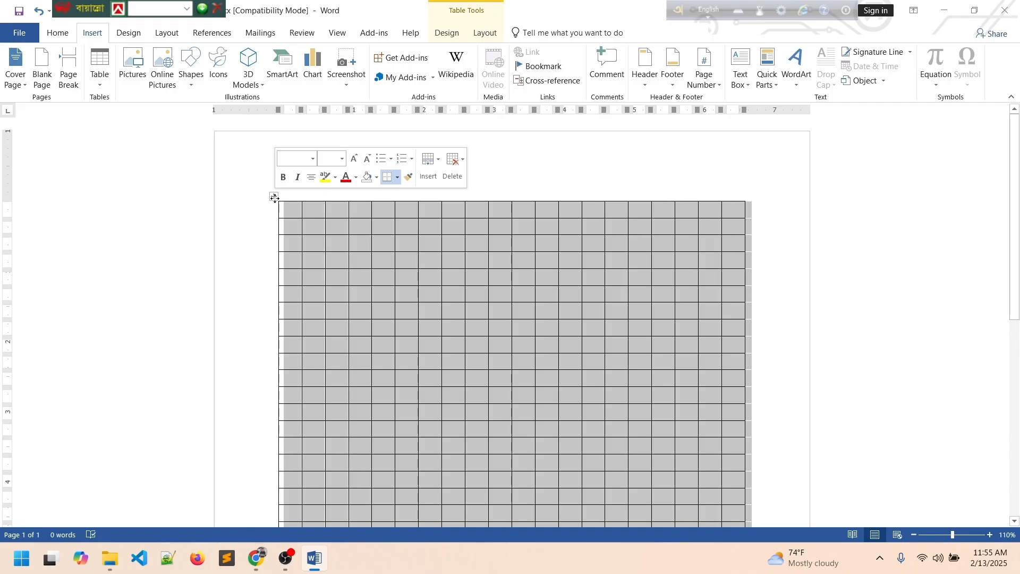
key(BackSpace)
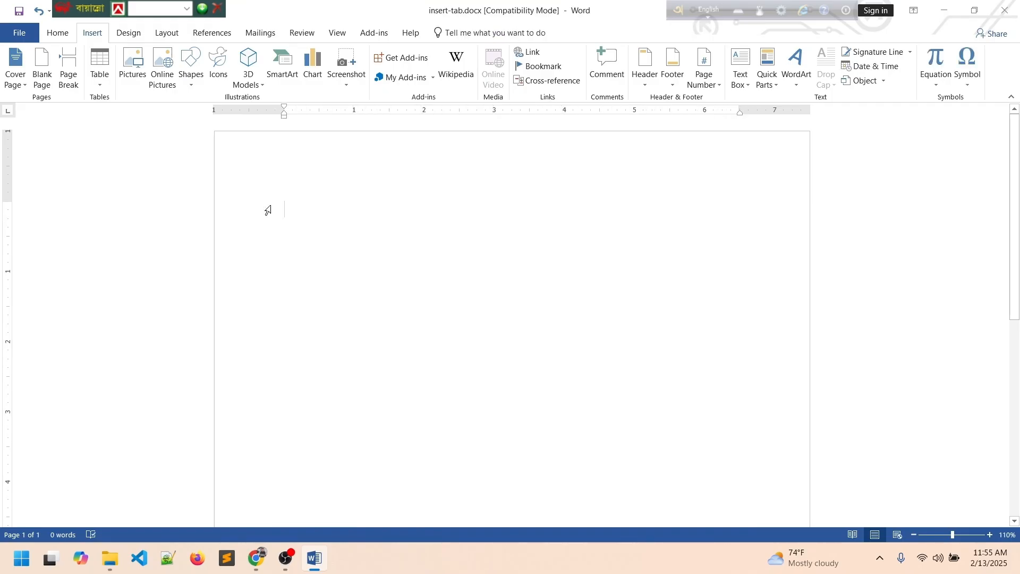
Hand-draw the table's outer box with the pencil and add its first column dividers.
click(100, 84)
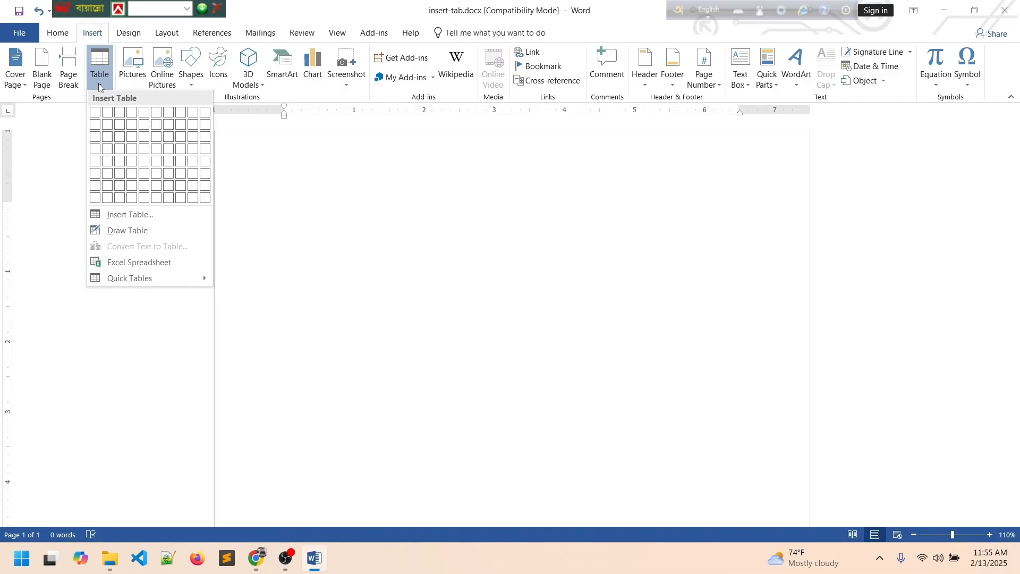
click(127, 230)
mouse_move(286, 201)
mouse_down()
mouse_move(593, 207)
mouse_move(717, 255)
mouse_up()
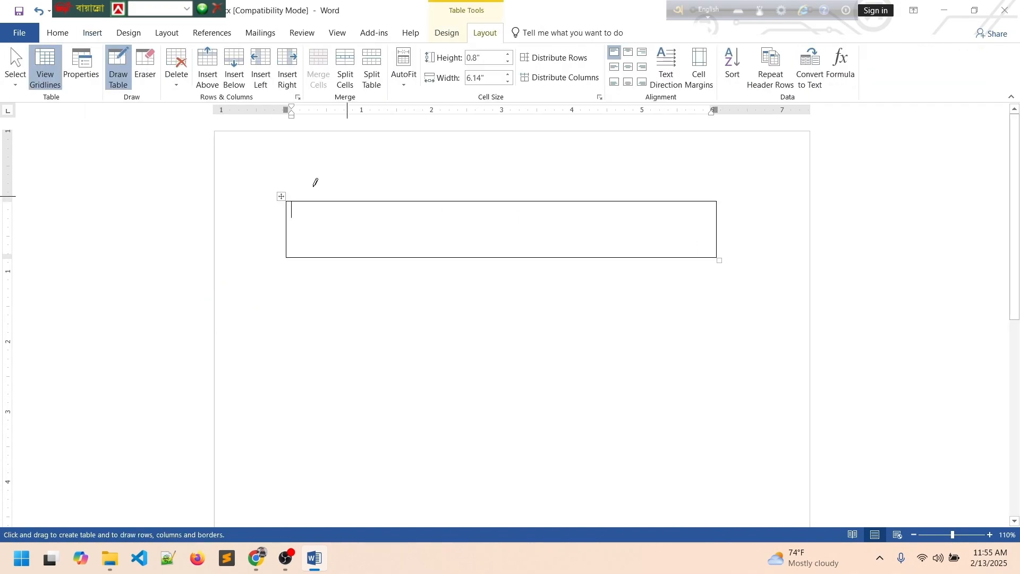
drag(314, 201, 315, 257)
drag(363, 201, 361, 257)
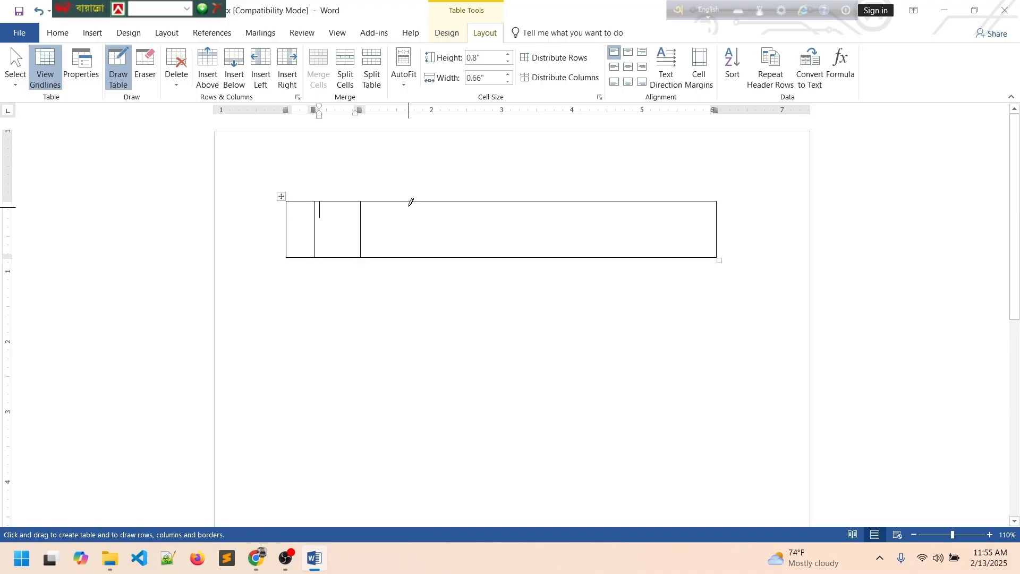
drag(415, 197, 418, 258)
drag(400, 196, 398, 256)
Add the remaining column dividers across the right side for nine columns.
drag(441, 201, 440, 257)
drag(491, 198, 489, 257)
mouse_move(548, 197)
mouse_down()
mouse_move(553, 230)
mouse_move(637, 207)
mouse_up()
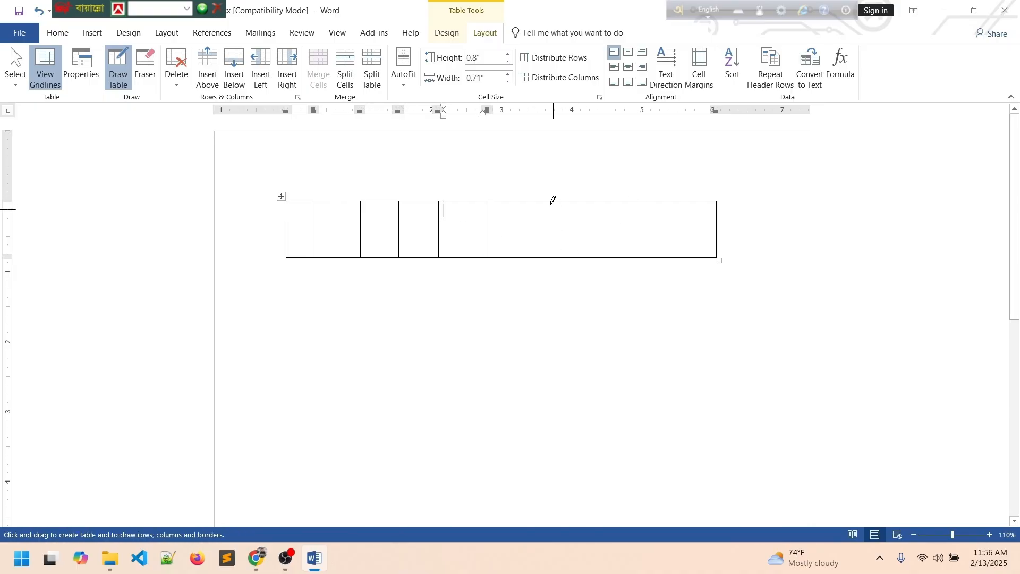
drag(551, 200, 544, 257)
drag(629, 199, 630, 267)
drag(626, 198, 631, 257)
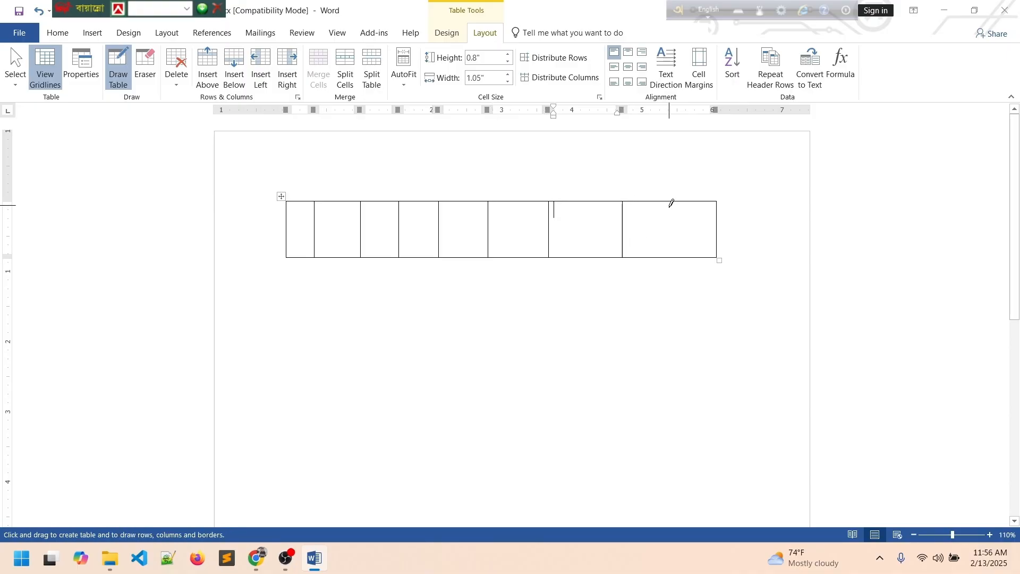
drag(672, 204, 664, 248)
Divide the table into two rows, then split one top cell horizontally and one bottom cell vertically.
drag(288, 224, 717, 221)
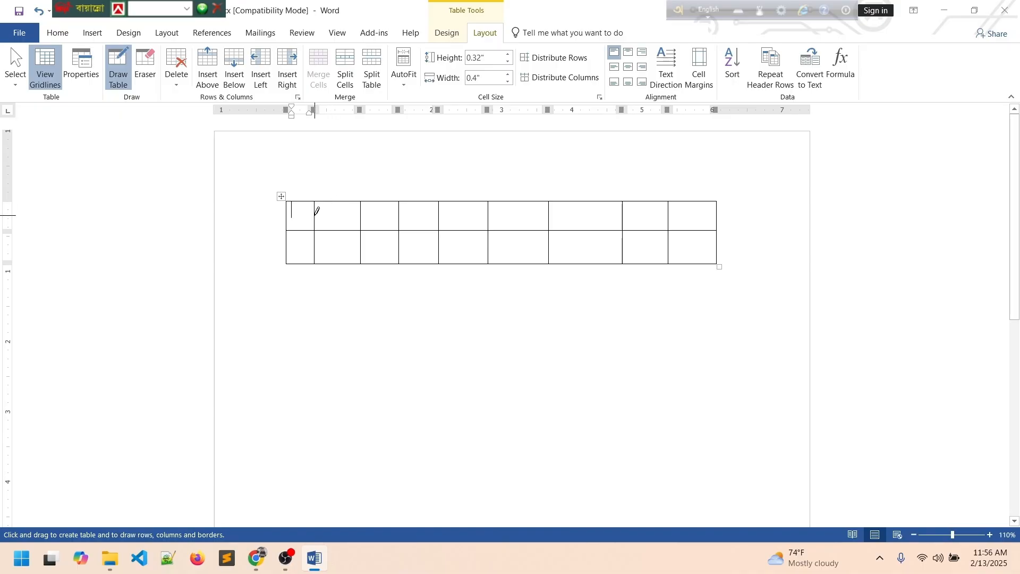
drag(318, 211, 362, 216)
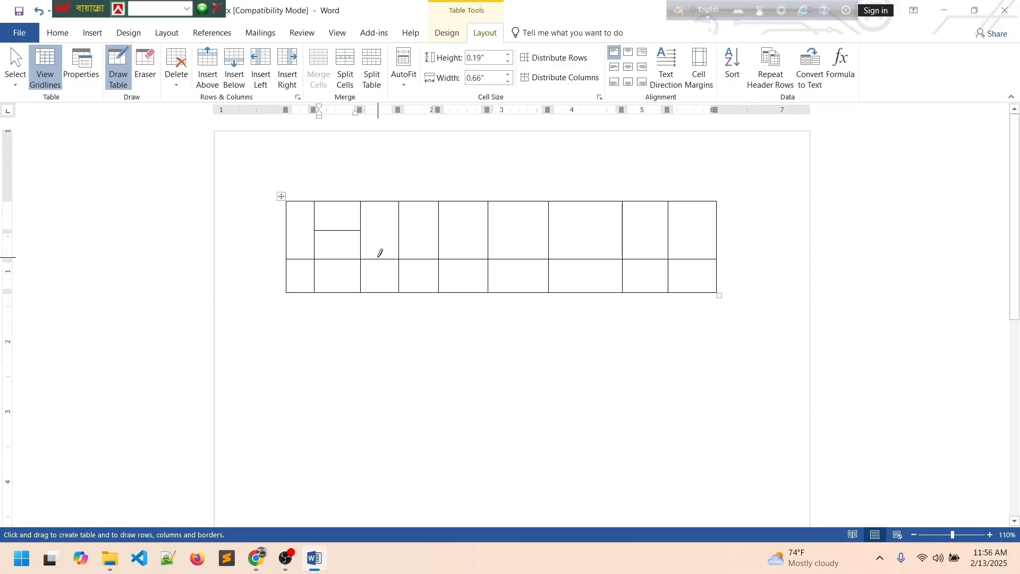
drag(377, 261, 382, 291)
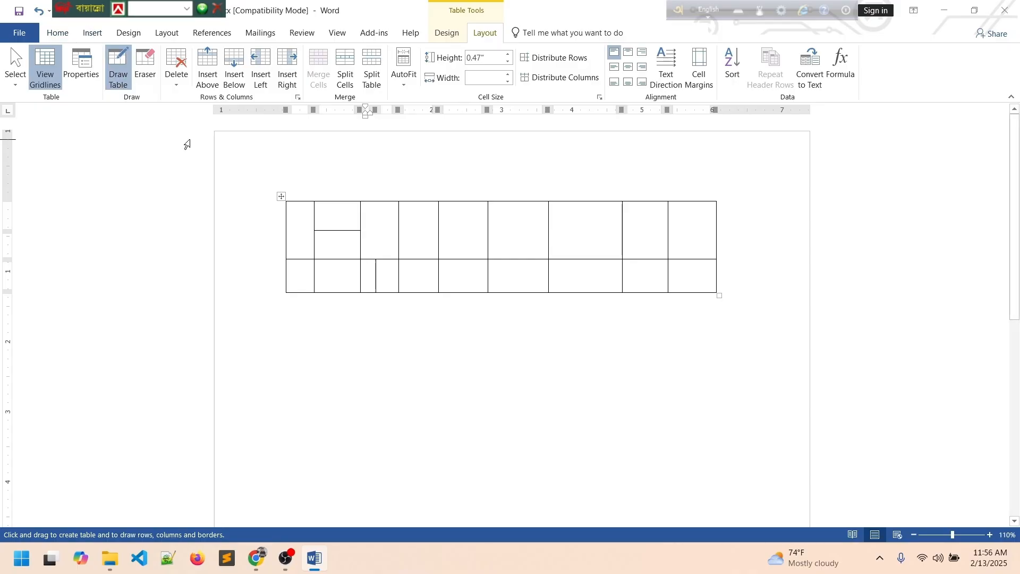
click(147, 71)
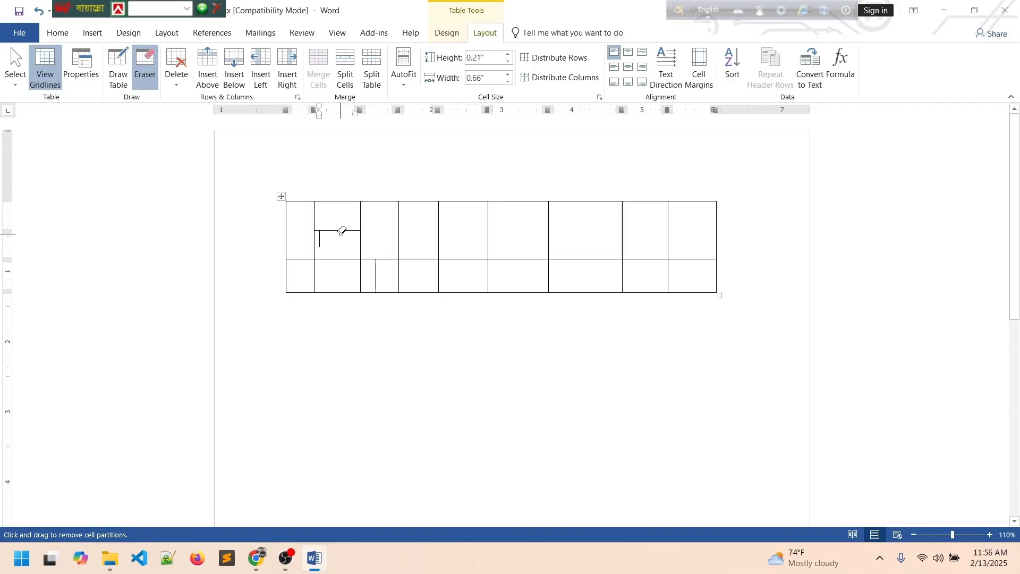
Erase the two extra cell splits and two top-row dividers to merge those cells.
click(342, 232)
click(377, 286)
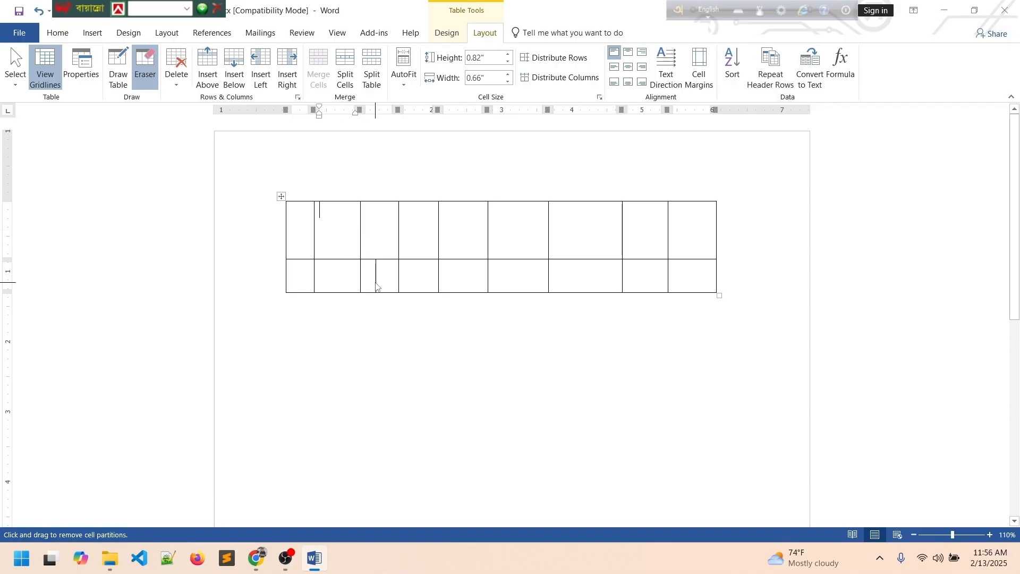
click(398, 227)
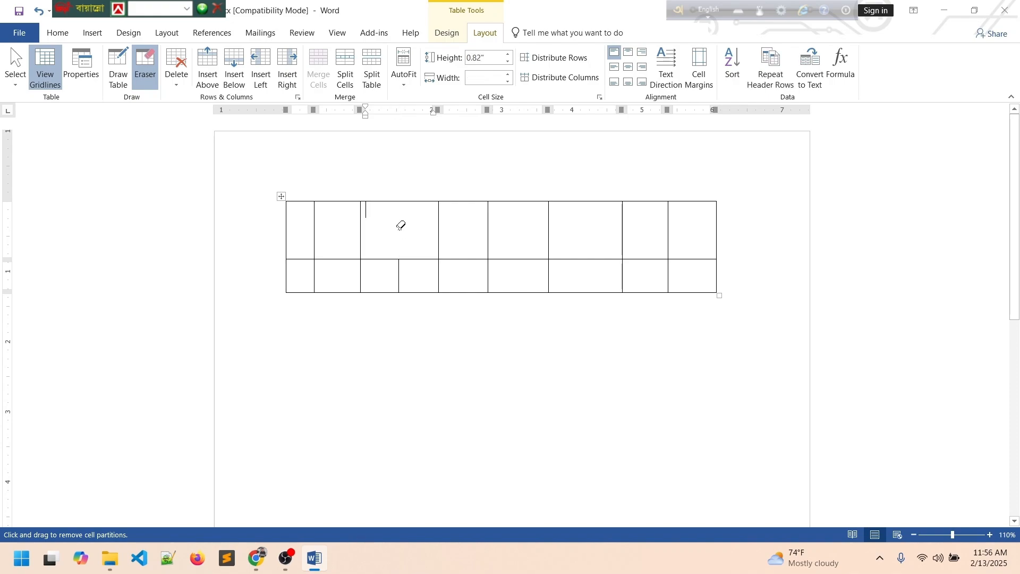
click(491, 229)
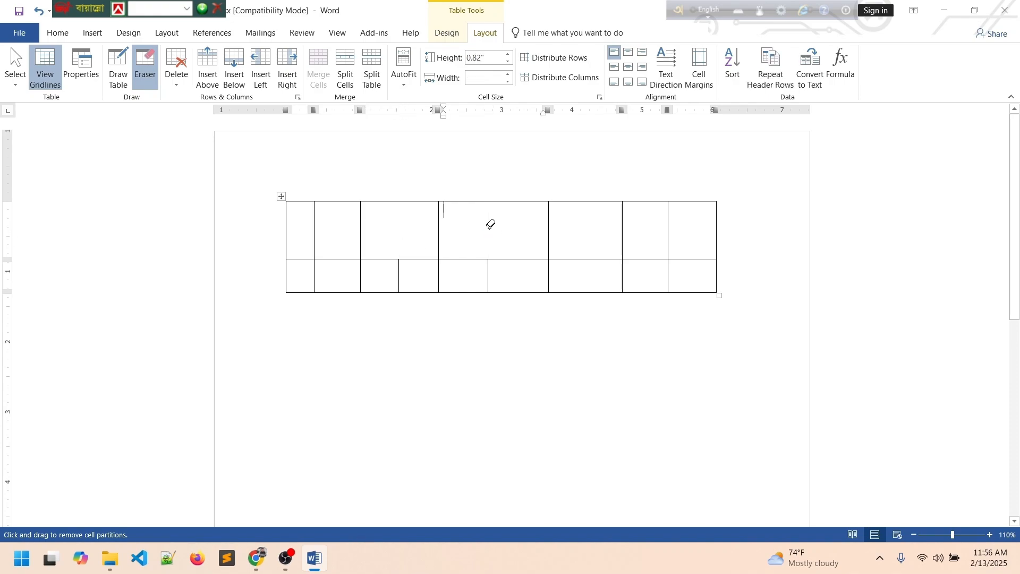
Delete the whole hand-drawn table.
click(175, 78)
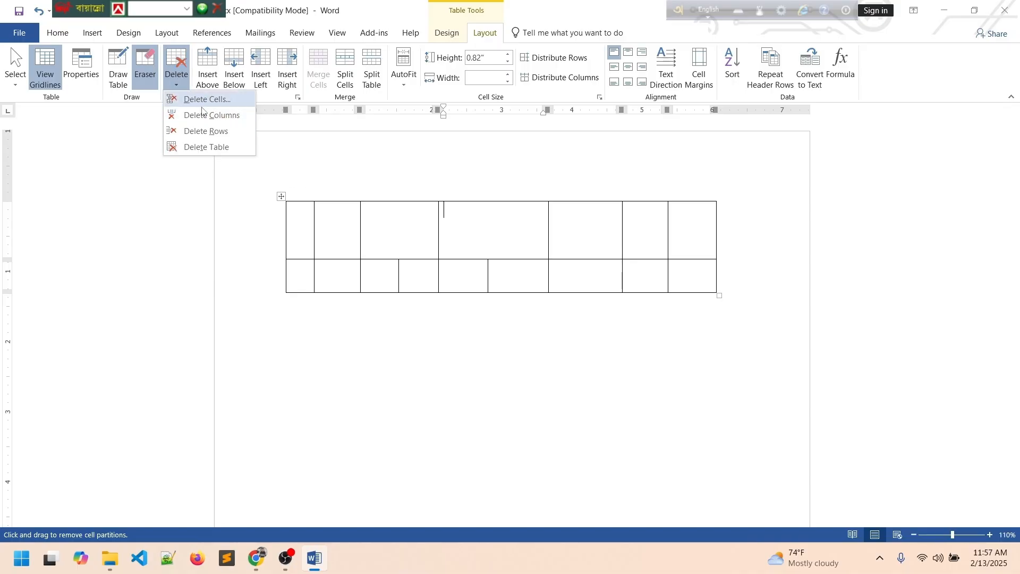
click(207, 147)
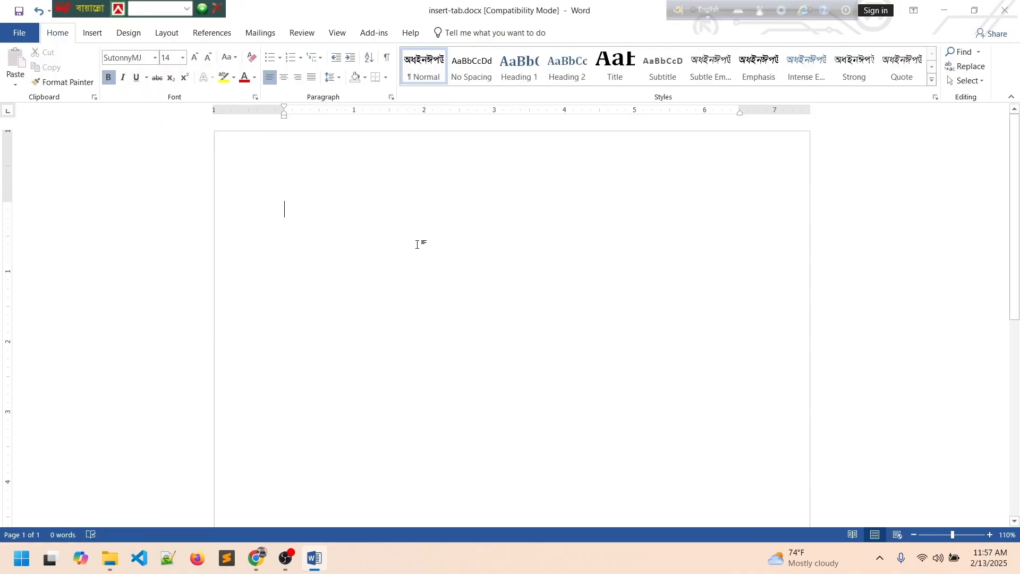
click(94, 35)
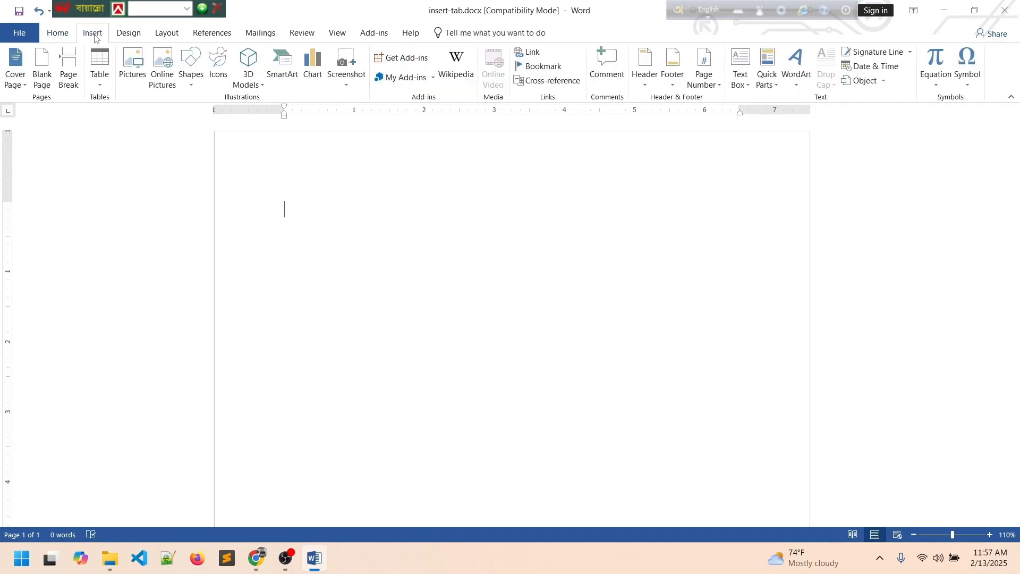
Embed an Excel worksheet with 10 in A1, 20 in A2 and =SUM(A1:A2) in A3.
click(97, 84)
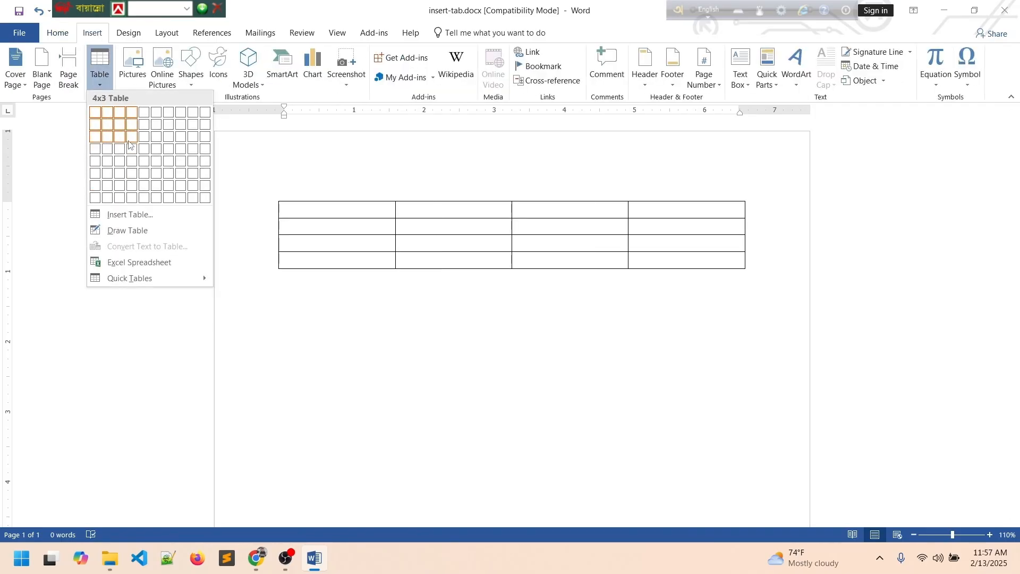
click(145, 267)
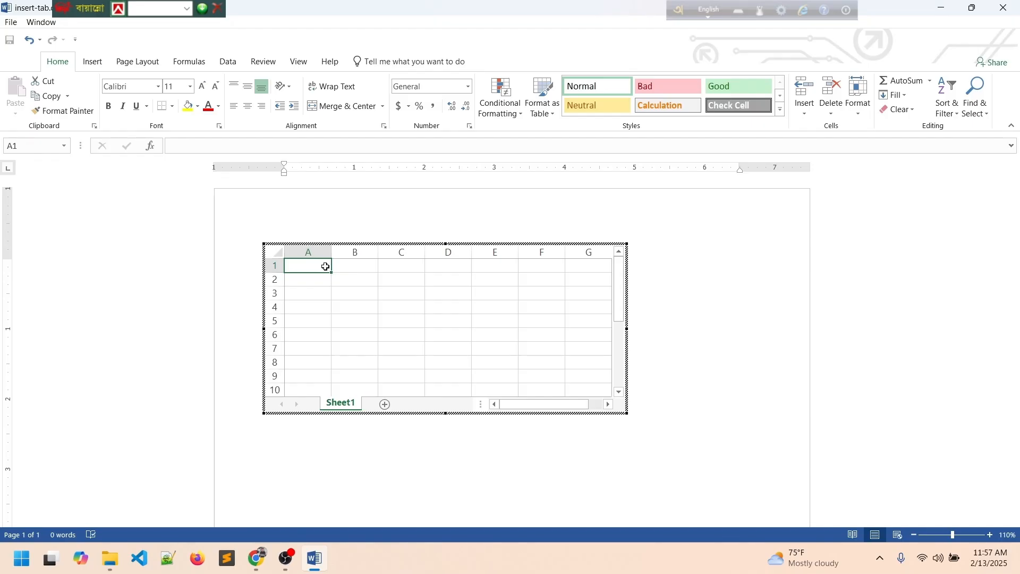
text(1)
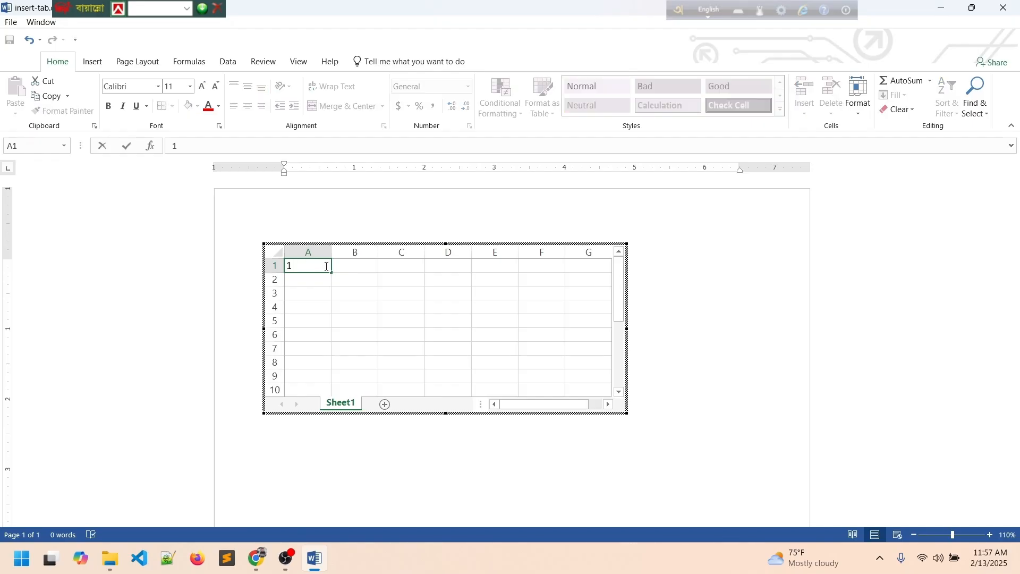
text(0)
key(Return)
text(20)
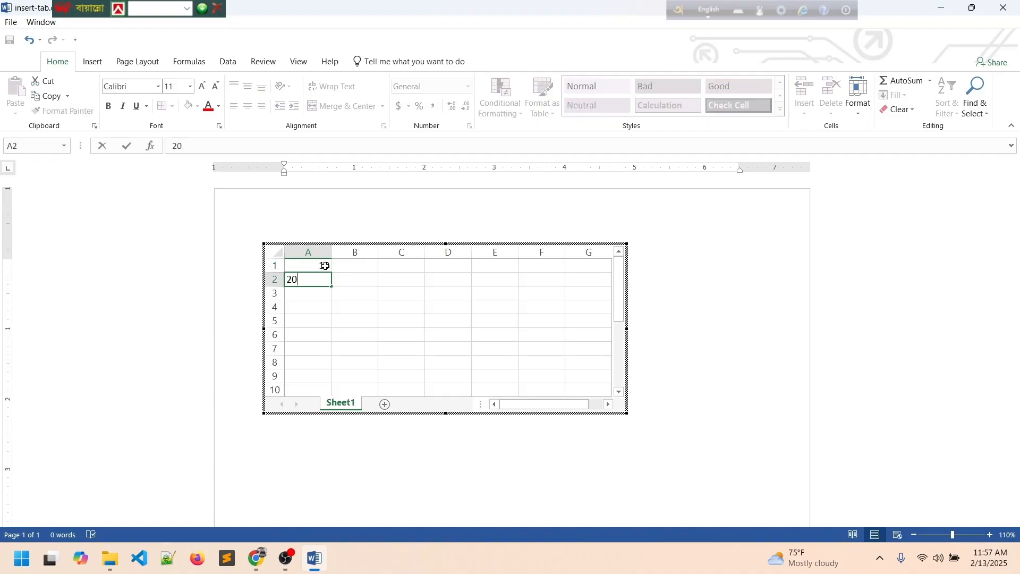
key(Return)
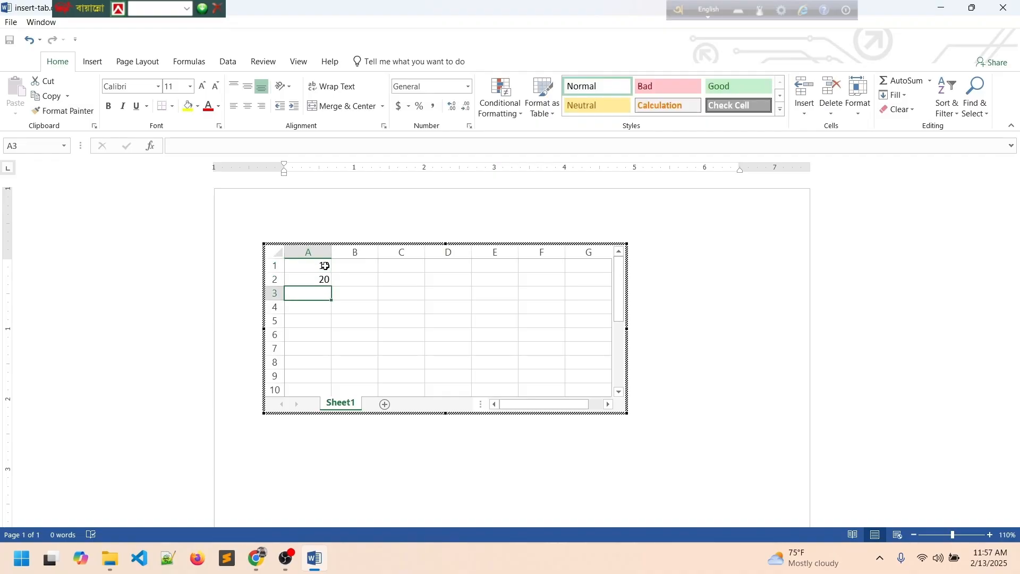
text(=)
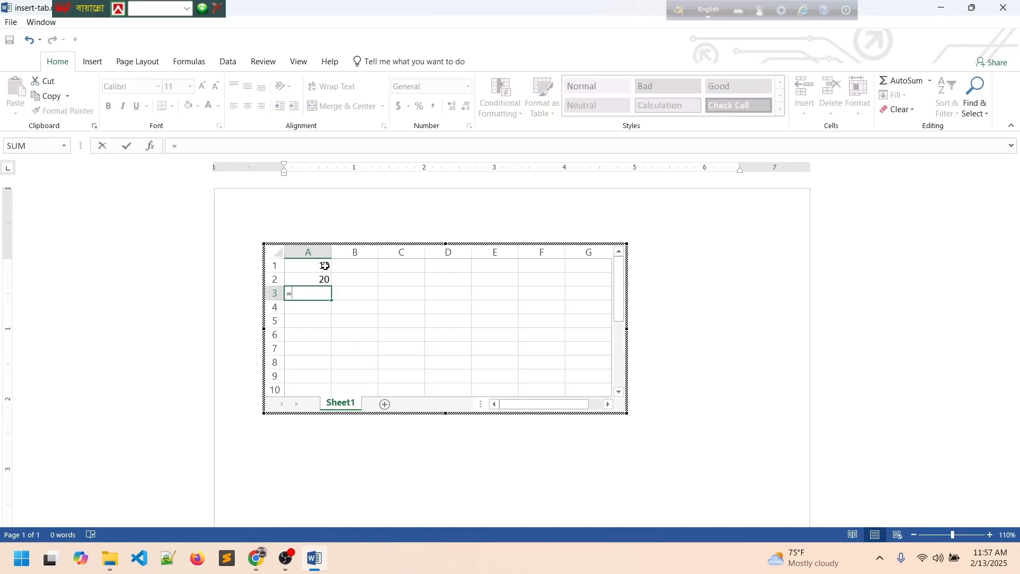
text(SUM)
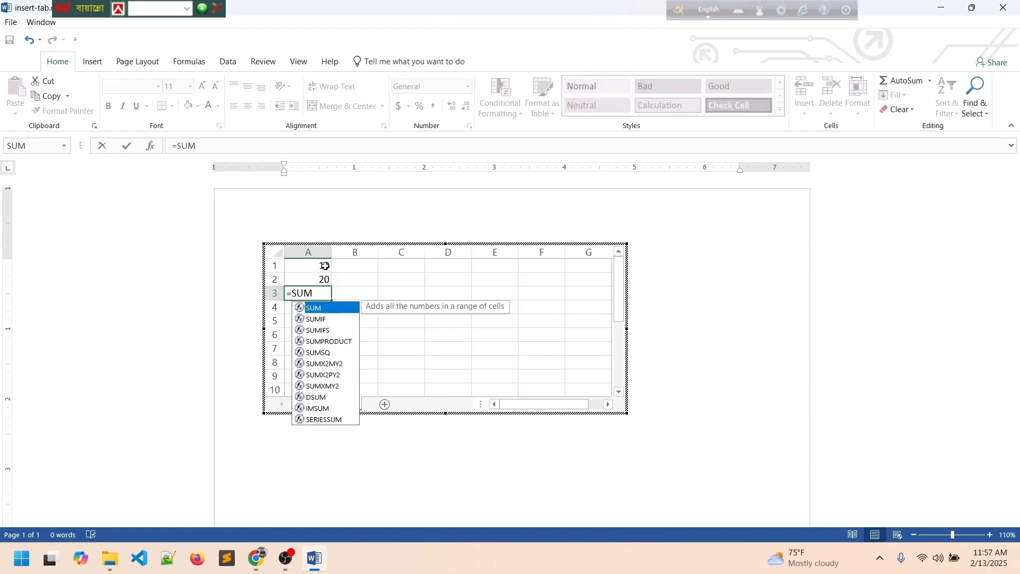
text(()
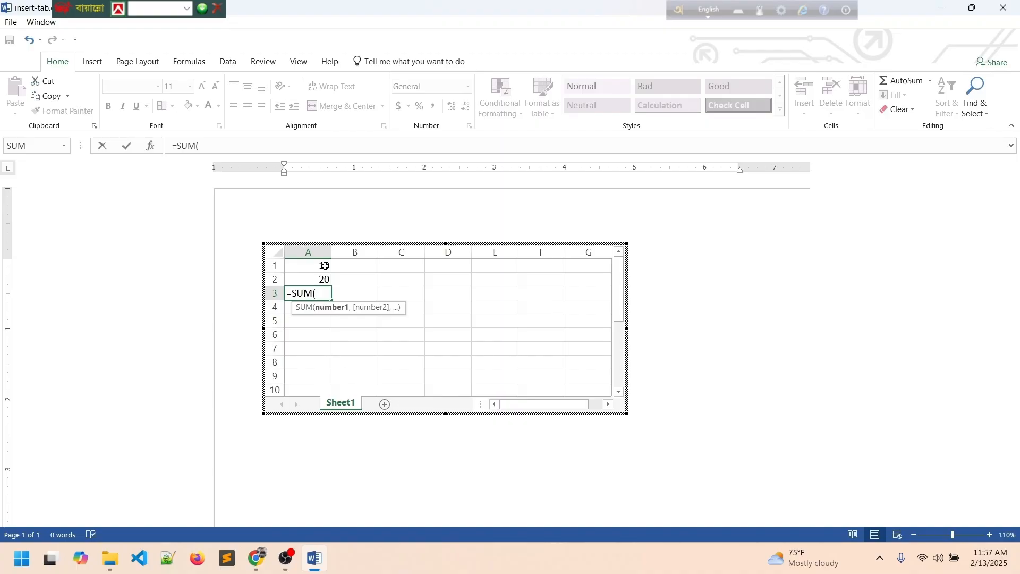
text(A1:)
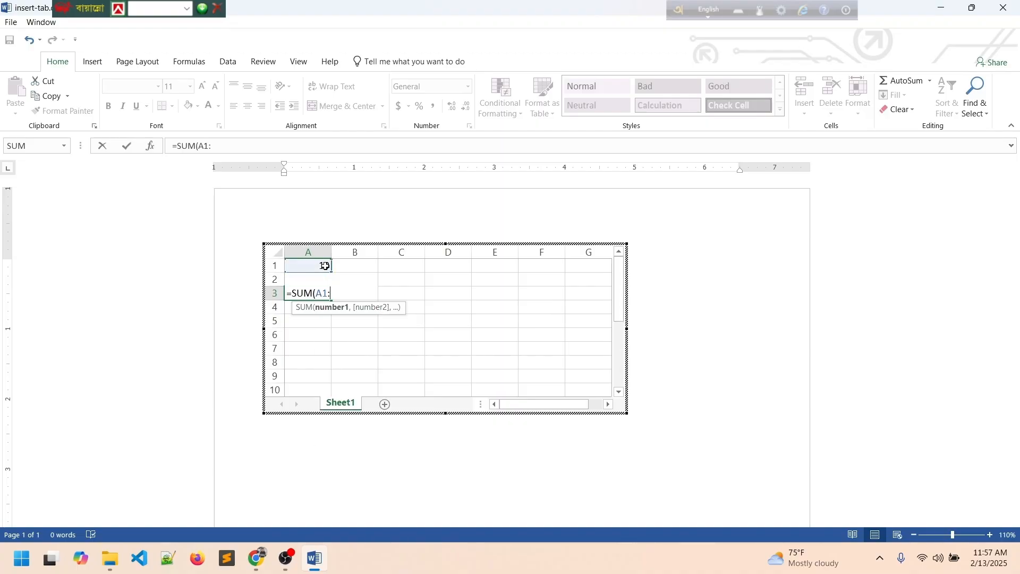
text(A2))
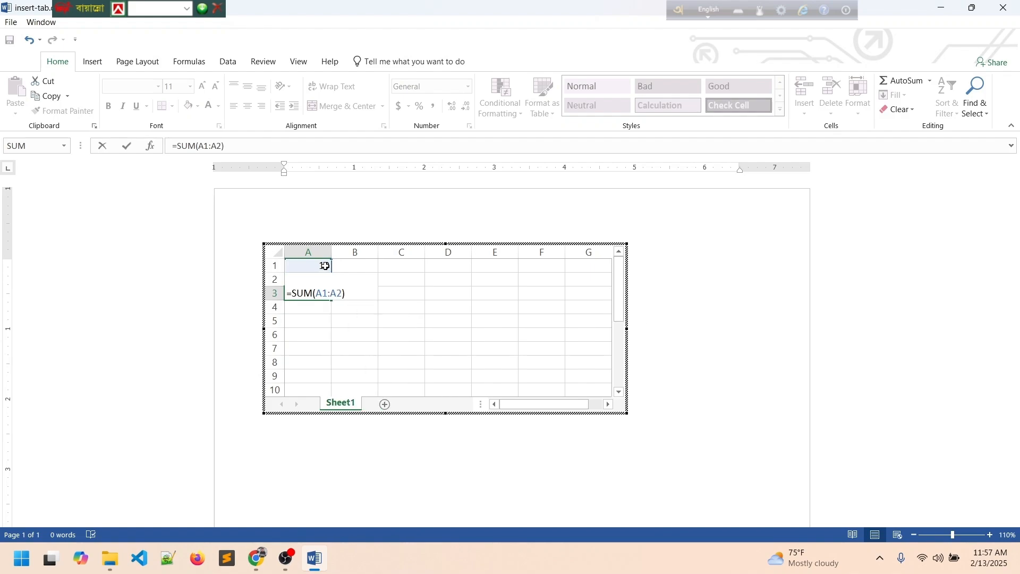
key(Return)
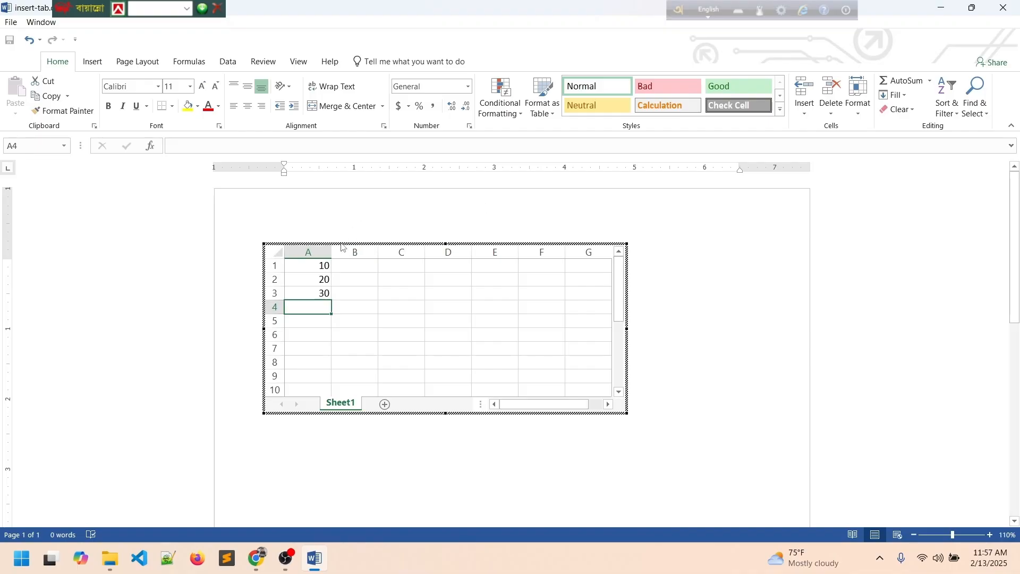
Exit the worksheet and delete the embedded spreadsheet object.
click(256, 236)
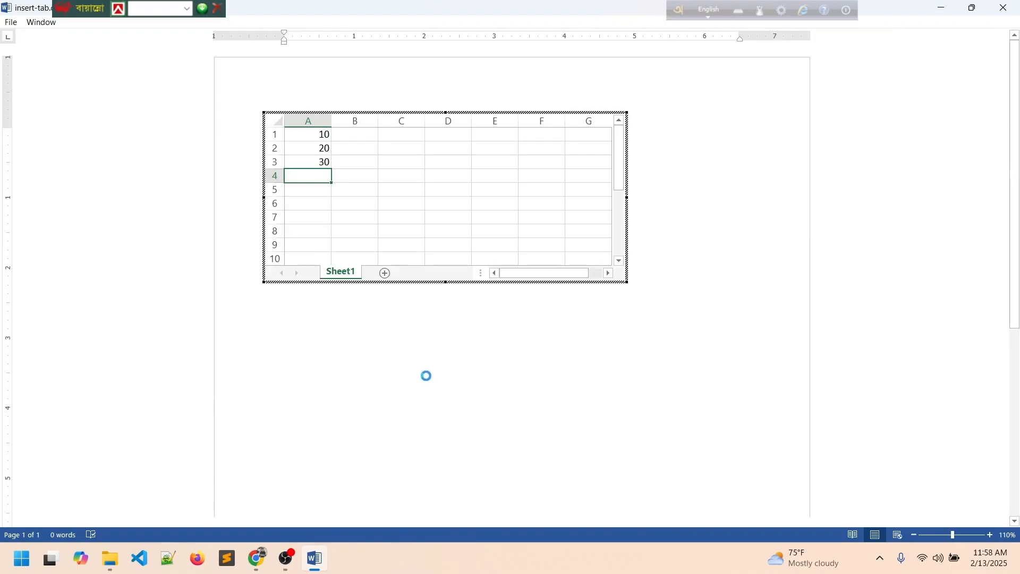
click(406, 301)
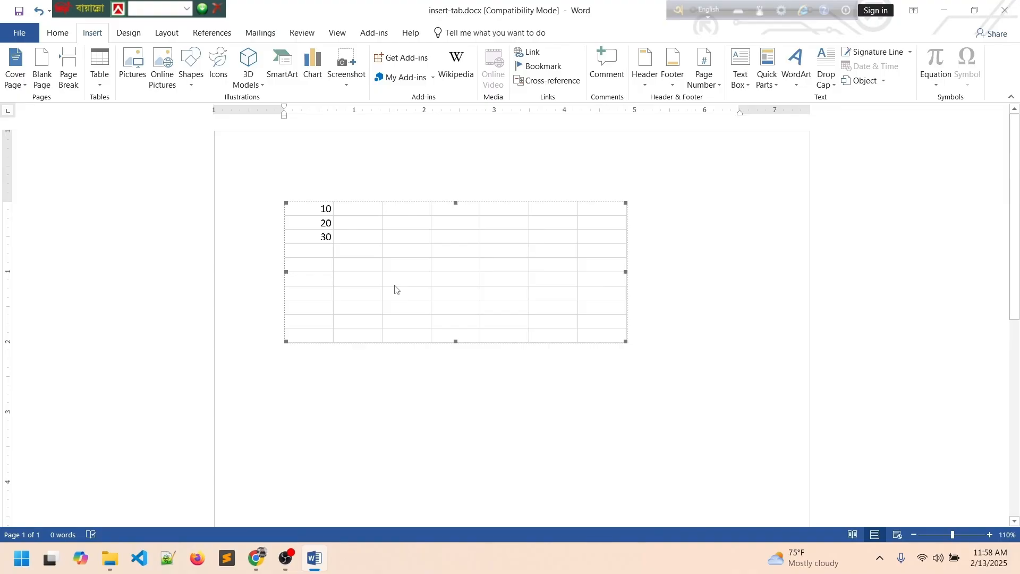
click(273, 190)
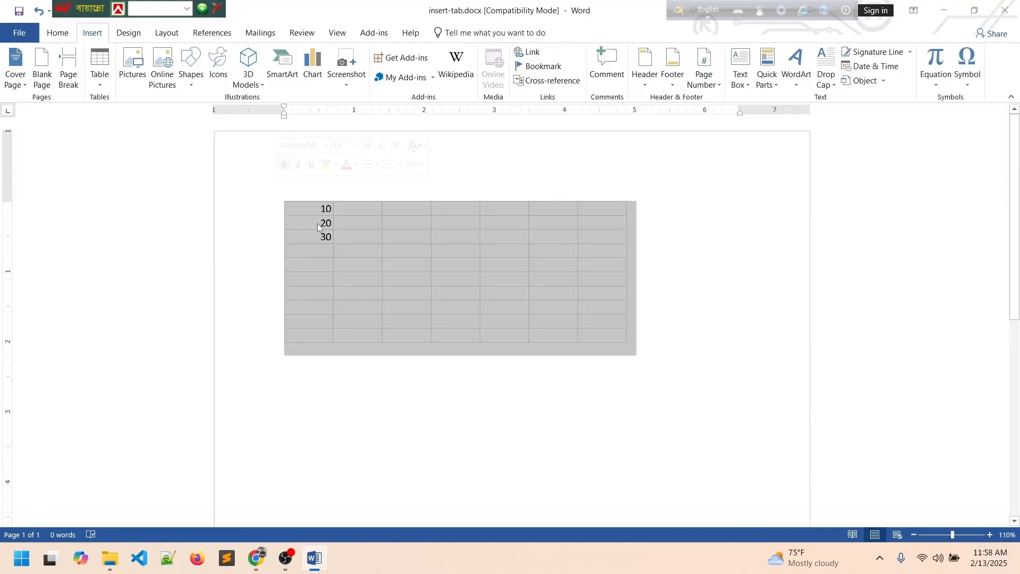
key(Delete)
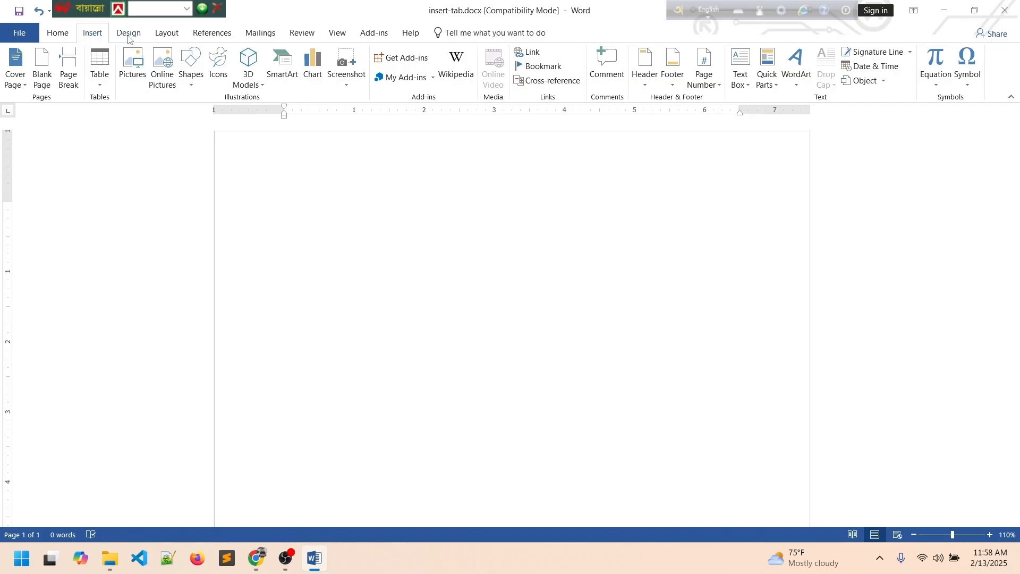
Set the font on the empty page to Calibri (Body).
click(99, 81)
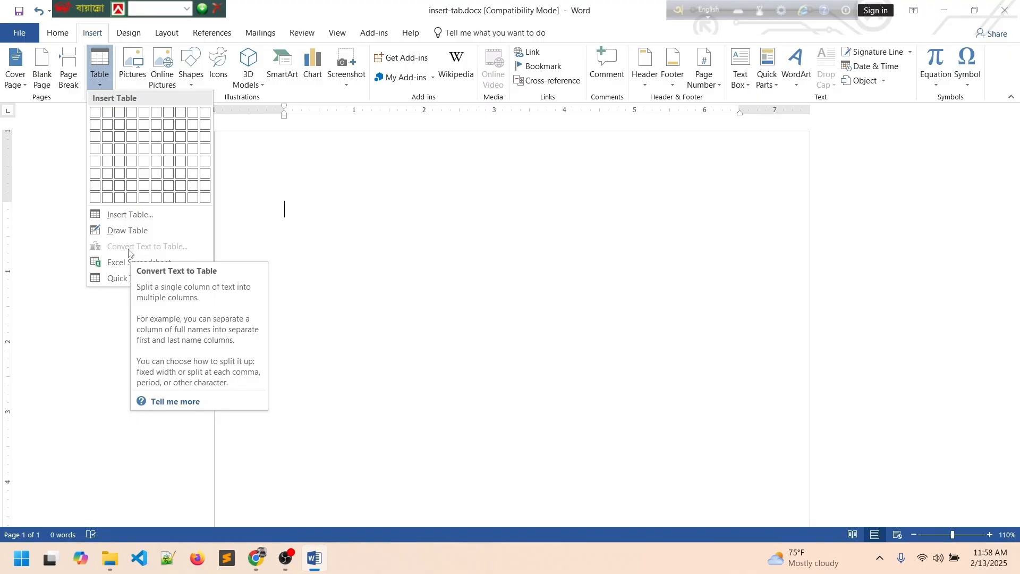
click(386, 224)
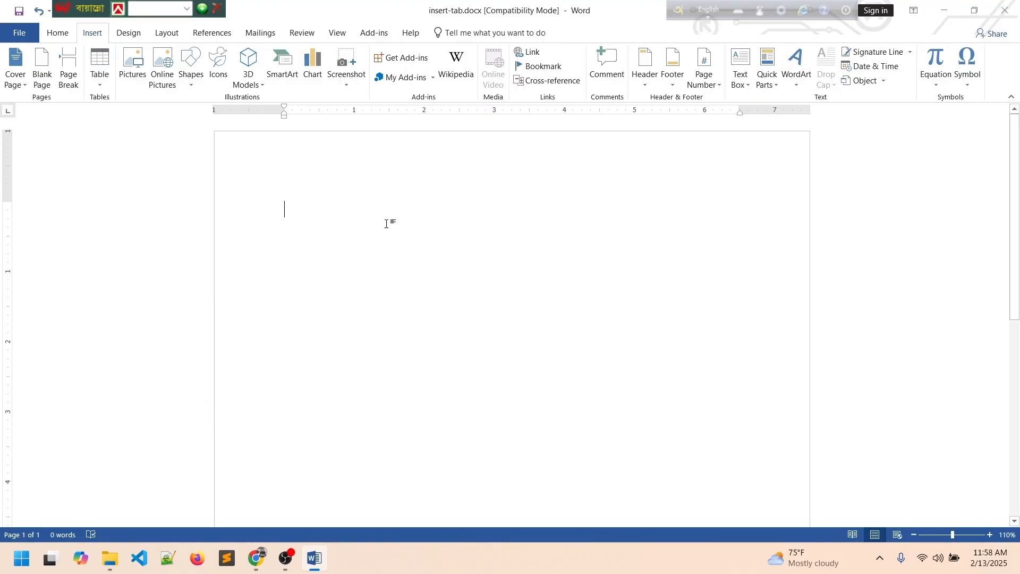
text(=)
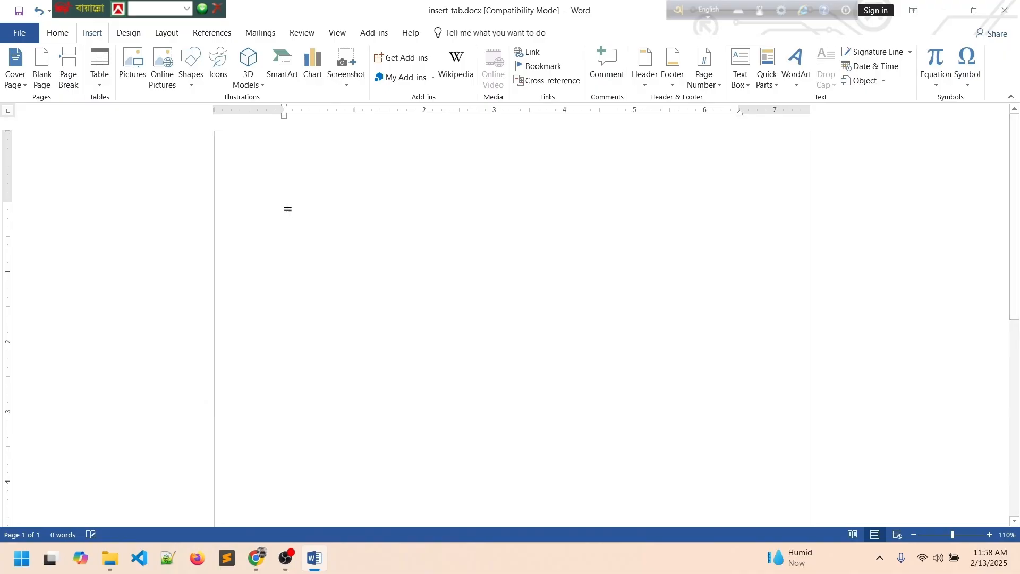
text(ra)
key(BackSpace)
key(BackSpace)
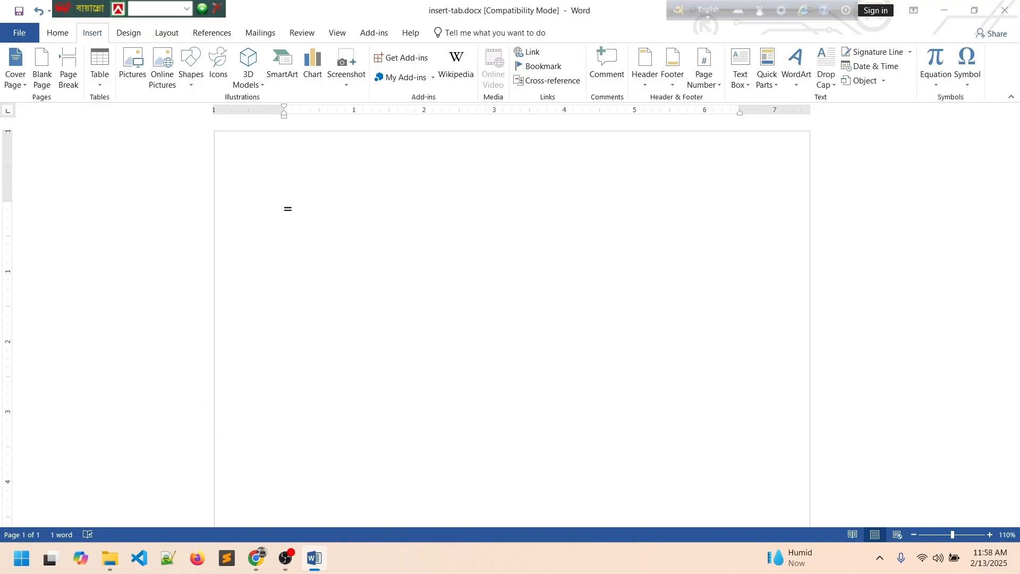
click(68, 34)
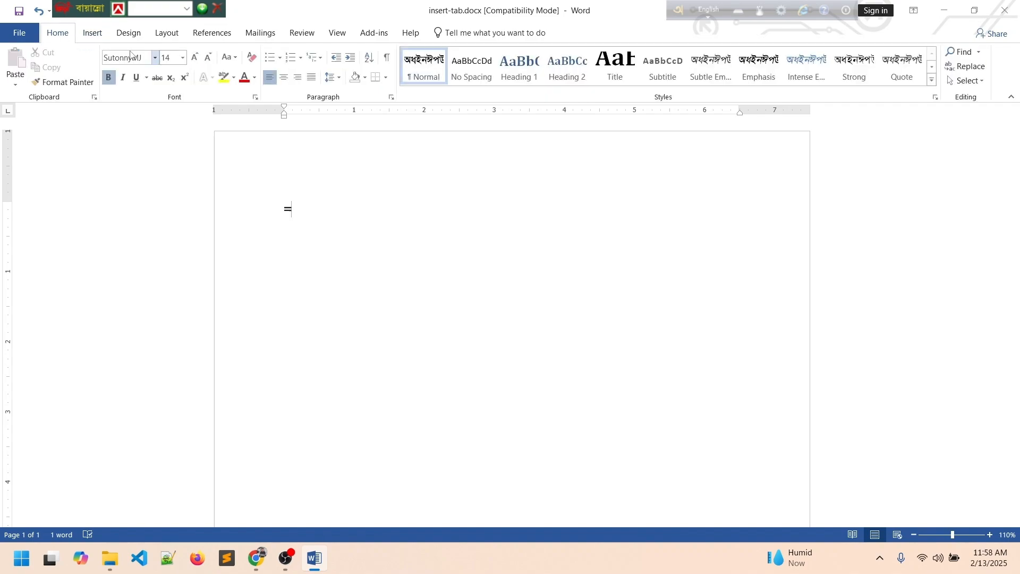
click(154, 58)
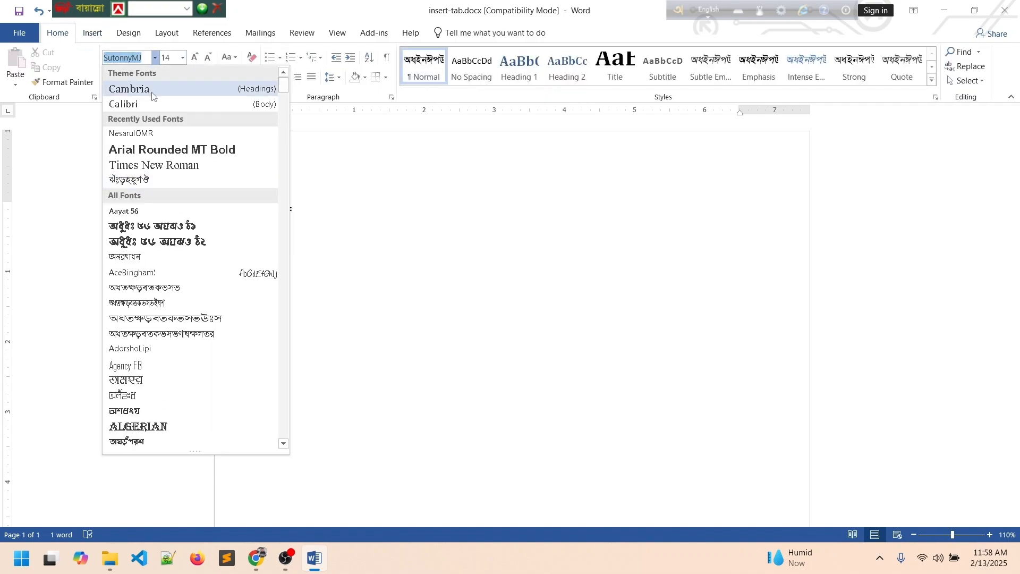
key(Escape)
click(319, 210)
Generate sample paragraphs with =rand() and select all the text.
text(ra)
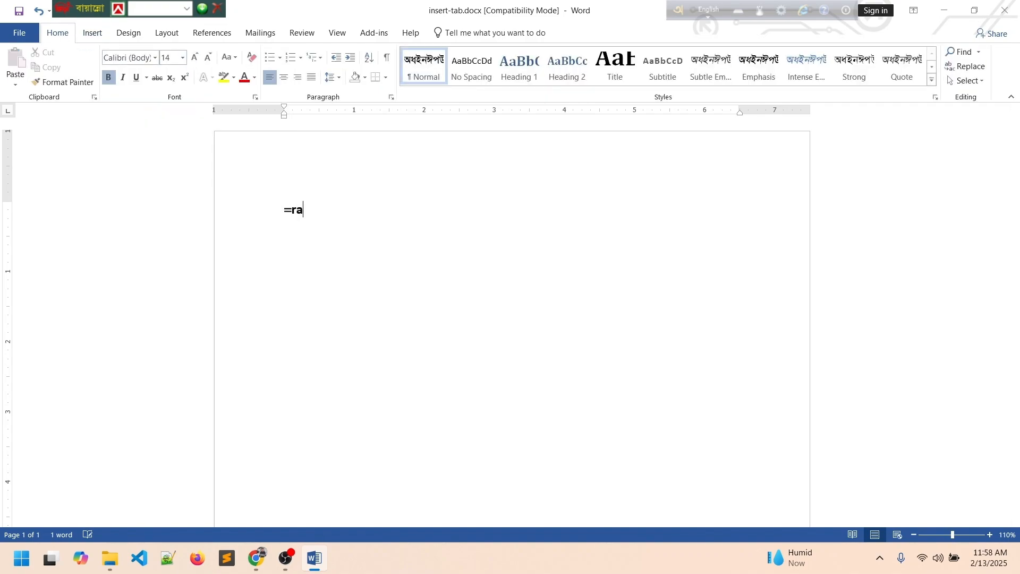
text(nd())
key(Return)
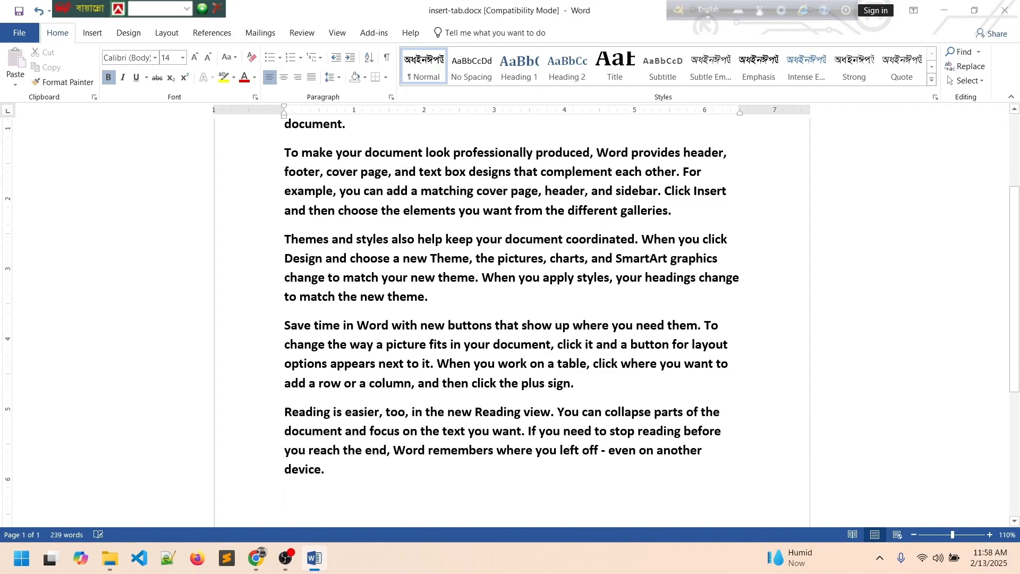
scroll(376, 329, up, 4)
scroll(376, 327, down, 5)
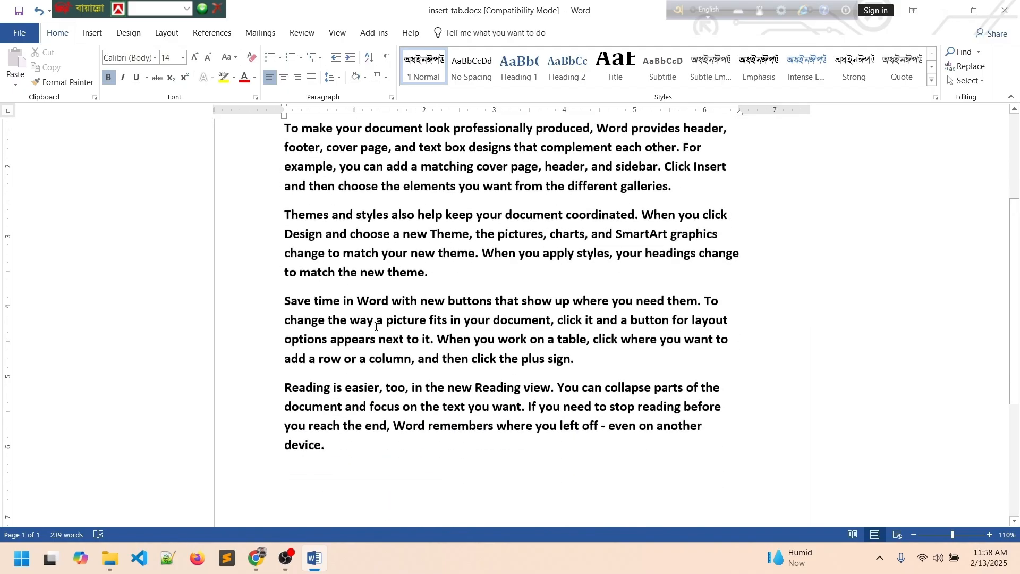
scroll(377, 326, up, 5)
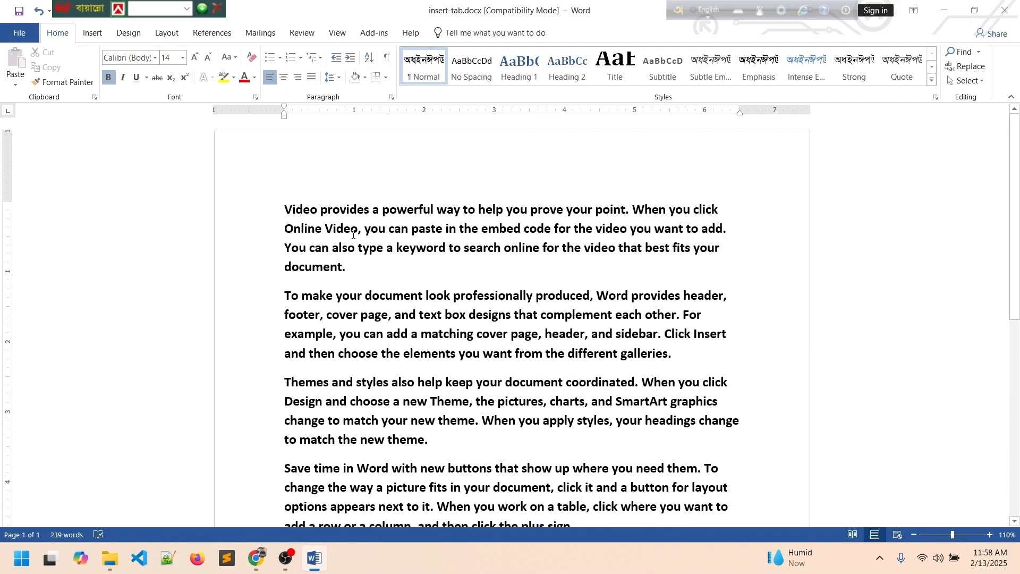
key(ctrl+a)
scroll(352, 234, down, 2)
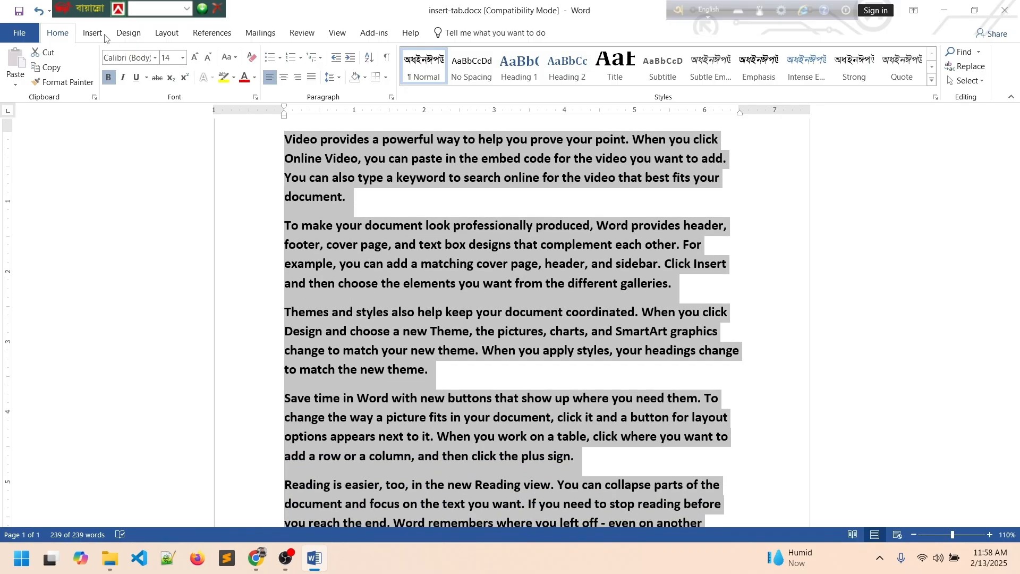
Convert the selected text to a table with Commas as separator and 10 columns.
click(104, 35)
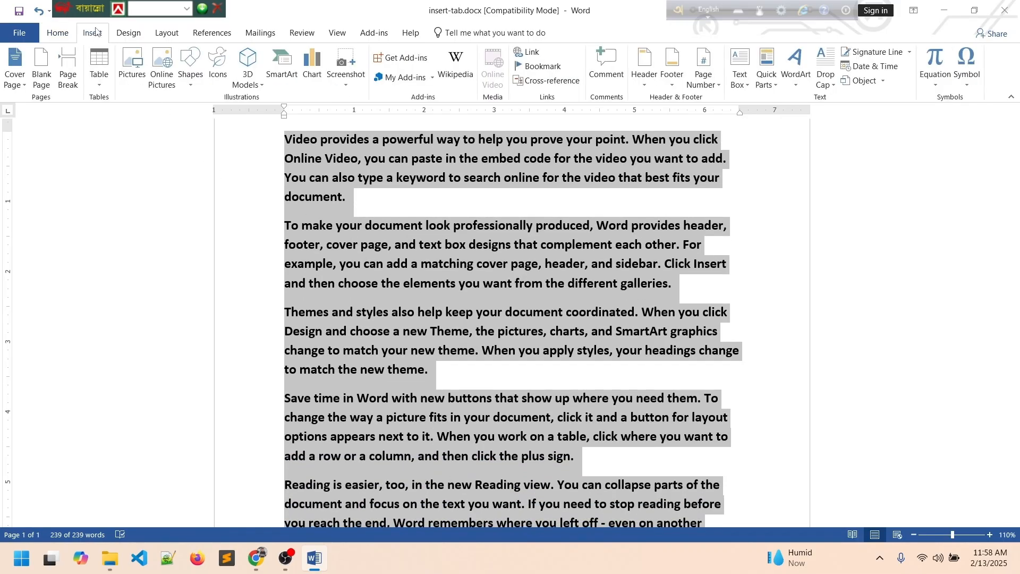
click(102, 85)
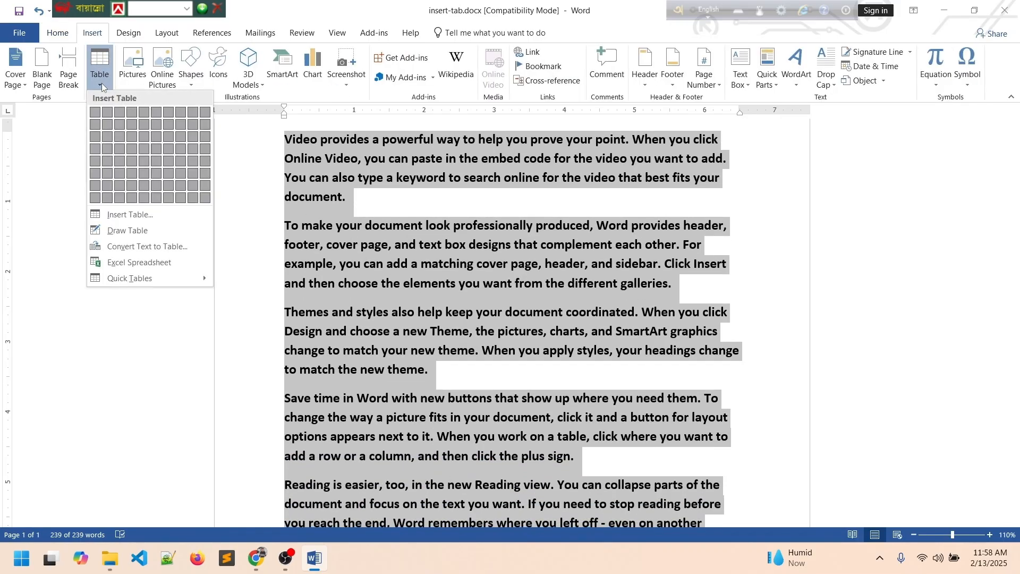
click(135, 248)
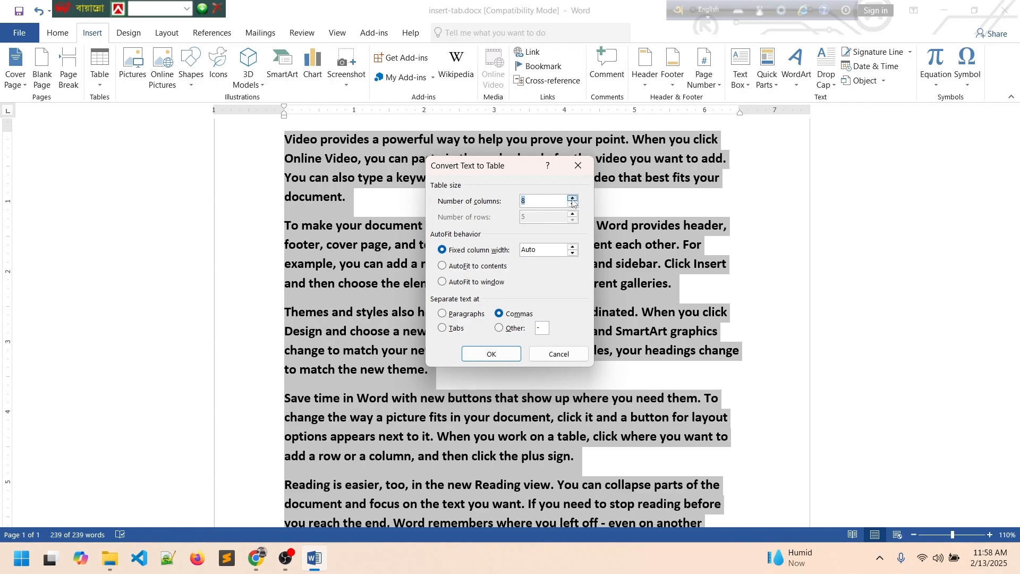
click(482, 356)
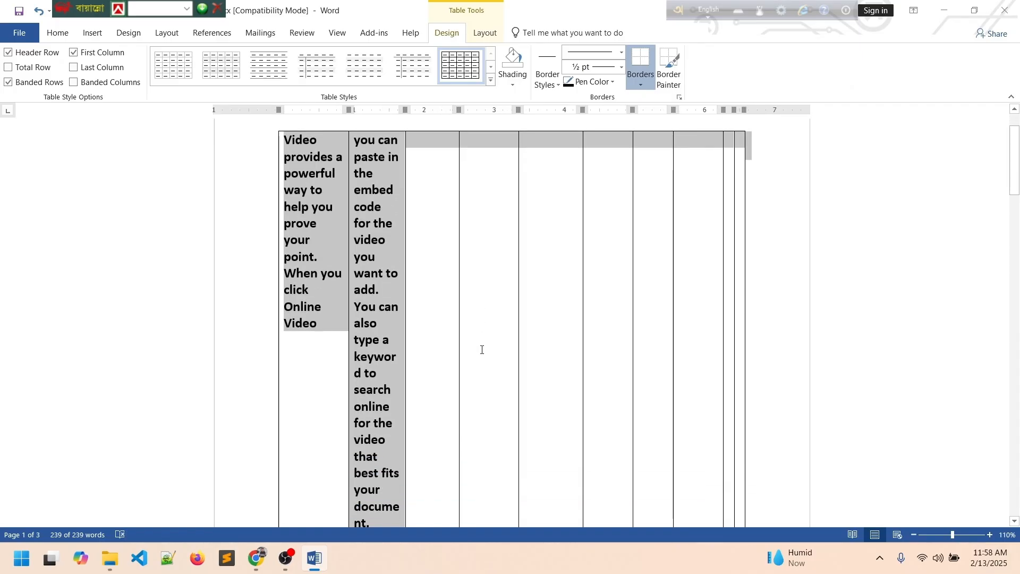
Review the converted table, then select all and delete everything.
click(482, 350)
scroll(484, 343, down, 4)
scroll(484, 340, down, 10)
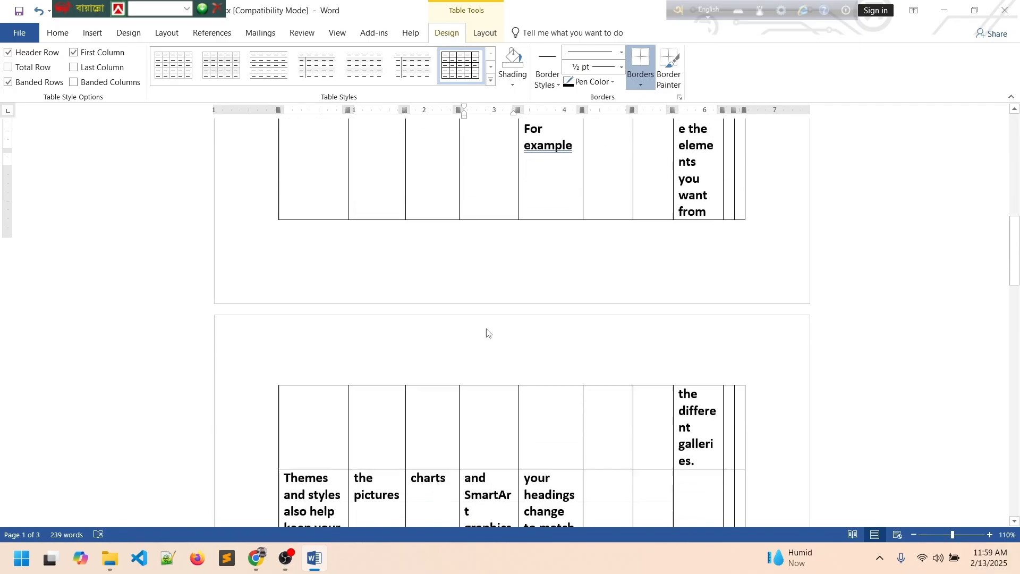
scroll(485, 326, down, 4)
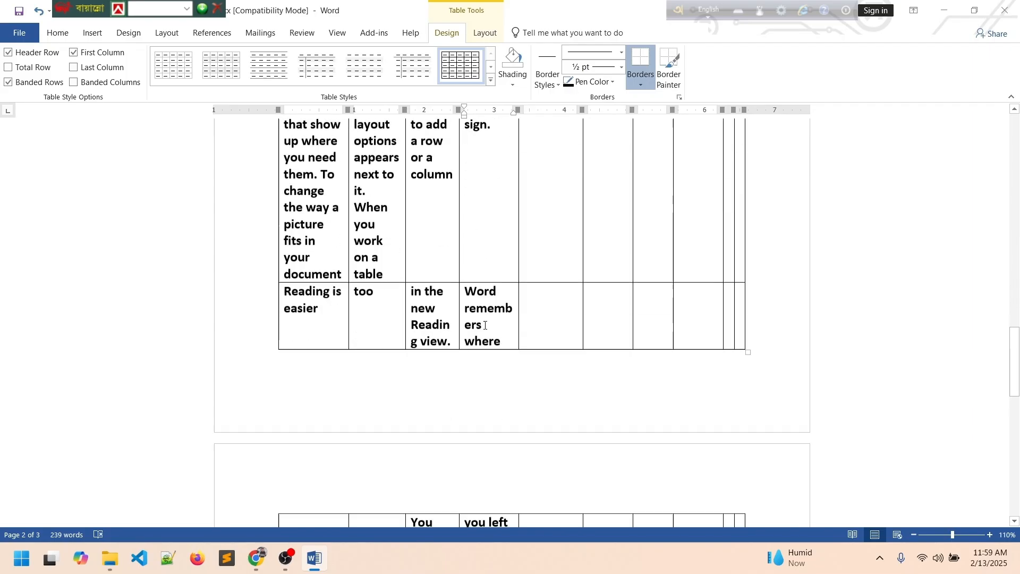
scroll(485, 327, up, 2)
scroll(485, 330, down, 4)
scroll(484, 330, down, 8)
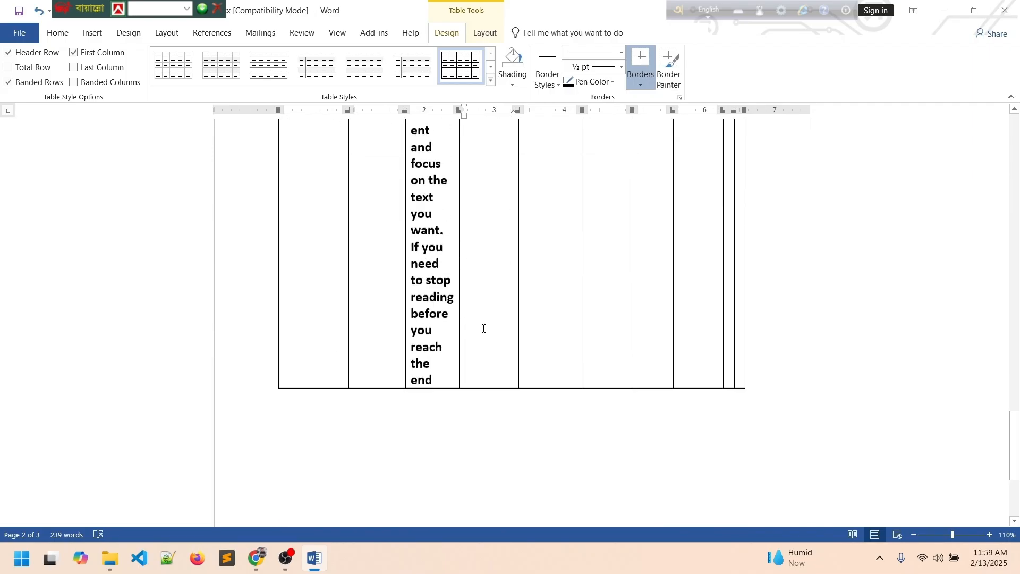
scroll(485, 329, up, 8)
scroll(484, 330, up, 15)
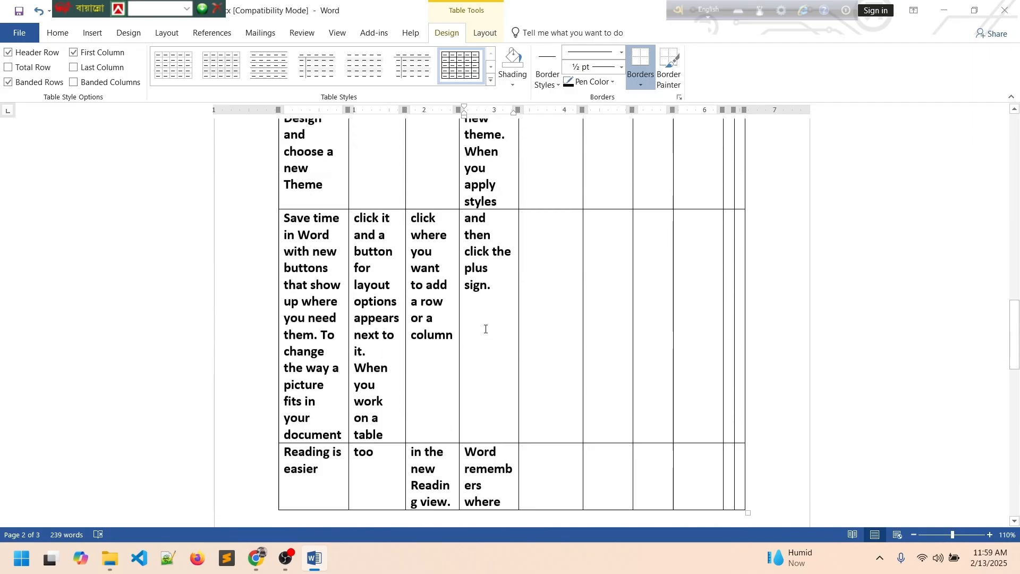
scroll(485, 330, up, 6)
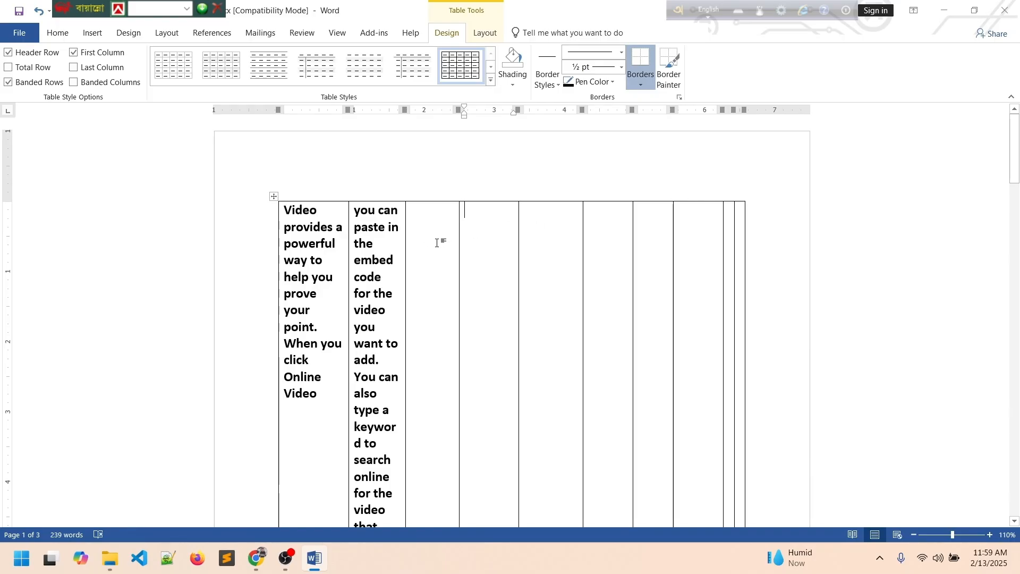
key(ctrl+a)
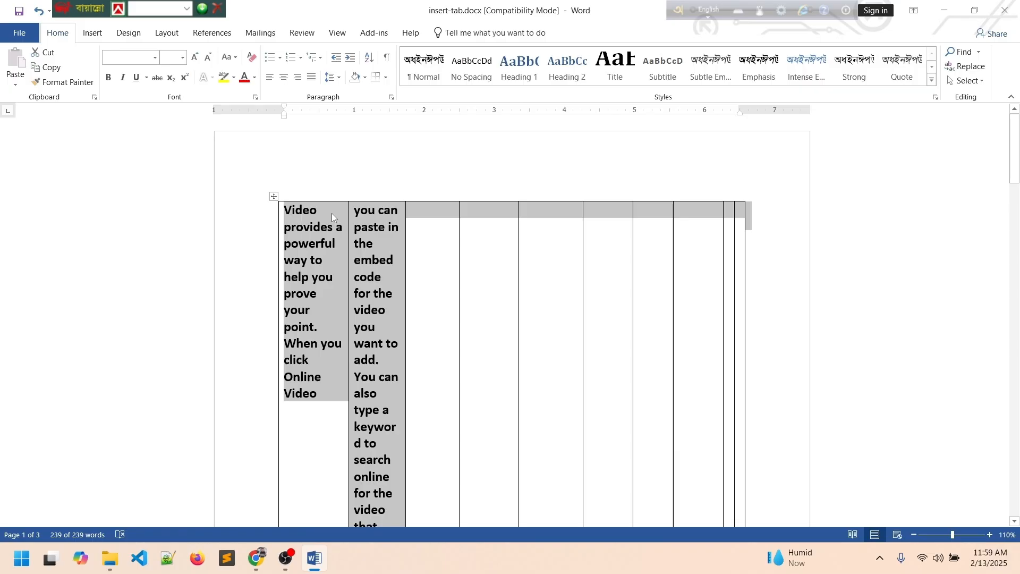
key(Delete)
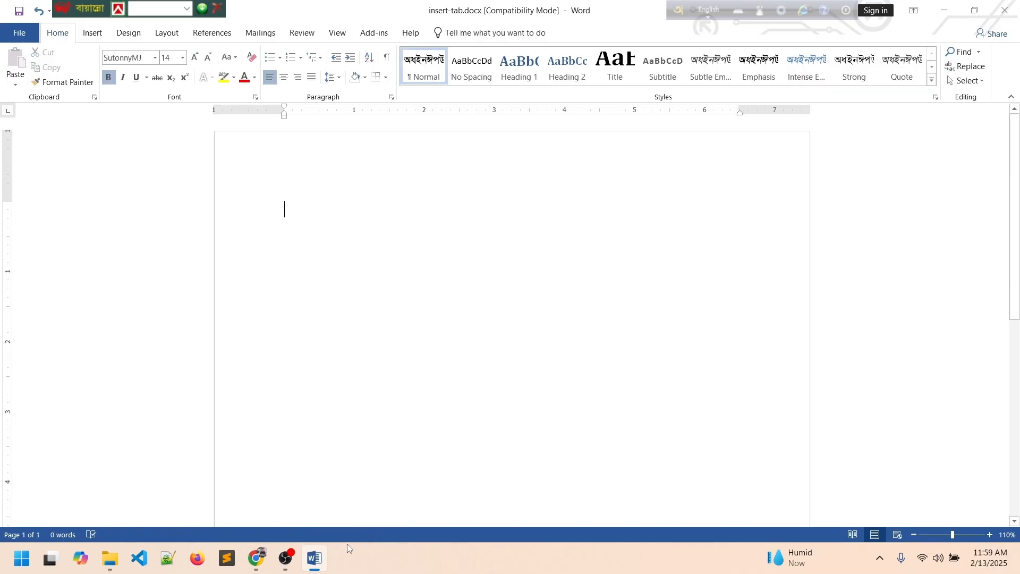
Switch to the recording software and bring insert-tab.docx back to the front.
click(286, 558)
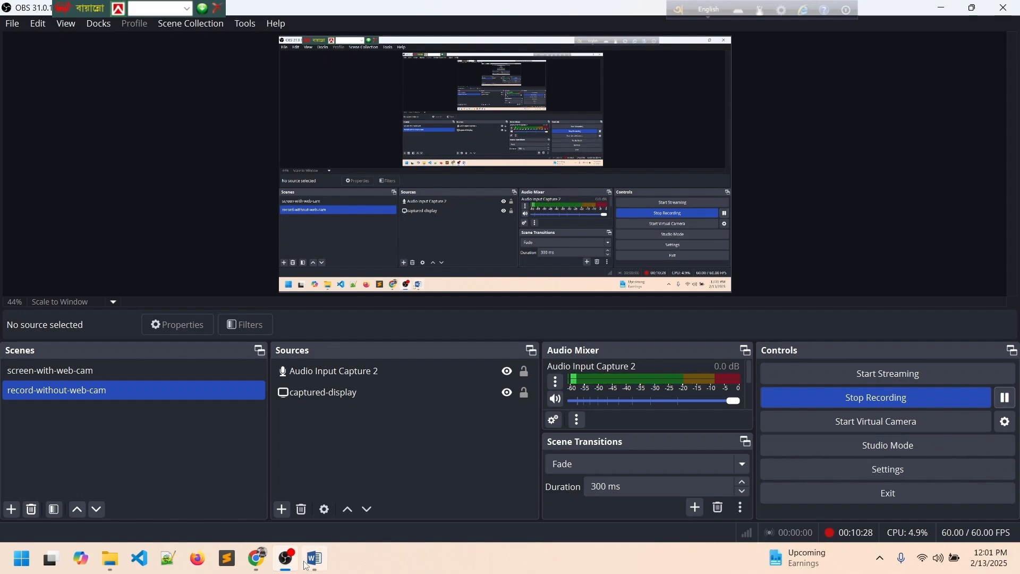
mouse_move(307, 566)
click(314, 482)
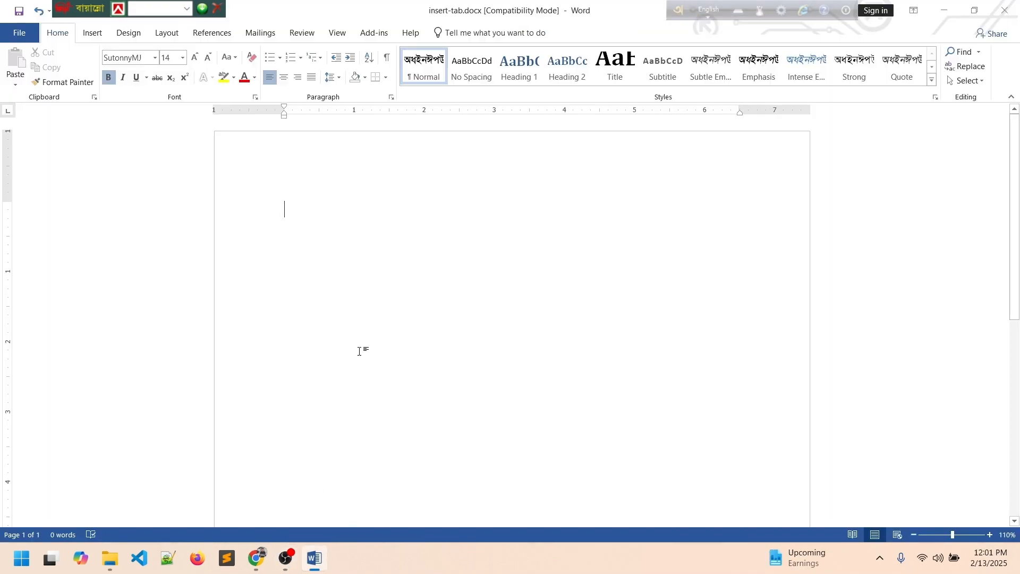
Insert the built-in Calendar 2 quick table showing a May calendar.
click(92, 33)
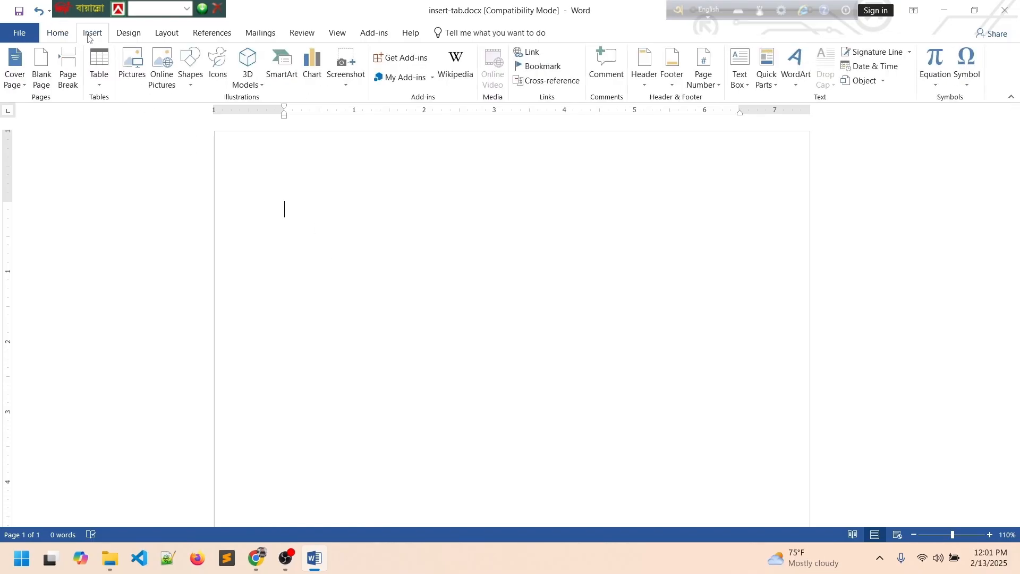
click(102, 82)
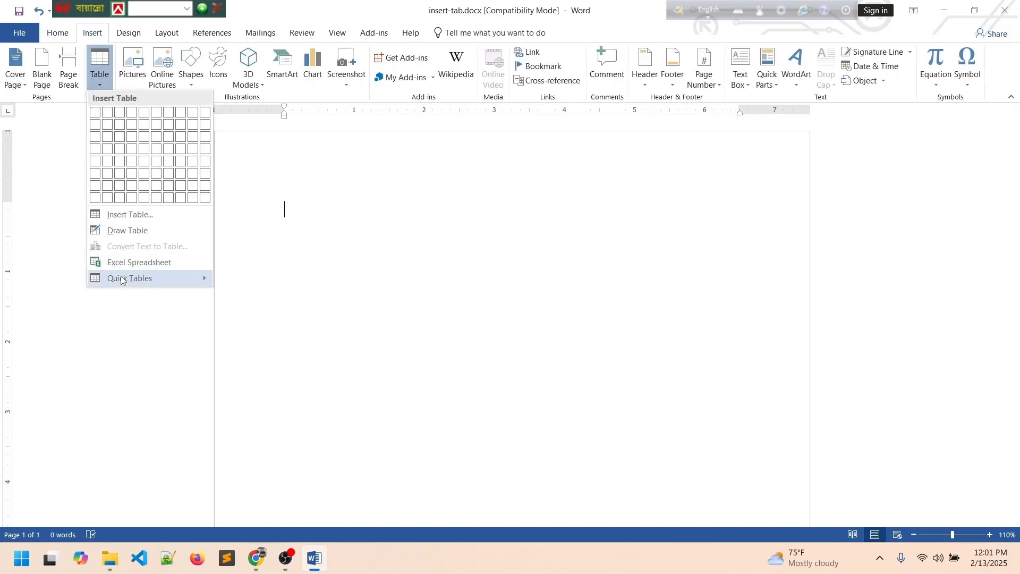
mouse_move(121, 279)
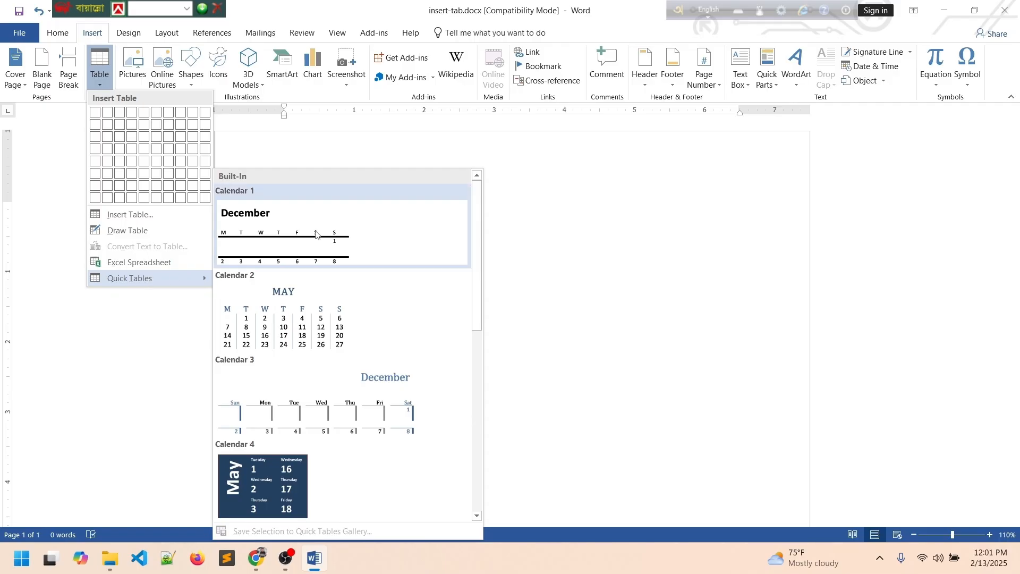
scroll(309, 319, down, 6)
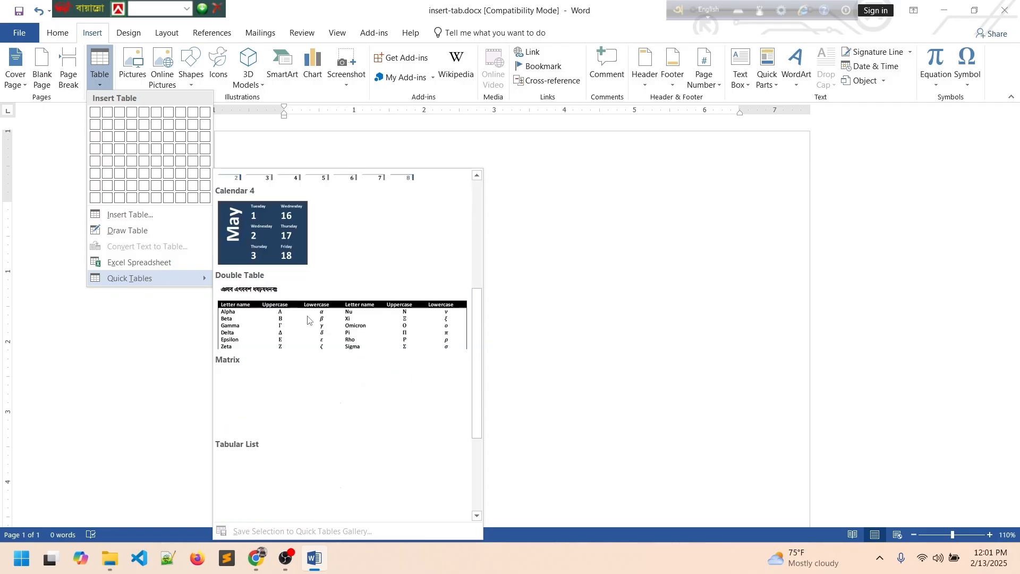
scroll(310, 321, up, 6)
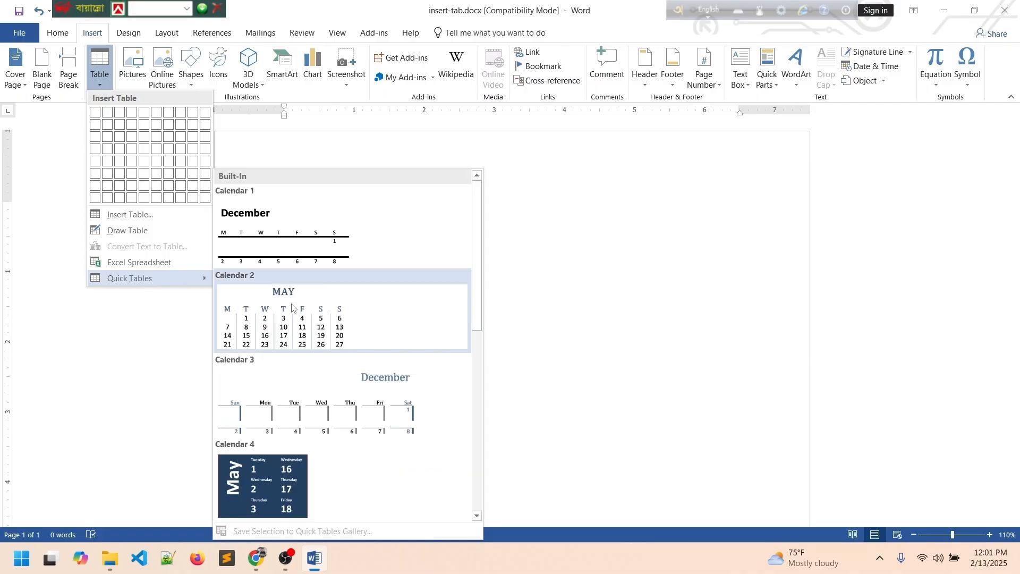
click(292, 308)
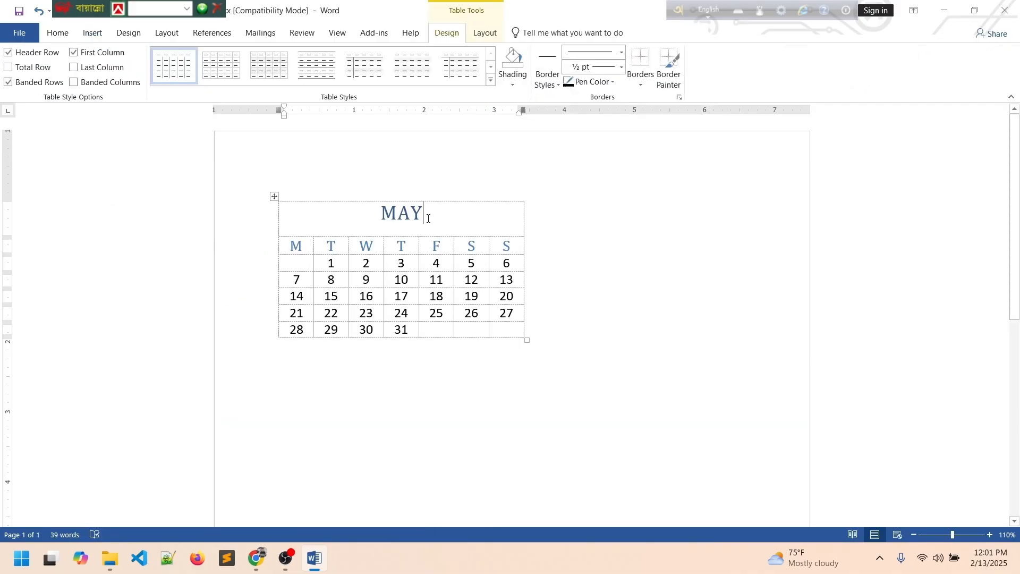
Change the calendar title from MAY to JANUARY.
key(BackSpace)
key(BackSpace)
key(BackSpace)
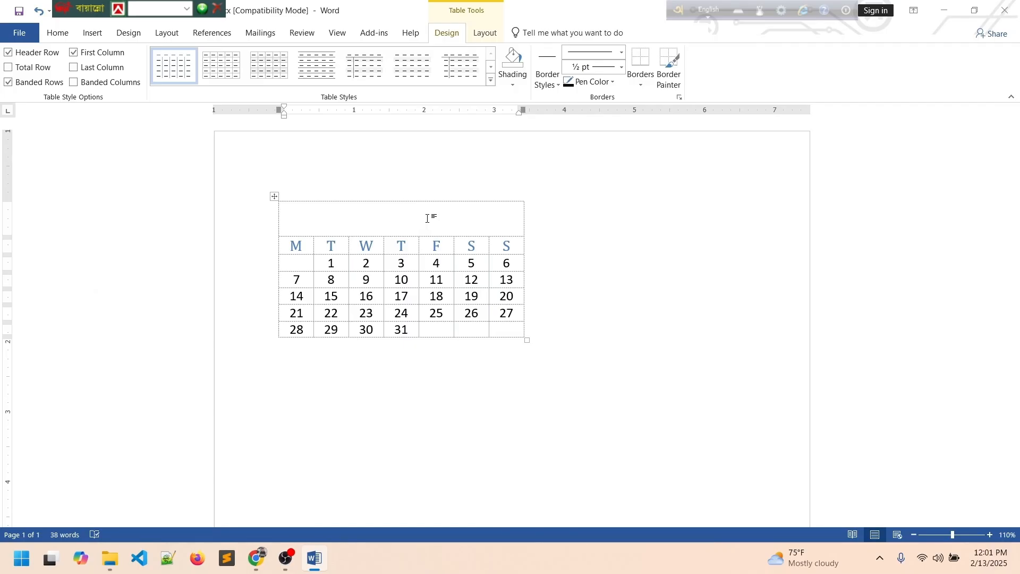
text(JANUANRY)
key(BackSpace)
key(BackSpace)
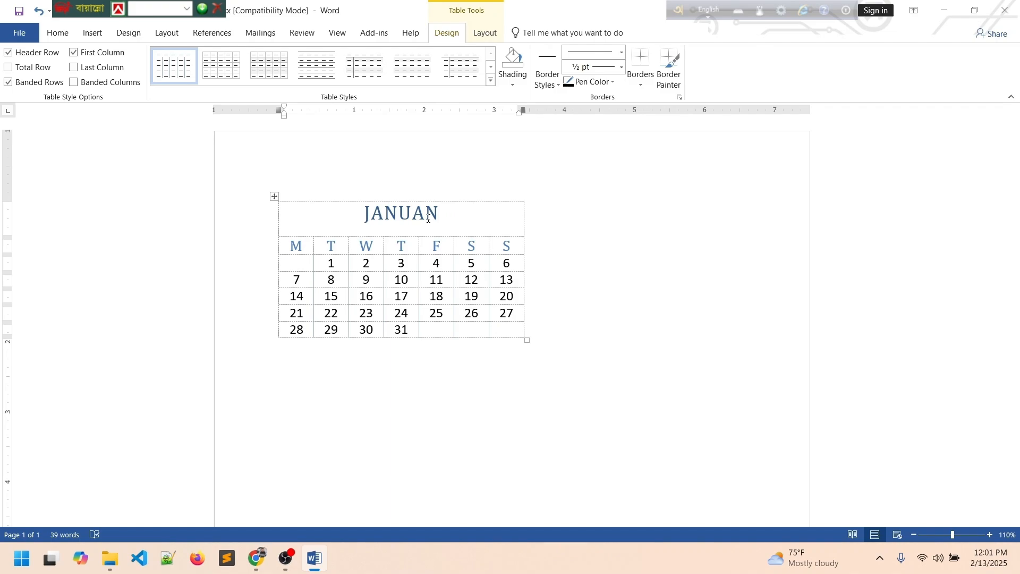
key(BackSpace)
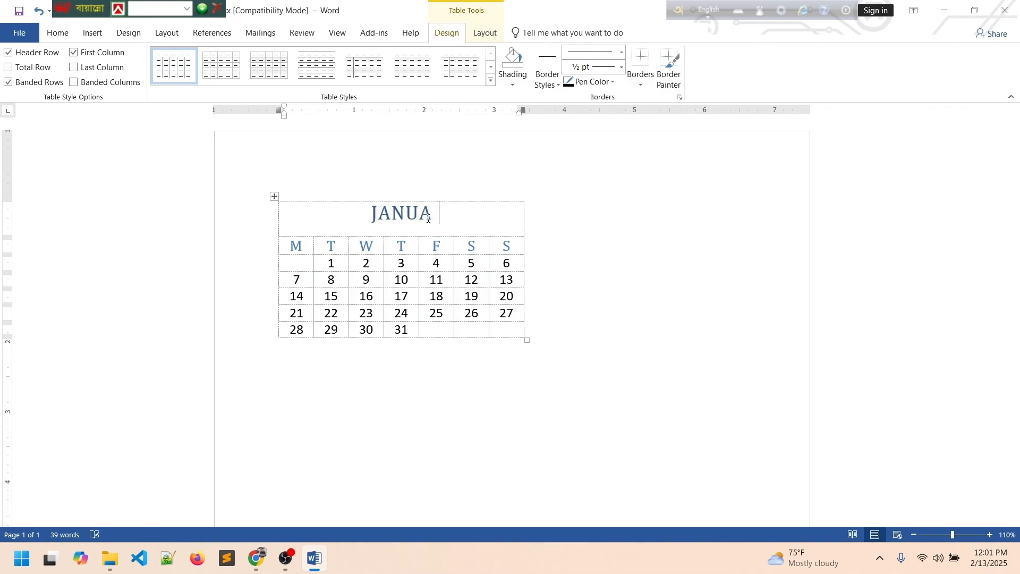
text(RY)
key(Return)
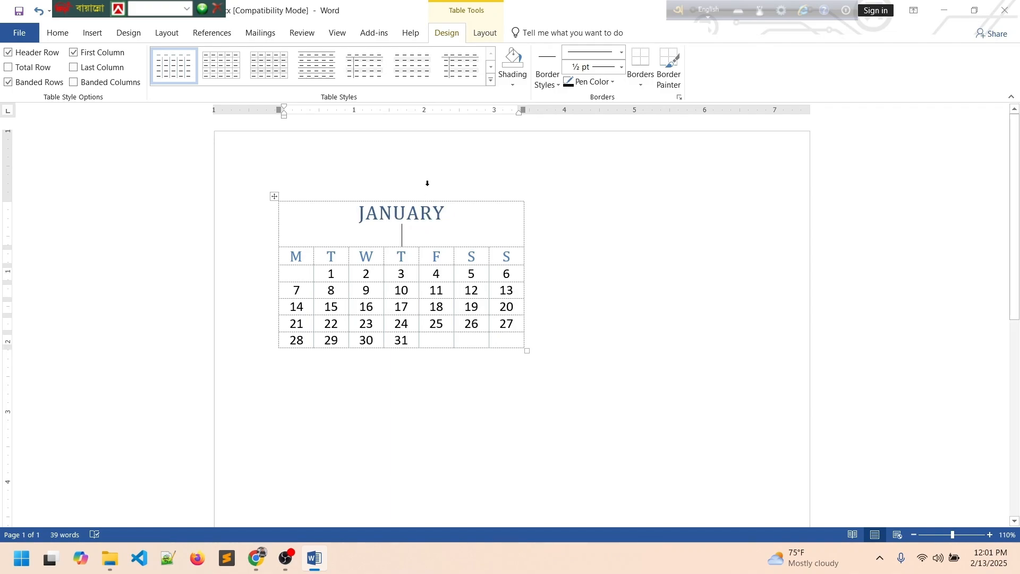
click(332, 274)
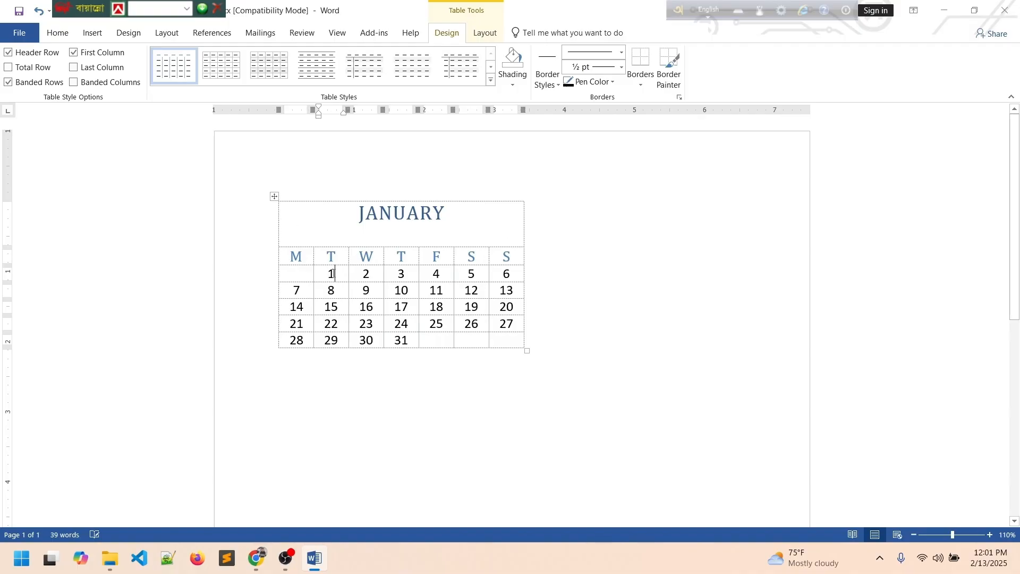
text(fdfd)
key(BackSpace)
key(BackSpace)
key(BackSpace)
key(BackSpace)
Clear all text from the calendar table and delete it.
click(274, 197)
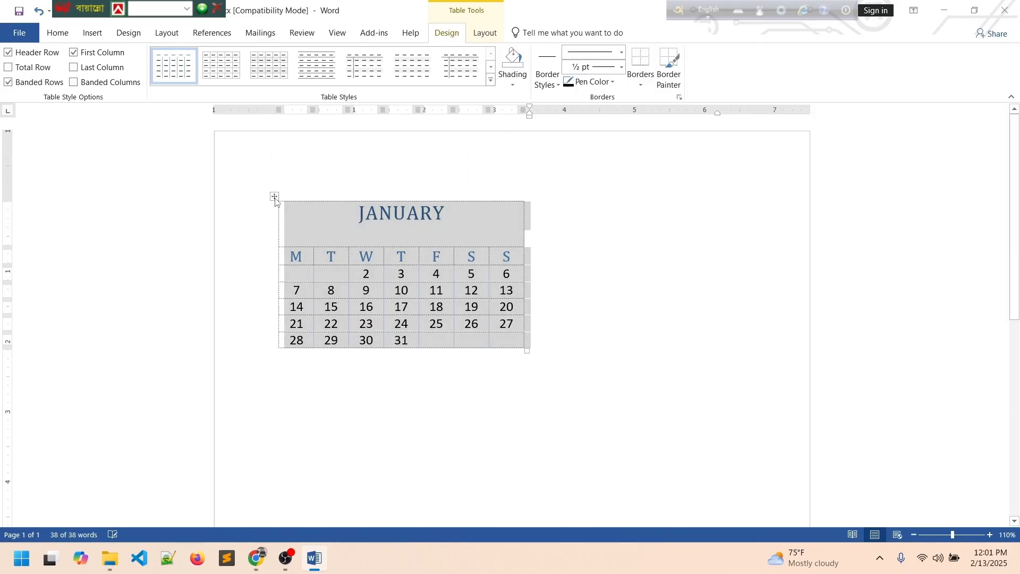
key(Delete)
click(274, 197)
key(BackSpace)
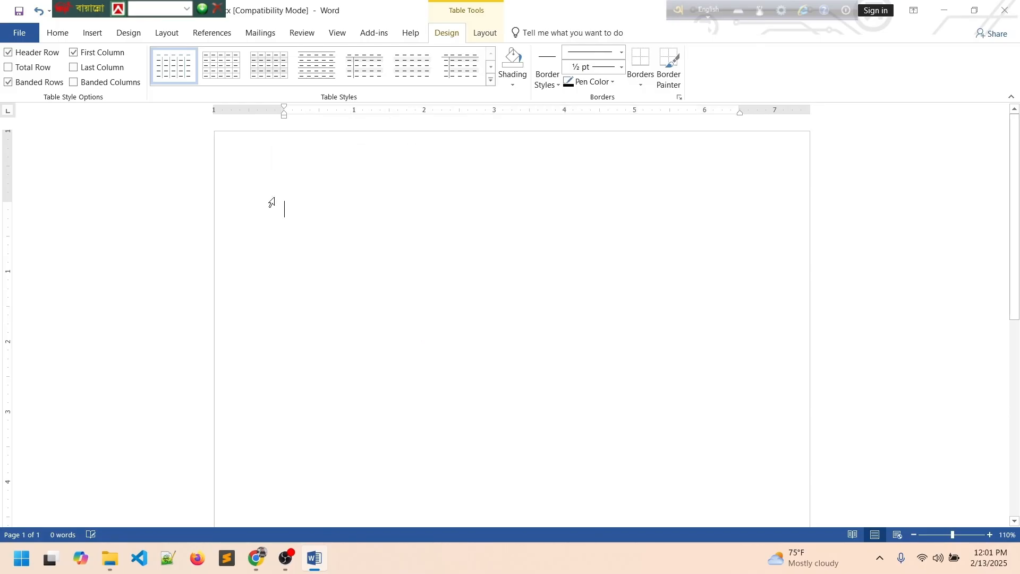
click(92, 32)
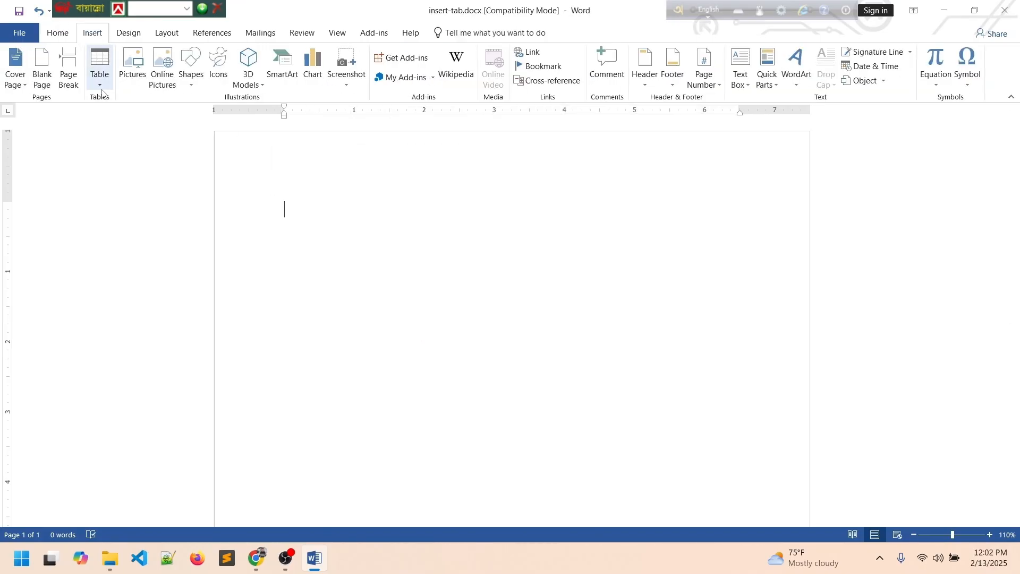
Insert the With Subheads 1 quick table and delete its title line.
click(98, 82)
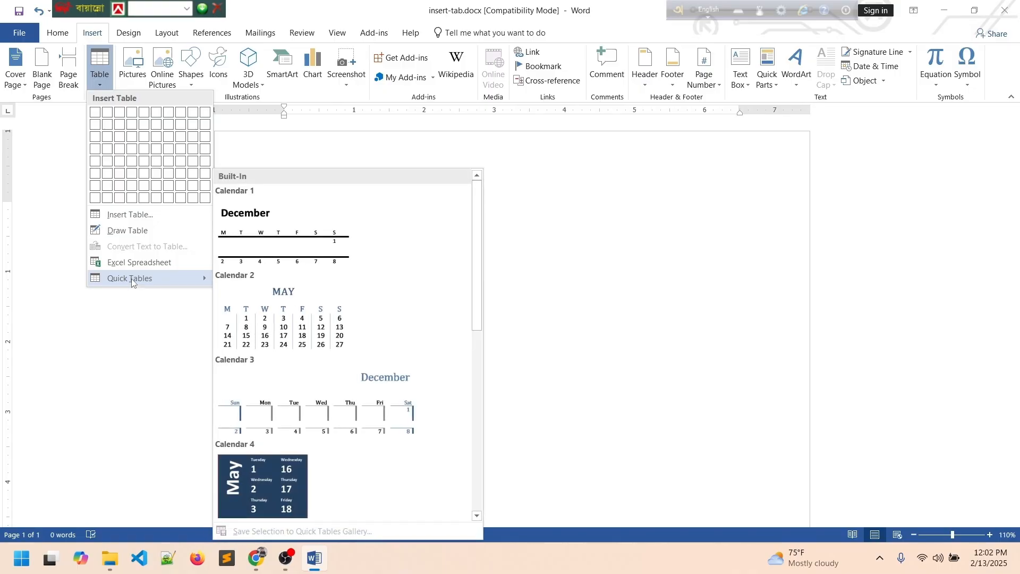
scroll(300, 356, down, 10)
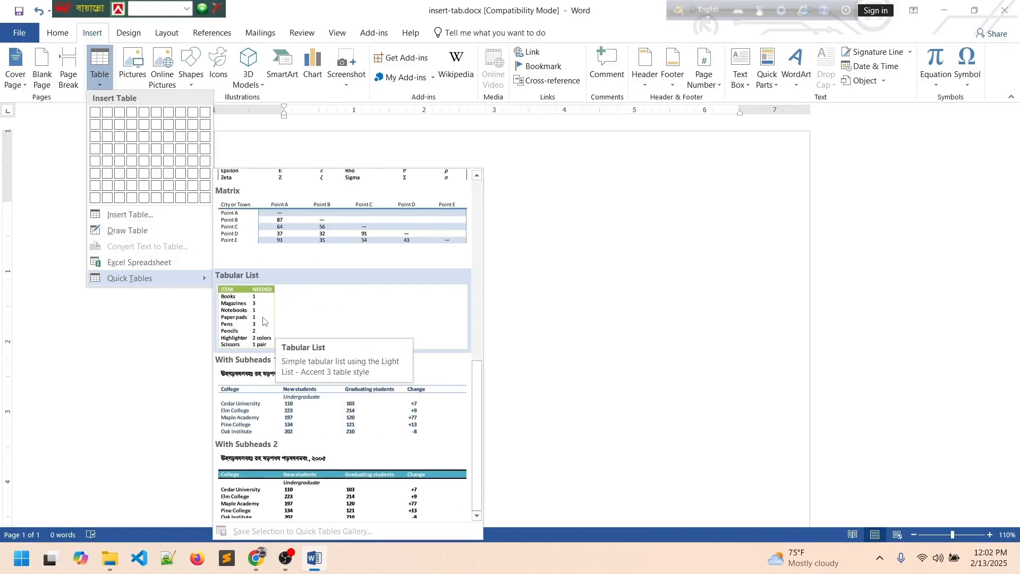
click(281, 402)
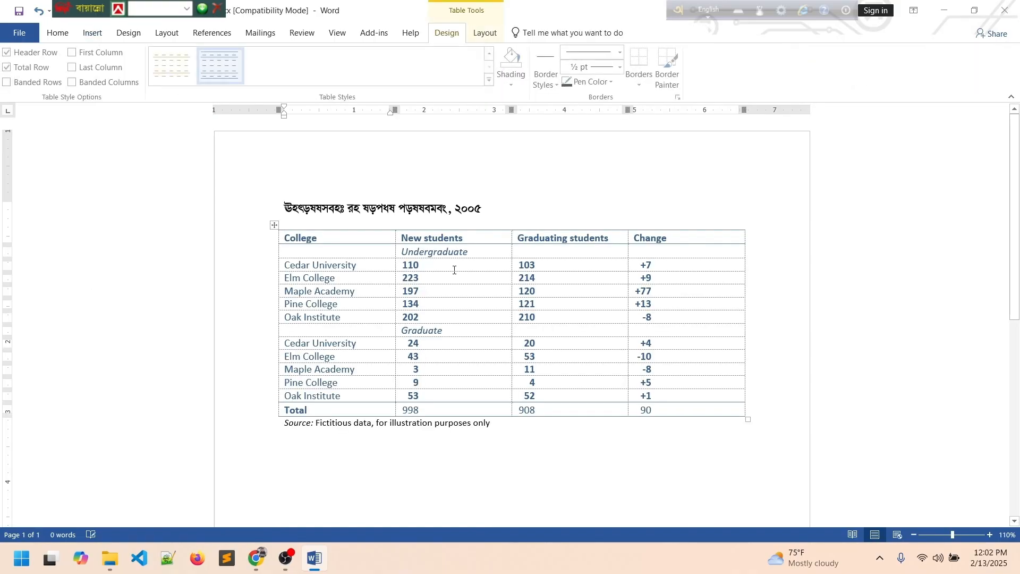
click(487, 211)
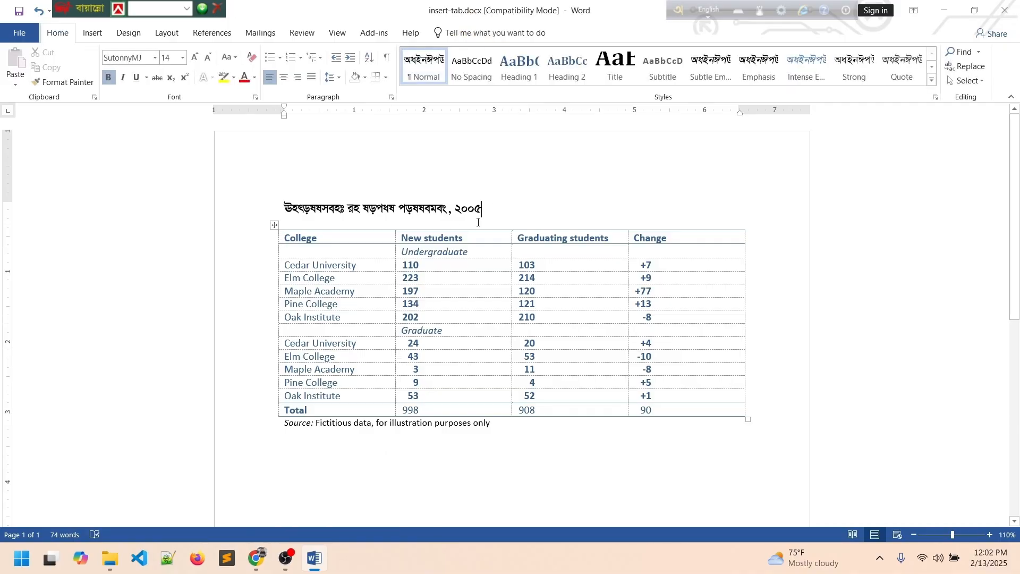
triple_click(485, 209)
key(Delete)
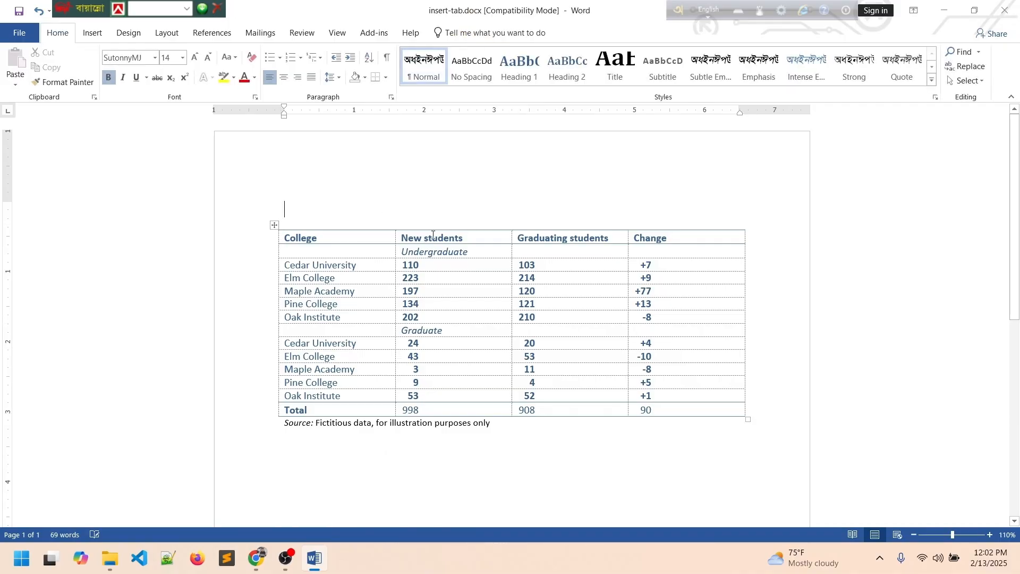
Move the college enrollment table up to the top of the page.
click(345, 240)
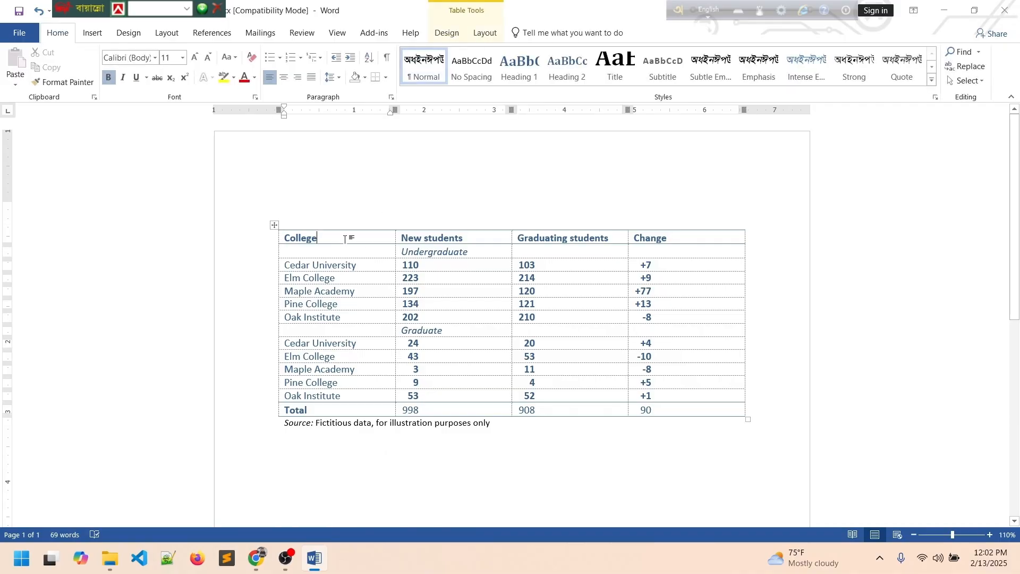
click(466, 237)
click(615, 239)
click(324, 239)
drag(274, 224, 604, 416)
click(556, 394)
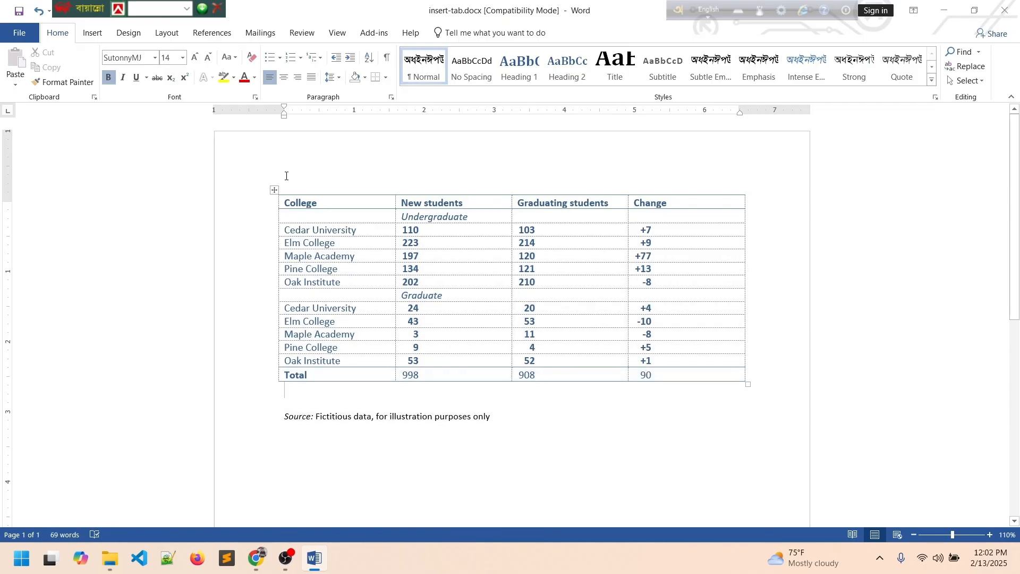
Bold the Total row numbers and add a bottom border to the New students cells.
drag(746, 375, 423, 375)
click(428, 356)
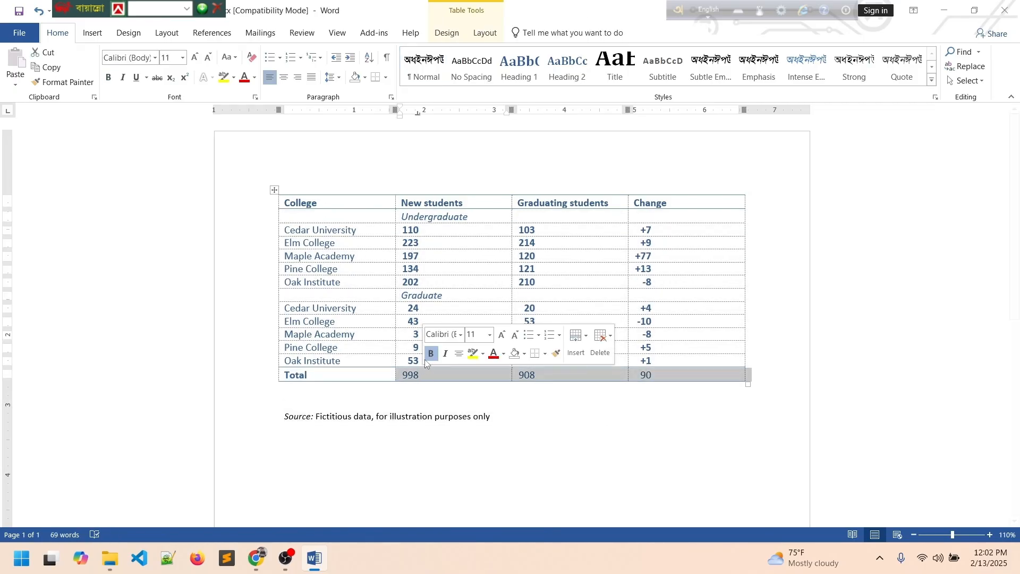
click(447, 230)
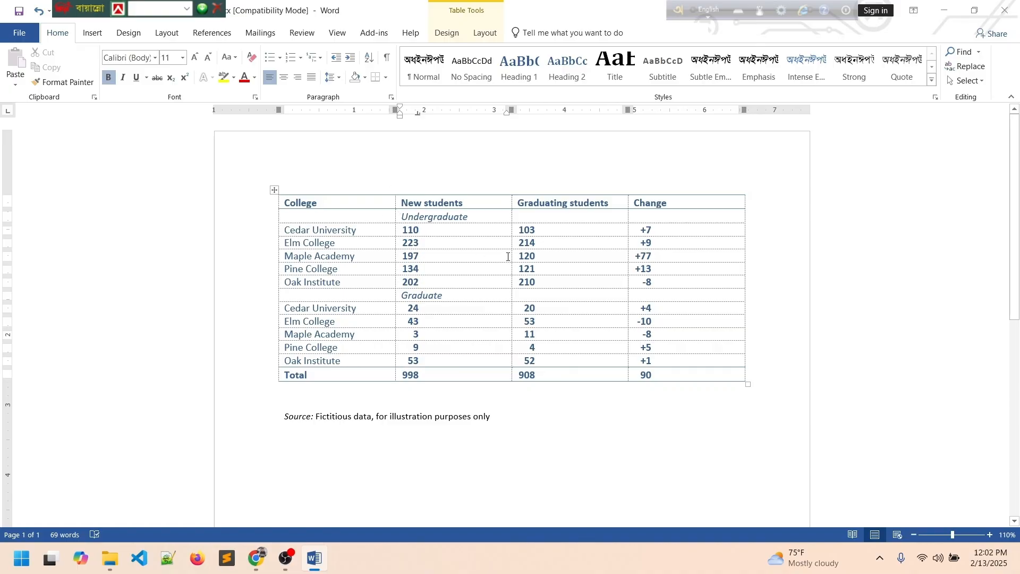
drag(413, 224, 460, 311)
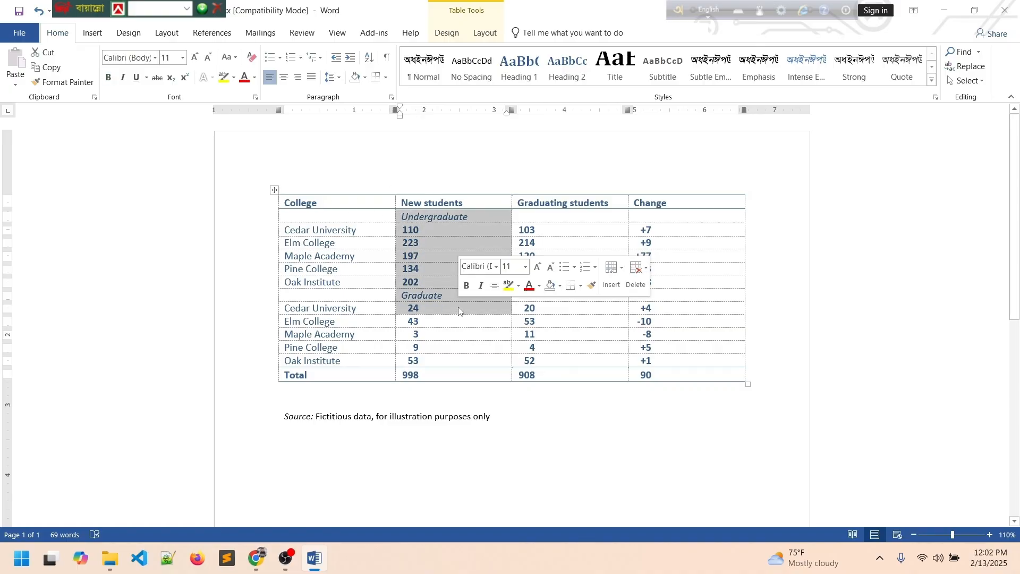
click(623, 272)
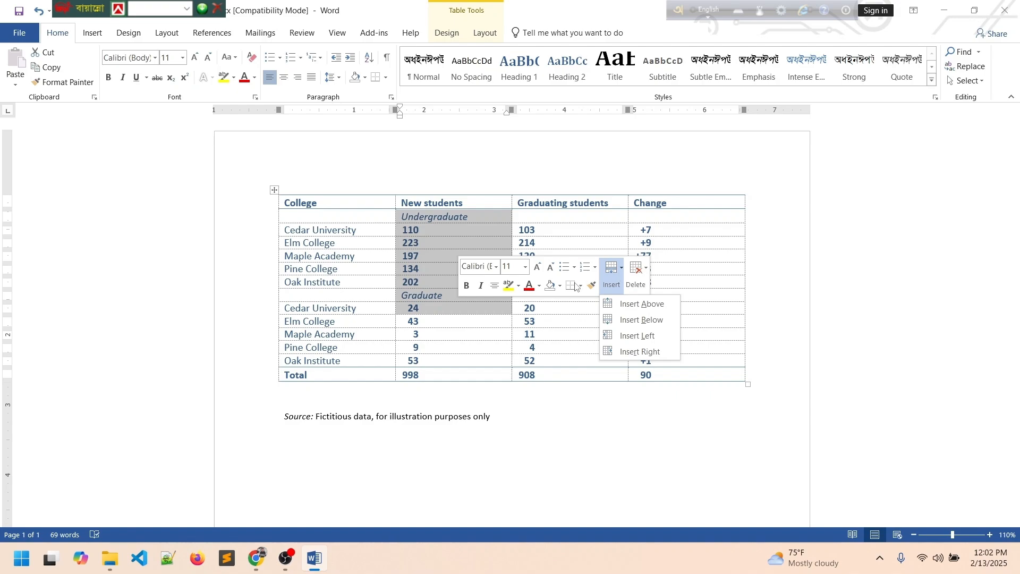
click(577, 287)
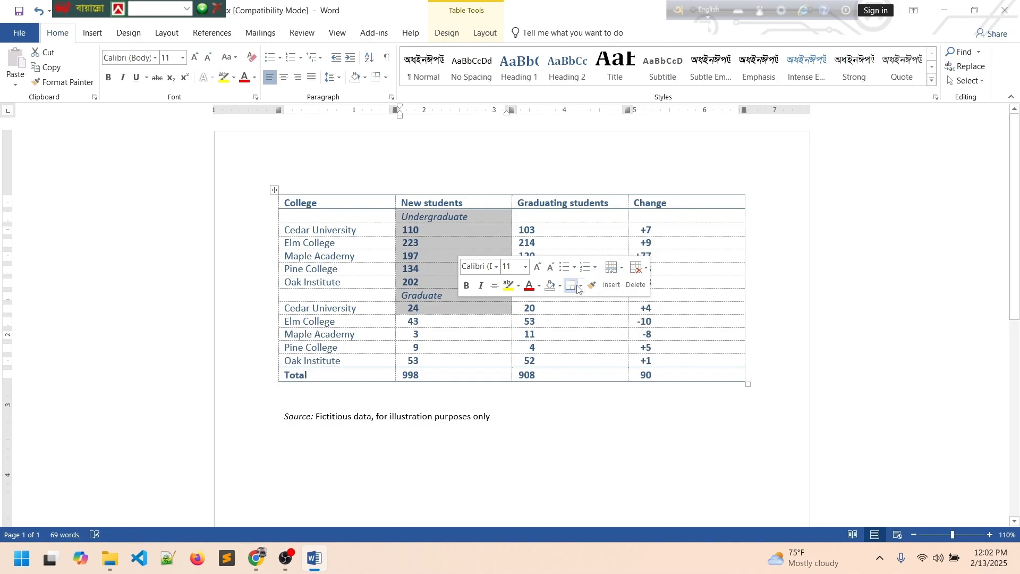
click(460, 175)
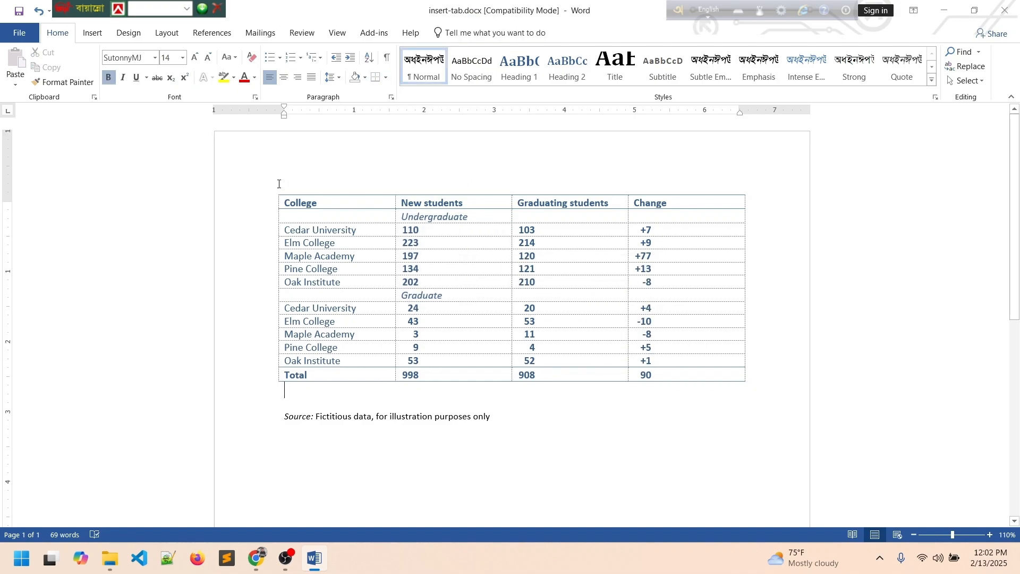
Delete the table, then select all and delete the remaining Source line.
drag(279, 184, 583, 419)
click(566, 396)
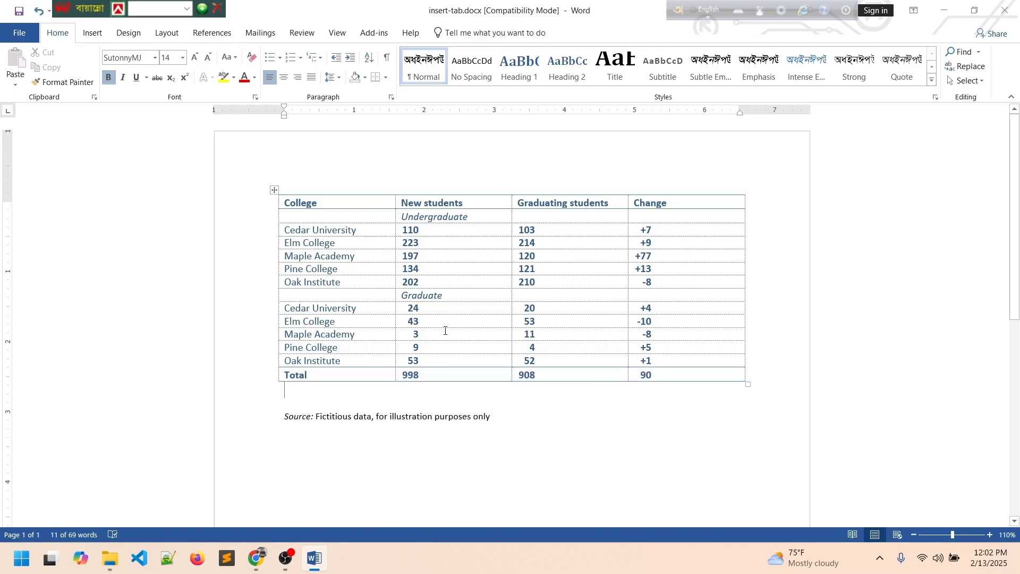
click(276, 190)
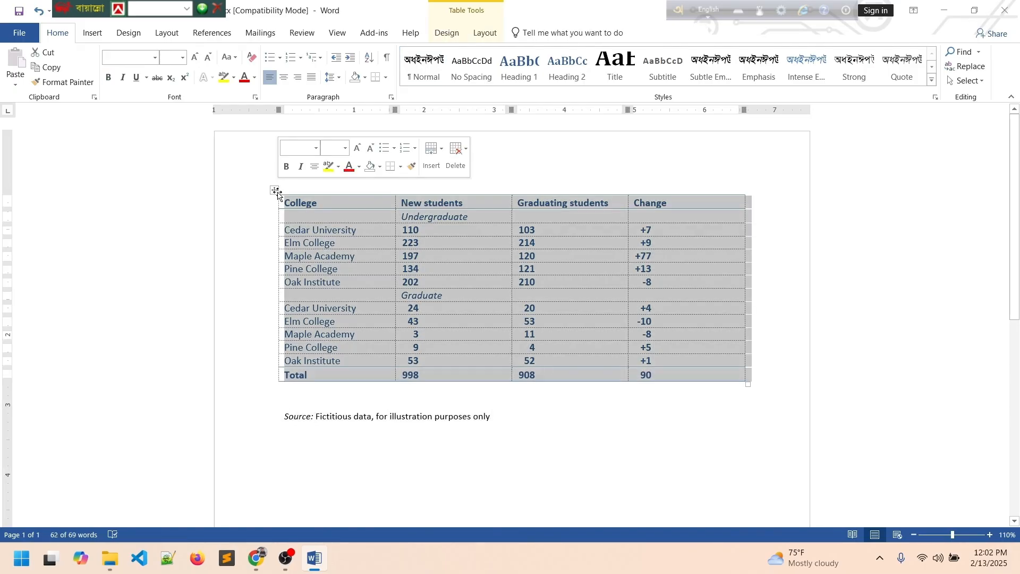
key(BackSpace)
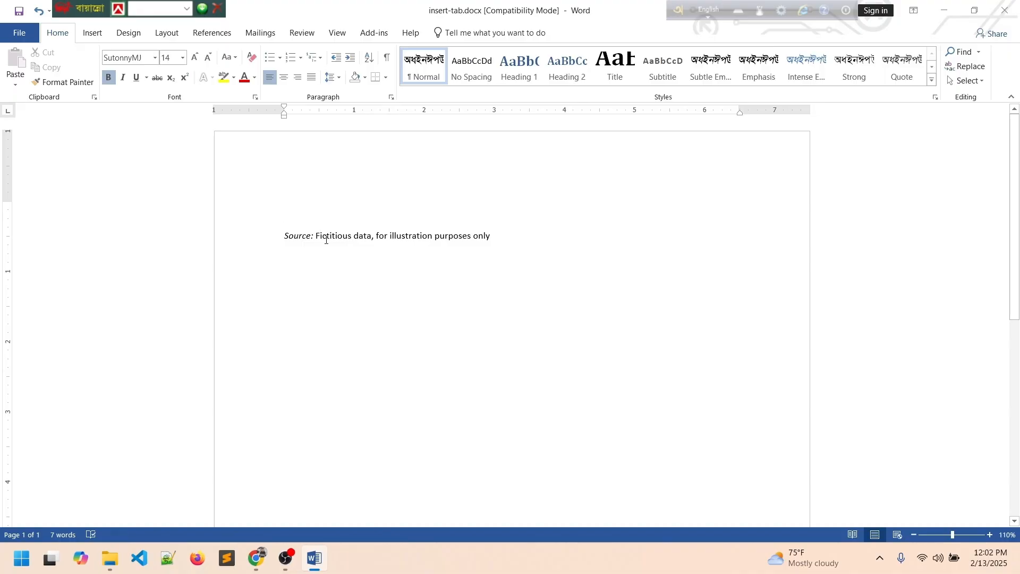
key(ctrl+a)
key(BackSpace)
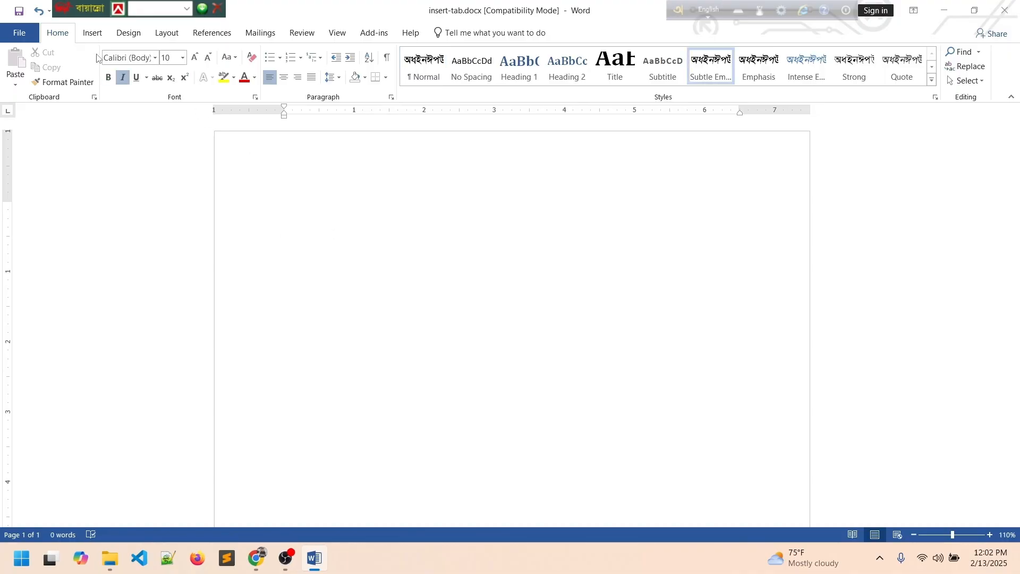
Insert the beach sunset photo from OneDrive > Pictures, giving a 6.5" by 4.33" image.
click(92, 32)
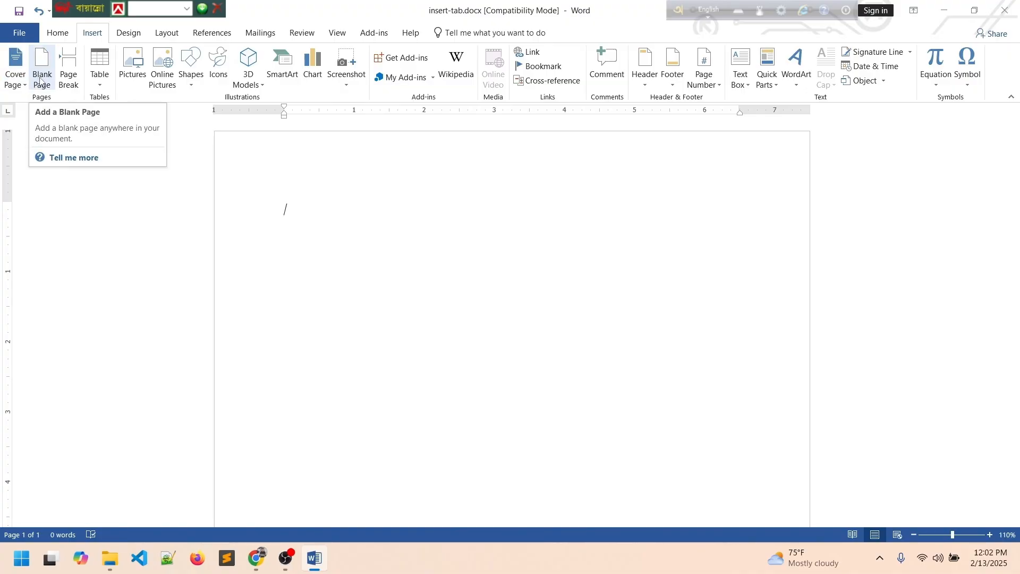
click(127, 66)
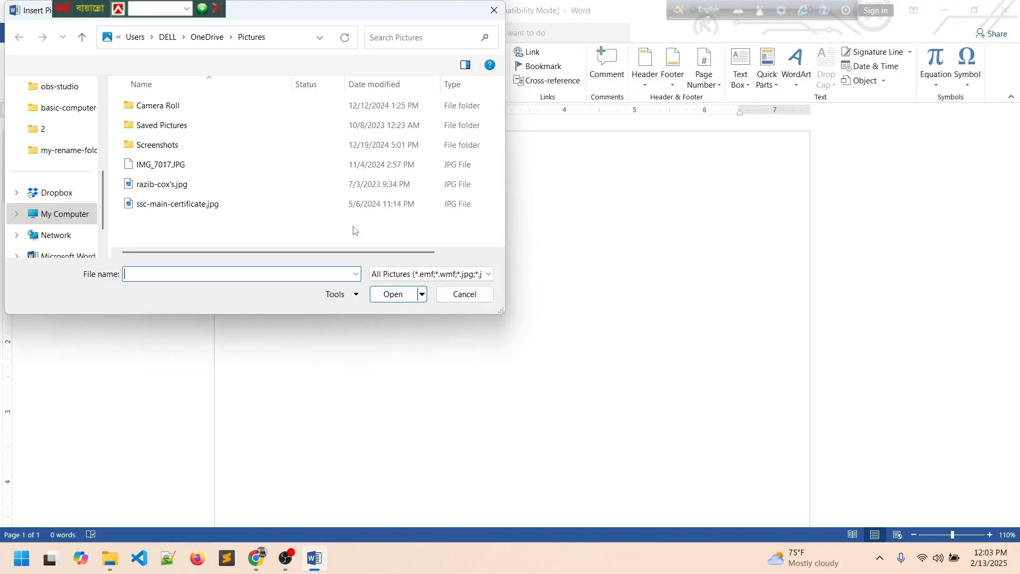
click(460, 295)
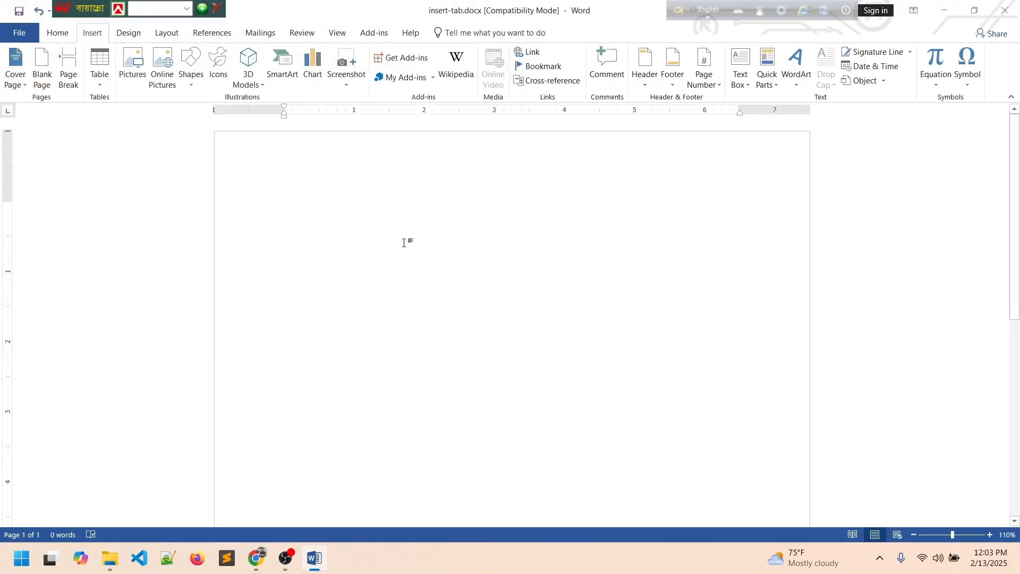
click(139, 66)
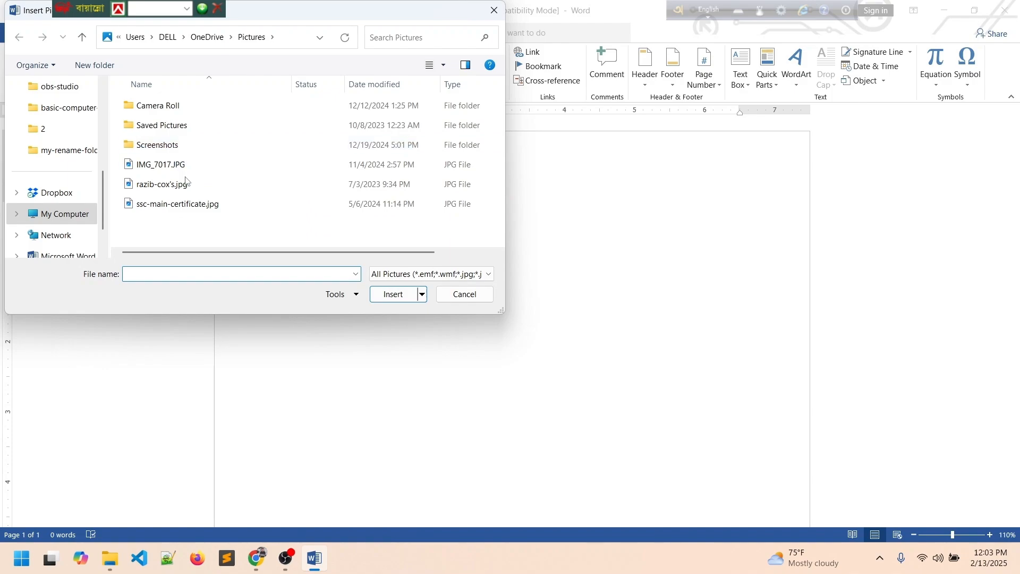
click(186, 186)
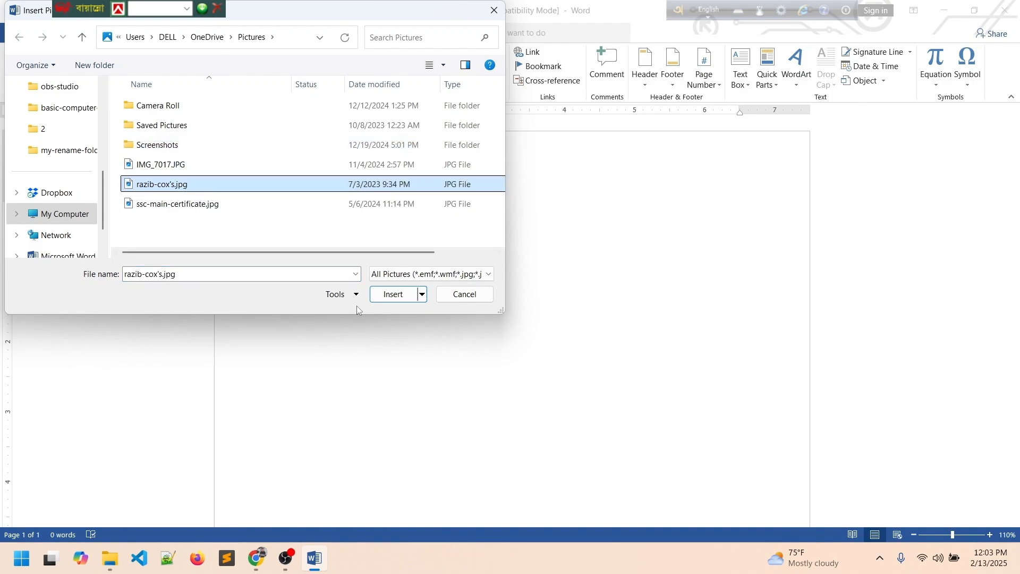
click(394, 294)
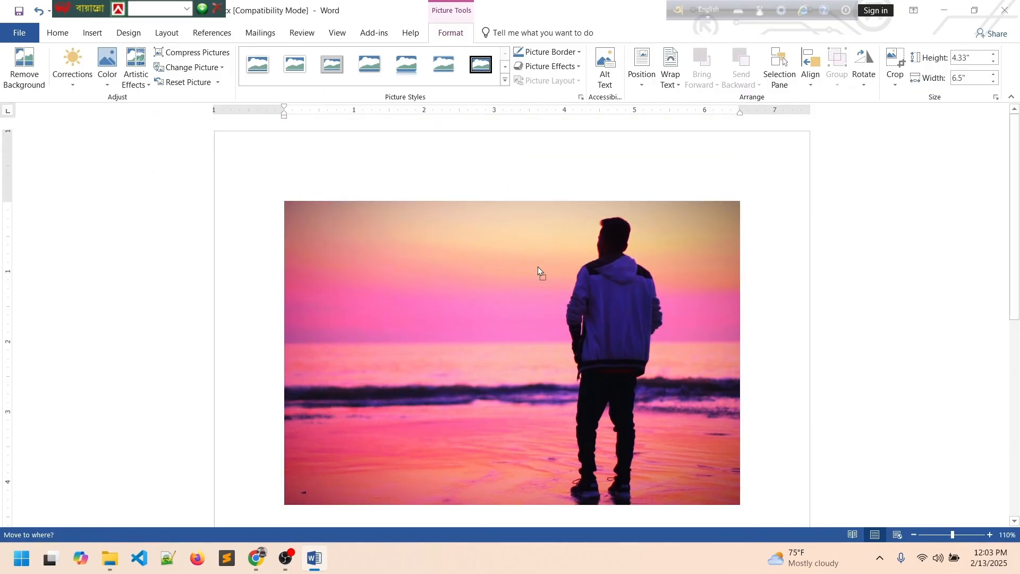
click(93, 33)
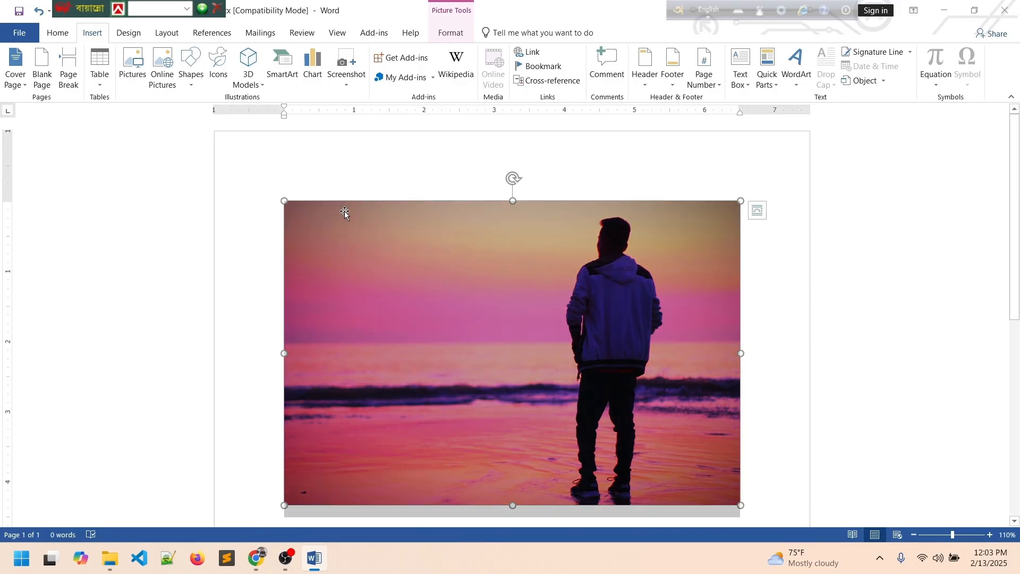
click(236, 298)
click(432, 286)
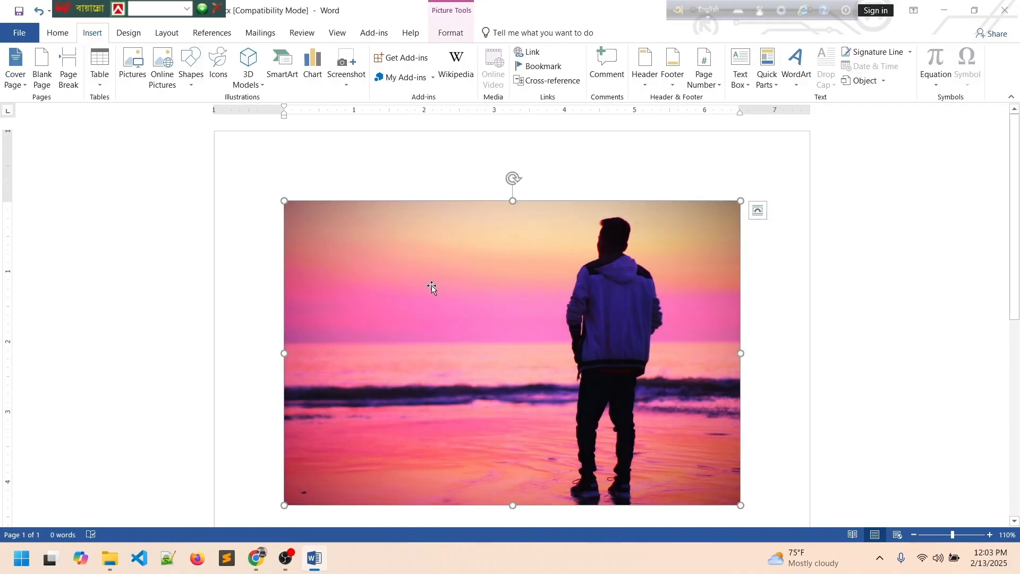
click(61, 35)
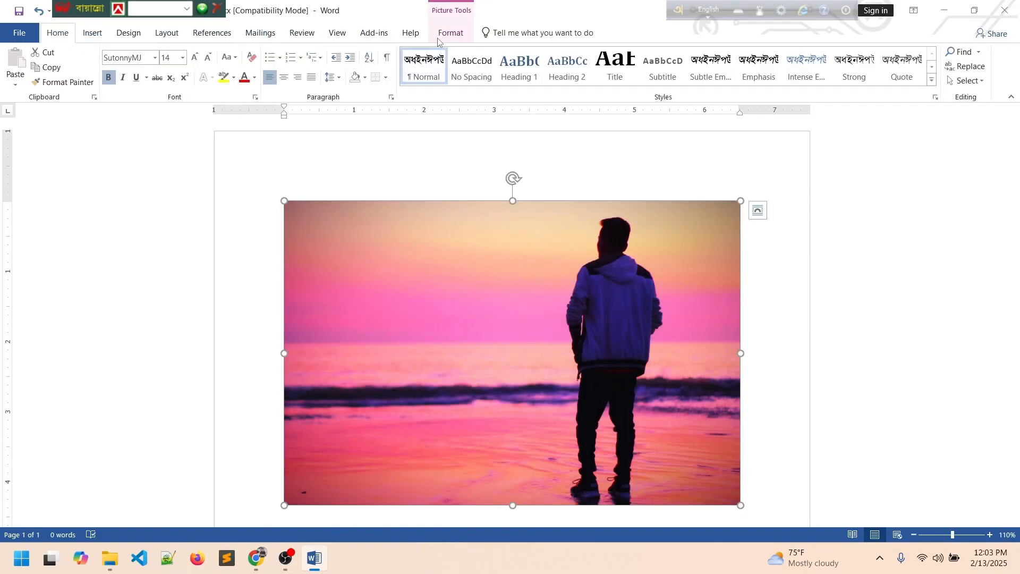
click(93, 33)
click(134, 72)
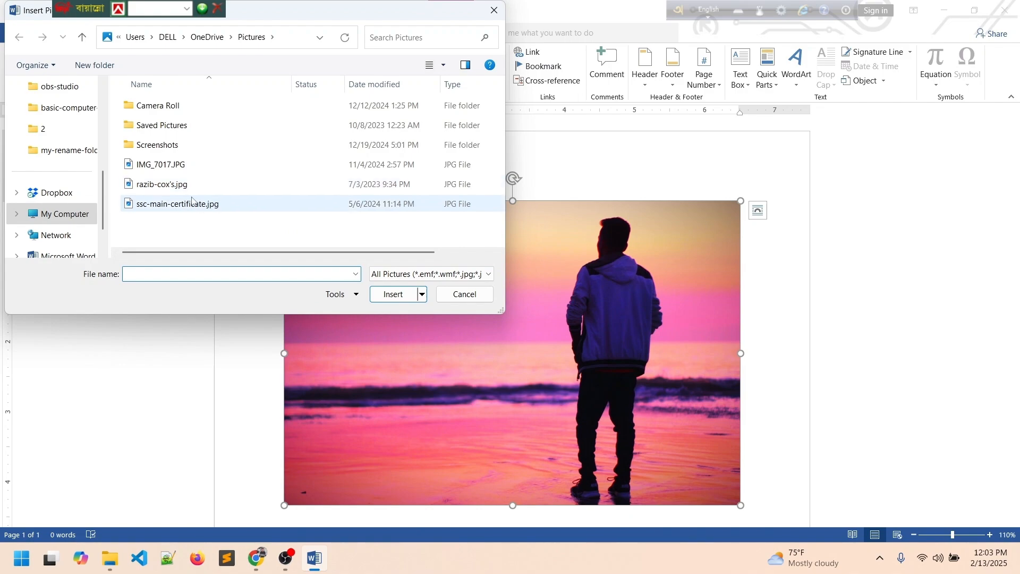
click(190, 187)
click(393, 295)
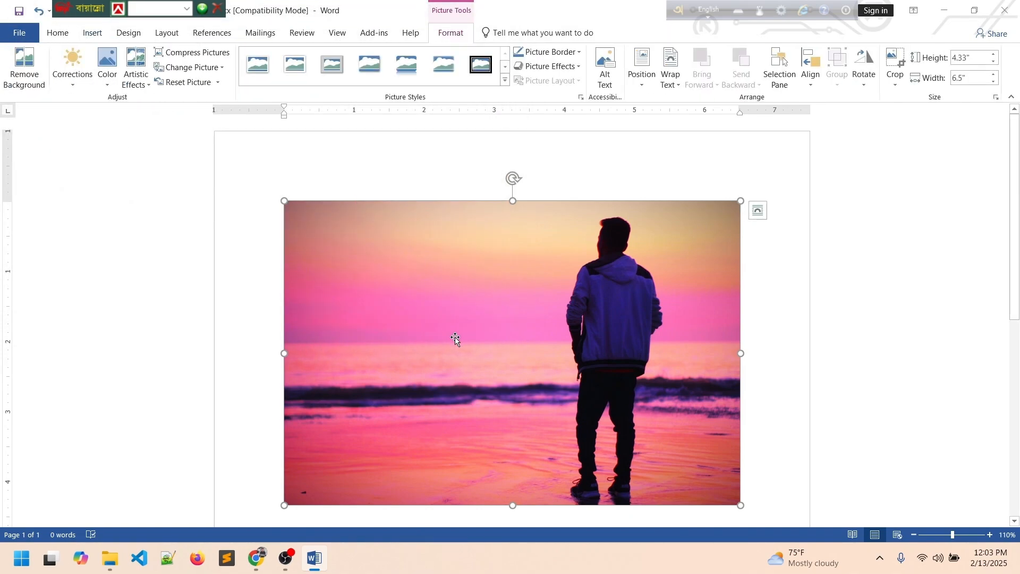
Try the first style, white frame, Metal Frame and black frame, then apply Soft Edge Rectangle.
click(257, 65)
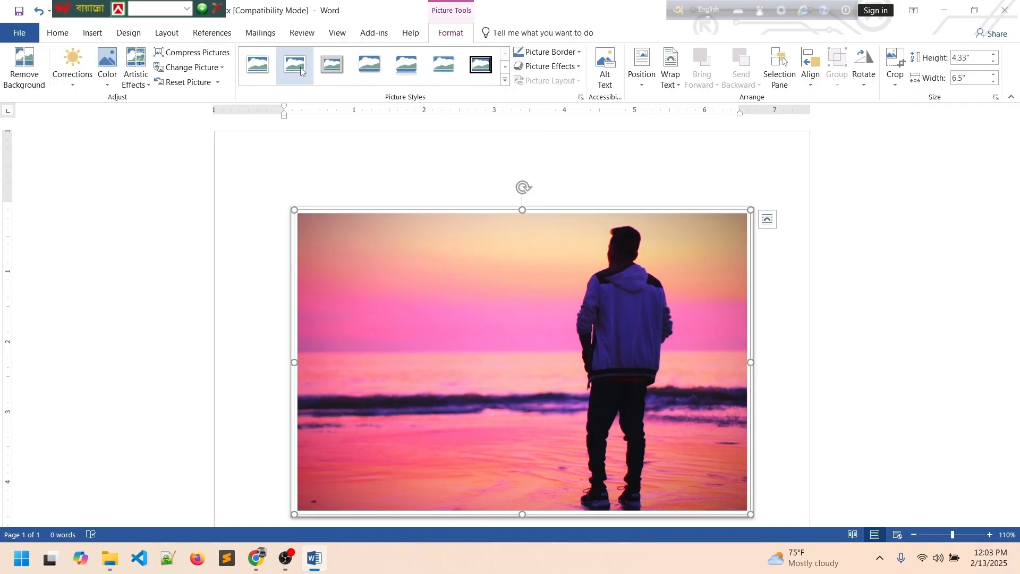
click(332, 64)
click(330, 79)
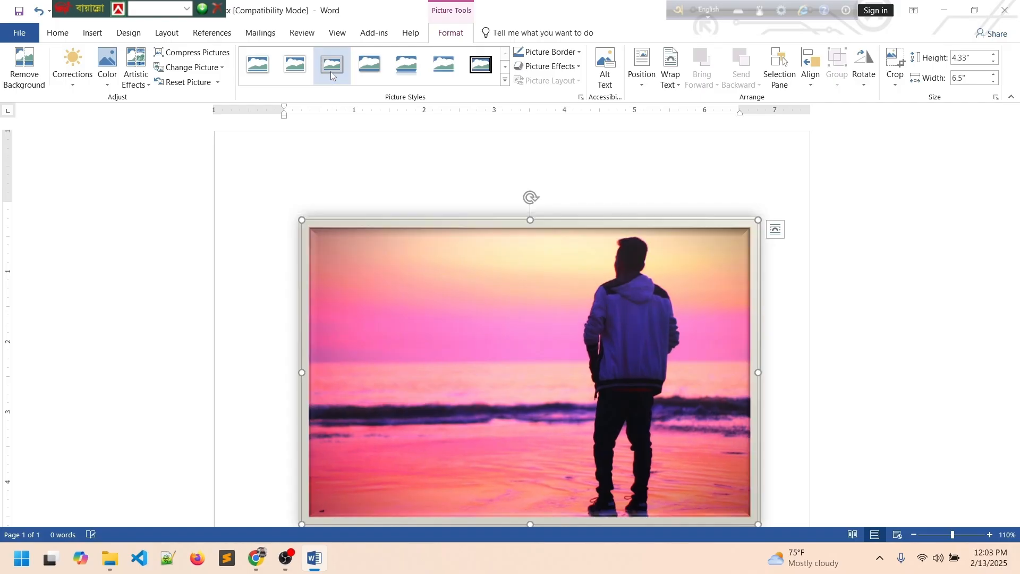
scroll(492, 345, down, 1)
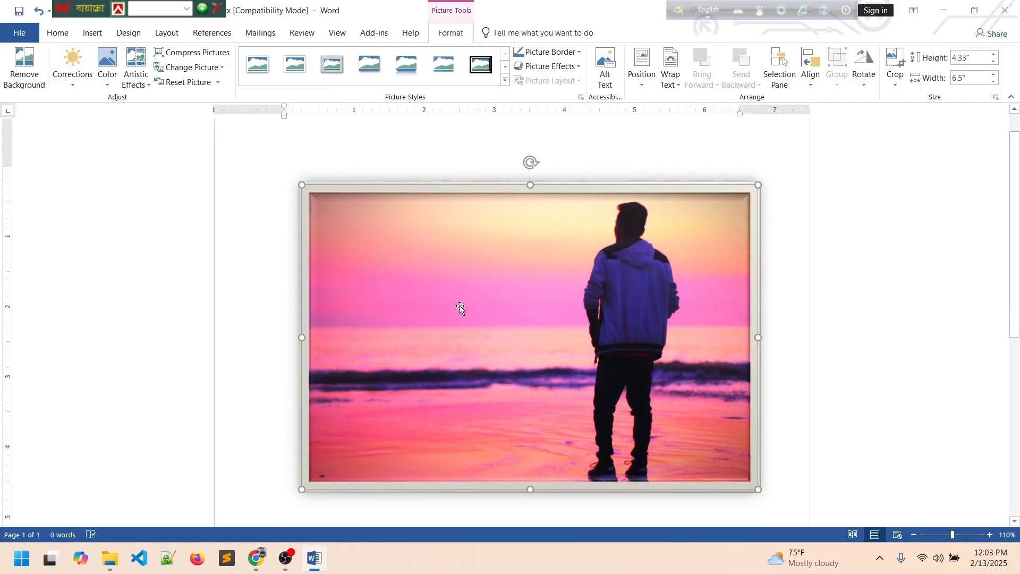
click(481, 65)
click(446, 69)
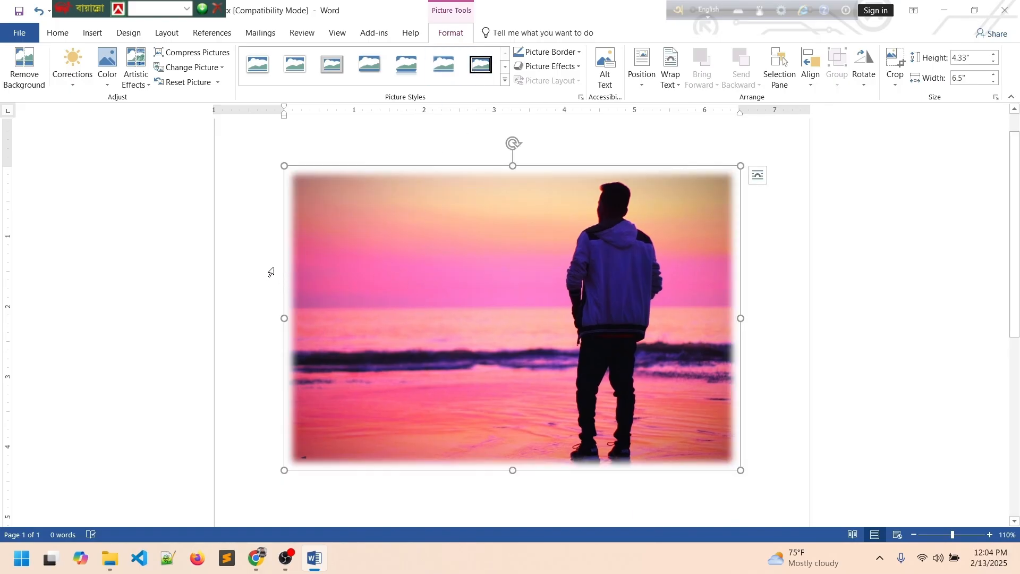
Deselect the soft-edged photo, then select it again as an object.
click(261, 264)
click(415, 301)
click(258, 254)
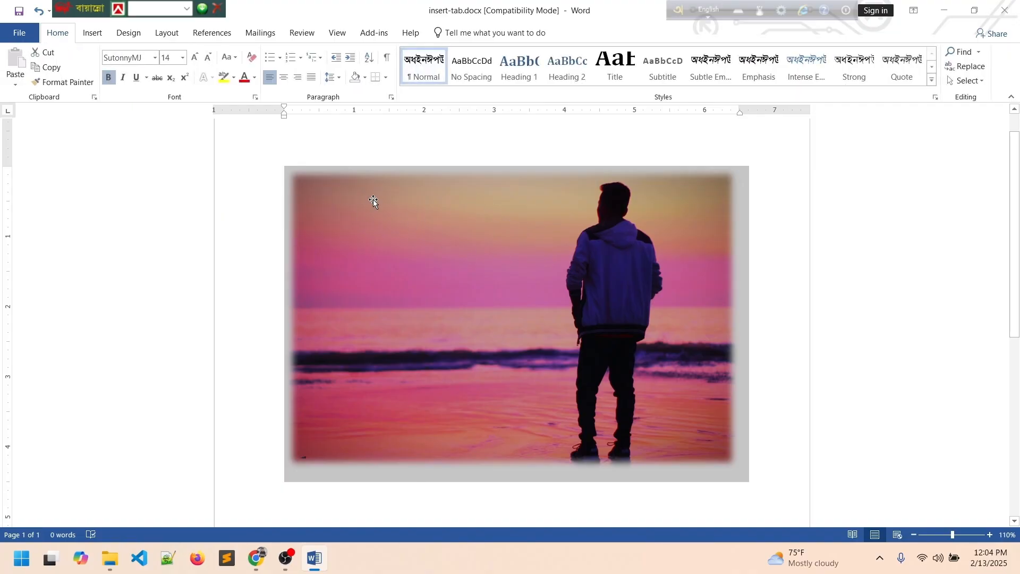
click(388, 259)
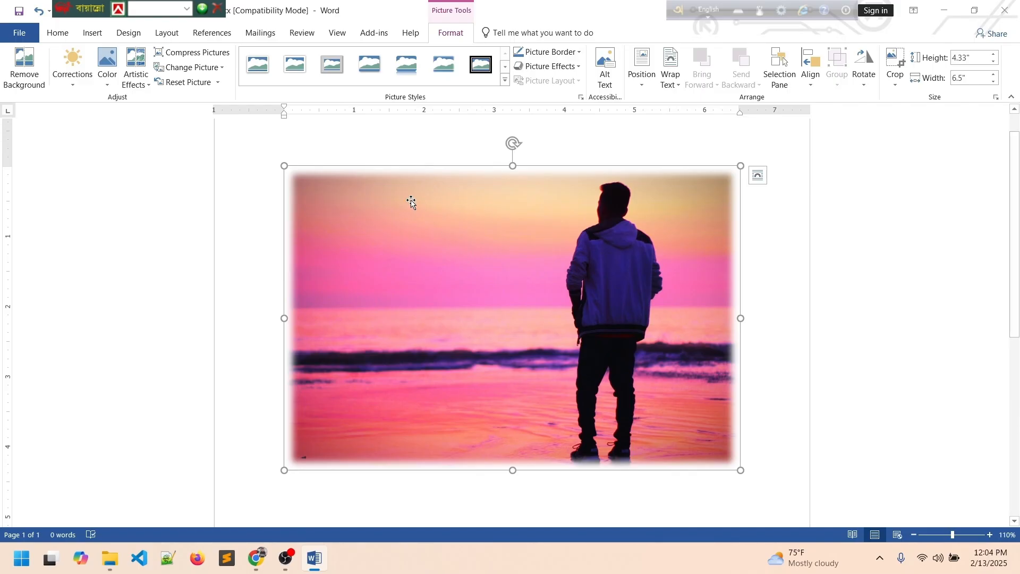
click(93, 33)
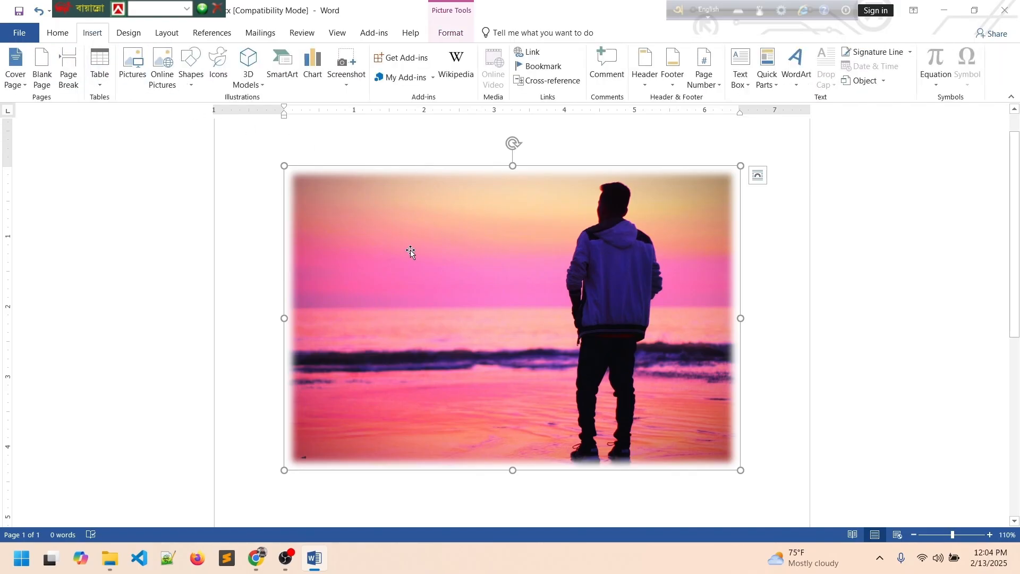
Delete the selected beach photo, leaving a blank page, and start an Online Pictures search.
key(Delete)
scroll(417, 250, down, 2)
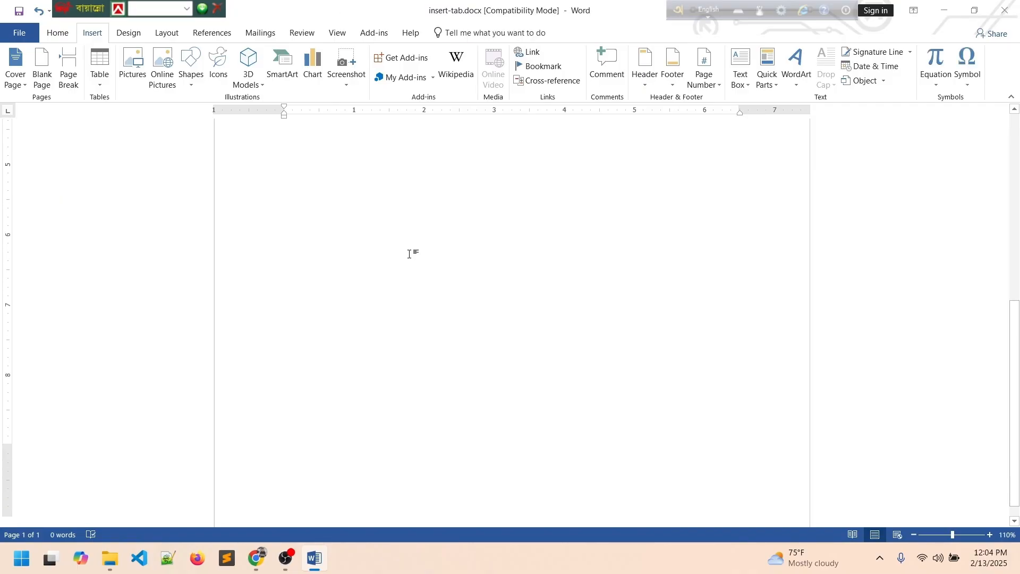
scroll(417, 250, up, 3)
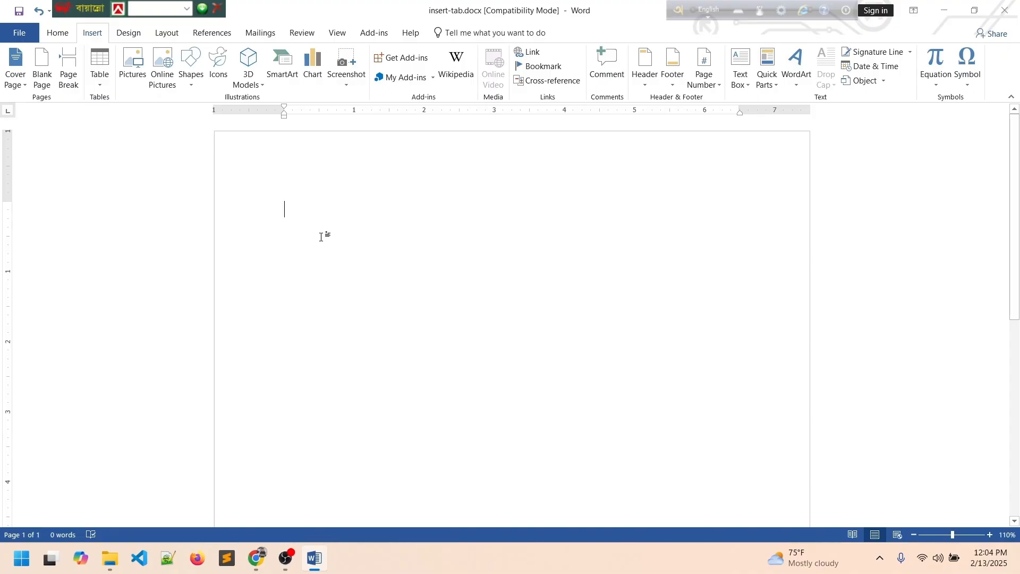
click(164, 72)
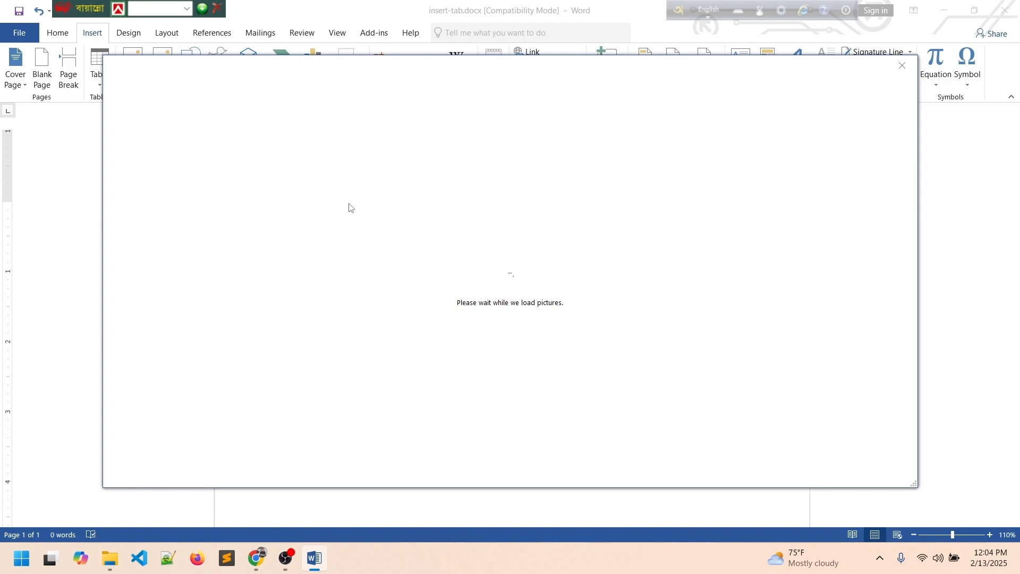
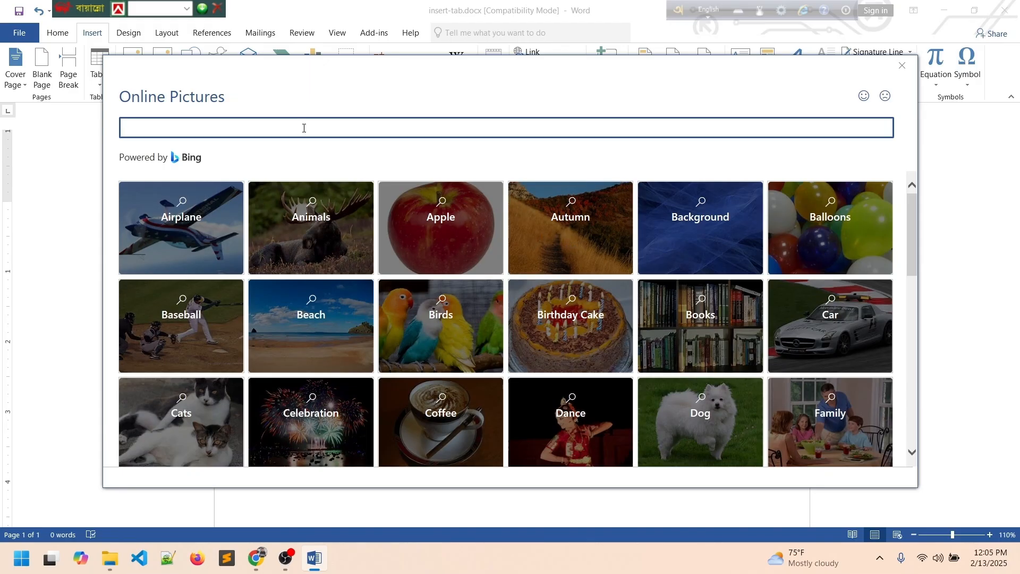
Search Online Pictures for 'cat', tick the cat photo and insert it.
text(cat)
key(Return)
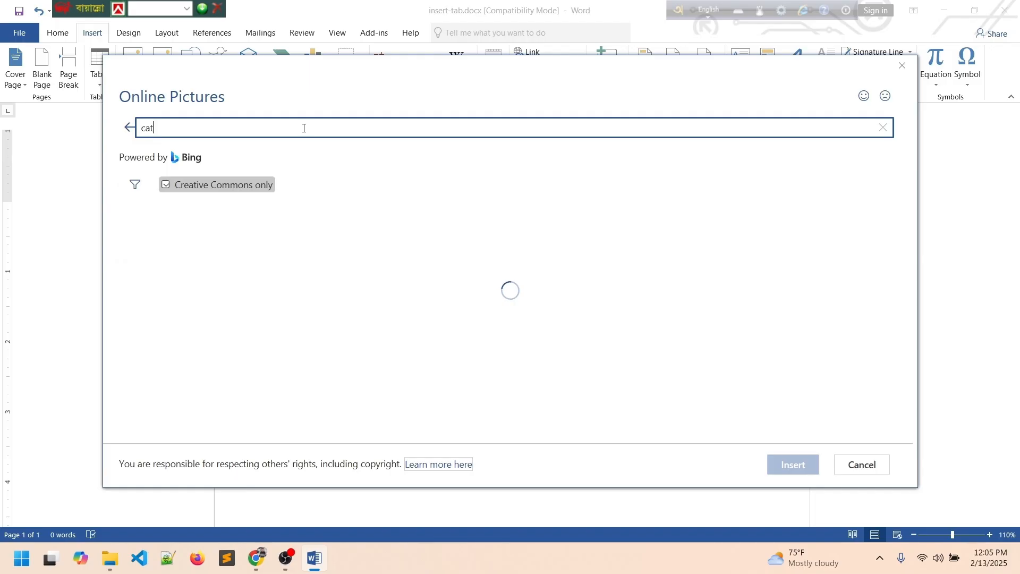
click(163, 257)
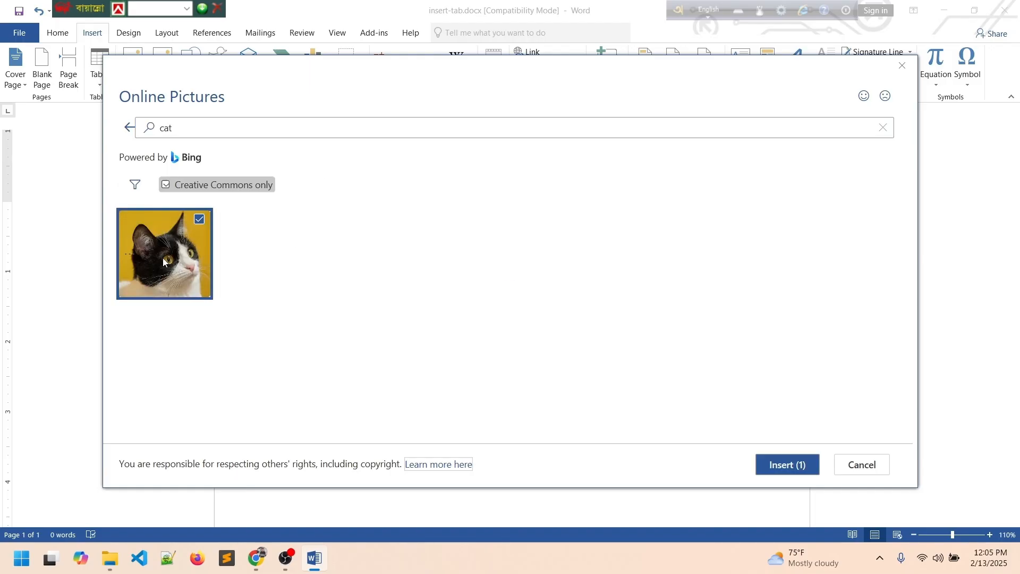
click(790, 467)
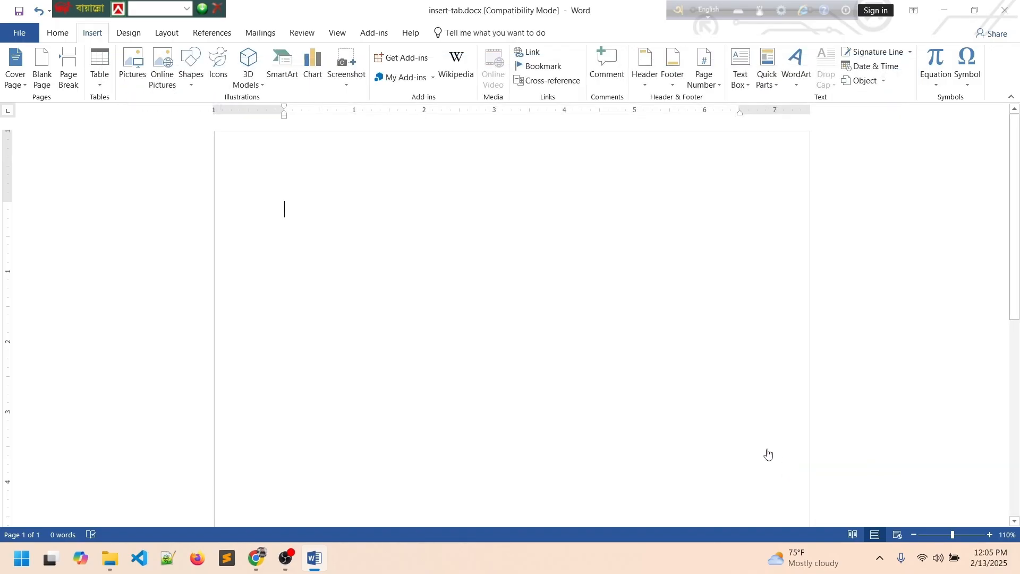
Give the cat photo a framed, shadowed Picture Style.
scroll(528, 332, down, 5)
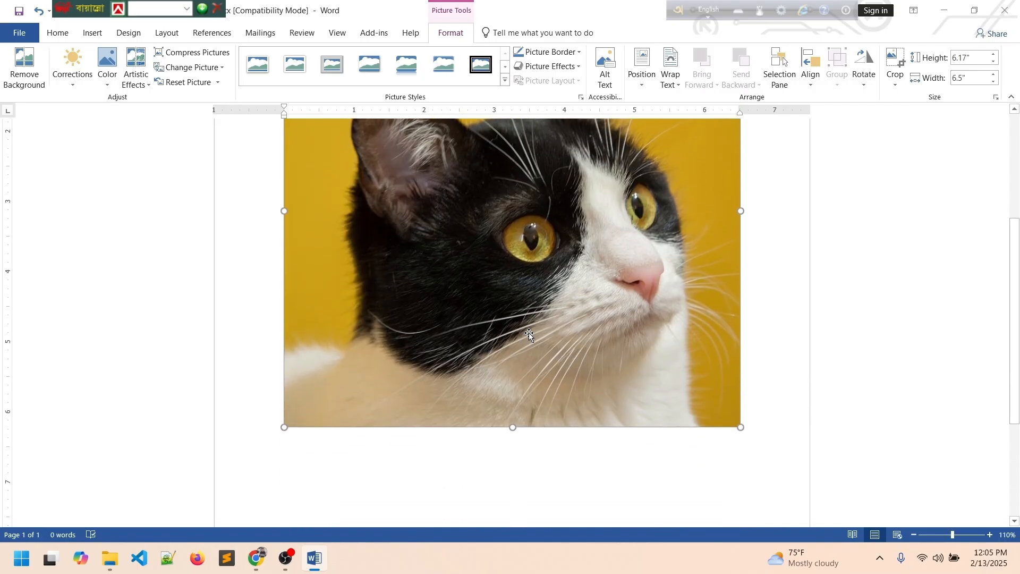
scroll(528, 332, up, 3)
scroll(528, 336, up, 2)
scroll(528, 336, down, 5)
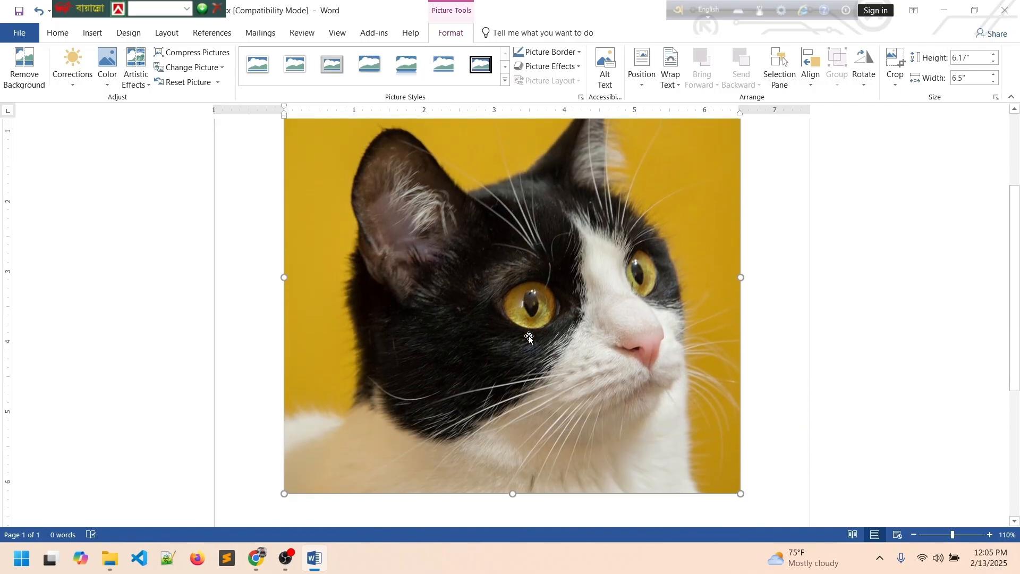
scroll(530, 336, up, 3)
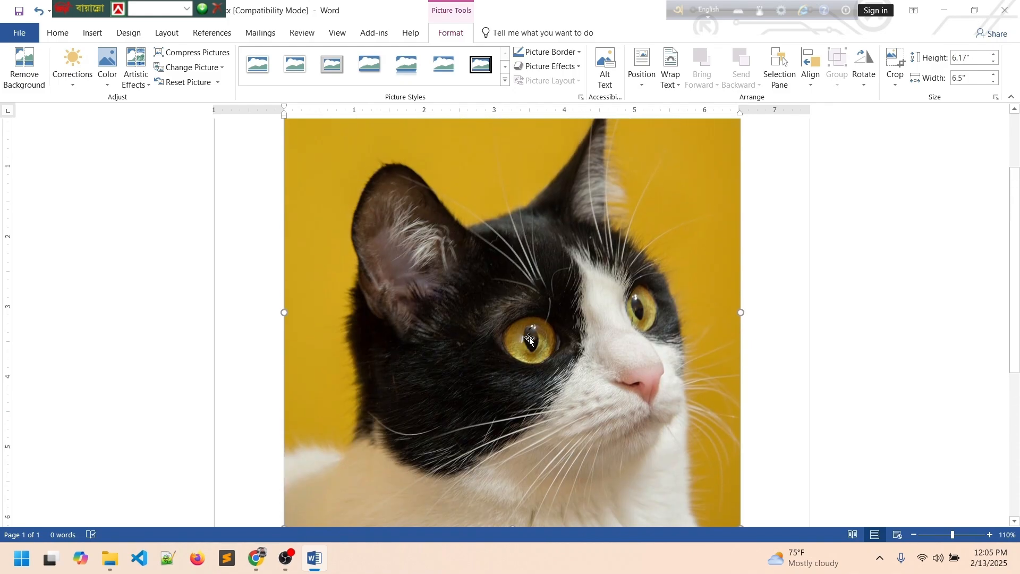
scroll(531, 339, up, 1)
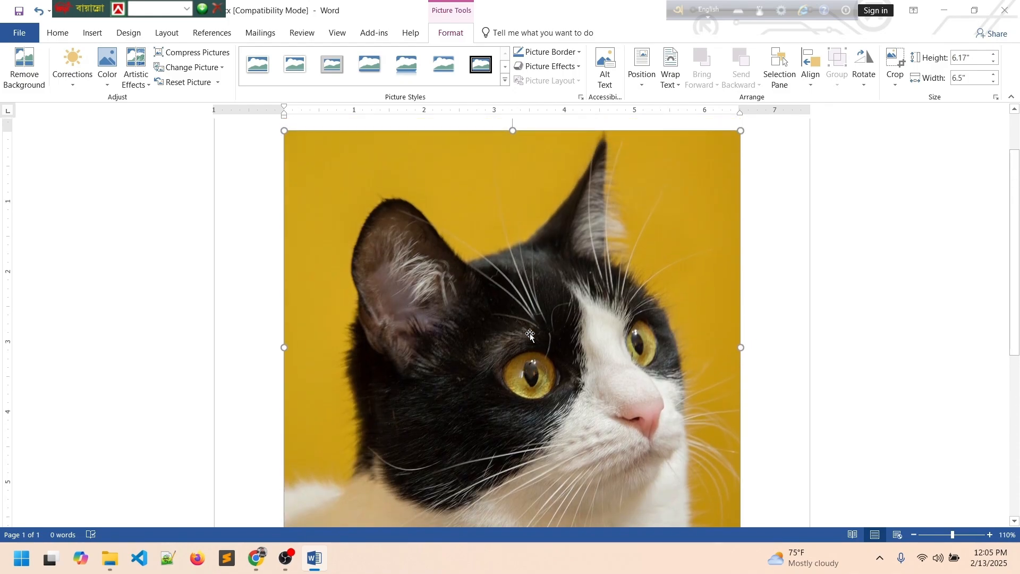
scroll(505, 313, down, 2)
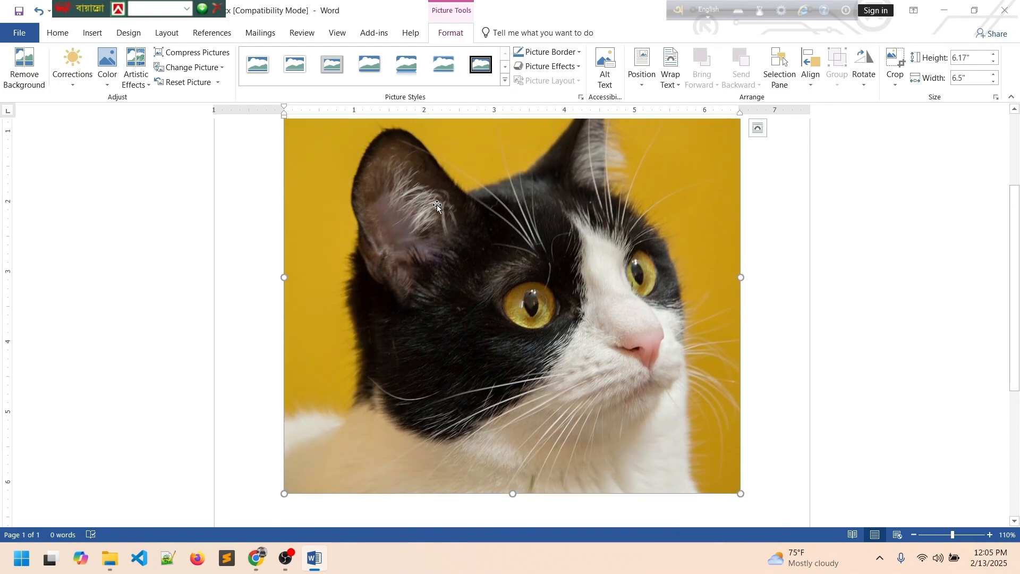
click(334, 70)
scroll(407, 284, up, 2)
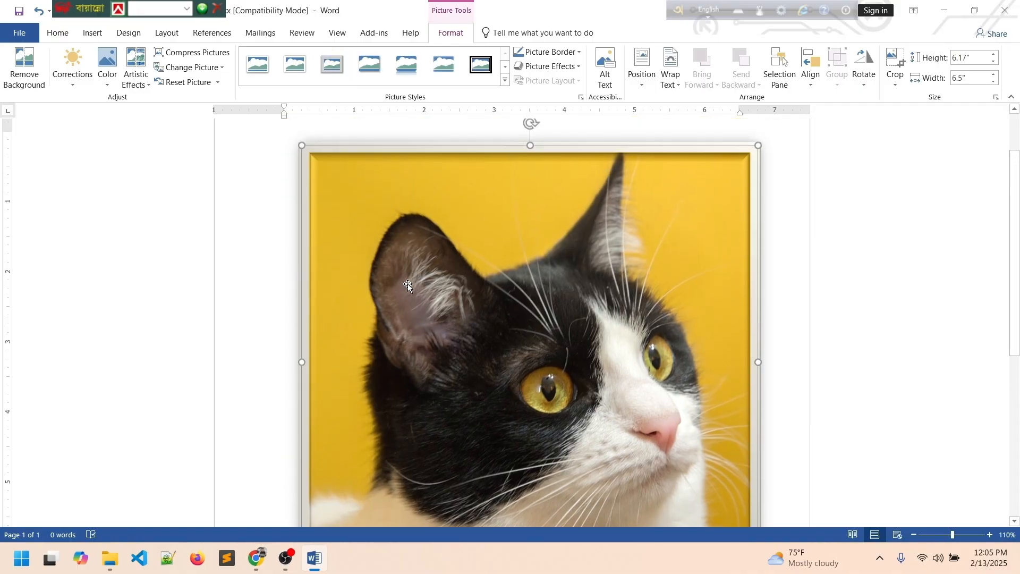
Sharpen the cat photo slightly and recolour it pinkish-red.
click(77, 65)
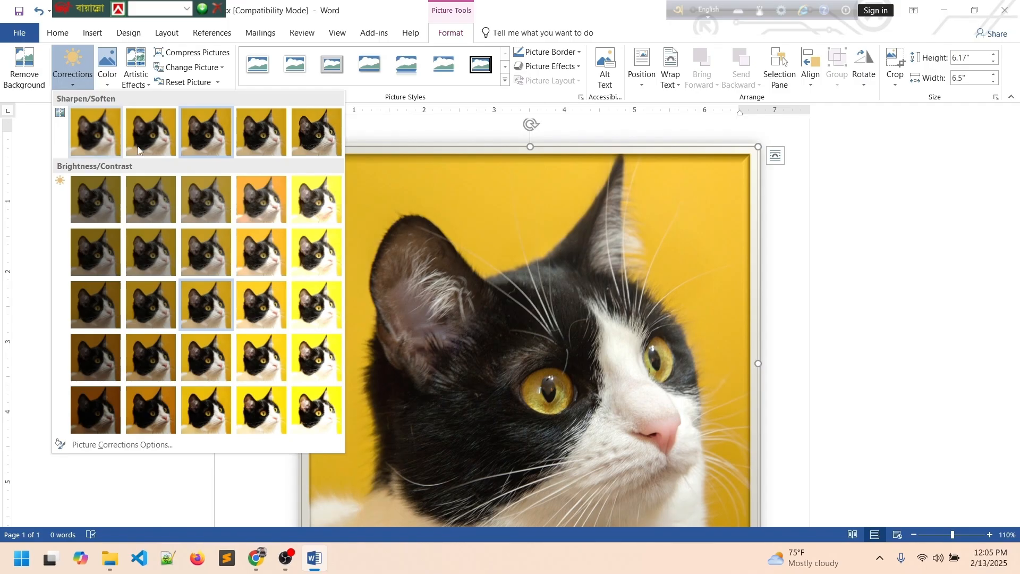
click(214, 142)
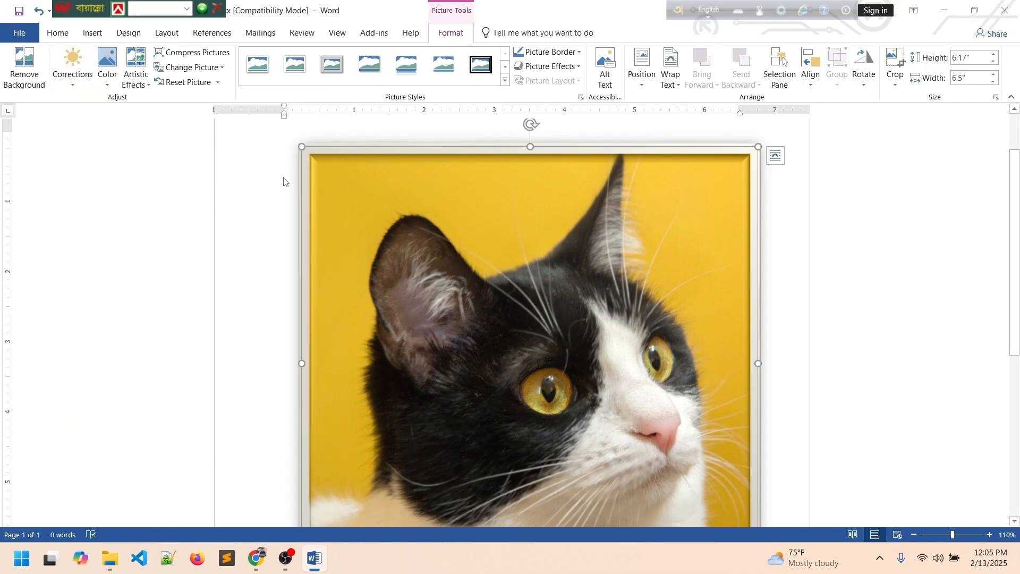
click(107, 64)
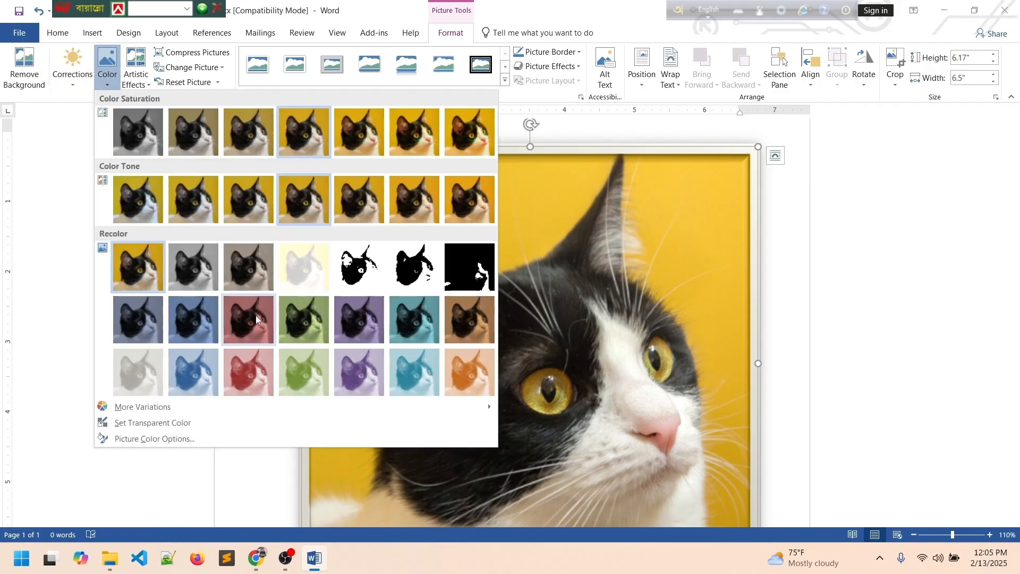
click(256, 318)
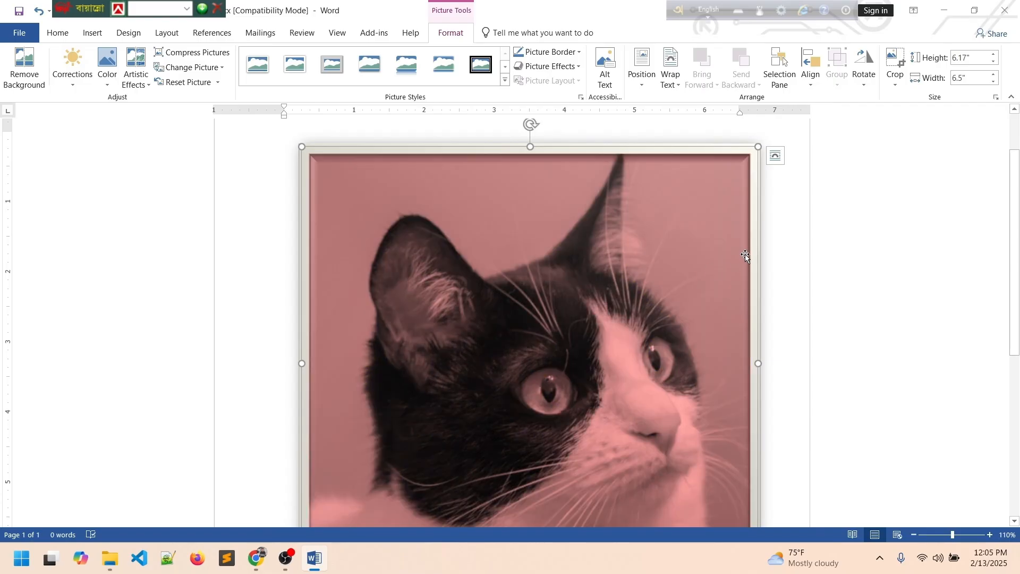
Deselect the cat photo, then reselect it and delete it.
click(775, 245)
scroll(578, 264, down, 3)
scroll(577, 259, up, 3)
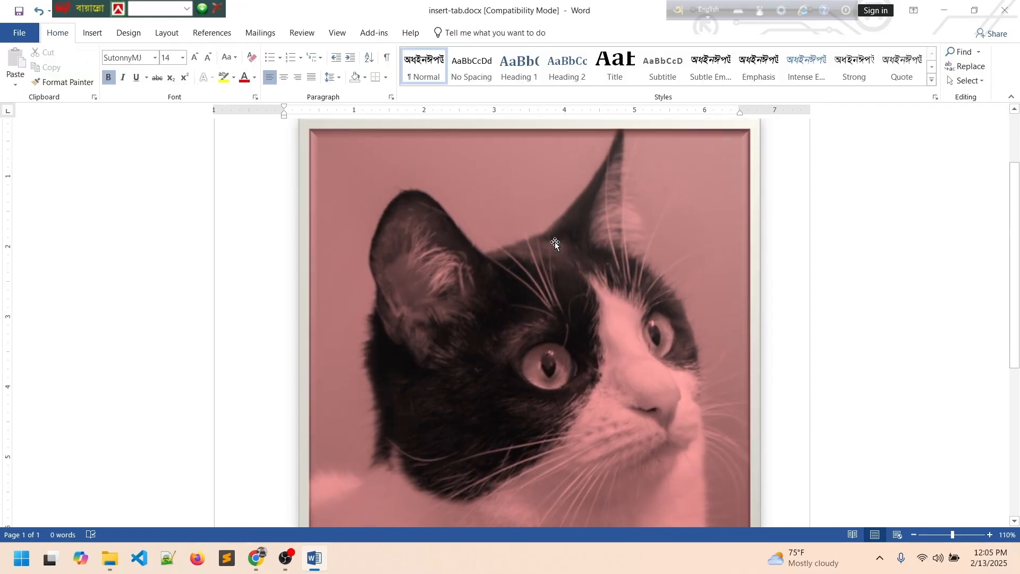
click(92, 33)
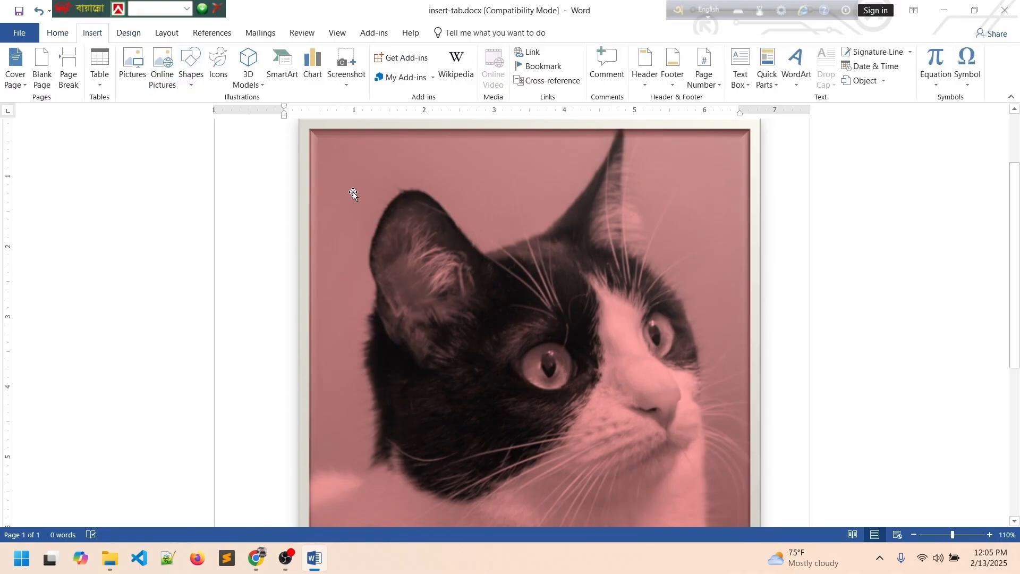
click(381, 216)
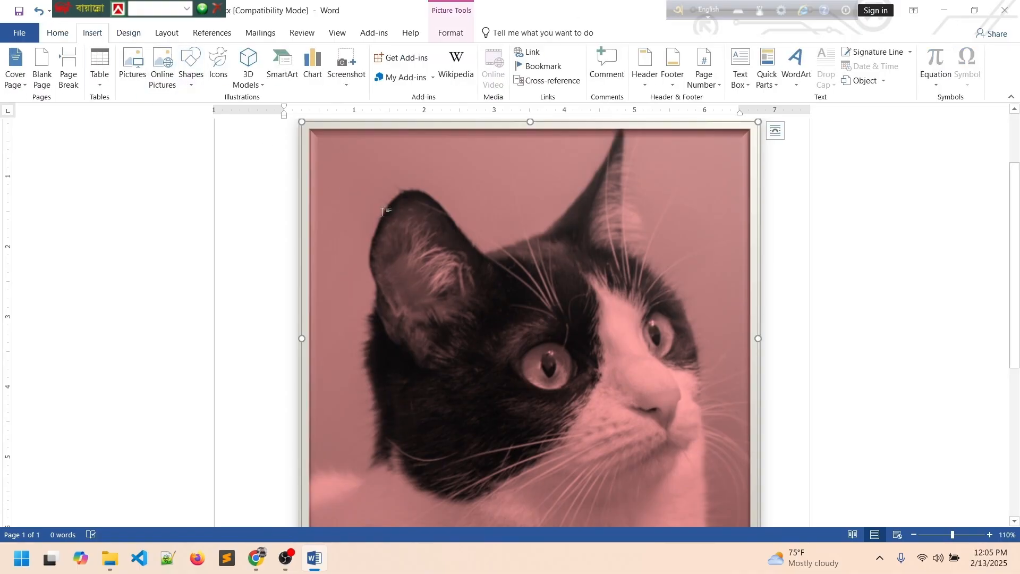
key(Delete)
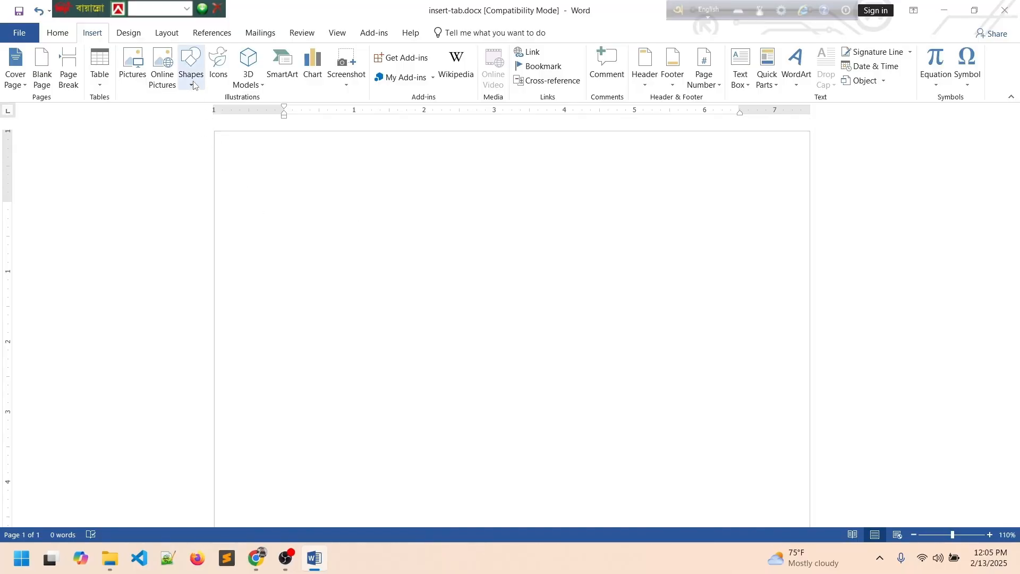
Draw a large Smiley Face shape near the top of the page.
click(191, 75)
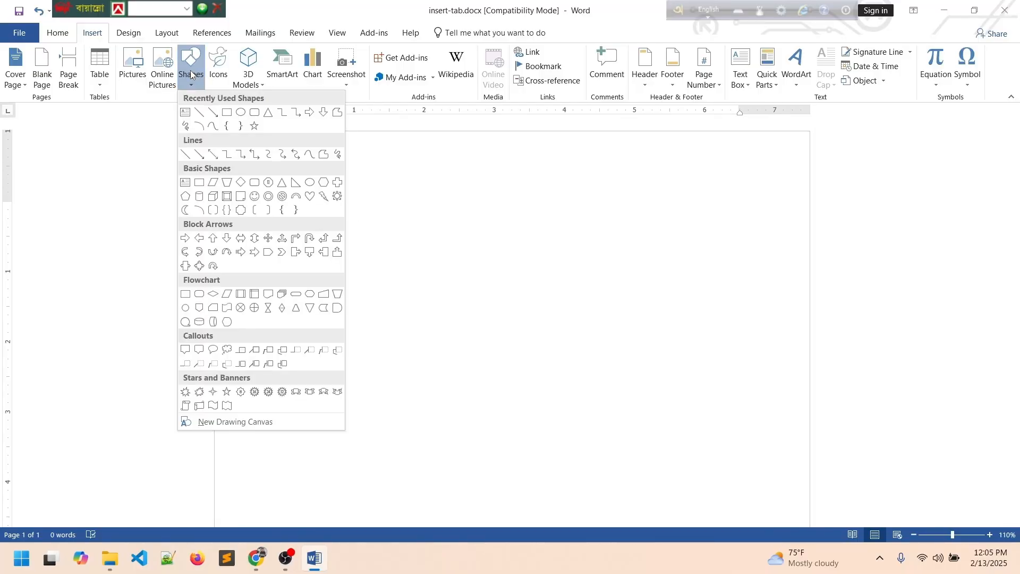
click(254, 196)
drag(326, 196, 626, 510)
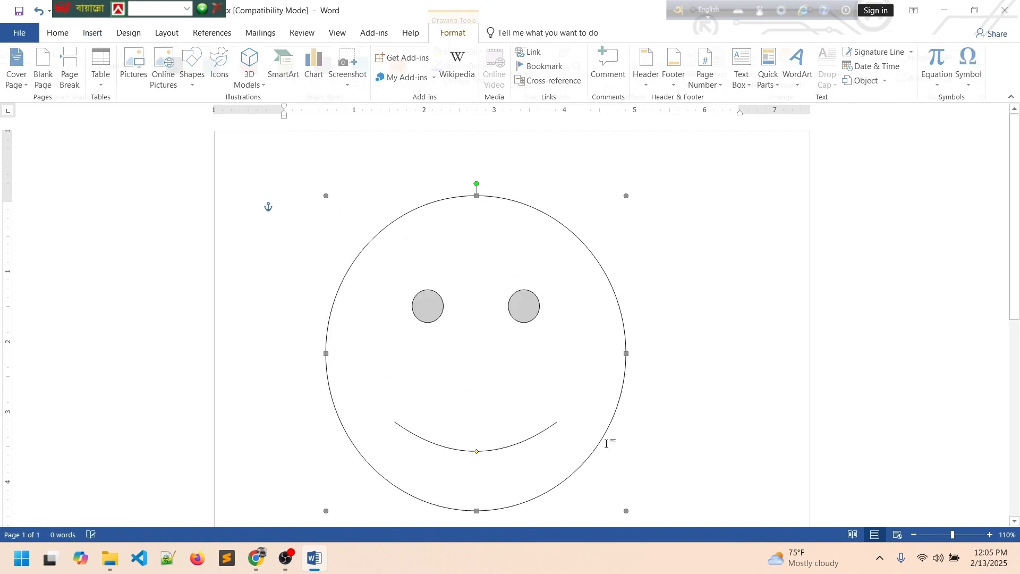
click(684, 342)
click(527, 318)
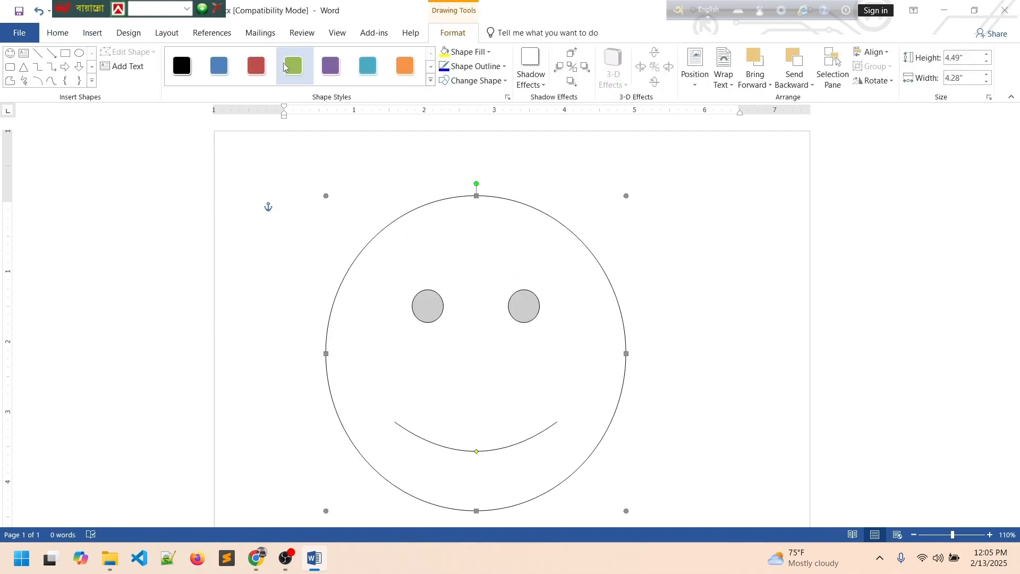
Try green and orange fills on the smiley face, then settle on black.
click(293, 65)
click(405, 66)
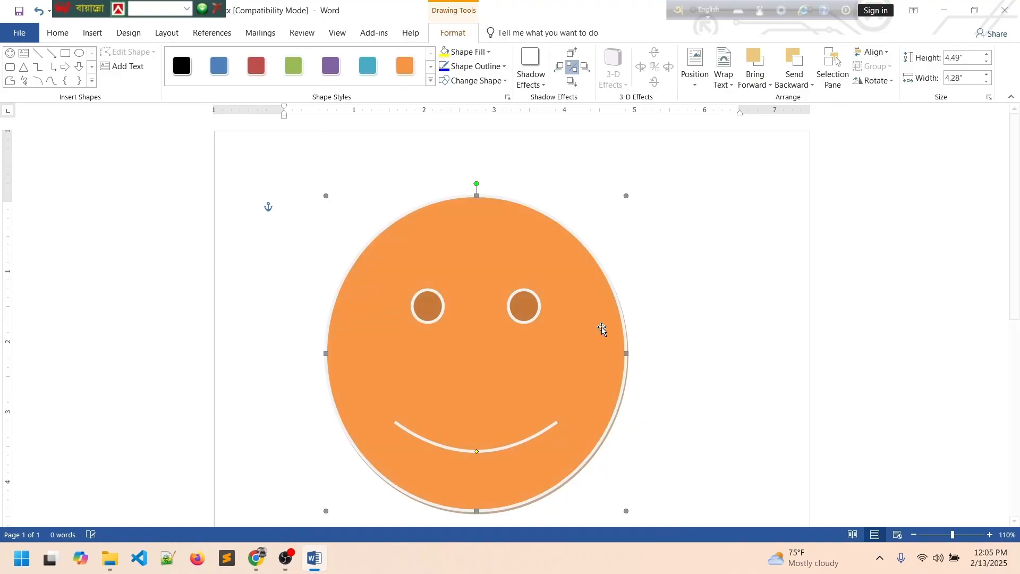
click(656, 324)
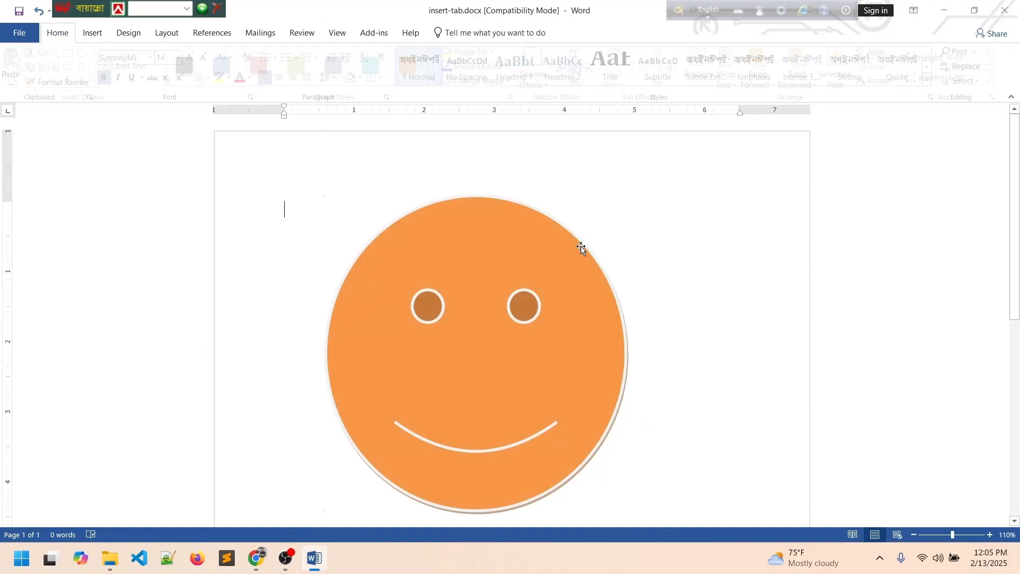
click(519, 401)
click(182, 66)
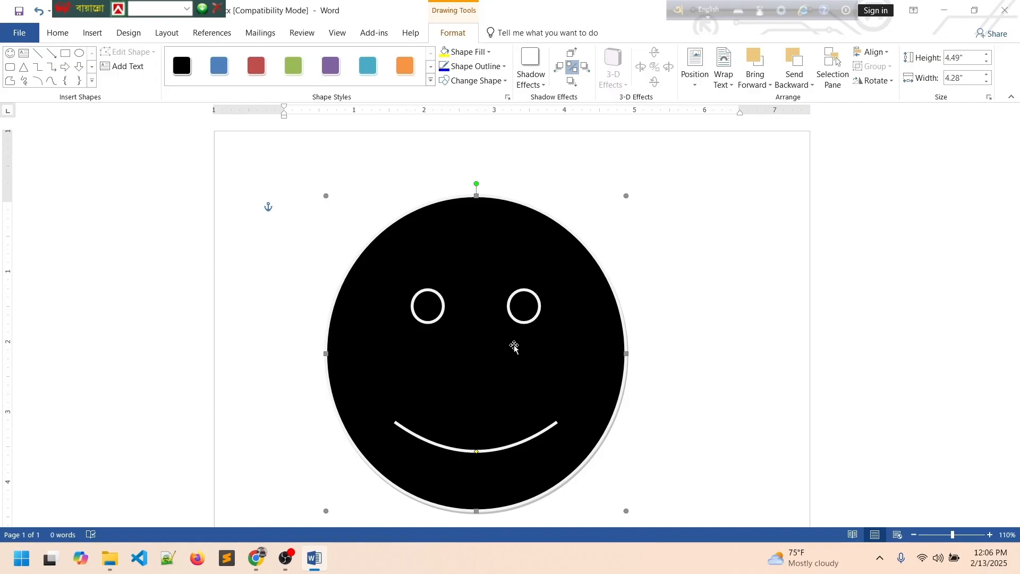
Delete the black smiley face.
scroll(514, 347, down, 1)
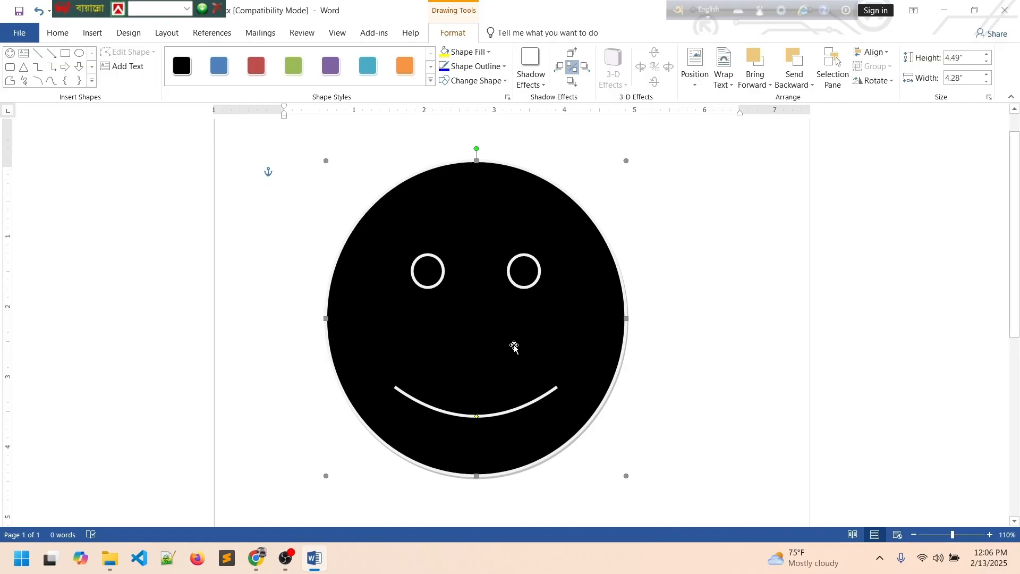
key(Delete)
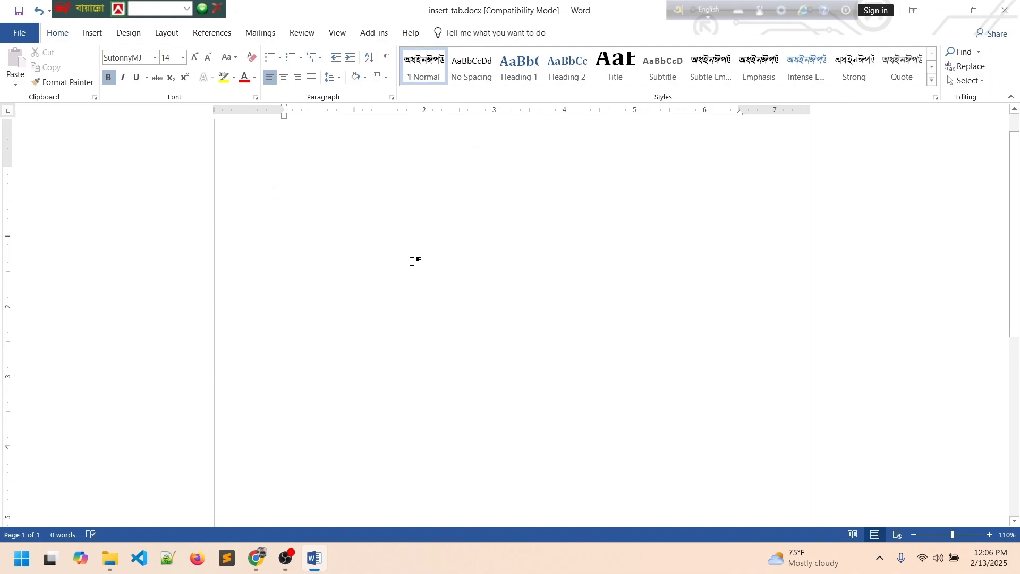
scroll(412, 261, up, 1)
Search icons for 'phone' and insert the first phone icon.
click(105, 35)
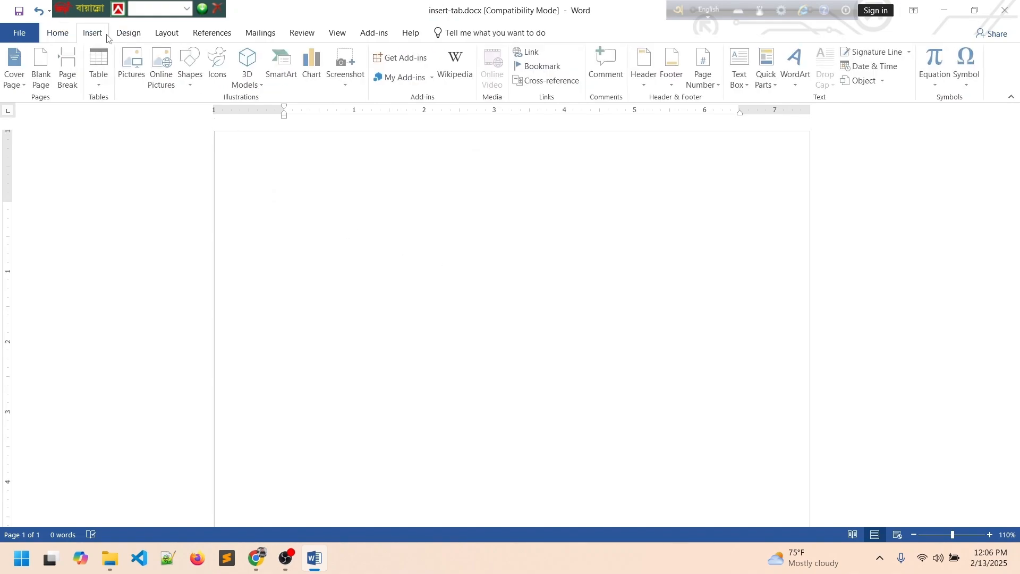
click(216, 75)
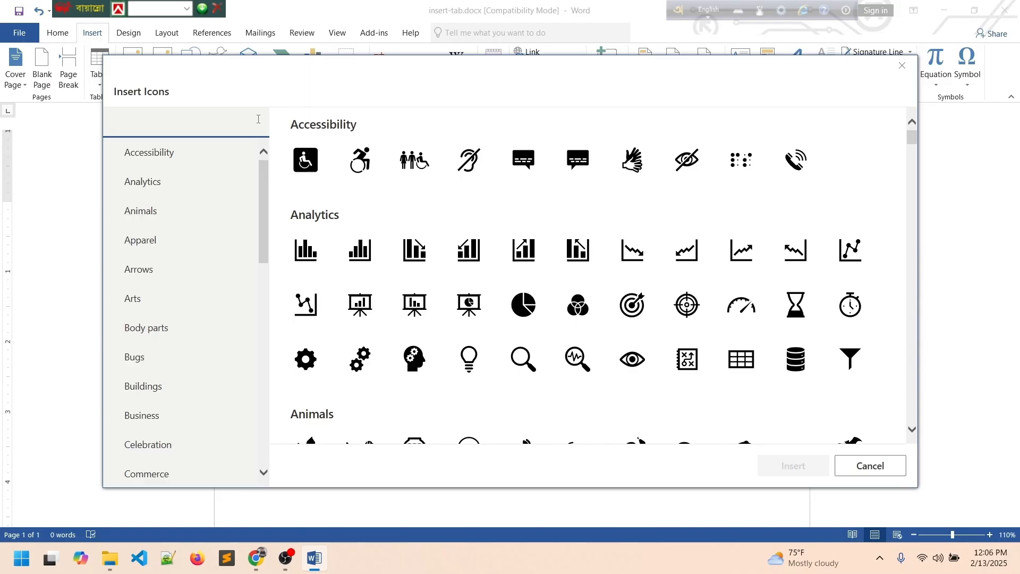
text(phone)
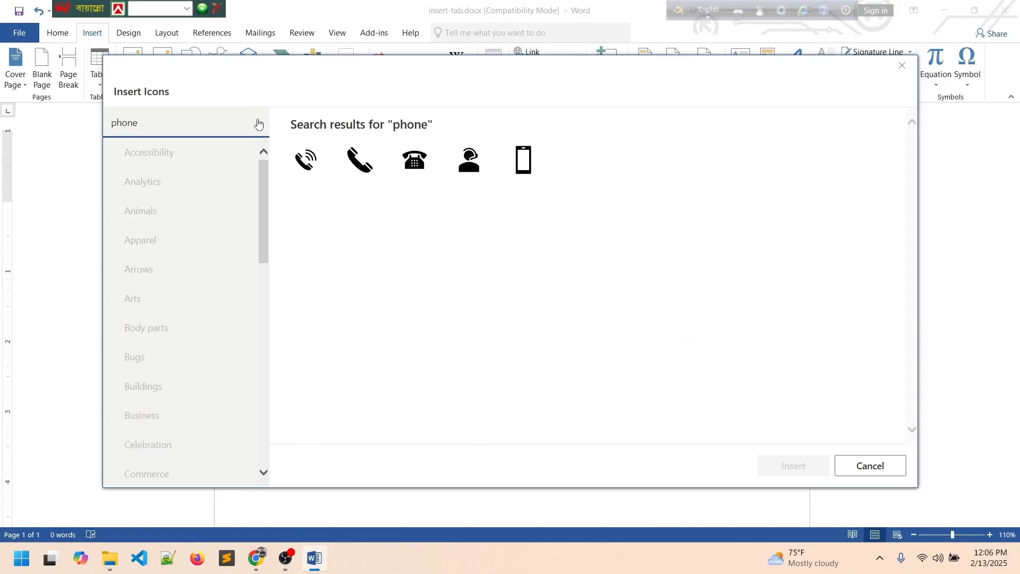
click(312, 161)
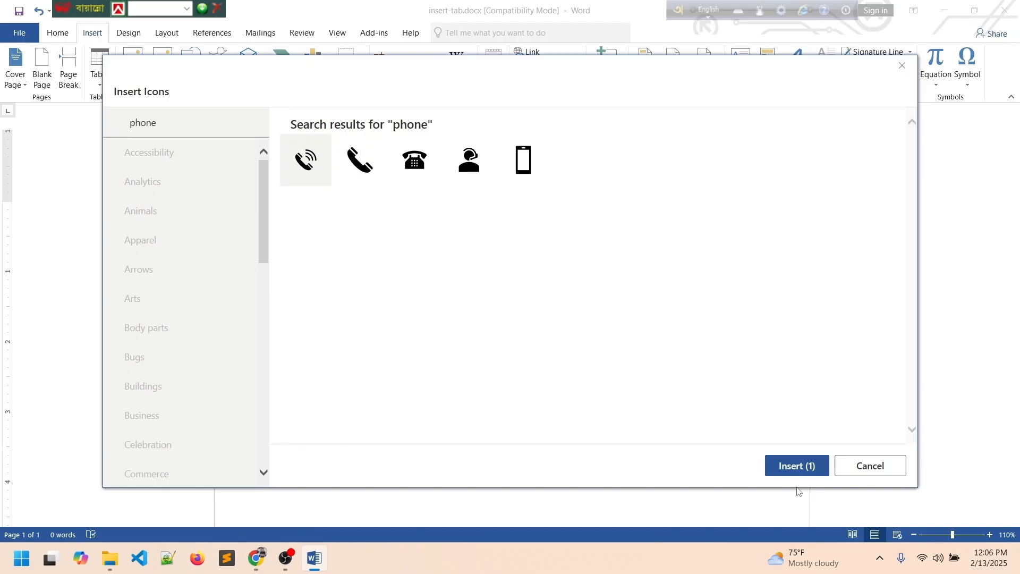
click(790, 467)
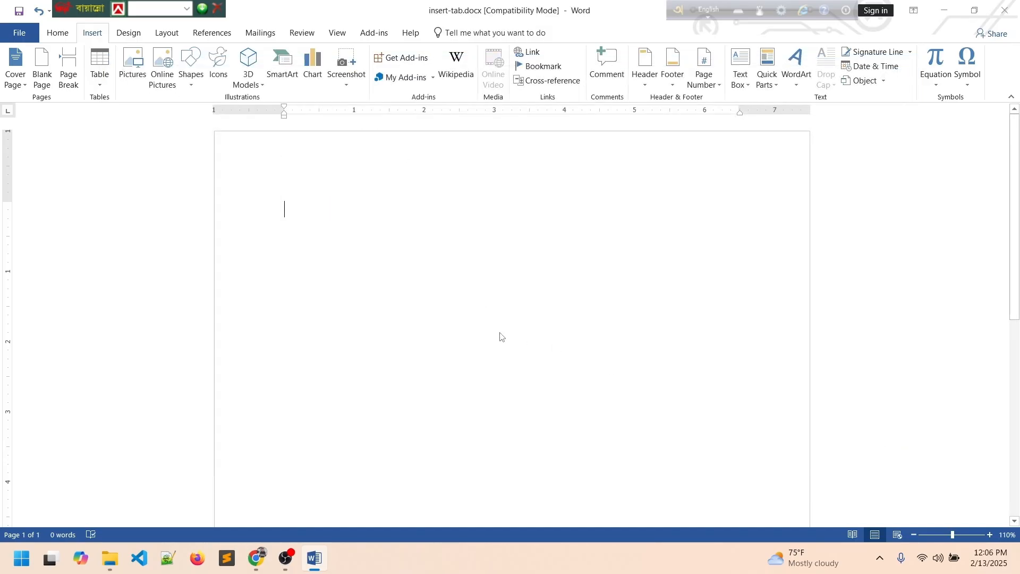
click(399, 248)
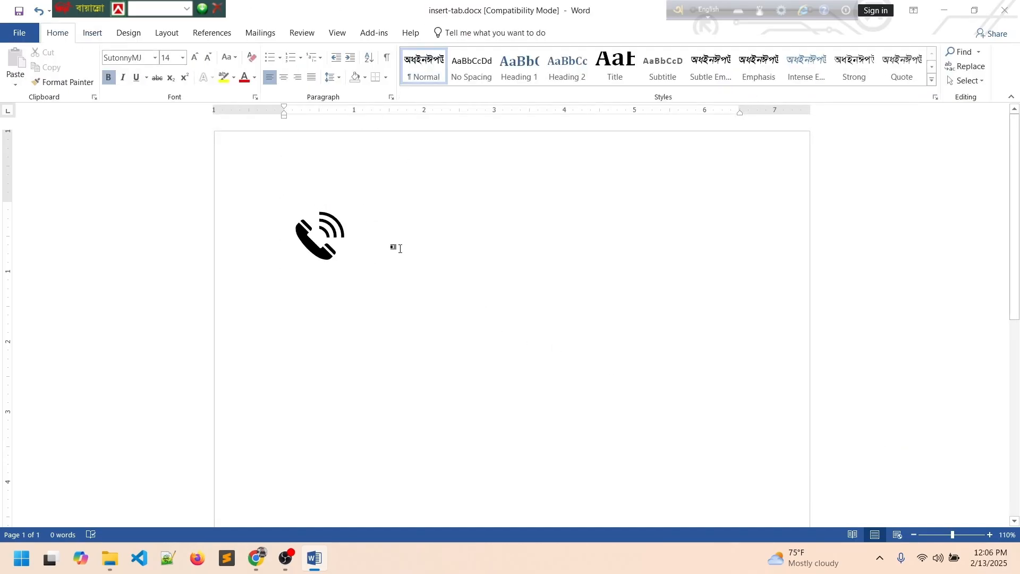
Type and erase digits beside the phone icon, shrink the icon, then delete it.
text(017)
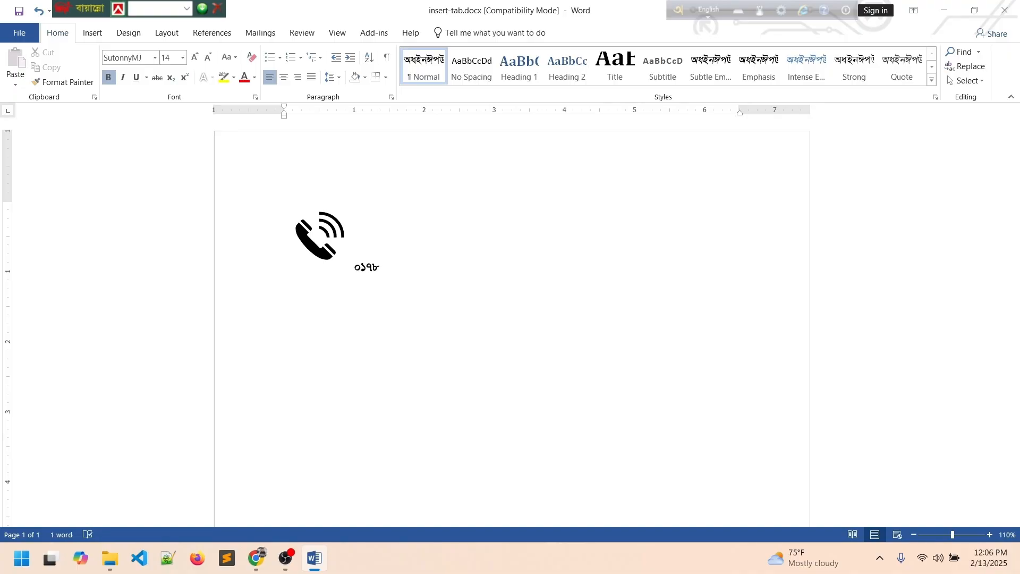
key(BackSpace)
key(BackSpace)
click(341, 228)
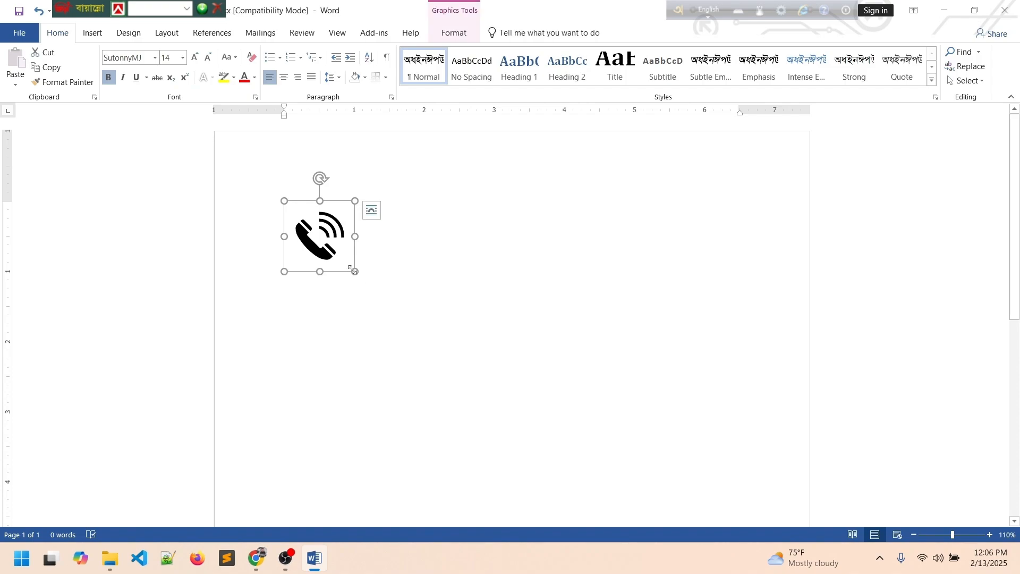
drag(354, 271, 314, 231)
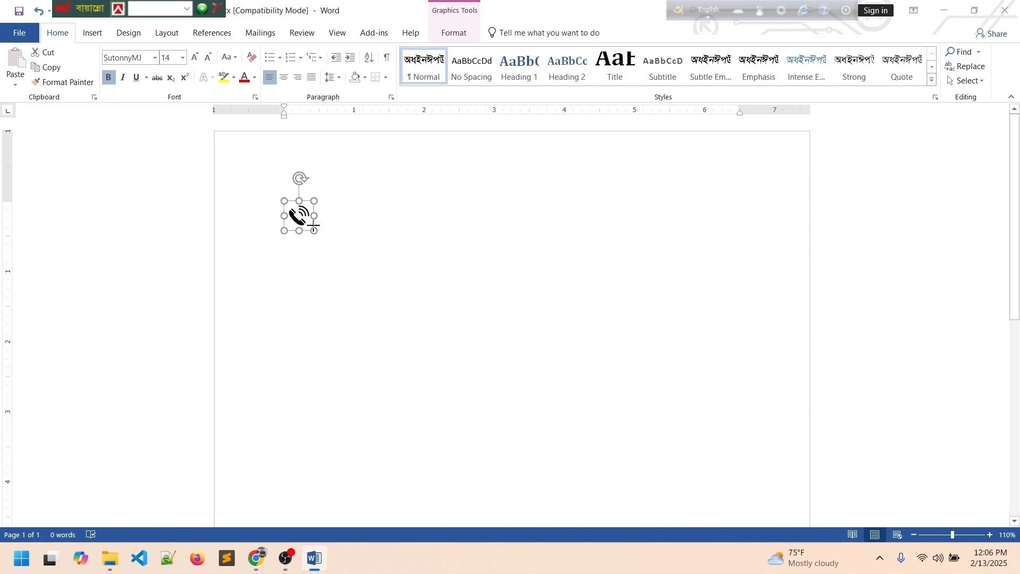
click(367, 213)
click(301, 214)
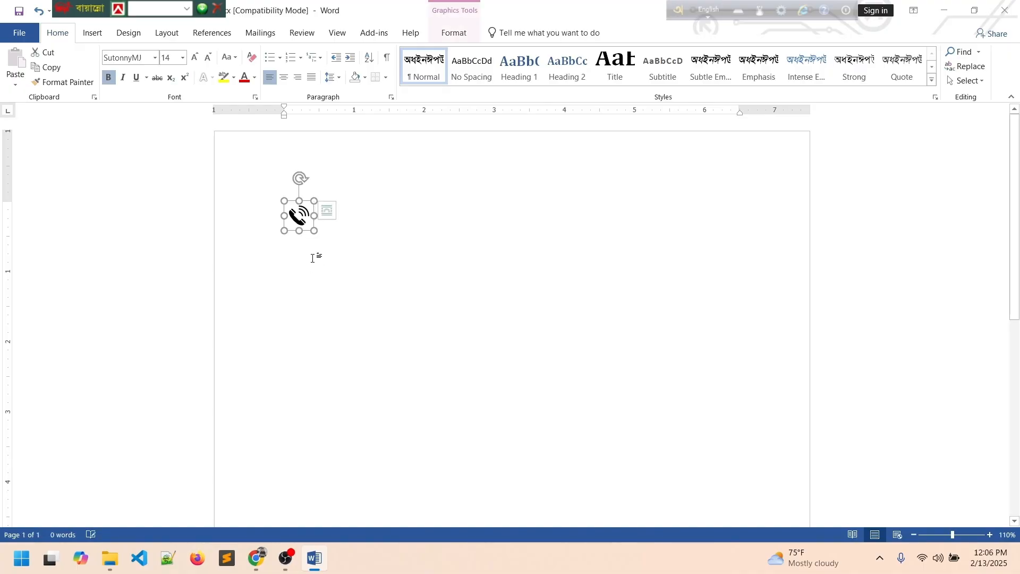
key(Delete)
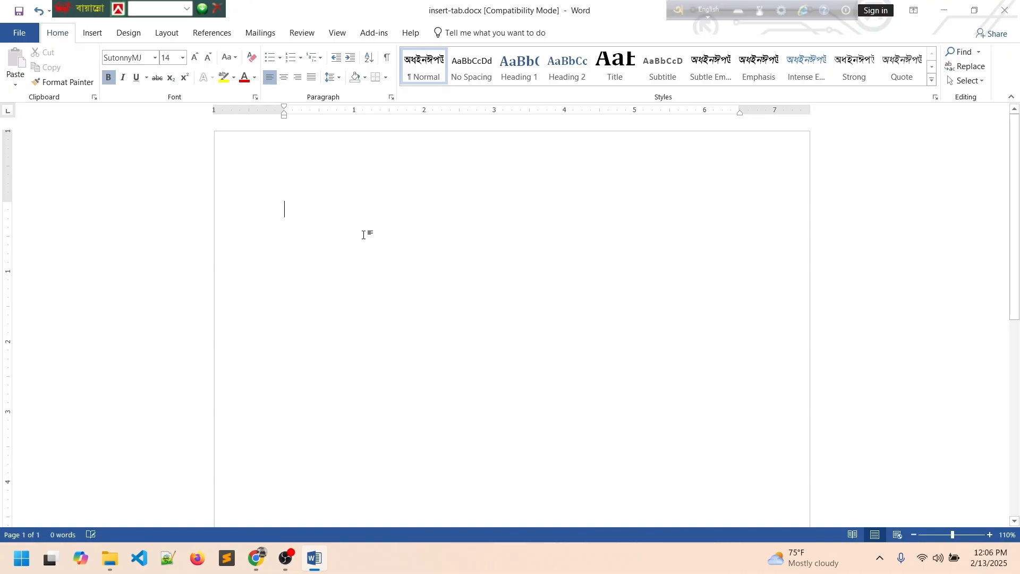
Browse the Arrows and Animals icons, then search 'sea' and insert the magnifying-glass icon.
click(93, 33)
click(218, 66)
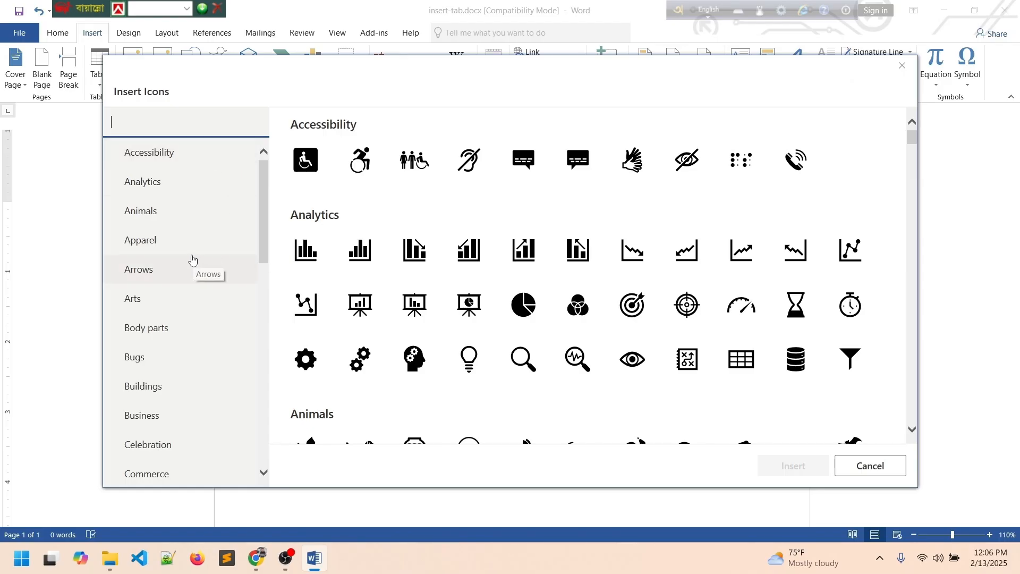
click(167, 269)
scroll(420, 218, down, 3)
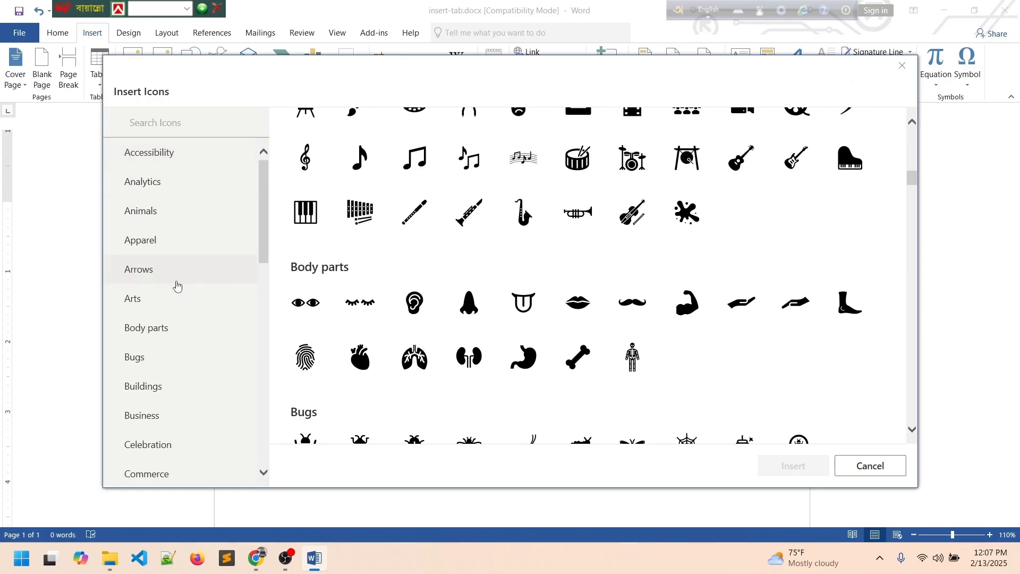
click(150, 216)
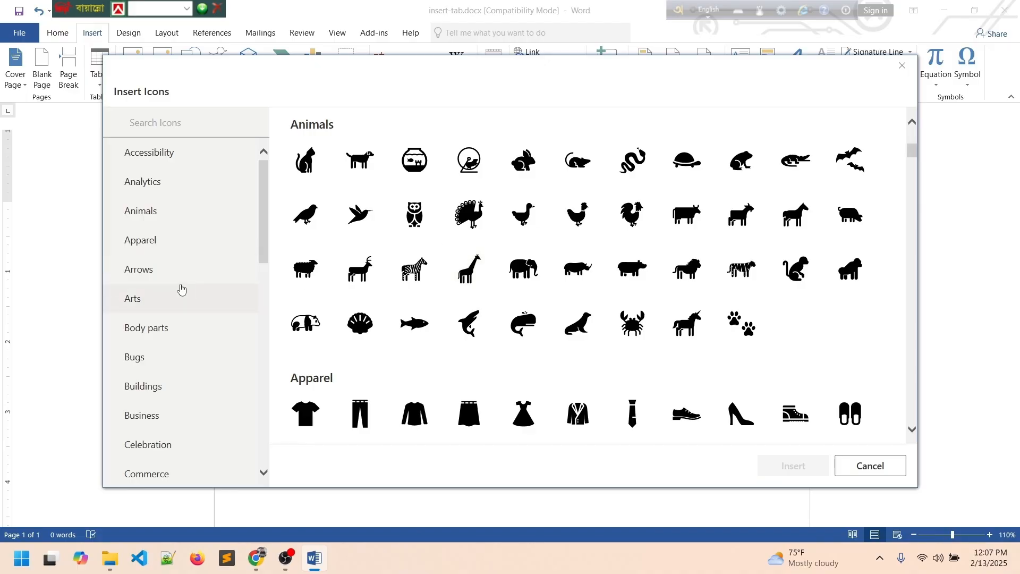
scroll(180, 287, down, 2)
scroll(173, 289, up, 2)
click(185, 129)
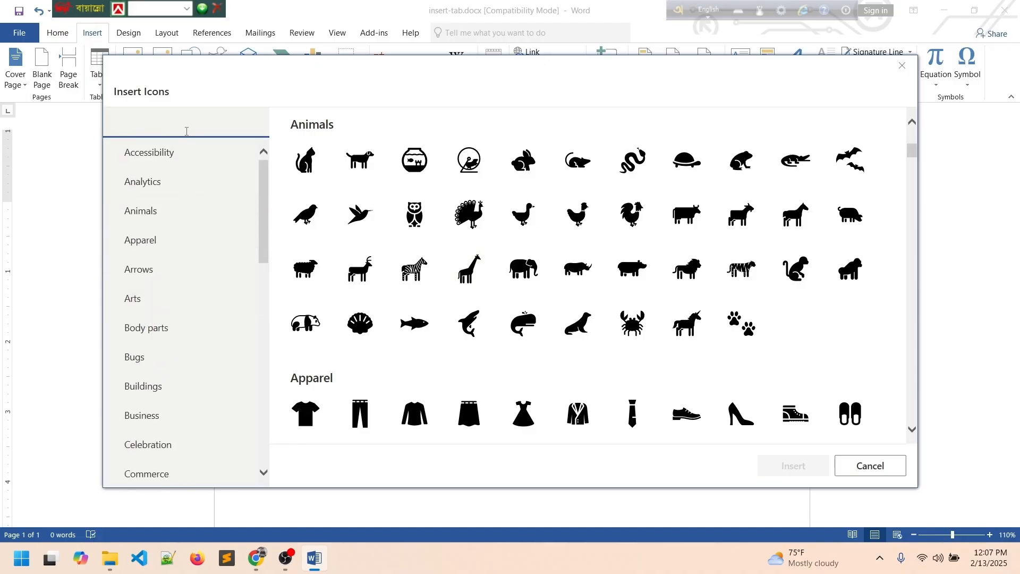
text(sea)
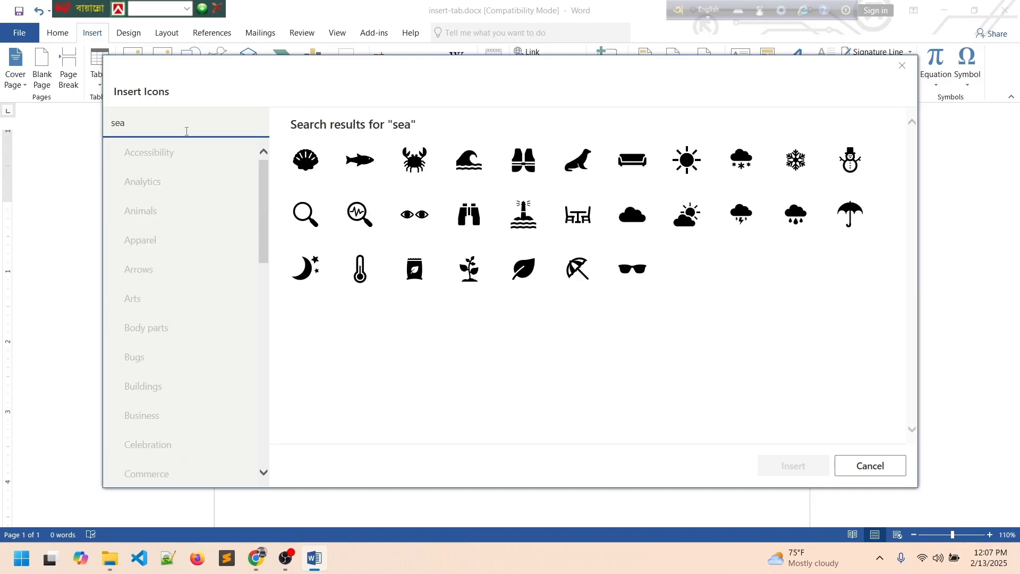
click(302, 214)
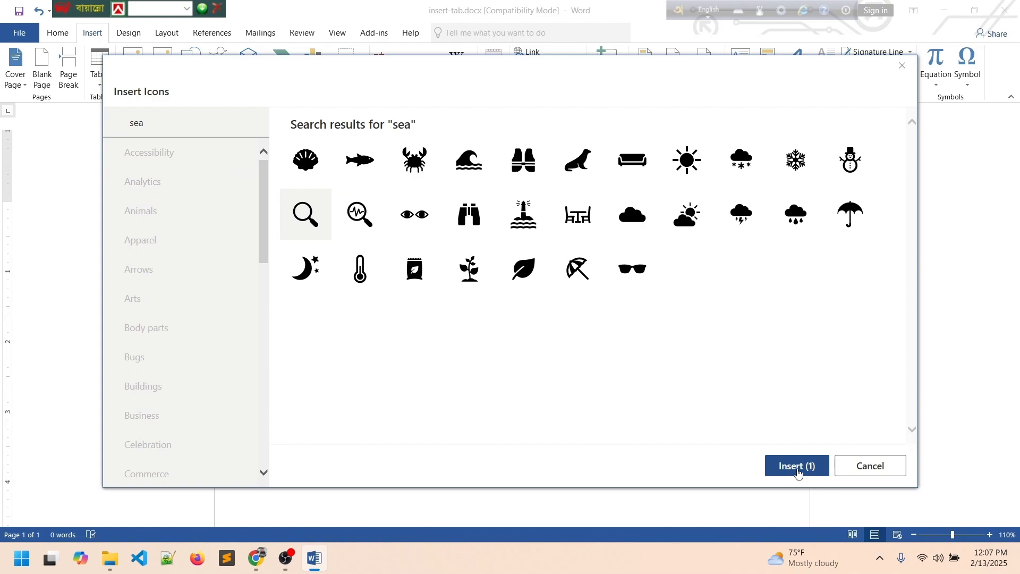
click(797, 467)
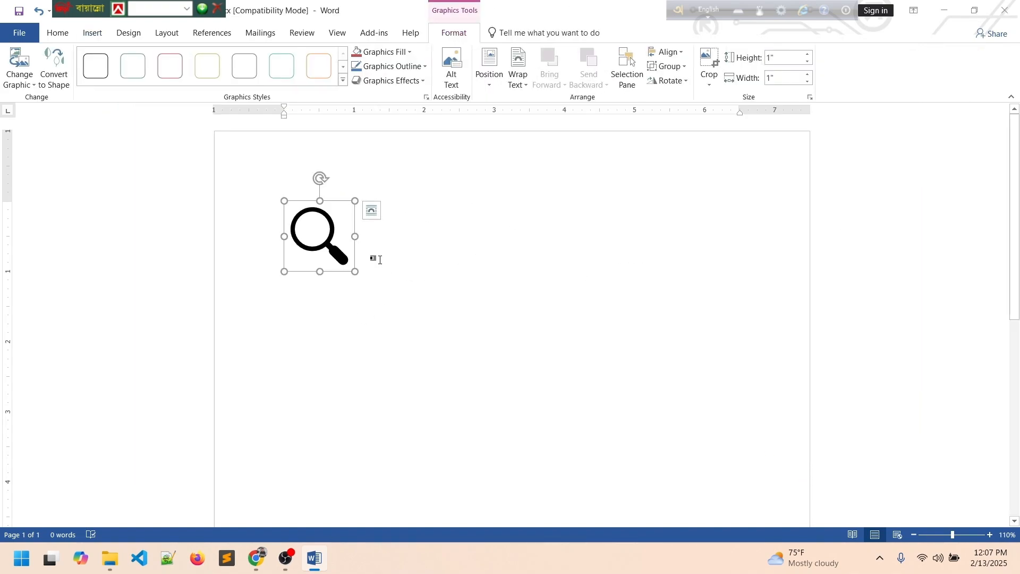
Erase stray text beside the magnifier and place the cursor after it.
click(396, 242)
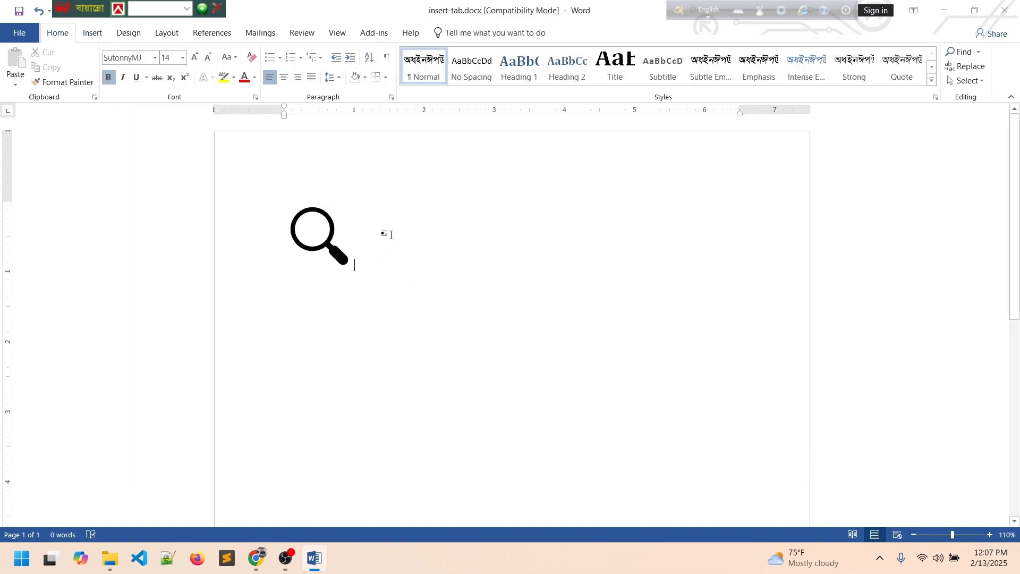
text(sear)
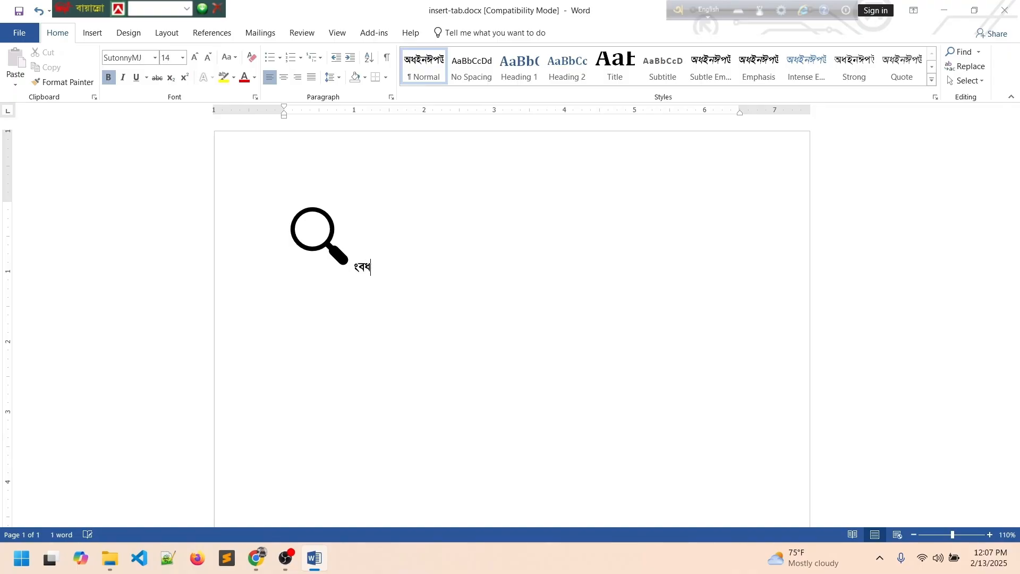
key(BackSpace)
key(BackSpace)
key(BackSpace)
key(BackSpace)
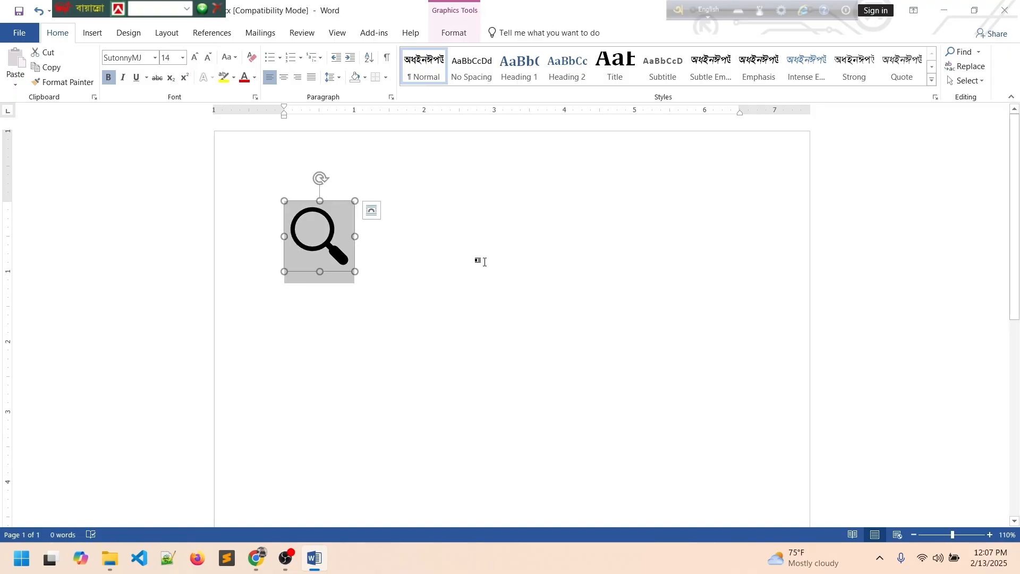
click(480, 262)
Switch the font to Calibri (Body) and type the search label beside the magnifier.
click(92, 33)
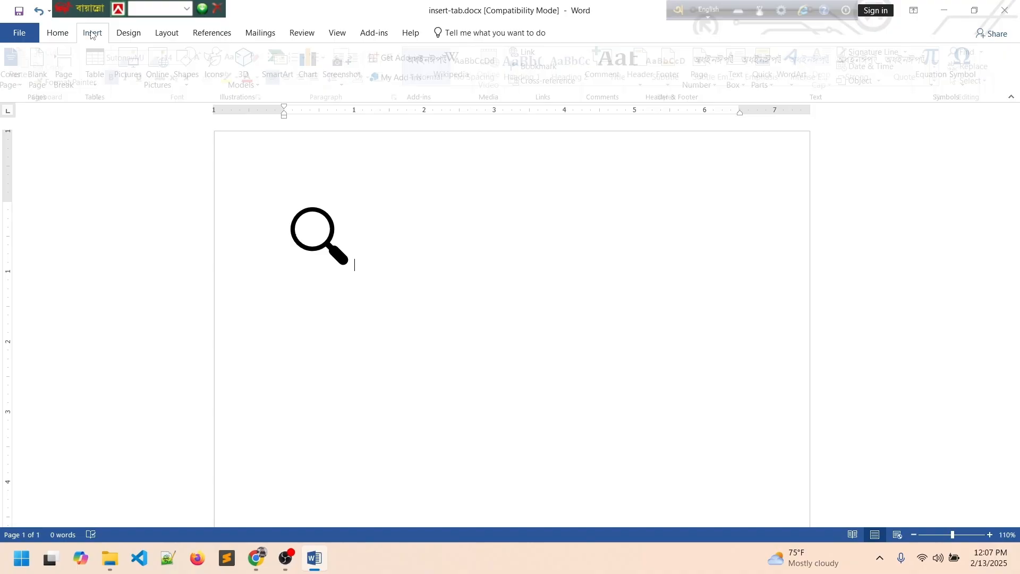
click(58, 33)
click(155, 57)
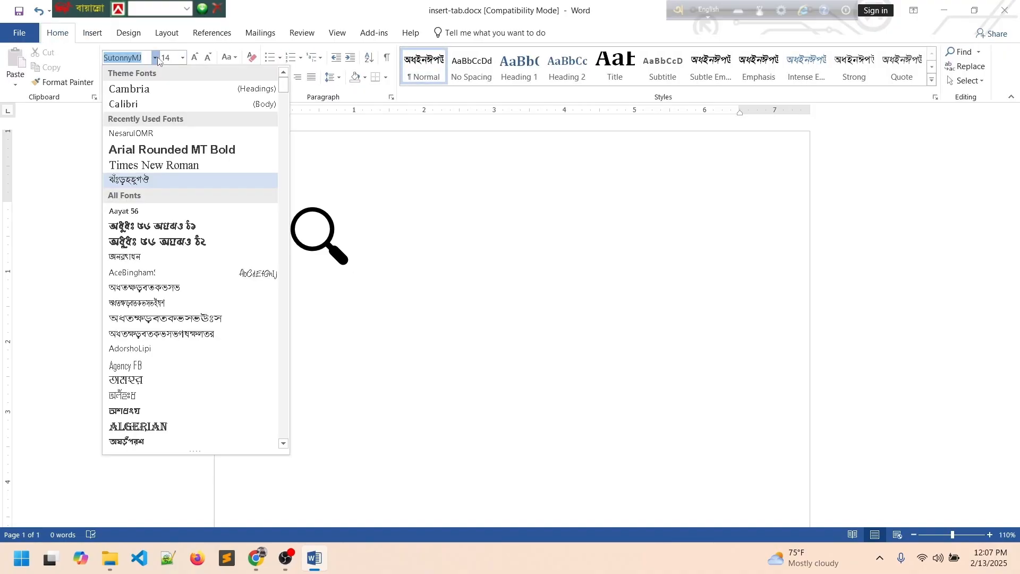
click(145, 100)
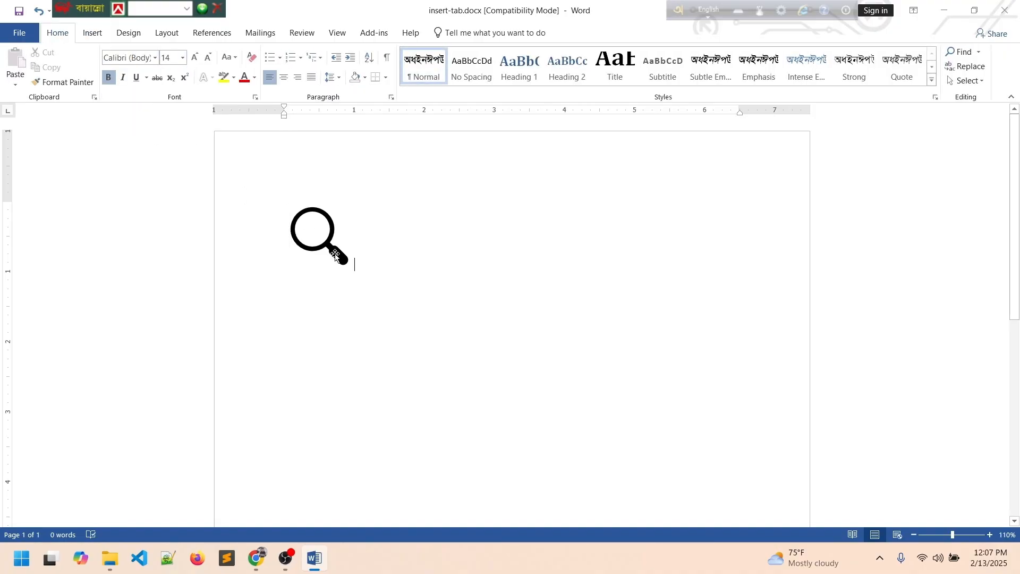
text(seary)
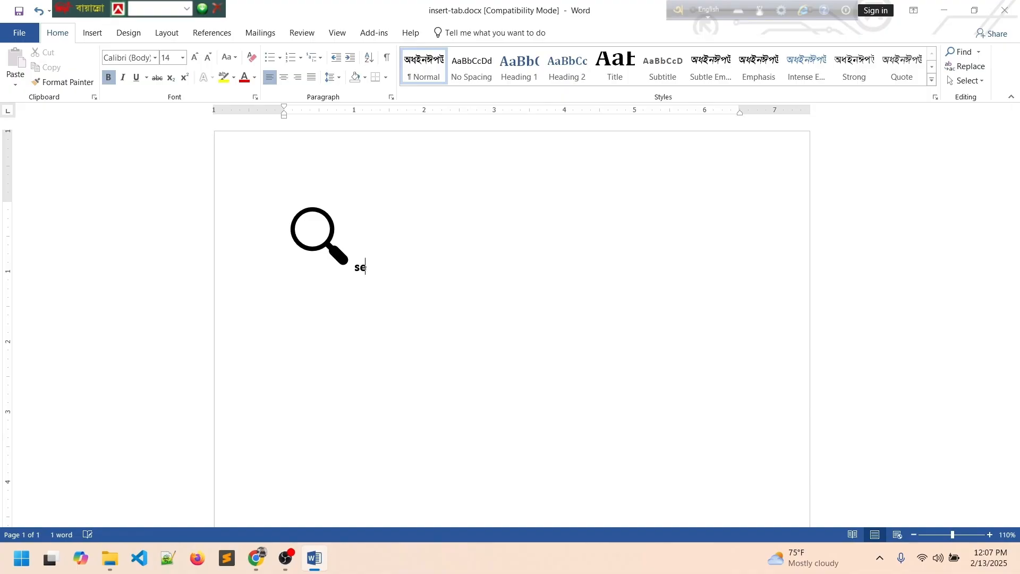
key(BackSpace)
key(BackSpace)
text(rch here)
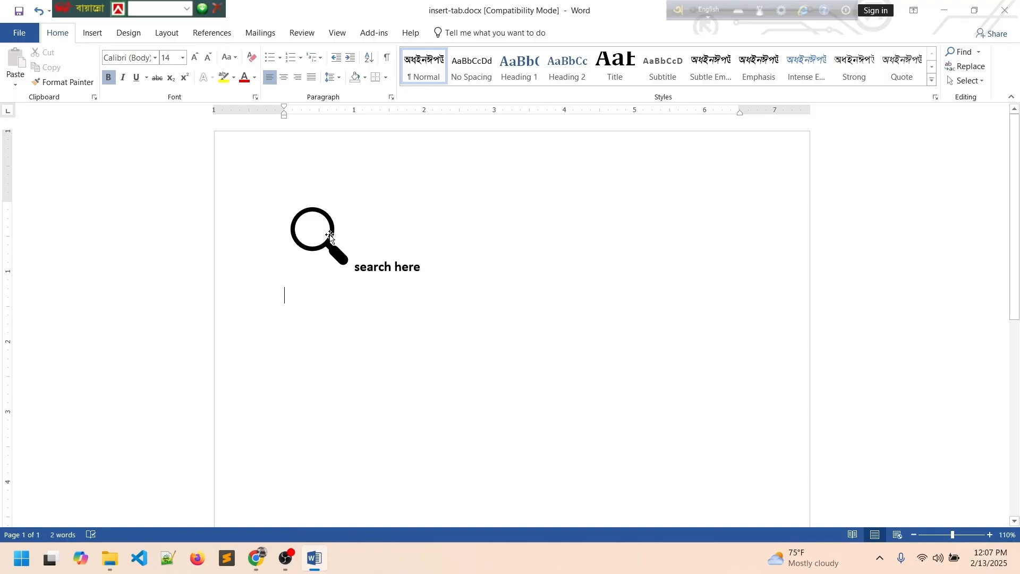
Shrink the magnifier icon down to text size.
click(347, 258)
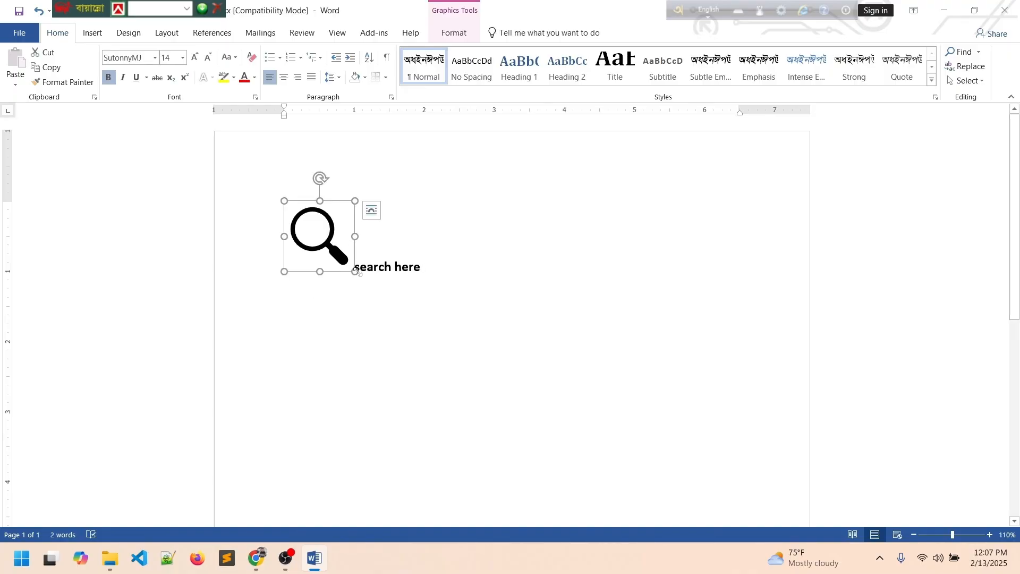
drag(355, 271, 293, 207)
click(334, 210)
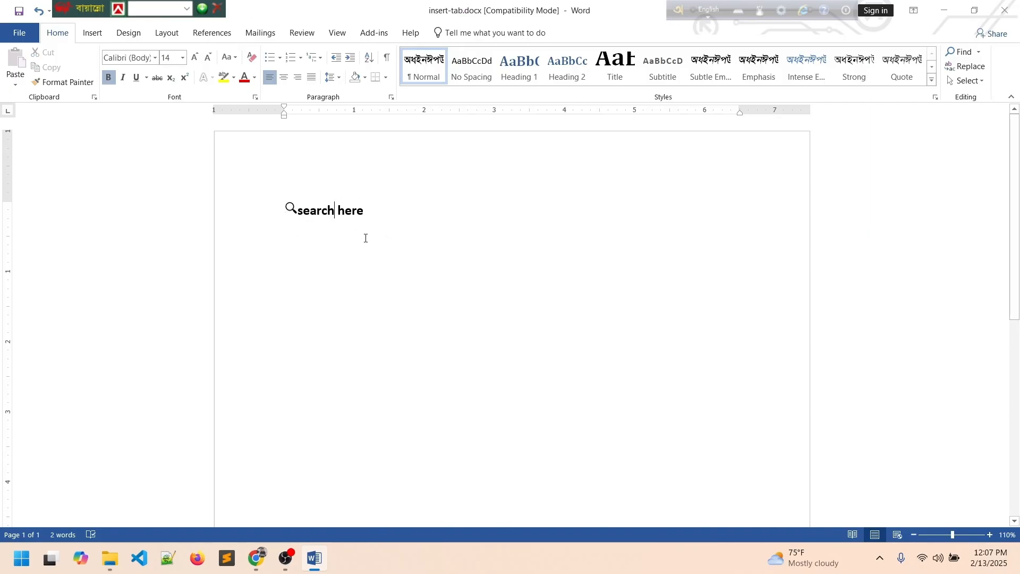
Select the whole magnifier and 'search here' line.
click(300, 209)
drag(397, 214, 257, 210)
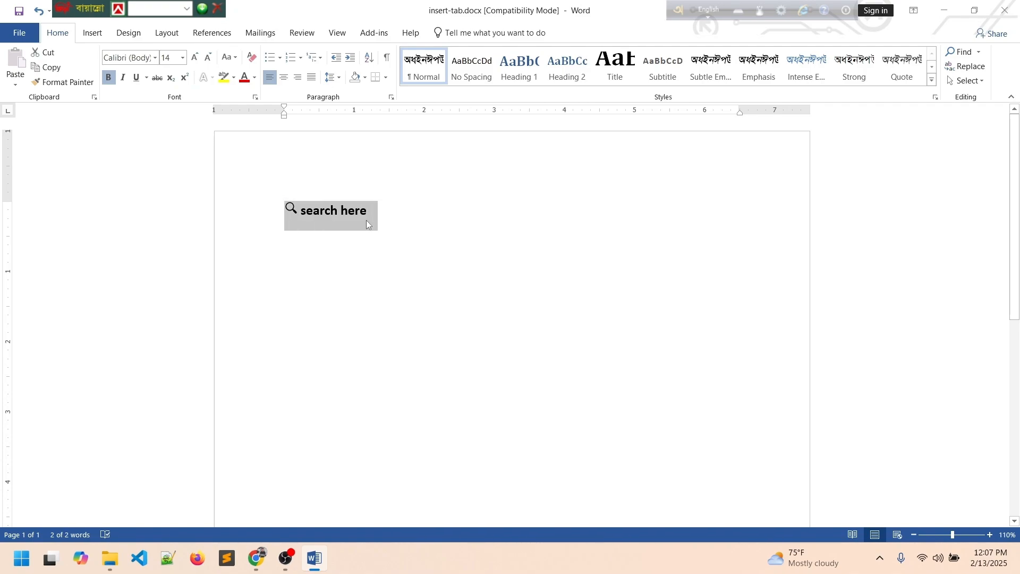
click(368, 218)
drag(363, 215, 269, 216)
click(269, 216)
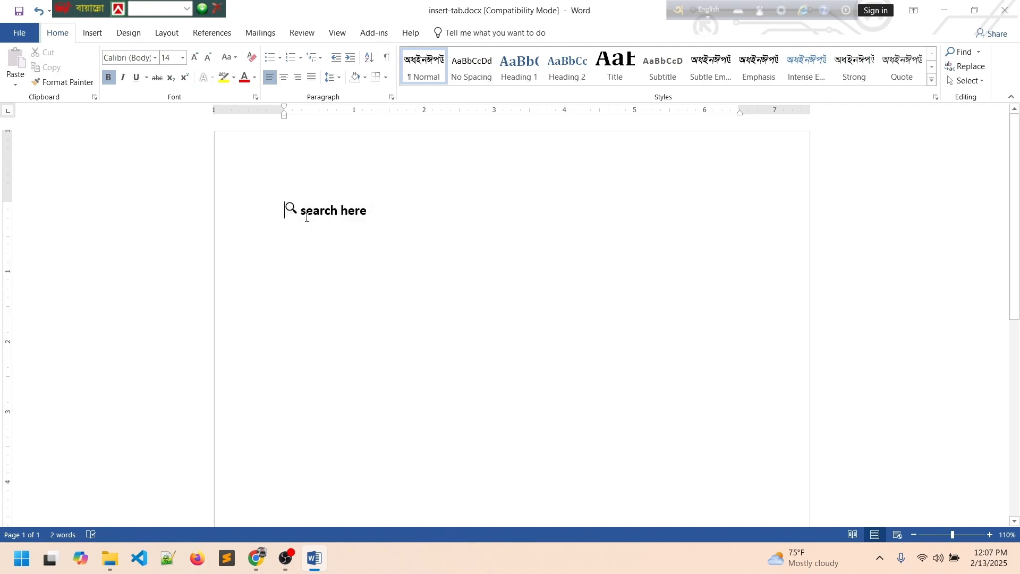
click(294, 209)
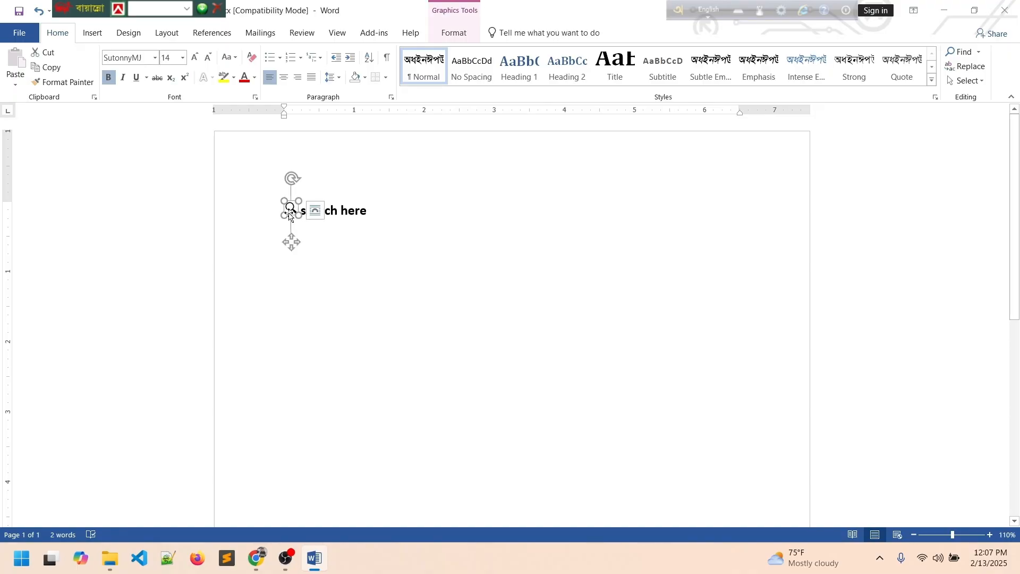
drag(290, 208, 290, 217)
click(394, 233)
click(249, 215)
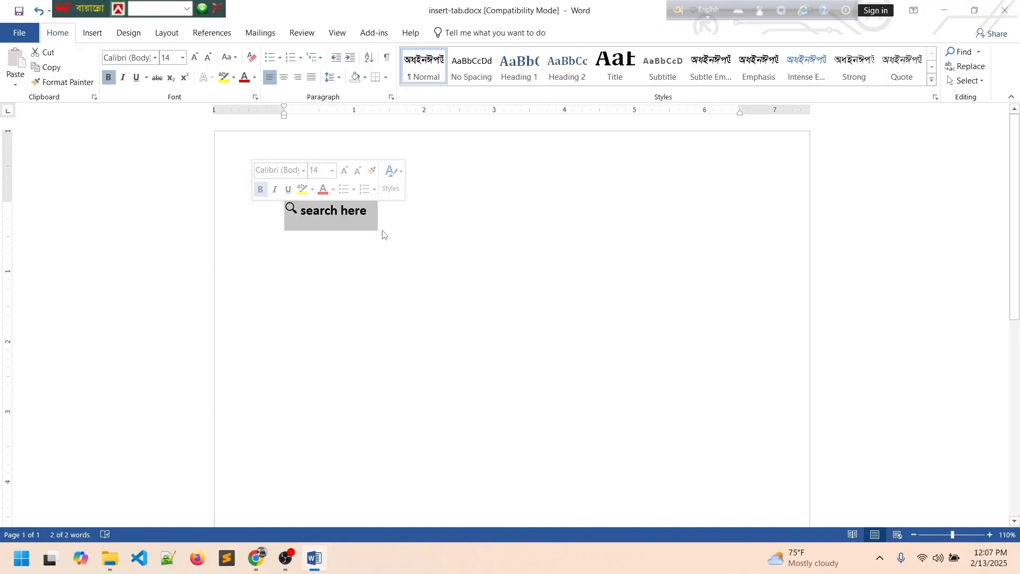
Delete the magnifier line, then start and cancel inserting a 3D model from a file.
key(Delete)
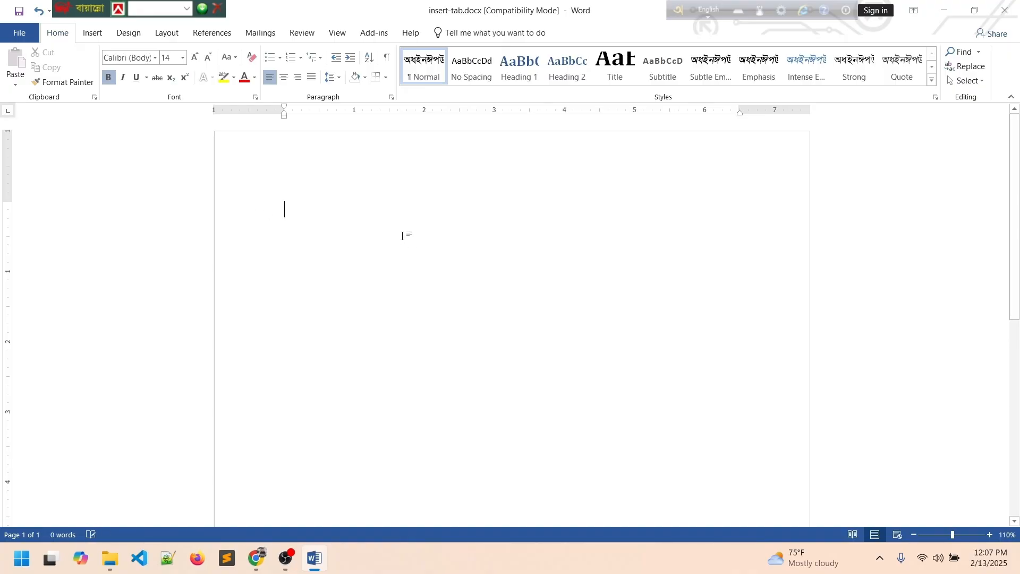
click(128, 33)
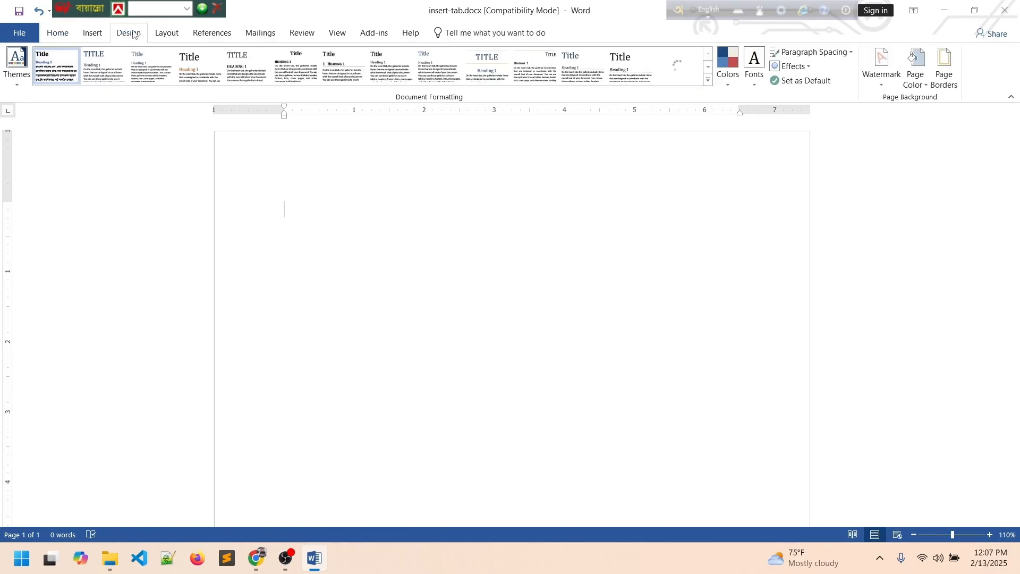
click(100, 35)
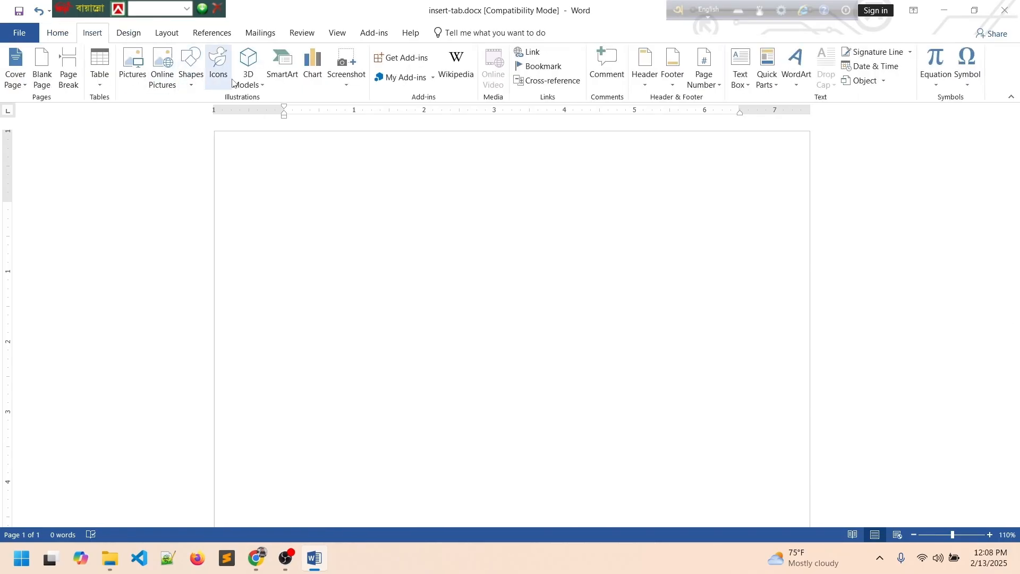
click(251, 85)
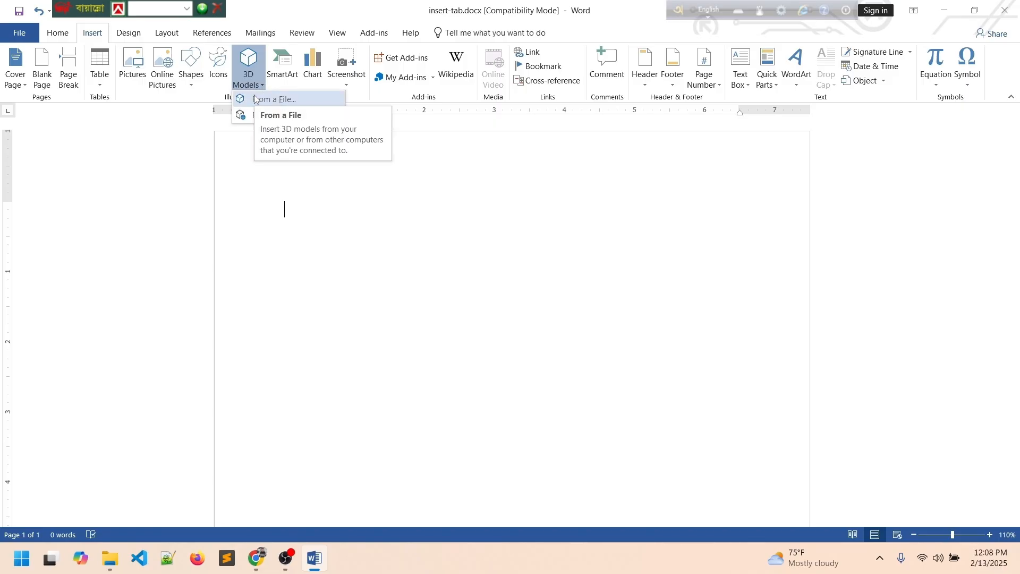
click(260, 101)
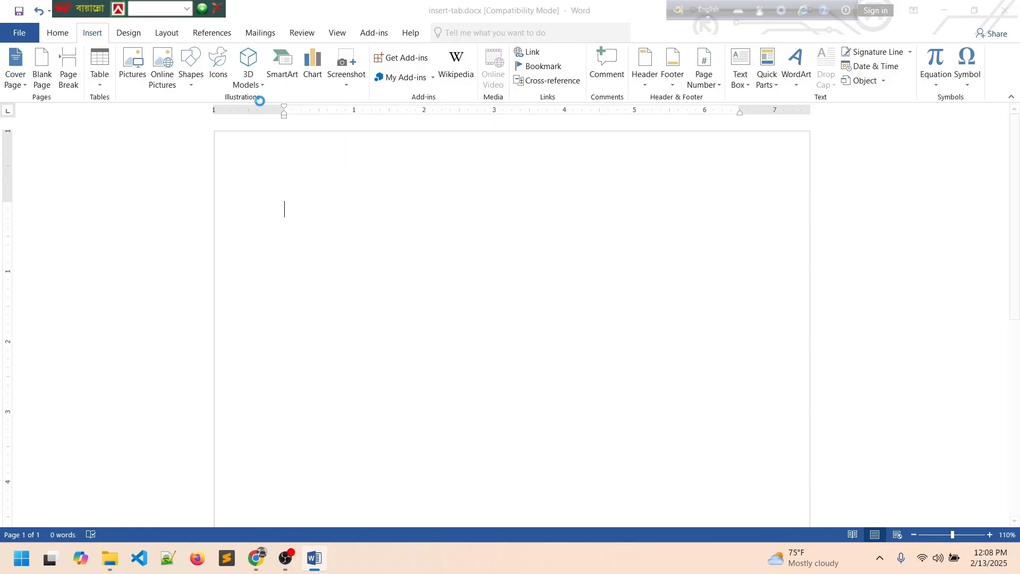
click(471, 298)
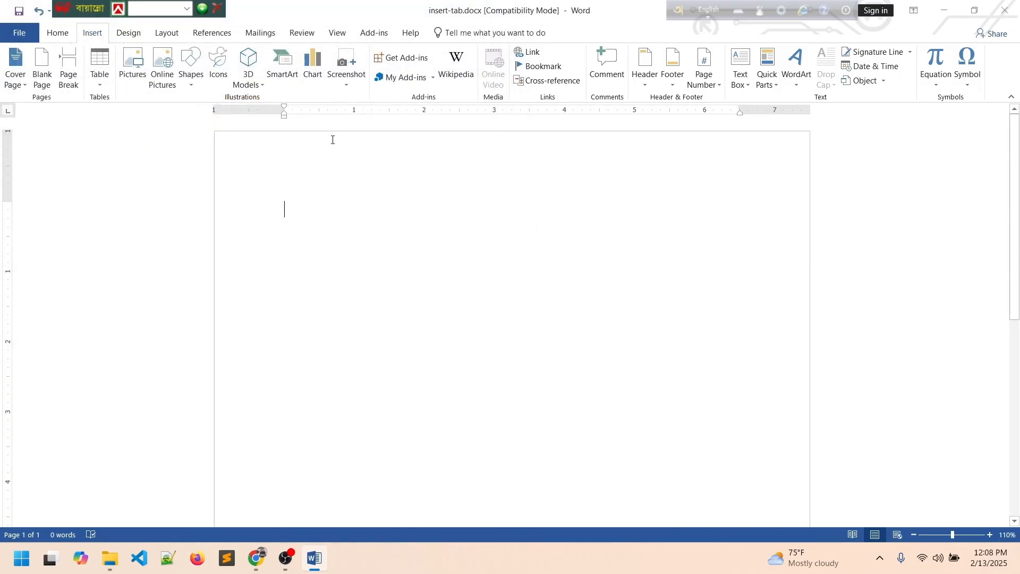
click(250, 84)
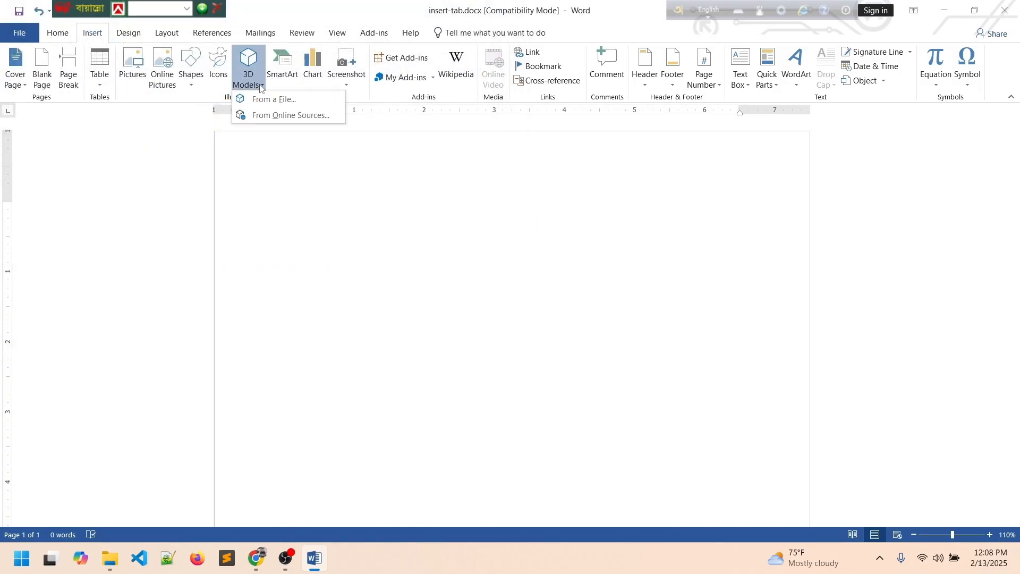
Search online 3D models for 'computer' and insert the desktop tower model.
click(277, 116)
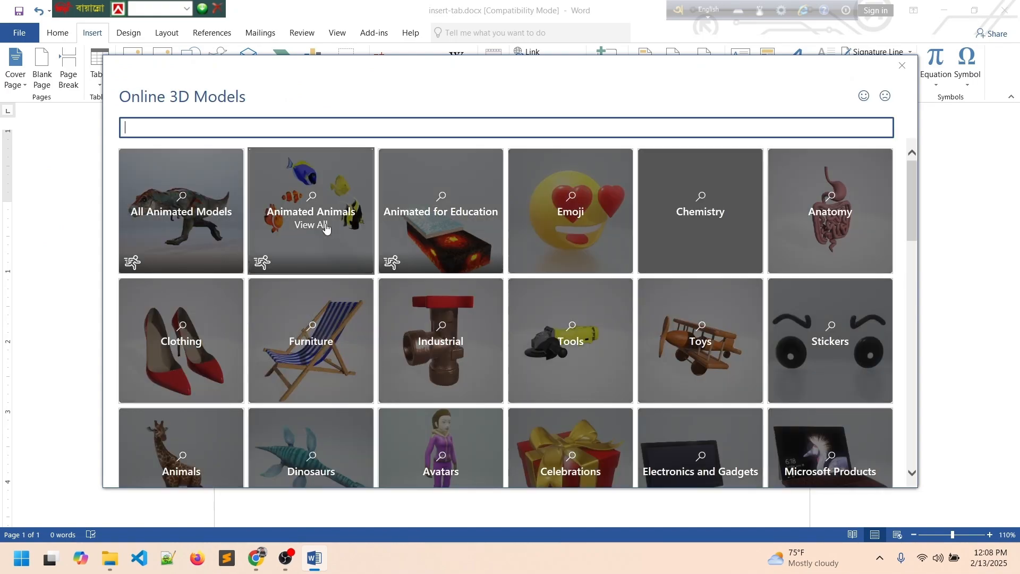
text(computer)
key(Return)
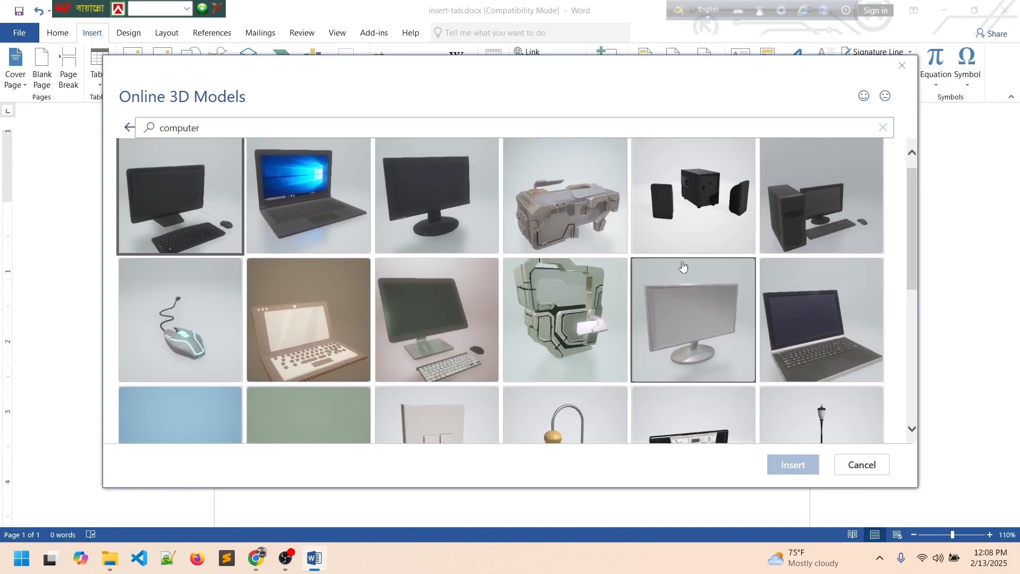
click(797, 238)
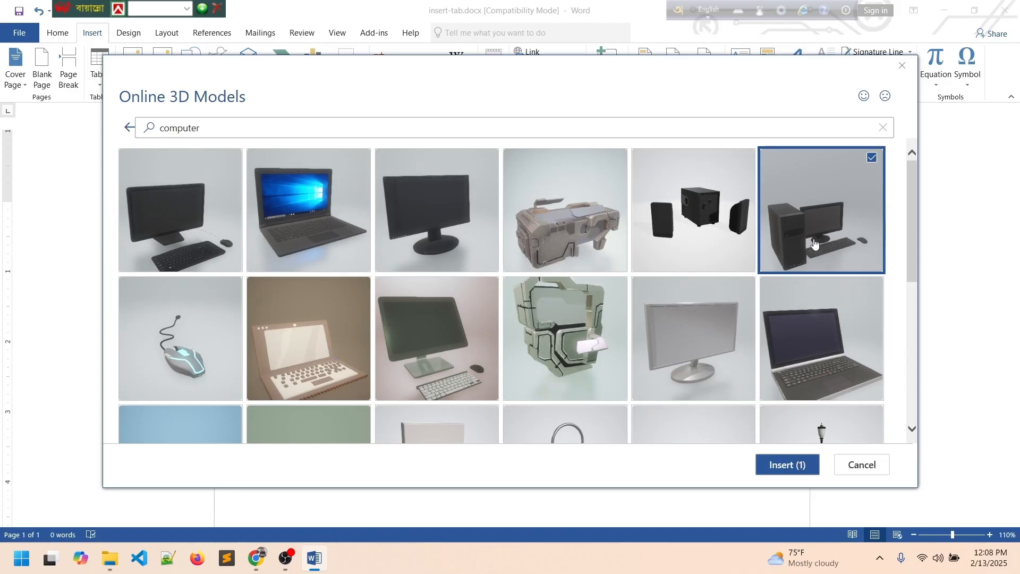
click(786, 465)
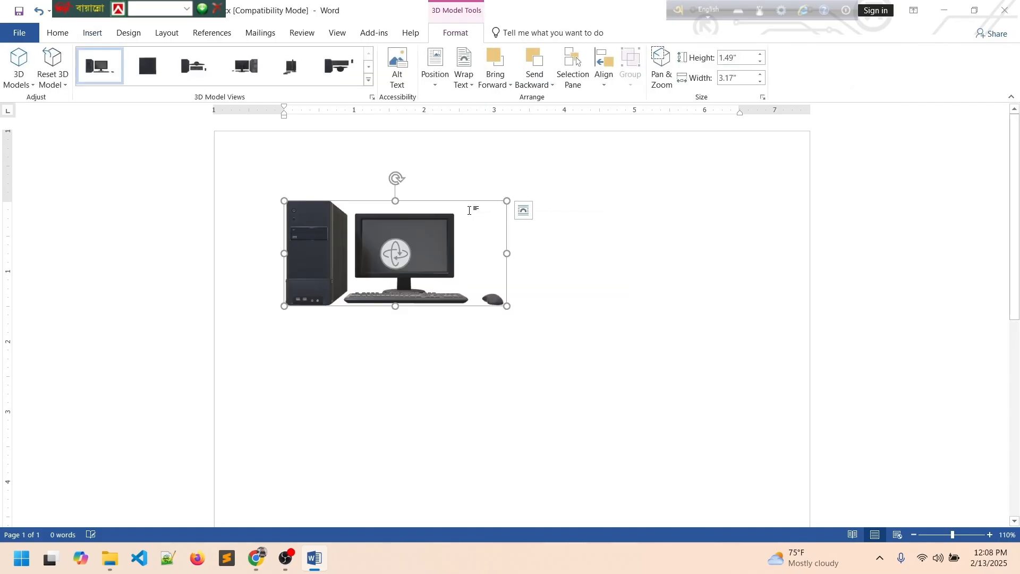
Enlarge the 3D computer model and shift it slightly on the page.
drag(507, 307, 621, 392)
click(733, 298)
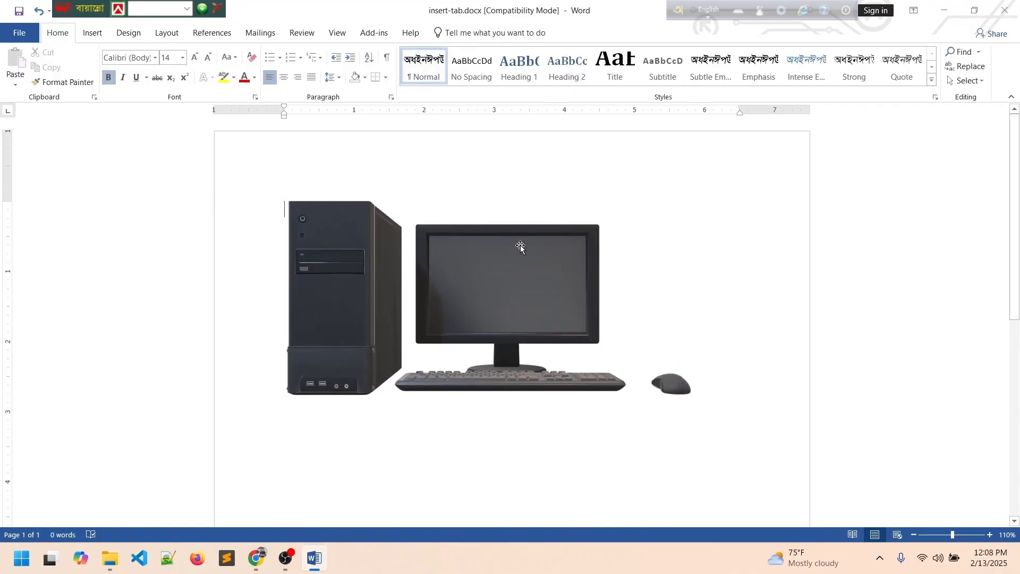
click(516, 302)
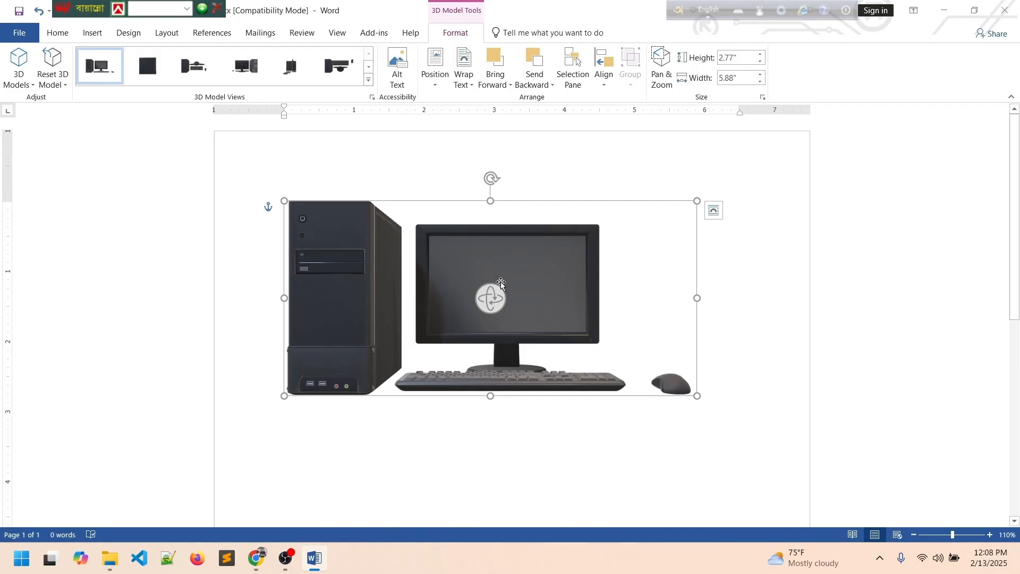
click(571, 170)
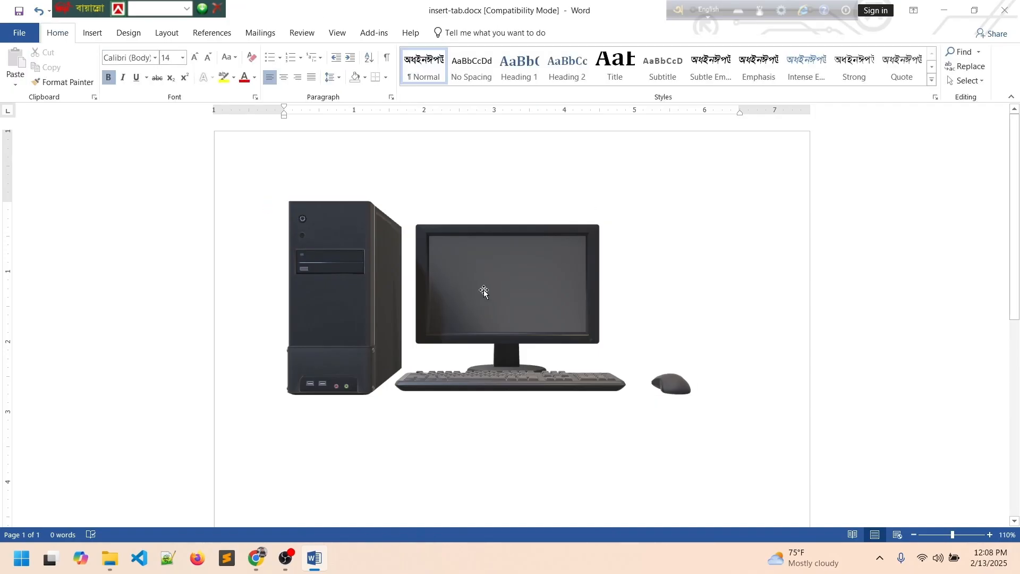
click(484, 289)
mouse_move(510, 280)
mouse_down()
mouse_move(441, 296)
mouse_move(525, 275)
mouse_up()
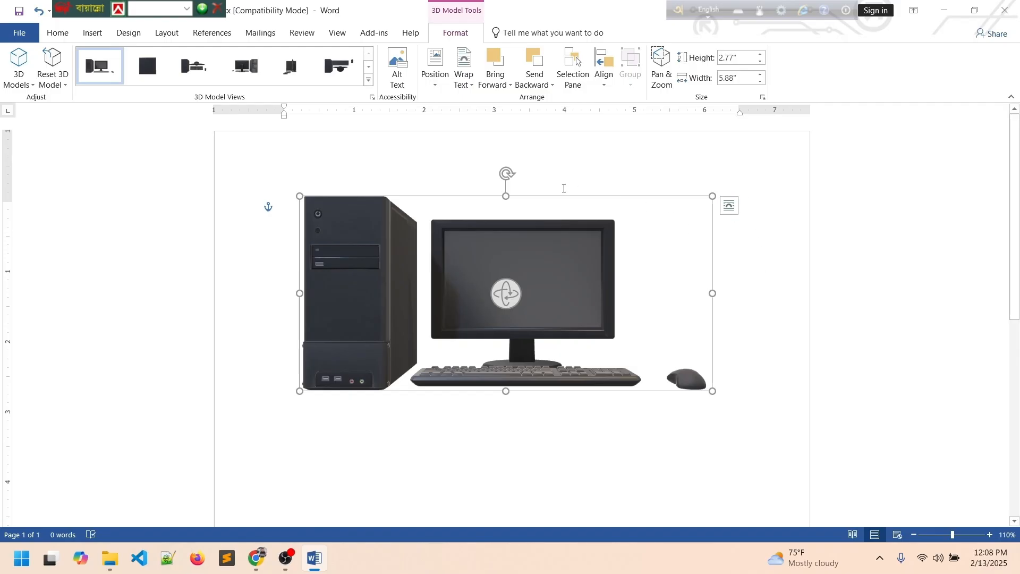
Tilt the model's frame clockwise, nudge it, then rotate it partly back.
drag(509, 173, 535, 176)
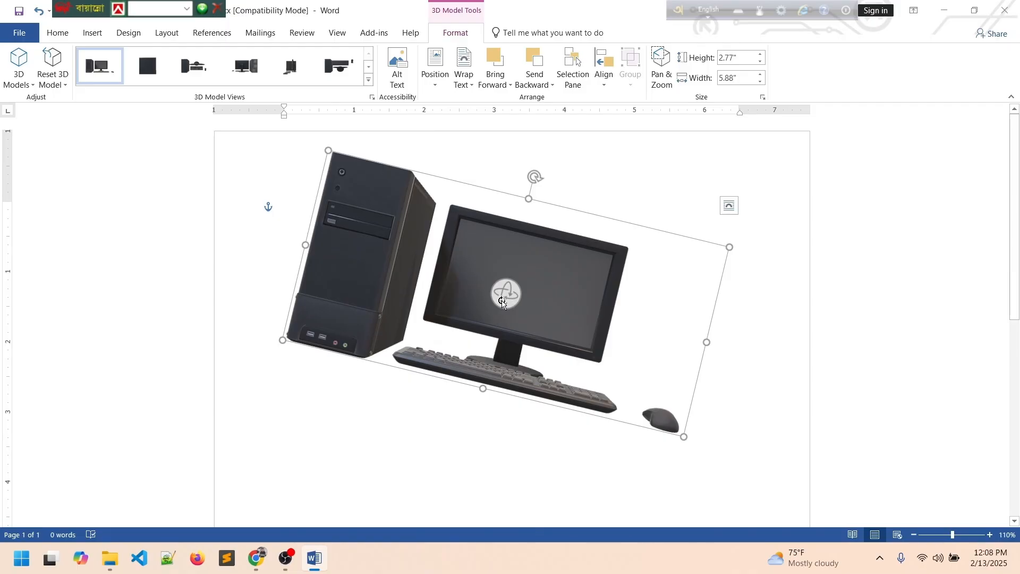
click(474, 397)
mouse_move(507, 319)
mouse_down()
mouse_move(457, 322)
mouse_move(495, 333)
mouse_up()
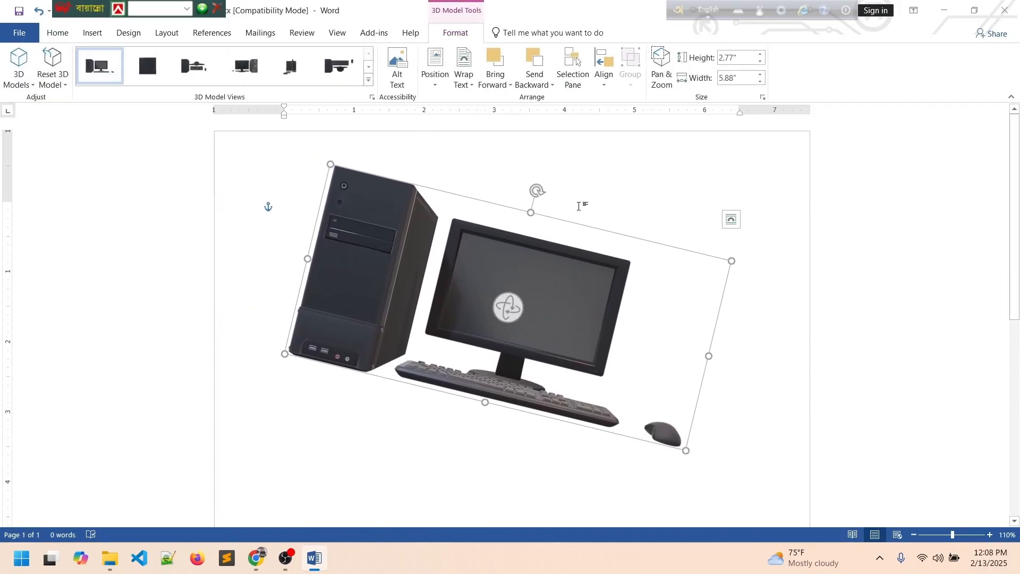
drag(542, 192, 523, 187)
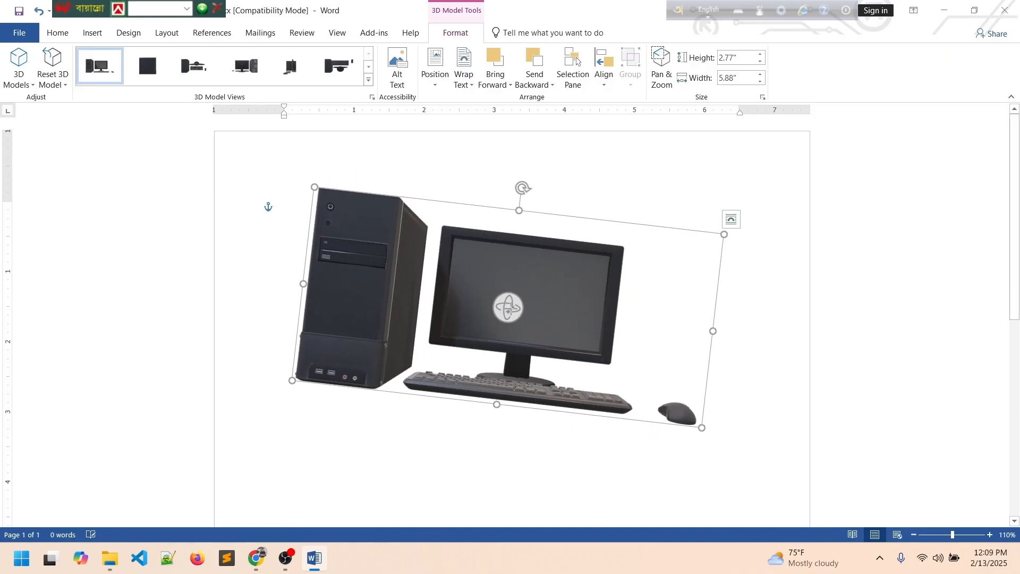
Spin the model in 3D, try the preset views, and settle on the view from above.
drag(512, 310, 519, 249)
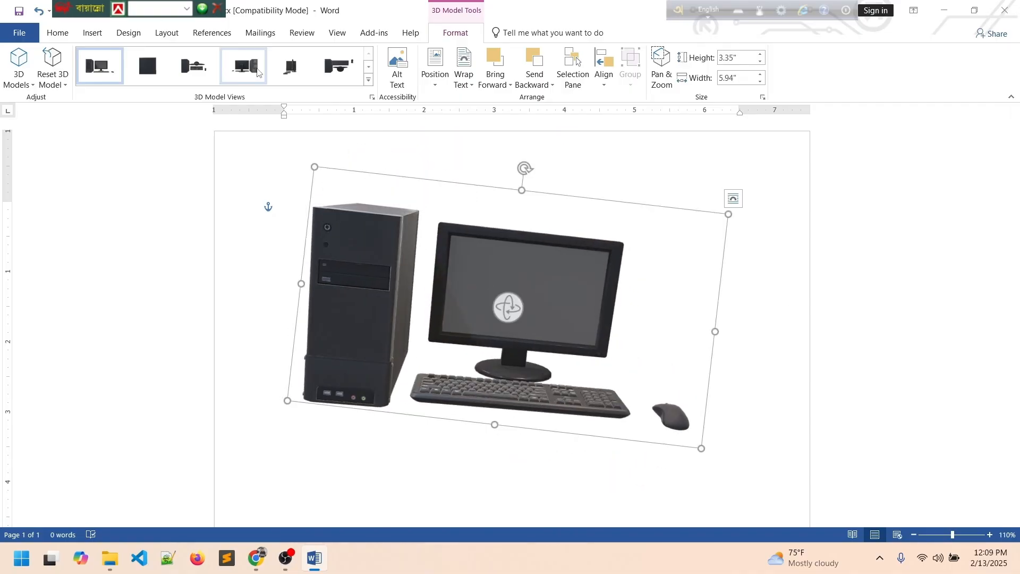
click(253, 69)
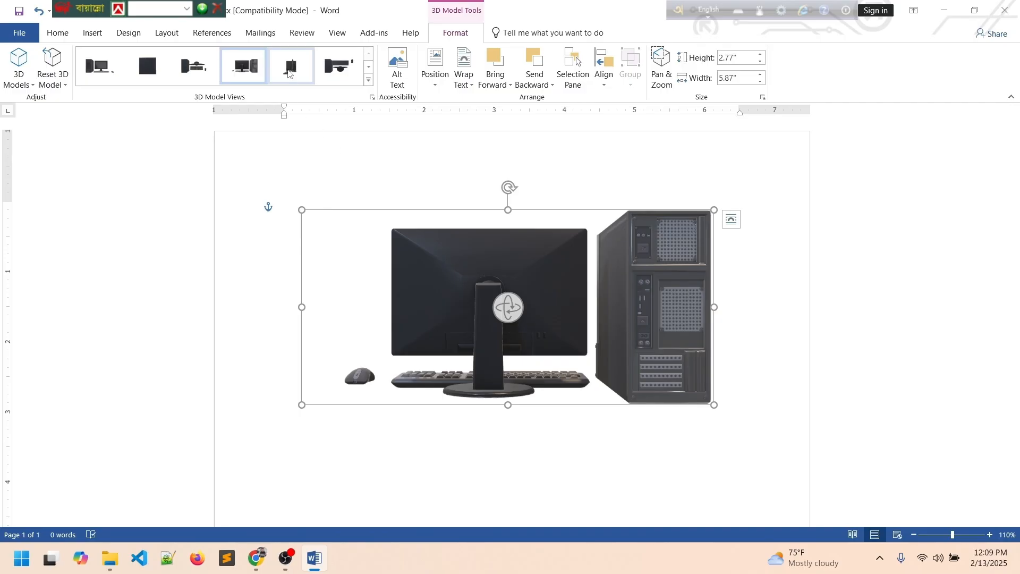
click(291, 67)
click(329, 69)
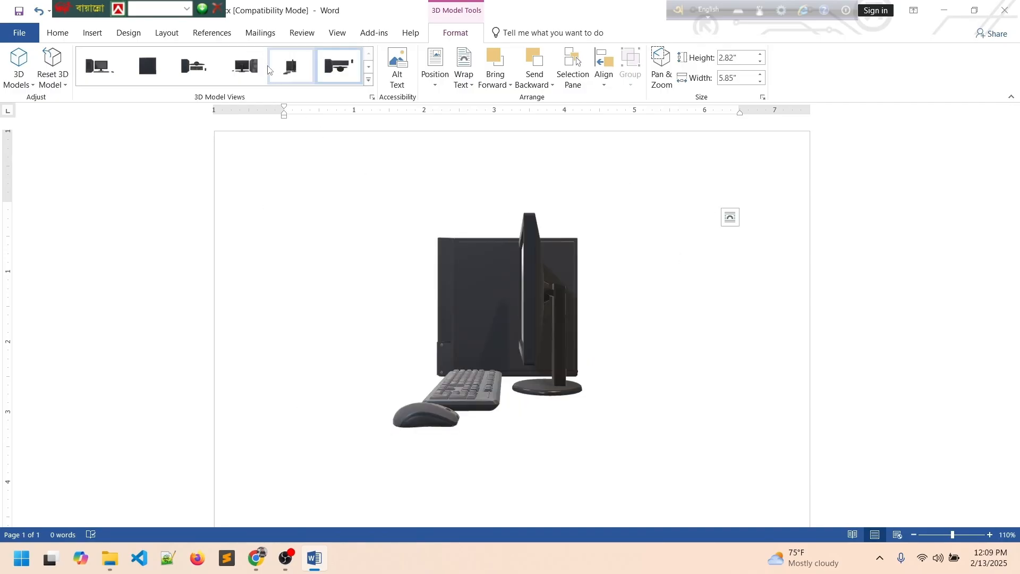
click(94, 66)
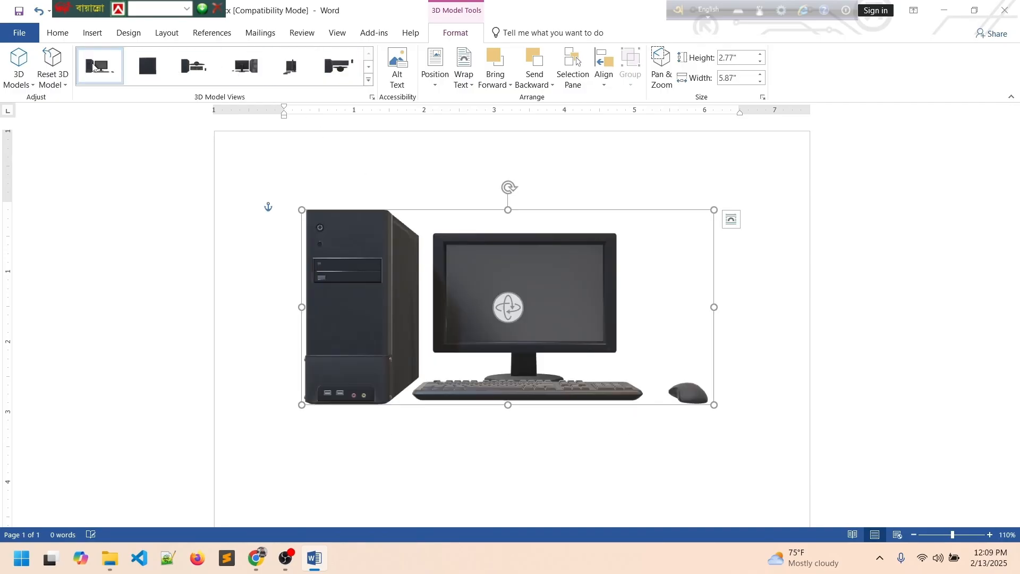
click(147, 67)
click(193, 69)
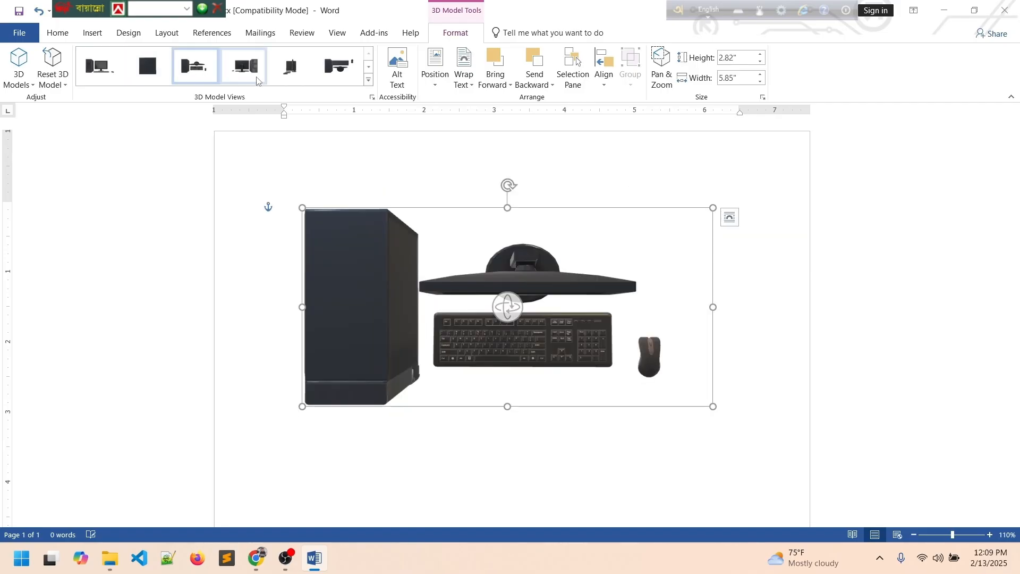
Deselect the 3D computer model, then select it again.
click(449, 262)
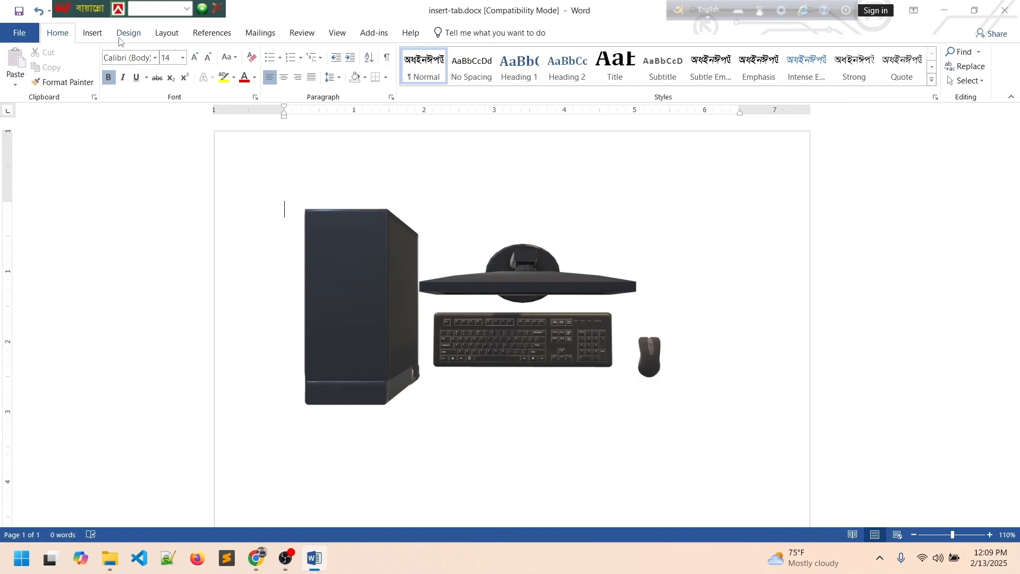
click(91, 33)
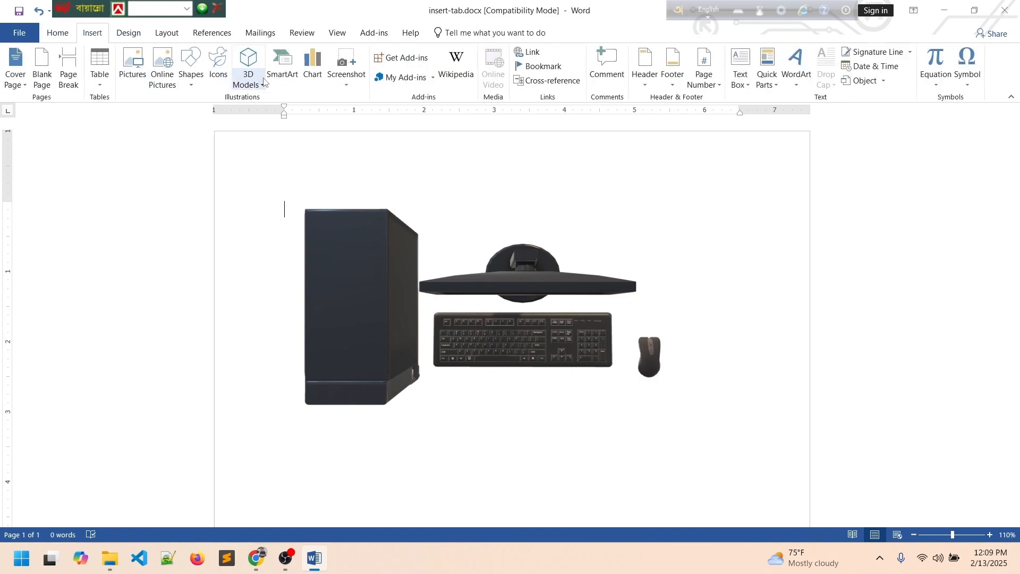
click(374, 255)
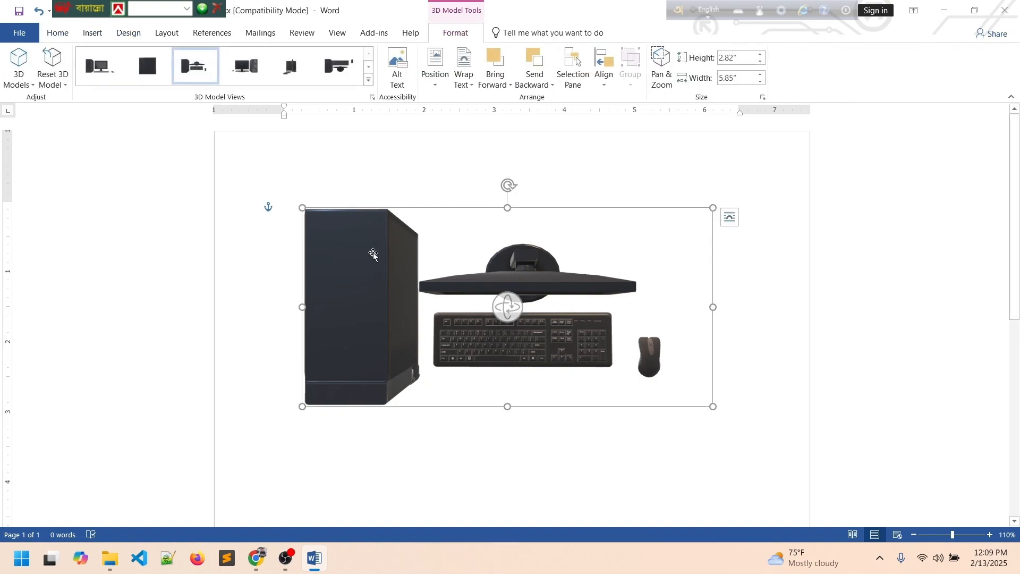
Delete the 3D model and insert a Hierarchy > Table Hierarchy SmartArt graphic.
key(Delete)
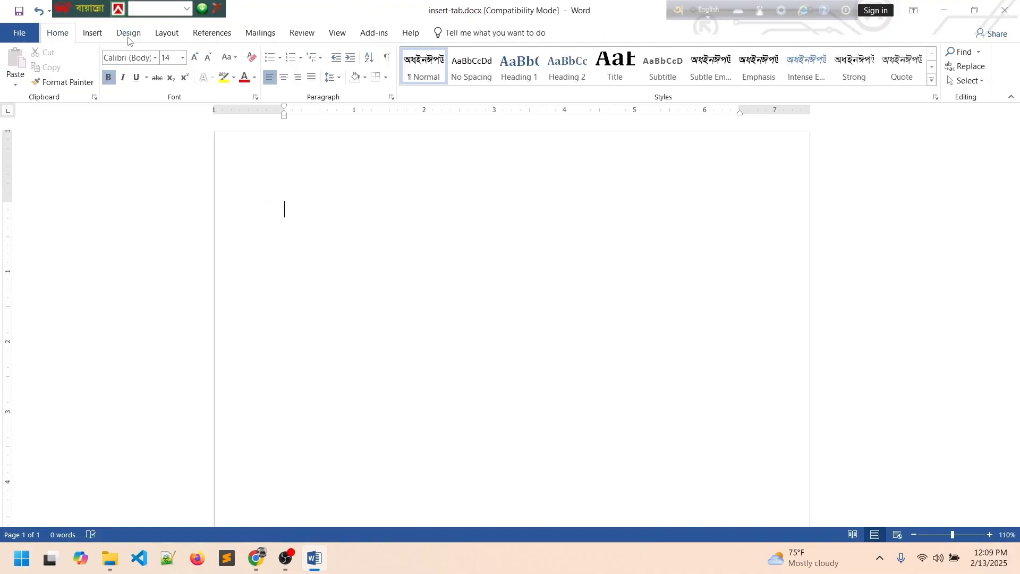
click(92, 33)
click(284, 68)
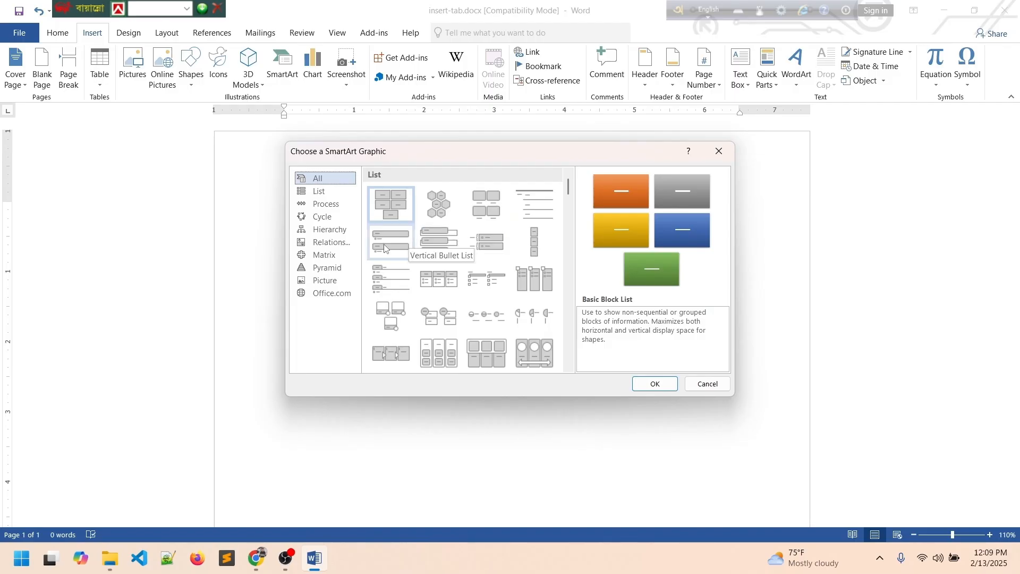
click(325, 230)
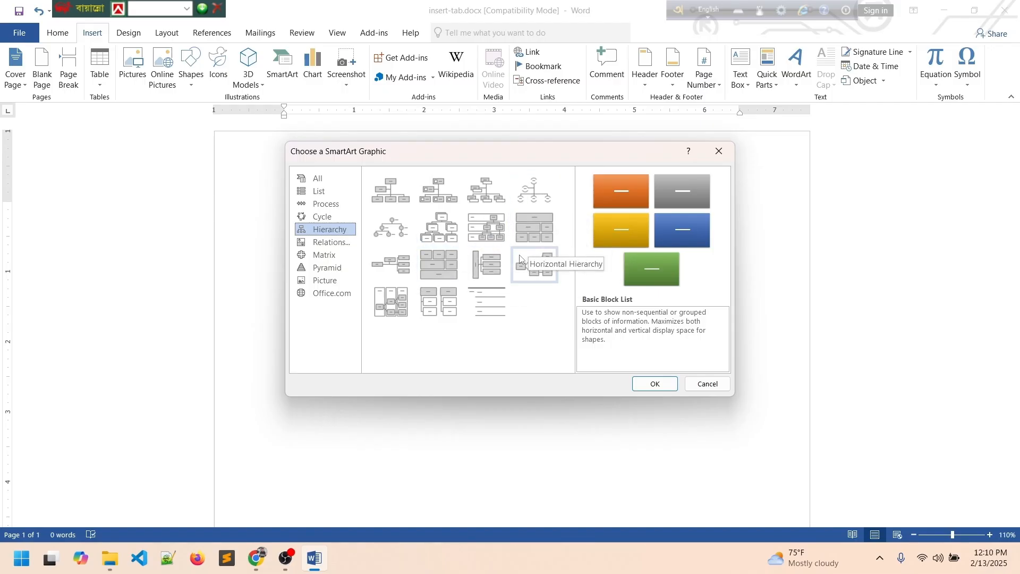
click(537, 234)
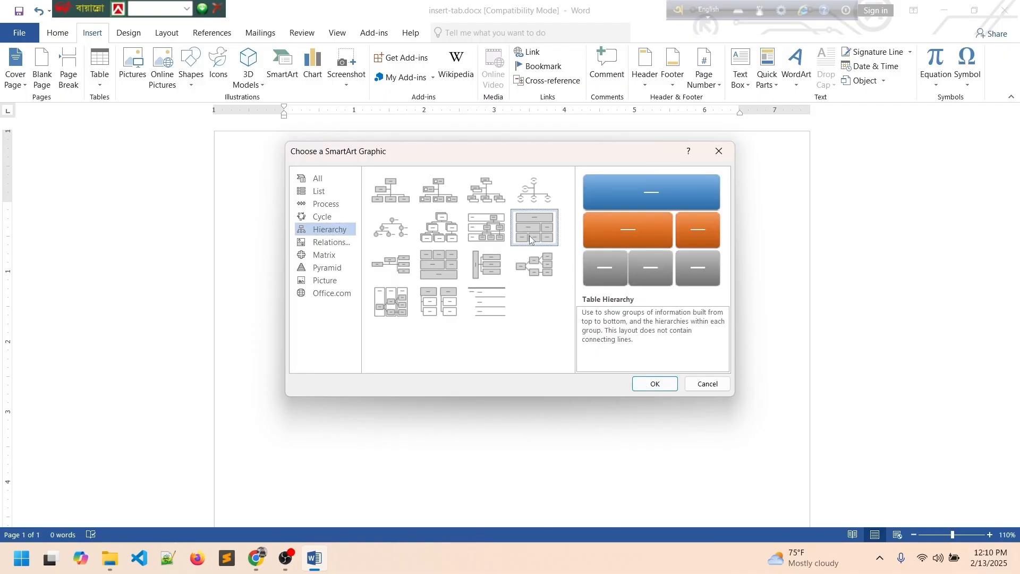
click(652, 385)
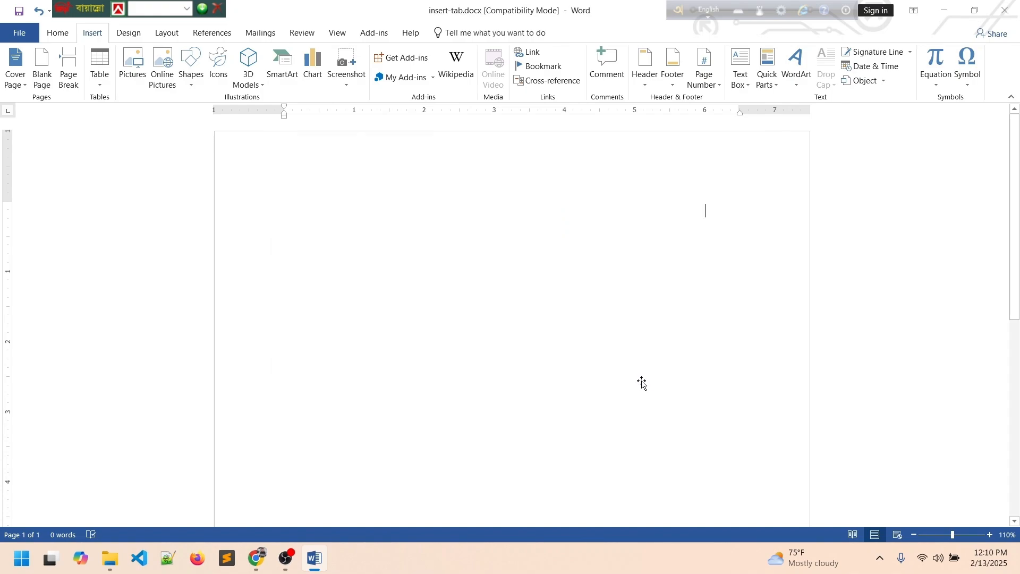
Label the top SmartArt box 'computer' and the left middle box 'input'.
click(524, 250)
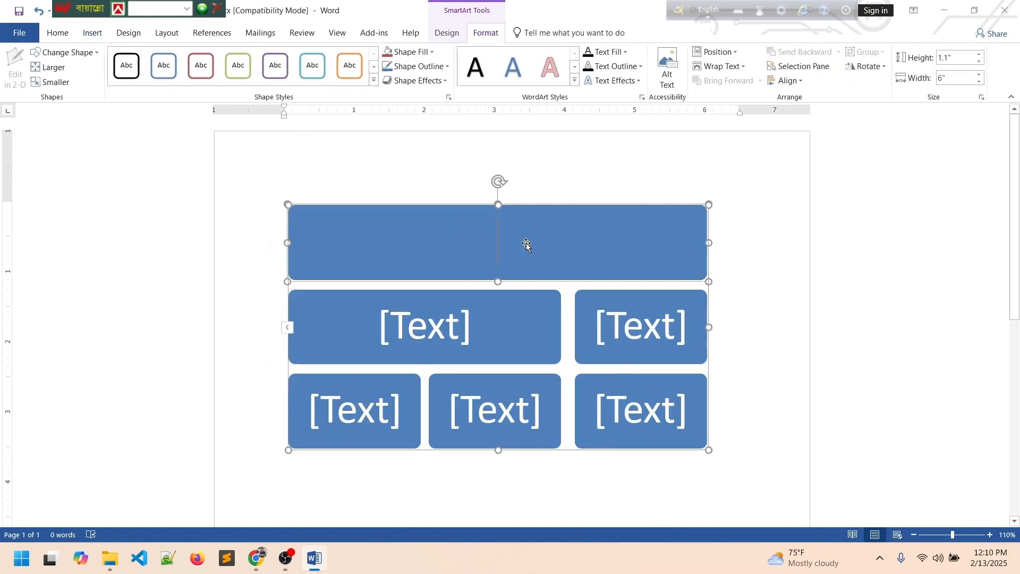
text(fdf)
key(BackSpace)
key(BackSpace)
key(BackSpace)
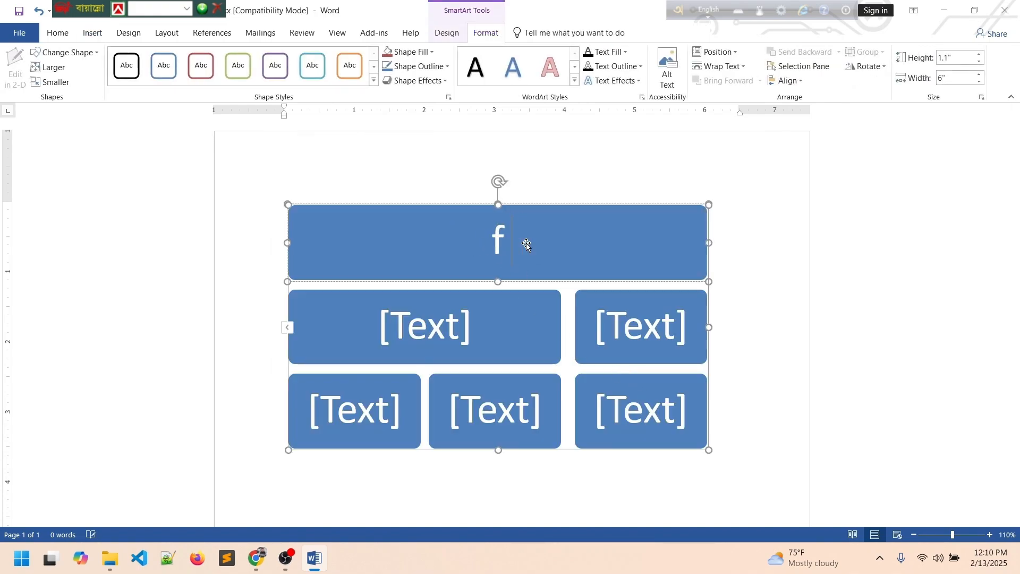
text(computer)
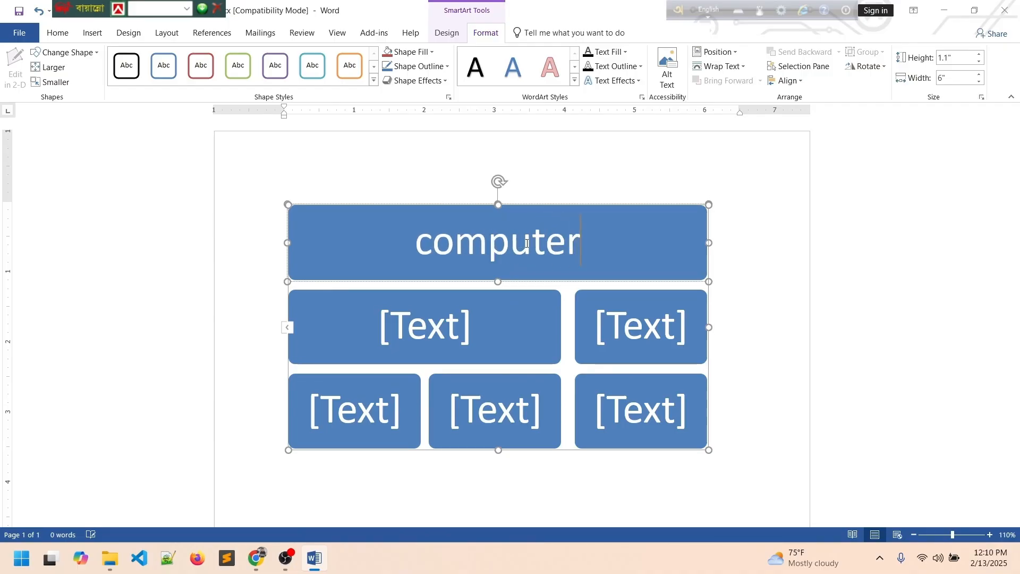
click(460, 324)
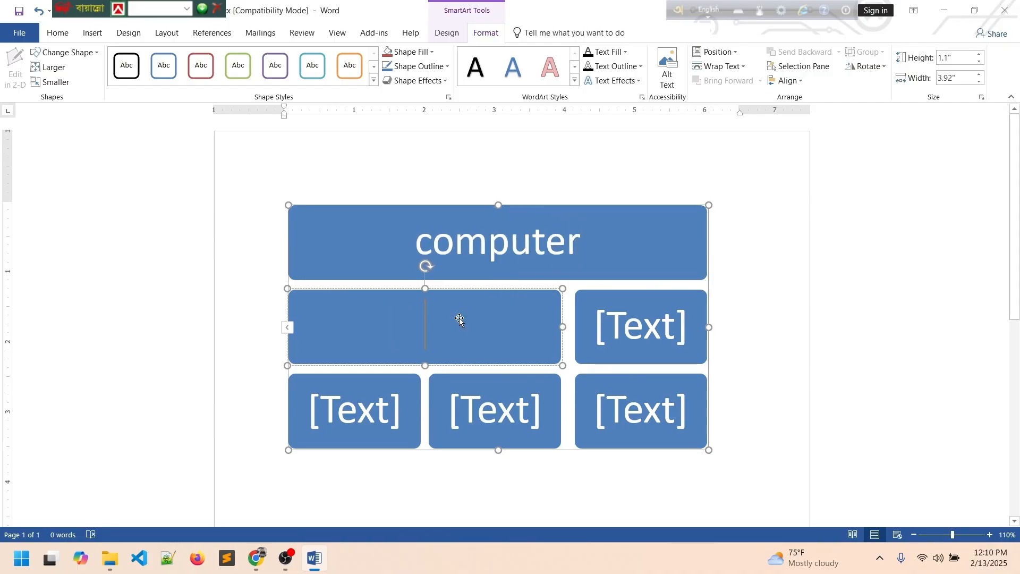
text(input)
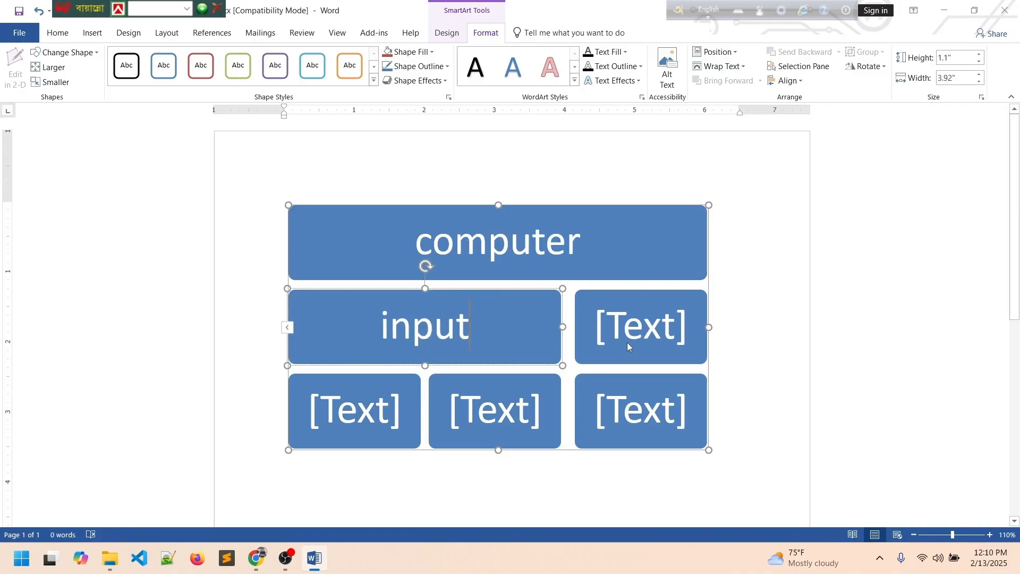
Enter 'cpu' in the right middle box, replacing the mistyped letters.
click(646, 326)
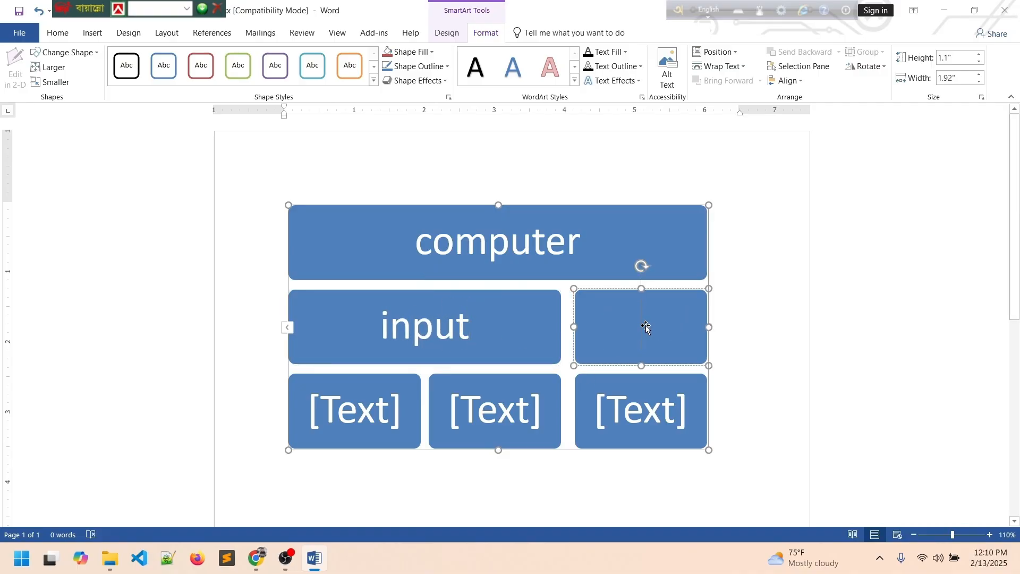
text(po)
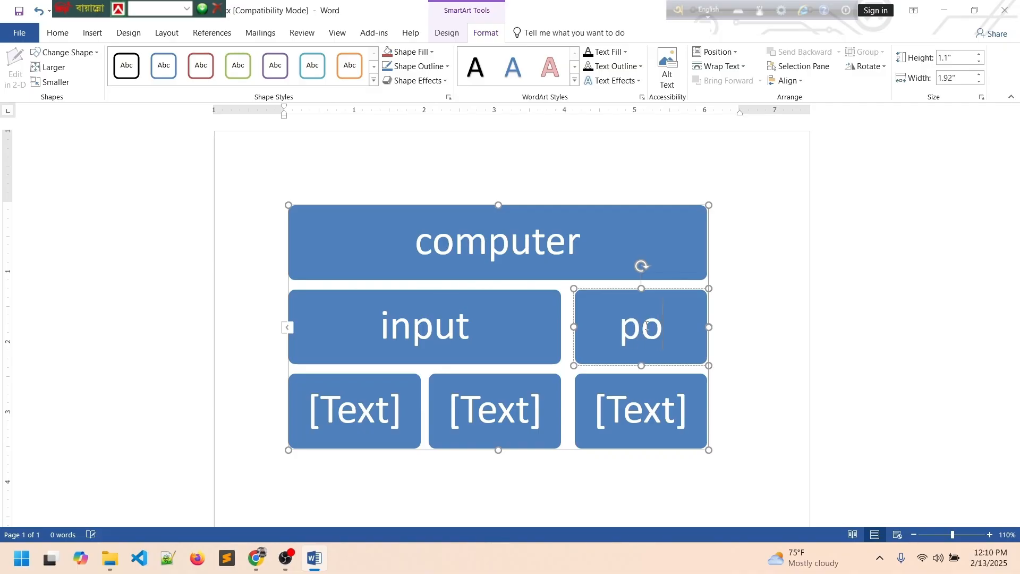
key(BackSpace)
text(roce)
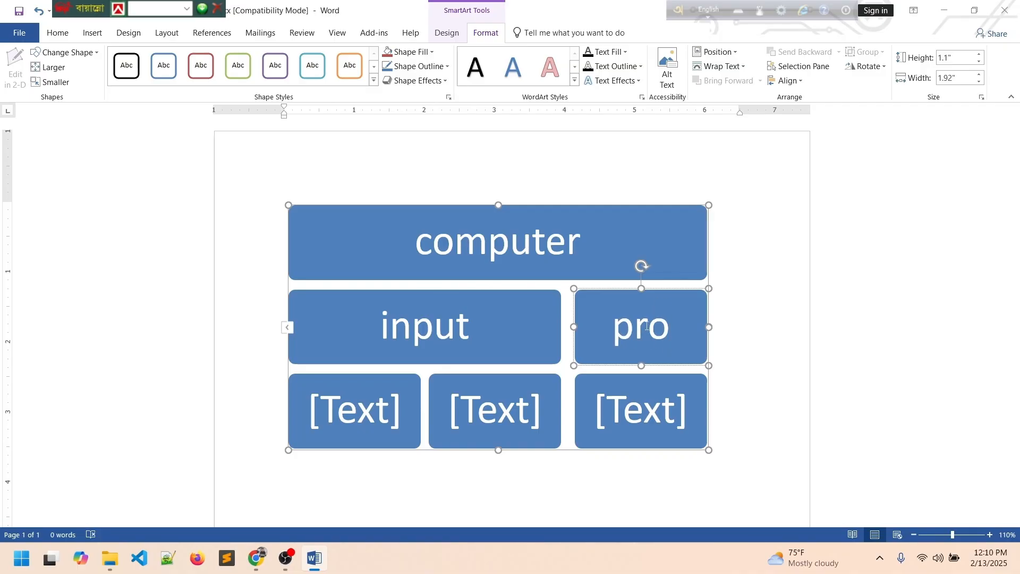
key(BackSpace)
key(BackSpace)
key(BackSpace)
key(BackSpace)
key(BackSpace)
text(cpu)
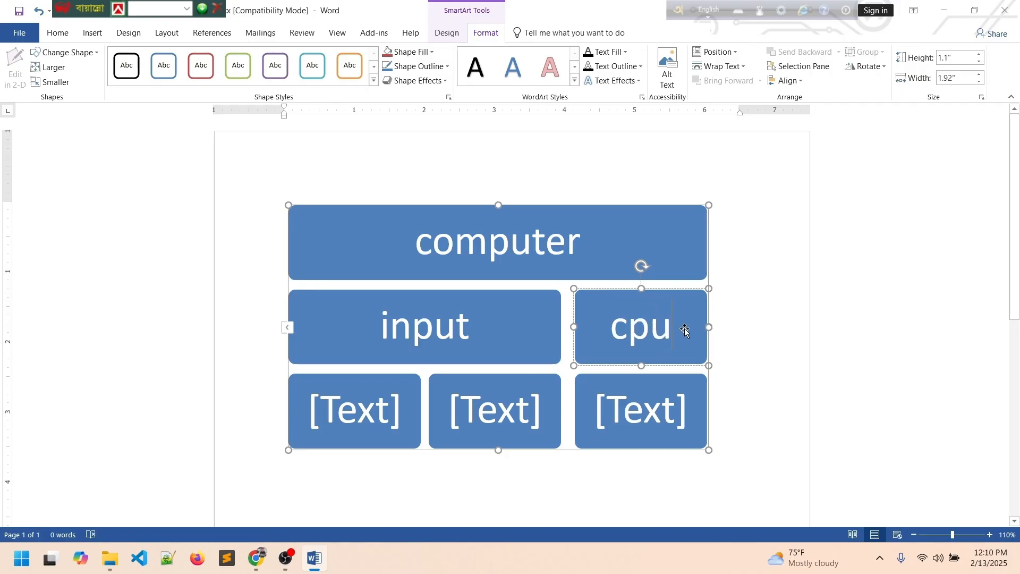
click(479, 330)
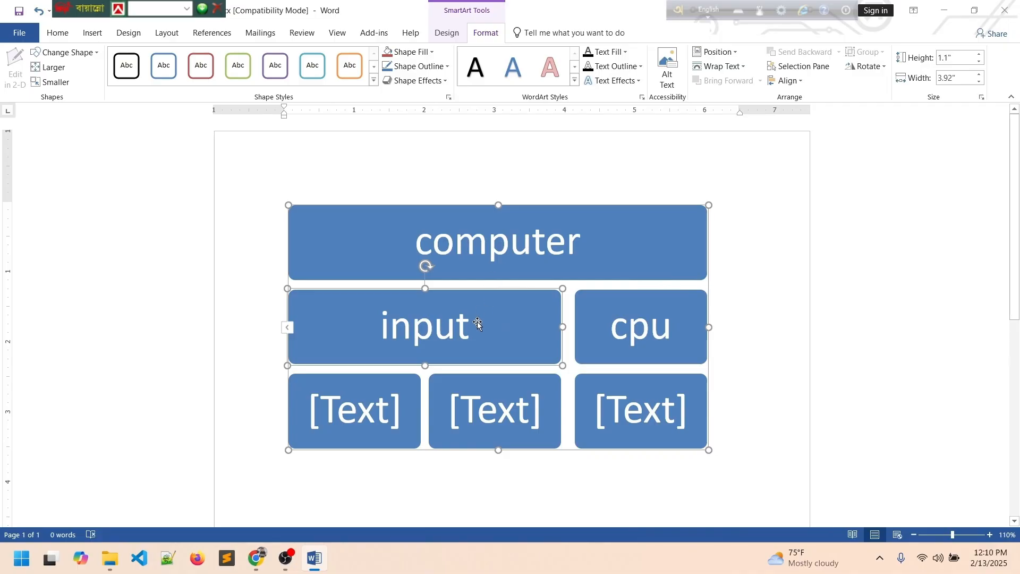
click(644, 333)
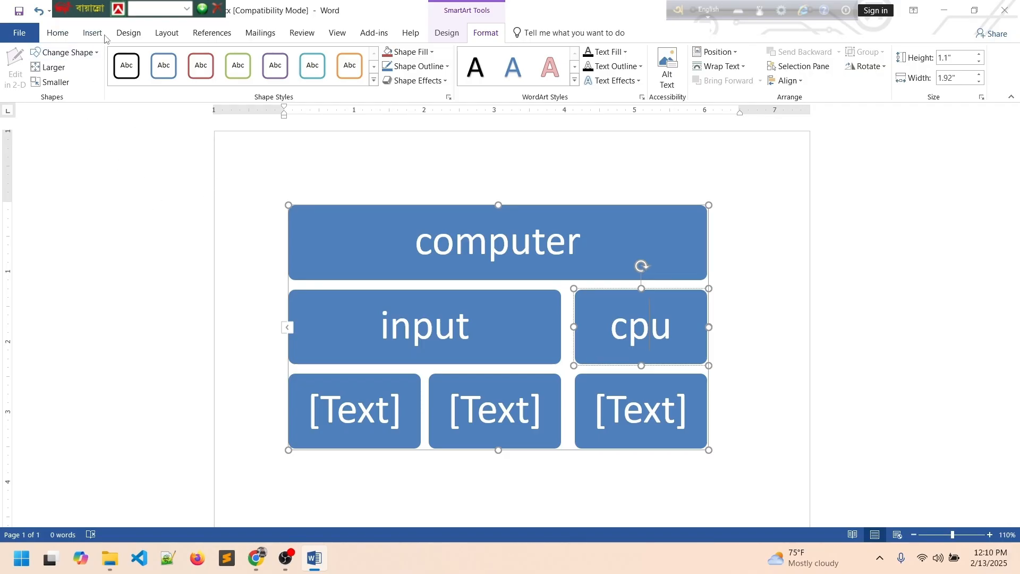
click(91, 53)
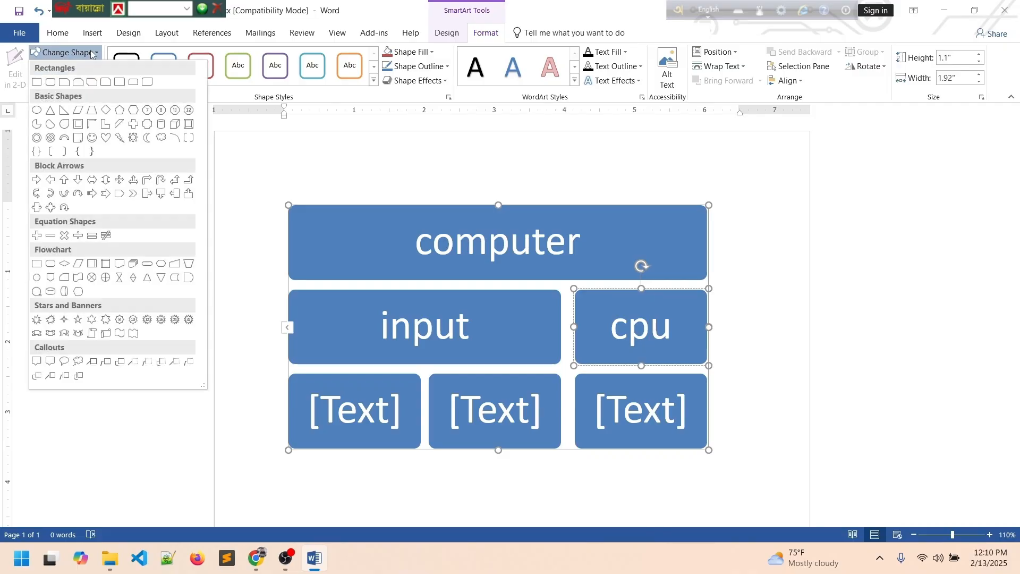
click(91, 53)
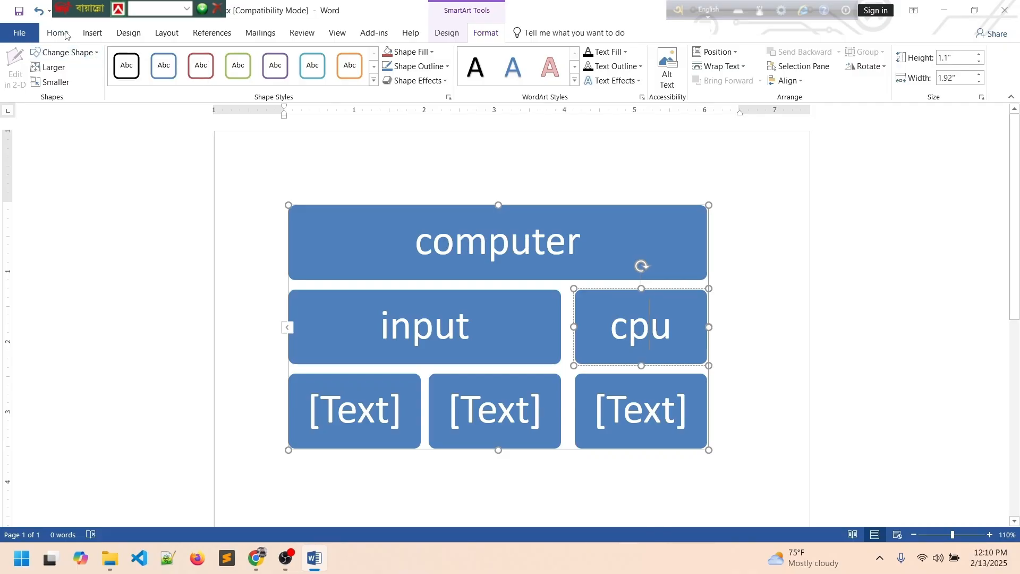
click(97, 35)
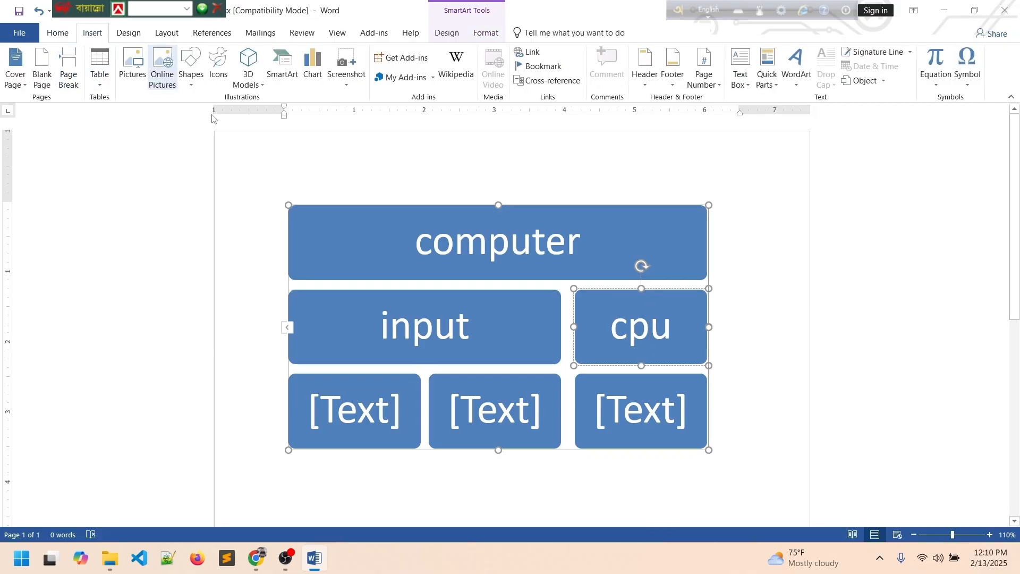
click(648, 346)
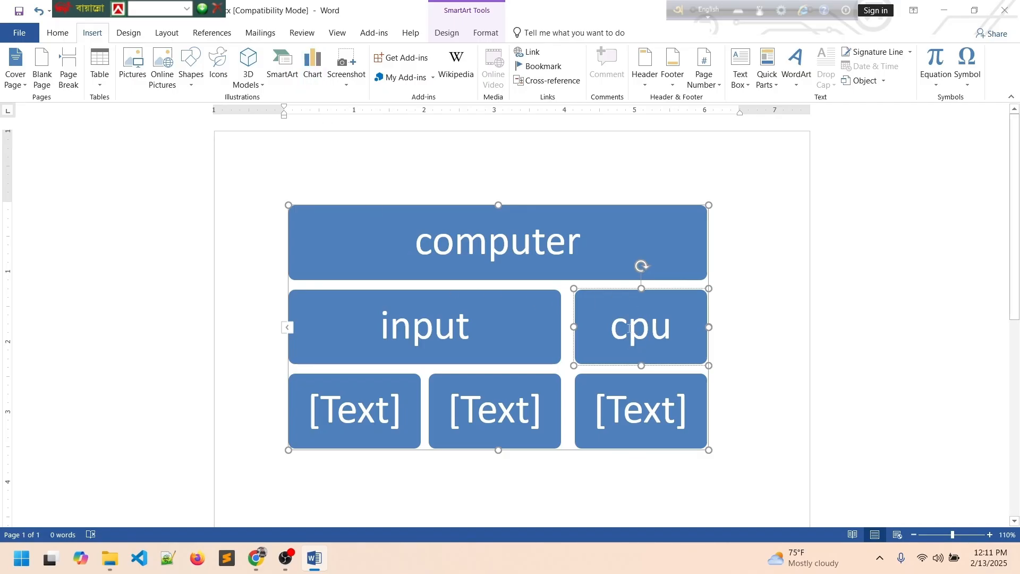
click(61, 35)
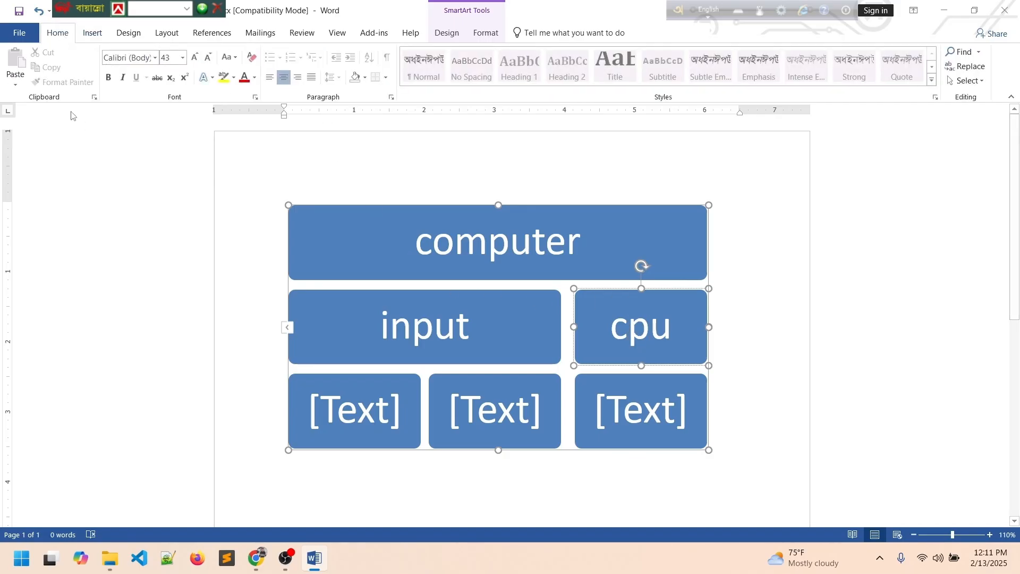
click(600, 256)
click(608, 336)
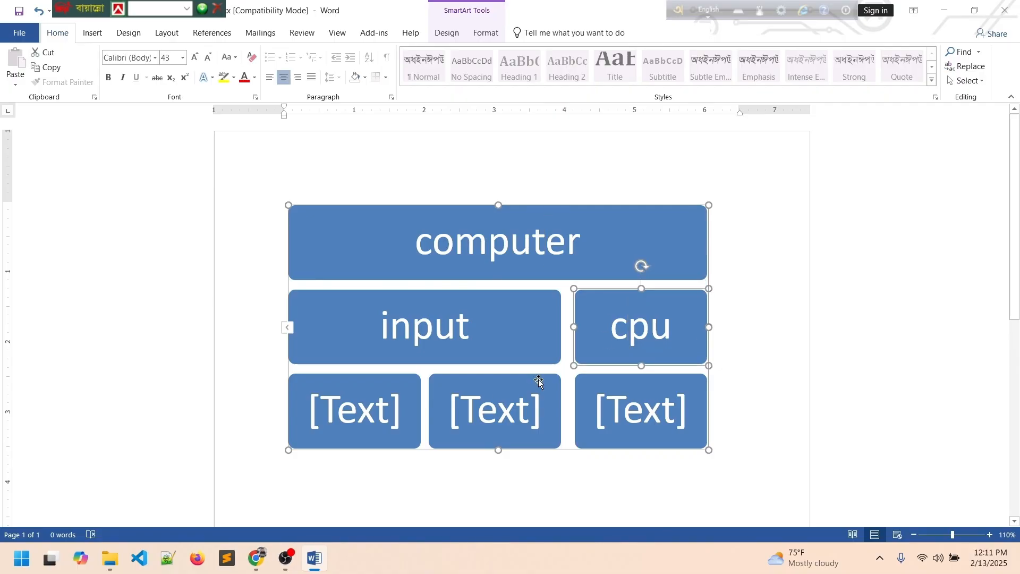
click(347, 416)
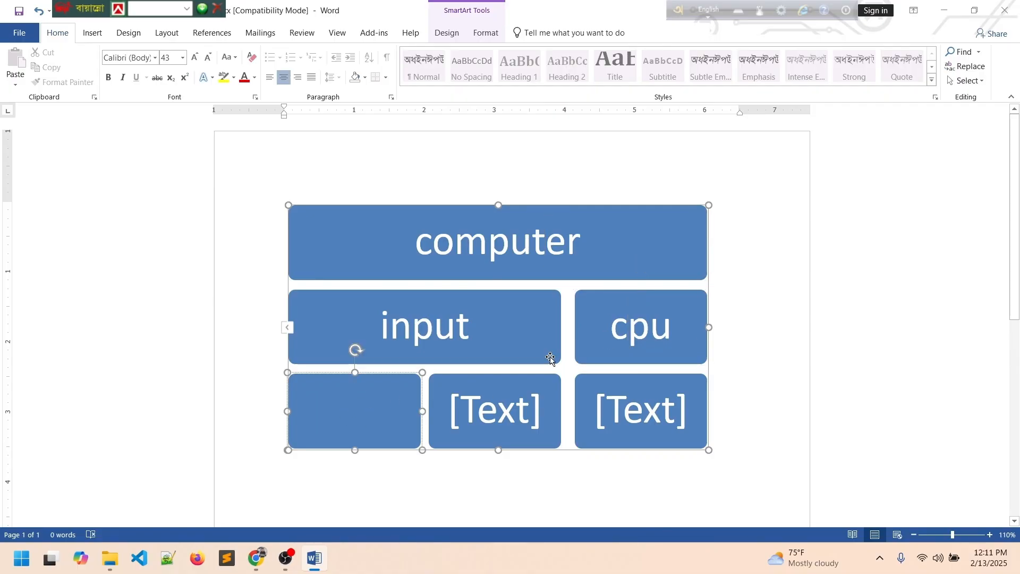
click(624, 326)
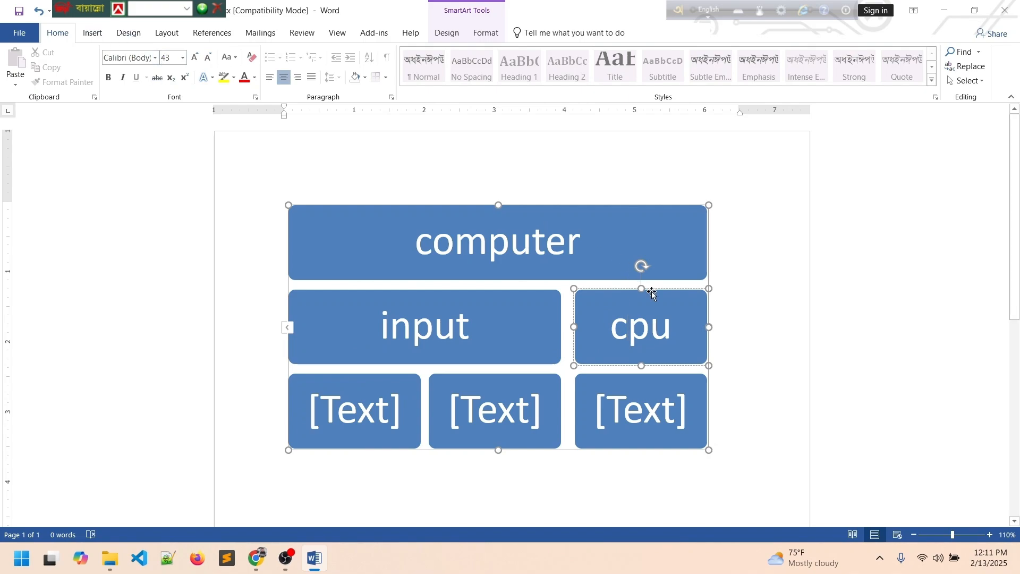
Add a shape after 'cpu' in the middle row and type 'output' into it.
right_click(658, 315)
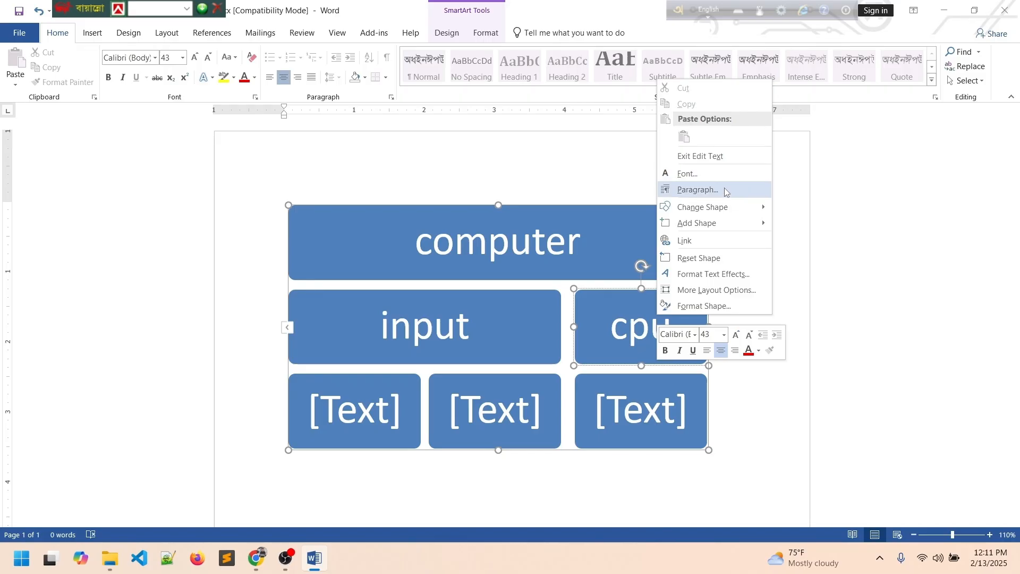
mouse_move(738, 230)
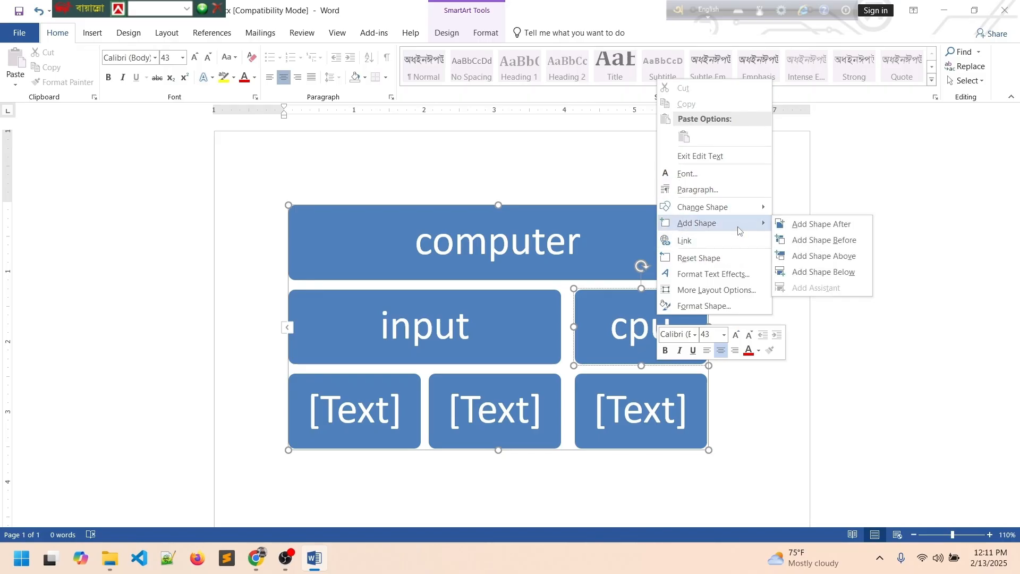
click(614, 338)
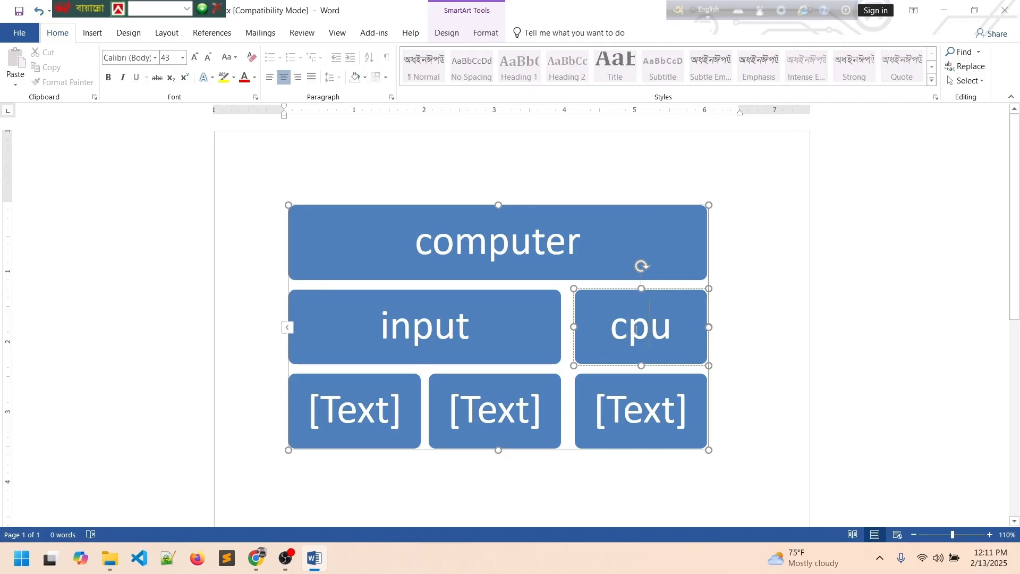
right_click(633, 321)
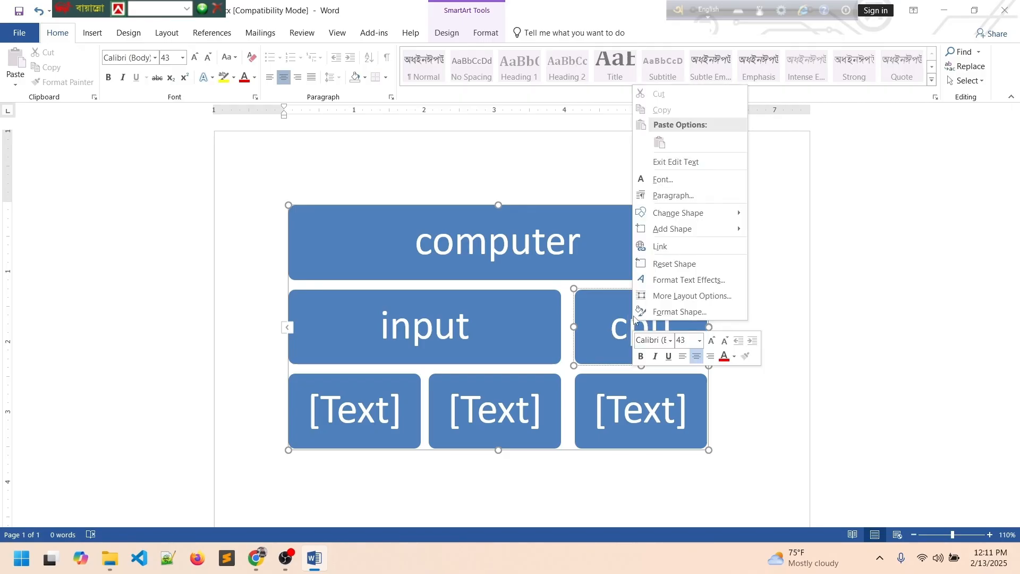
mouse_move(671, 238)
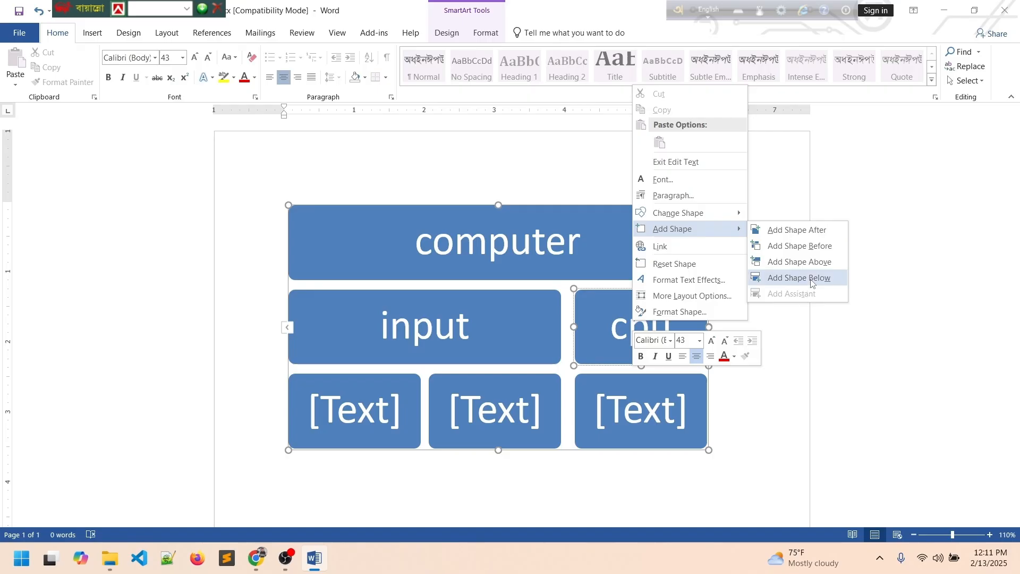
click(792, 235)
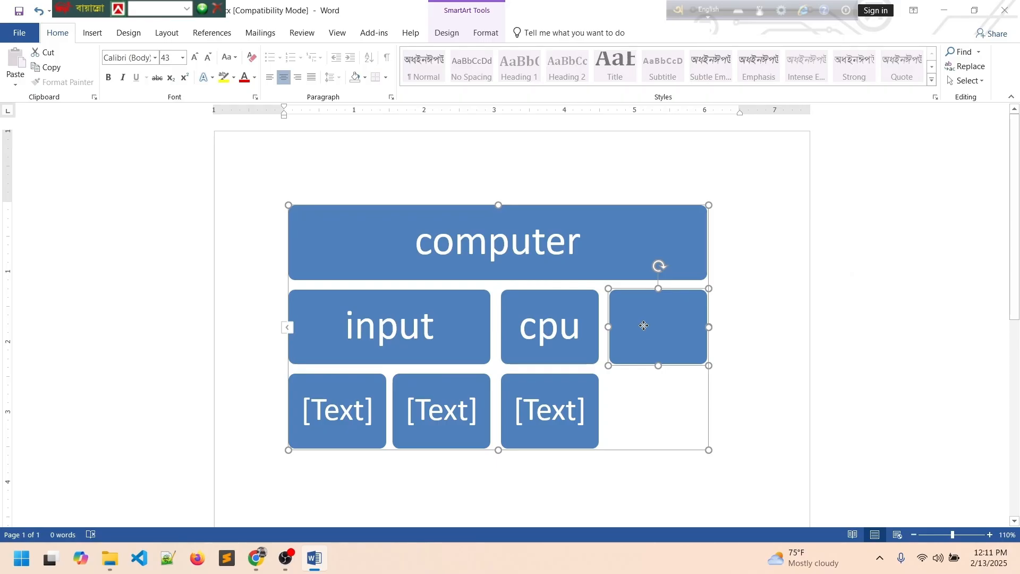
text(ou)
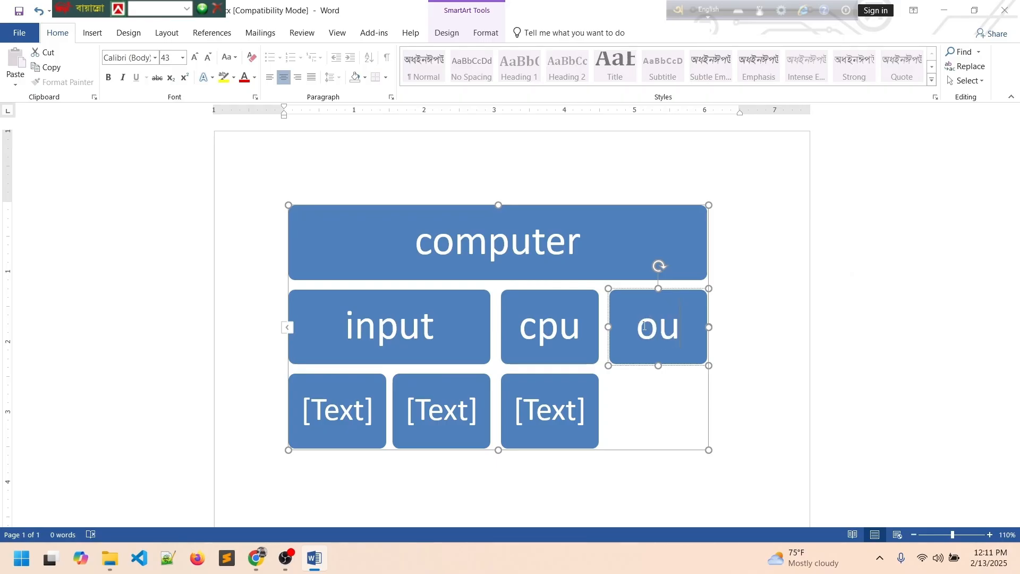
text(tp)
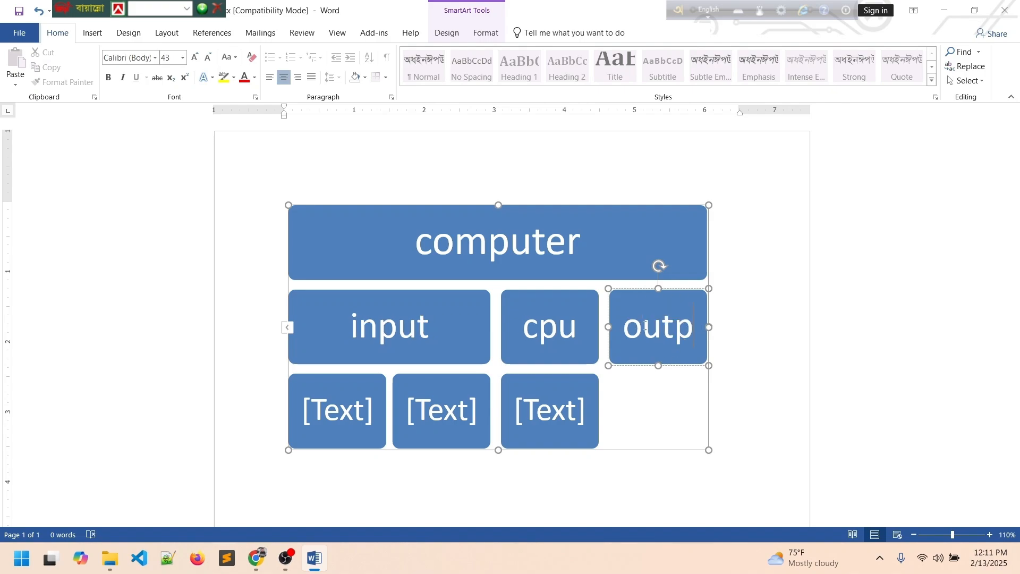
text(ut)
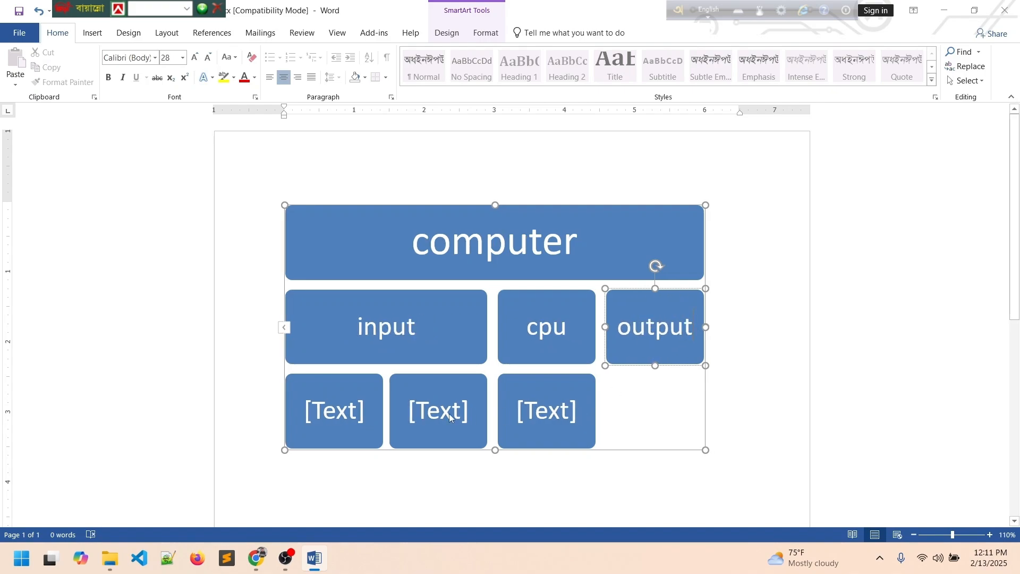
Type 'key,mouse' into the bottom-left SmartArt box.
click(394, 351)
click(349, 405)
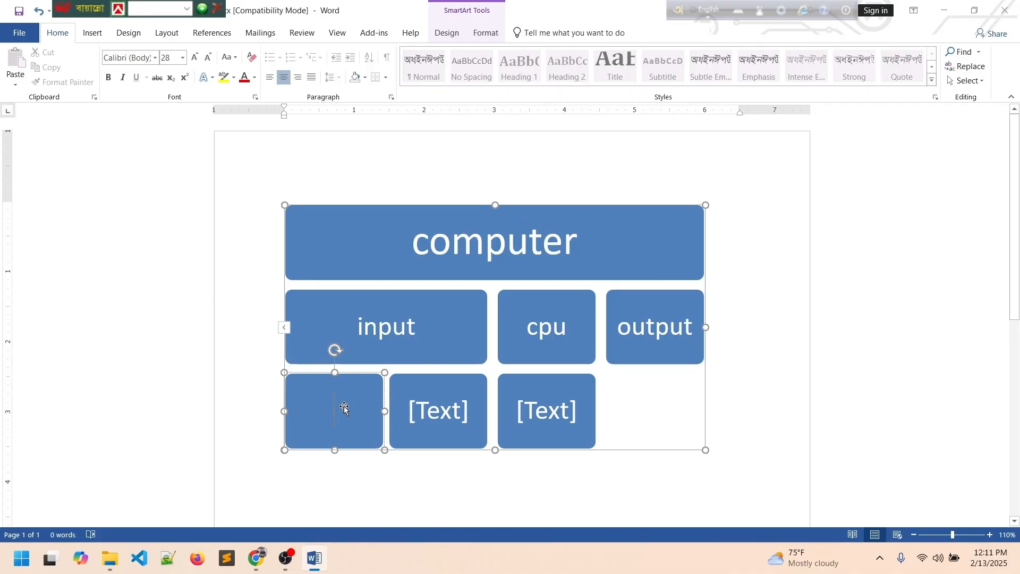
key(Escape)
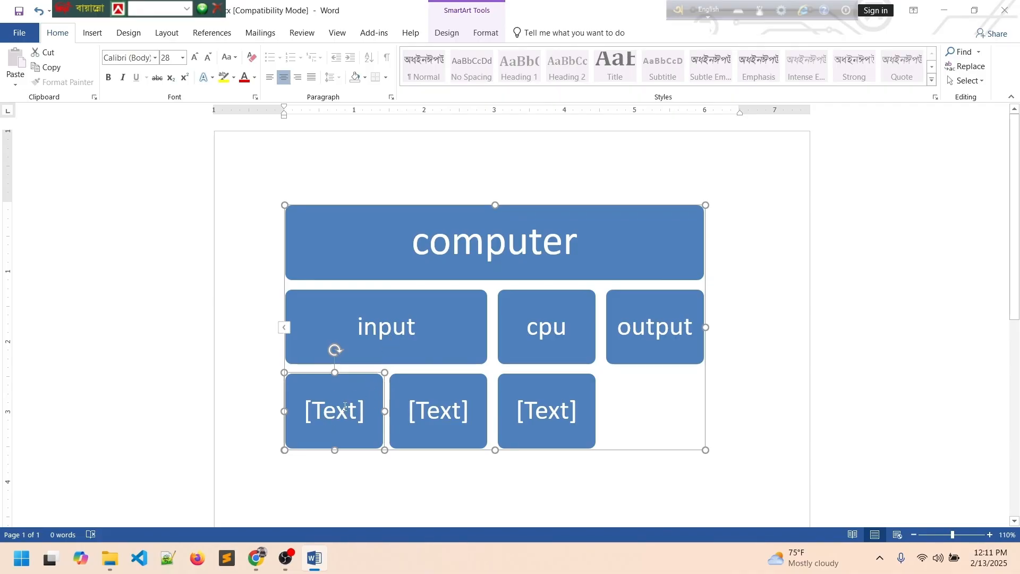
click(344, 407)
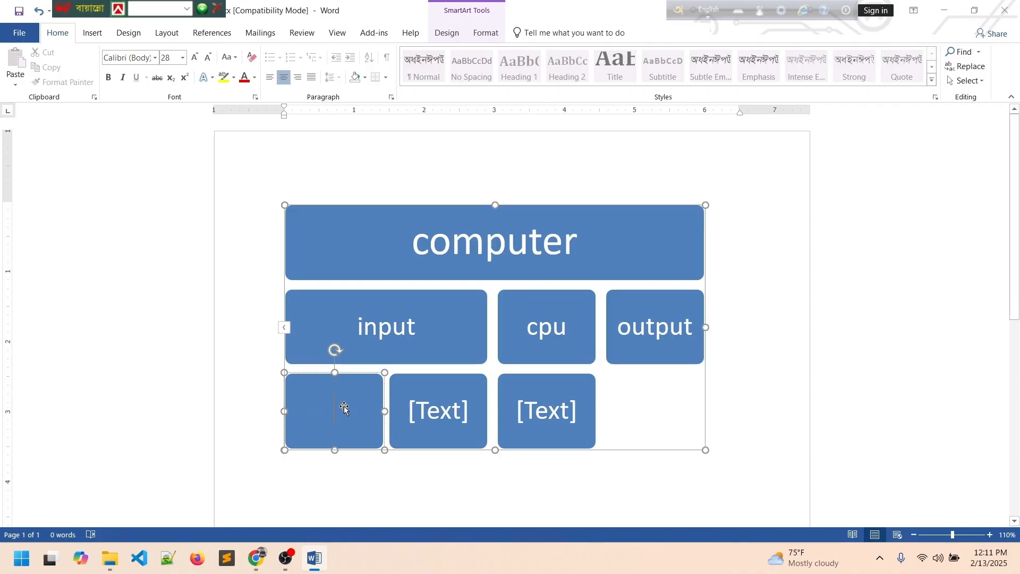
text(key,m)
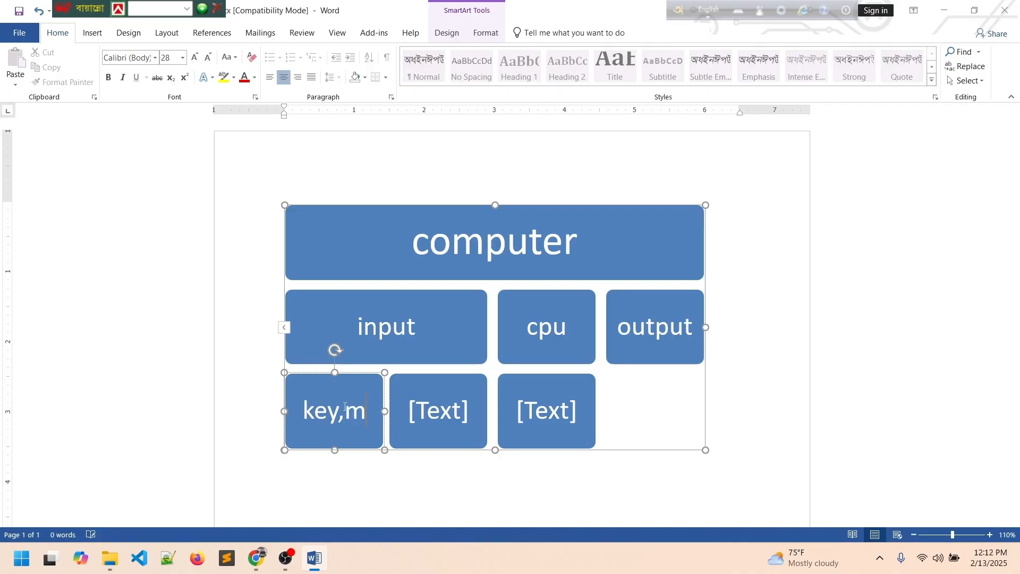
text(ouse)
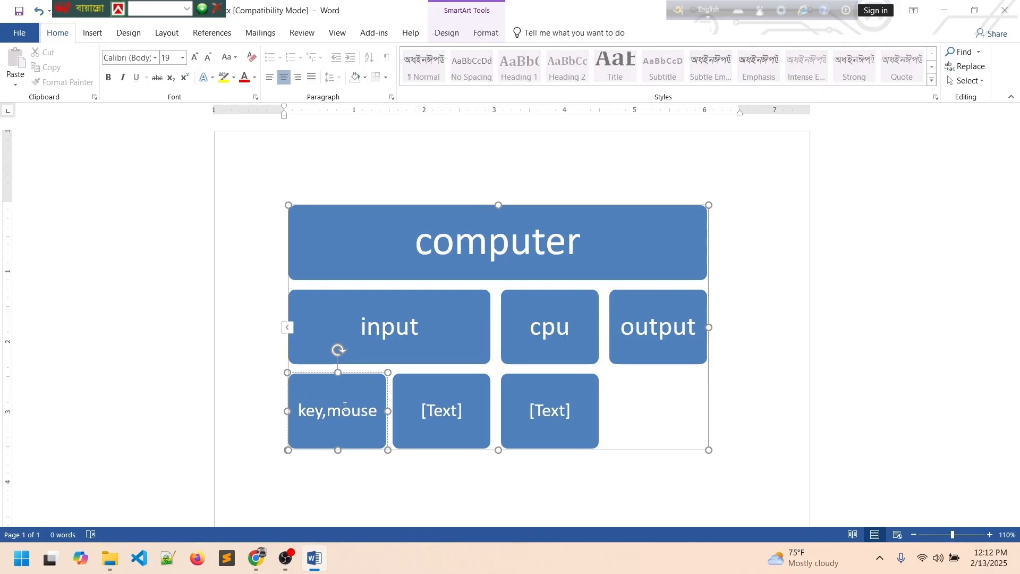
Cut 'mouse' from the bottom-left box and place it in the bottom-middle box.
click(449, 410)
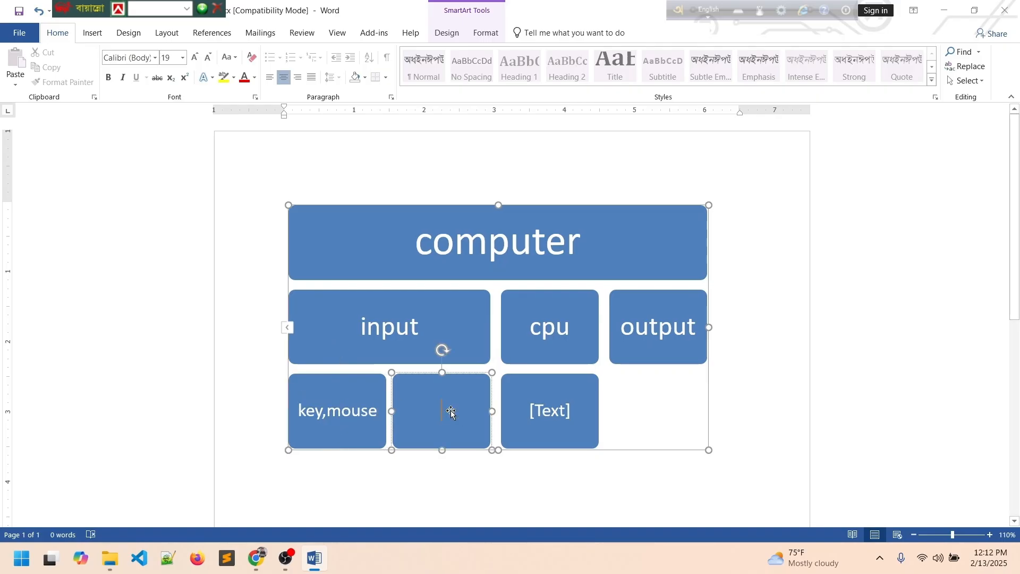
click(370, 412)
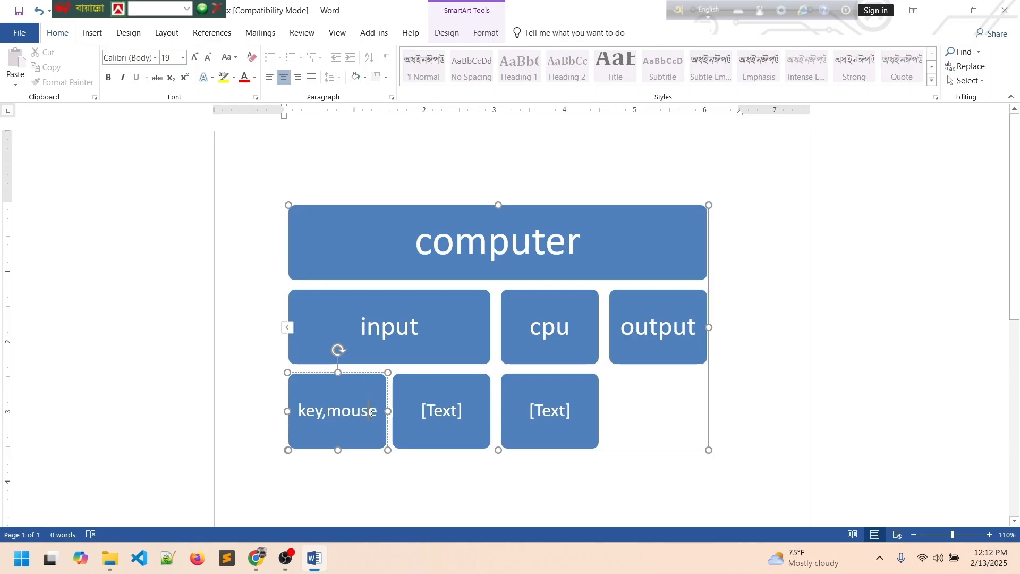
click(446, 411)
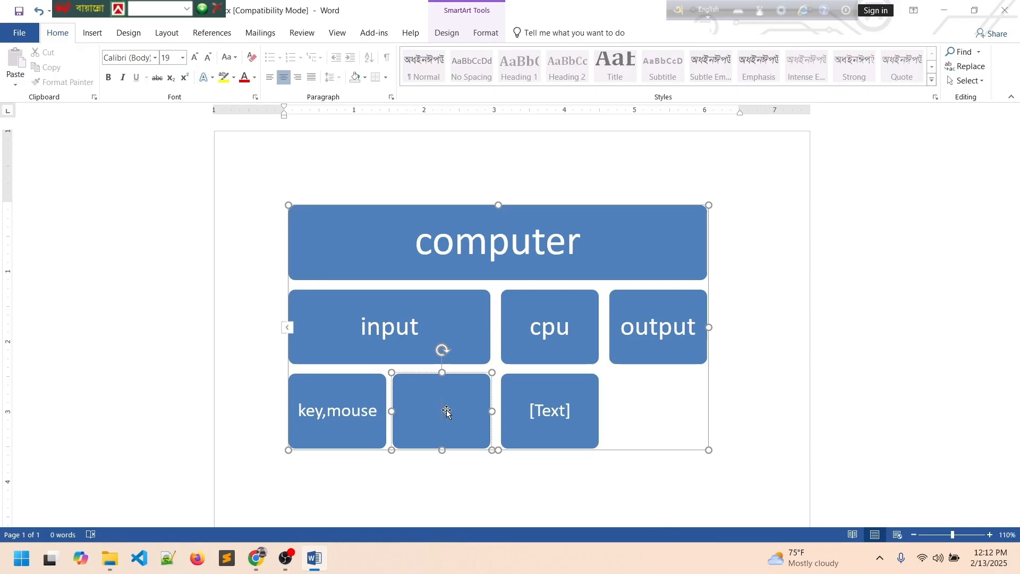
click(359, 410)
double_click(360, 411)
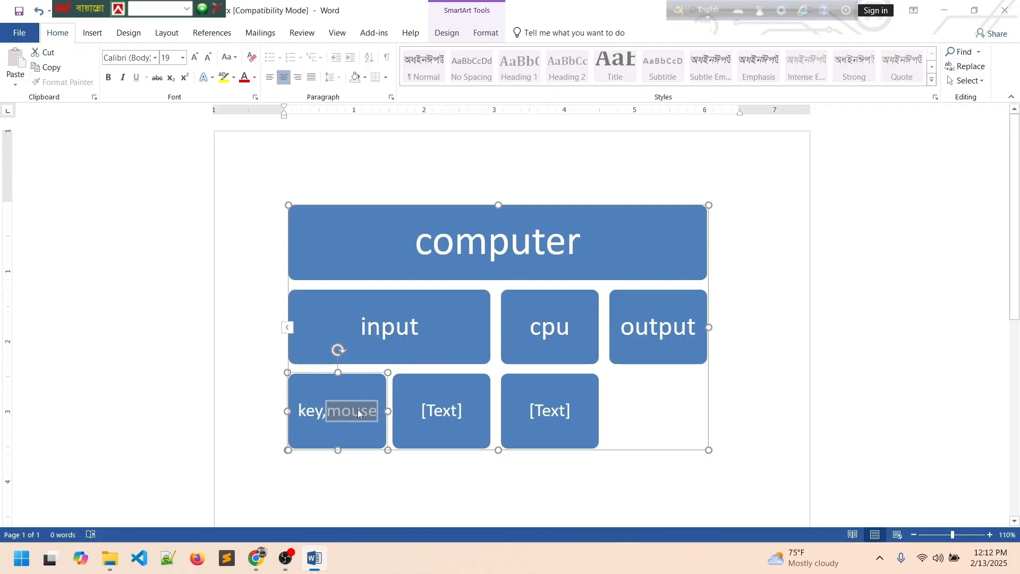
key(ctrl+x)
click(460, 407)
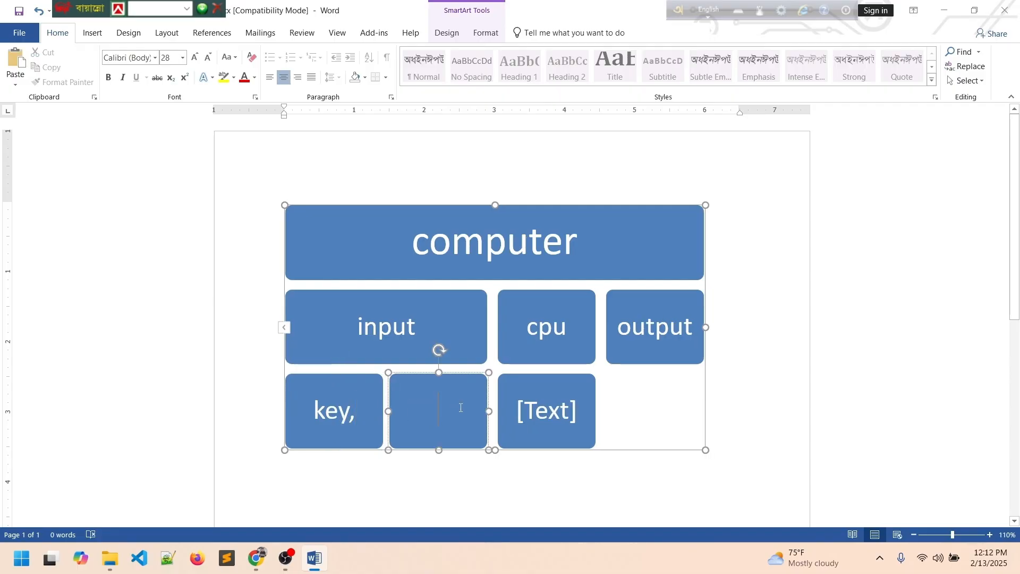
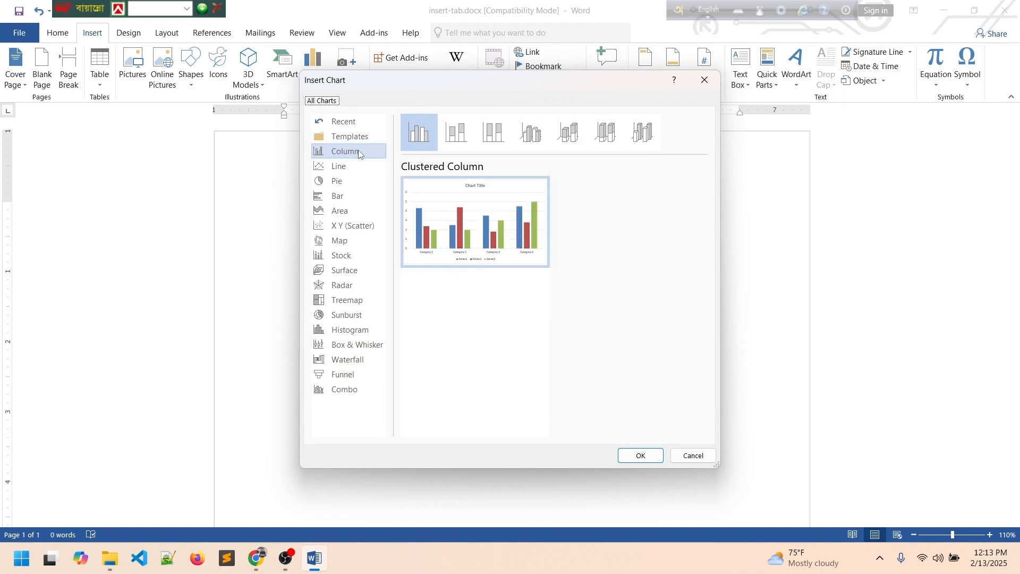
Insert a Column > Clustered Column chart, opening its sample data sheet with Series 1–3.
mouse_move(465, 234)
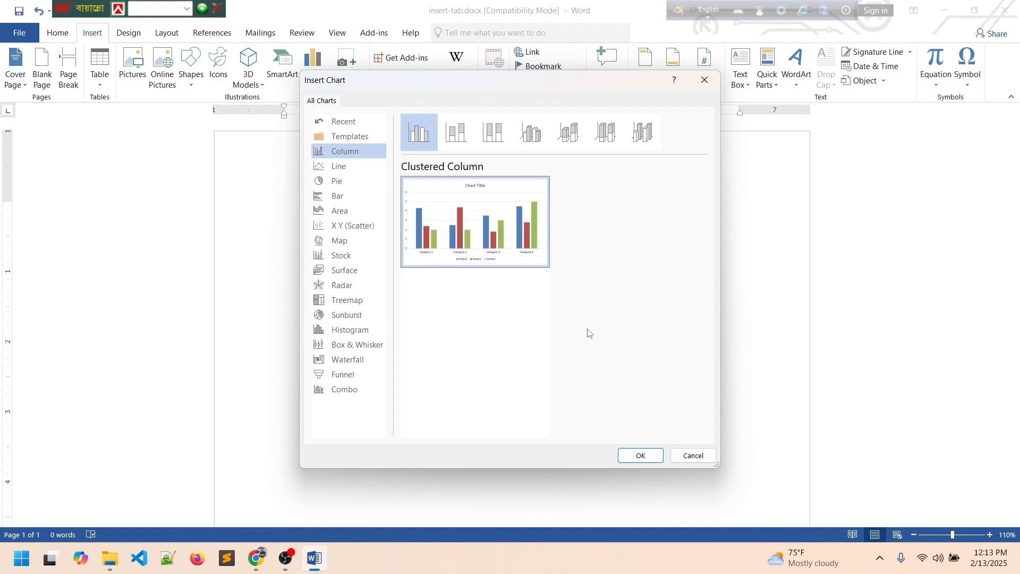
click(640, 456)
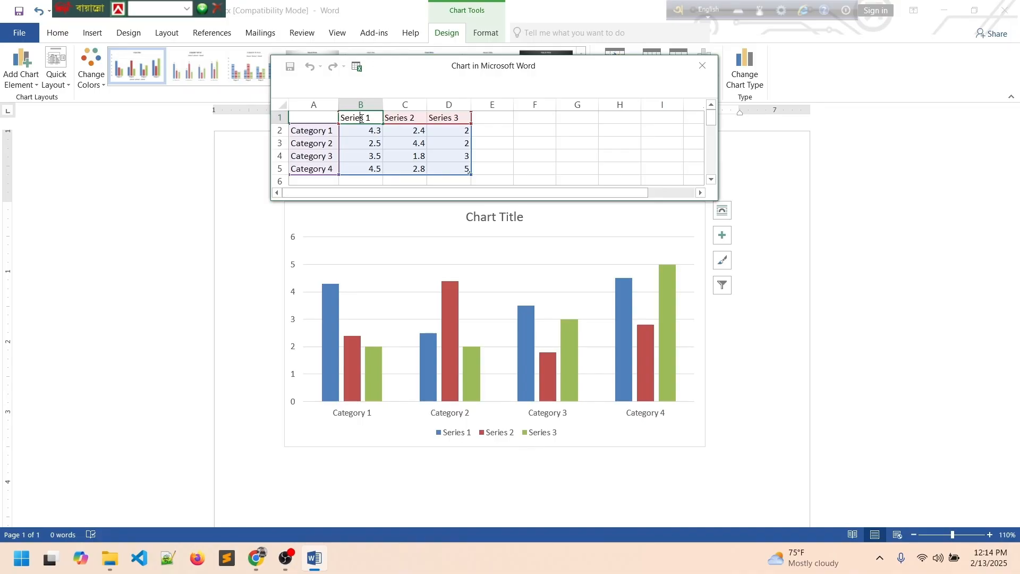
Rename the series headers in B1:D1 to Bangala, English and Hindi.
double_click(361, 118)
key(BackSpace)
key(BackSpace)
key(BackSpace)
key(BackSpace)
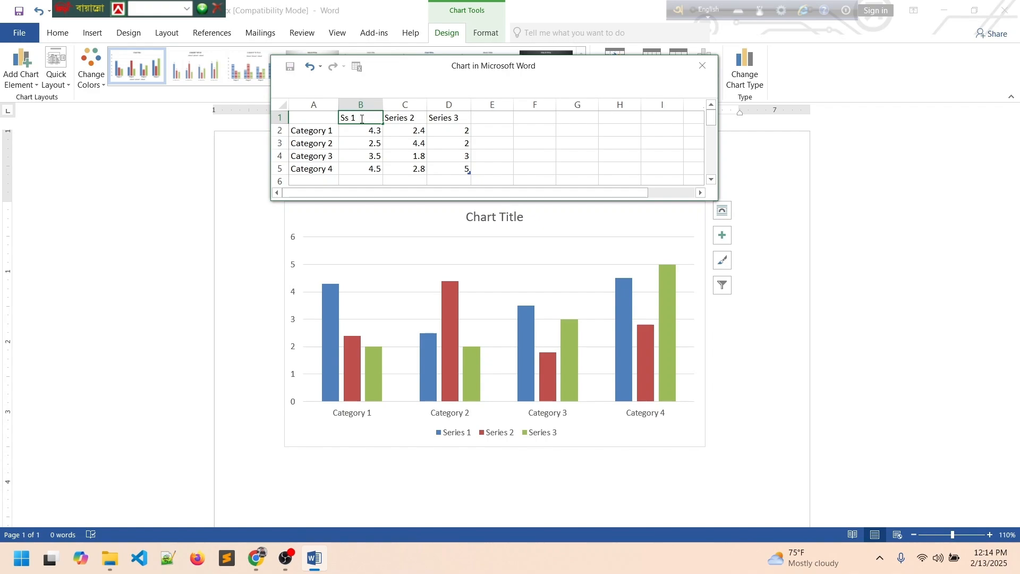
key(BackSpace)
key(BackSpace)
key(BackSpace)
key(BackSpace)
text(ba)
key(BackSpace)
key(BackSpace)
text(Bangla)
click(406, 113)
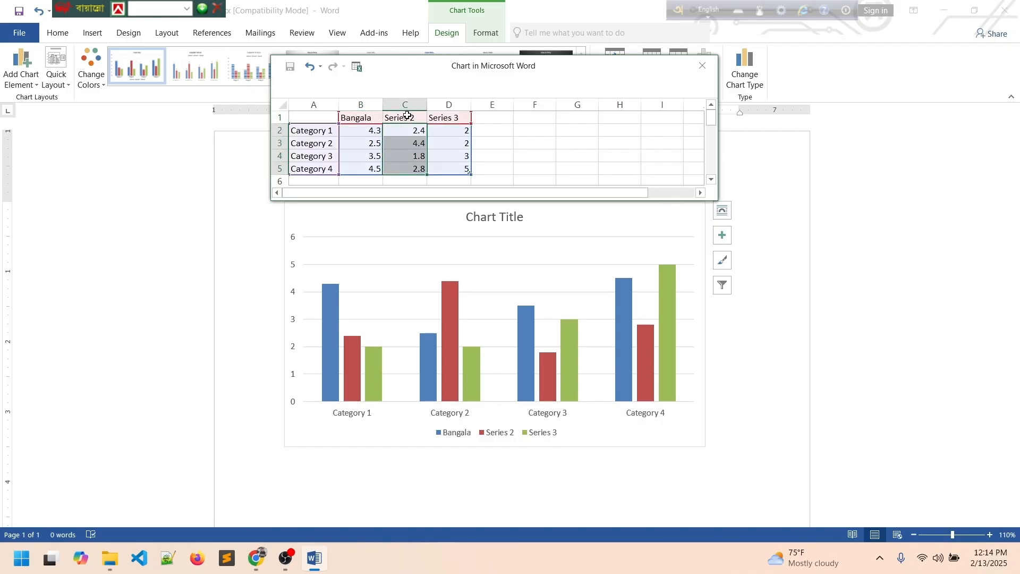
click(409, 118)
key(BackSpace)
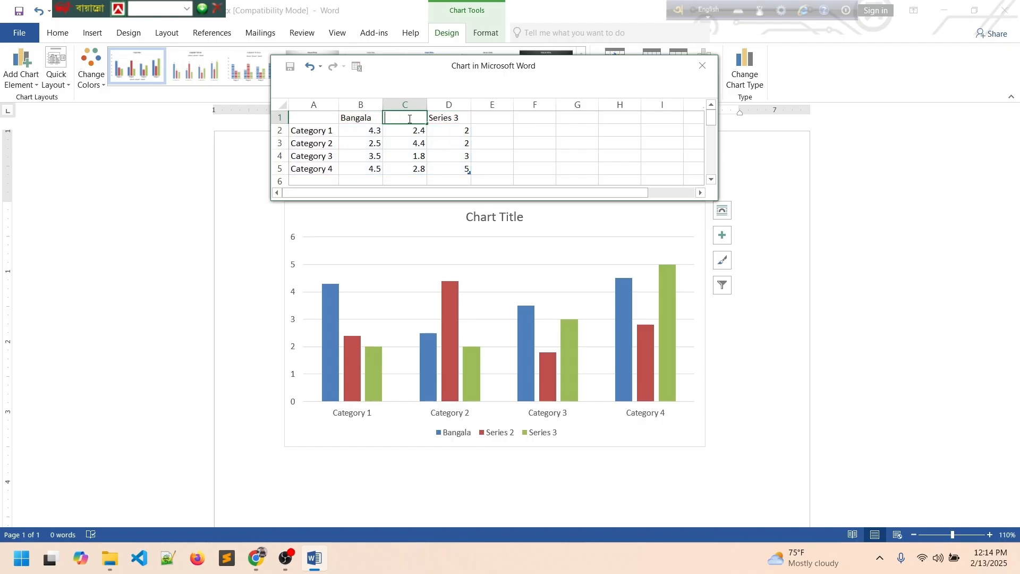
text(English)
key(Return)
click(447, 117)
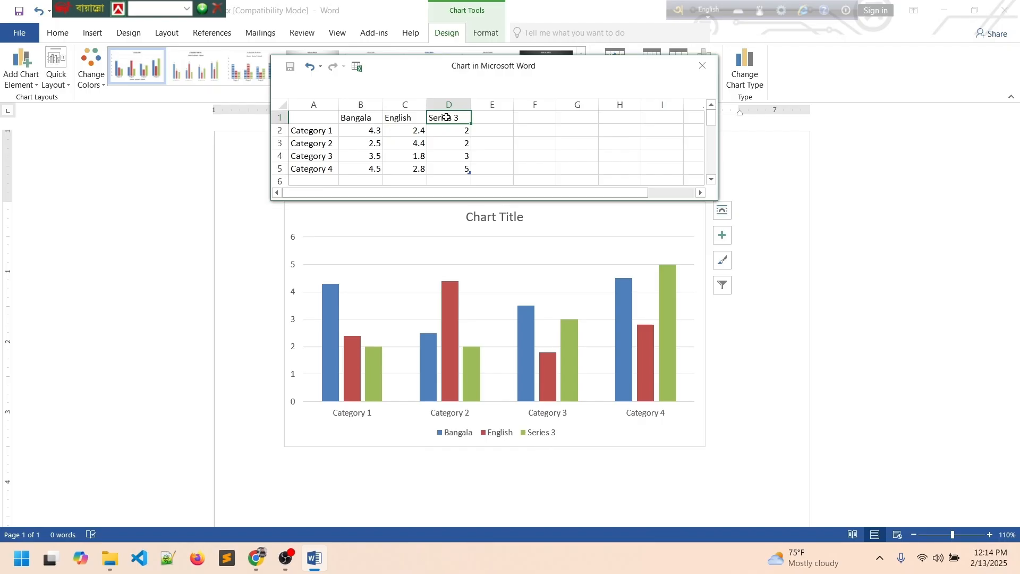
text(Hindi)
key(Return)
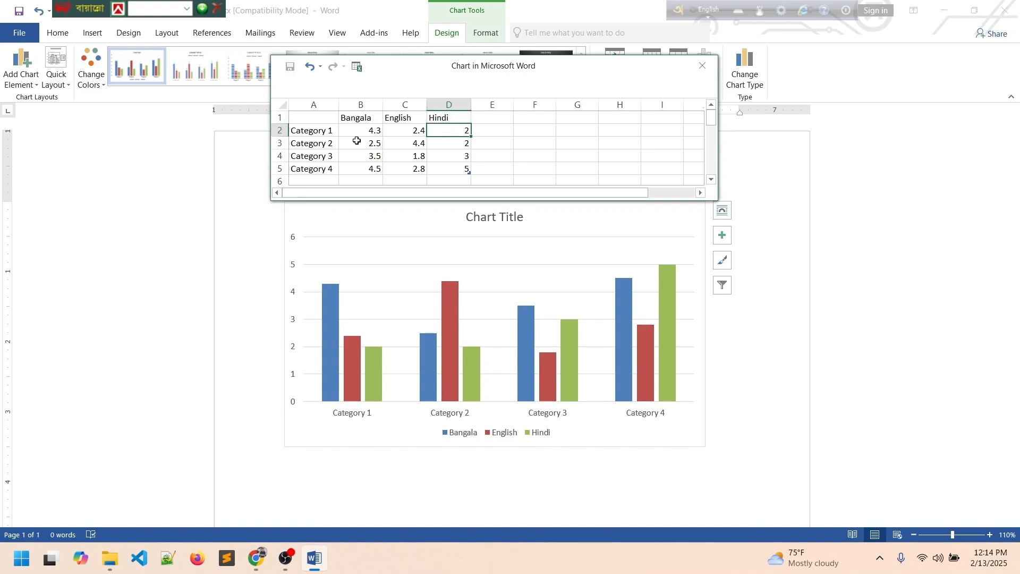
Replace the four category labels in A2:A5 with four students' names.
click(321, 133)
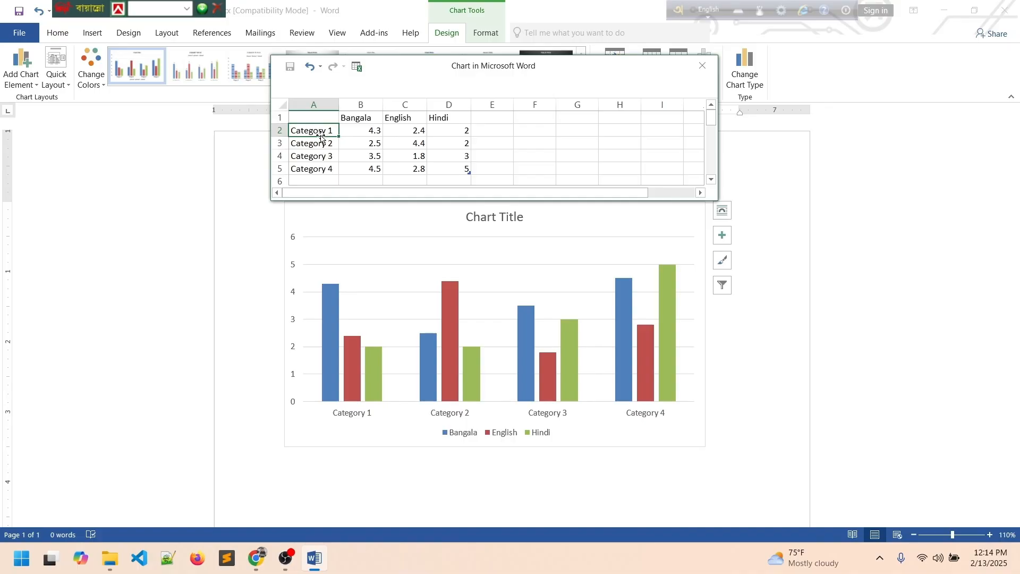
text(razib)
key(Return)
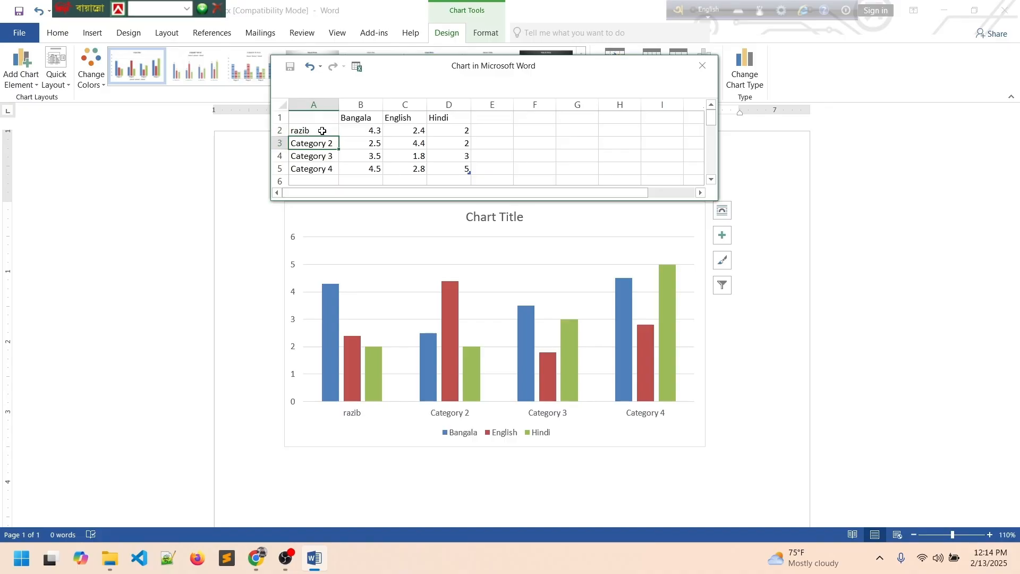
text(rahed)
key(Return)
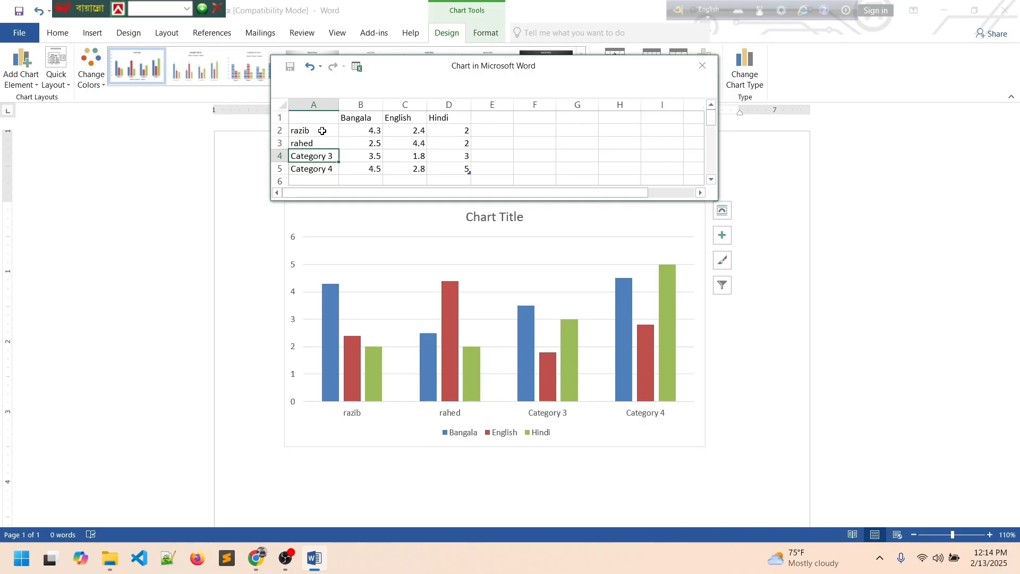
text(sogha)
key(BackSpace)
key(BackSpace)
key(BackSpace)
text(hag)
key(Return)
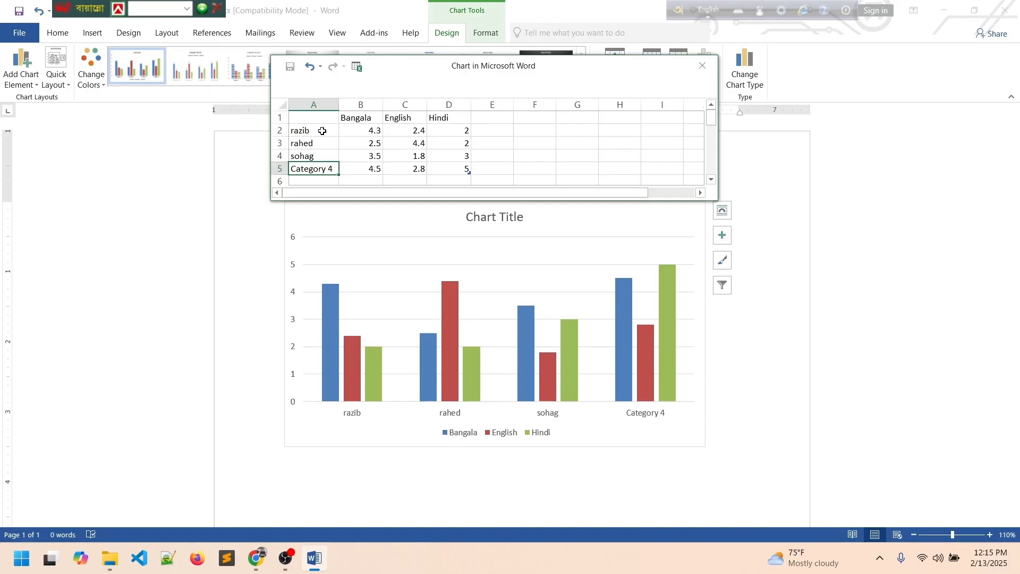
text(kamal)
key(Return)
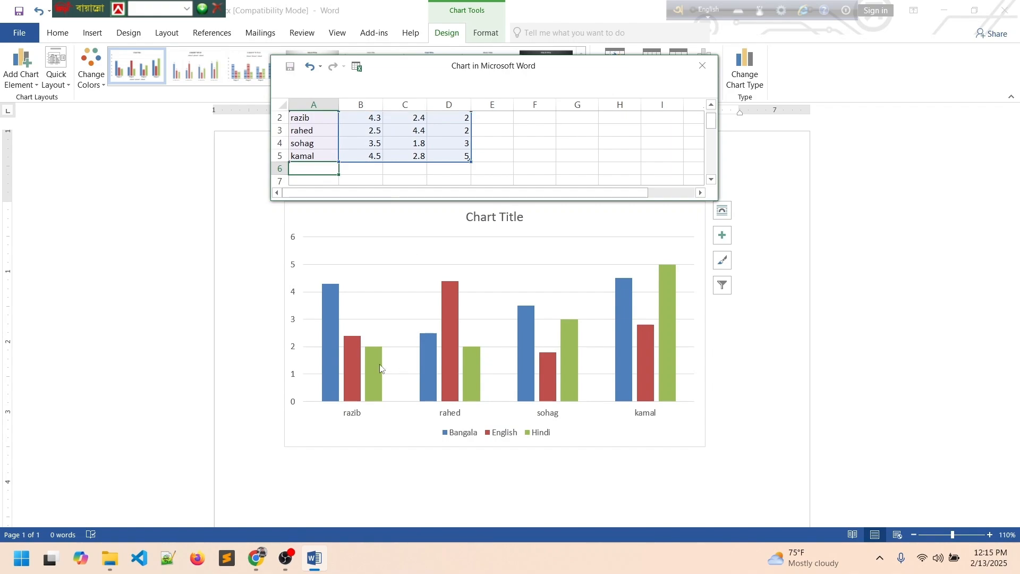
Replace the default Chart Title with 'language proficiency'.
click(492, 217)
click(493, 219)
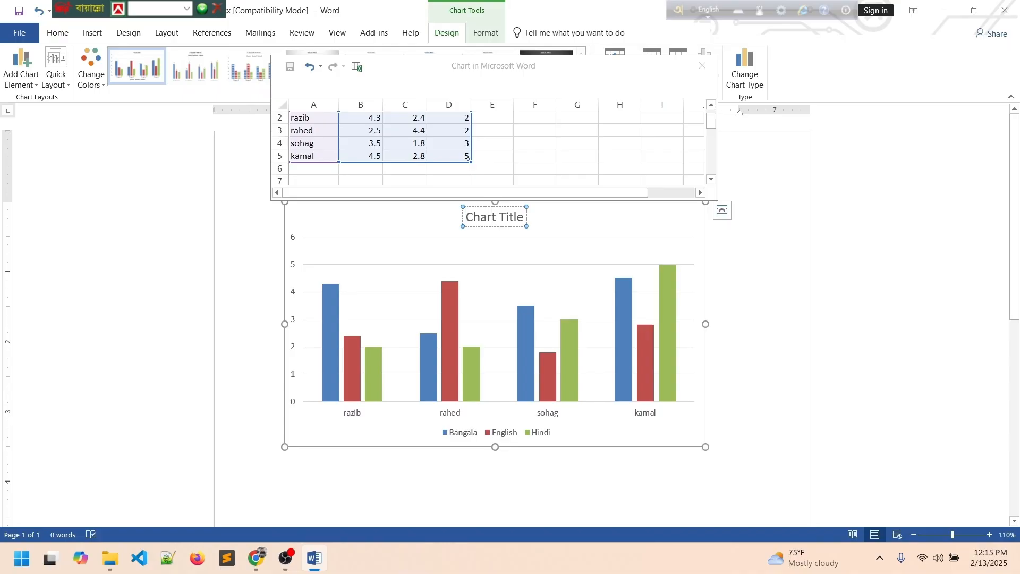
triple_click(493, 221)
key(Delete)
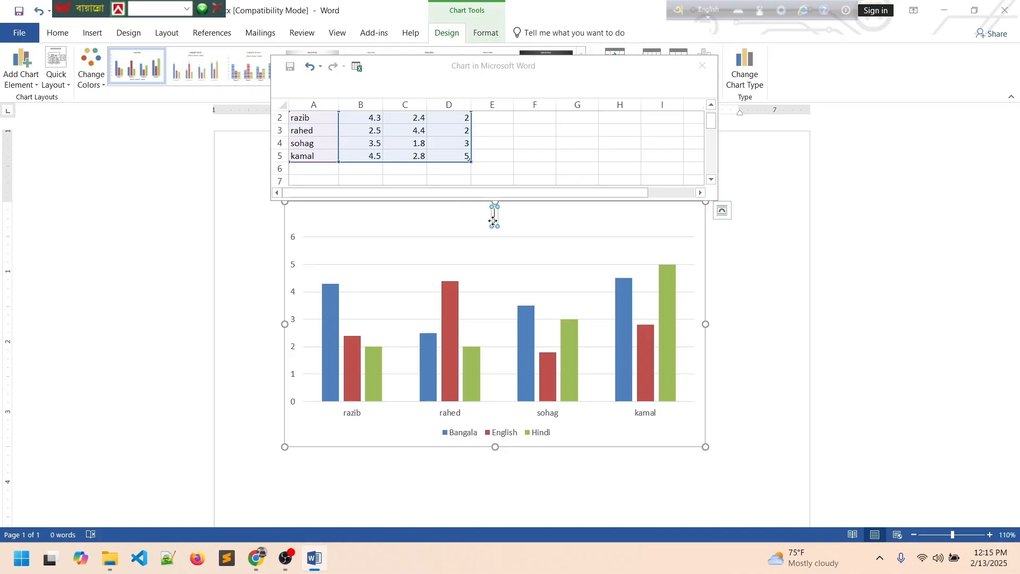
text(language)
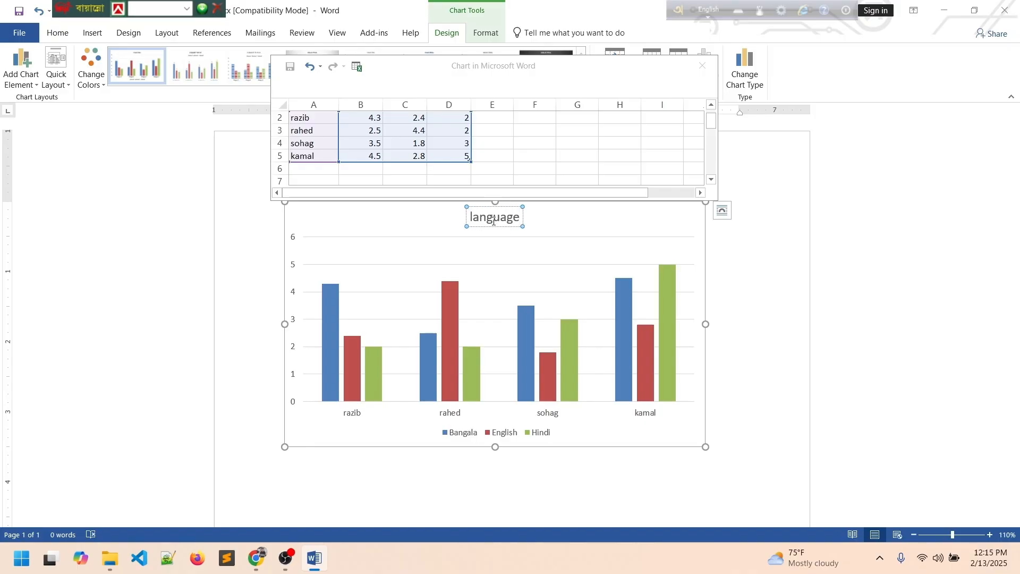
text( profi)
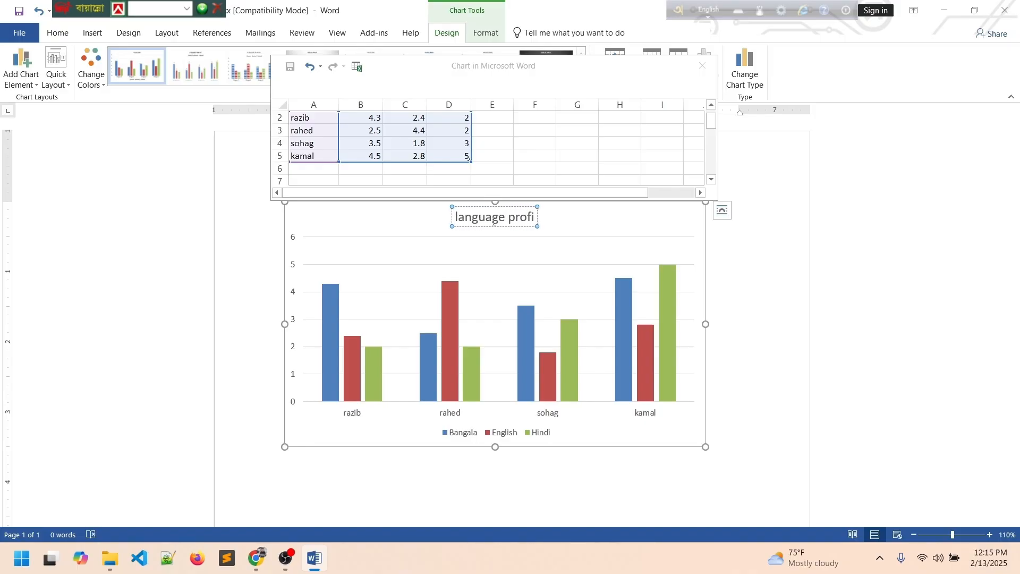
text(ciency)
key(Return)
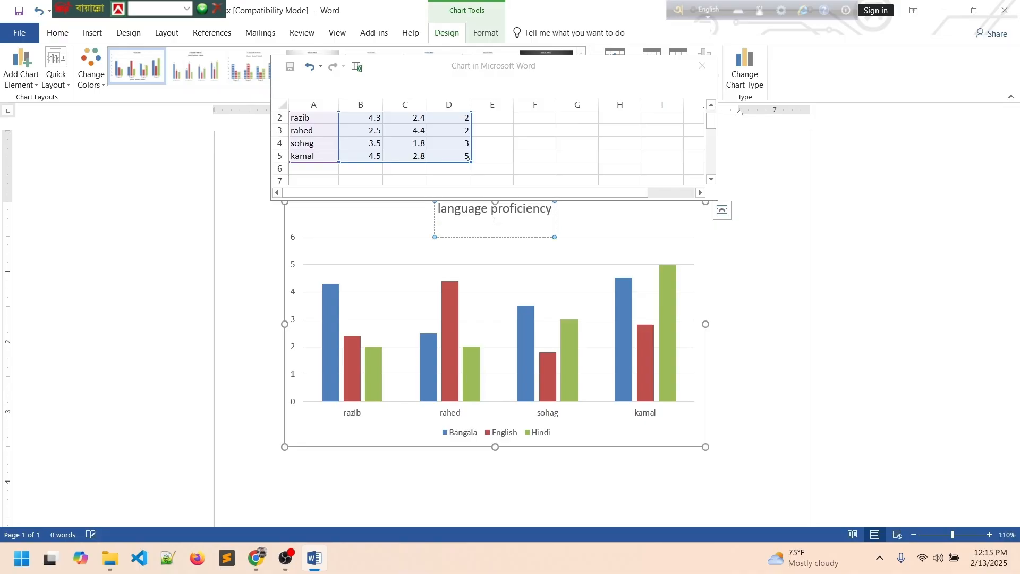
Deselect the chart and close its data sheet window.
click(623, 240)
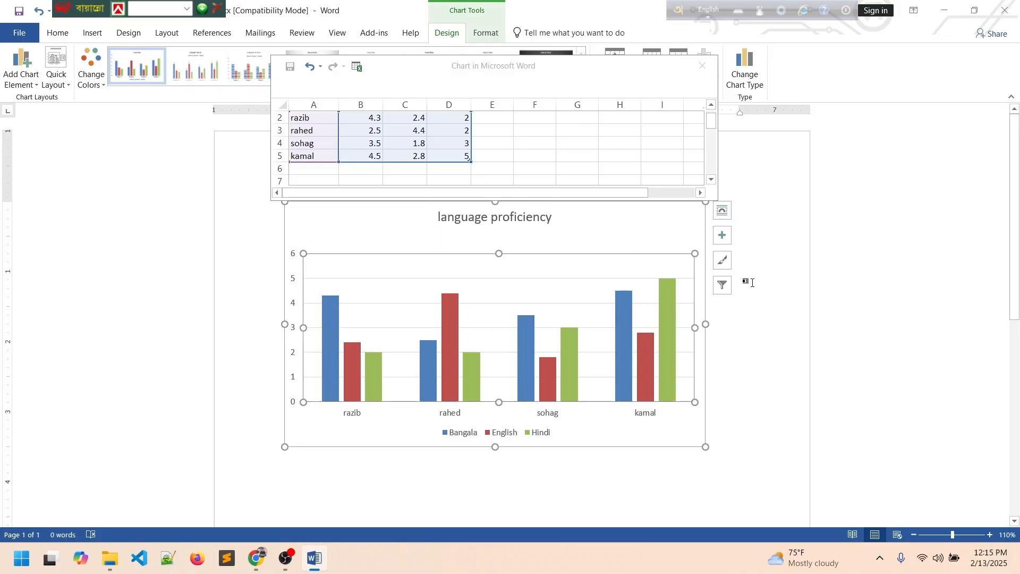
click(363, 403)
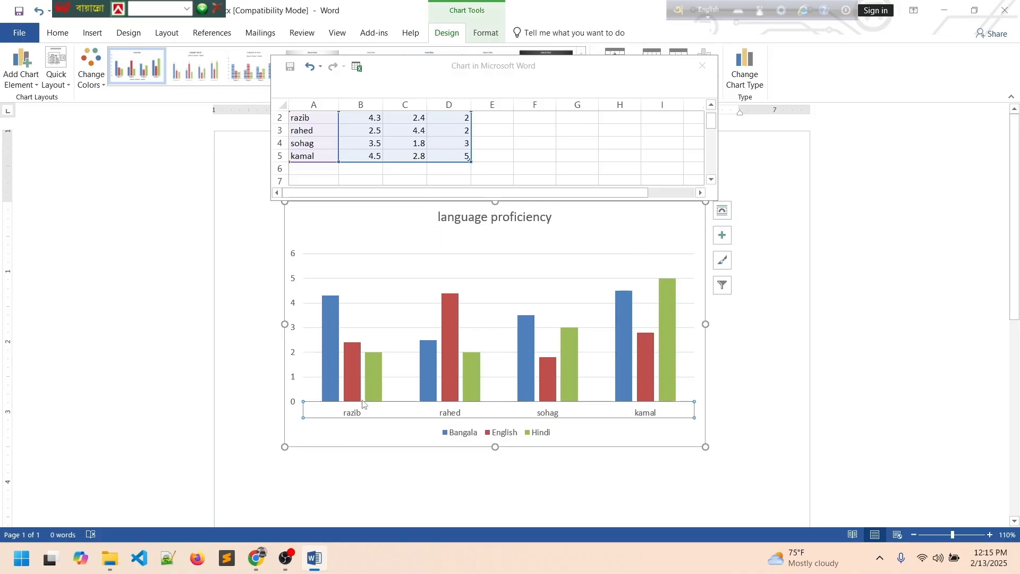
click(405, 495)
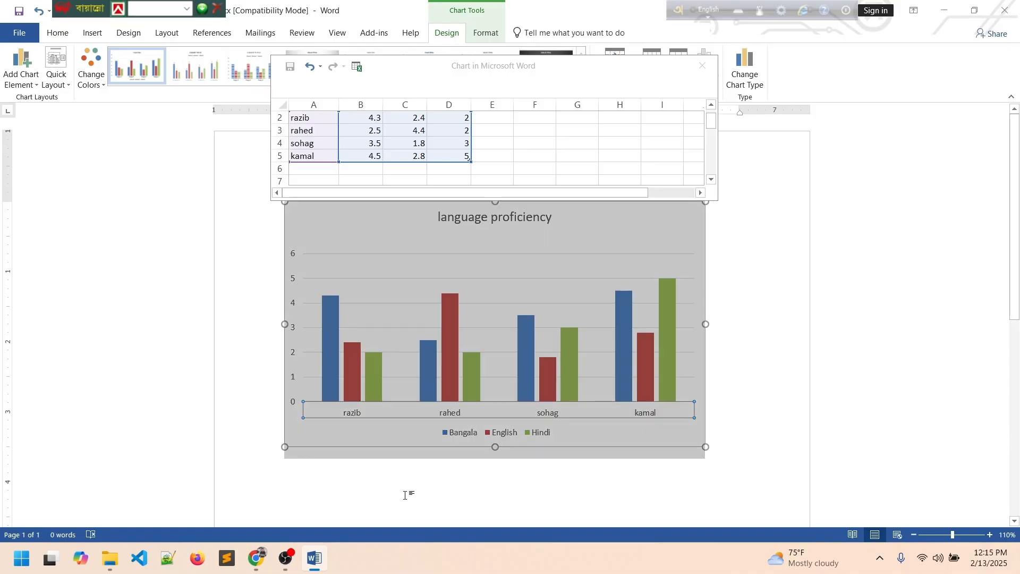
click(740, 372)
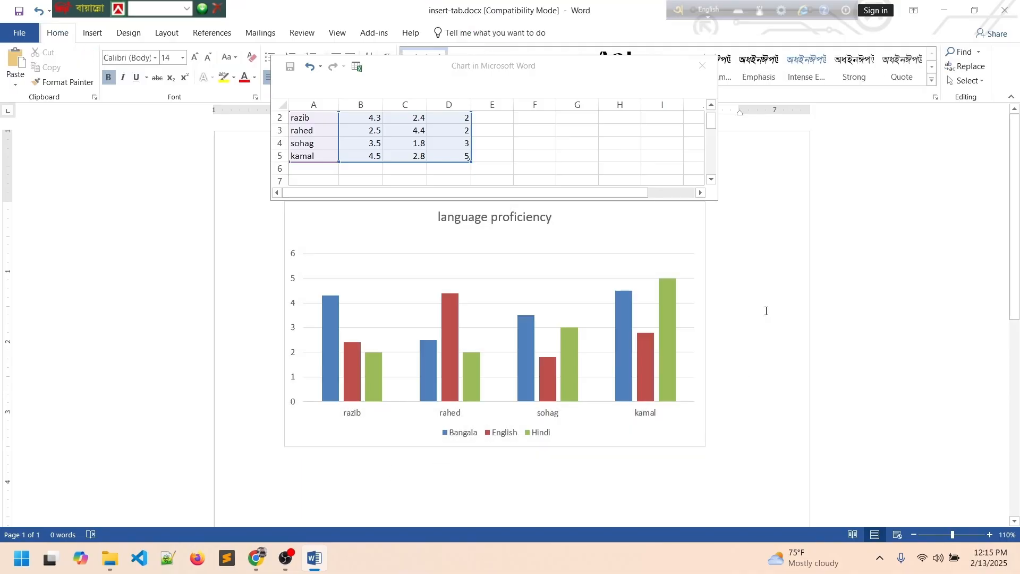
click(702, 65)
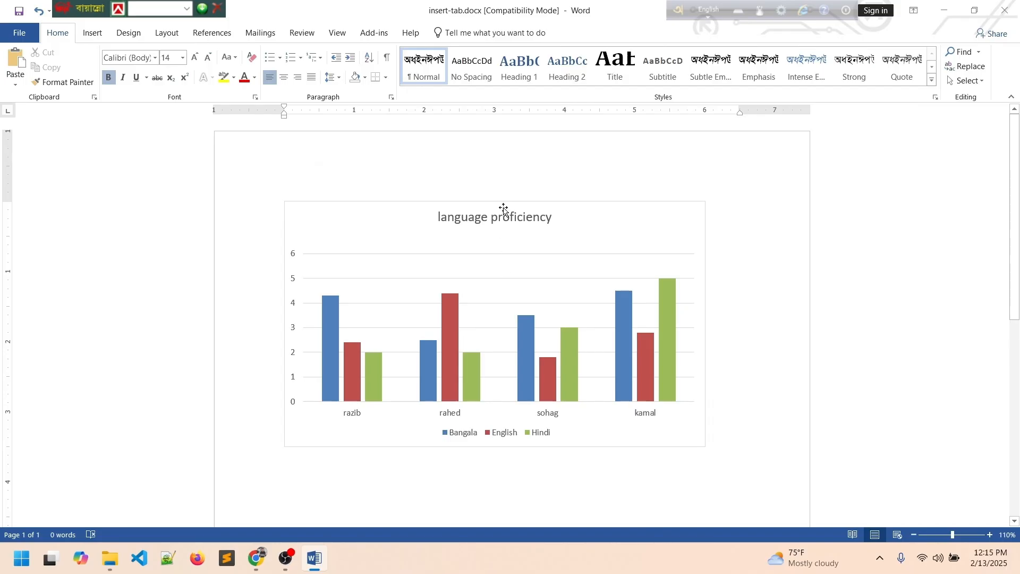
Scroll around the page and double-click into the chart, selecting the Hindi bars.
double_click(505, 187)
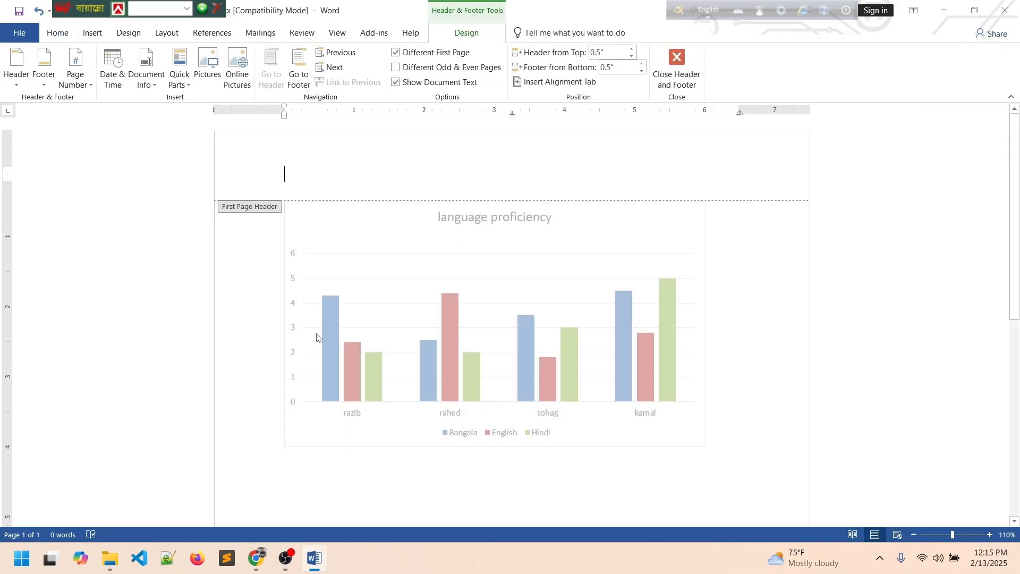
scroll(497, 388, down, 3)
scroll(496, 384, up, 3)
scroll(471, 391, down, 3)
scroll(471, 391, up, 3)
double_click(471, 391)
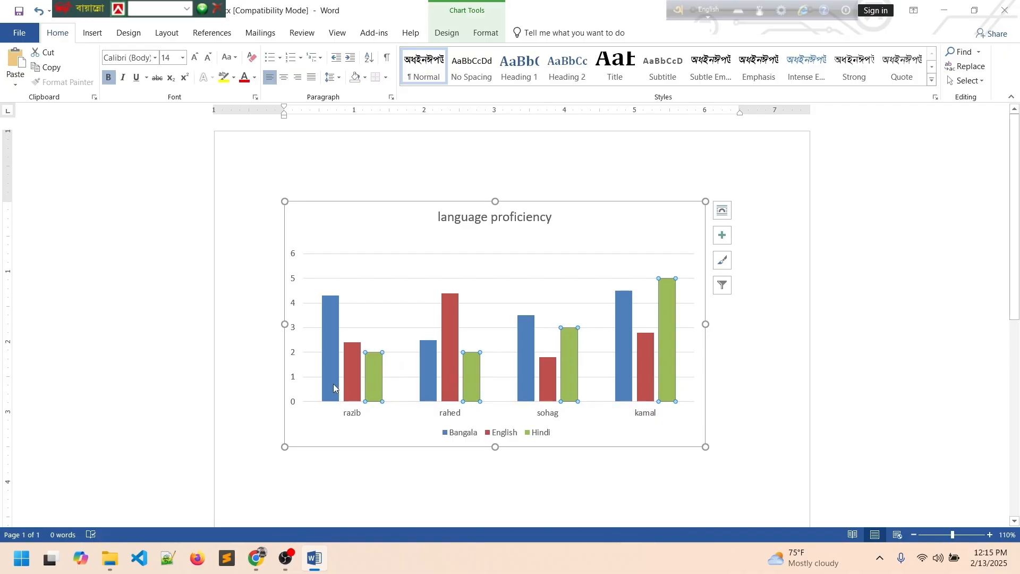
Clear the Hindi series selection and select the whole chart as one inline object.
mouse_move(331, 380)
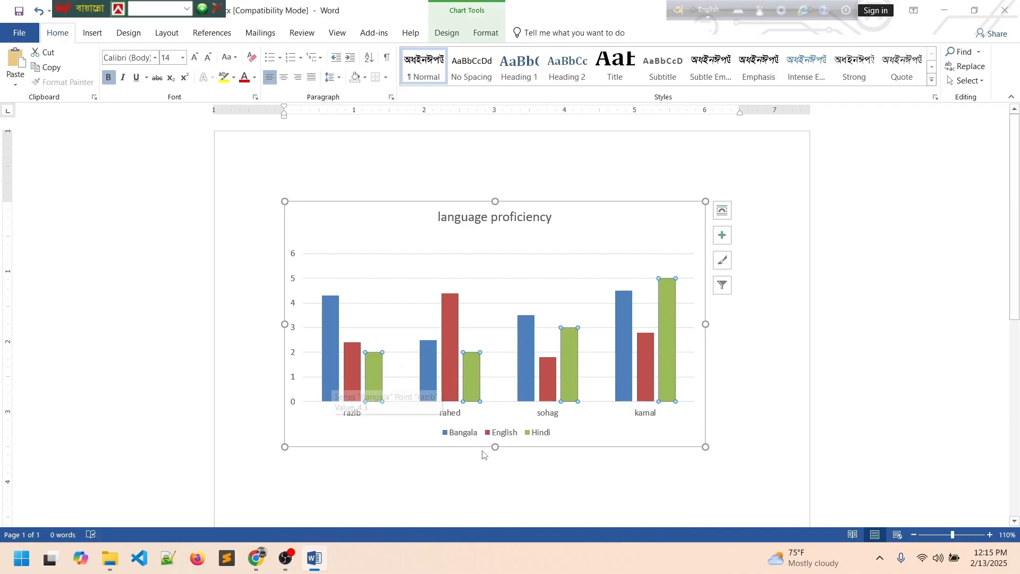
mouse_move(331, 304)
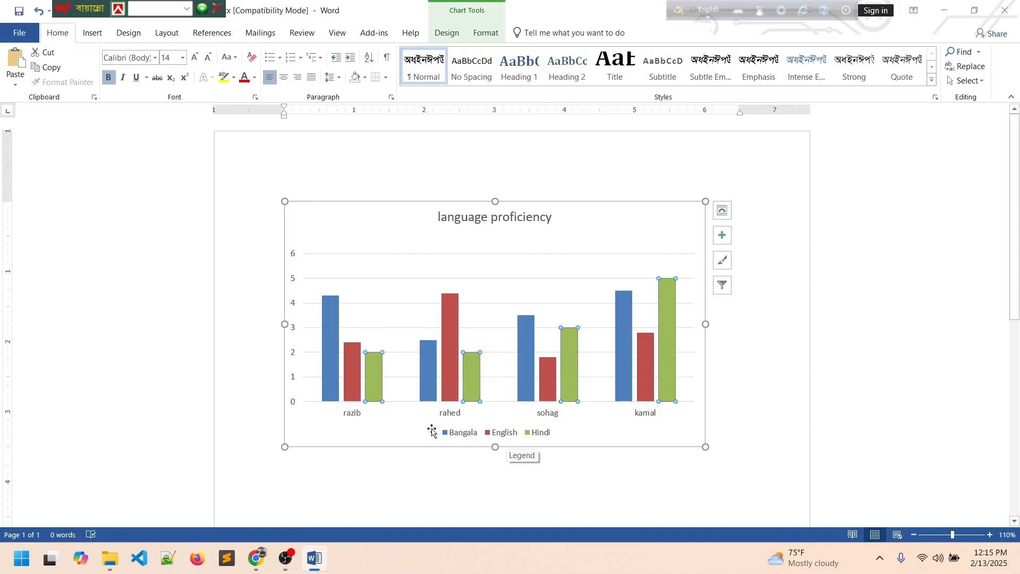
mouse_move(360, 346)
mouse_move(666, 291)
mouse_move(452, 304)
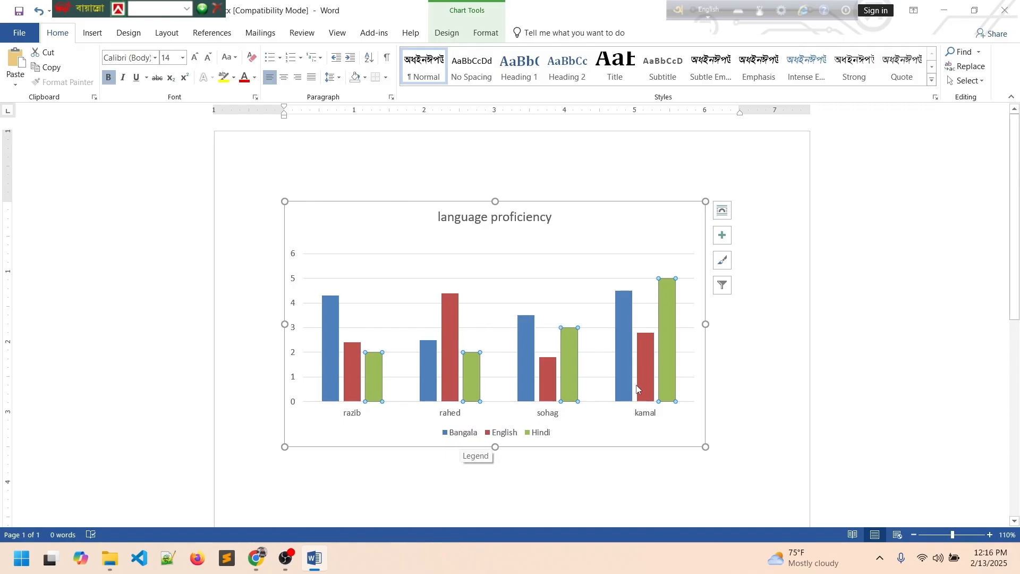
mouse_move(626, 336)
mouse_move(468, 392)
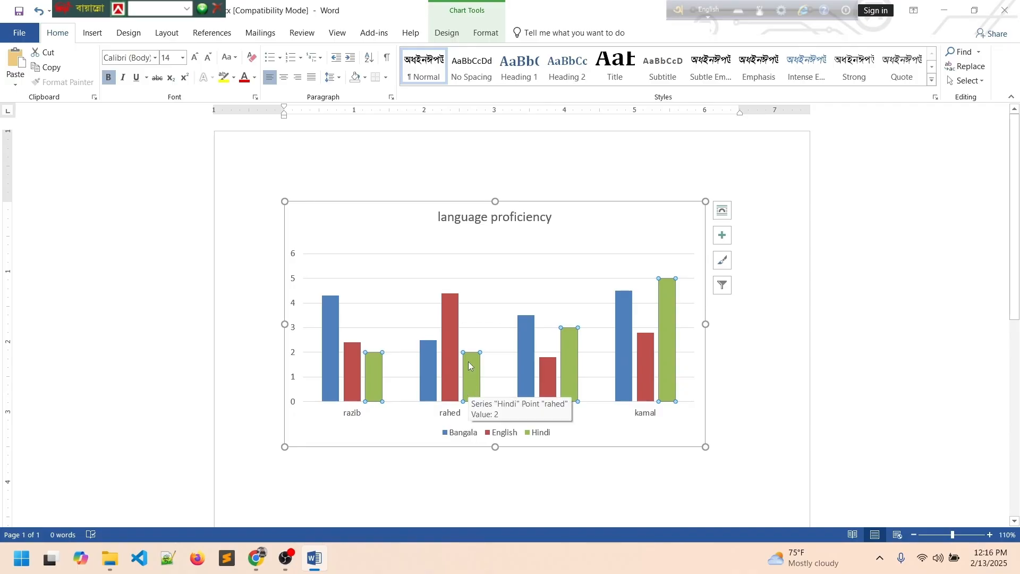
click(376, 176)
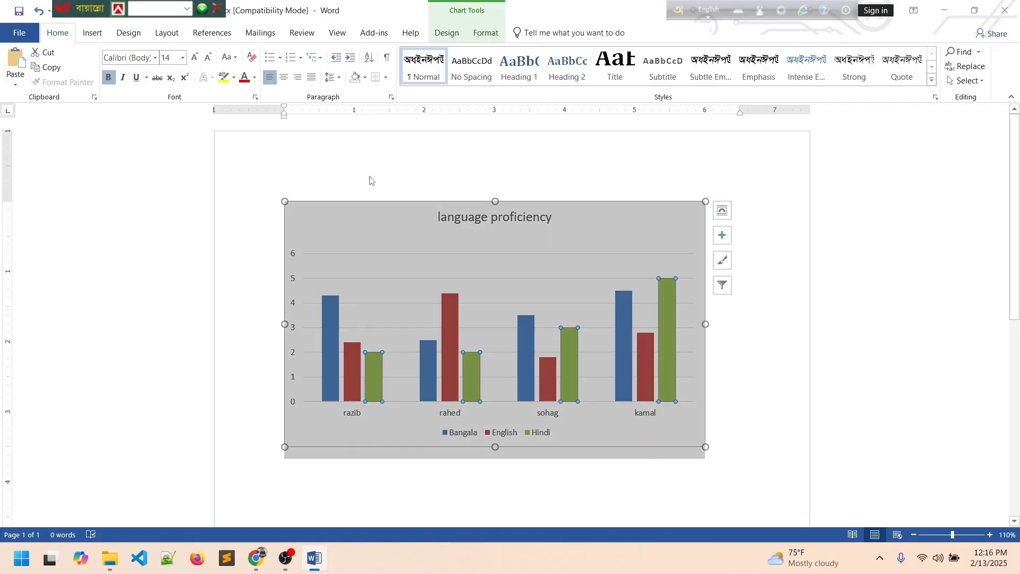
click(413, 250)
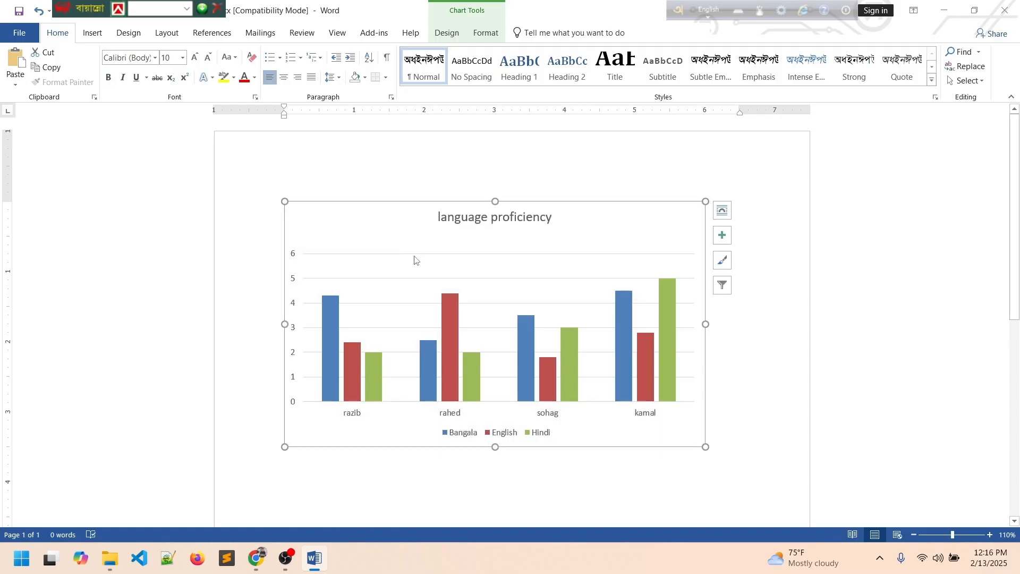
click(266, 188)
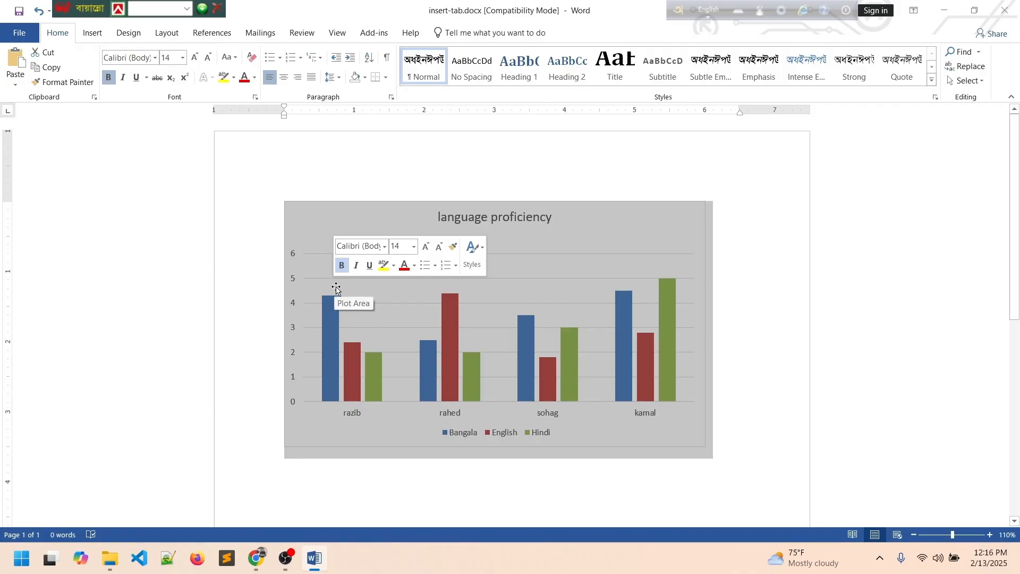
Delete the chart, look through Insert's Chart and Screenshot options, then open Get Add-ins.
key(Delete)
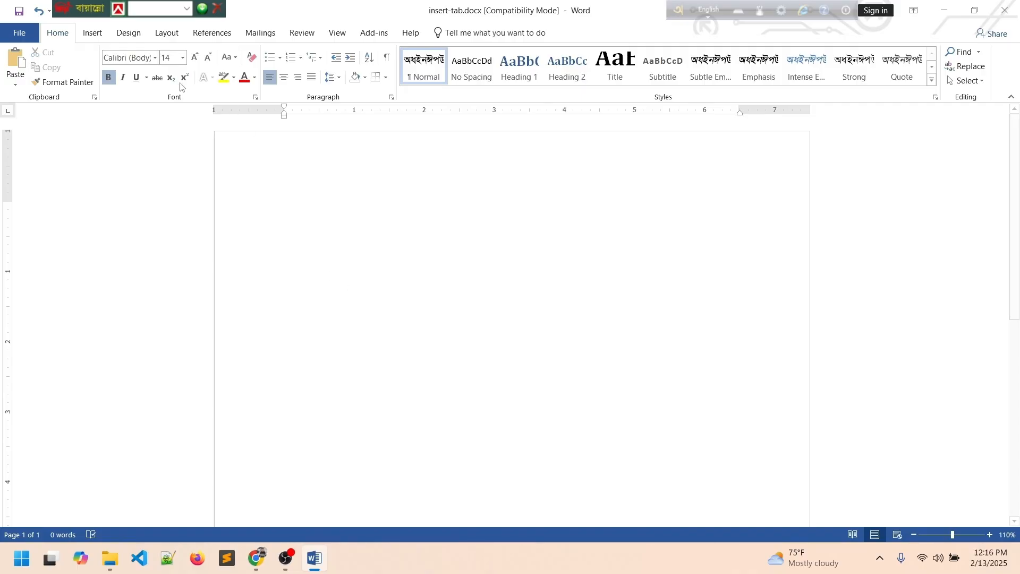
click(91, 33)
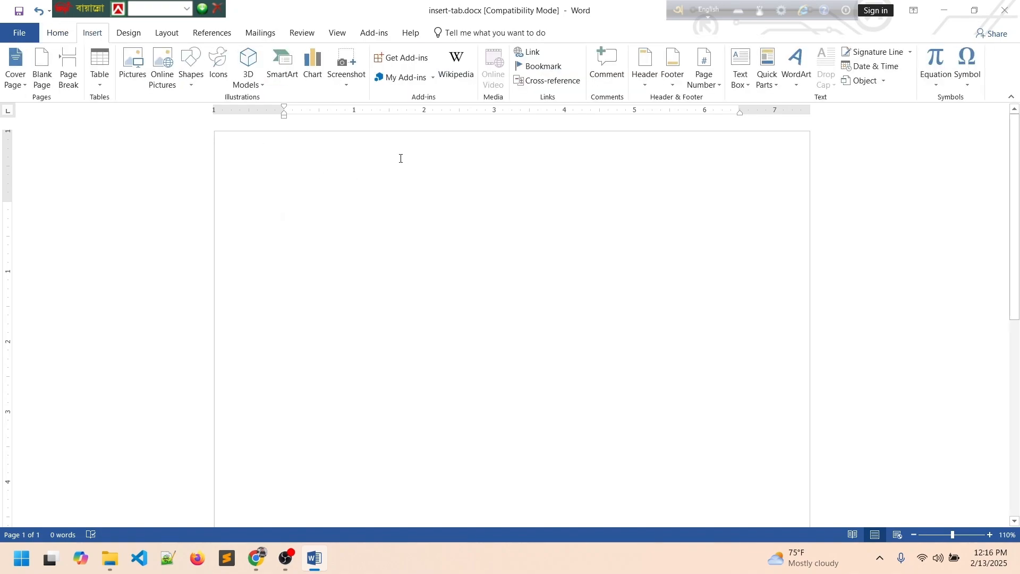
click(319, 74)
click(353, 74)
click(364, 259)
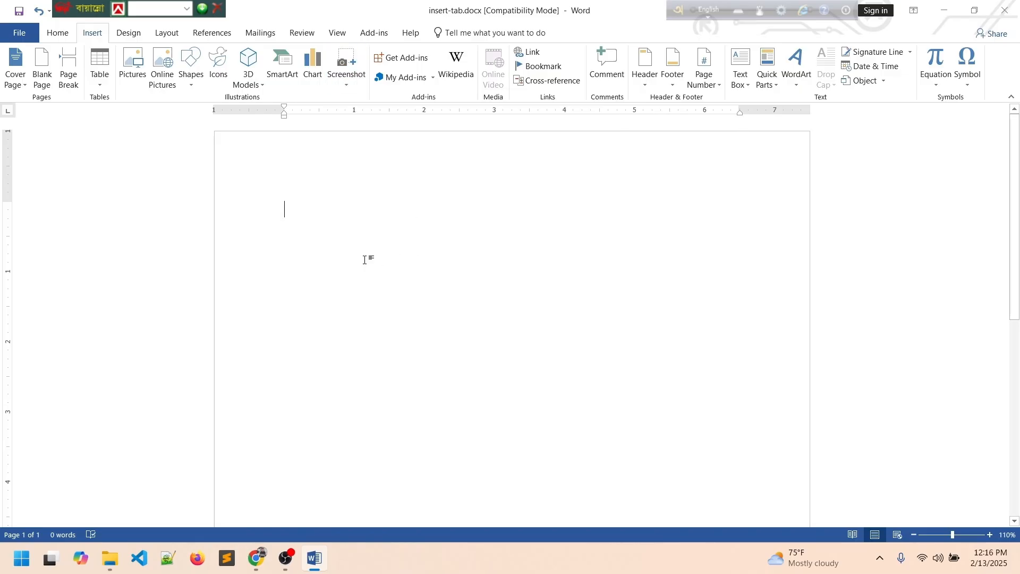
click(407, 60)
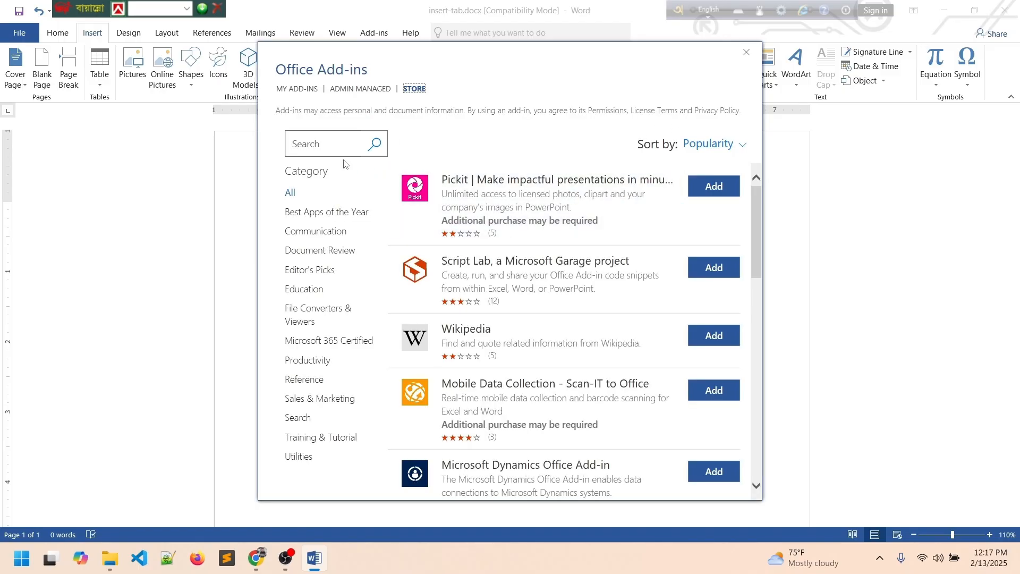
Close the Add-ins store, browse My Add-ins and the Store listing, then close it again.
click(707, 337)
click(746, 52)
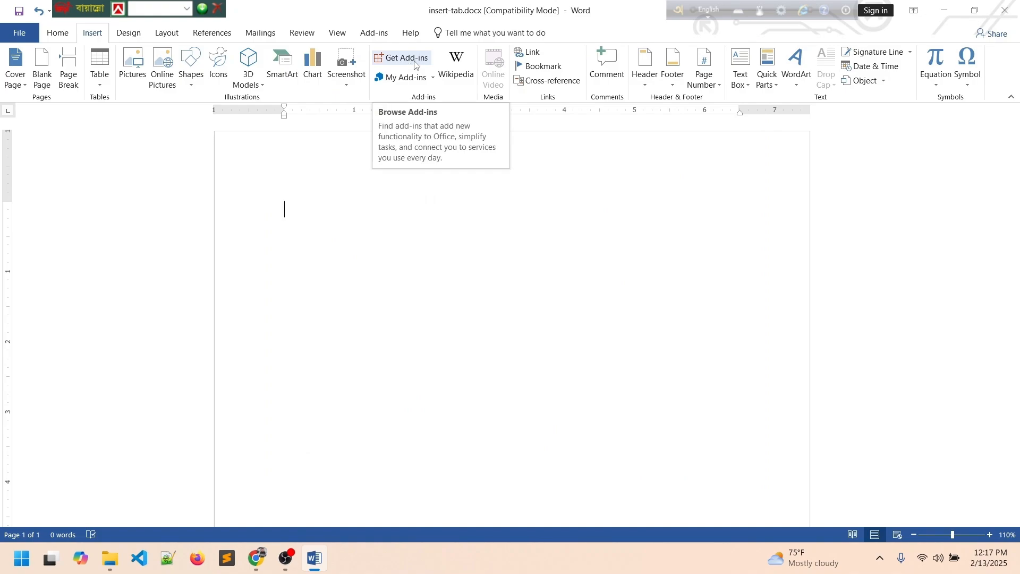
click(405, 77)
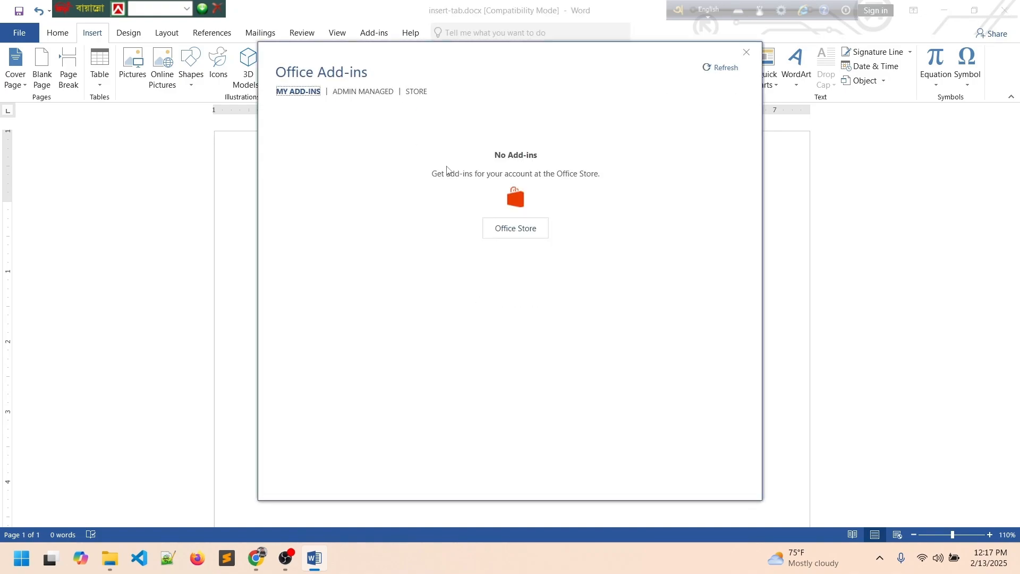
click(415, 91)
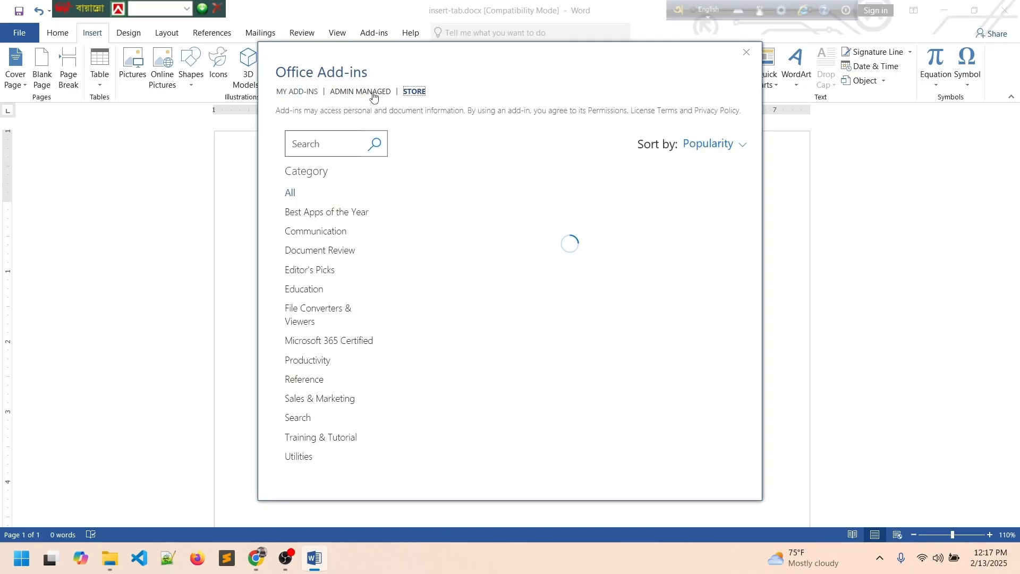
click(306, 91)
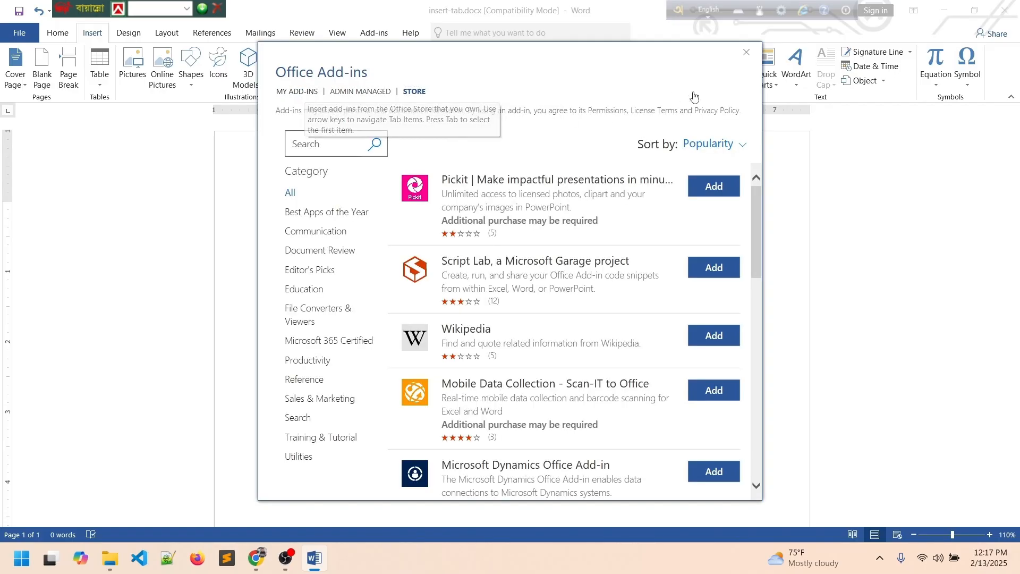
click(746, 52)
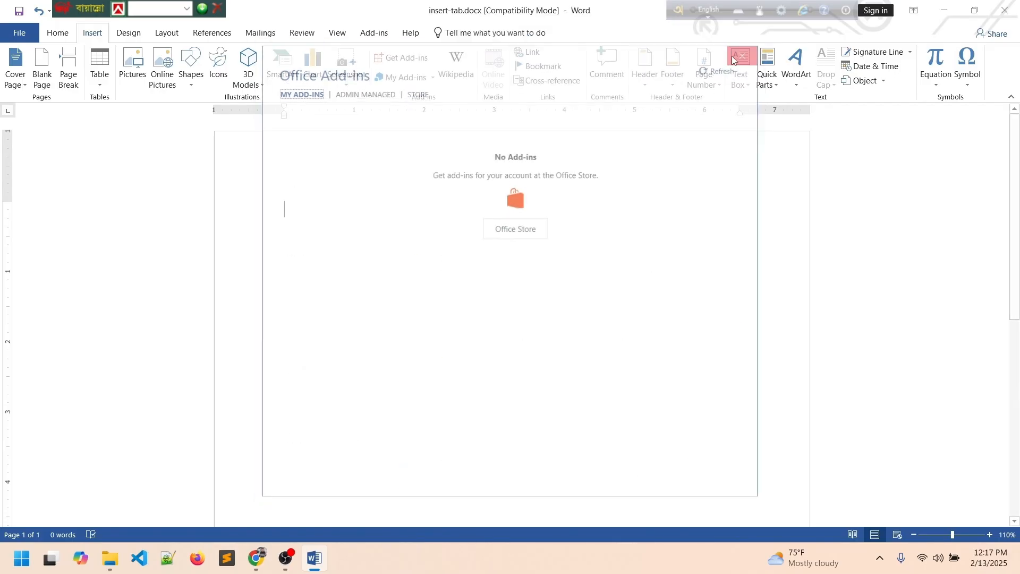
Reopen the Office Add-ins store and enter 'w' in its search box.
click(408, 59)
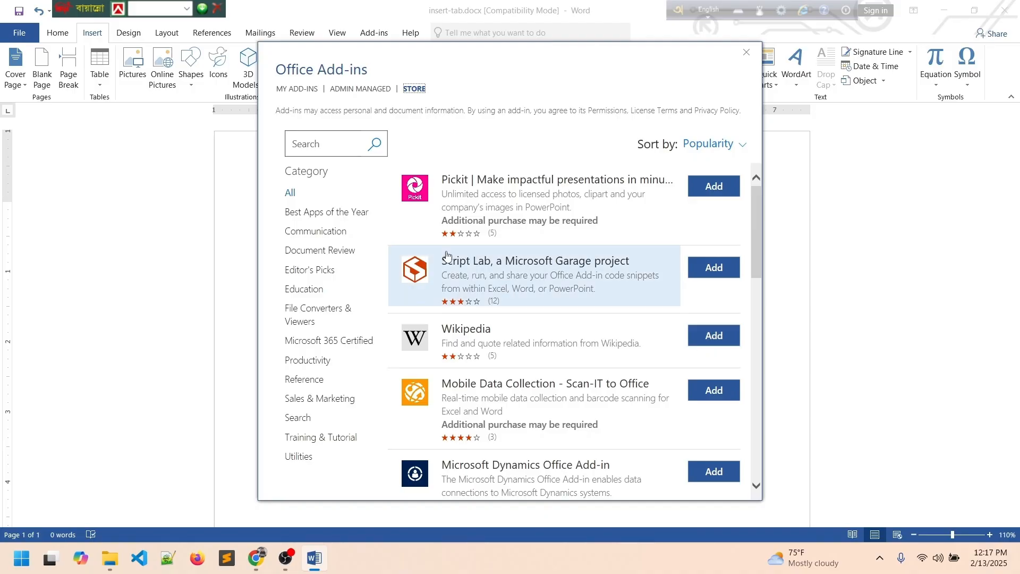
click(325, 140)
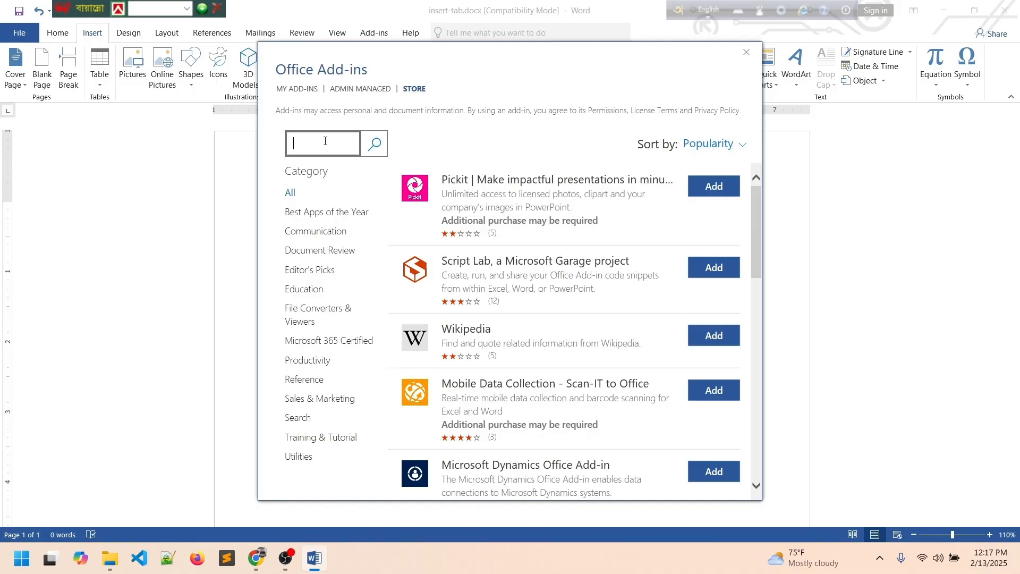
text(eol)
key(BackSpace)
text(w)
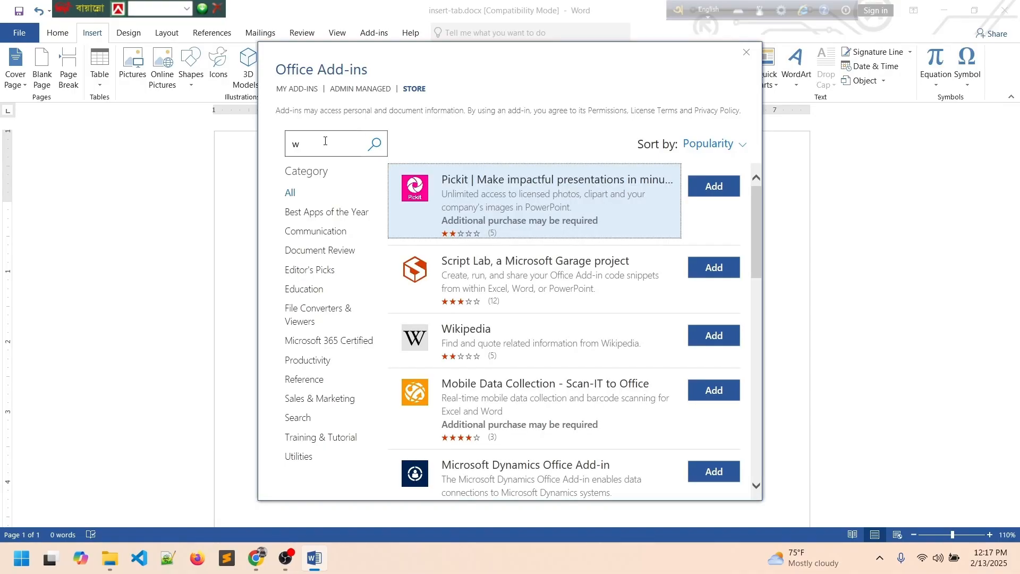
Add the Wikipedia add-in, search 'what is comput', and select the Computer description.
click(715, 338)
click(646, 283)
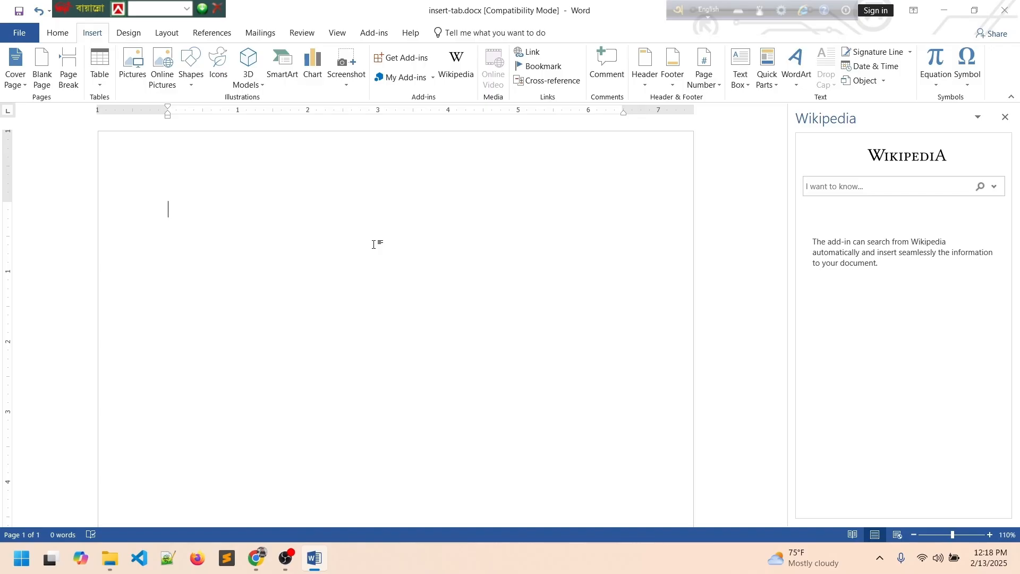
click(890, 187)
text(what is computer)
key(Return)
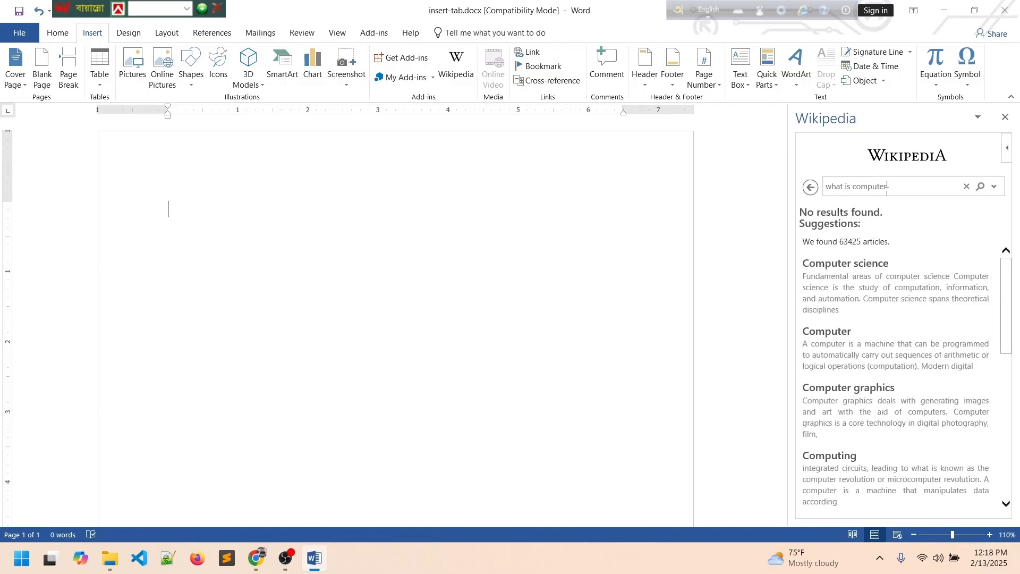
scroll(869, 322, down, 1)
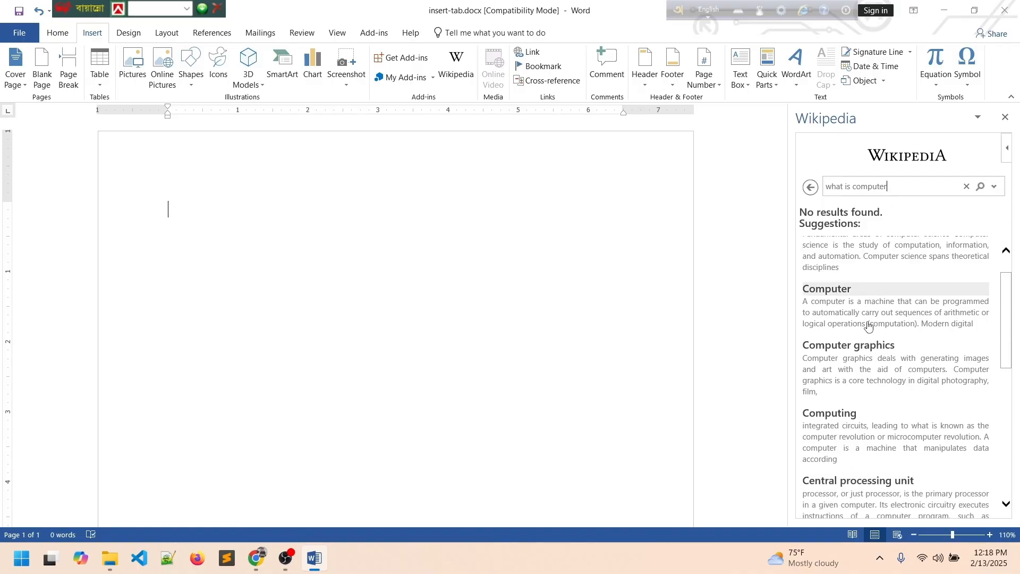
drag(805, 302, 982, 326)
key(ctrl+c)
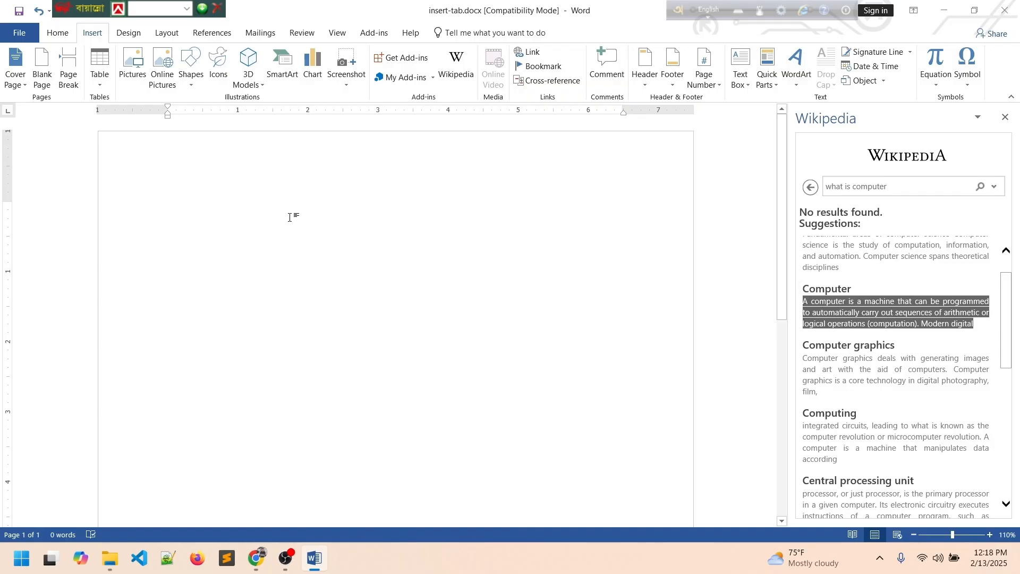
Type 'Definition of Computer:' and paste the Wikipedia description after it.
text(de)
key(BackSpace)
key(BackSpace)
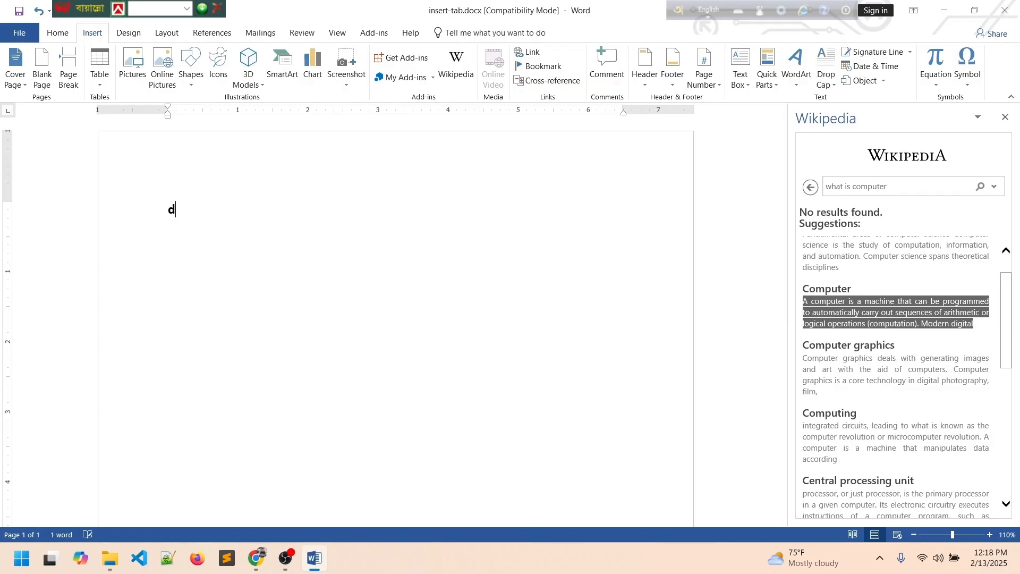
text(Definition of)
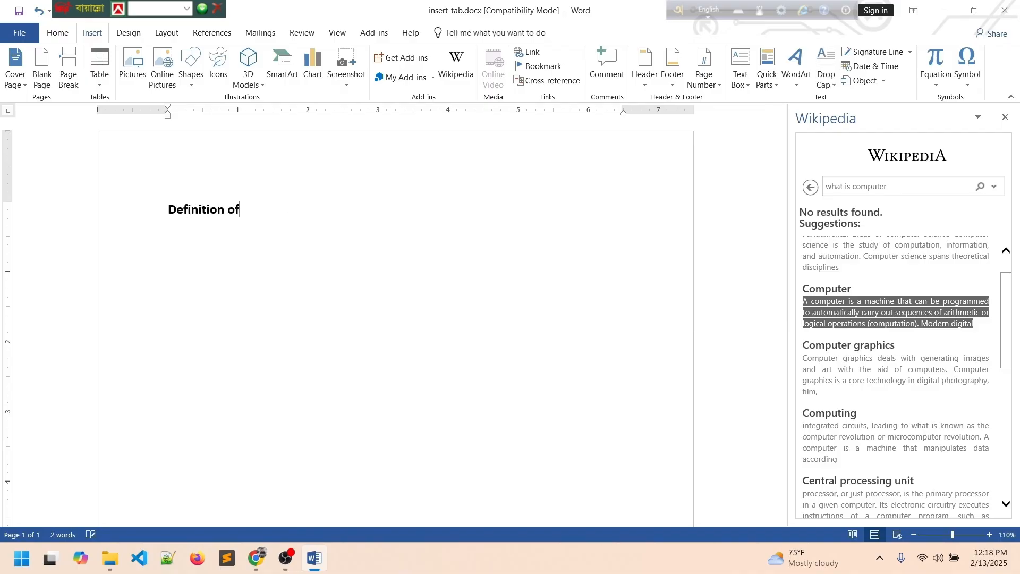
text( Computer:)
key(ctrl+v)
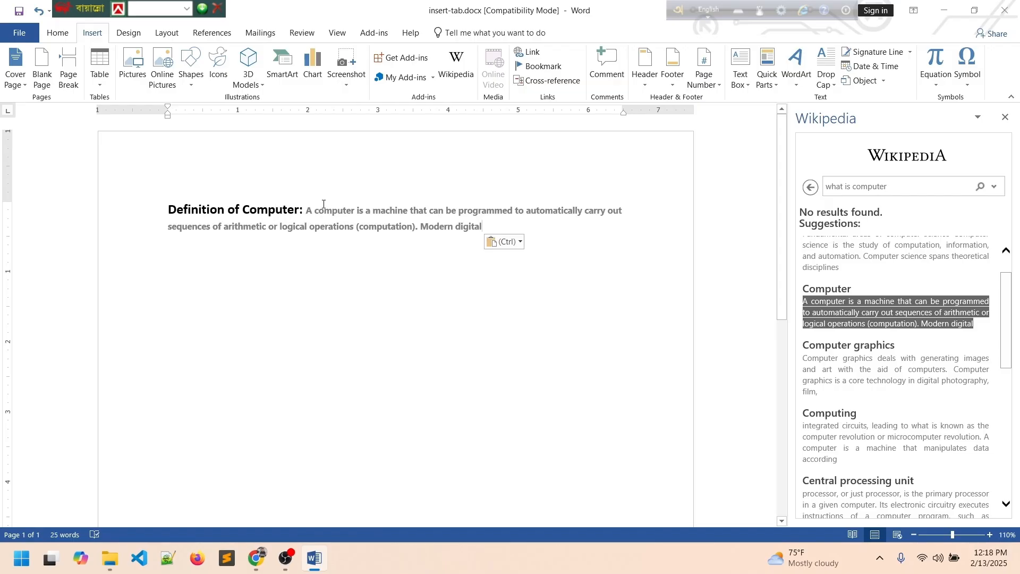
drag(306, 208, 460, 232)
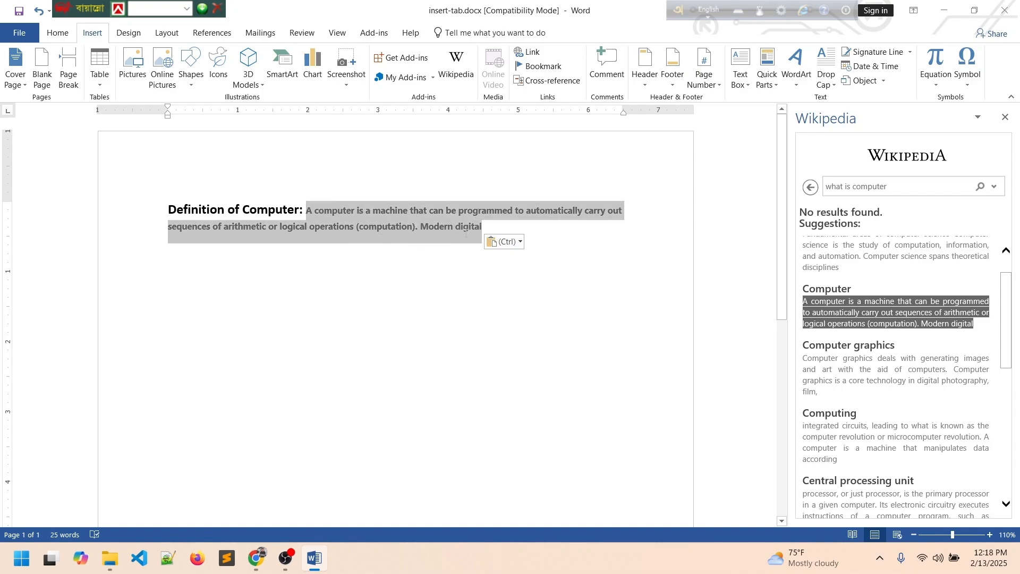
click(460, 230)
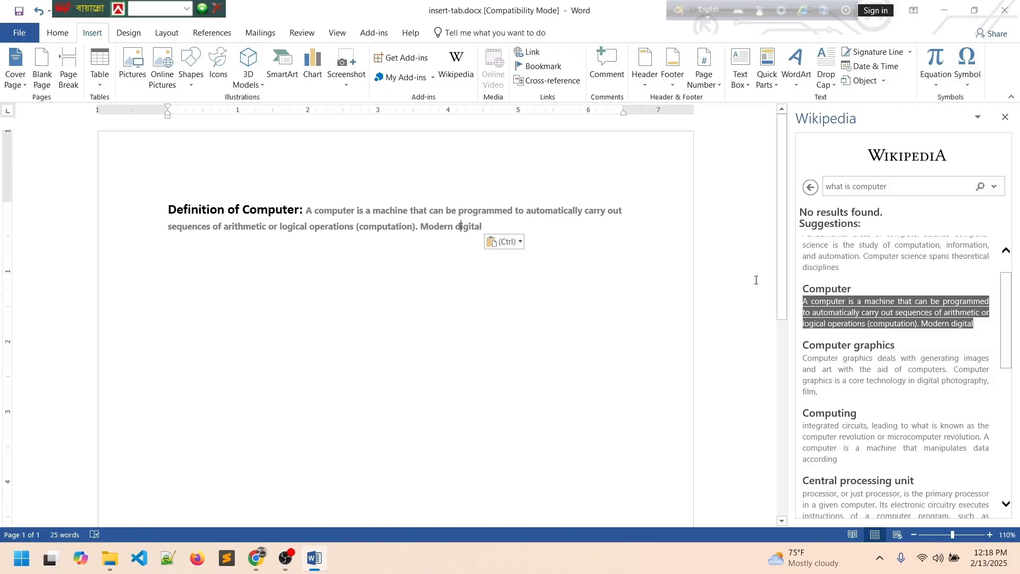
Close the Wikipedia pane, search the Add-ins store for 'ai', browse the results, and close it.
click(1005, 117)
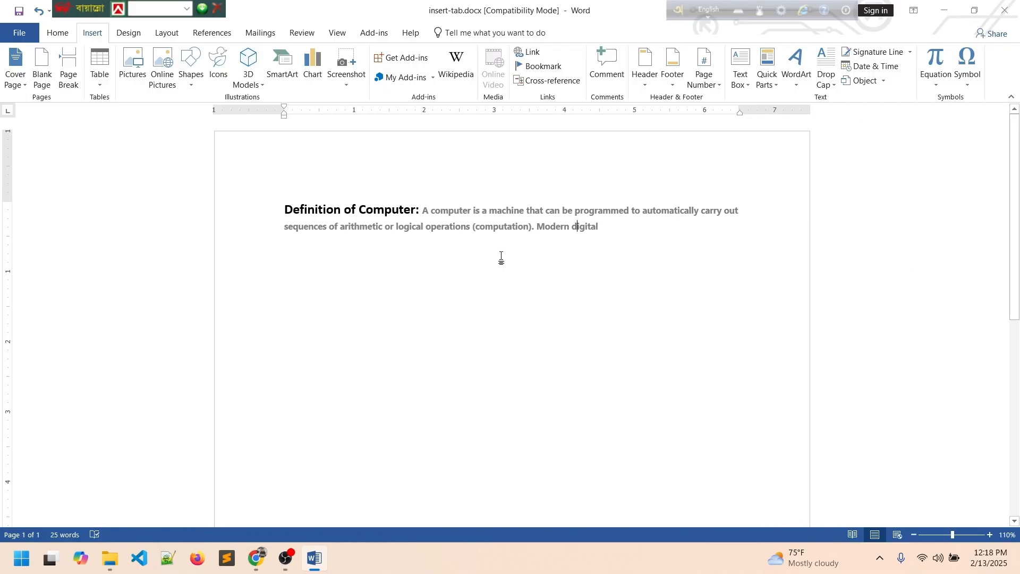
click(505, 226)
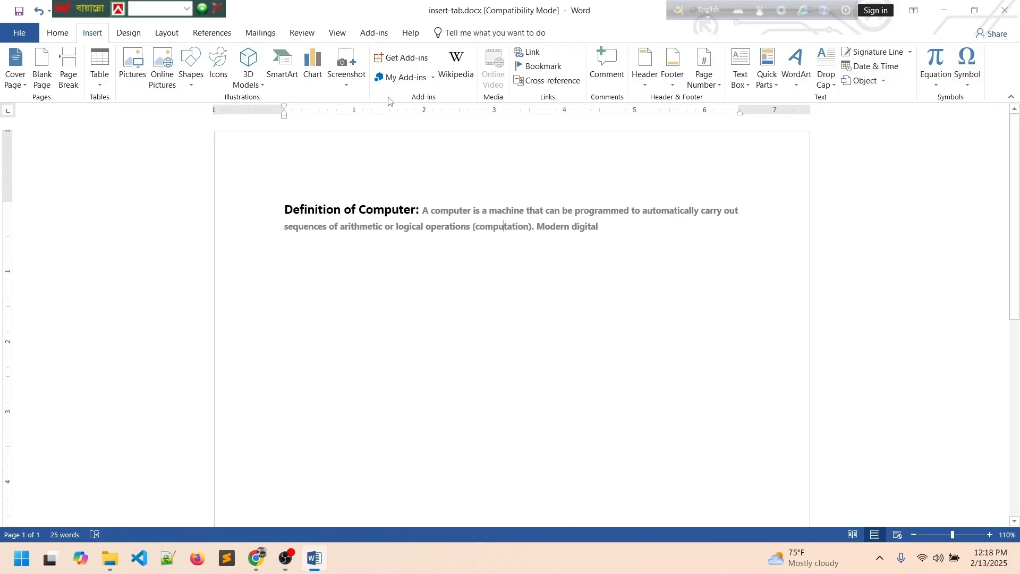
click(399, 58)
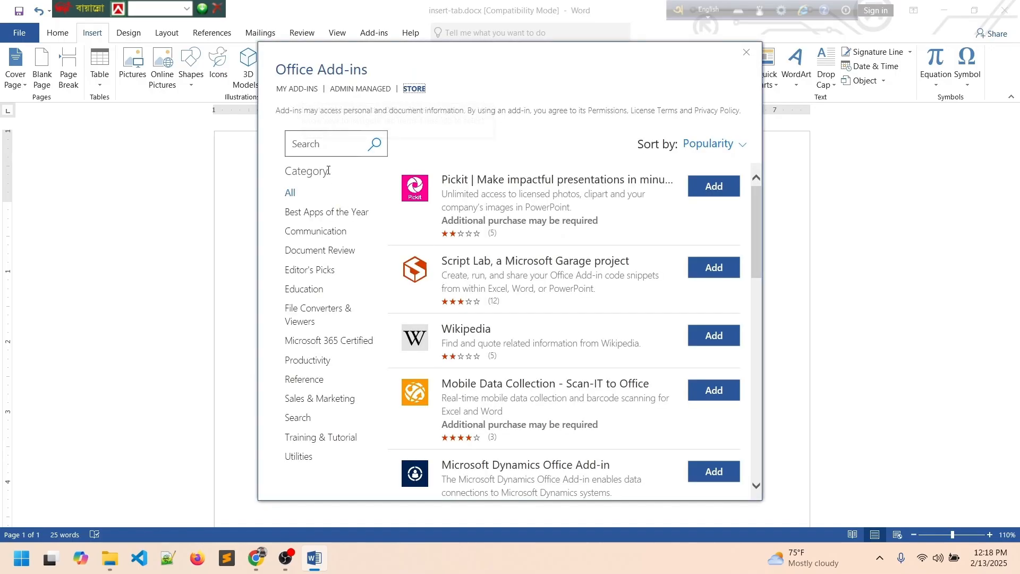
click(333, 141)
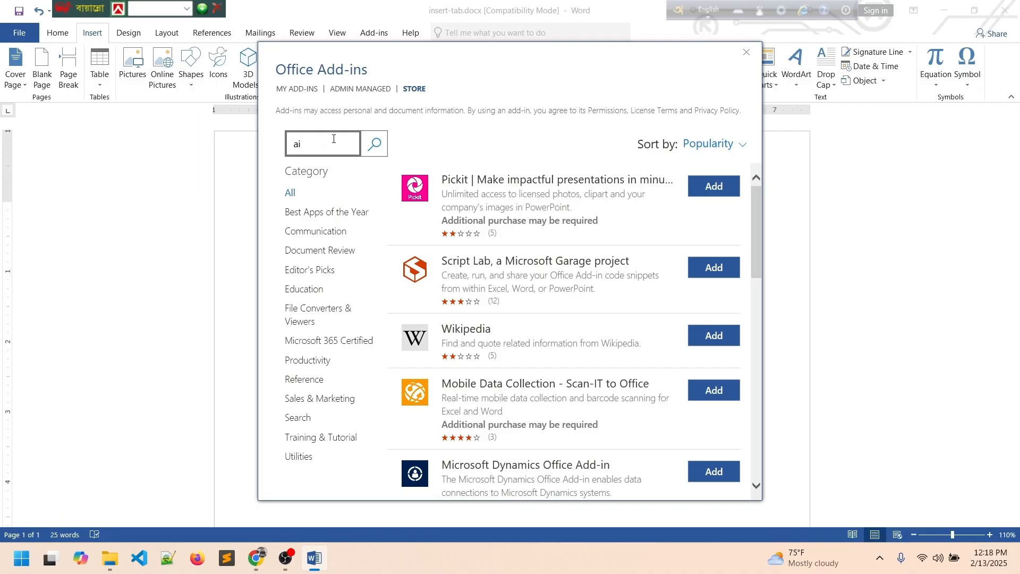
text(ai)
key(Return)
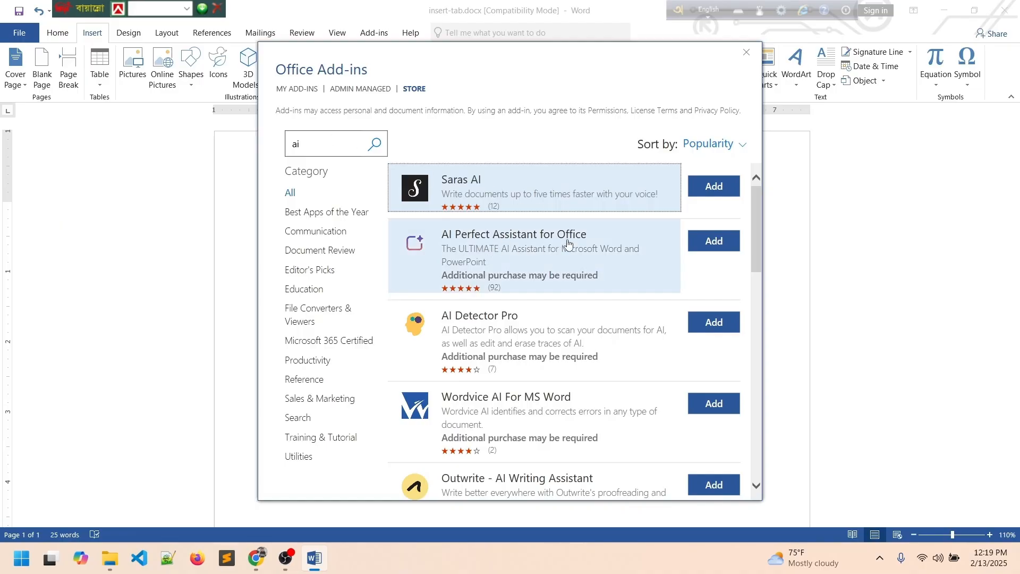
scroll(655, 240, down, 2)
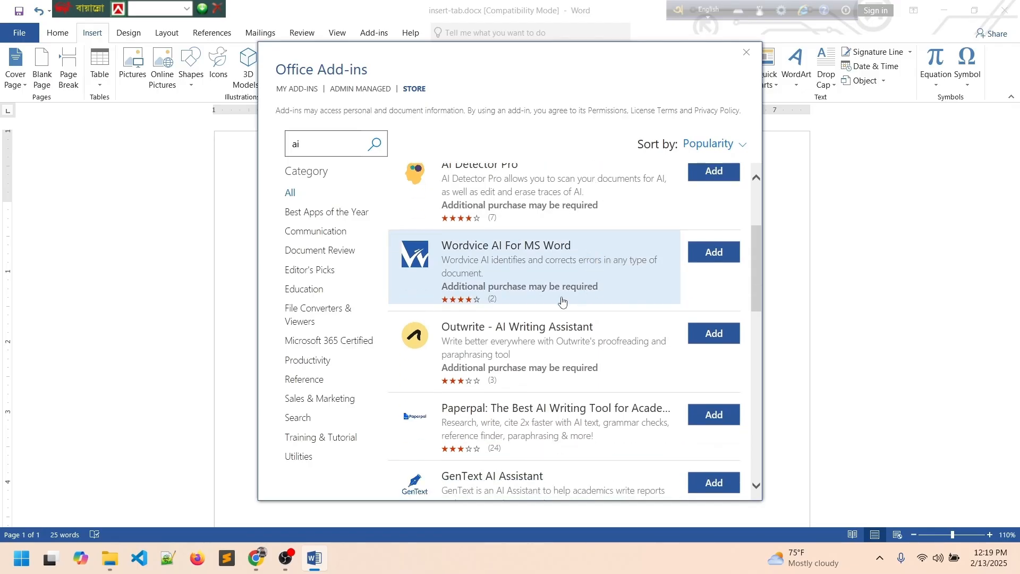
scroll(562, 302, down, 4)
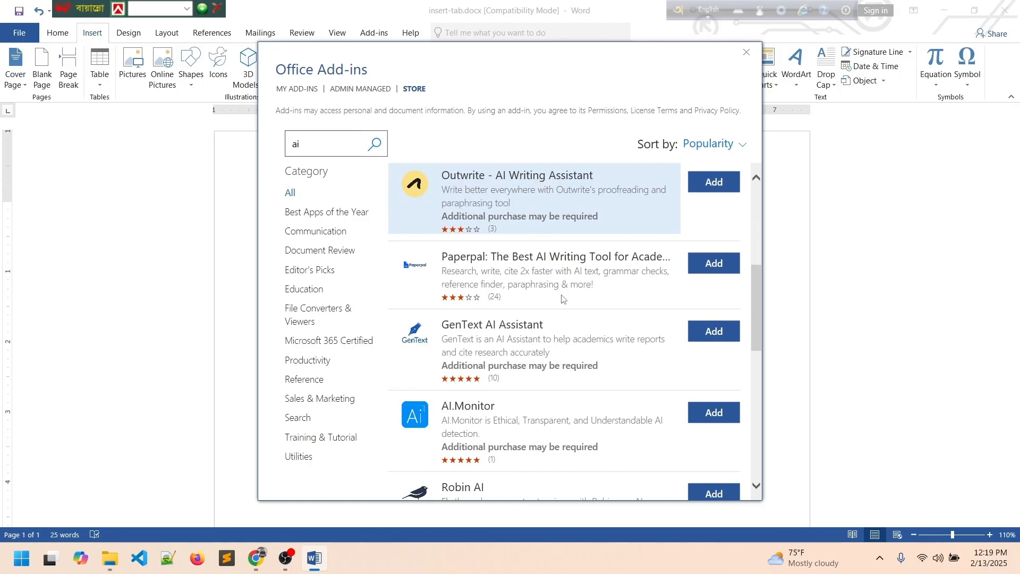
scroll(562, 300, up, 6)
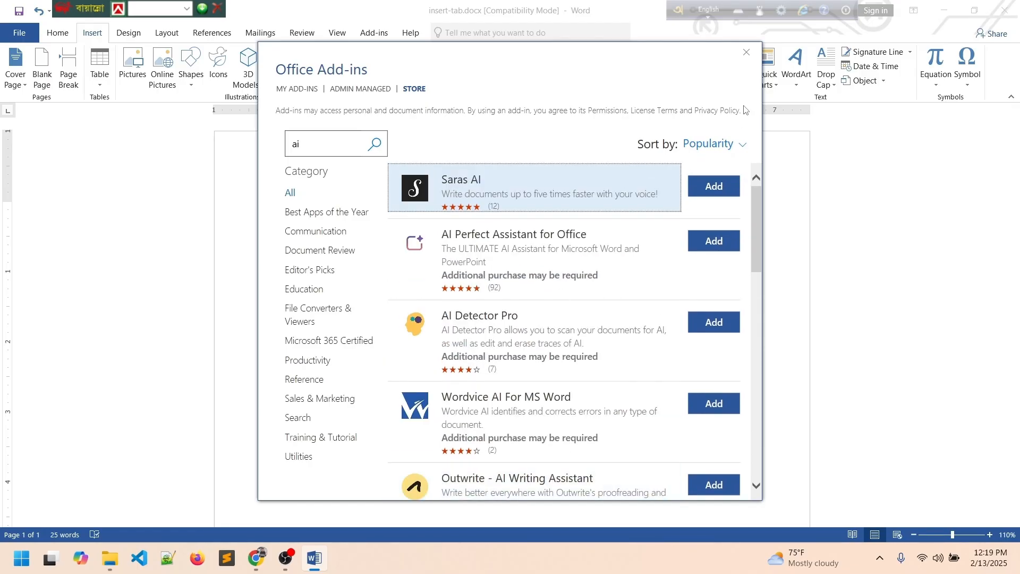
click(749, 60)
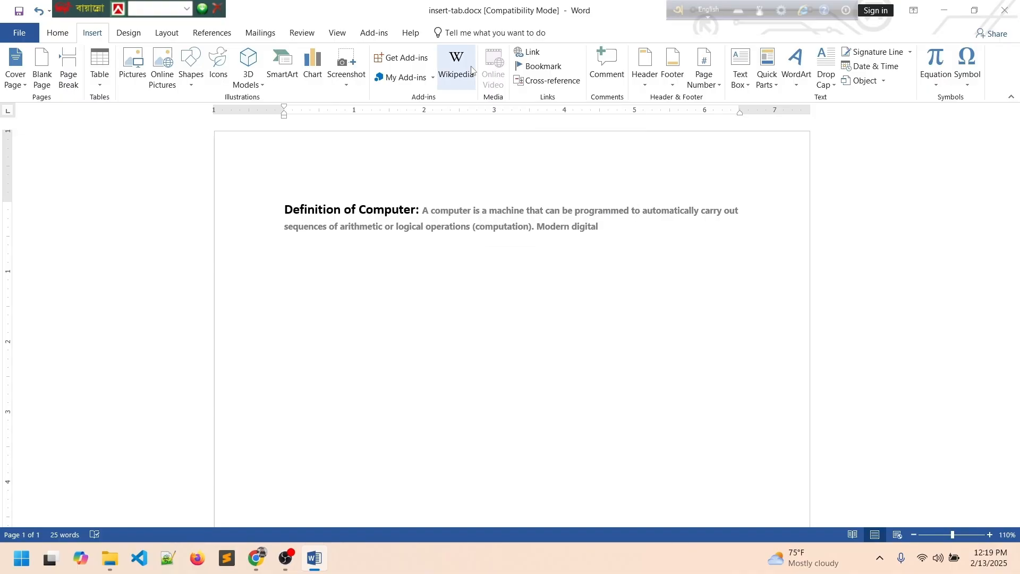
Cancel out of the Bookmark settings, then delete the Definition of Computer paragraph.
click(540, 66)
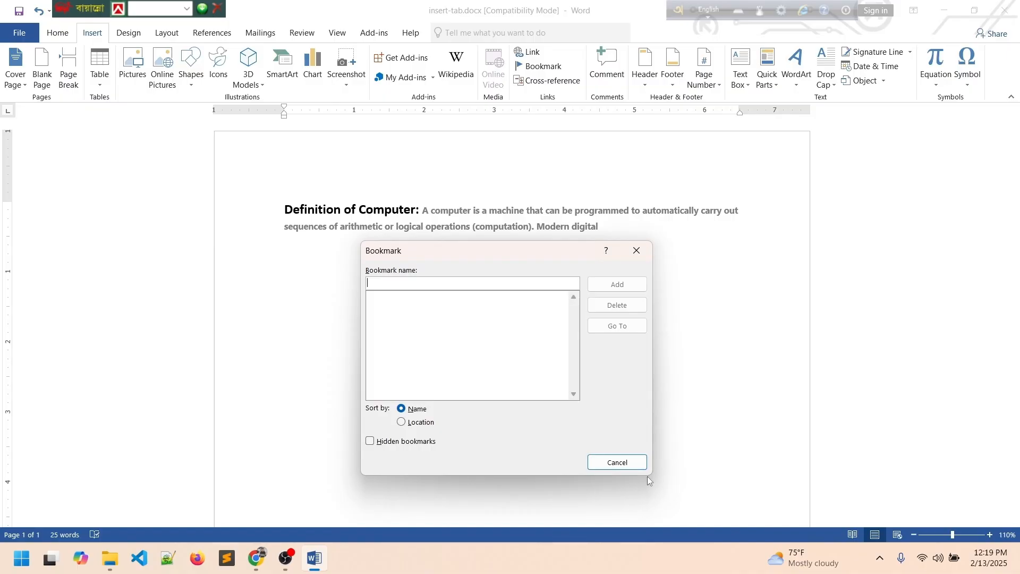
click(632, 466)
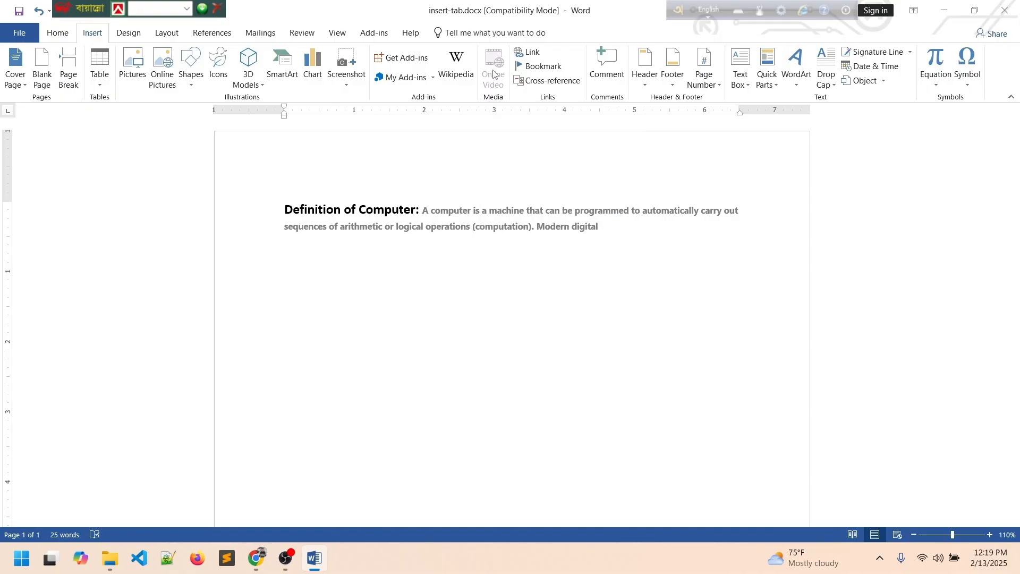
triple_click(151, 191)
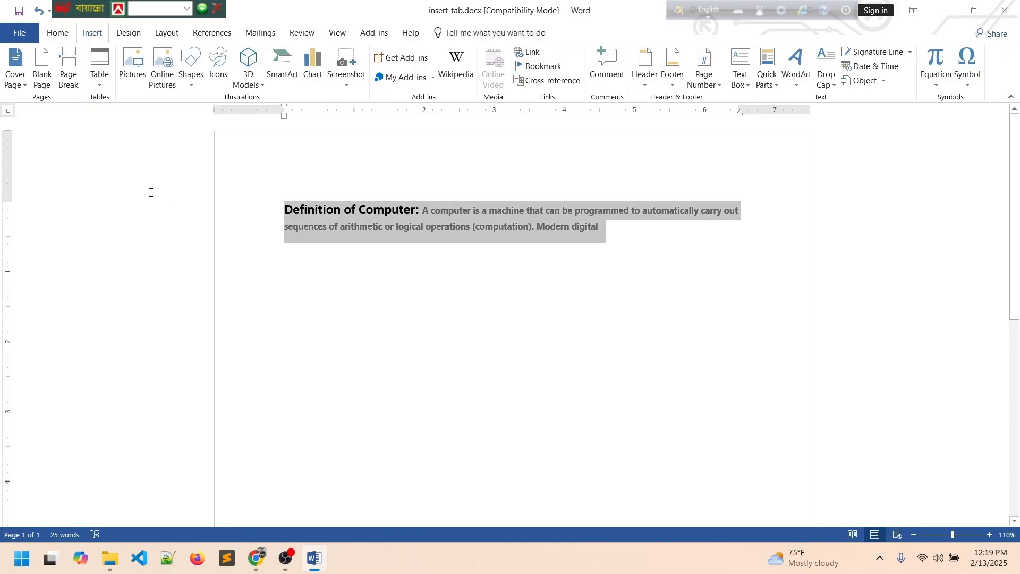
key(Delete)
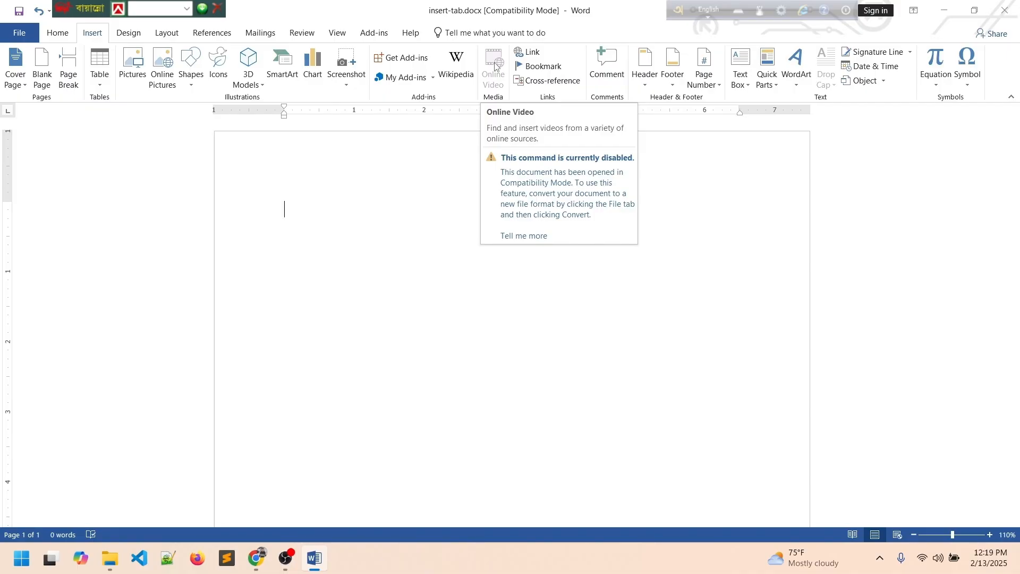
Insert a hyperlink to ms-word-tutorial.docx in my-rename-folder on the Desktop.
click(529, 55)
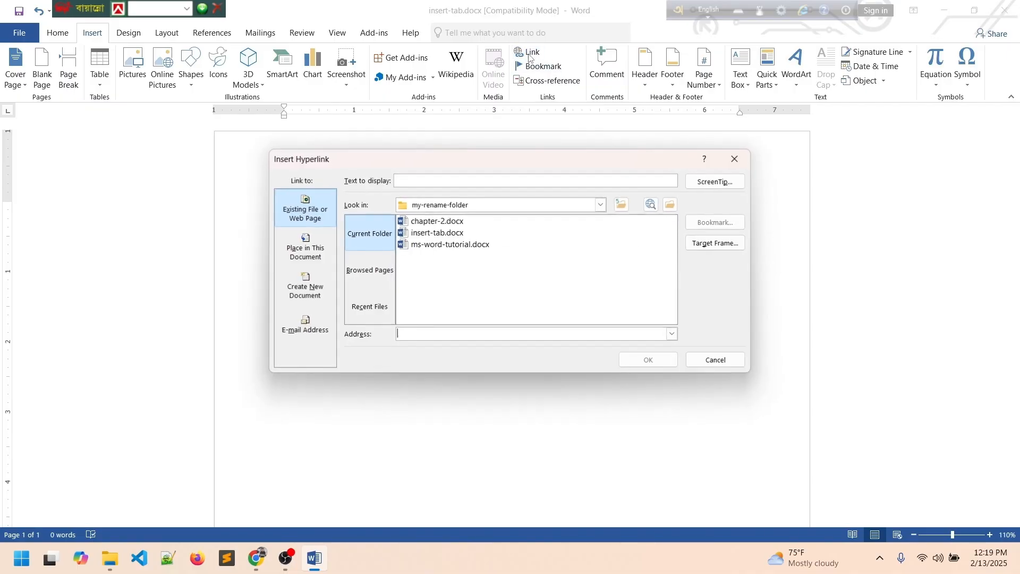
click(716, 360)
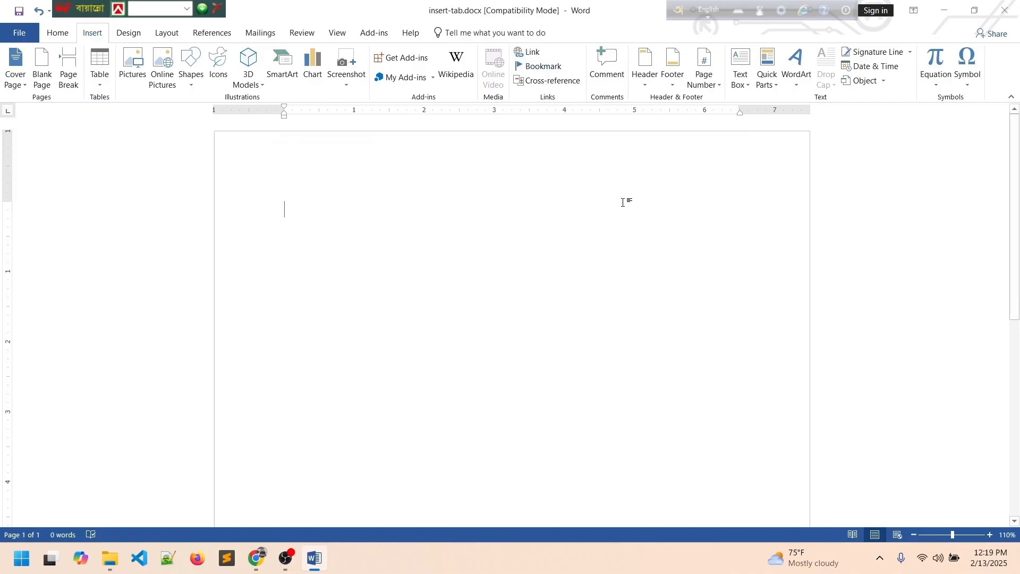
click(534, 54)
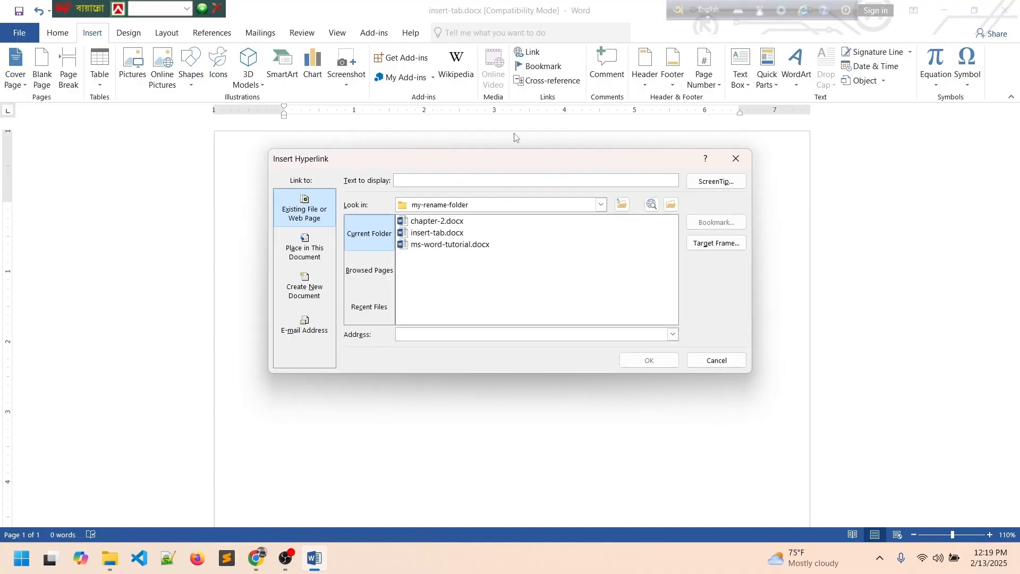
click(443, 246)
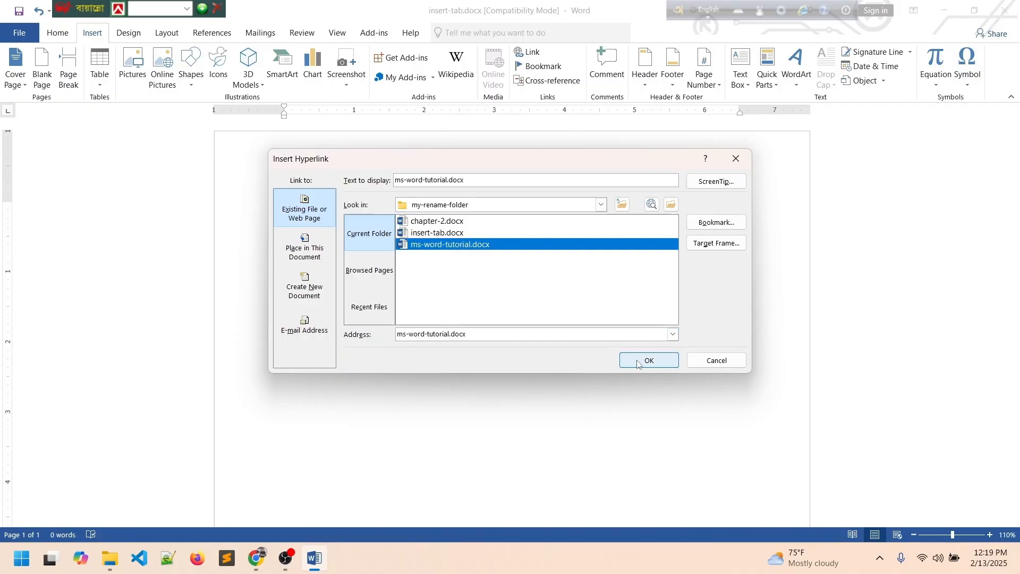
click(716, 360)
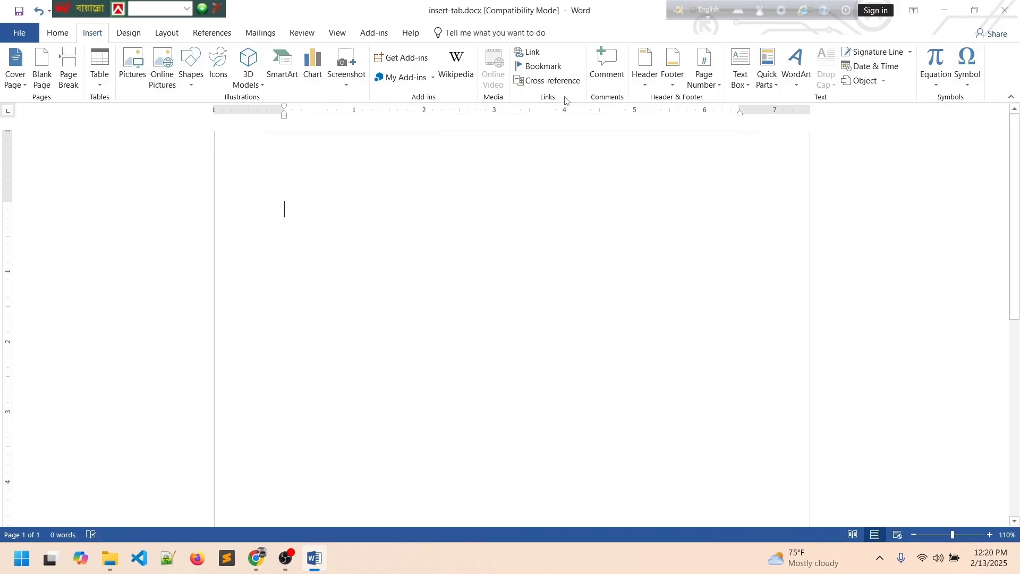
click(528, 52)
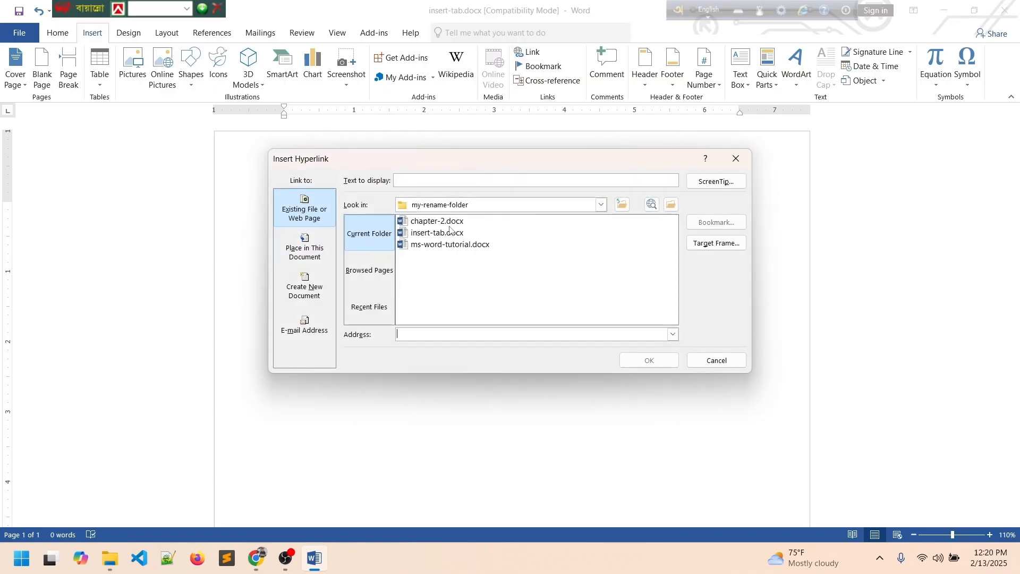
click(601, 205)
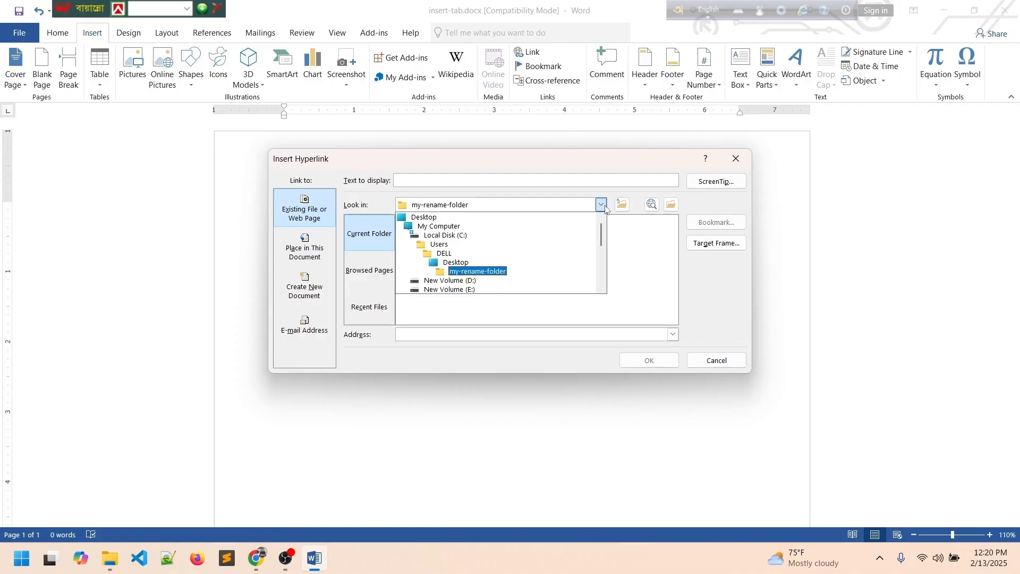
click(602, 205)
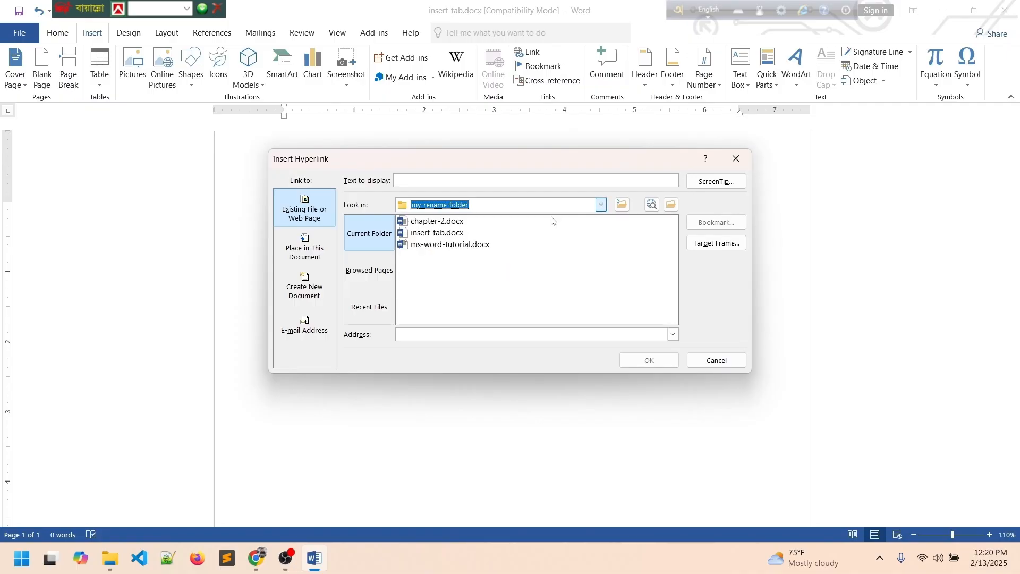
click(449, 248)
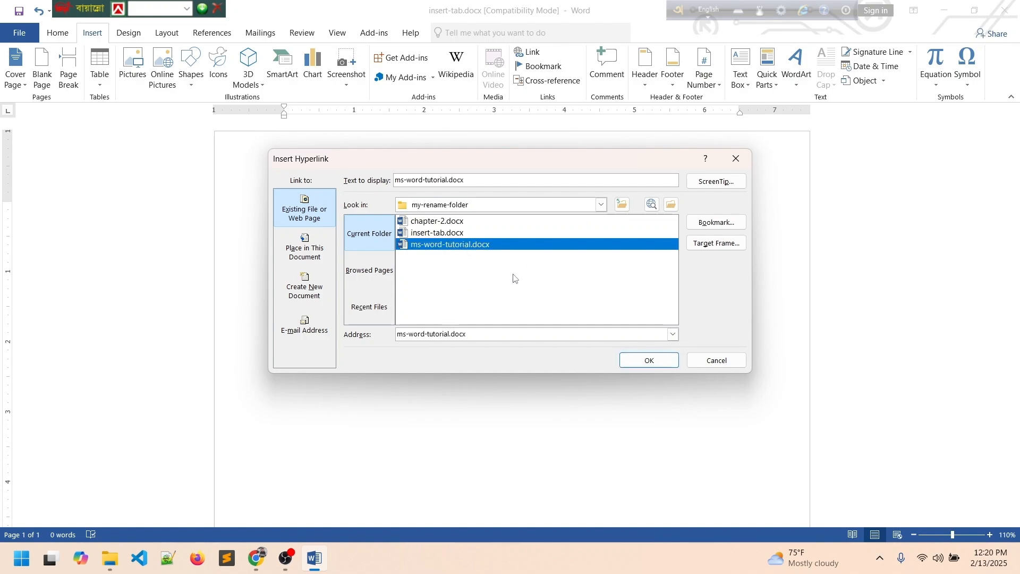
click(651, 359)
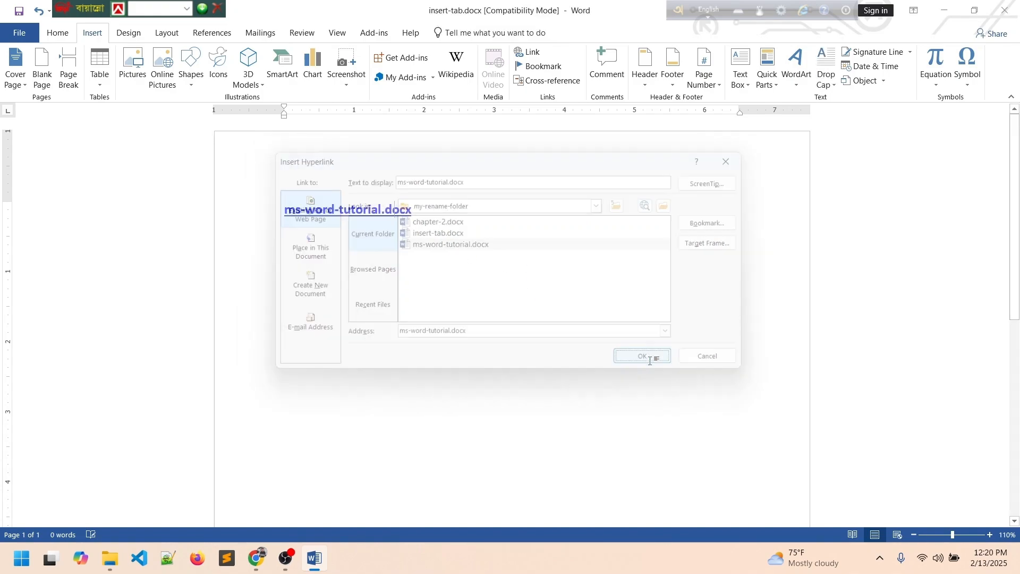
mouse_move(356, 213)
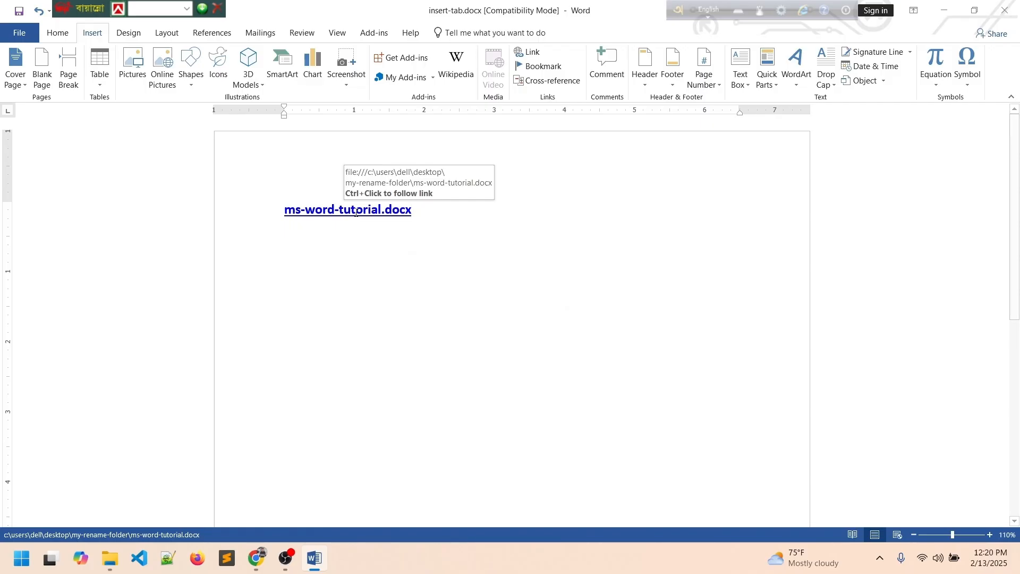
Follow the link to open ms-word-tutorial.docx, entering its open and modify passwords, and look over its text.
ctrl+click(356, 213)
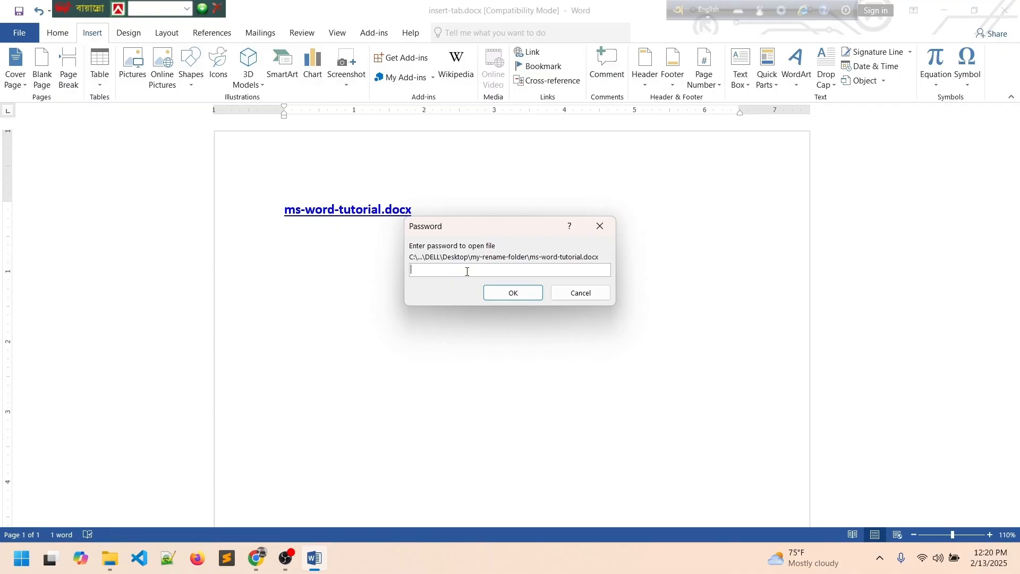
text(123)
click(514, 294)
text(123)
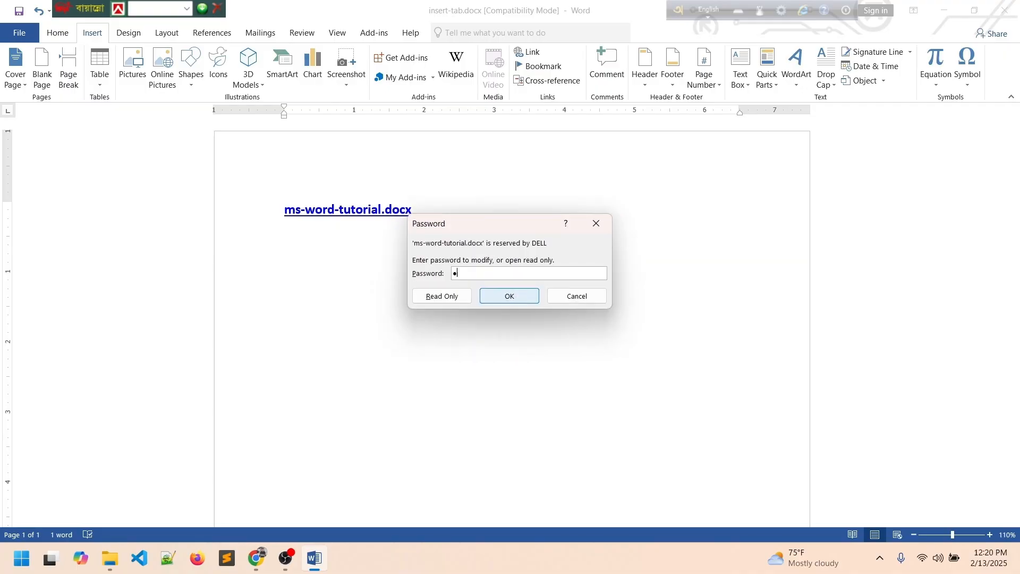
click(506, 298)
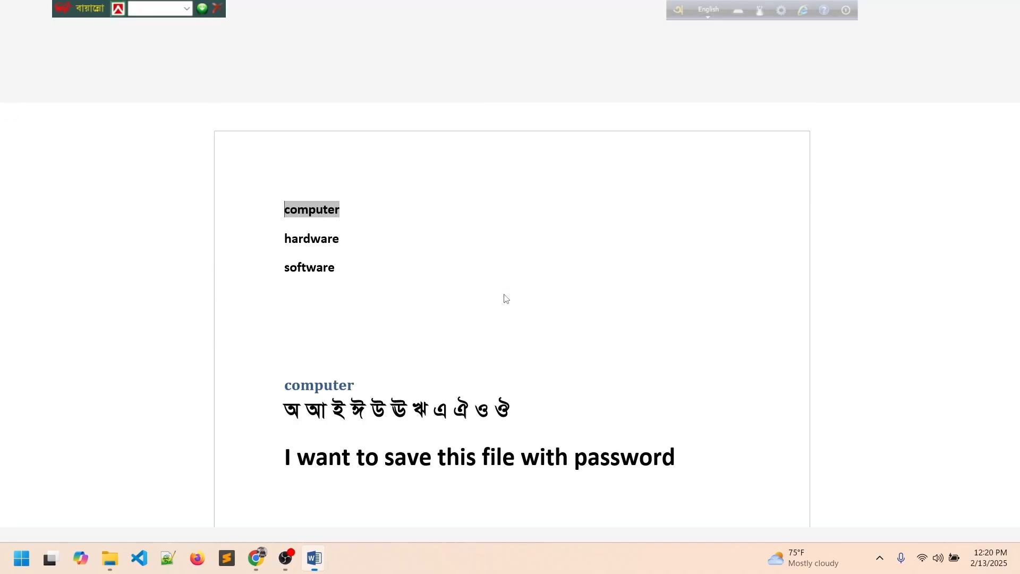
scroll(457, 271, down, 3)
scroll(457, 272, up, 3)
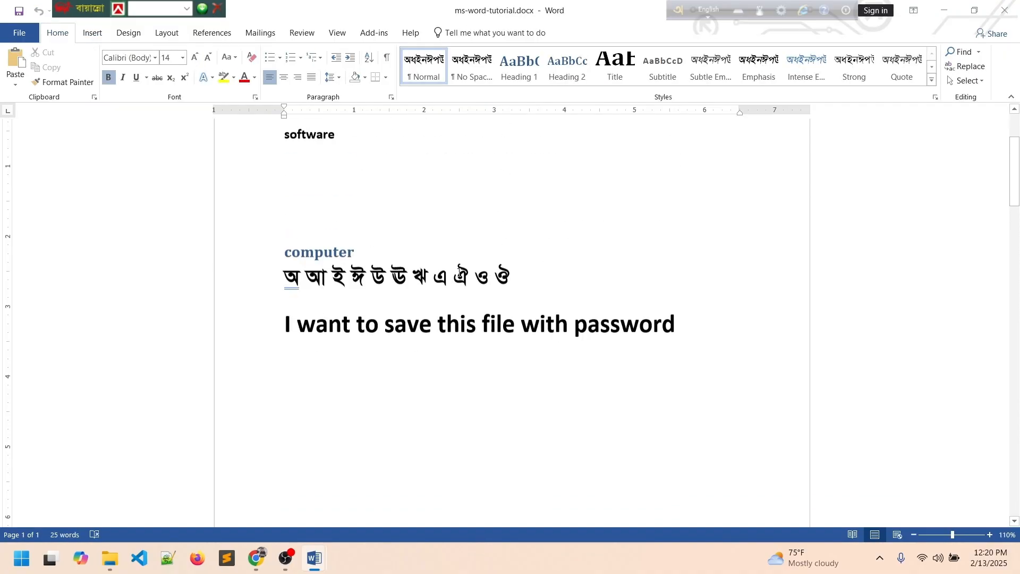
scroll(441, 398, down, 2)
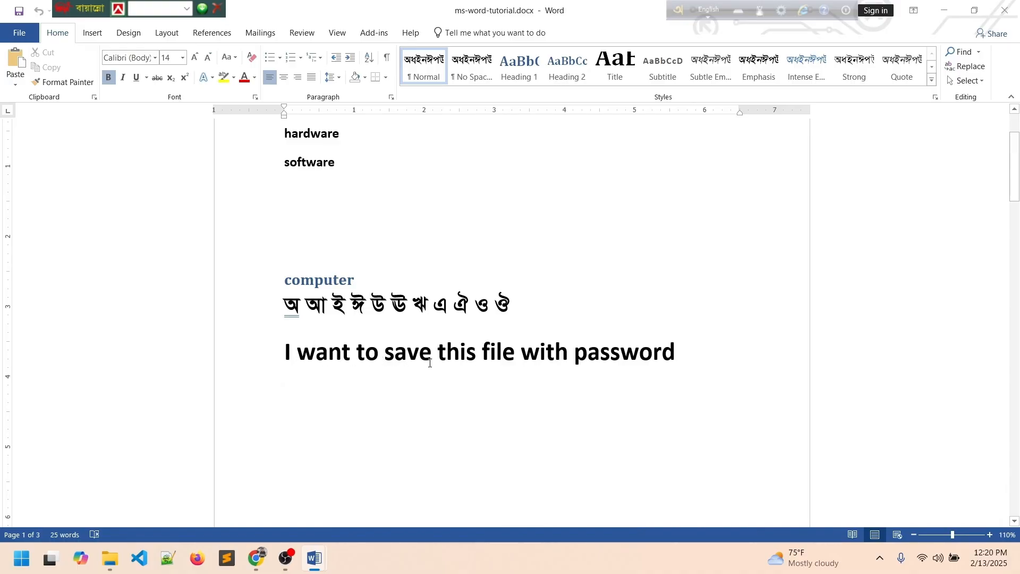
scroll(483, 358, up, 2)
scroll(483, 353, down, 2)
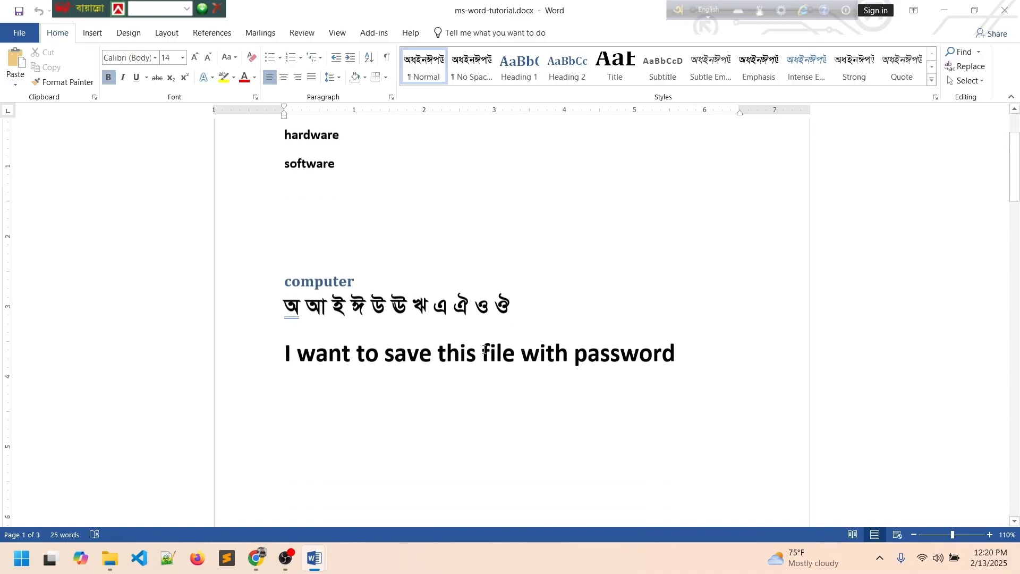
scroll(482, 347, down, 8)
scroll(480, 340, up, 5)
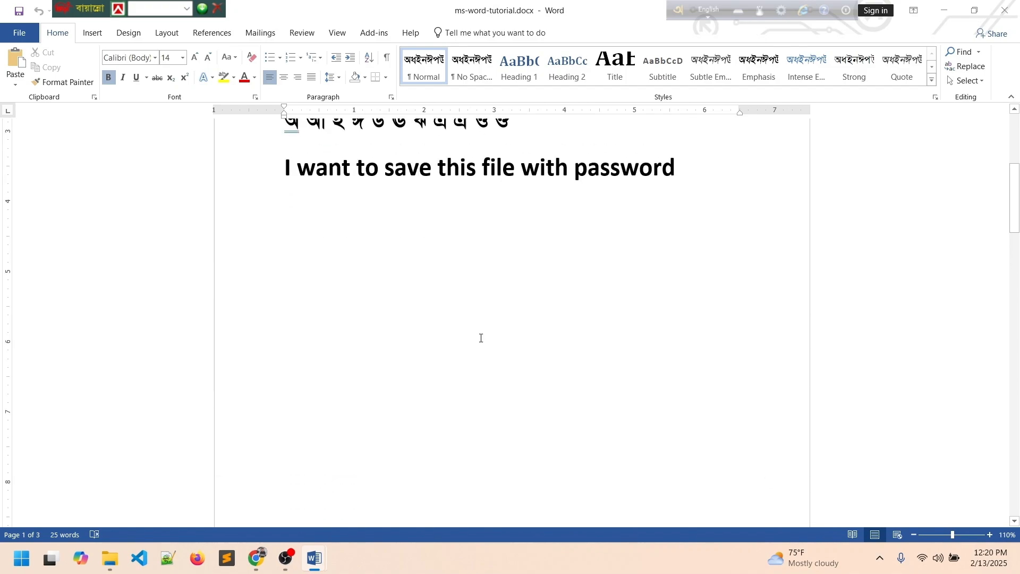
scroll(482, 334, up, 5)
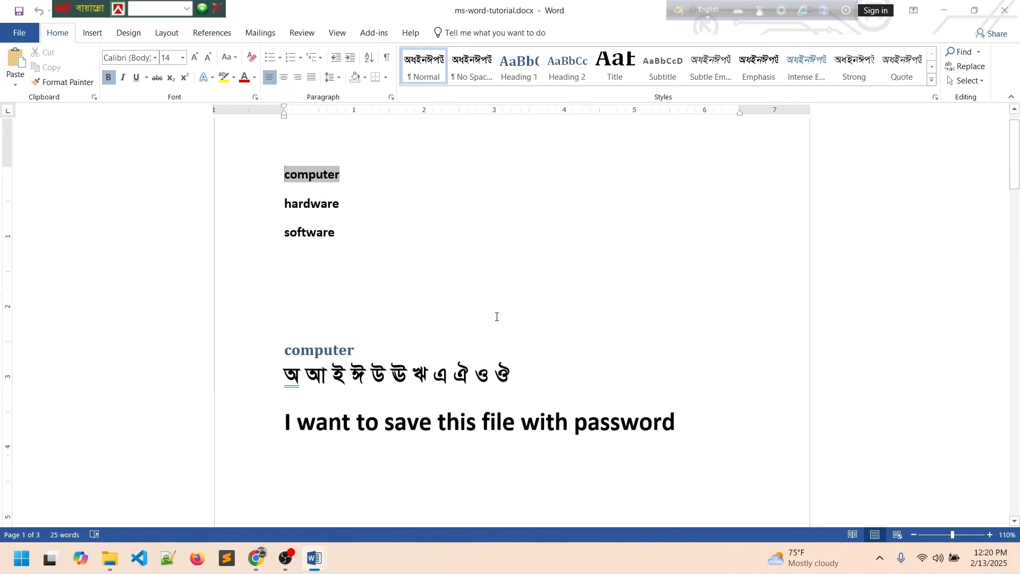
scroll(518, 327, down, 1)
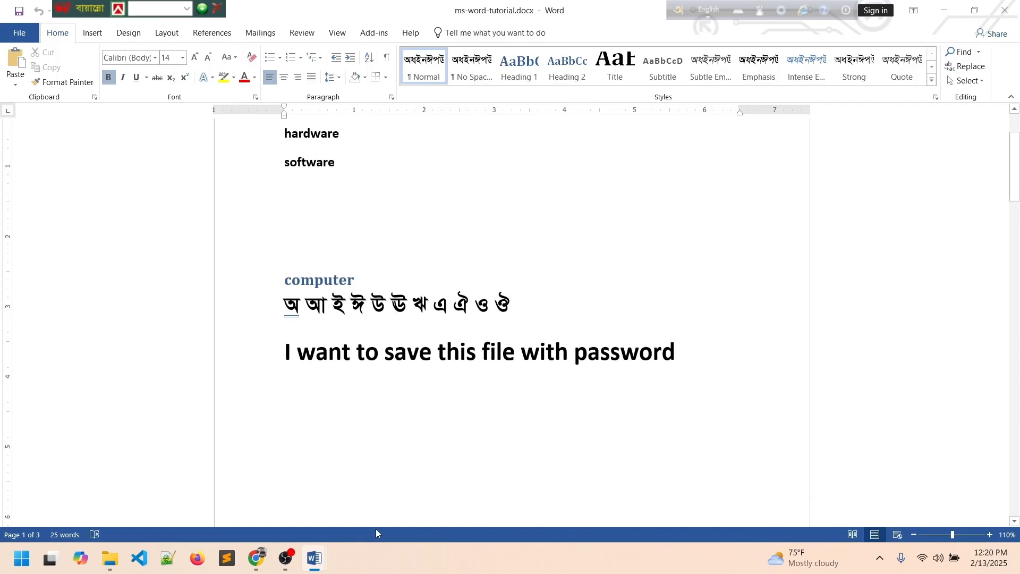
Check the link text in insert-tab.docx, then return to the ms-word-tutorial.docx window.
mouse_move(315, 558)
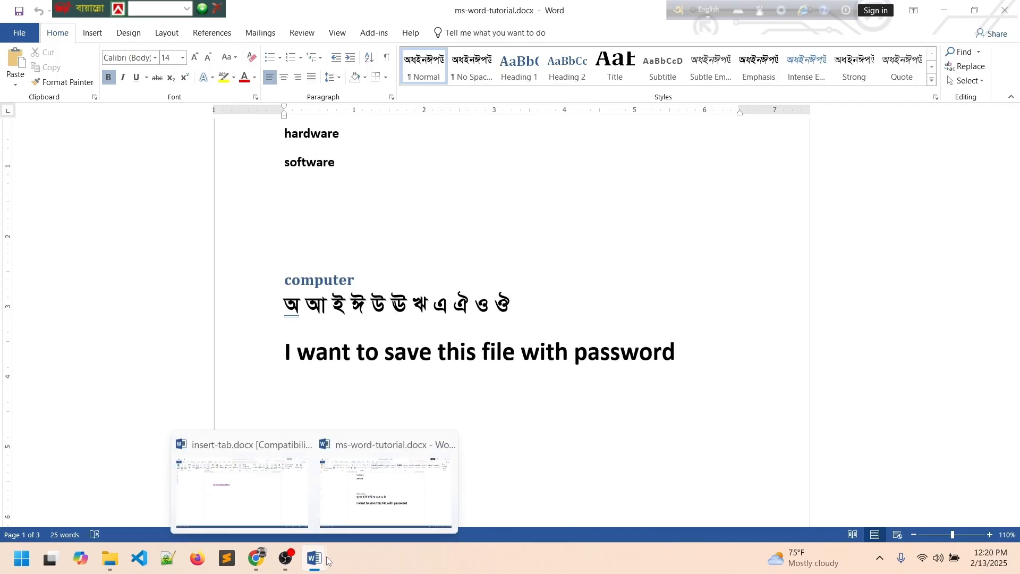
click(275, 498)
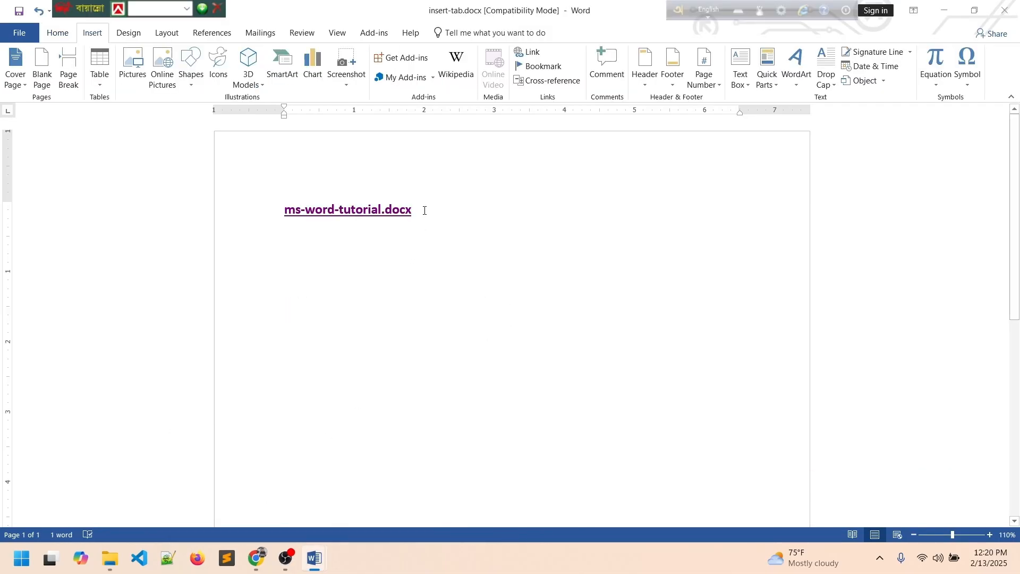
drag(424, 211, 241, 217)
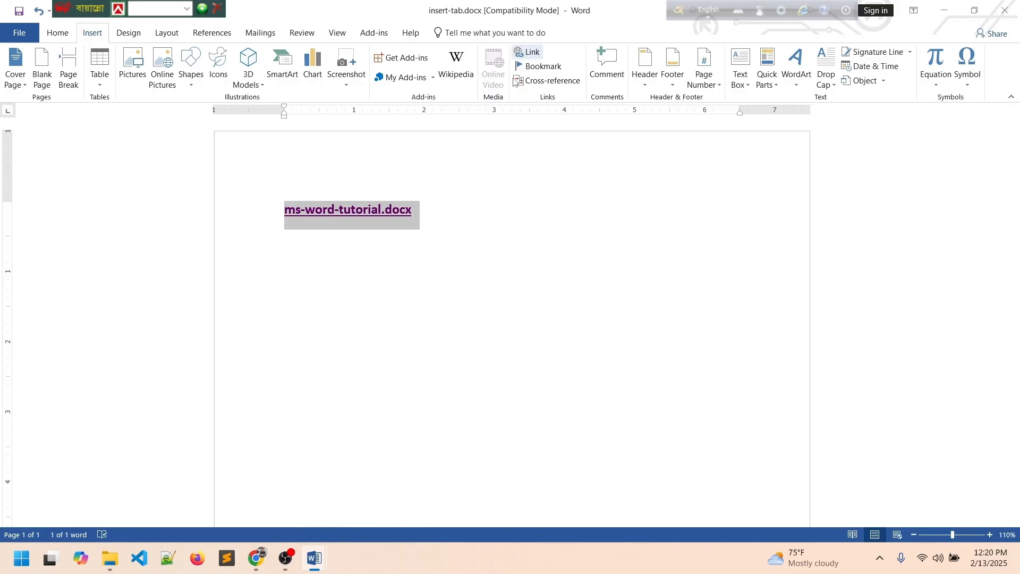
click(443, 212)
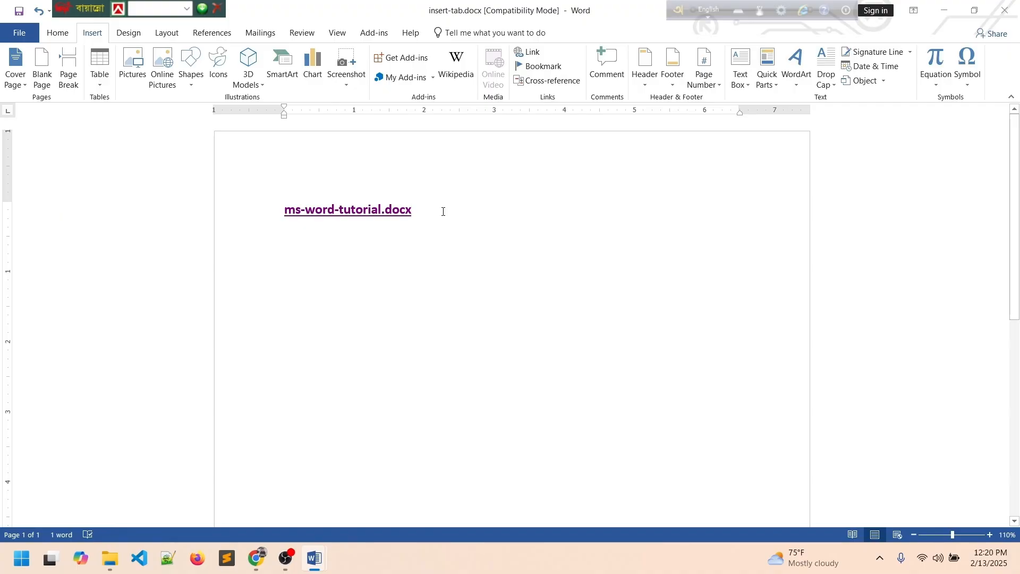
mouse_move(314, 558)
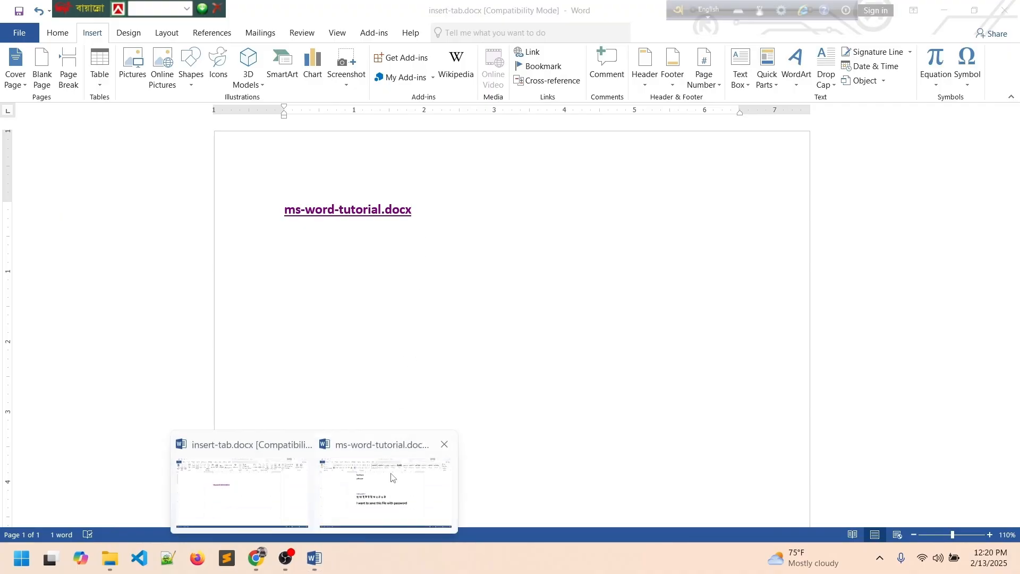
click(392, 479)
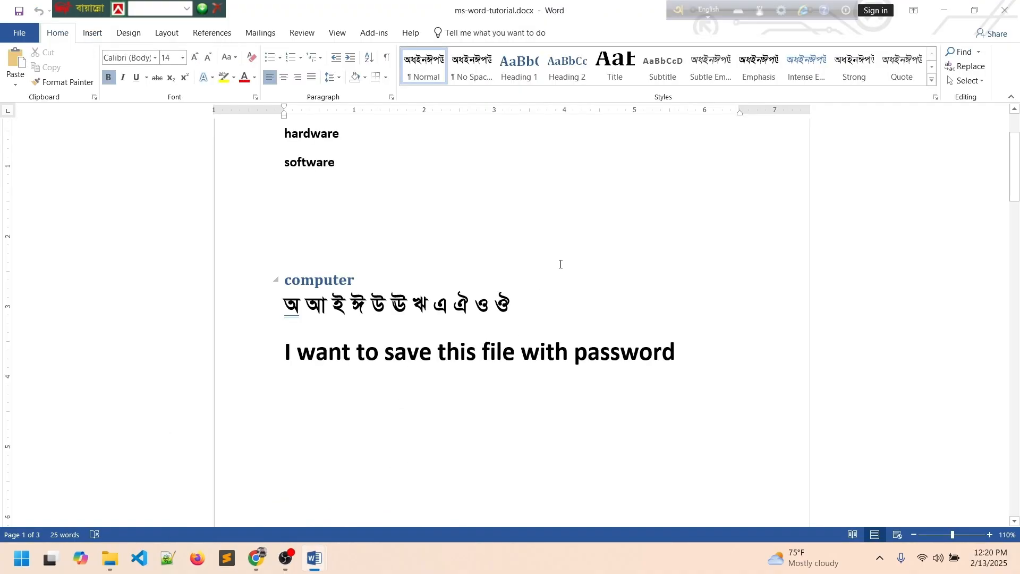
Close ms-word-tutorial.docx and delete the hyperlink line from insert-tab.docx, dismissing the Bookmark dialog unused.
click(1004, 11)
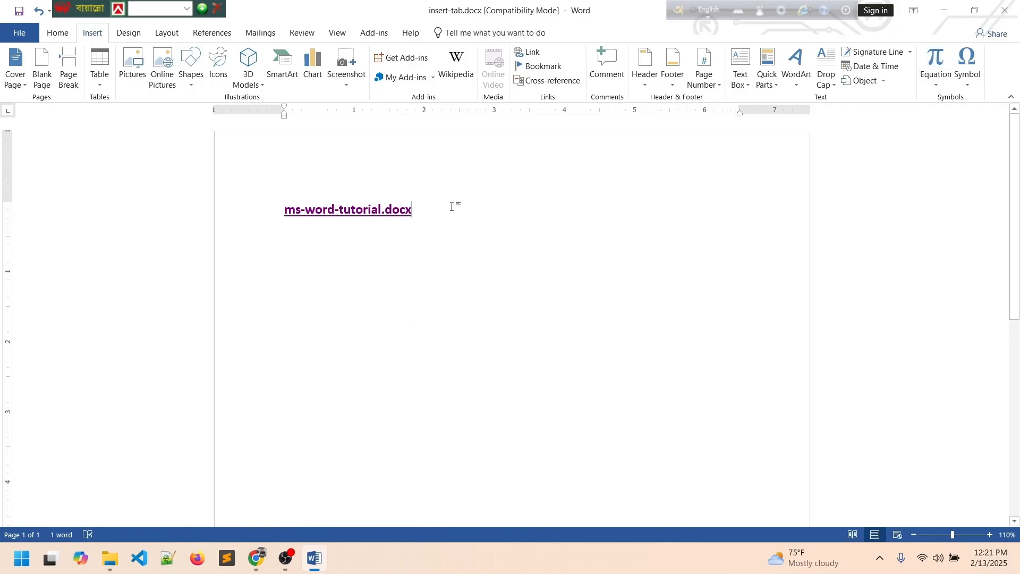
triple_click(425, 217)
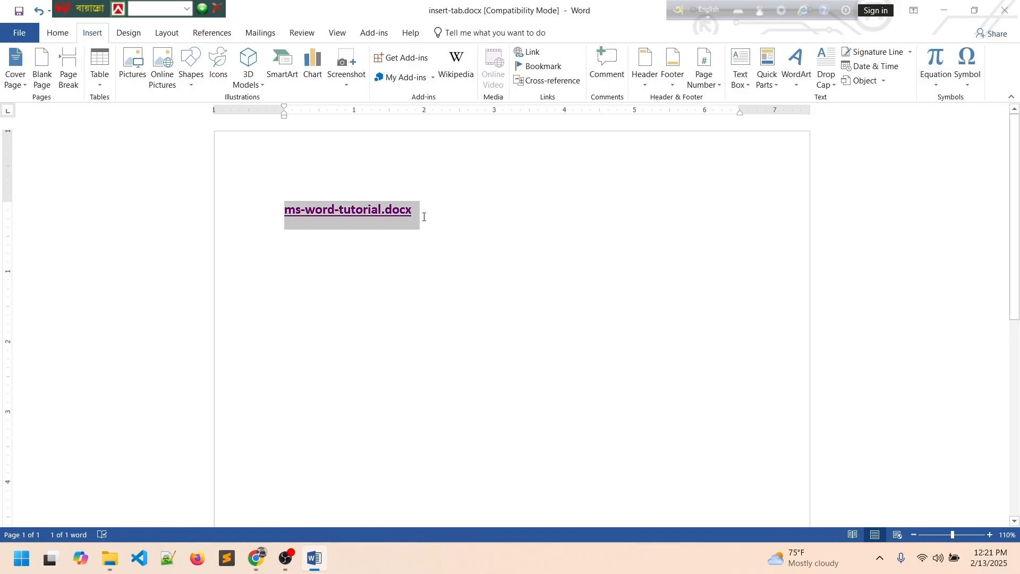
key(Delete)
click(545, 66)
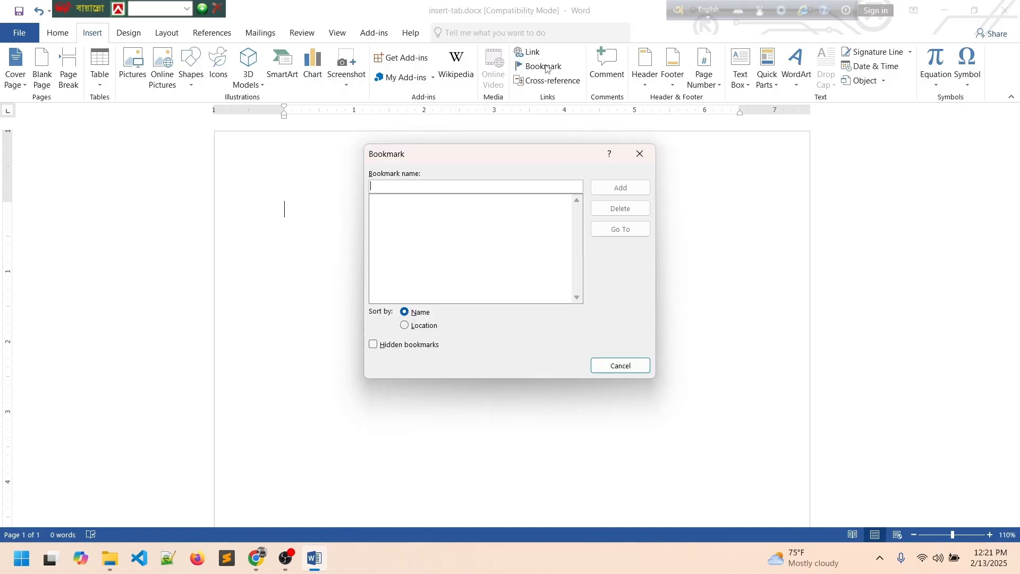
click(620, 372)
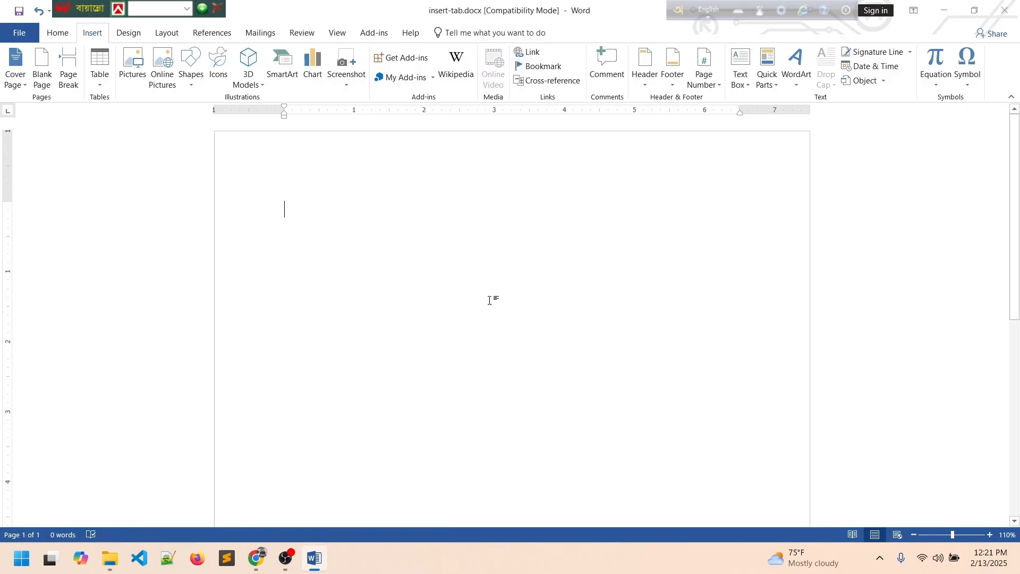
Type the =rand() formula on the empty page.
click(59, 34)
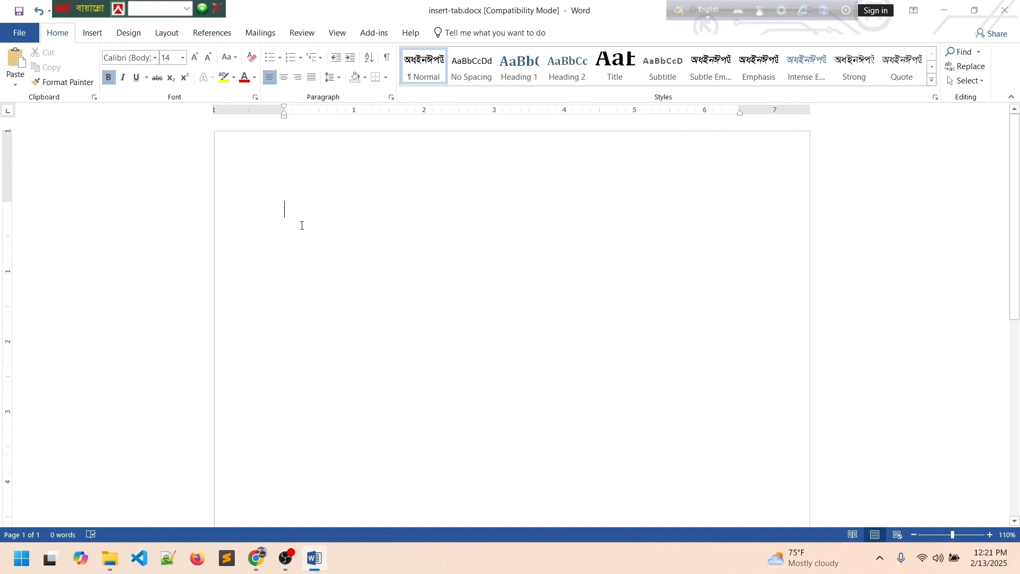
text(r)
key(BackSpace)
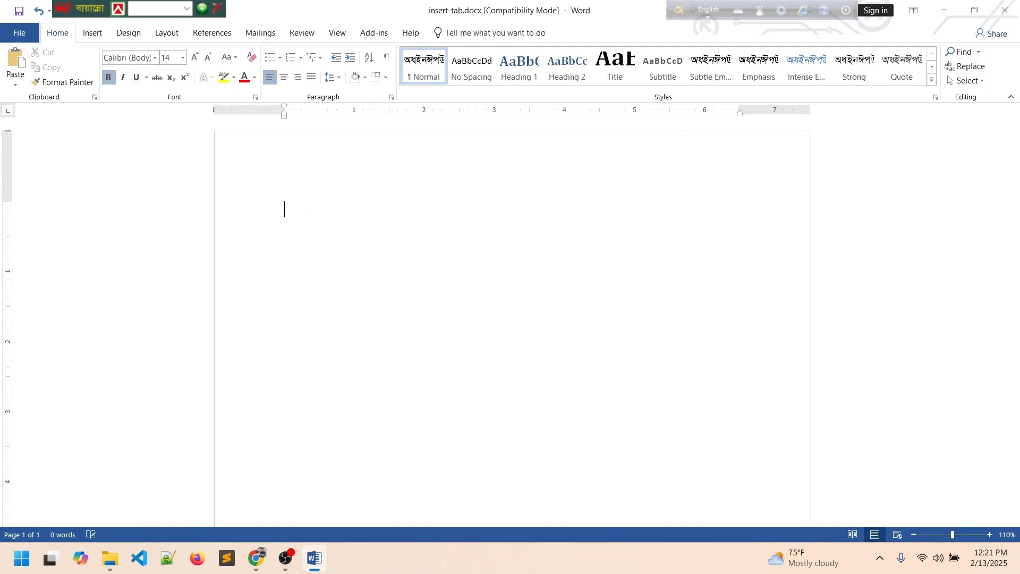
text(=rand())
Expand =rand() into sample paragraphs and remove bold from all the text, leaving regular Calibri 14.
key(Return)
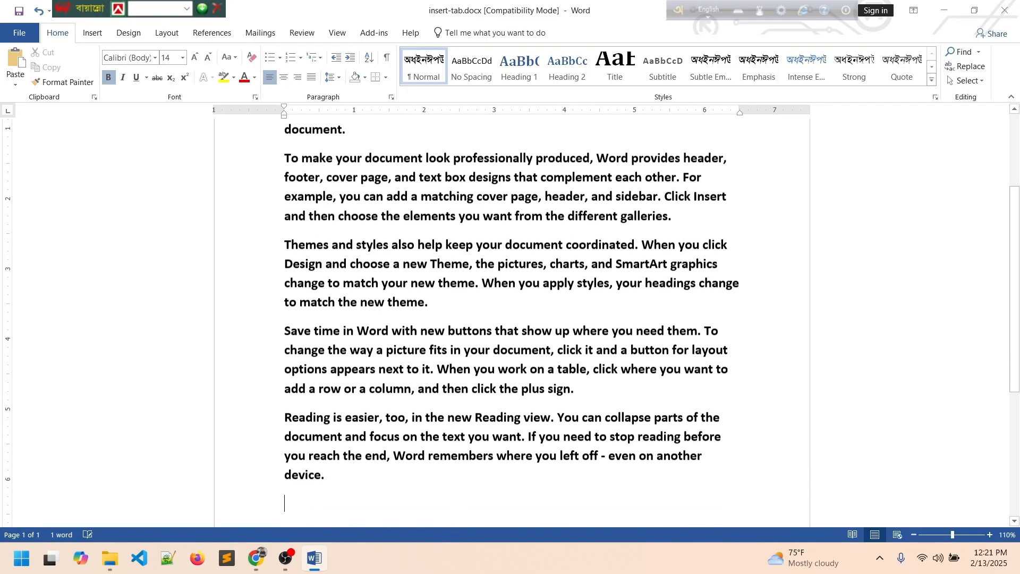
key(ctrl+a)
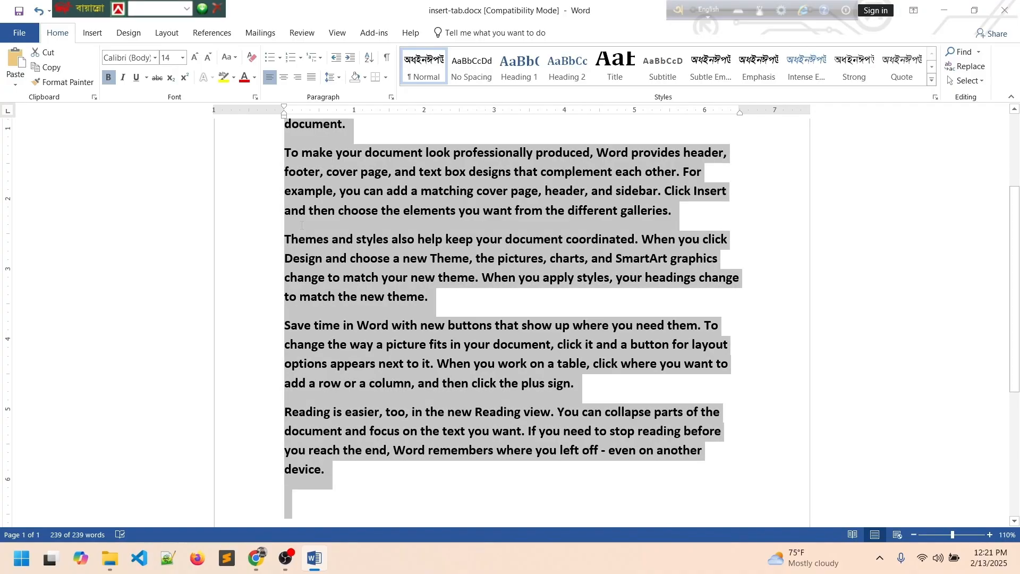
key(ctrl+b)
click(415, 256)
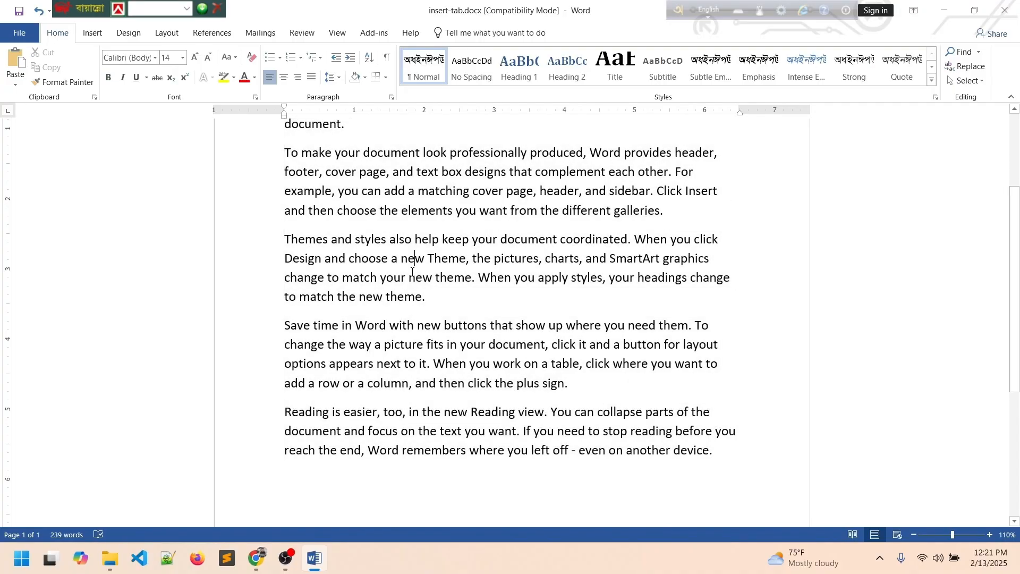
scroll(414, 276, up, 3)
scroll(415, 277, down, 1)
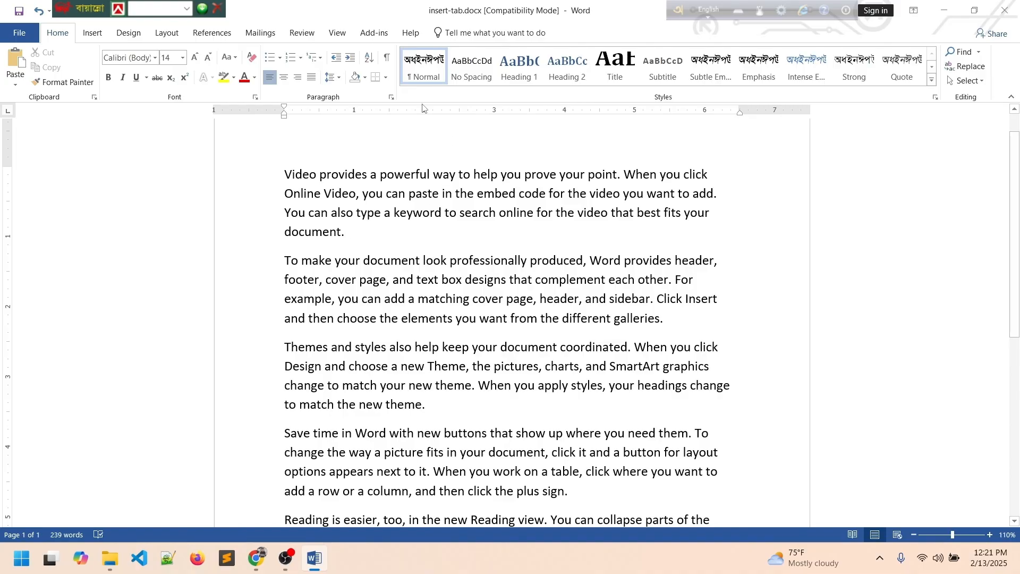
Add a bookmark named 'docuements' after 'document.' in the first paragraph, with the list sorted by location.
click(97, 34)
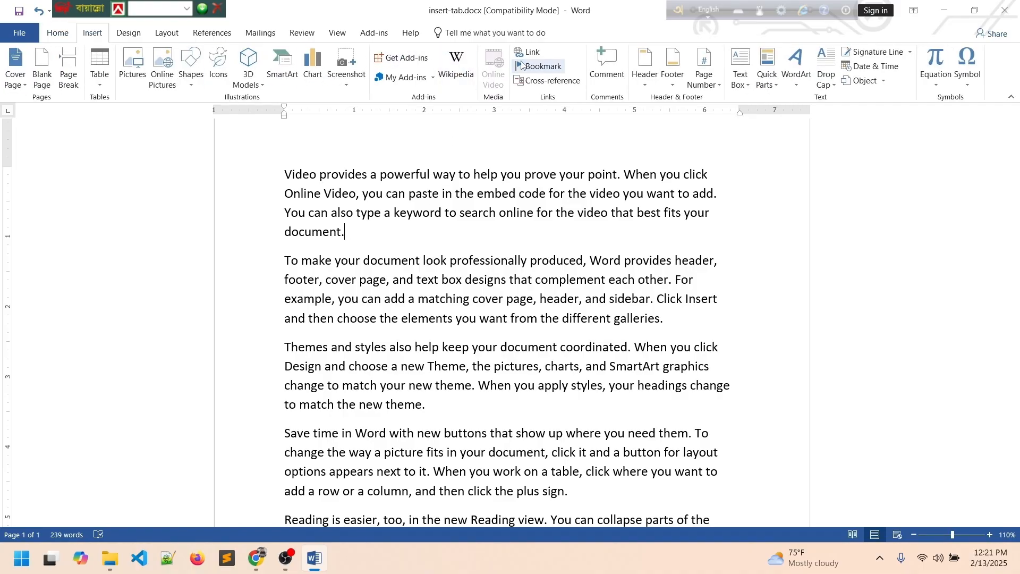
click(547, 68)
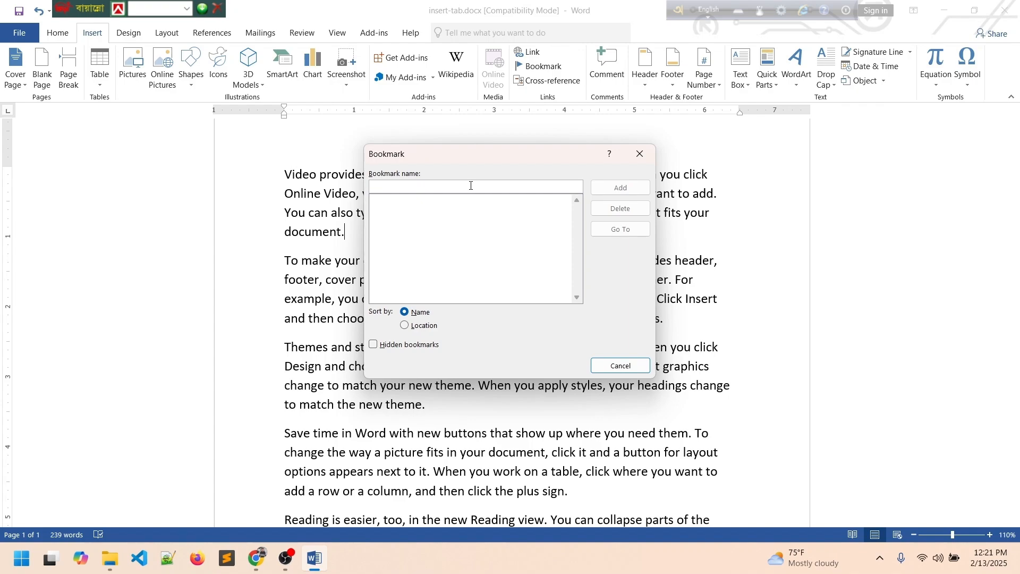
text(docuemnt)
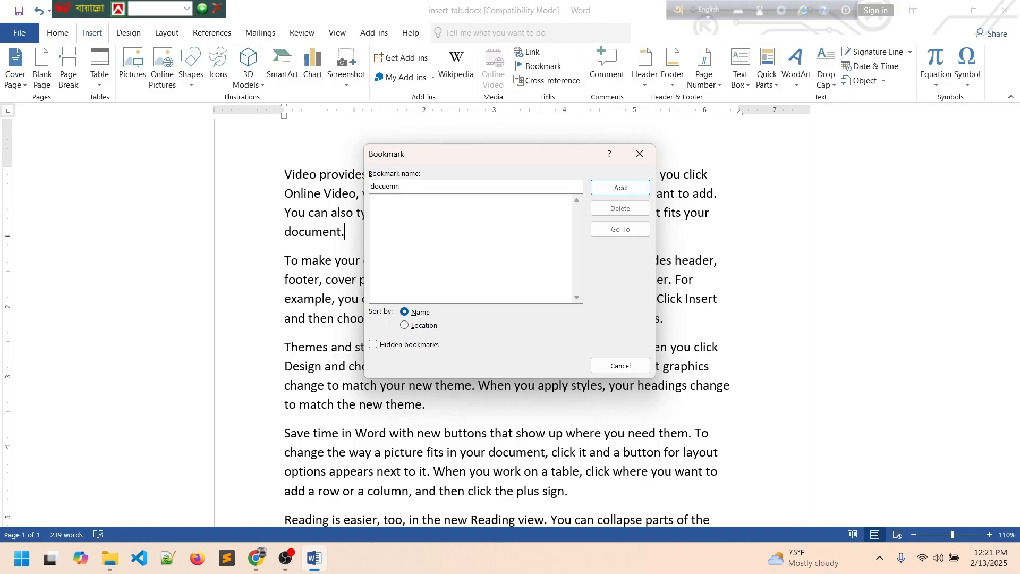
key(BackSpace)
text(ents)
click(414, 330)
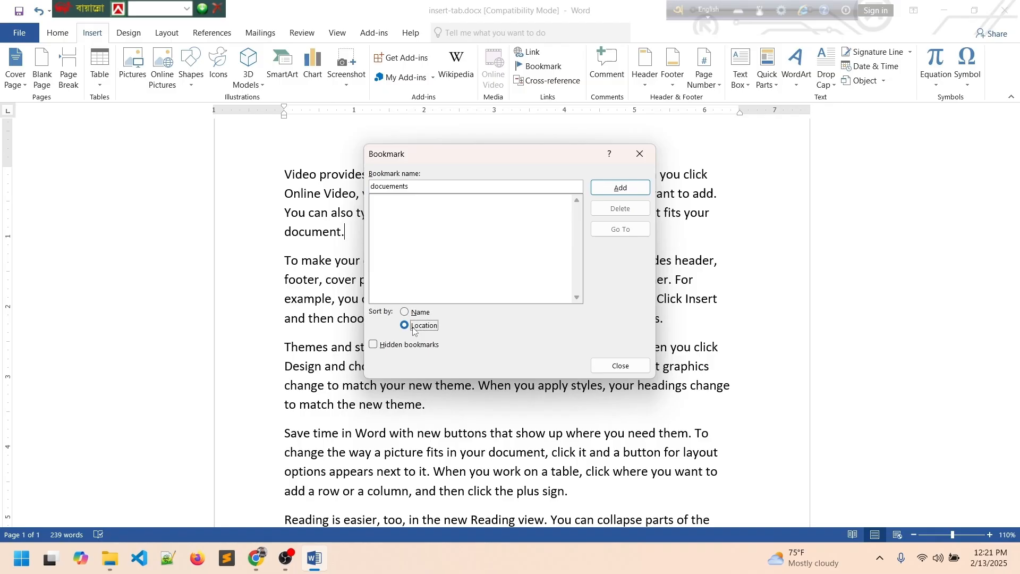
click(621, 189)
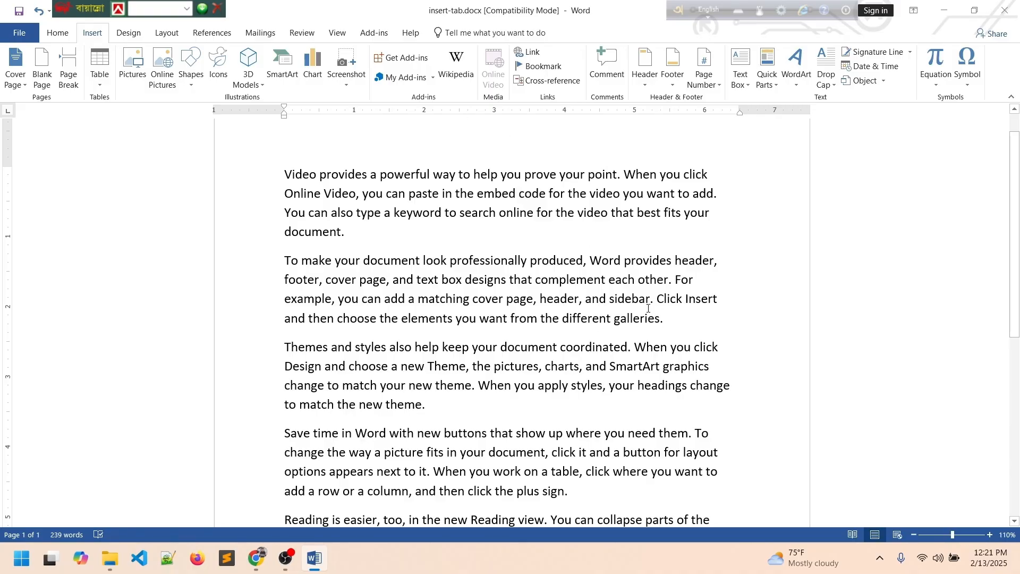
Add a bookmark named 'galleris' after 'galleries.'.
click(539, 67)
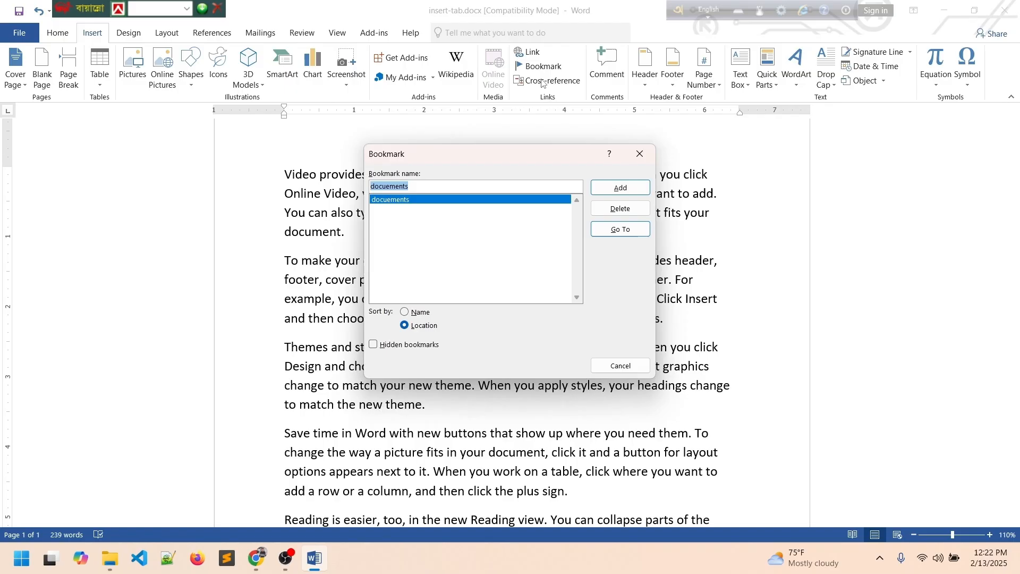
click(459, 185)
key(BackSpace)
key(BackSpace)
key(BackSpace)
key(BackSpace)
key(BackSpace)
key(BackSpace)
key(BackSpace)
key(BackSpace)
key(BackSpace)
key(BackSpace)
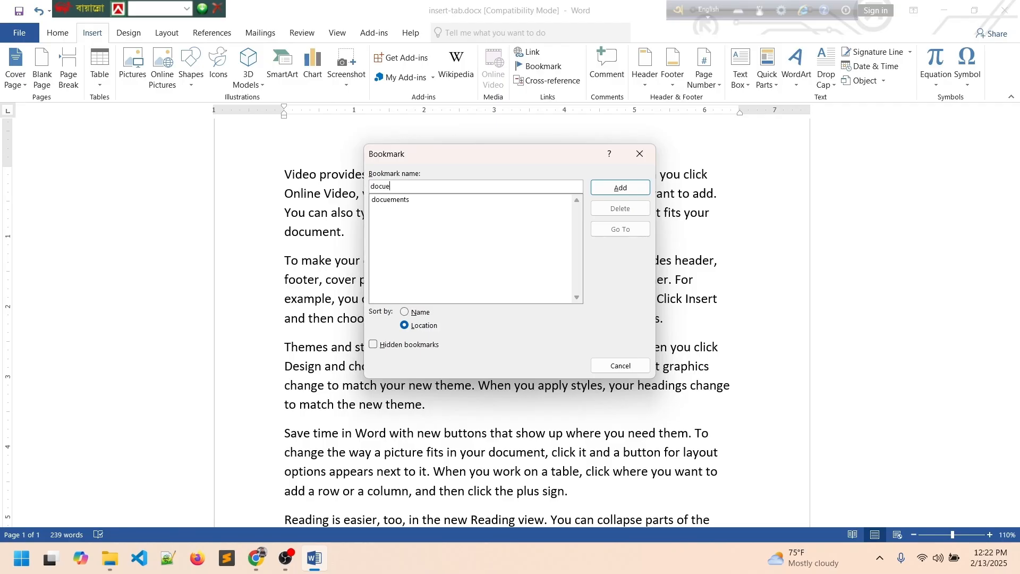
text(galleris)
click(619, 189)
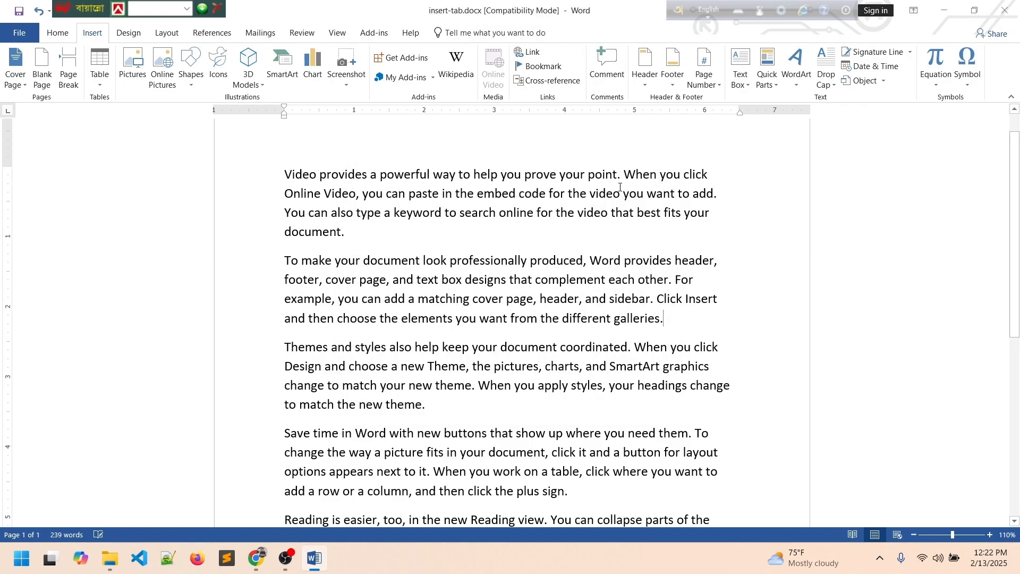
Add a bookmark named 'sign' after 'plus sign.'.
scroll(574, 323, down, 3)
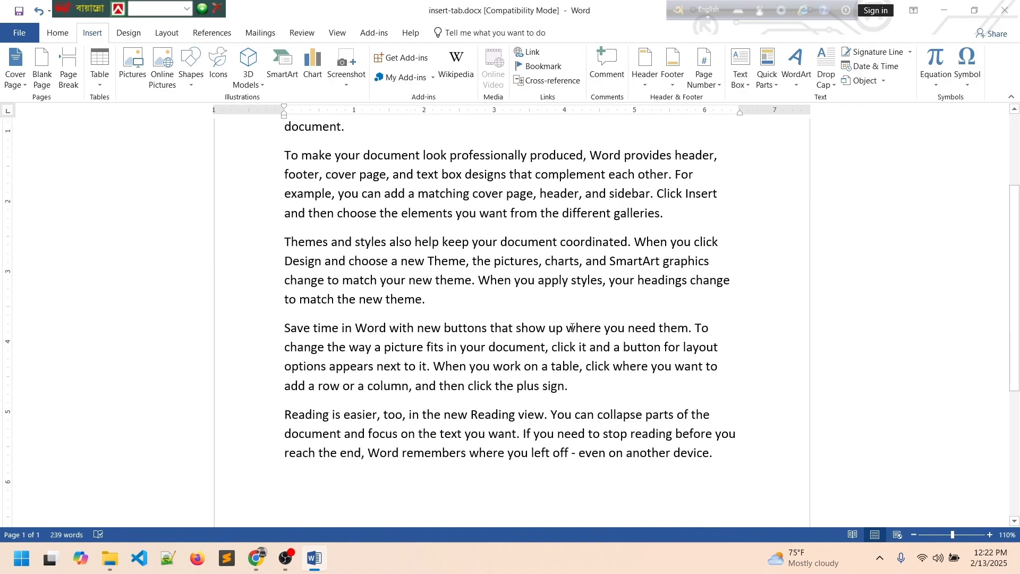
scroll(574, 324, down, 2)
scroll(599, 320, up, 1)
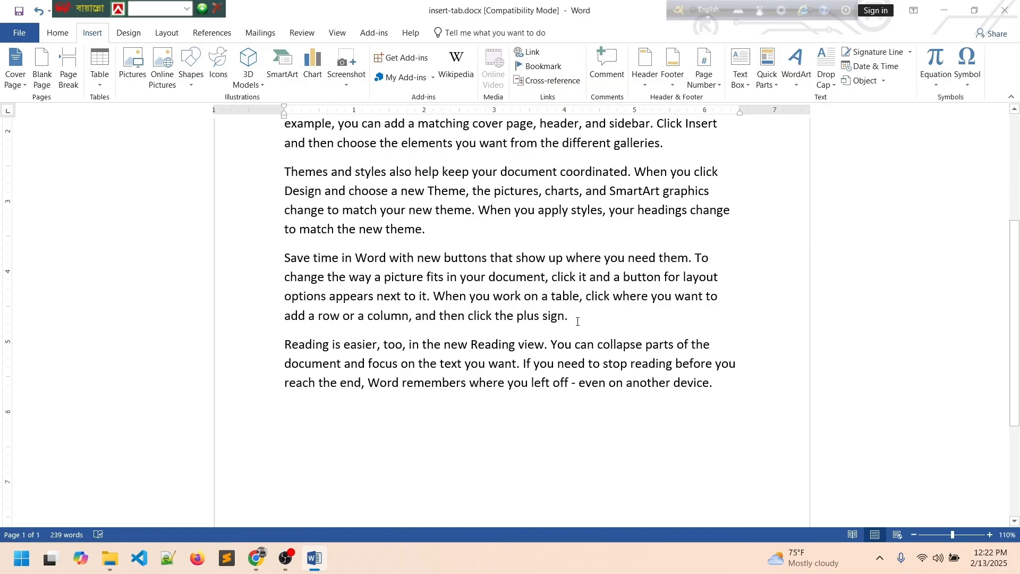
click(578, 321)
click(542, 66)
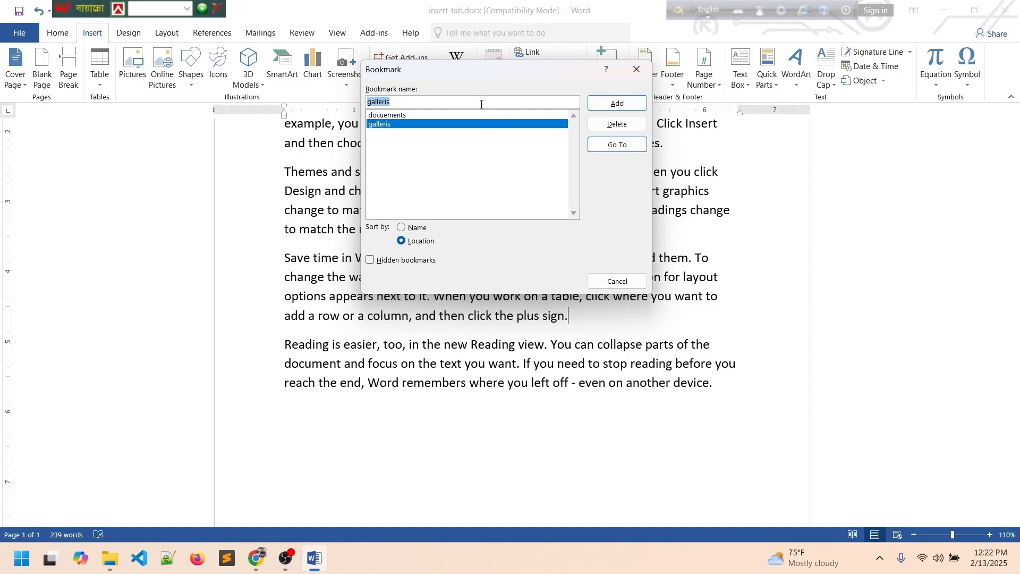
text(sign)
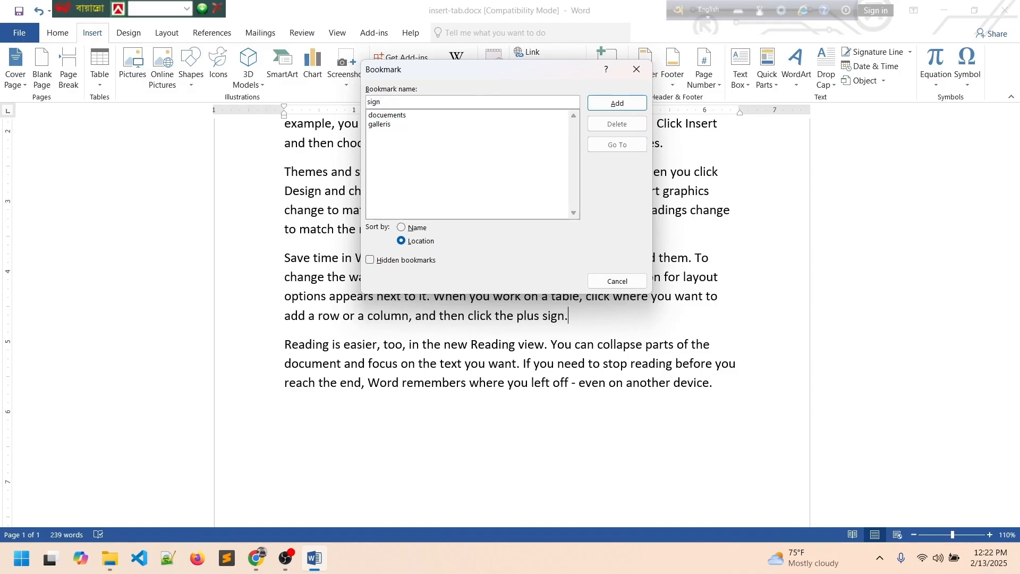
click(617, 104)
scroll(556, 293, up, 3)
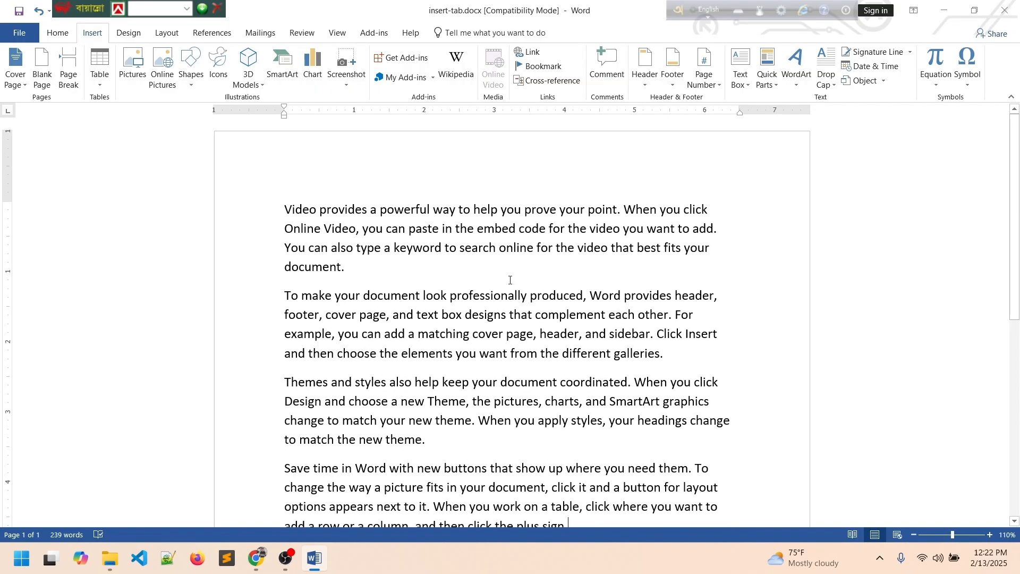
Insert empty lines above the 'Video provides a powerful way…' paragraph, pushing text onto page two.
click(284, 208)
key(Return)
key(Return)
key(Return)
key(Return)
key(Return)
key(Return)
key(Return)
key(Return)
key(Return)
key(Return)
key(Return)
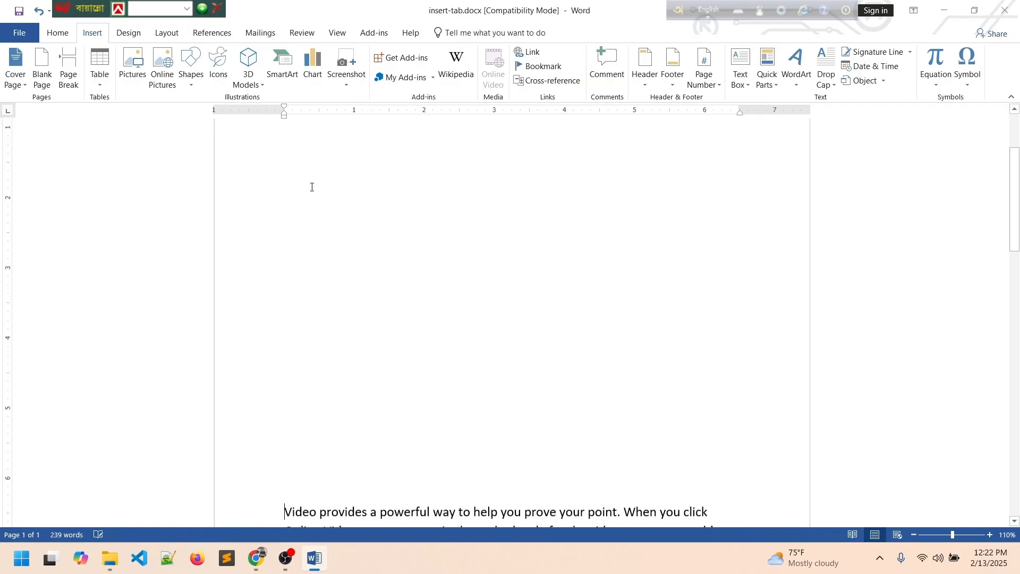
click(323, 183)
key(Return)
key(Return)
key(Return)
key(Return)
scroll(342, 194, up, 1)
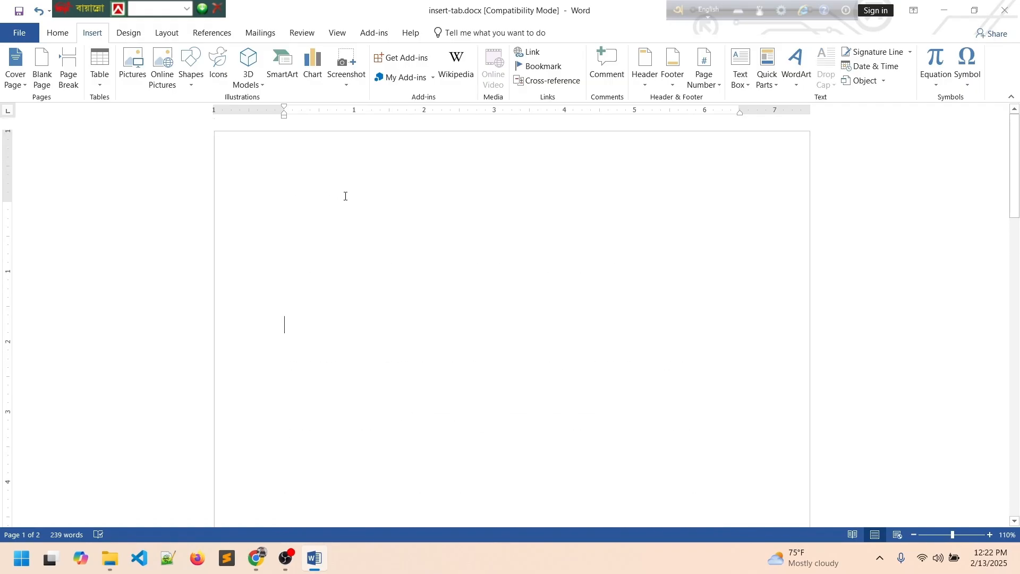
scroll(510, 202, down, 8)
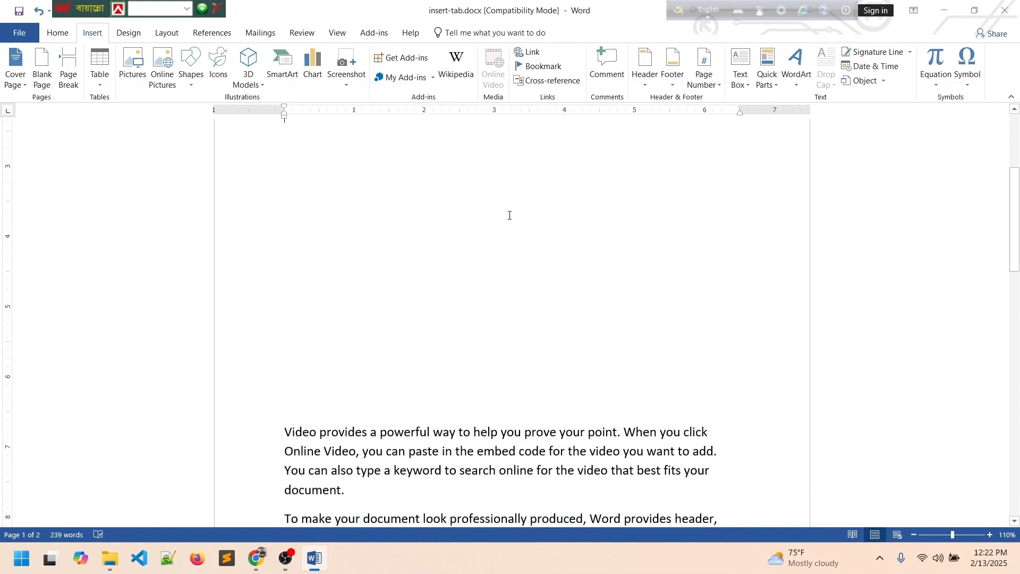
scroll(346, 253, up, 1)
click(348, 315)
scroll(372, 313, down, 3)
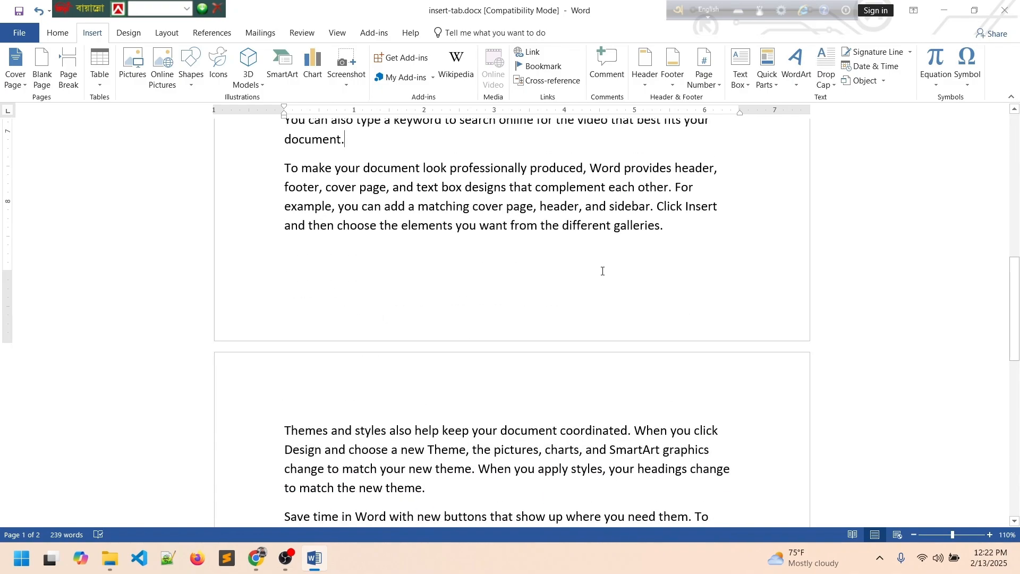
scroll(528, 328, down, 3)
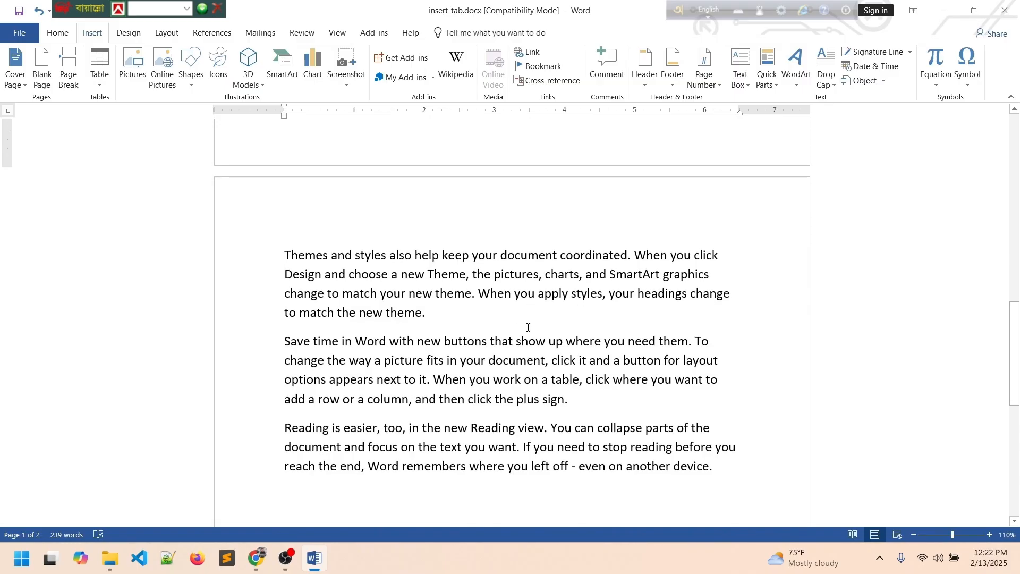
scroll(574, 394, up, 10)
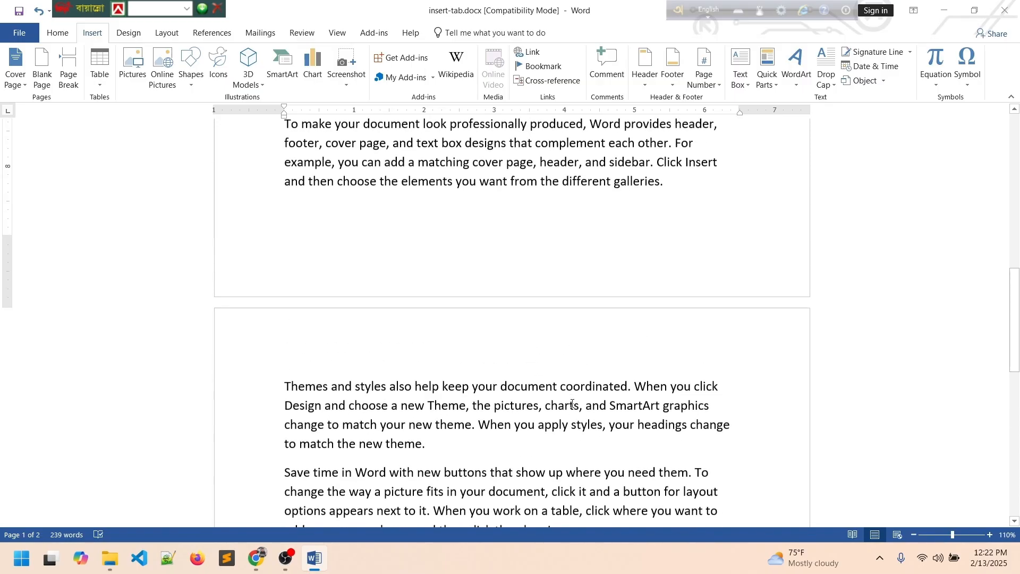
scroll(579, 377, up, 2)
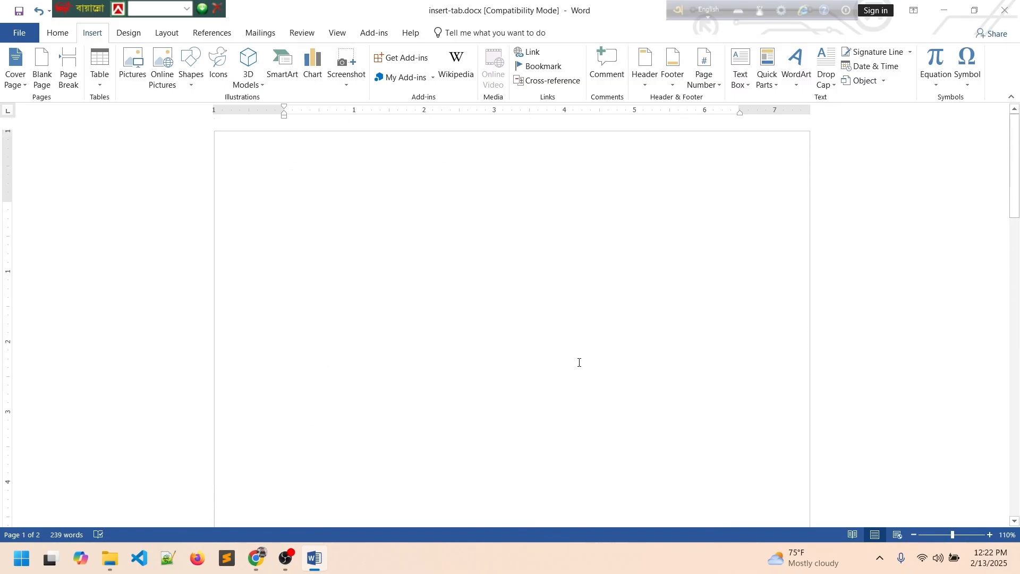
Jump to the 'docuements' bookmark from the Bookmark dialog.
click(553, 67)
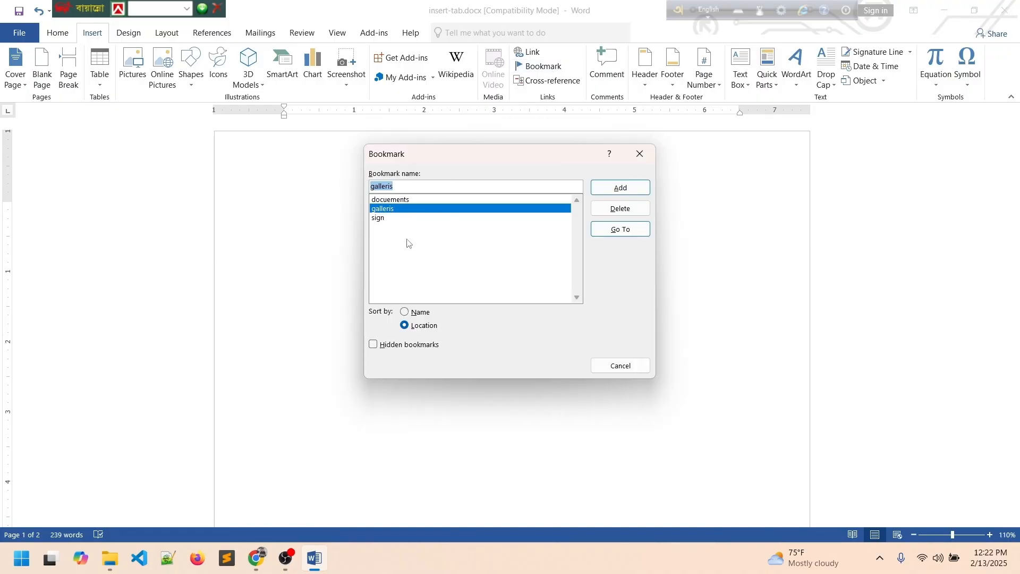
click(391, 201)
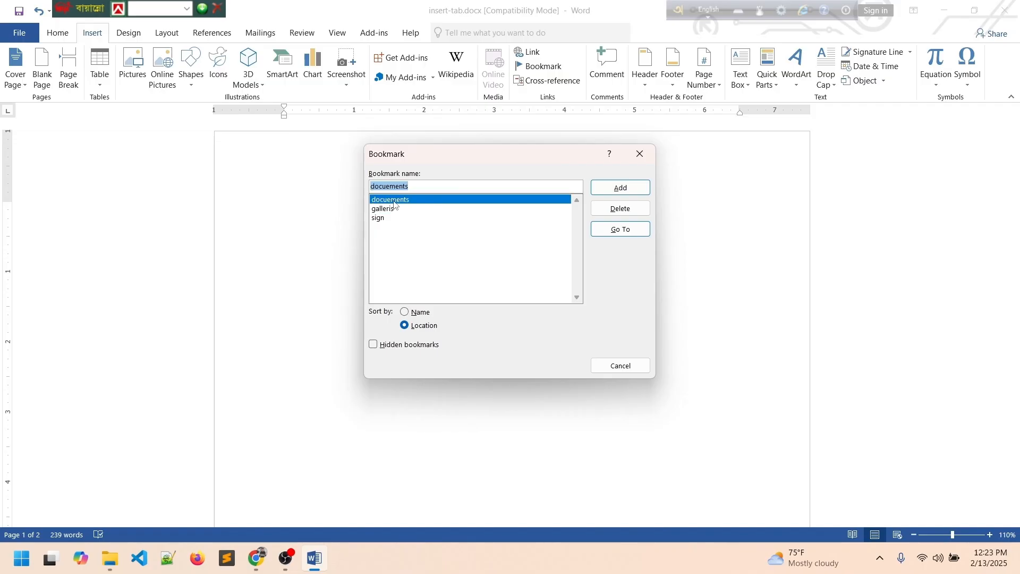
click(622, 230)
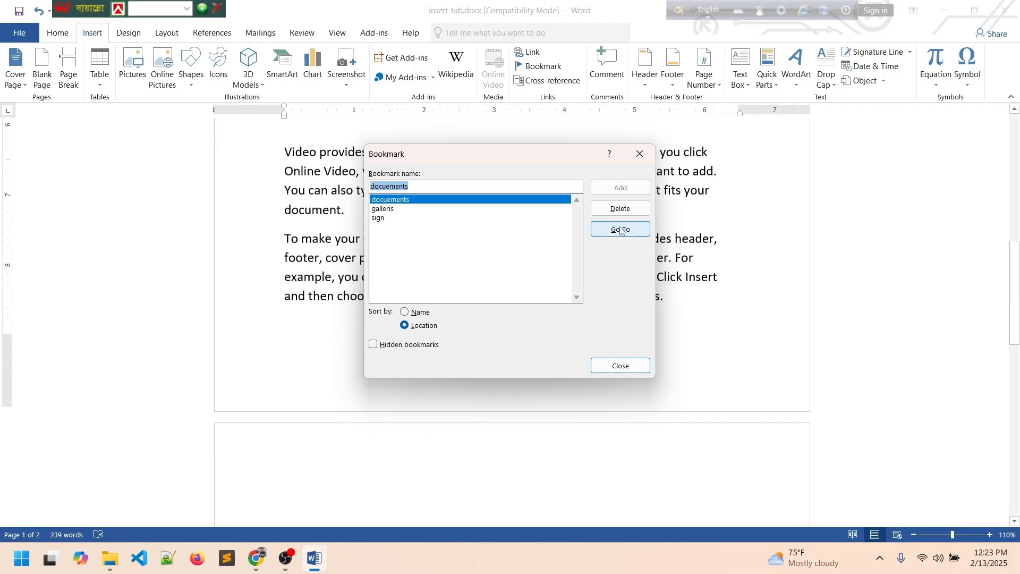
click(622, 365)
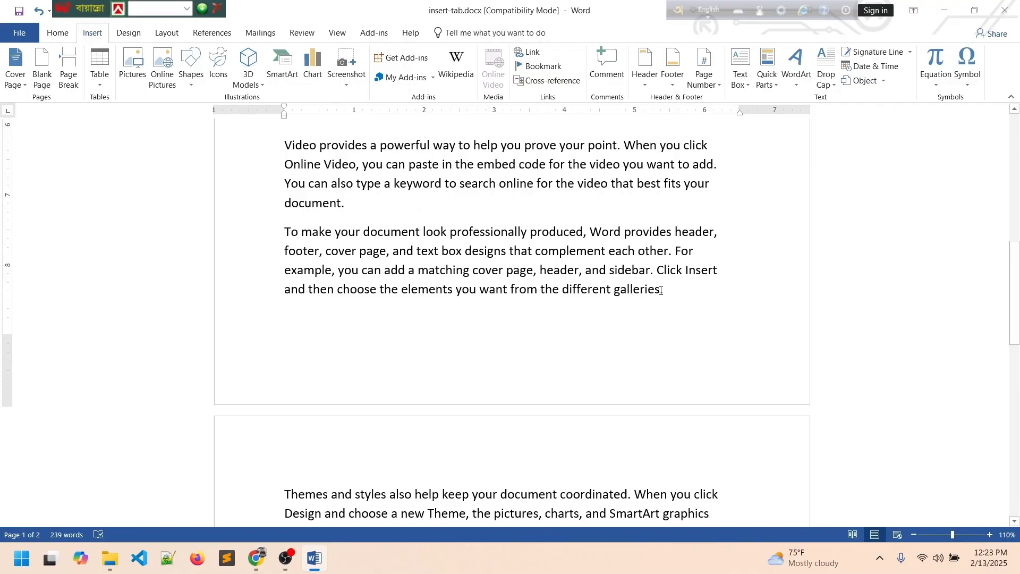
Jump to the 'galleris' bookmark at the paragraph ending 'different galleries.'.
scroll(649, 296, up, 8)
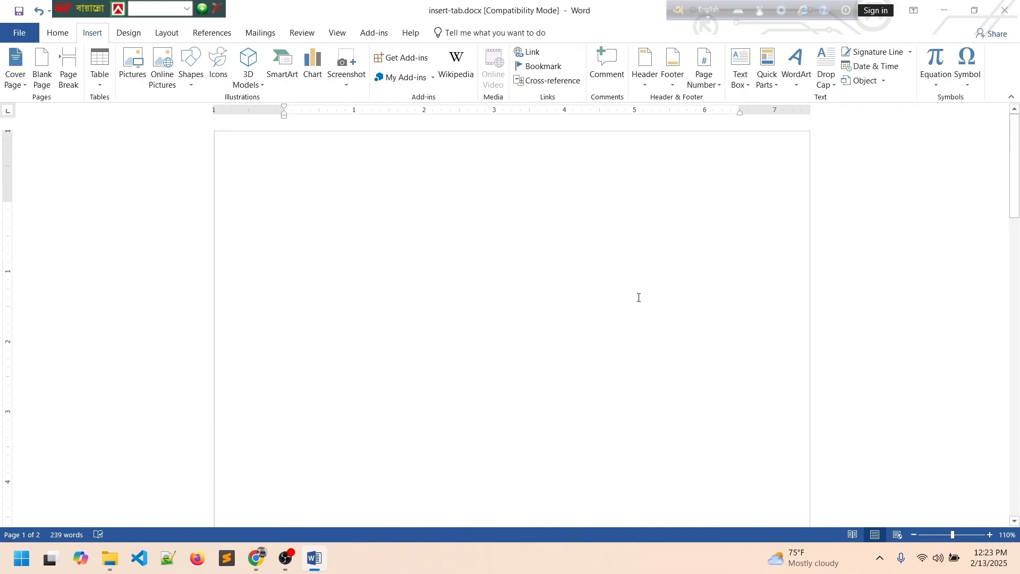
click(425, 241)
click(538, 69)
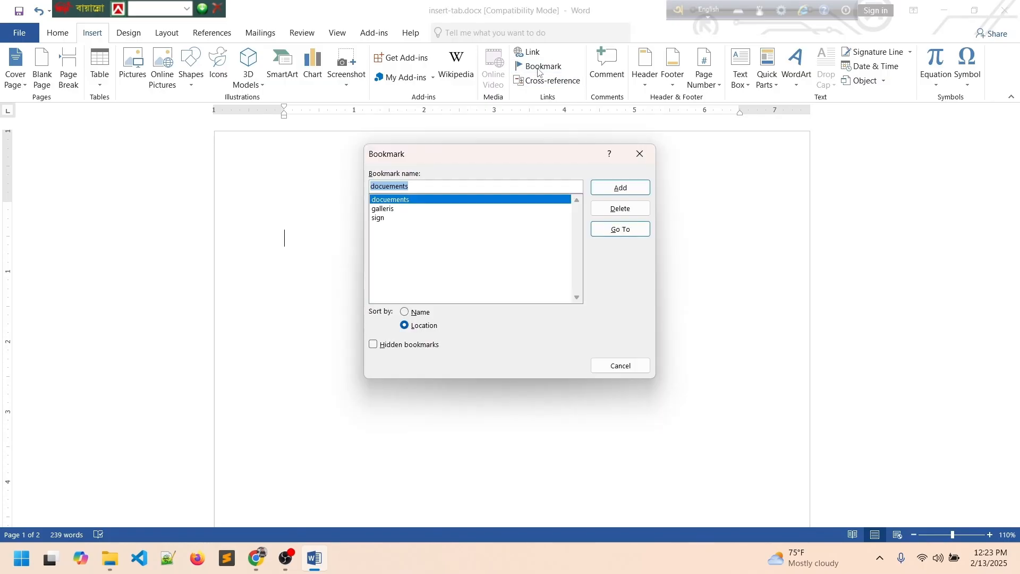
click(393, 211)
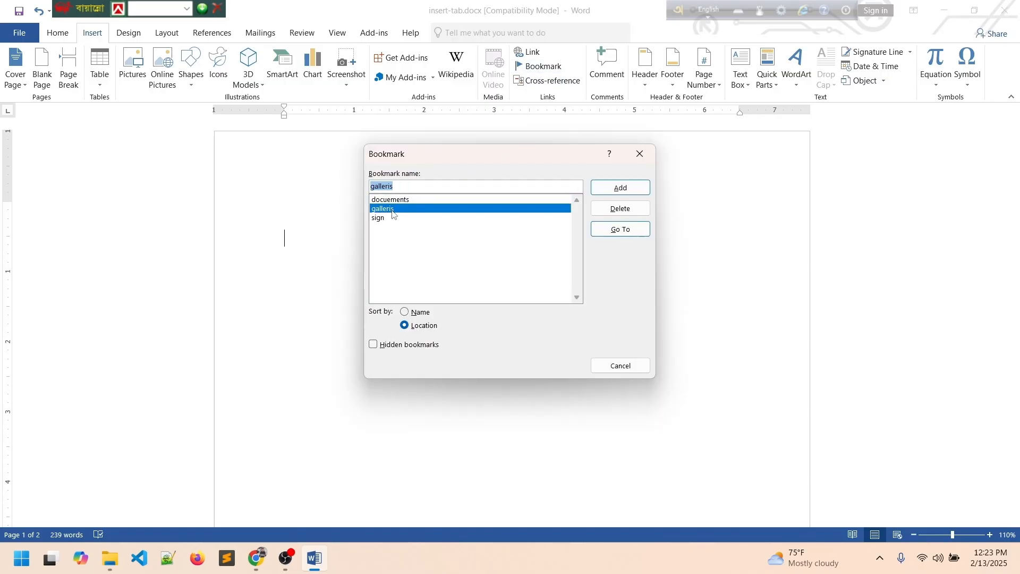
click(634, 231)
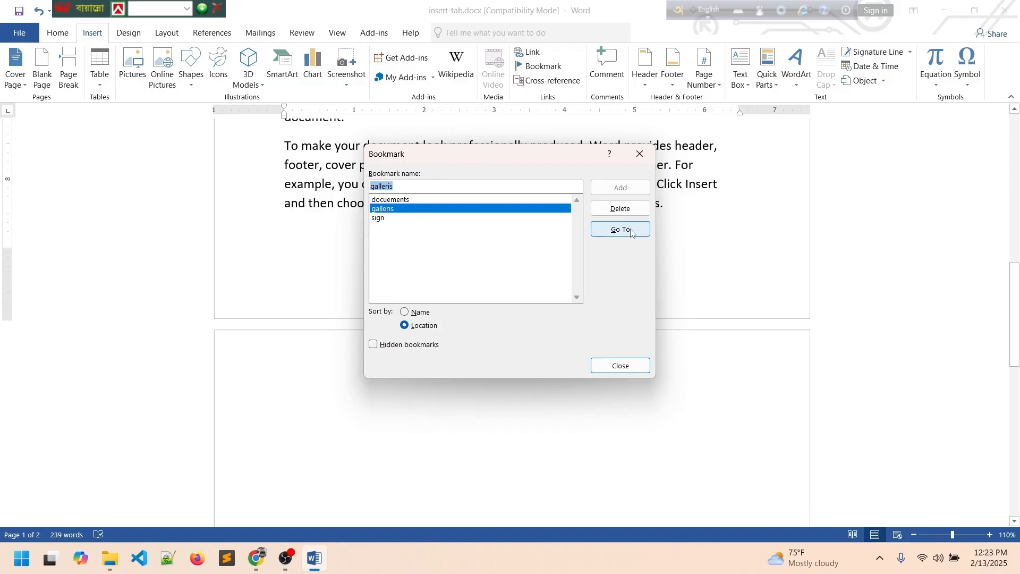
click(619, 367)
Delete all the sample paragraphs, leaving one blank page with 0 words.
scroll(668, 209, up, 6)
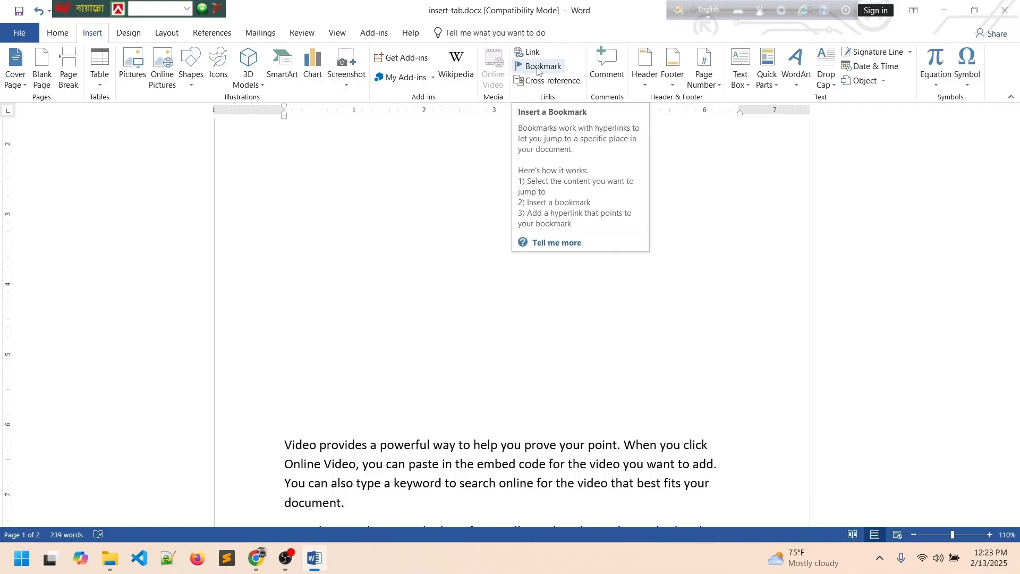
scroll(376, 372, down, 4)
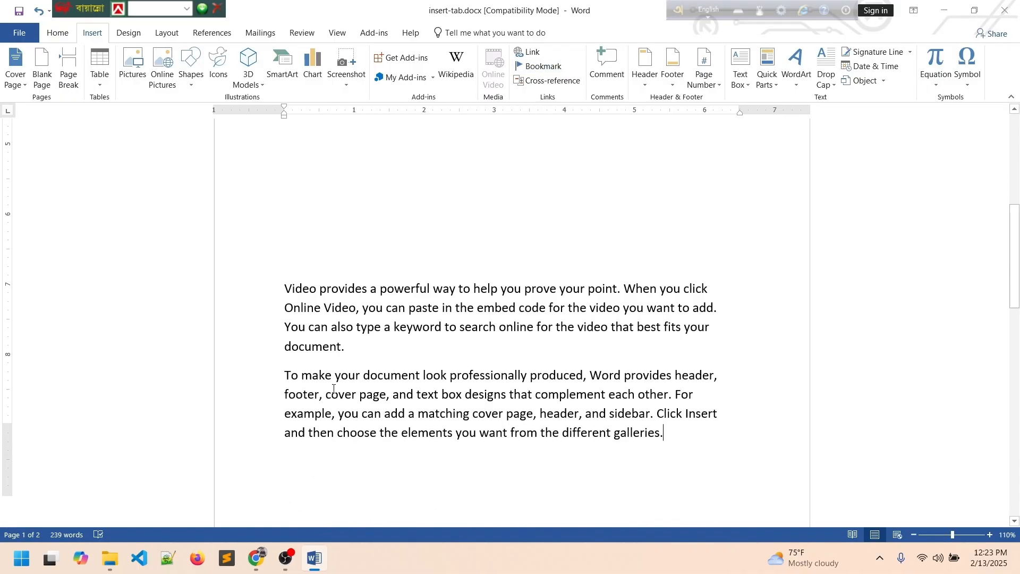
scroll(377, 372, up, 1)
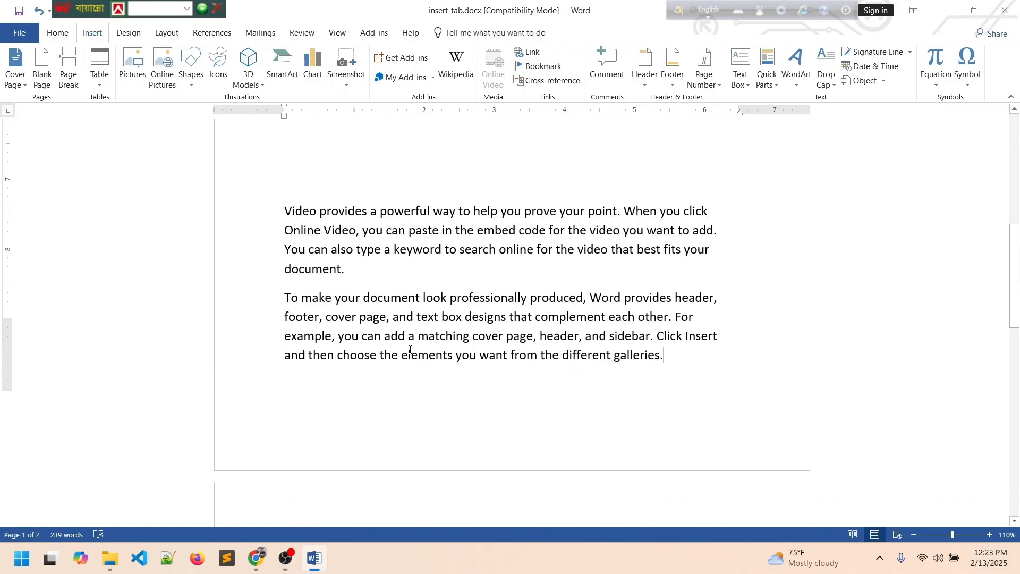
scroll(409, 350, down, 5)
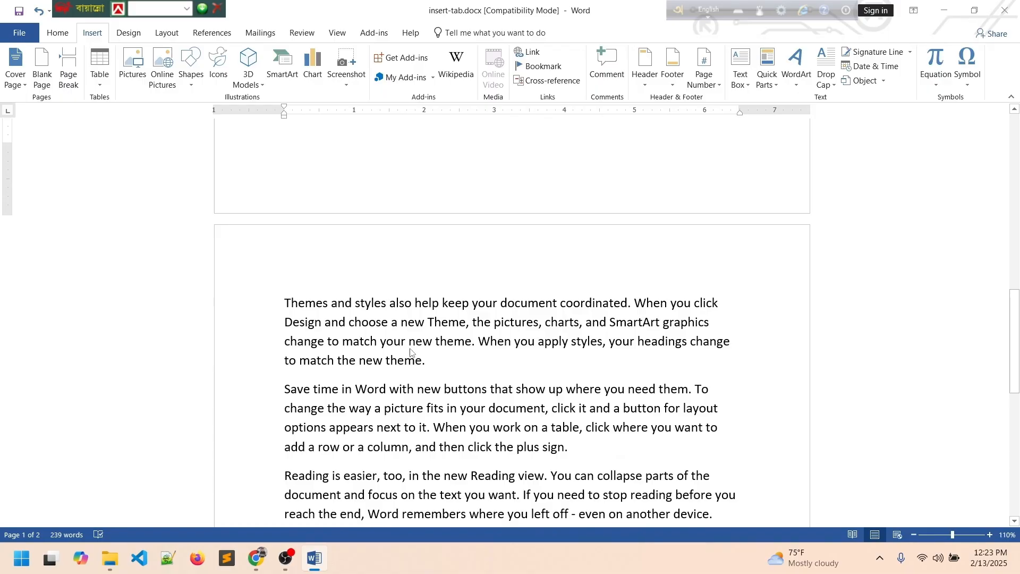
key(ctrl+a)
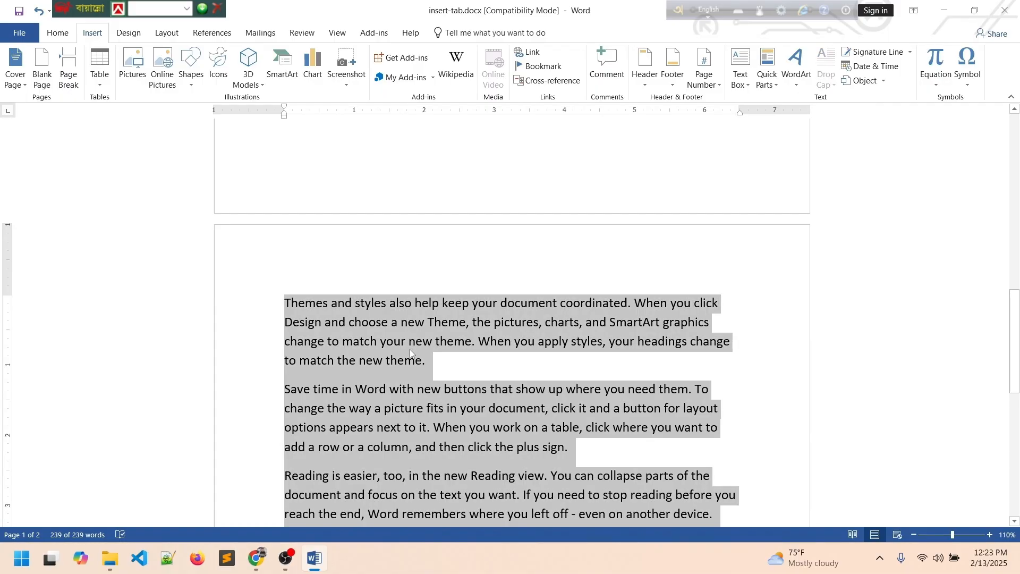
key(Delete)
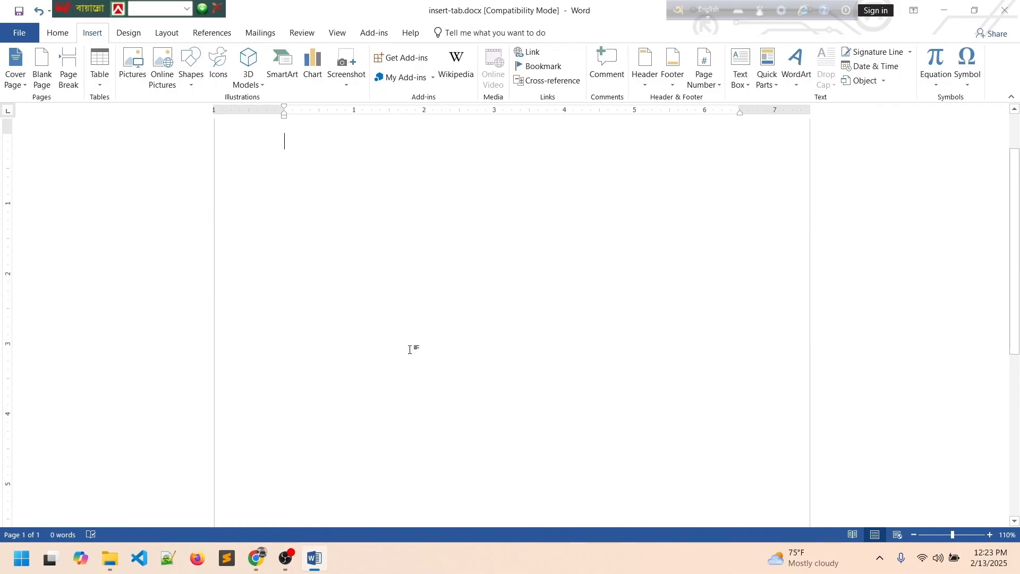
scroll(410, 350, up, 3)
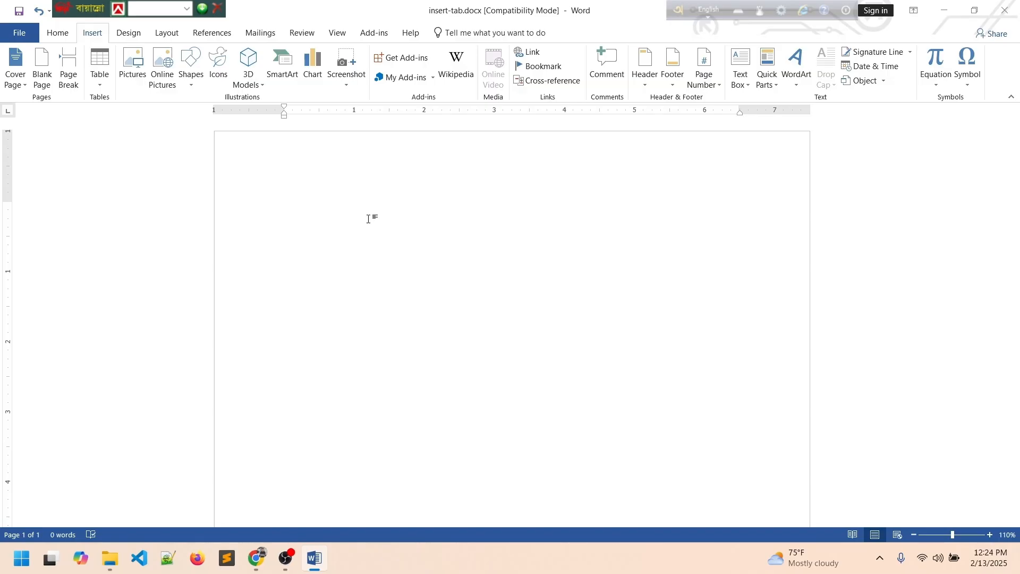
scroll(387, 264, down, 10)
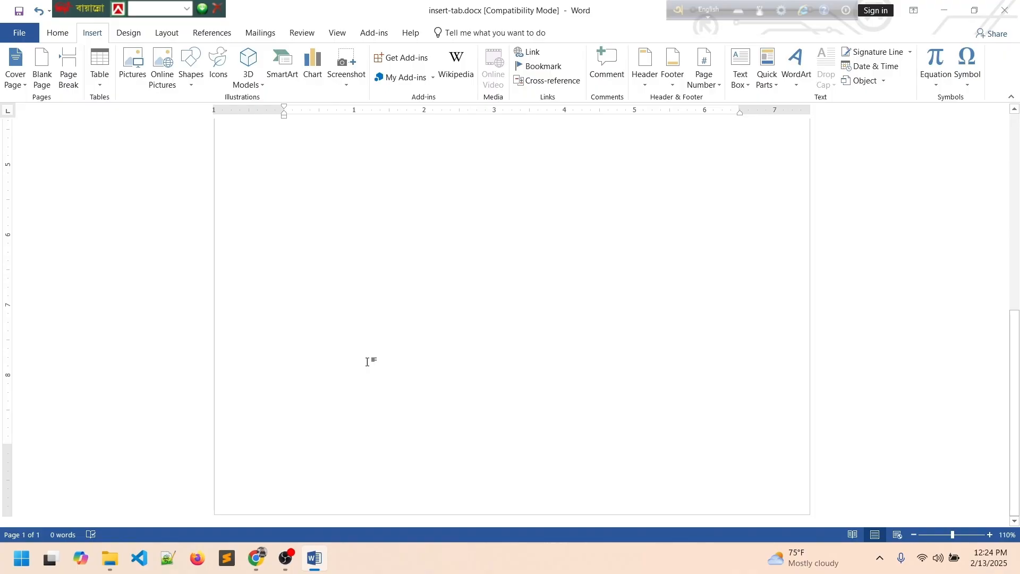
scroll(378, 363, up, 10)
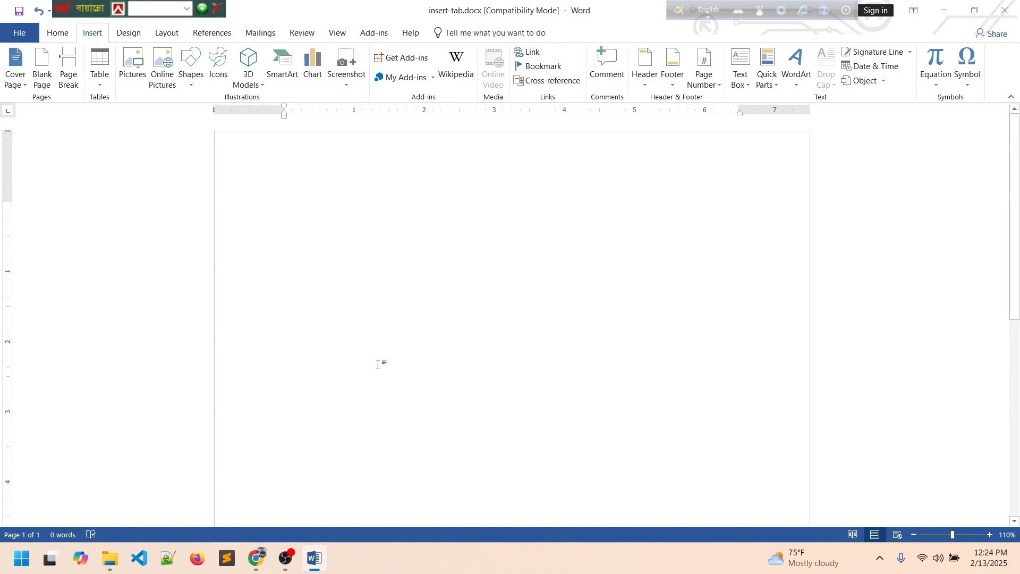
Create three pages reading 'This is my first page', 'This is my second page' and 'This is my third page'.
text(This is)
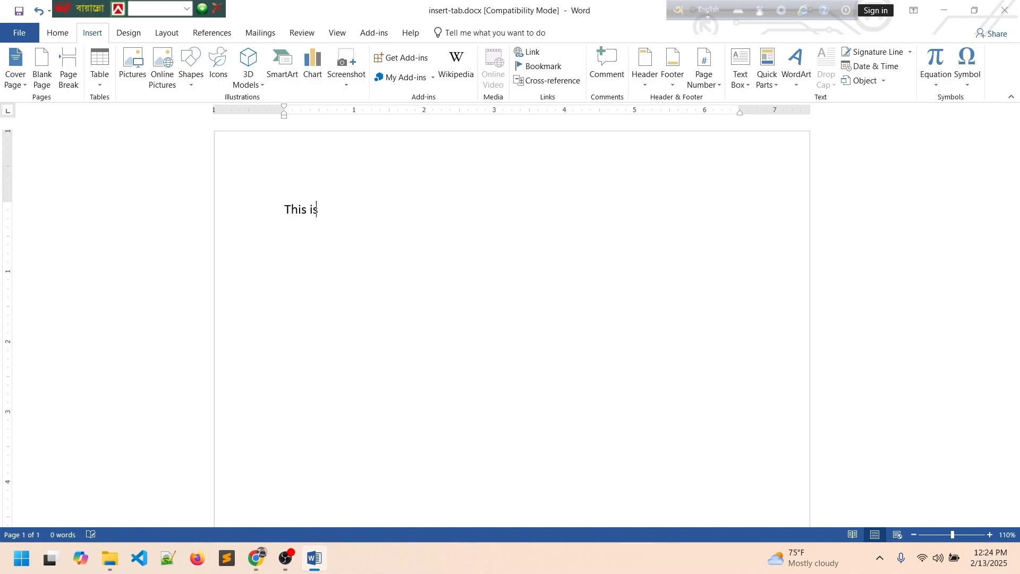
text( my first page)
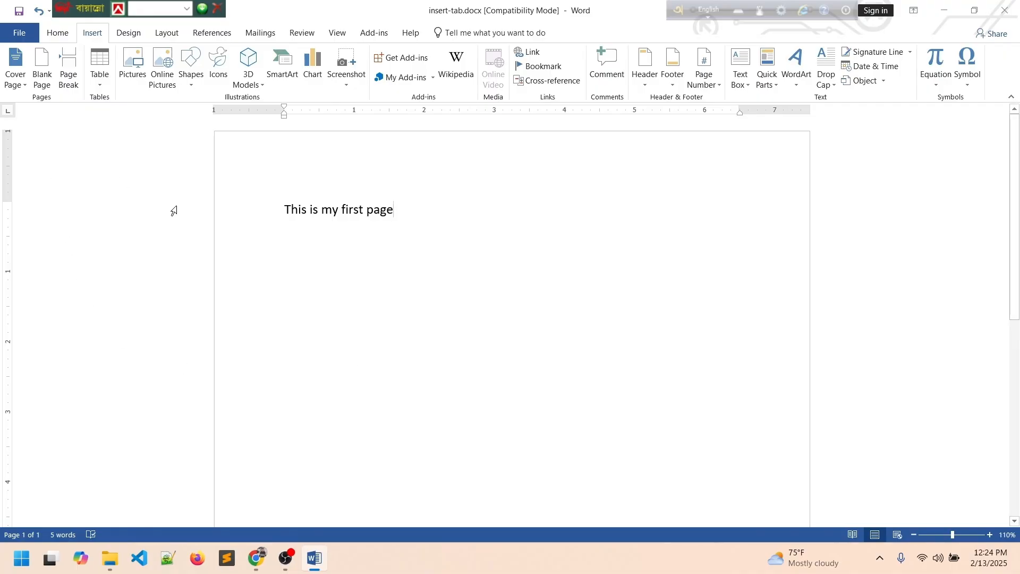
click(52, 83)
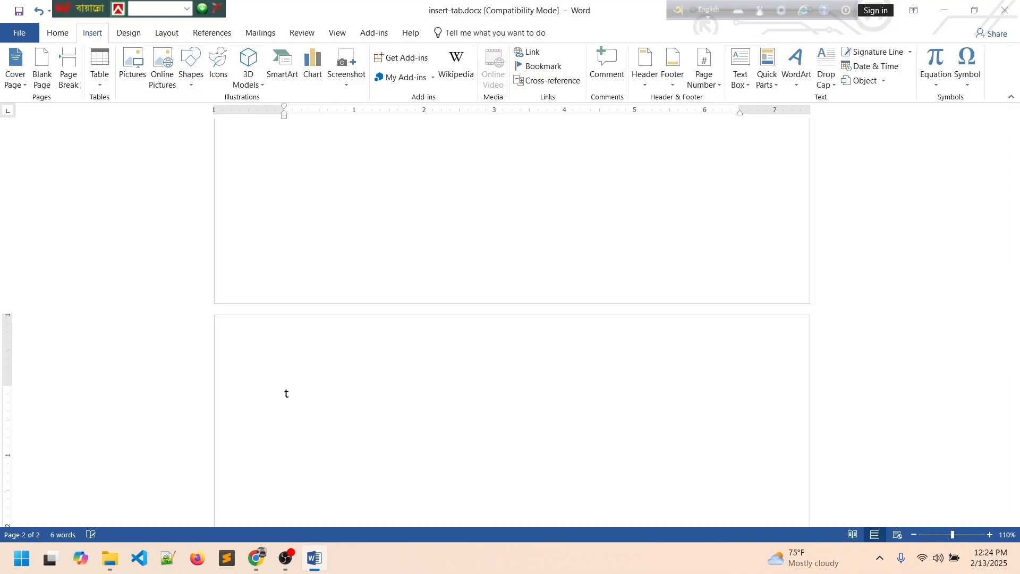
text(This is my second page)
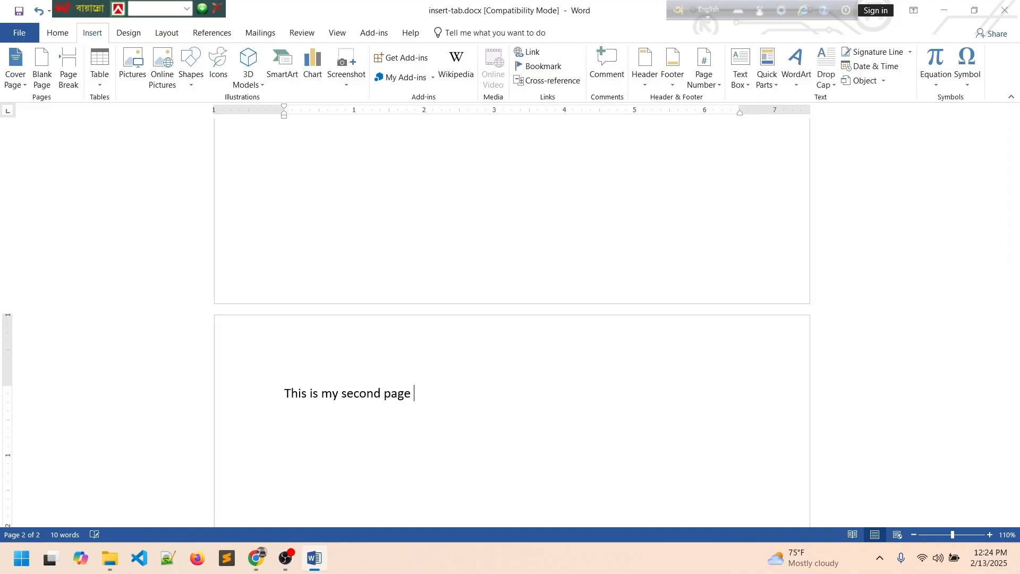
click(42, 68)
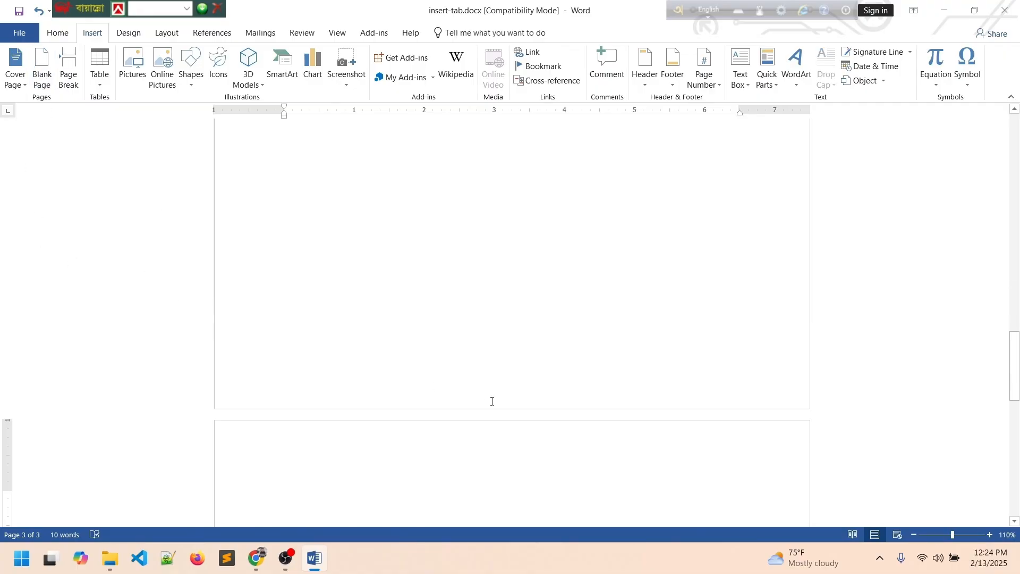
text(This is my thi)
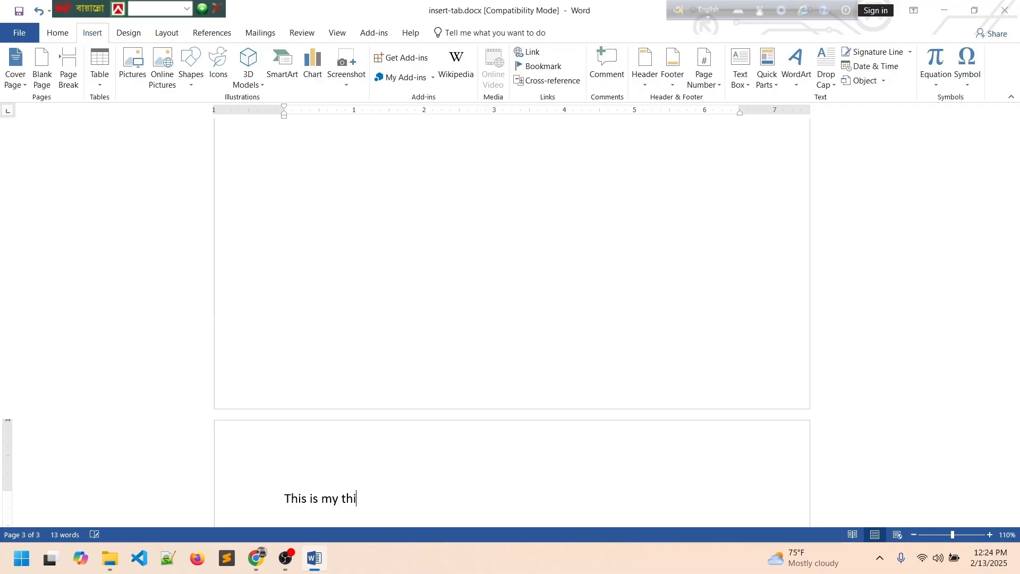
text(rd page)
scroll(563, 393, up, 15)
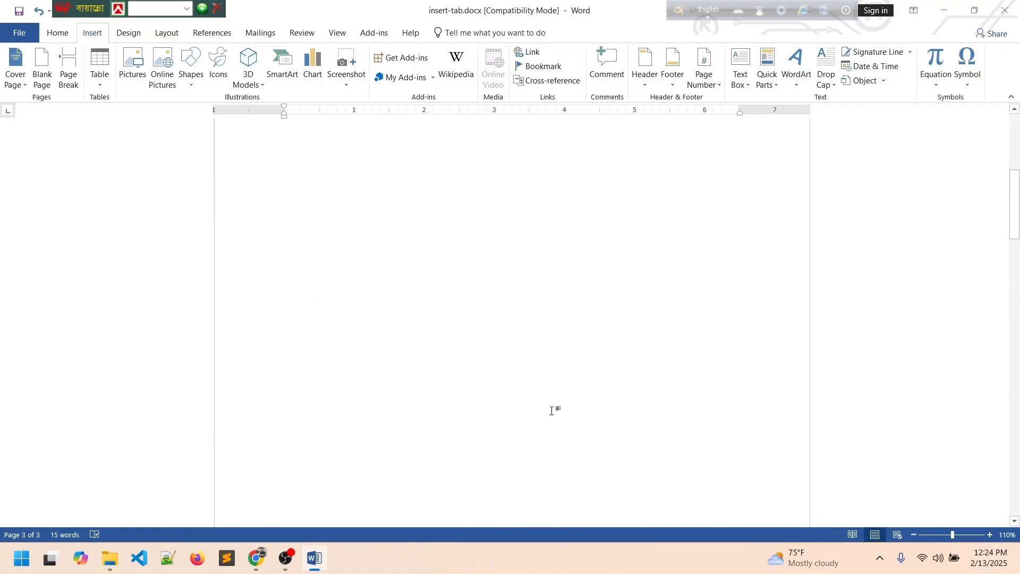
scroll(551, 412, up, 10)
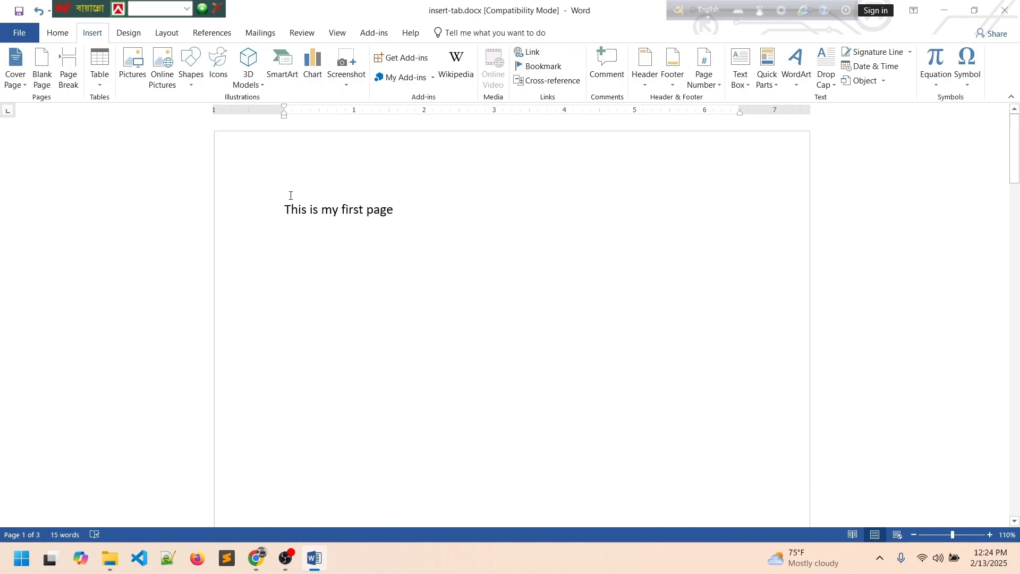
click(286, 201)
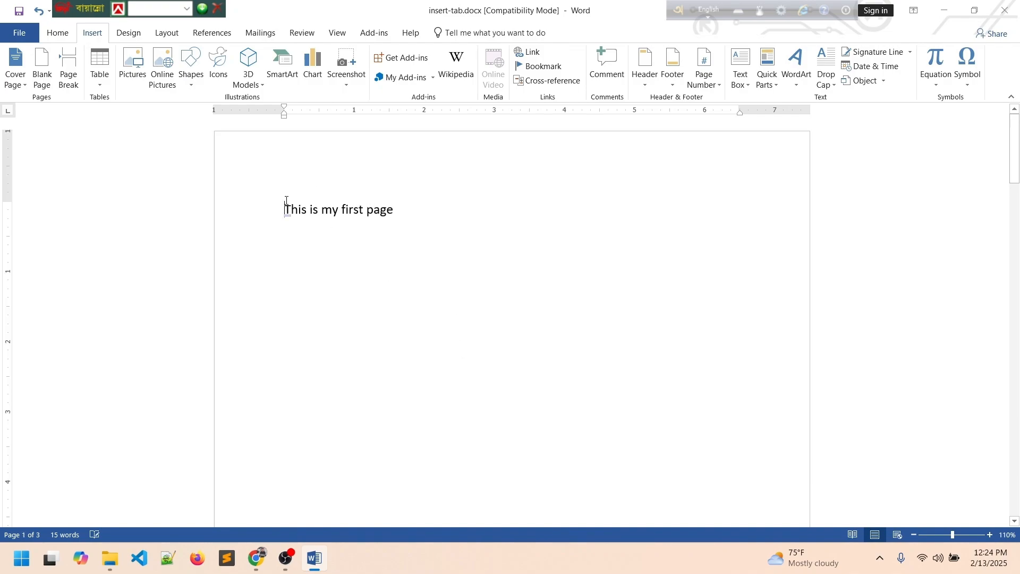
Insert a blank page at the top and make 'This is my first page' a Heading 1.
click(42, 68)
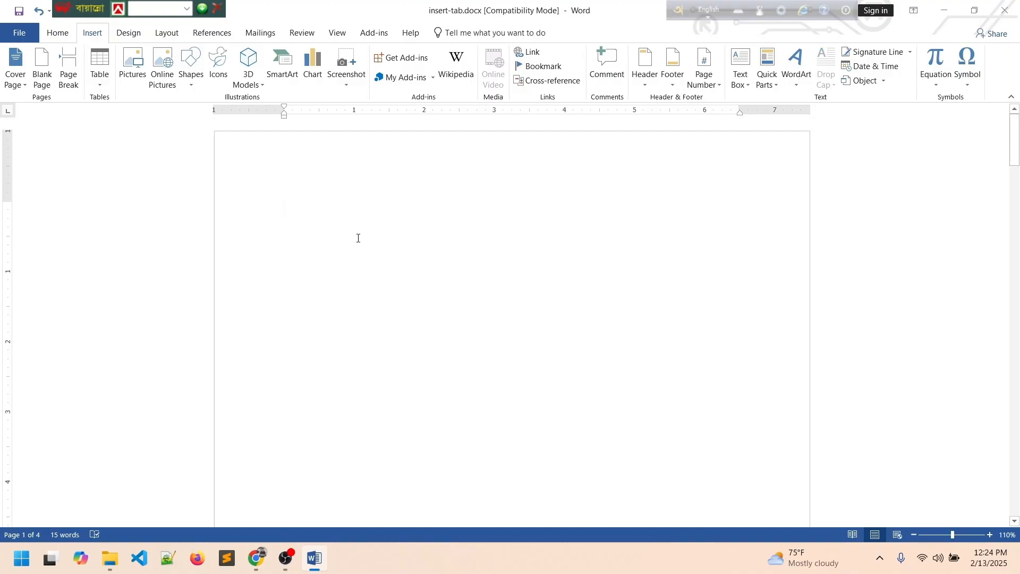
scroll(358, 238, down, 10)
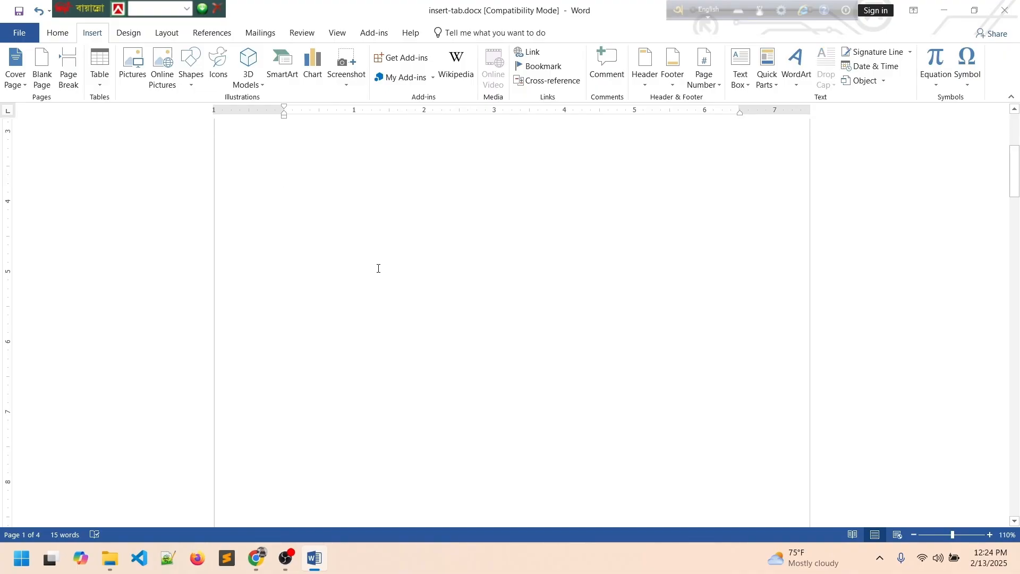
drag(405, 396, 248, 391)
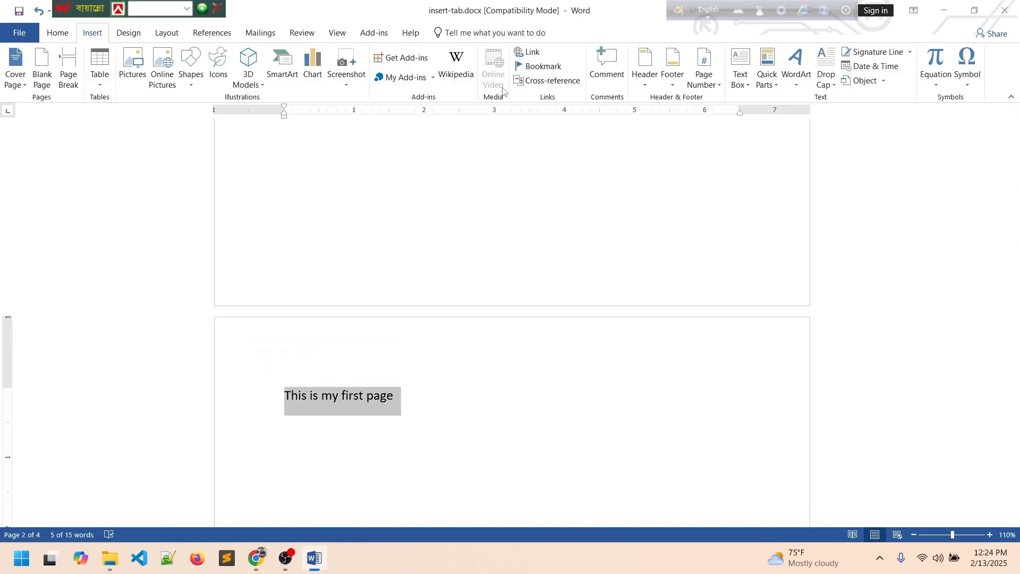
click(55, 32)
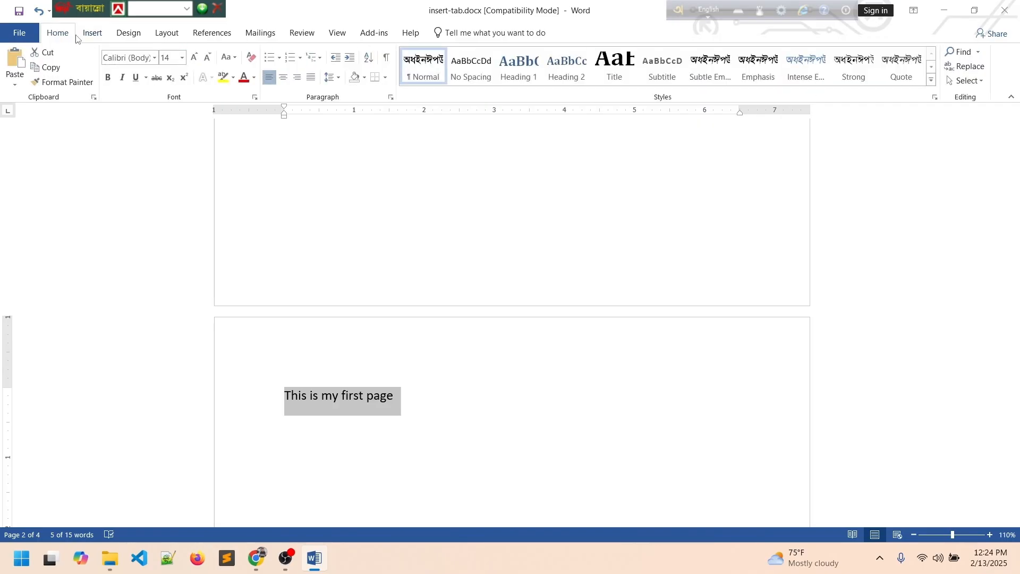
click(526, 74)
Apply Heading 1 to 'This is my second page' and 'This is my third page'.
scroll(533, 234, down, 12)
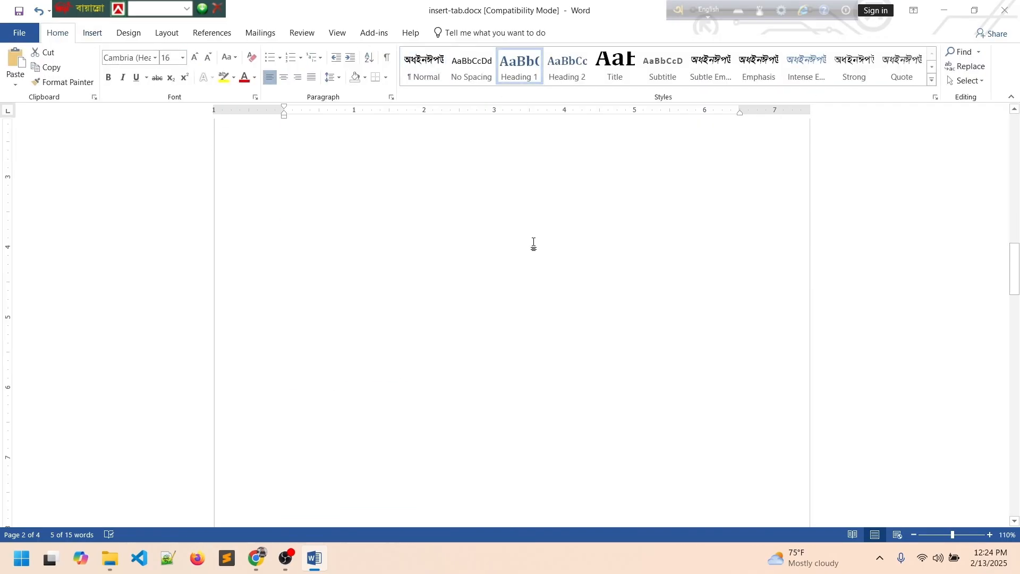
click(278, 335)
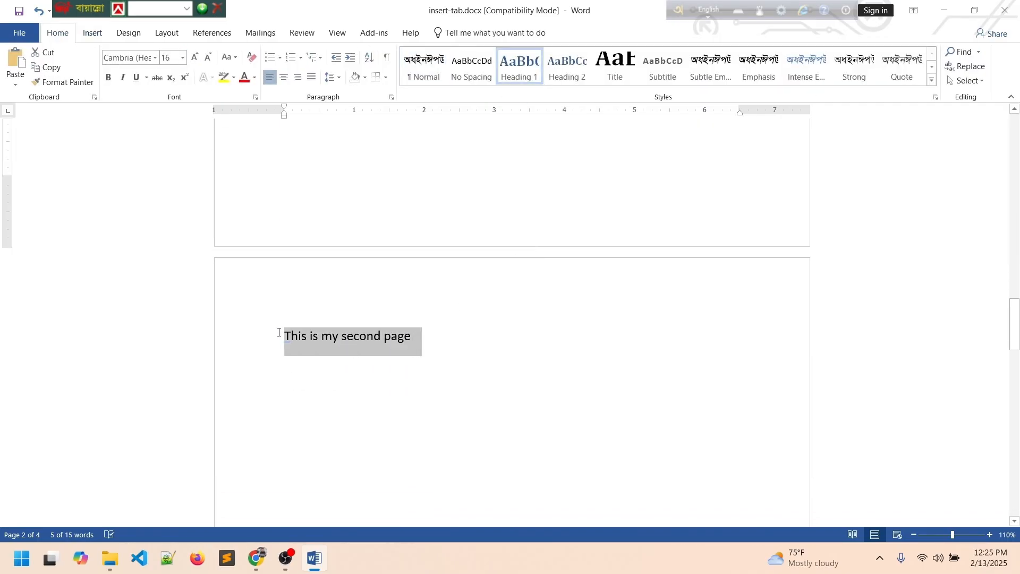
click(519, 68)
scroll(533, 258, down, 12)
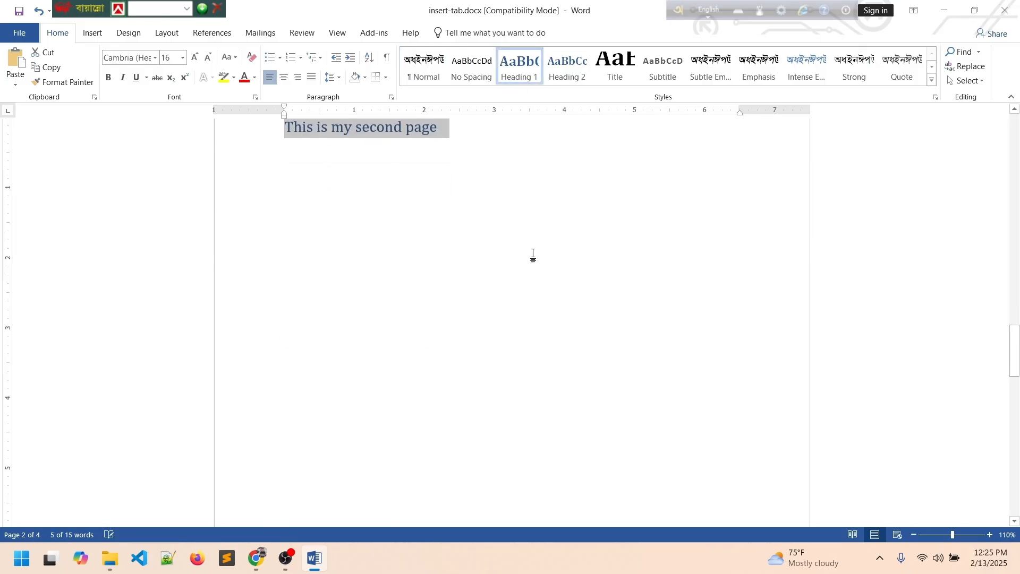
drag(414, 274, 227, 285)
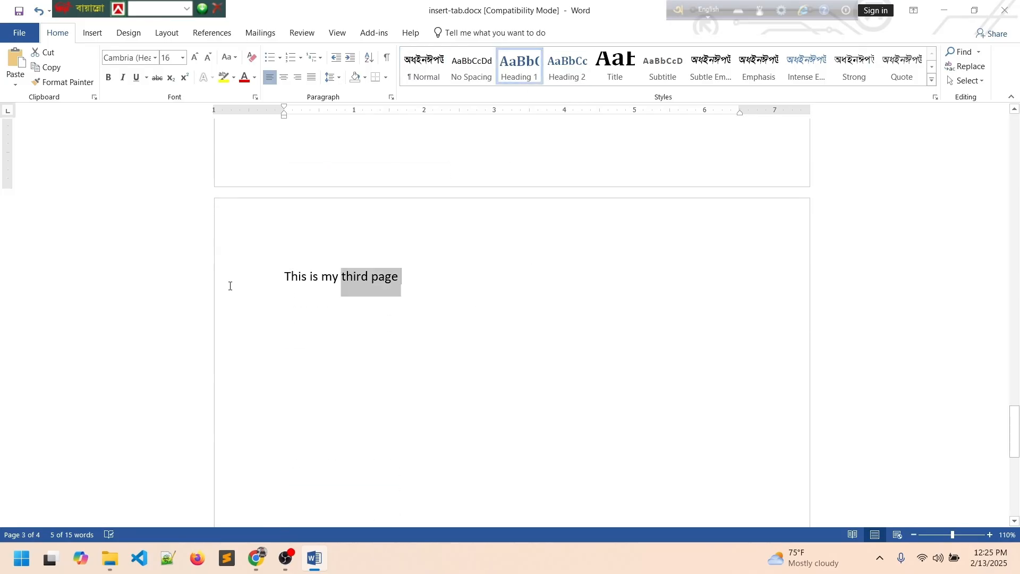
click(532, 71)
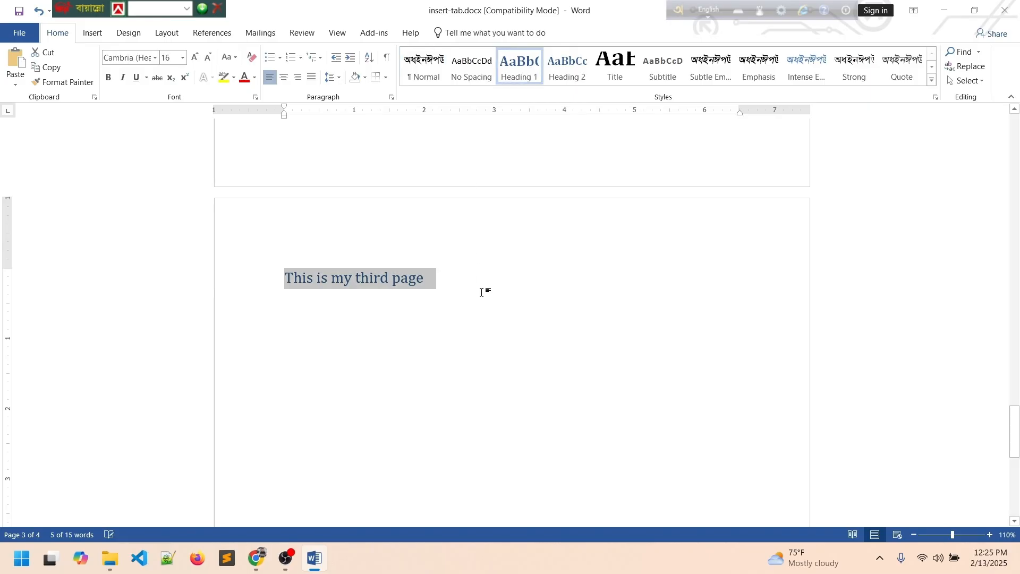
scroll(486, 294, up, 12)
scroll(485, 294, up, 15)
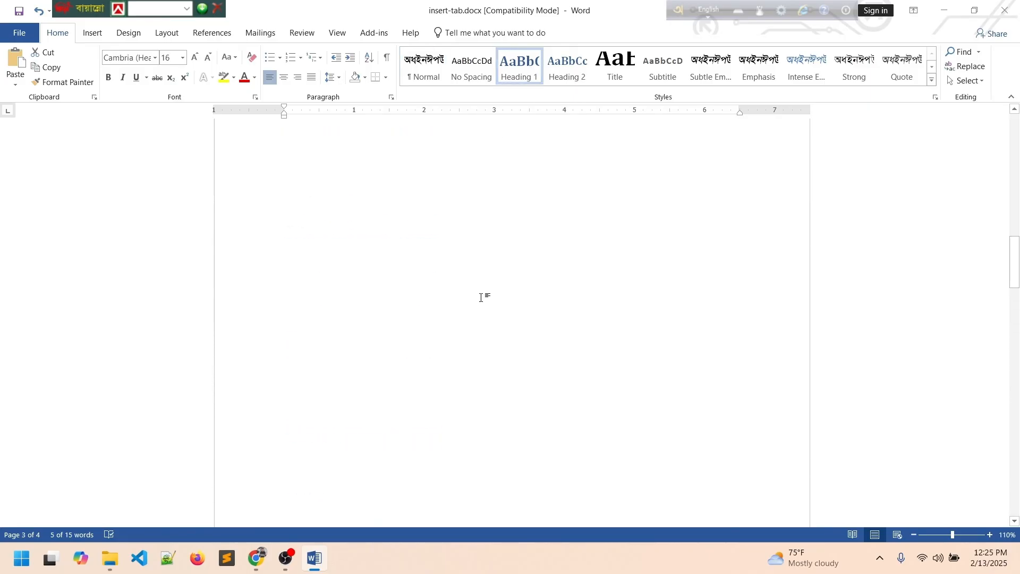
click(395, 295)
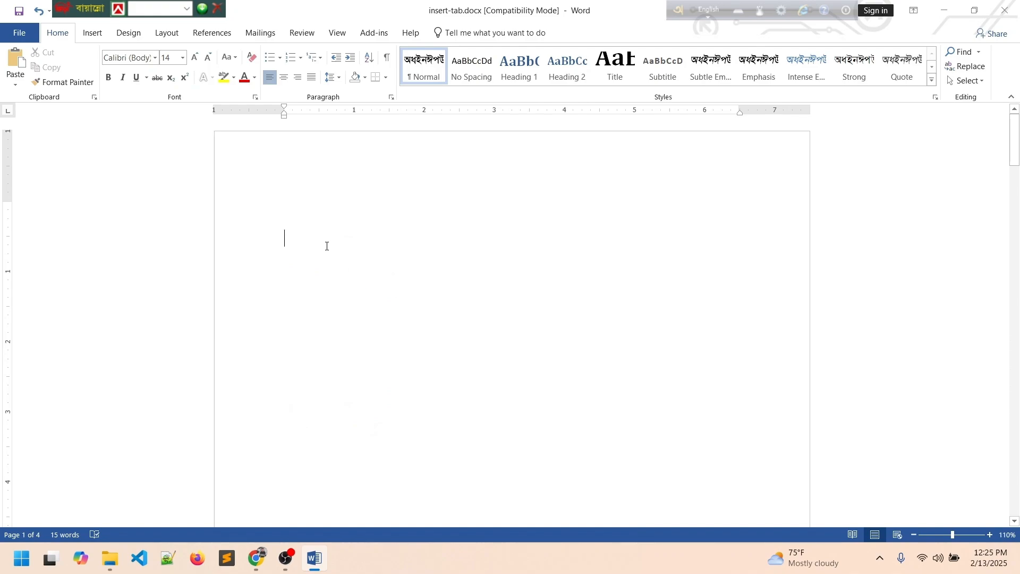
Insert a Heading-type cross-reference to 'This is my first page' on the empty first page.
click(92, 32)
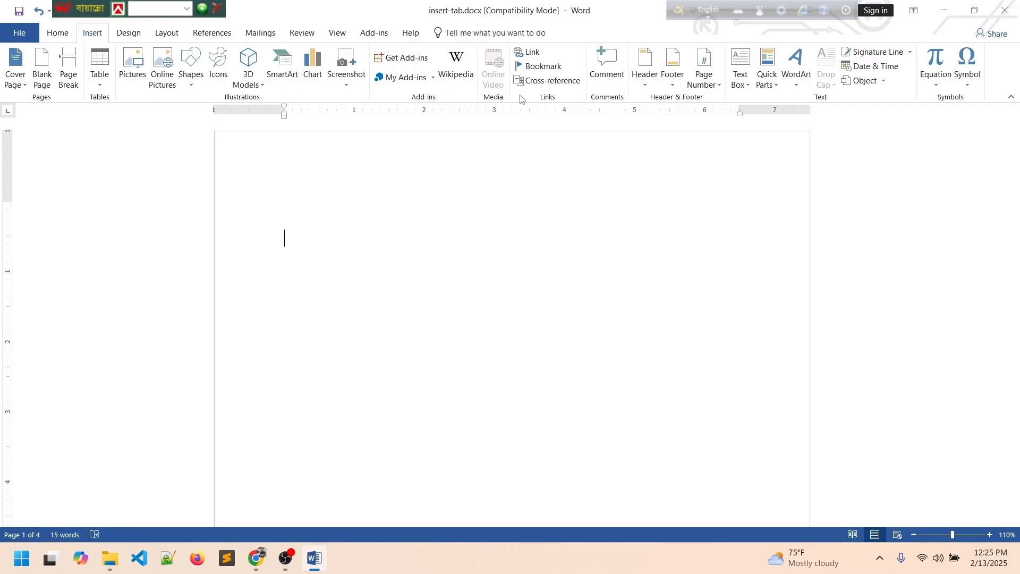
click(538, 83)
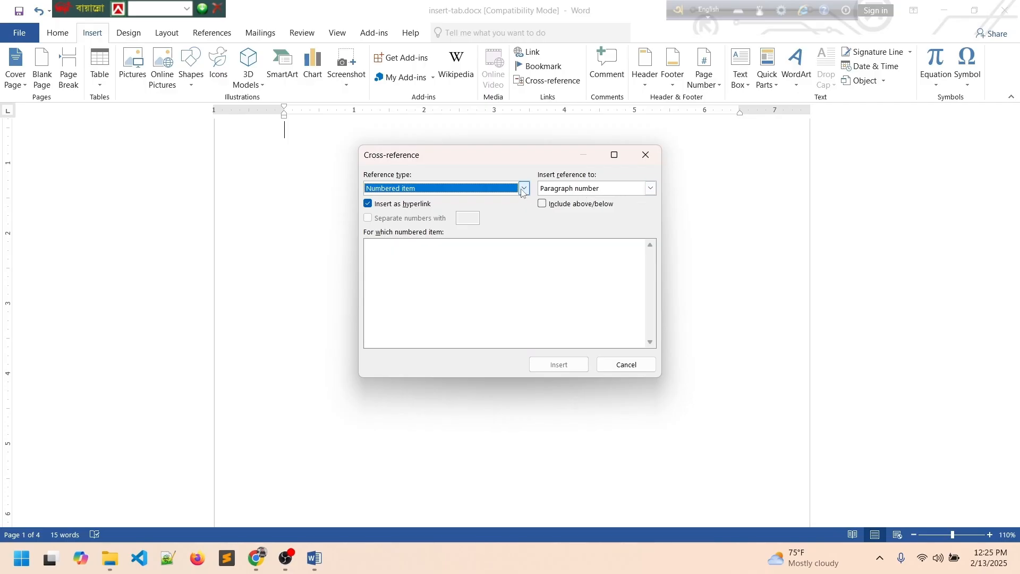
click(650, 189)
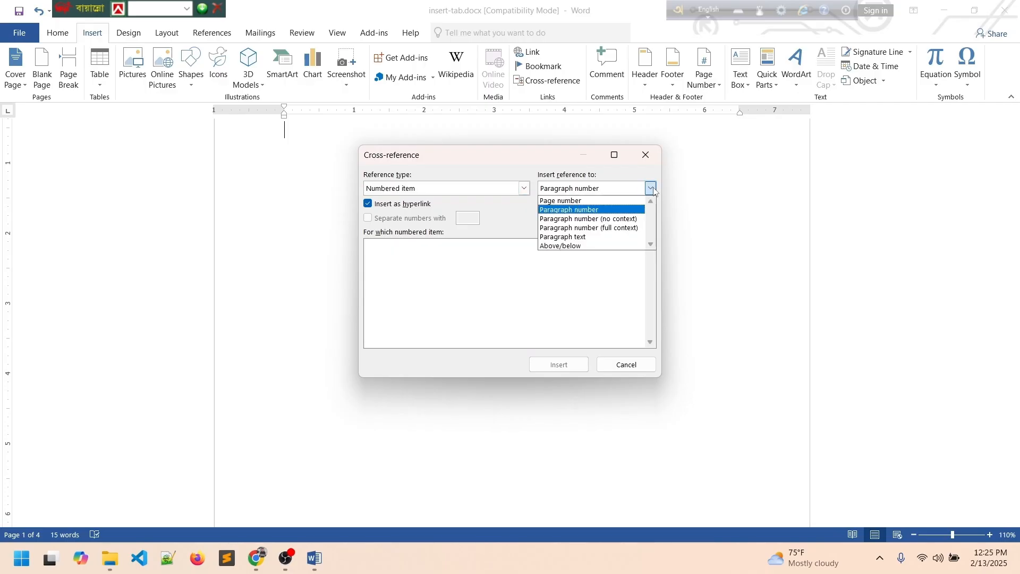
click(652, 189)
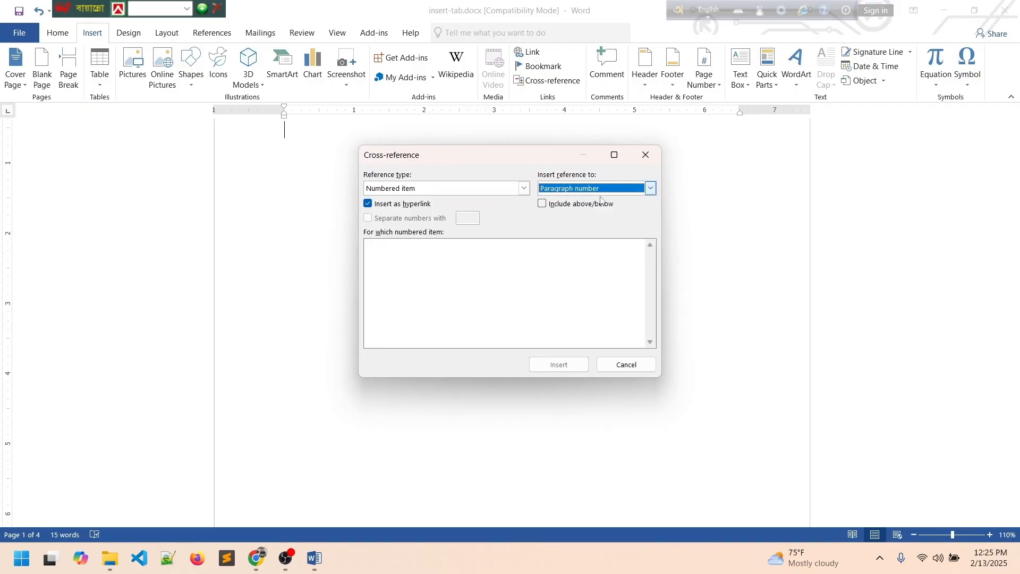
click(523, 189)
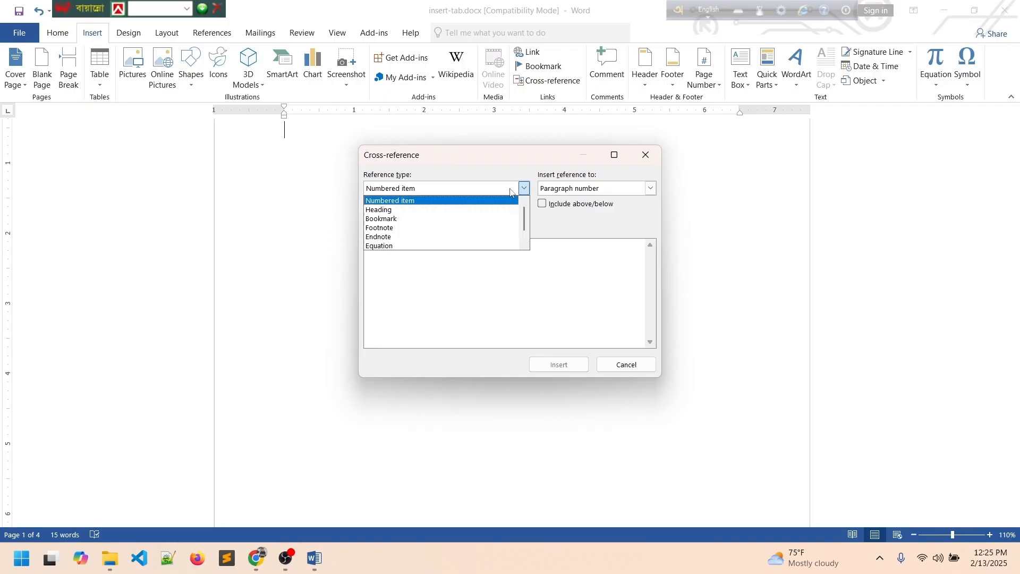
click(383, 210)
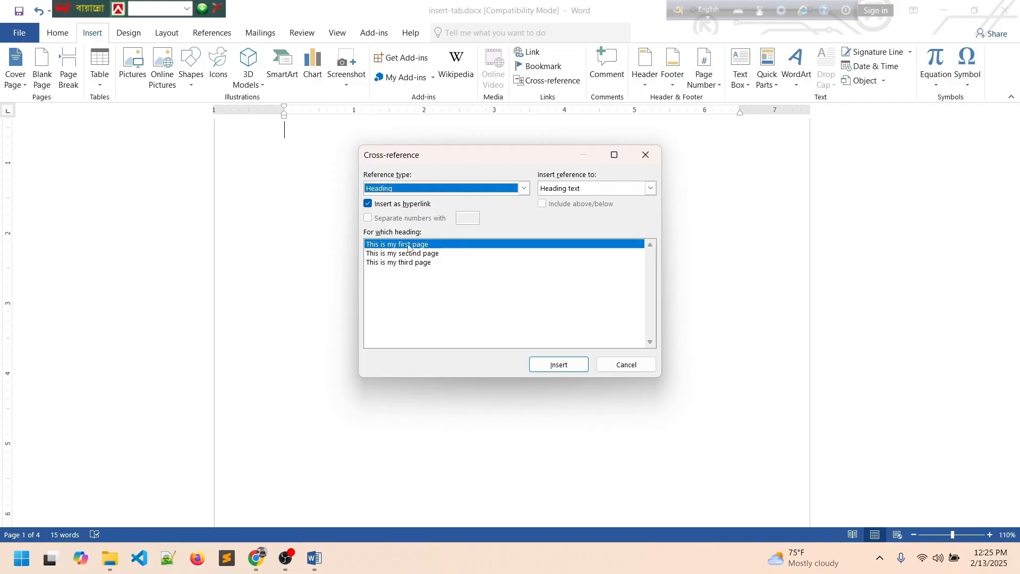
click(560, 365)
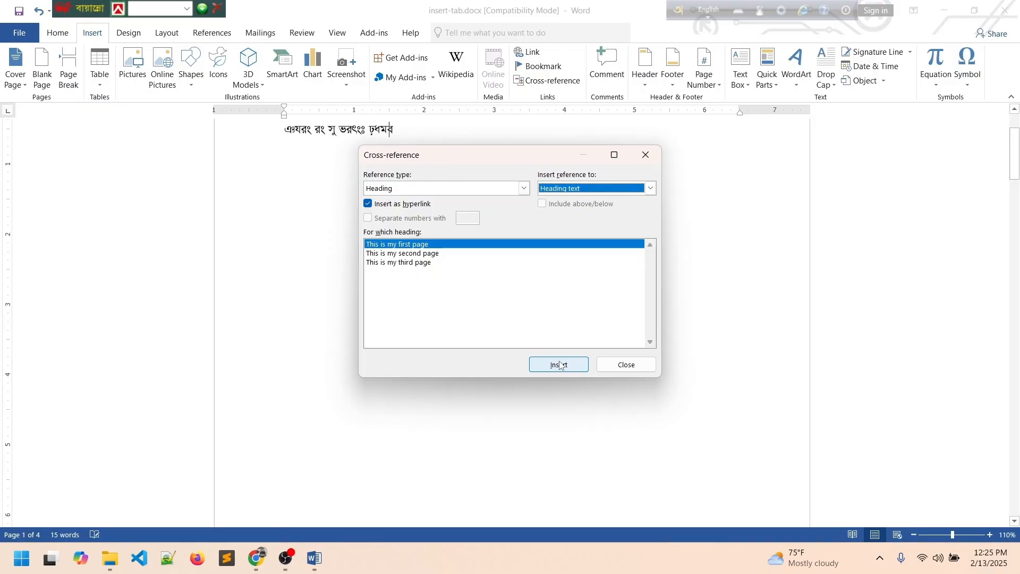
click(627, 365)
scroll(457, 249, up, 2)
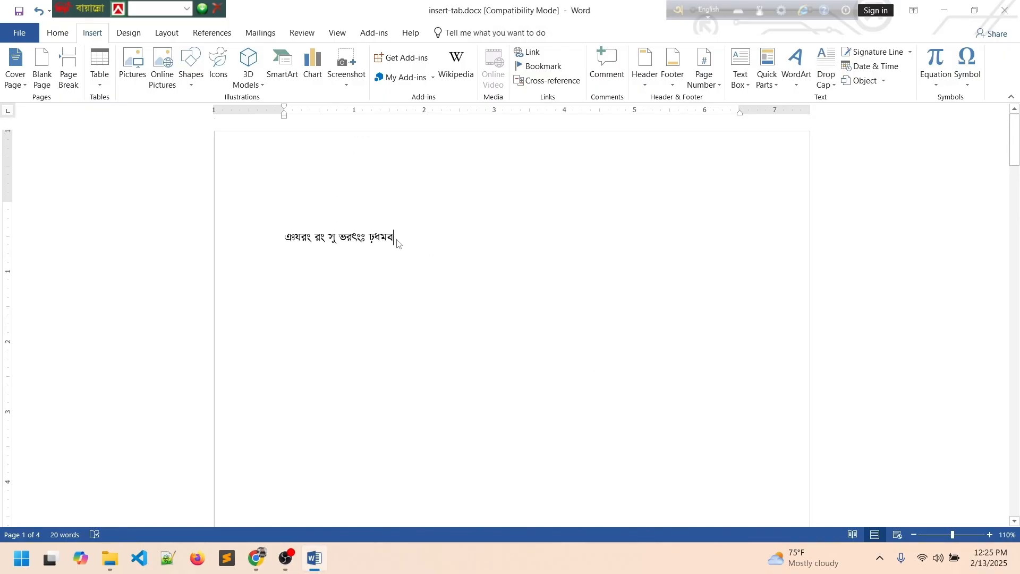
Set the inserted cross-reference line's font to Calibri.
drag(397, 238, 260, 244)
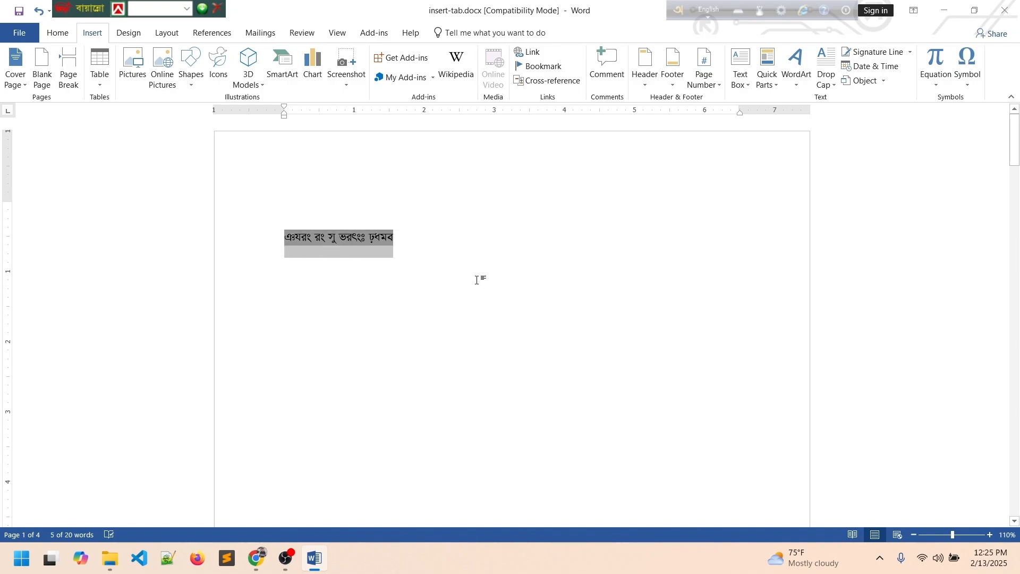
click(58, 33)
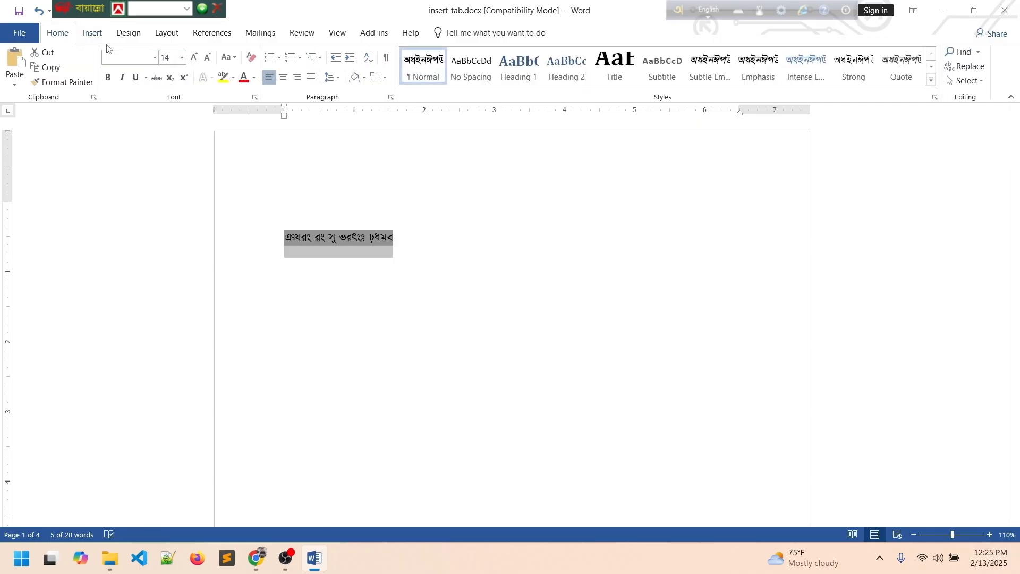
click(155, 58)
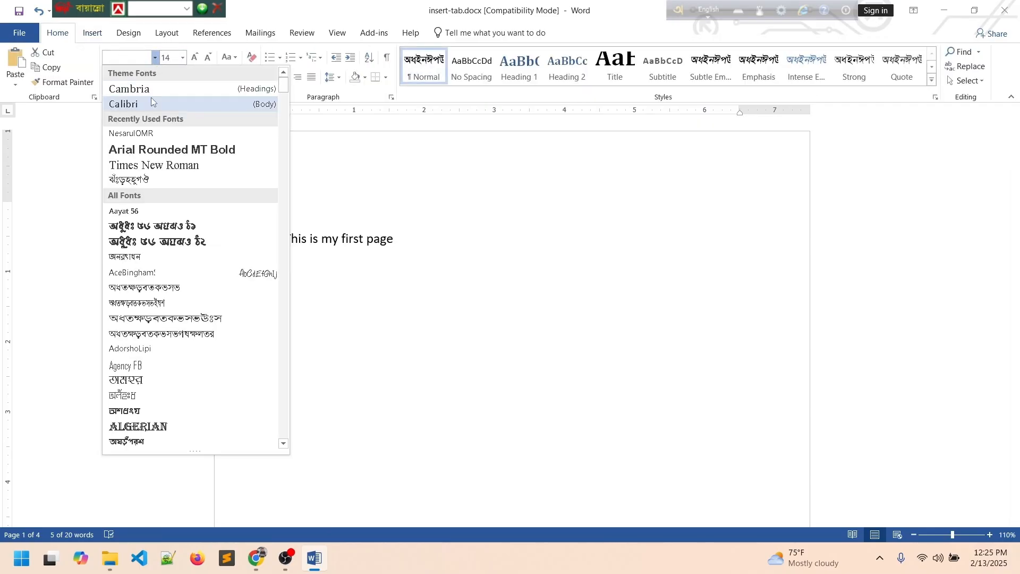
click(150, 101)
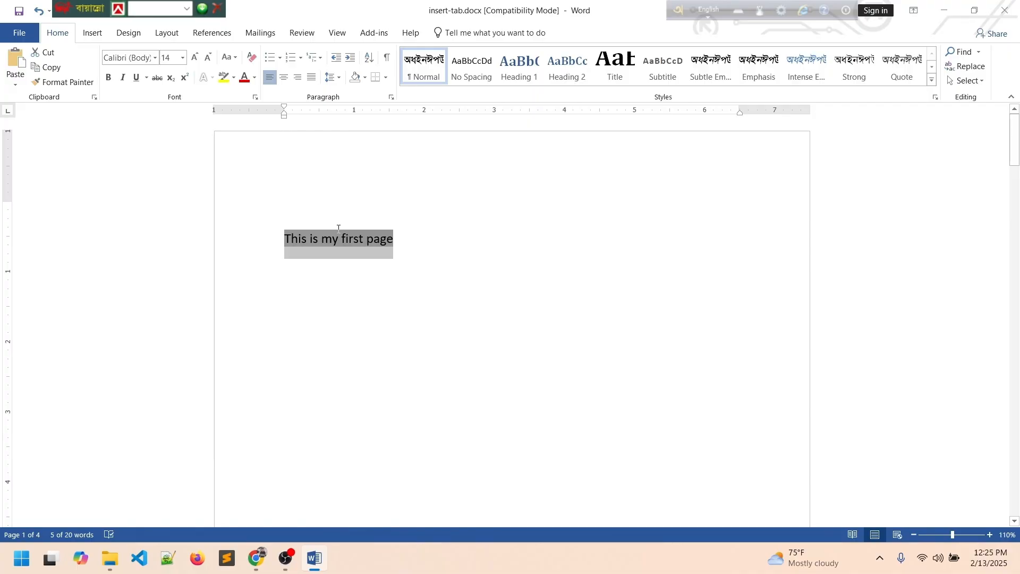
Retype the line so it reads 'Go to first page'.
text(go to gri)
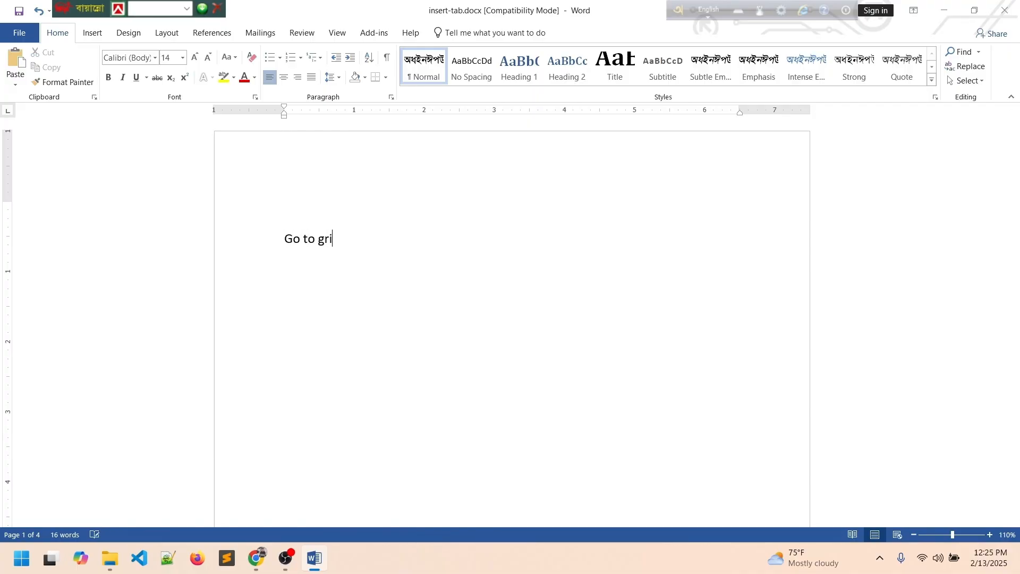
key(BackSpace)
key(BackSpace)
key(BackSpace)
text(gi)
key(BackSpace)
key(BackSpace)
text(first page)
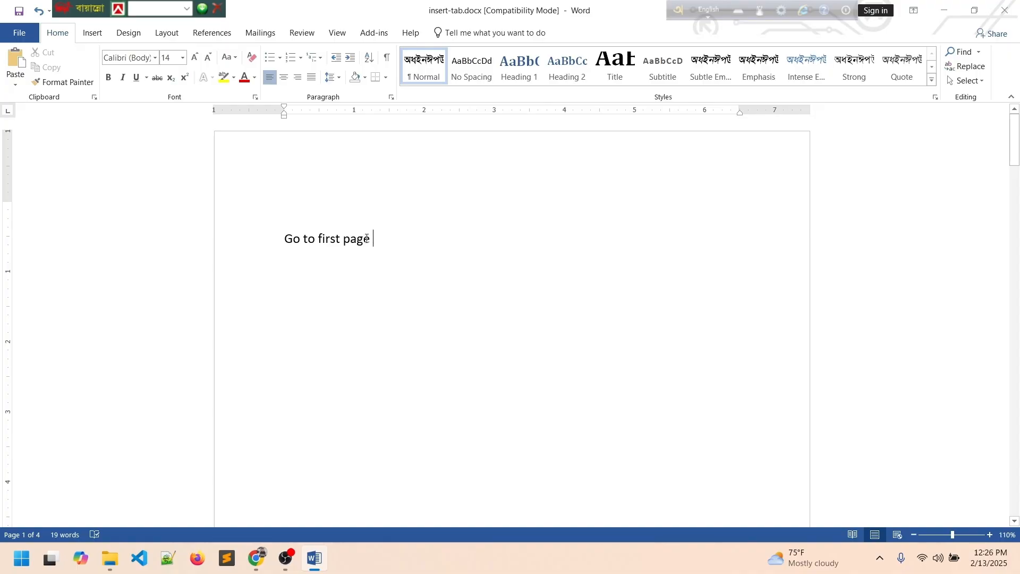
Cancel an unneeded cross-reference and put the caret on the empty line below 'Go to first page'.
drag(367, 239, 228, 244)
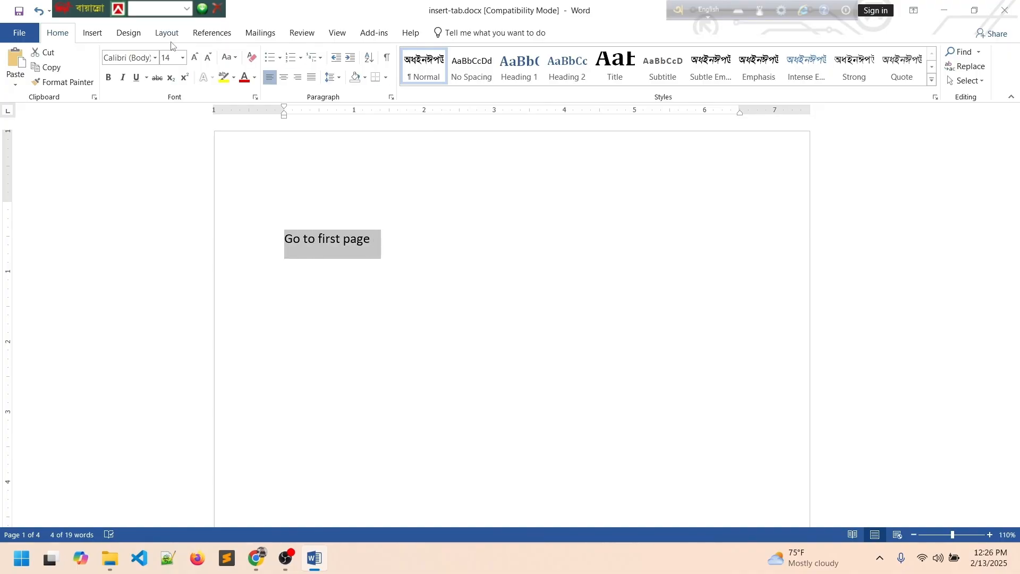
click(94, 33)
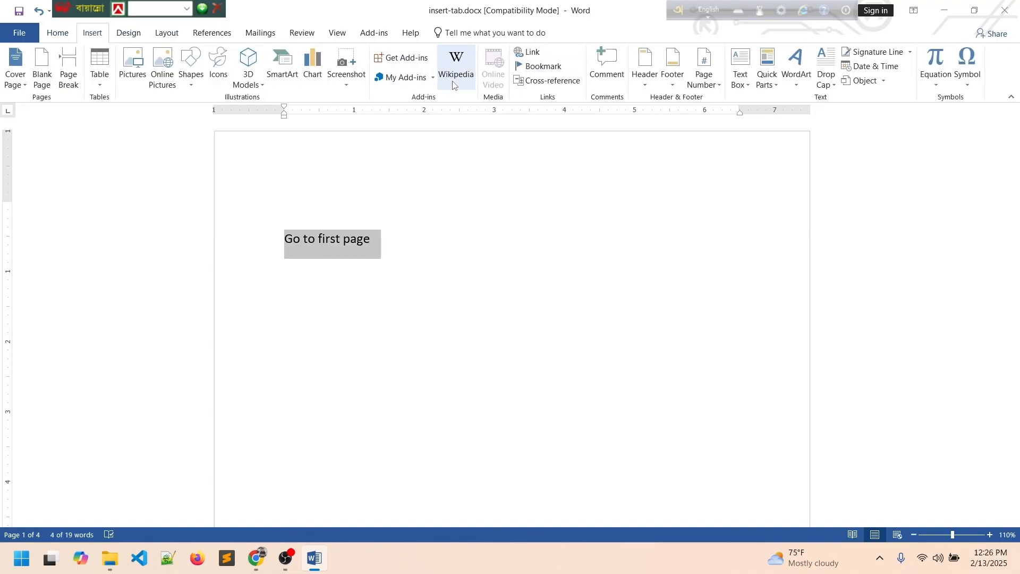
click(533, 82)
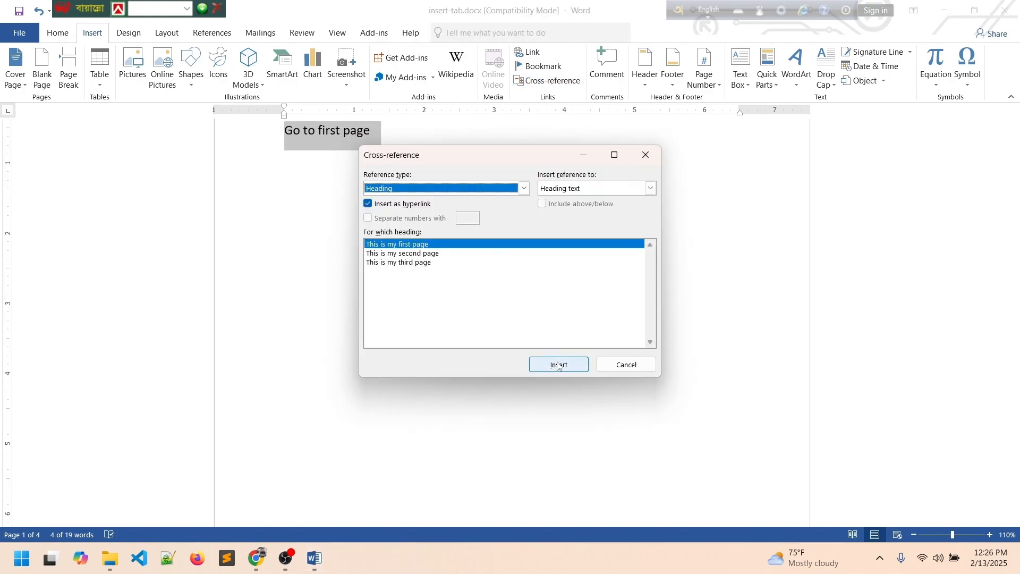
click(281, 201)
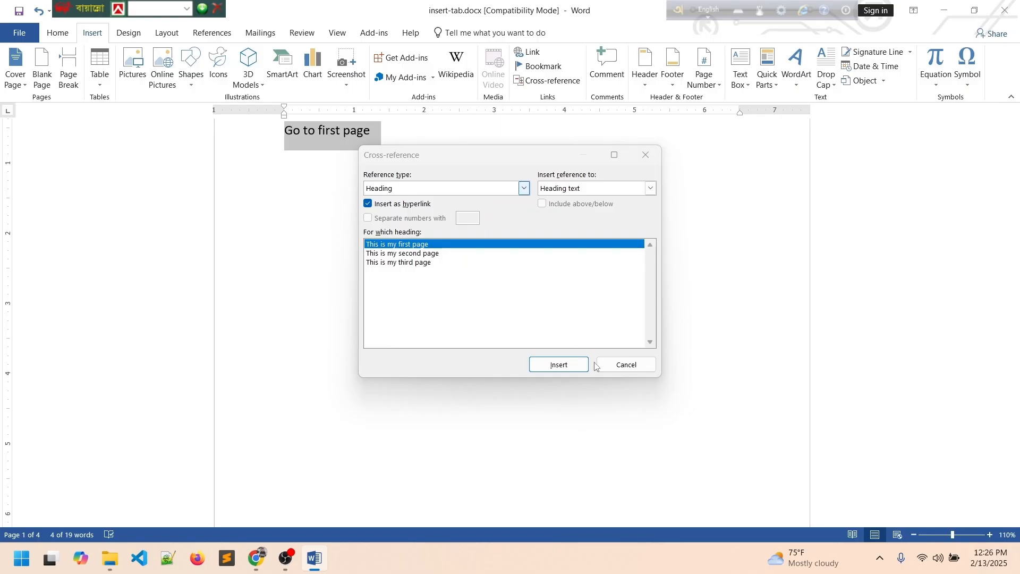
click(613, 365)
click(564, 365)
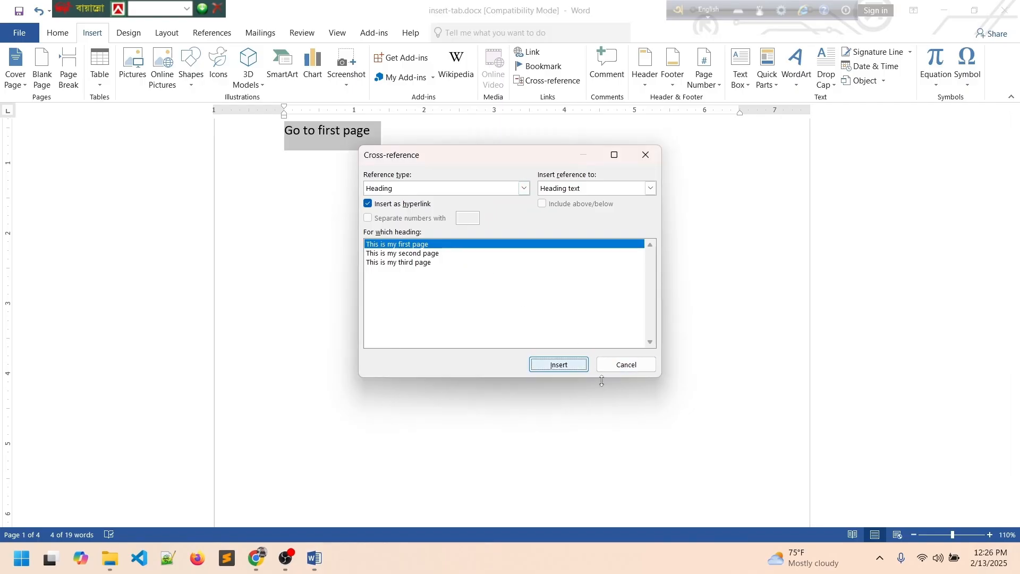
click(626, 365)
click(432, 211)
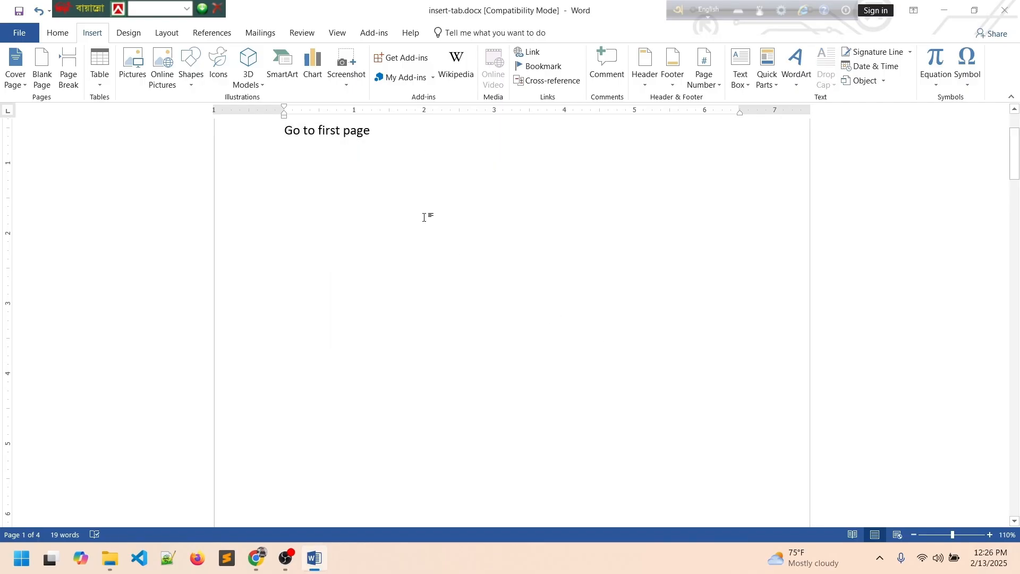
scroll(331, 198, up, 1)
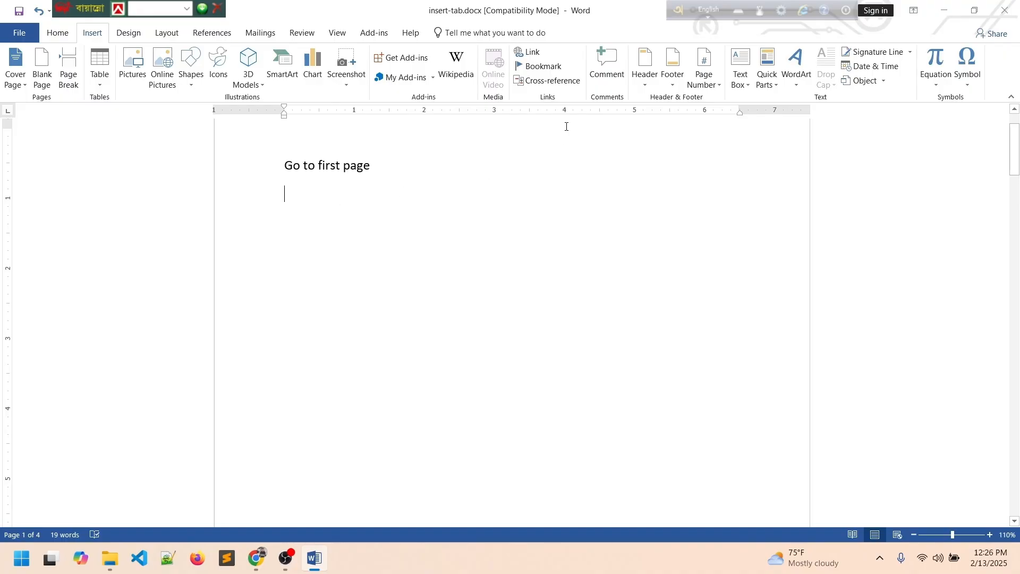
Insert a cross-reference to the 'This is my second page' heading.
click(553, 81)
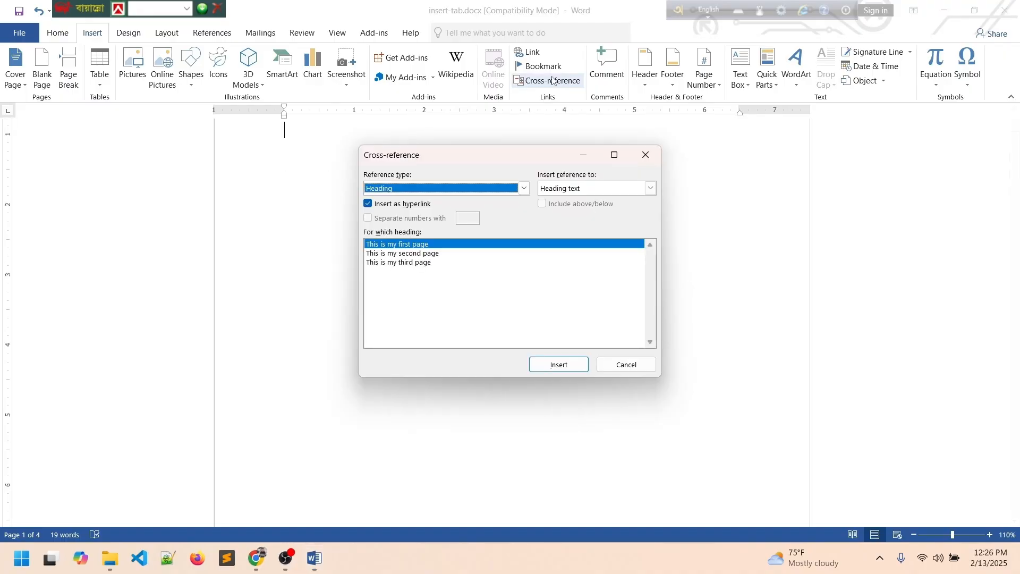
click(413, 254)
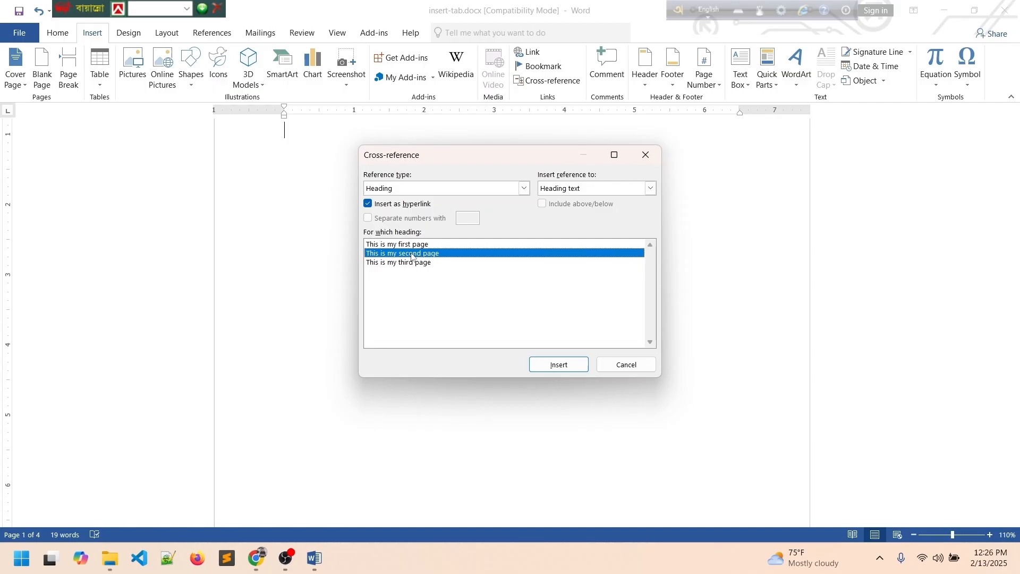
click(553, 362)
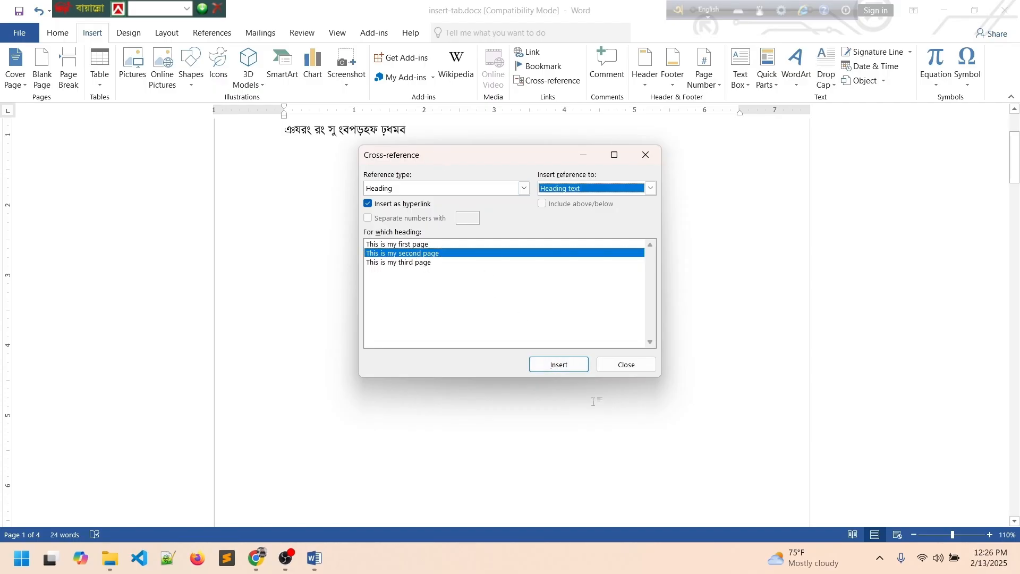
click(628, 369)
scroll(506, 332, up, 2)
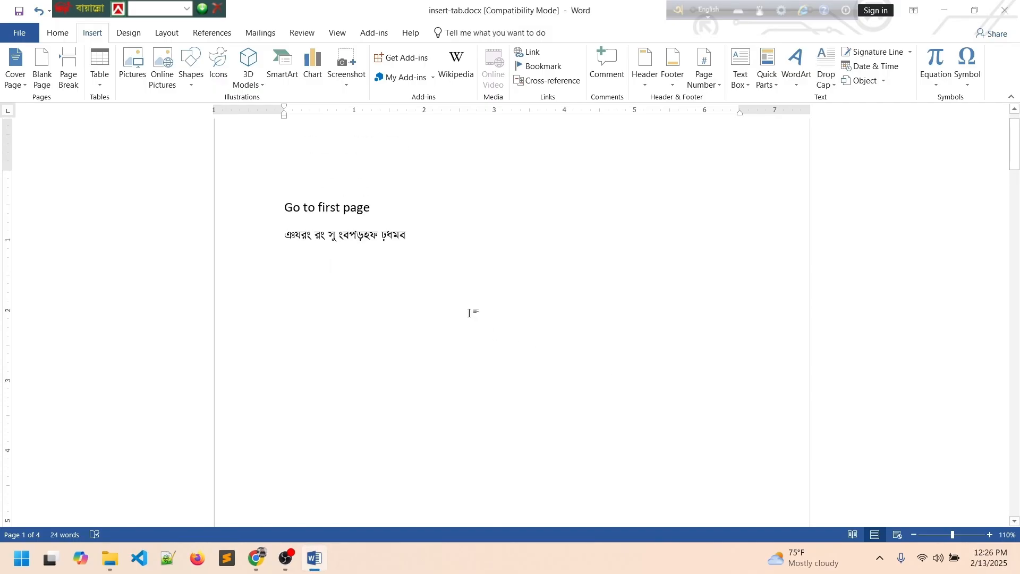
Make the new line Calibri, retype it as 'Go to second page', and start a new line.
triple_click(411, 237)
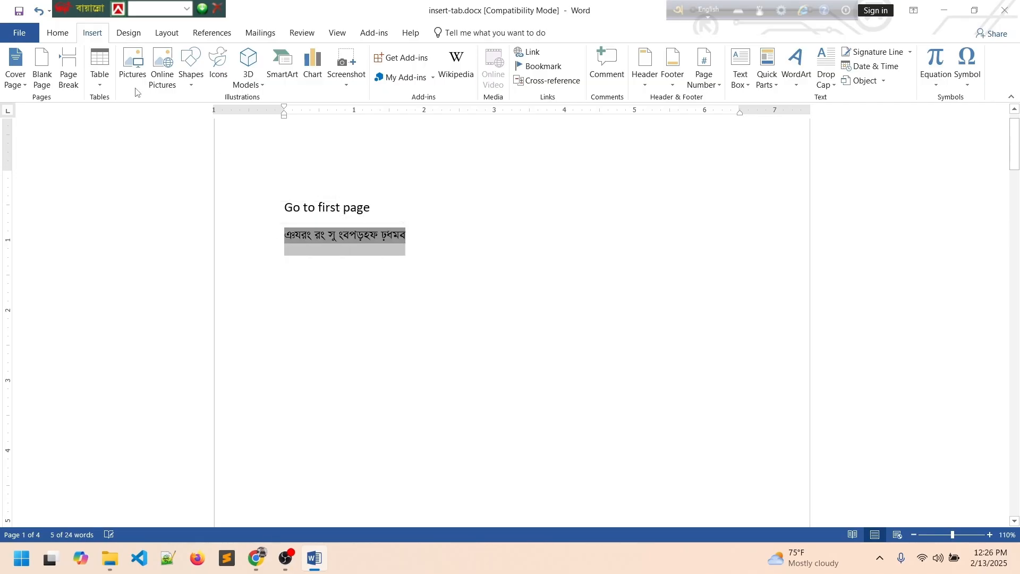
click(58, 34)
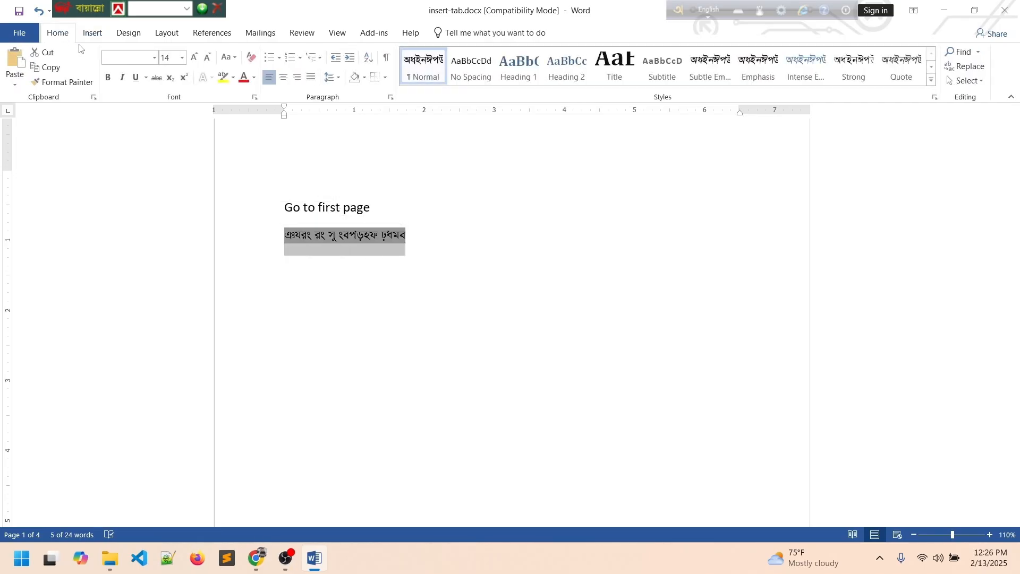
click(155, 58)
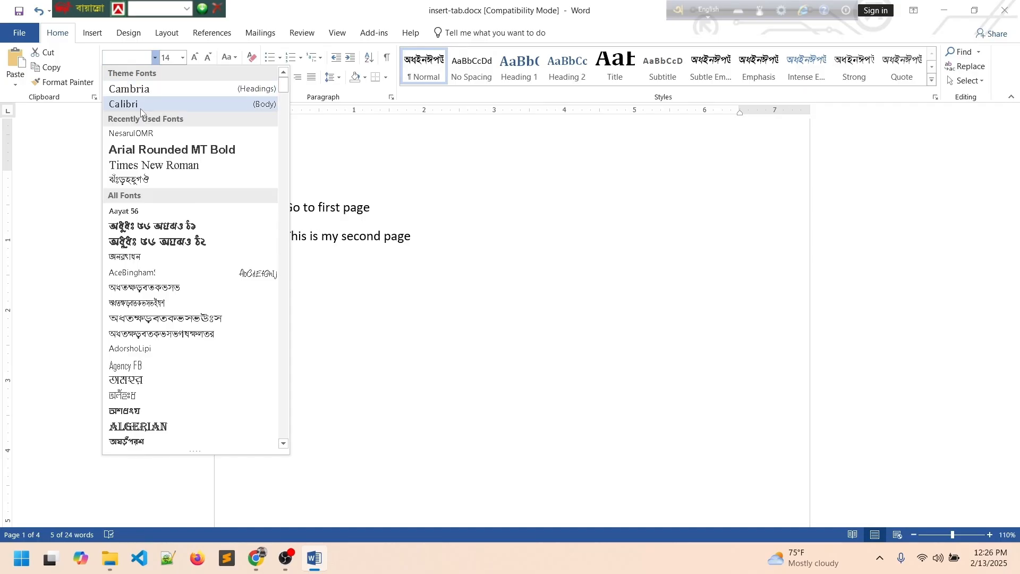
click(127, 103)
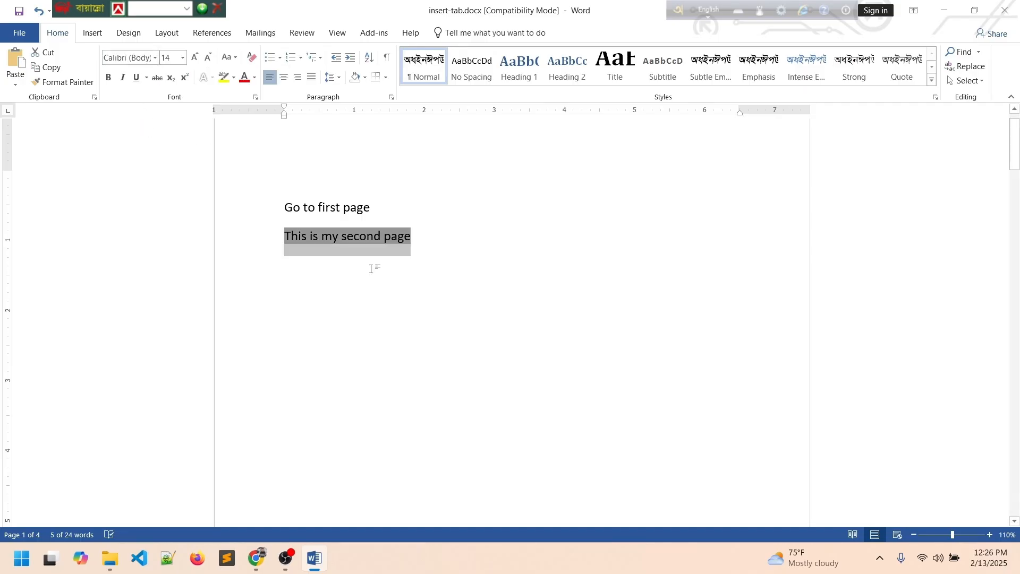
text(Go to)
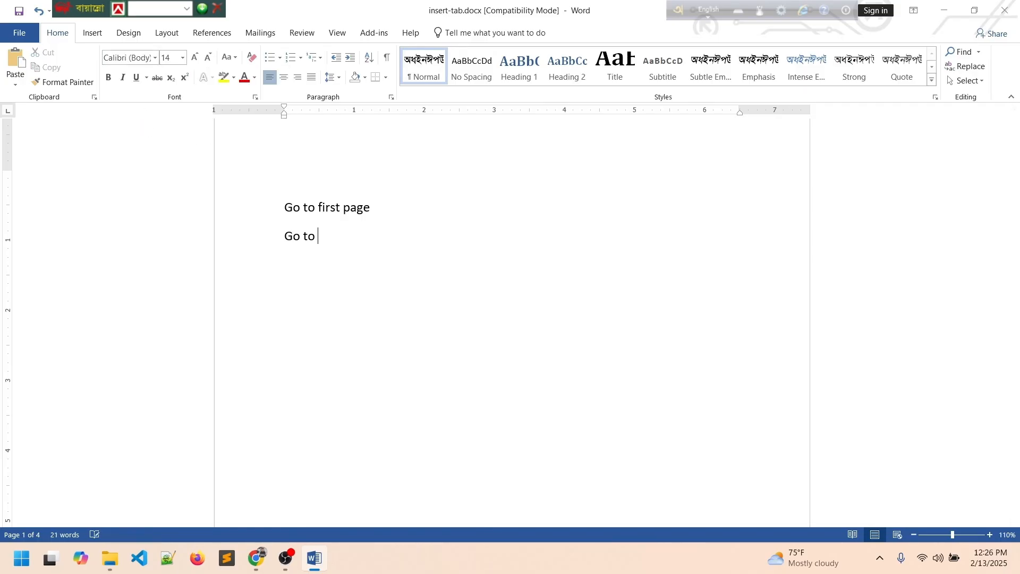
text( second page)
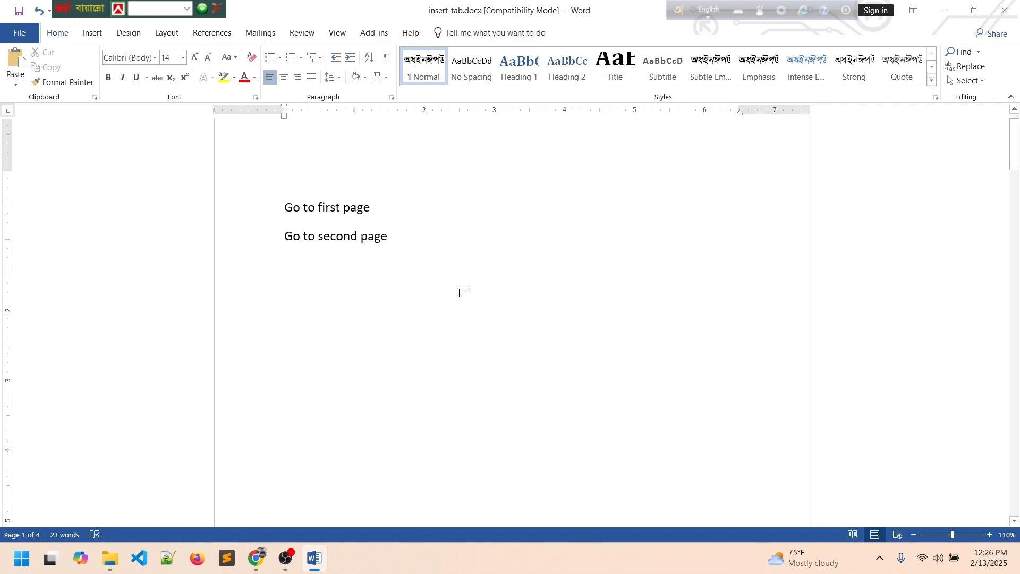
key(Return)
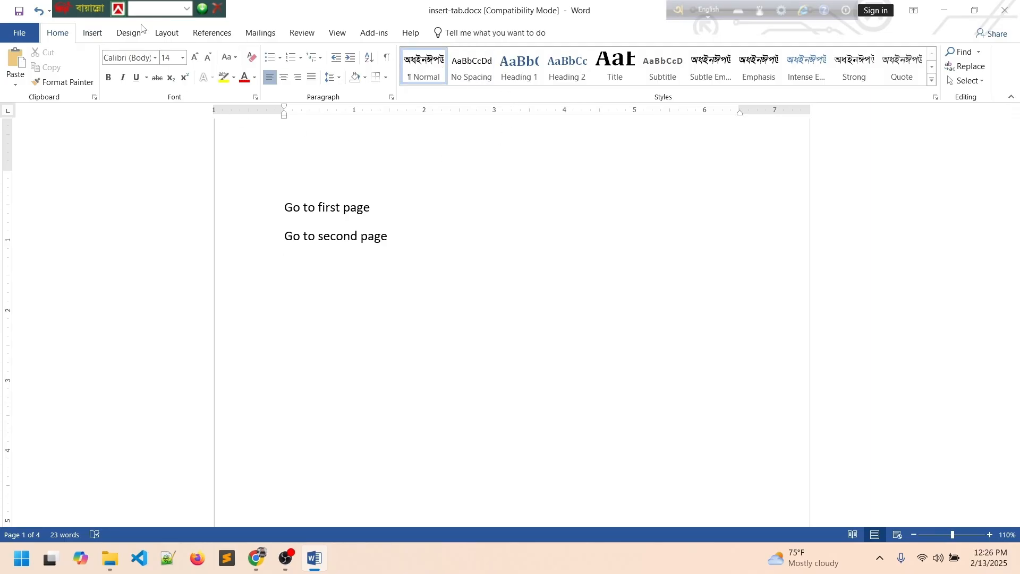
Insert a cross-reference to the 'This is my third page' heading.
click(101, 33)
click(560, 85)
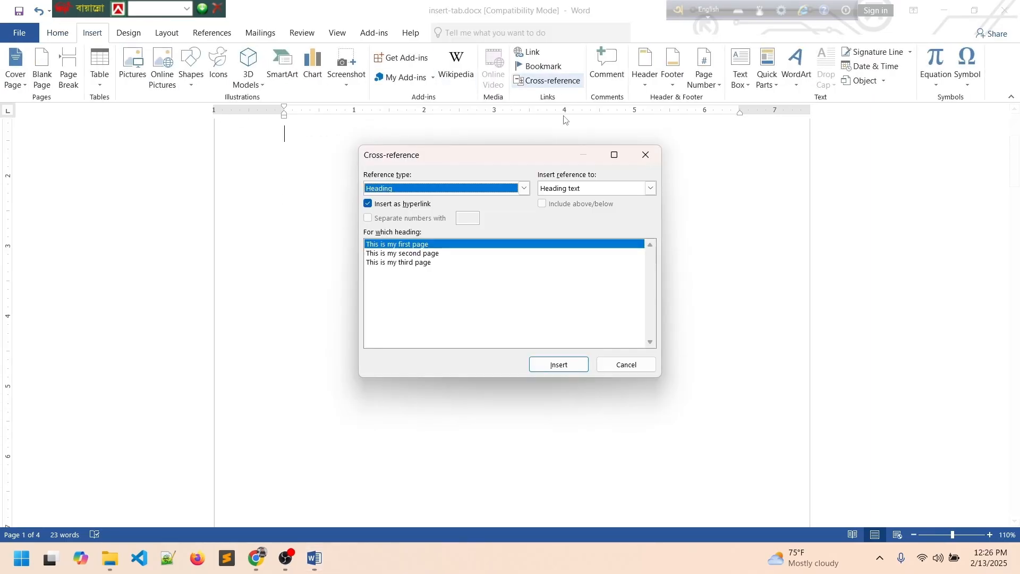
click(412, 263)
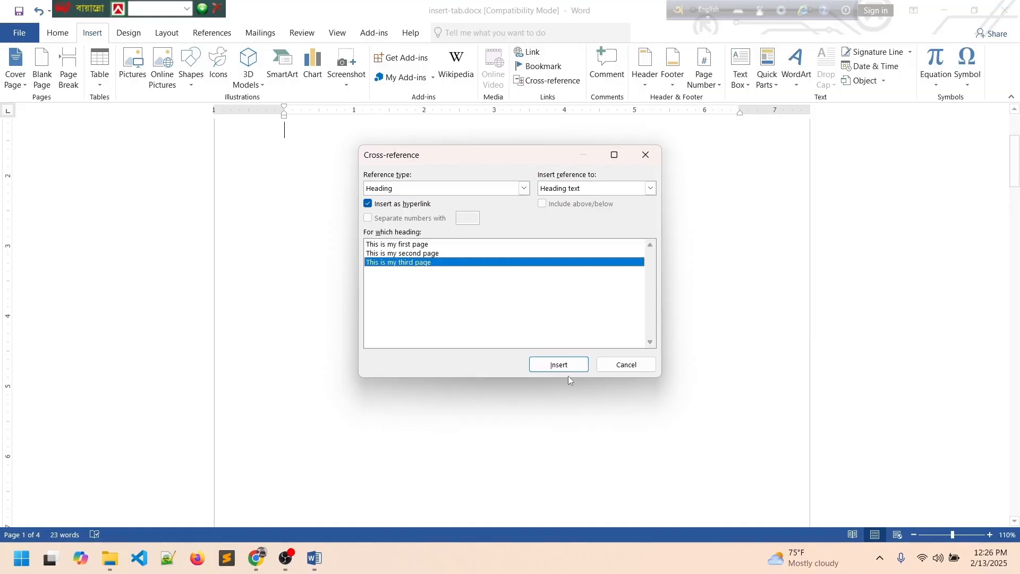
click(559, 366)
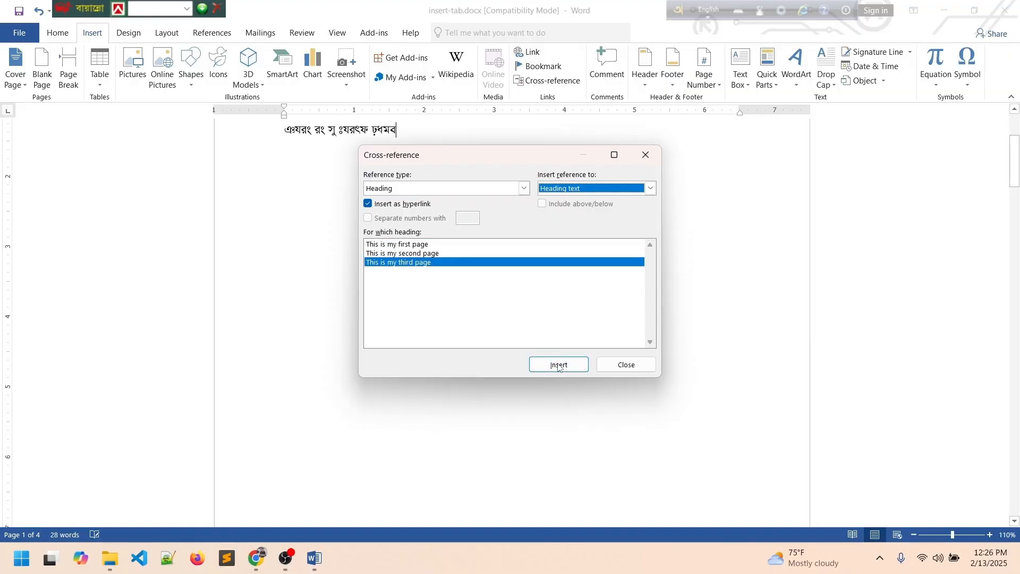
click(624, 364)
scroll(416, 310, up, 3)
Set the newly inserted third line's font to Calibri.
drag(412, 267, 307, 261)
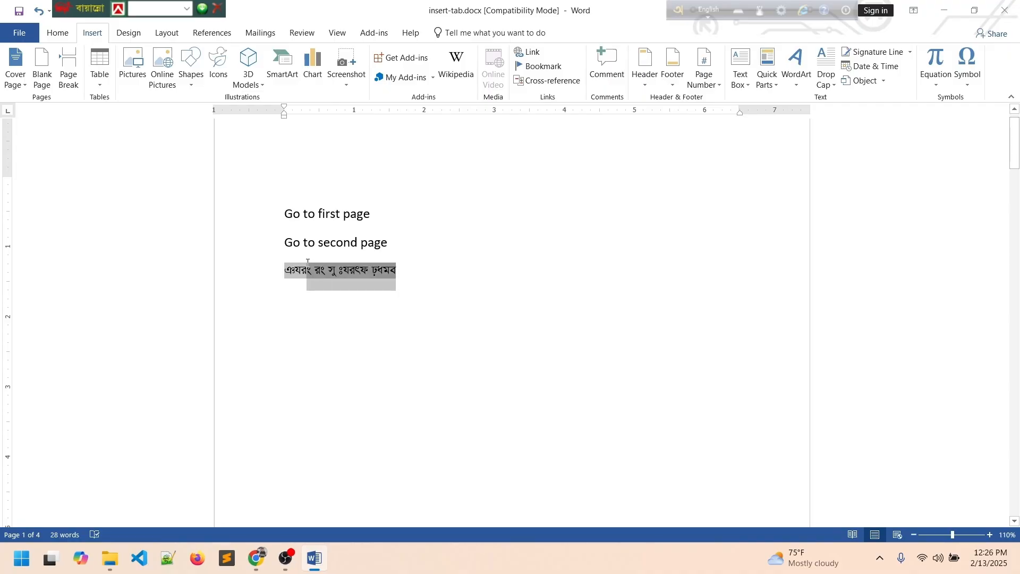
click(58, 33)
click(153, 58)
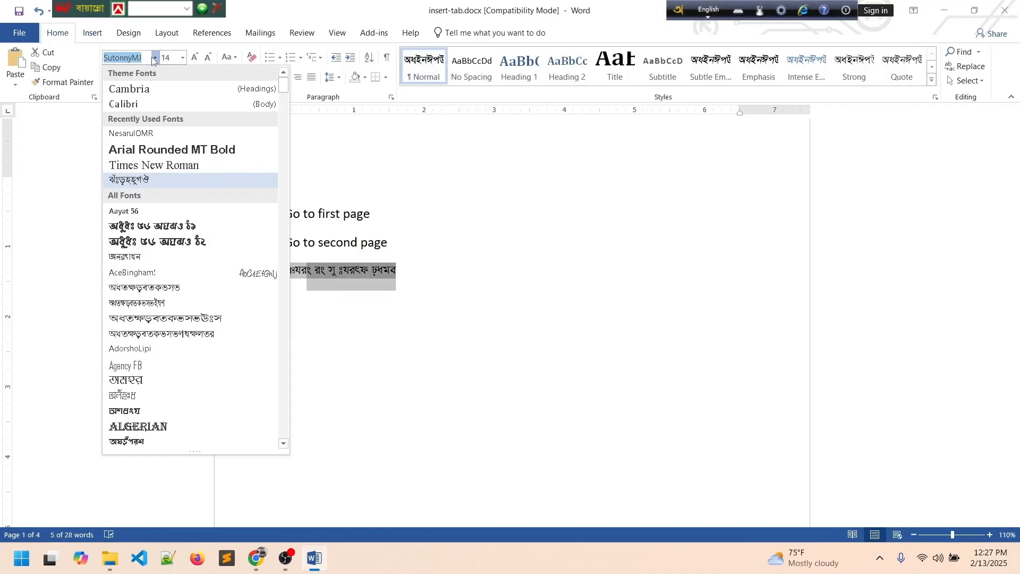
click(149, 103)
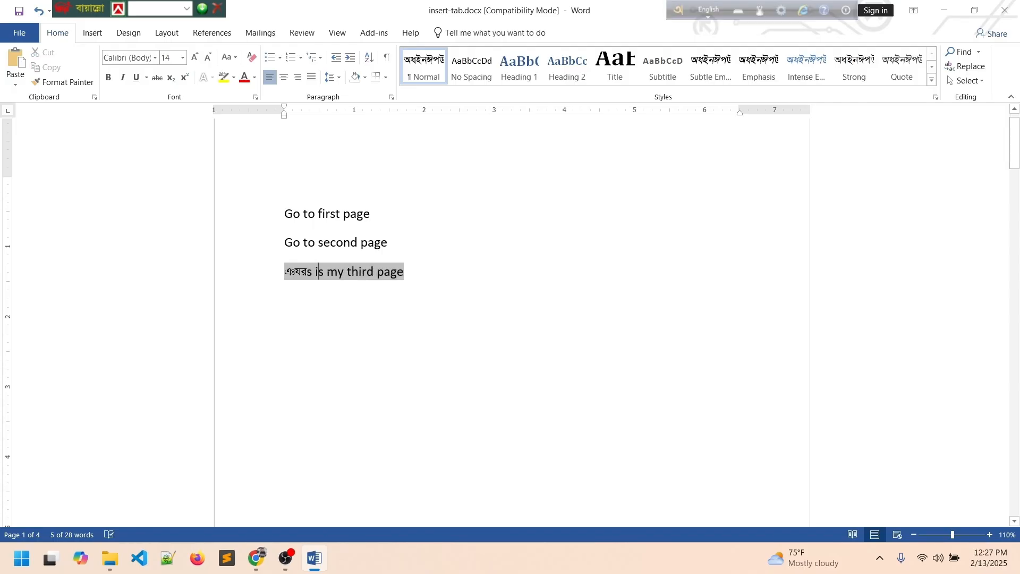
Replace the third line's text with 'Go to third page'.
drag(428, 271, 266, 275)
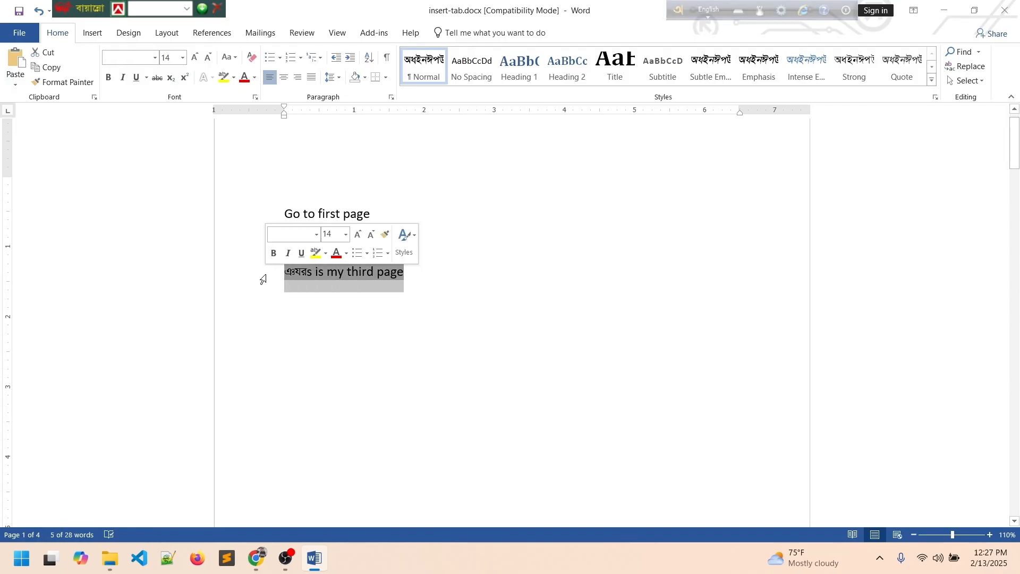
key(BackSpace)
text(go )
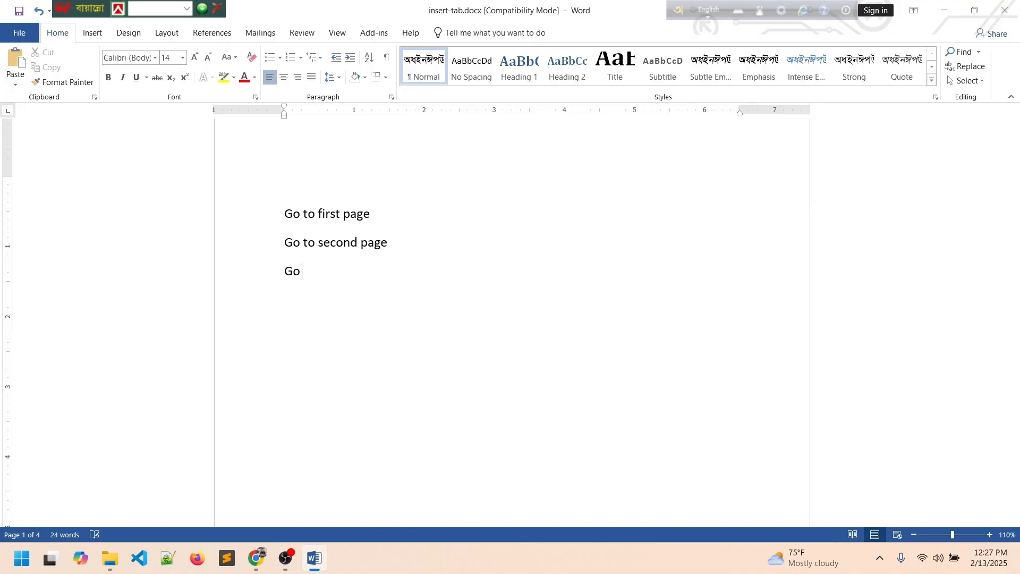
text(to third page)
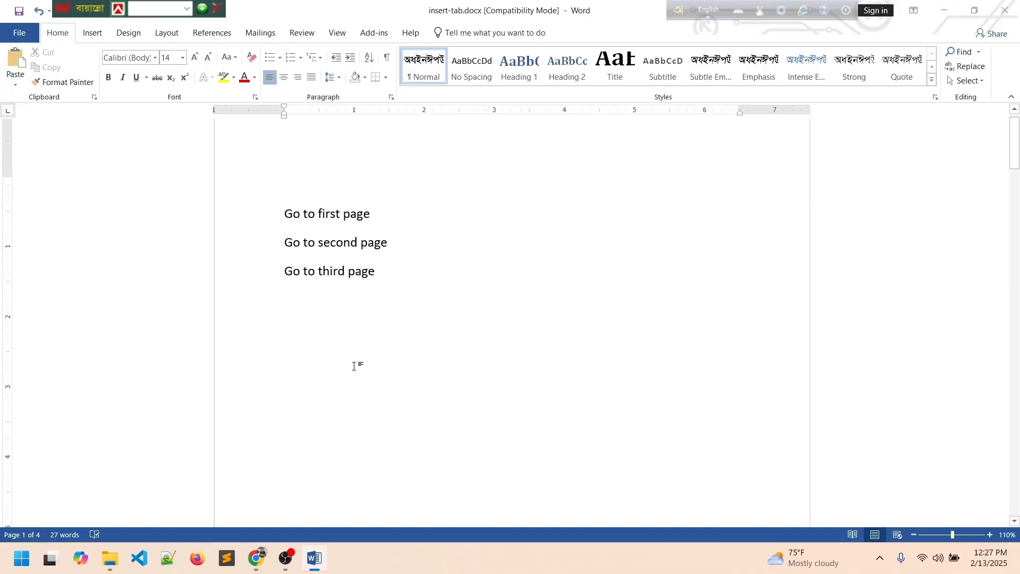
click(359, 361)
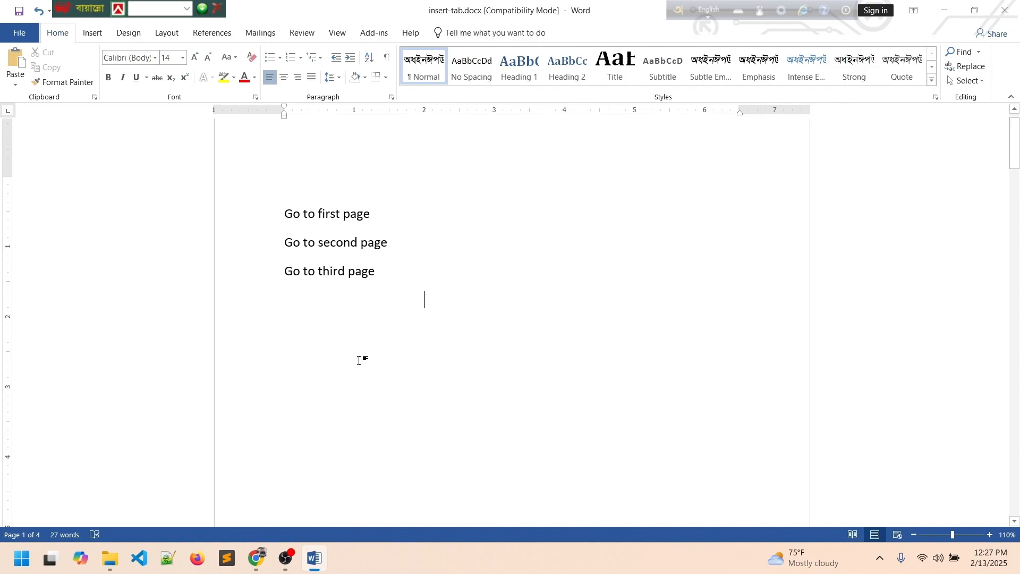
Replace the 'Go to first page' line with a cross-reference to 'This is my first page'.
triple_click(350, 211)
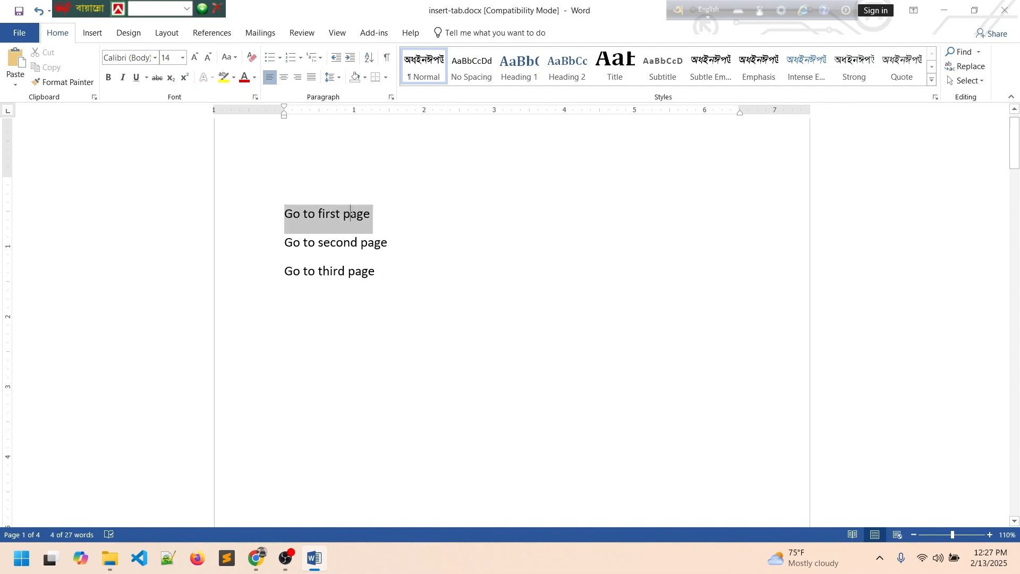
click(375, 244)
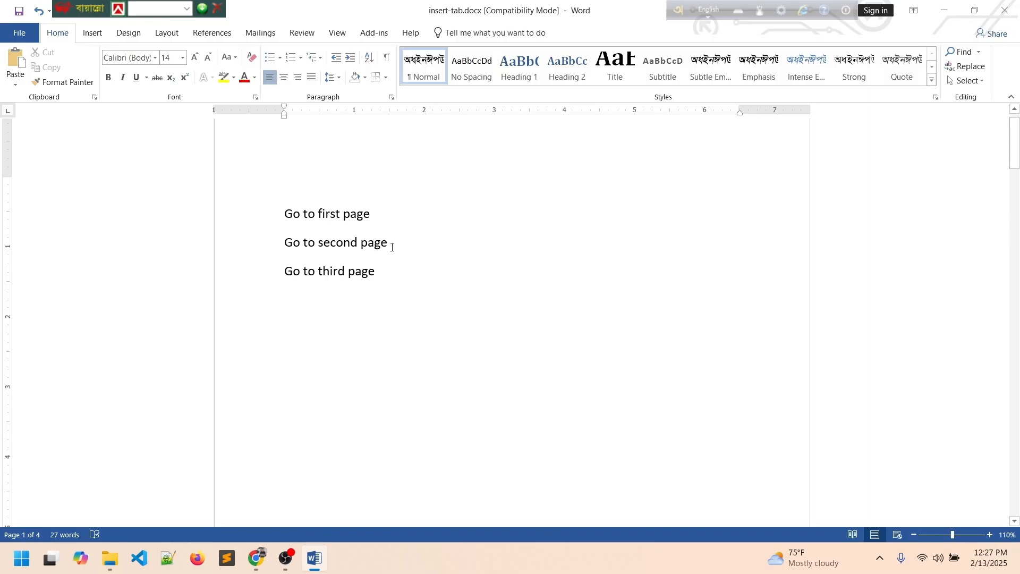
click(235, 248)
click(370, 271)
drag(374, 214, 262, 210)
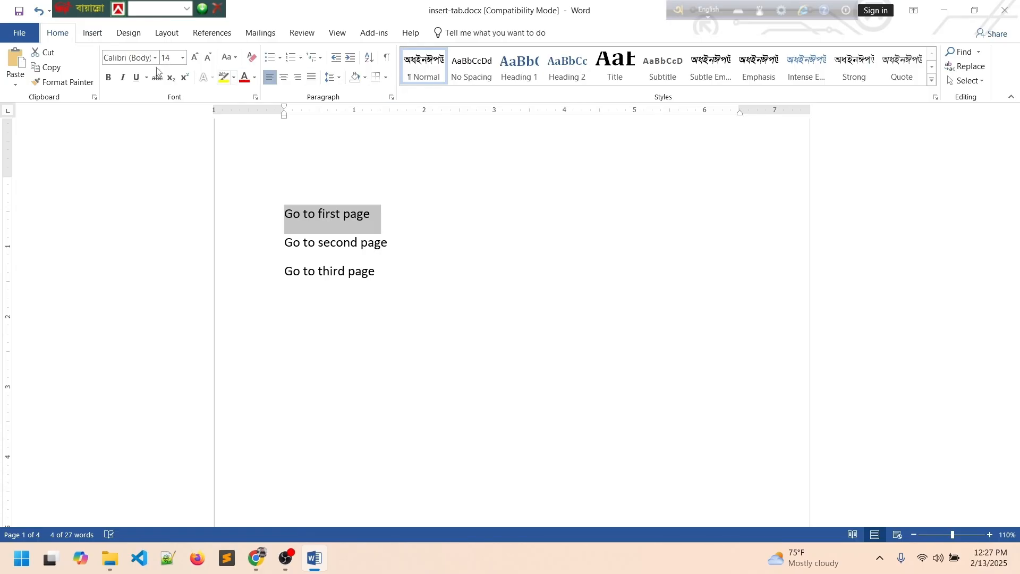
click(93, 34)
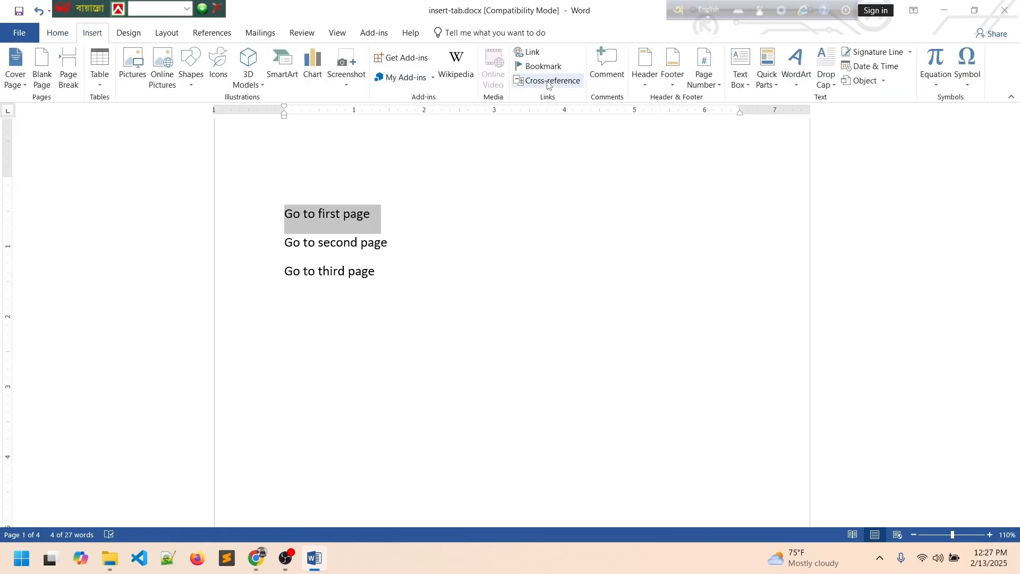
click(547, 80)
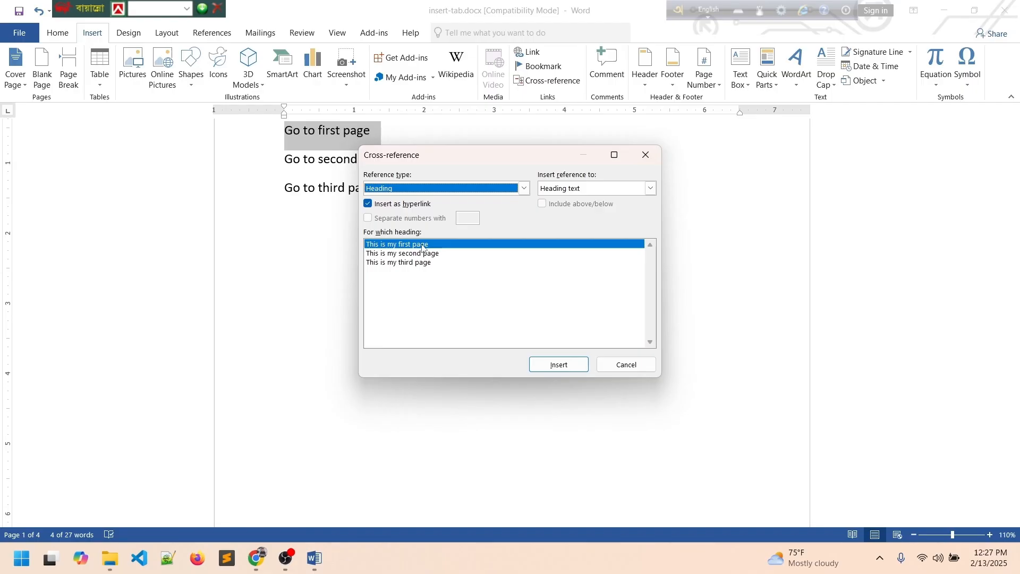
click(553, 363)
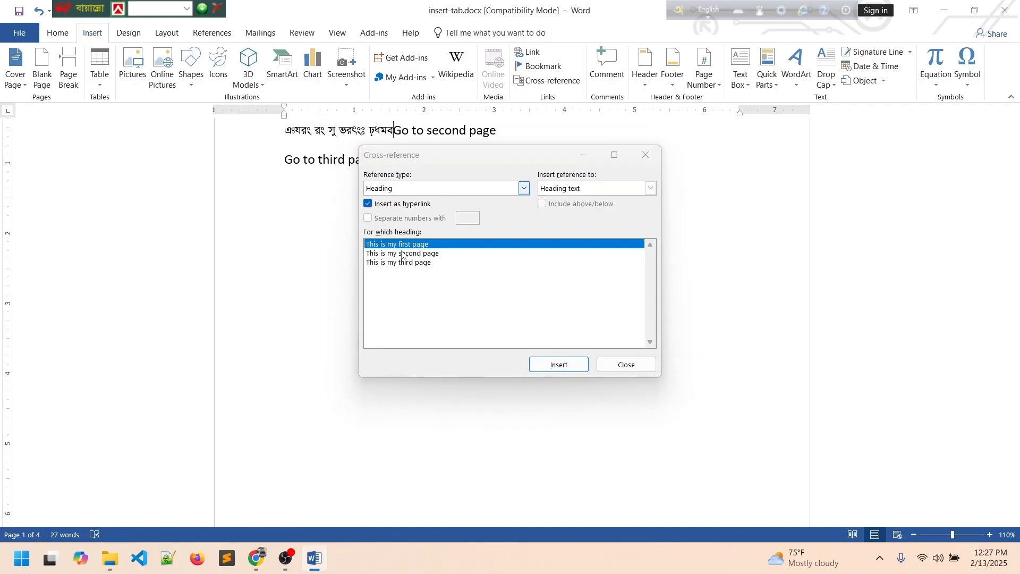
click(622, 365)
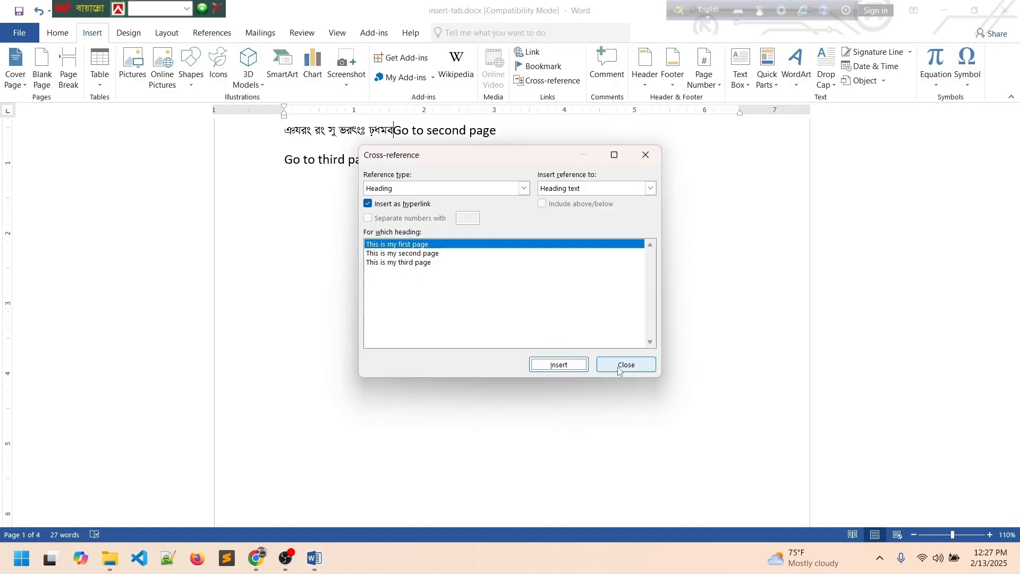
click(620, 365)
scroll(418, 266, up, 3)
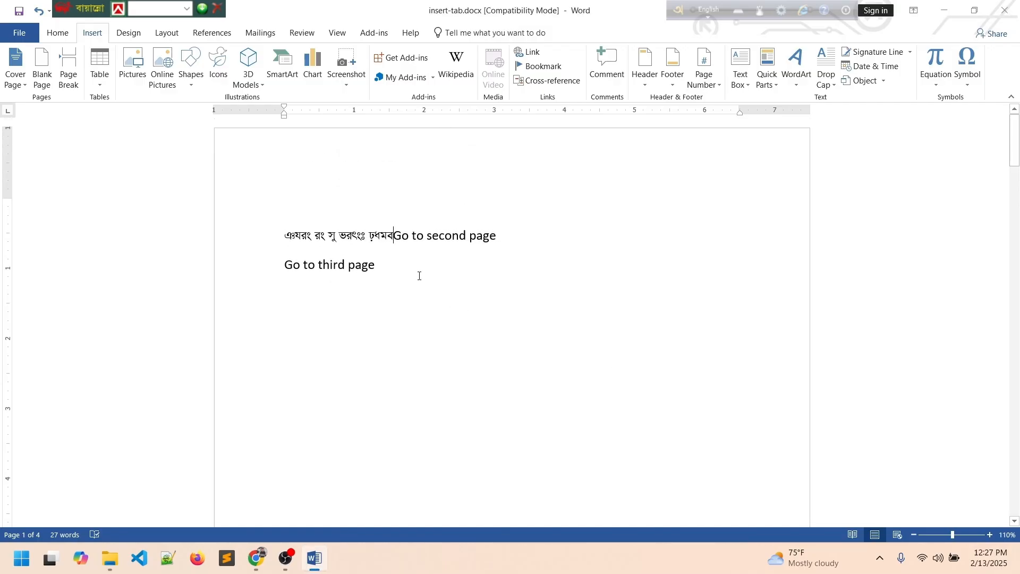
Turn 'Go to second page' into a cross-reference to the 'This is my second page' heading.
key(Return)
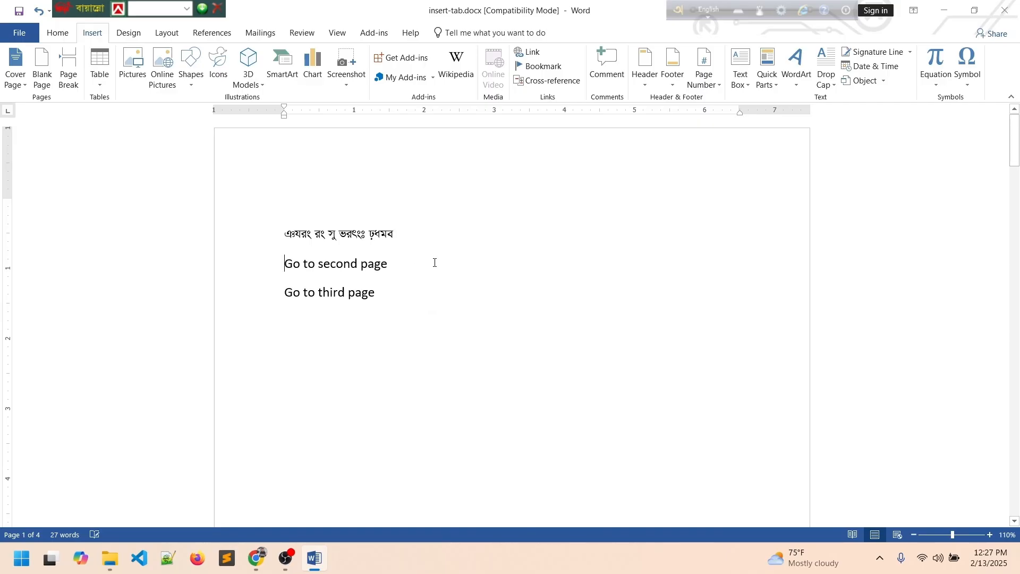
click(258, 266)
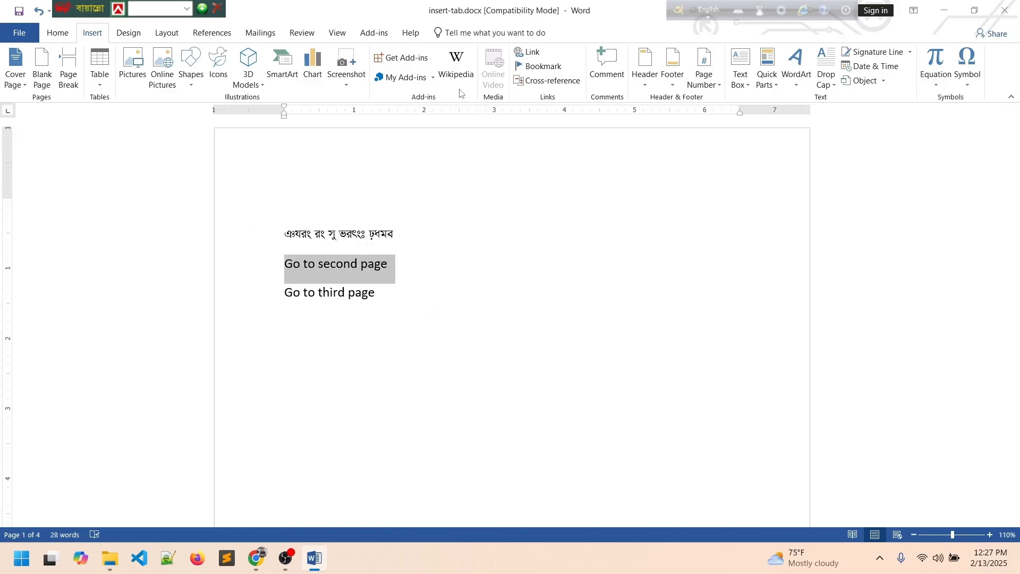
click(546, 79)
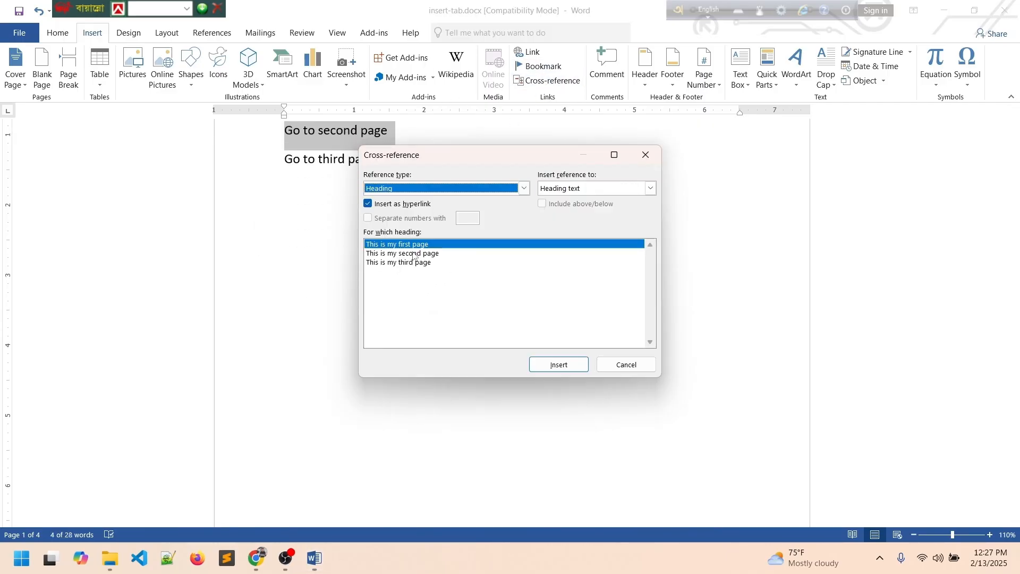
click(402, 253)
click(558, 365)
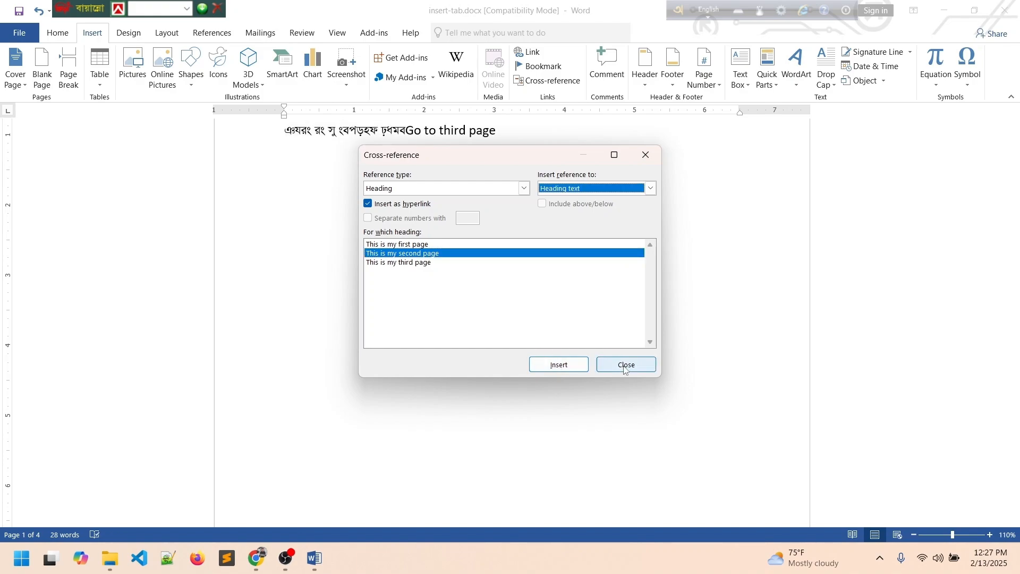
click(617, 365)
scroll(544, 349, up, 3)
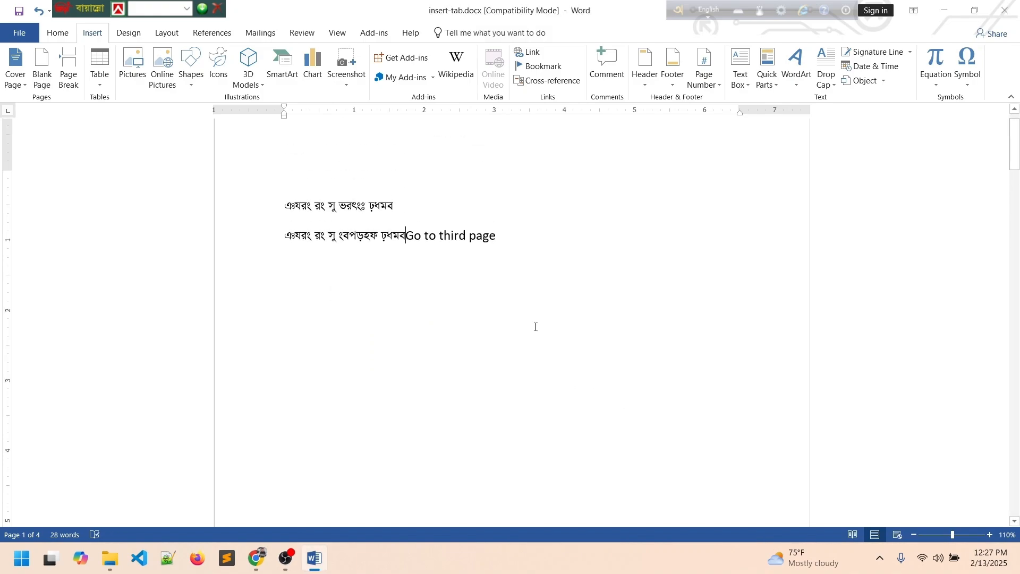
Turn 'Go to third page' into a cross-reference to the 'This is my third page' heading.
key(Return)
drag(396, 269, 246, 264)
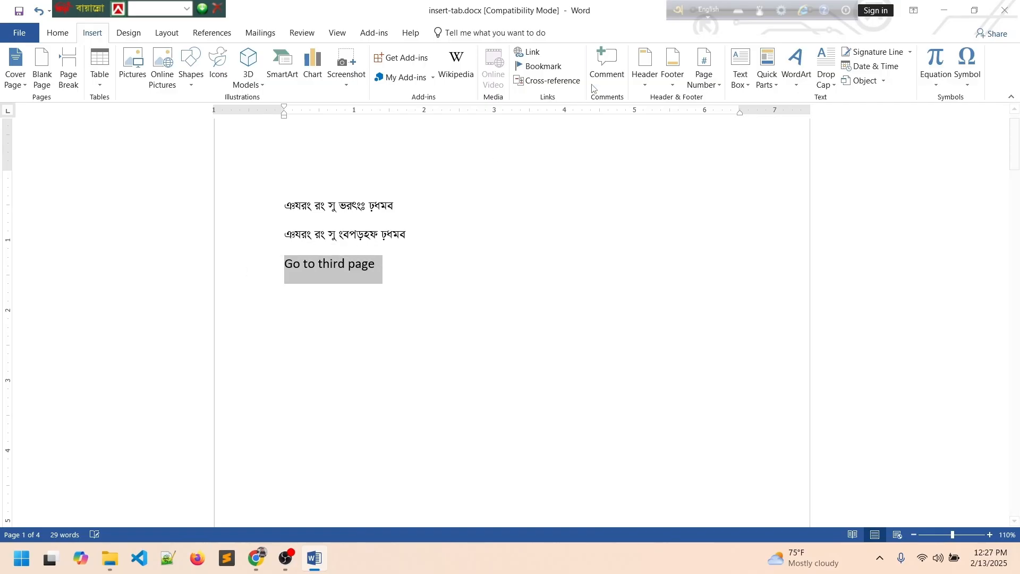
click(549, 81)
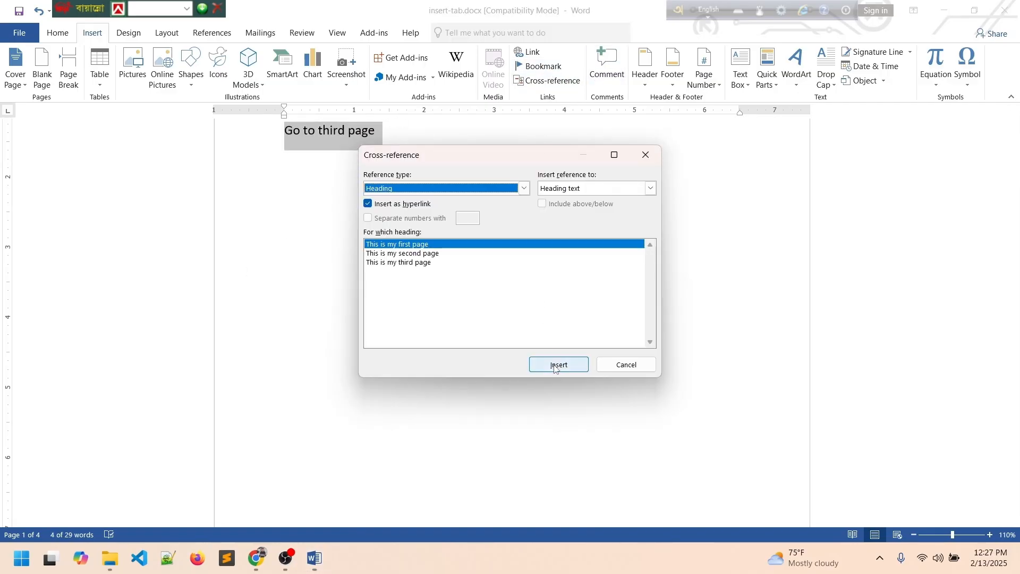
click(413, 263)
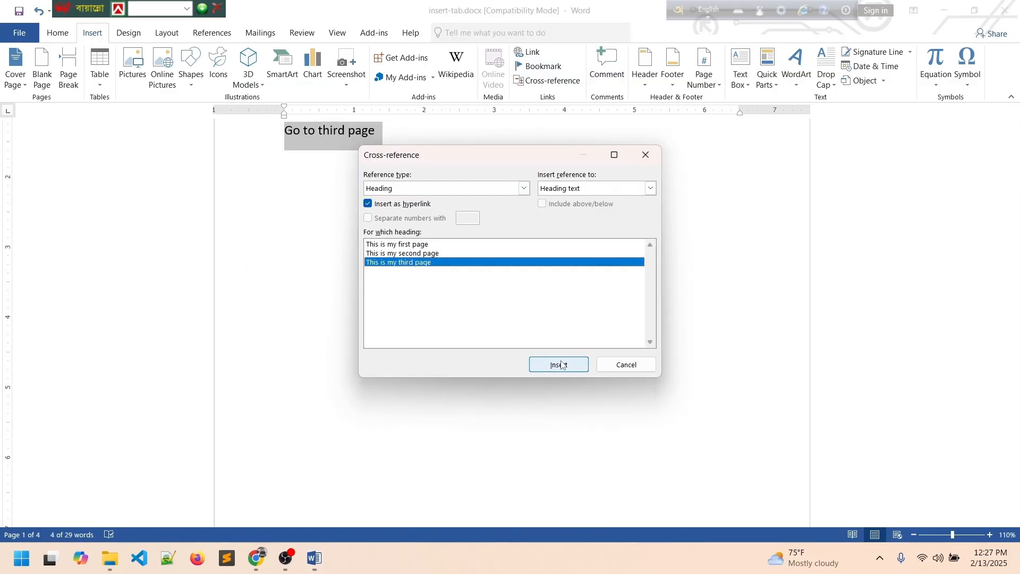
click(560, 365)
click(627, 366)
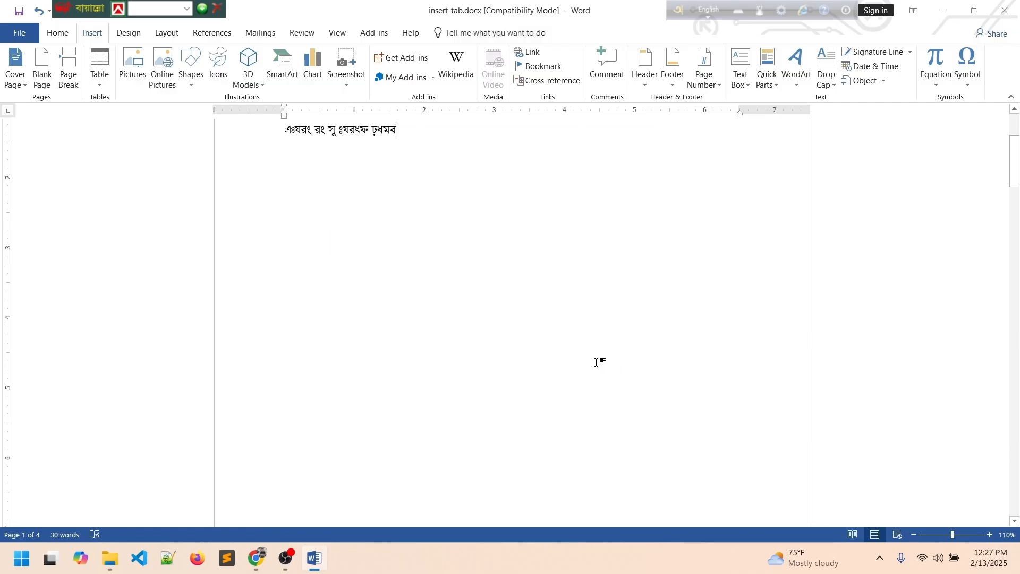
scroll(574, 358, up, 3)
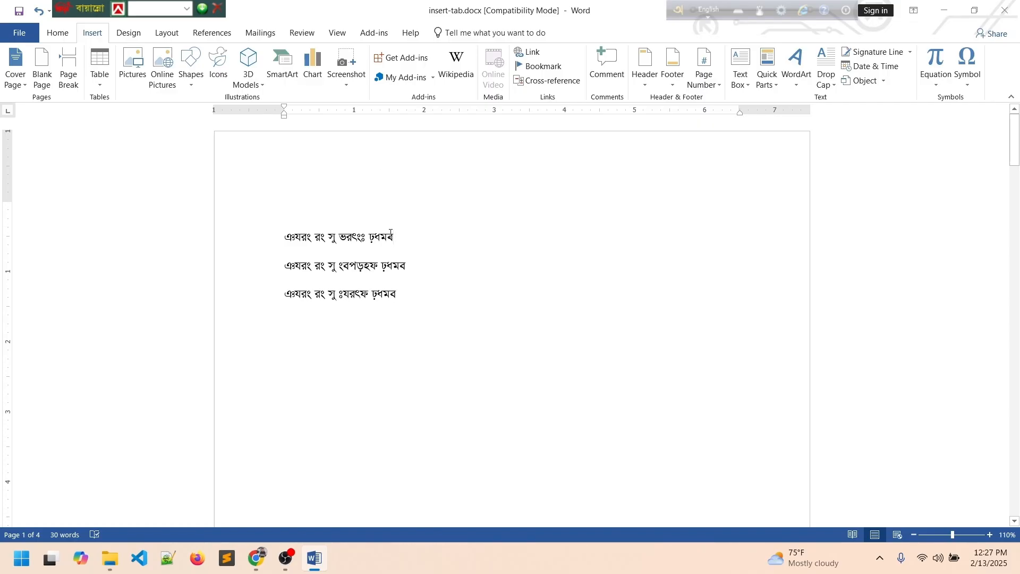
Set the first and second cross-reference lines to Calibri.
drag(391, 233, 271, 235)
click(59, 33)
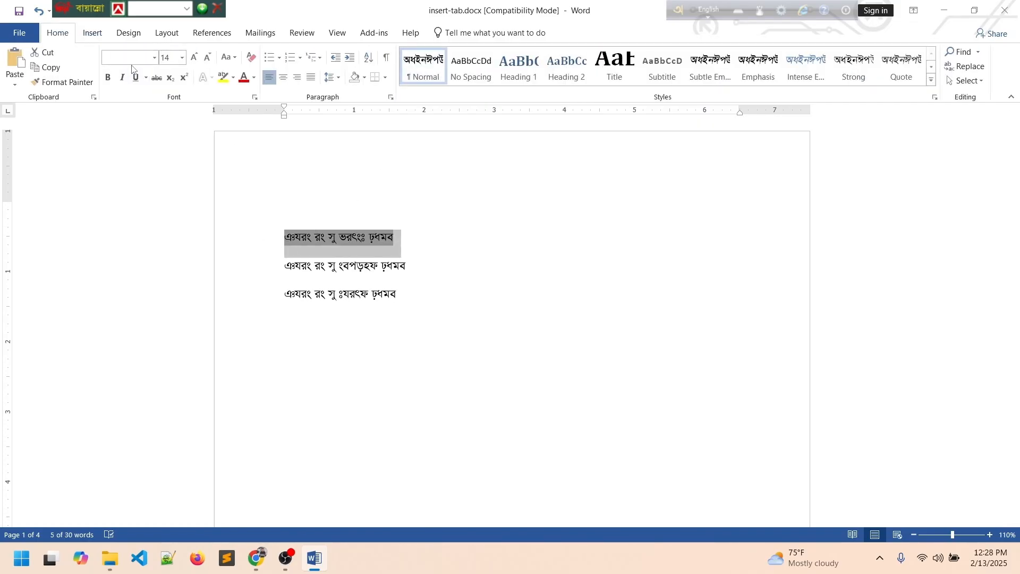
click(155, 58)
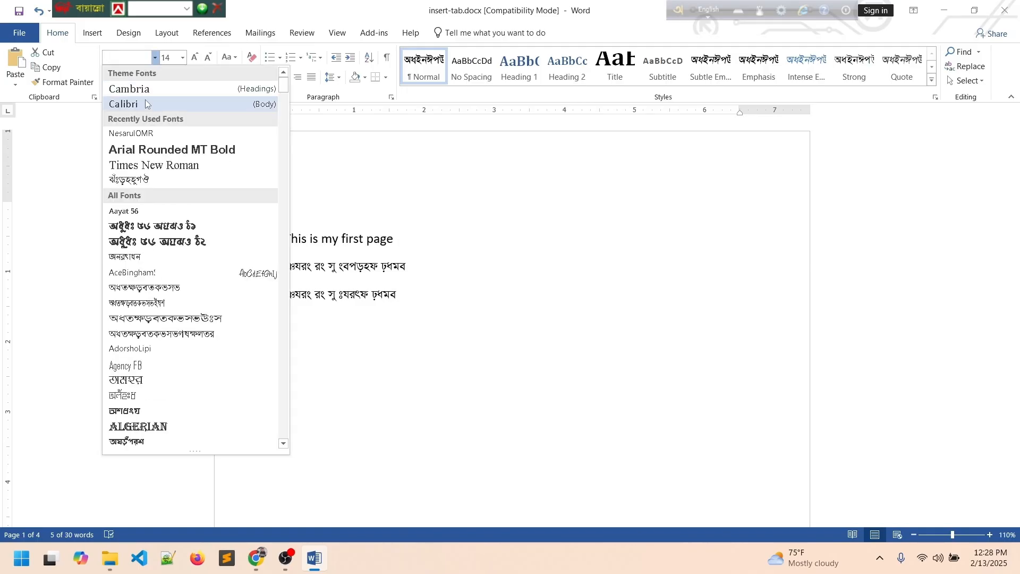
click(147, 104)
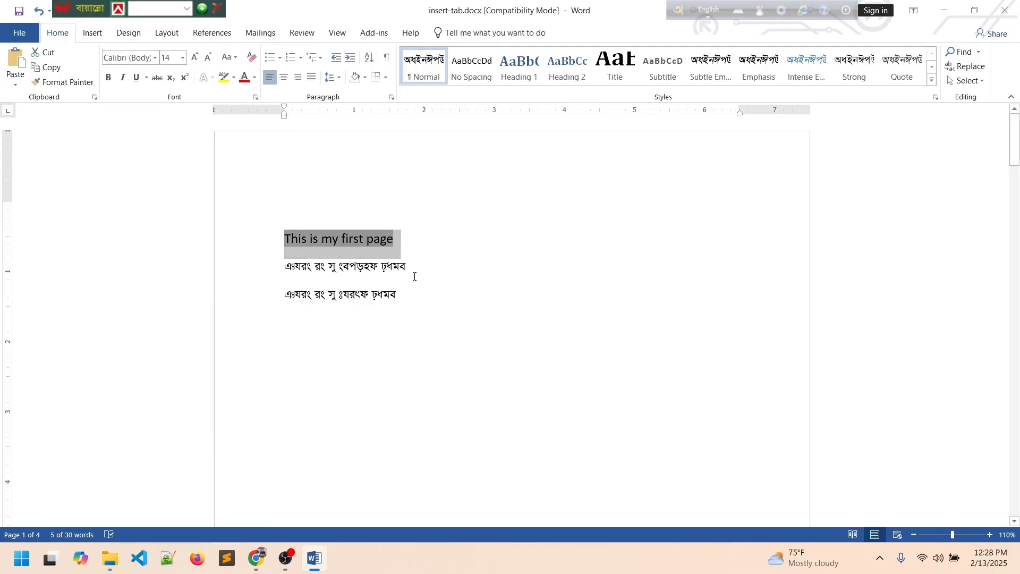
drag(415, 276, 255, 269)
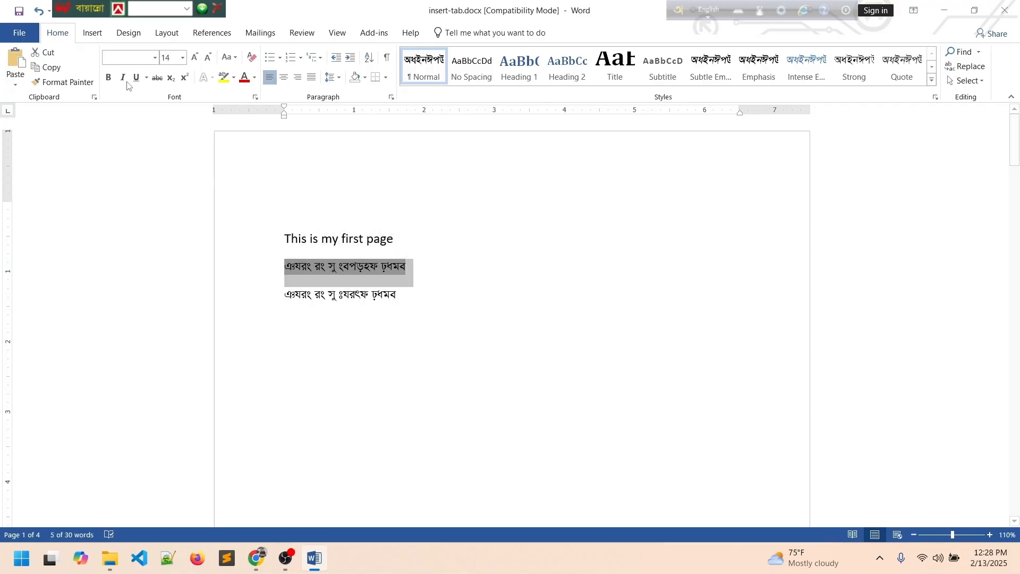
click(94, 33)
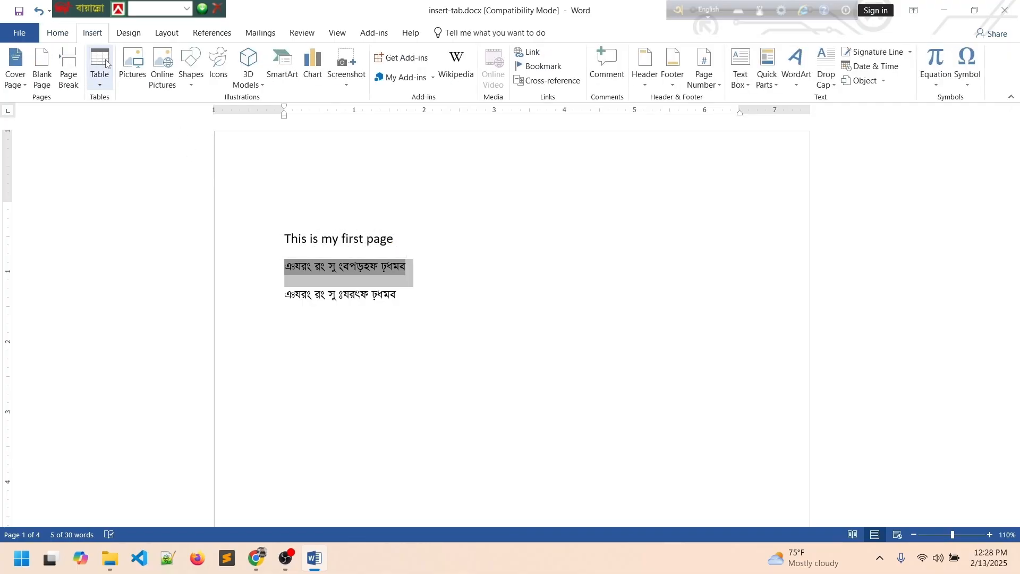
click(57, 32)
click(154, 58)
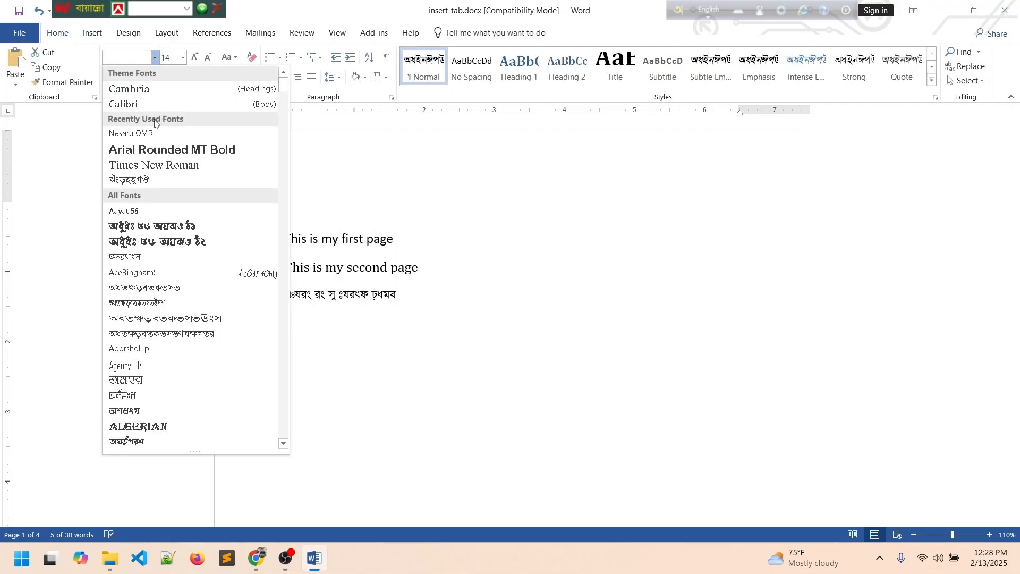
click(145, 107)
Set the entire third cross-reference line to Calibri.
triple_click(396, 302)
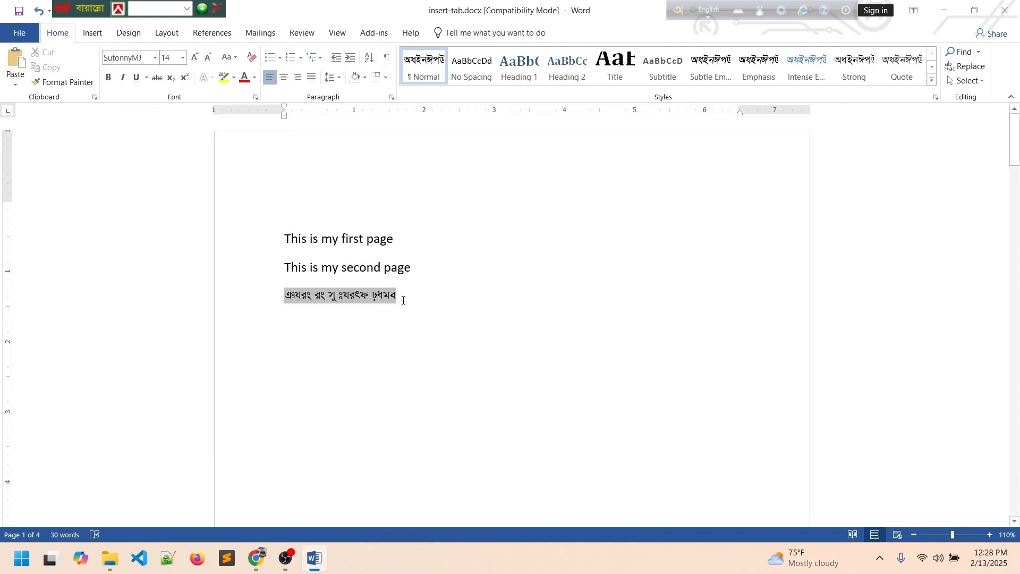
click(155, 58)
click(138, 104)
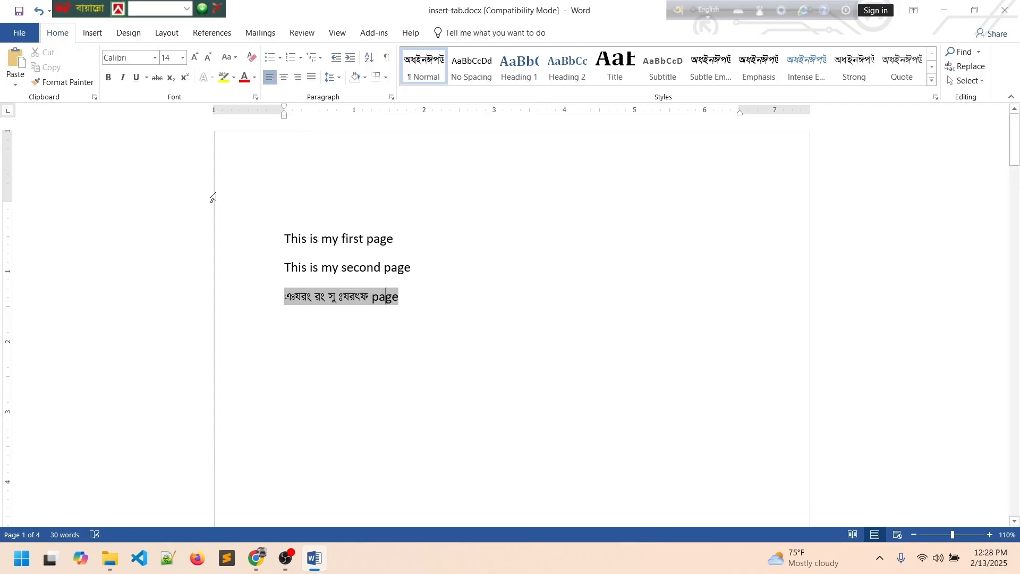
drag(403, 299, 243, 299)
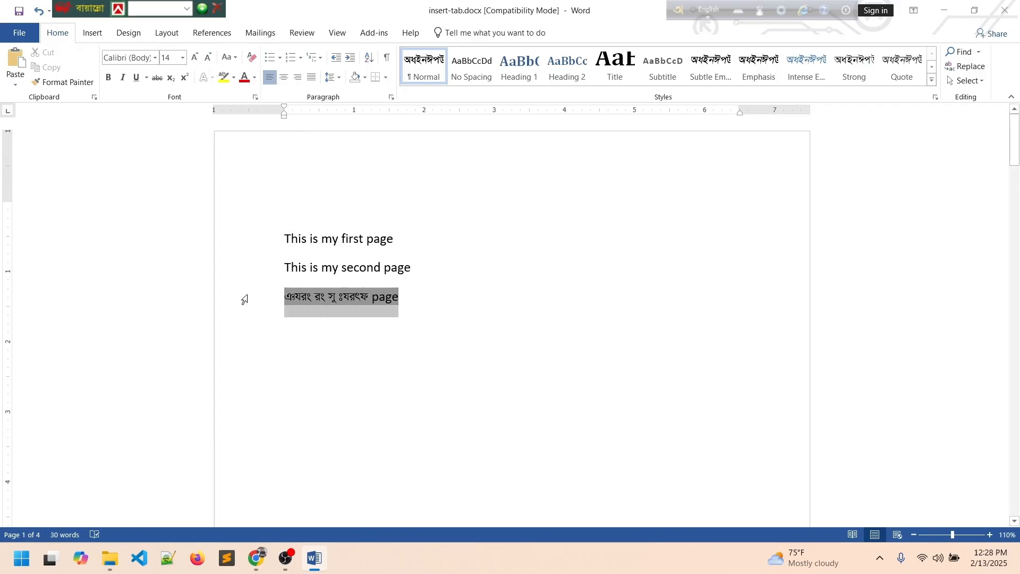
click(155, 58)
click(128, 103)
click(344, 325)
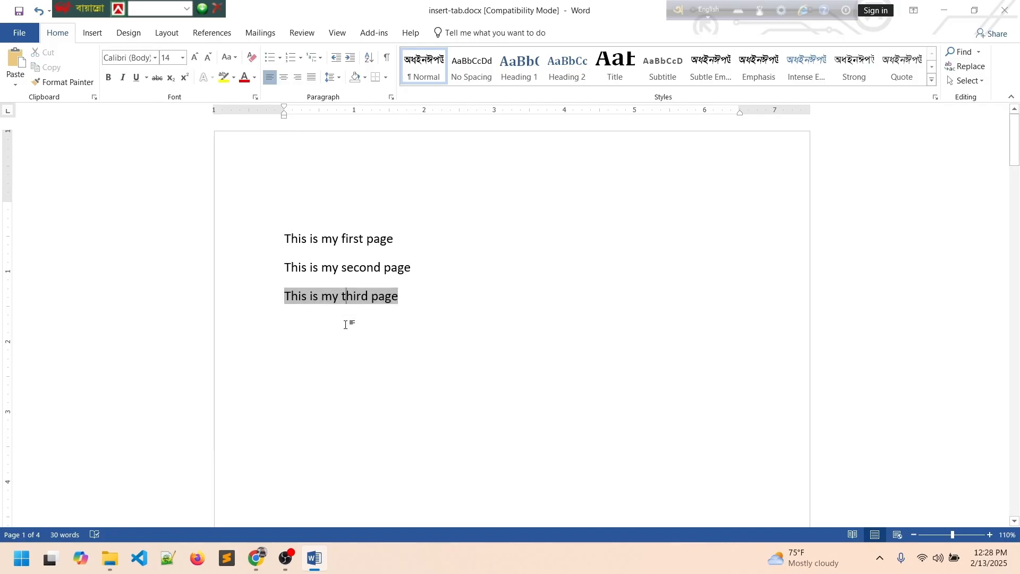
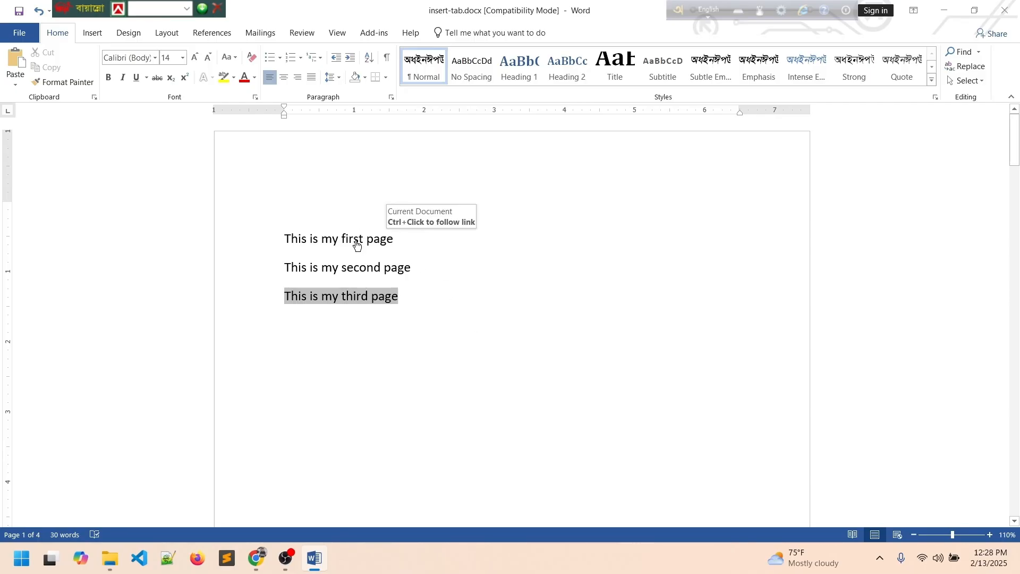
Test the three cross-reference links by jumping to the first, second and third page headings.
ctrl+click(356, 241)
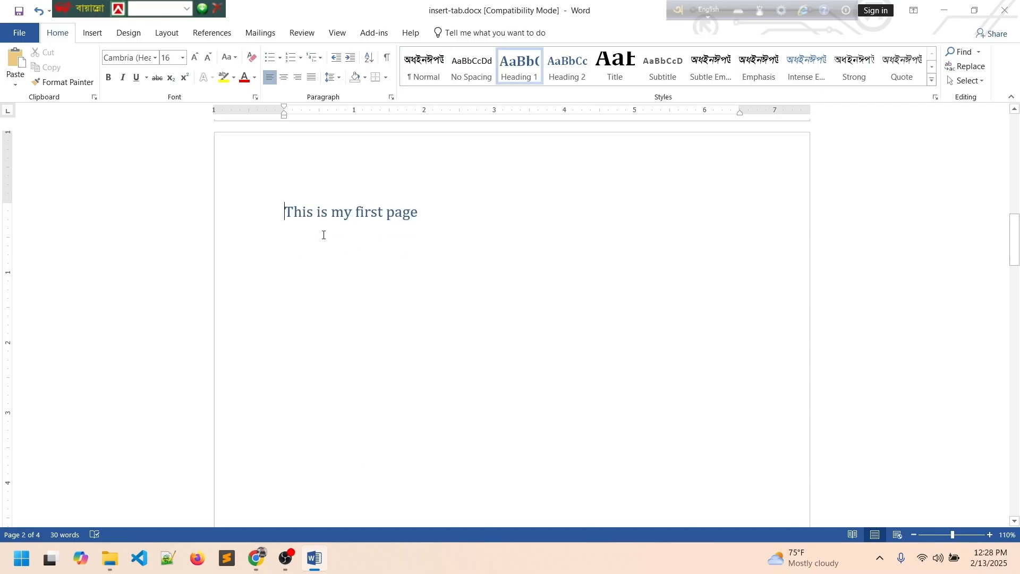
scroll(361, 231, up, 10)
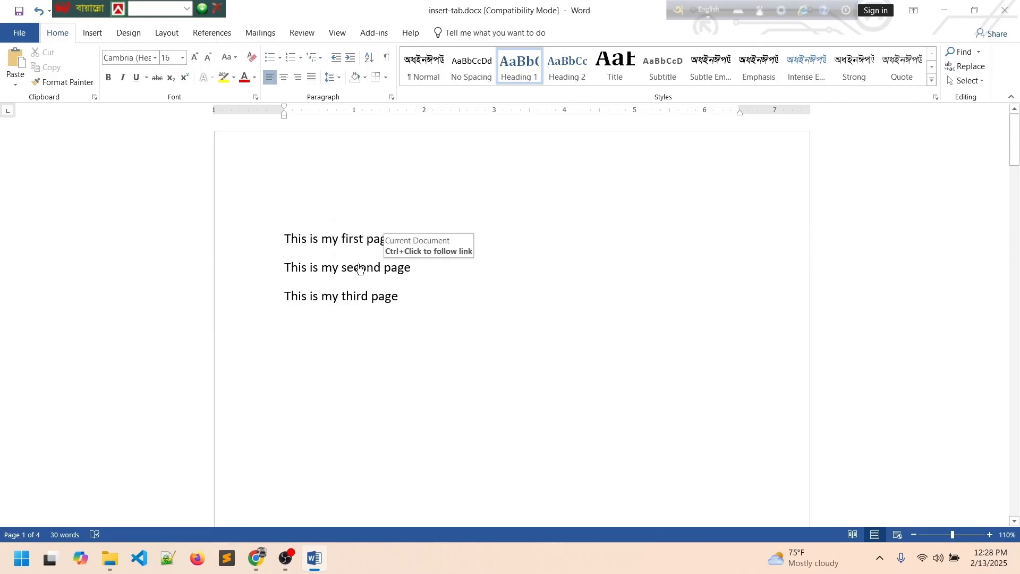
ctrl+click(360, 269)
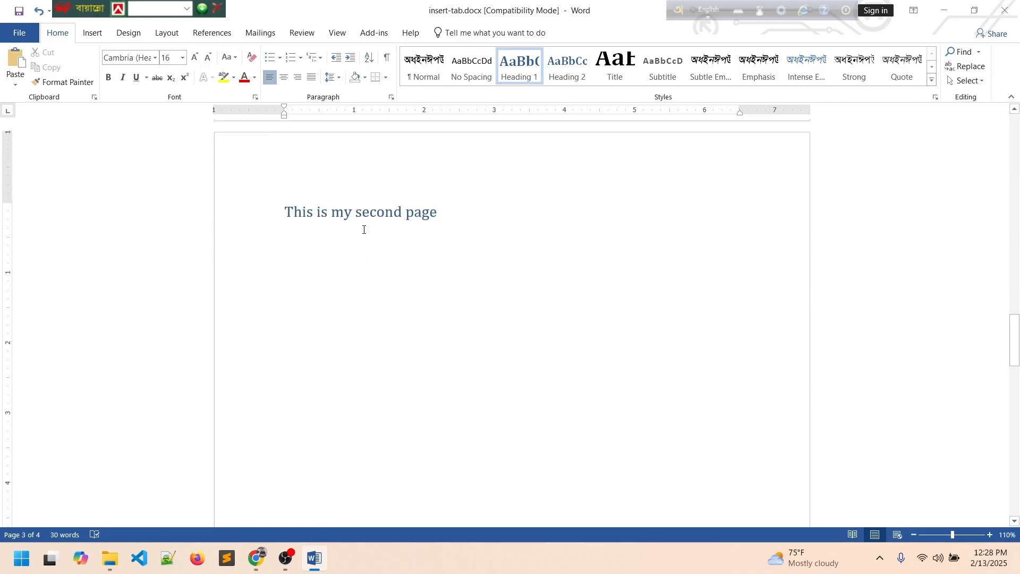
scroll(364, 231, up, 15)
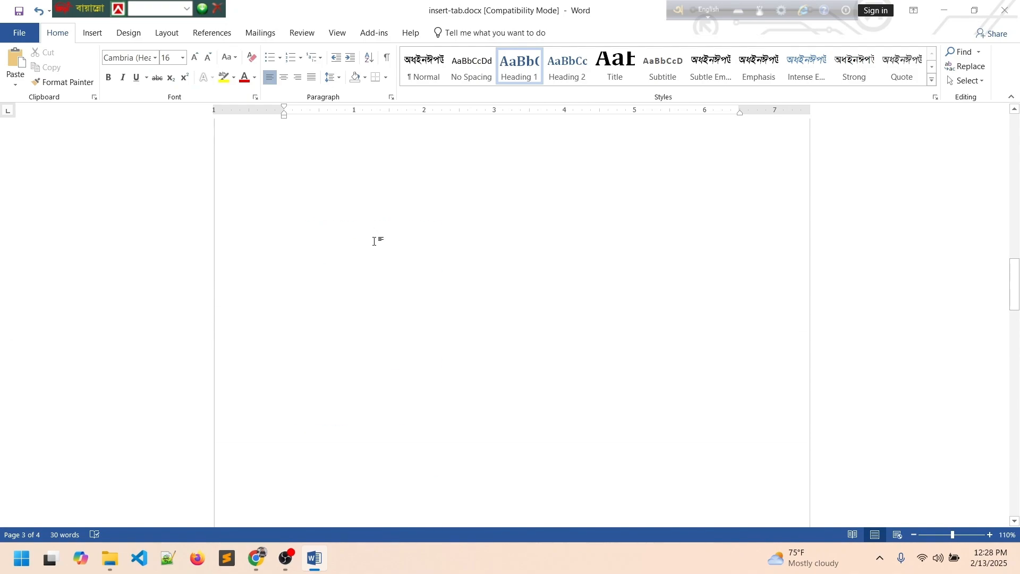
scroll(372, 255, up, 15)
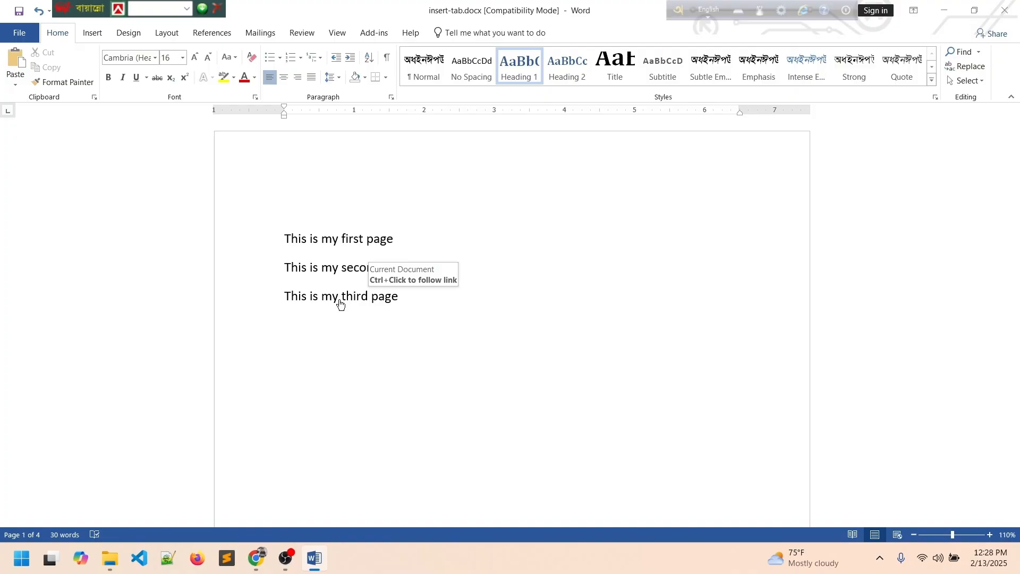
ctrl+click(340, 301)
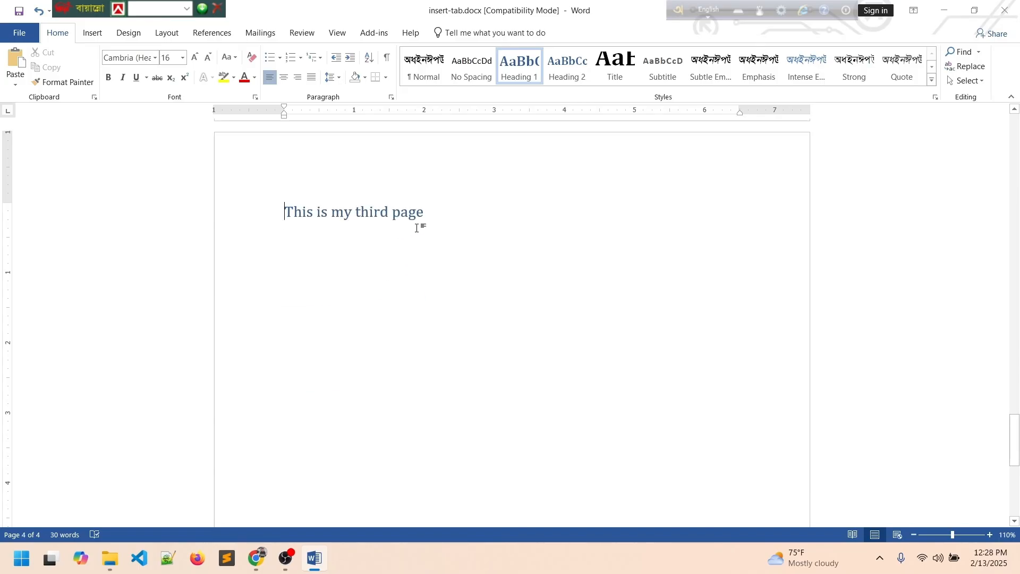
scroll(420, 229, up, 6)
scroll(436, 258, up, 15)
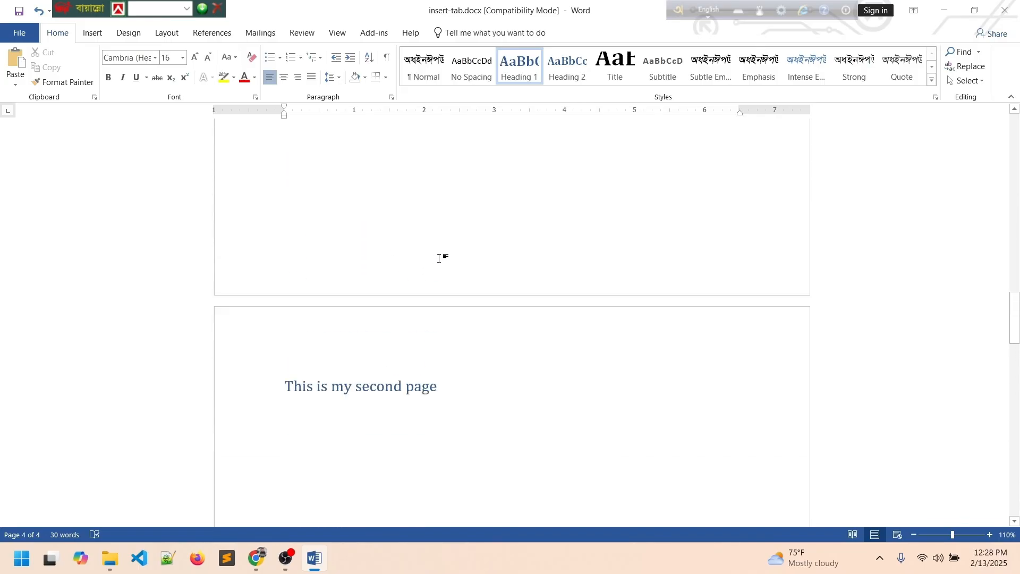
scroll(464, 264, up, 5)
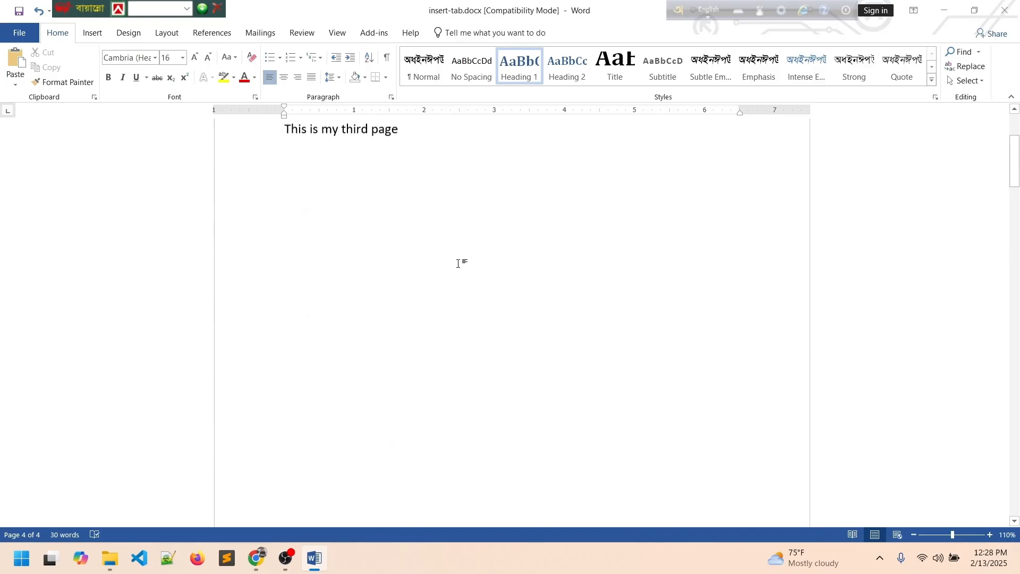
scroll(448, 277, down, 12)
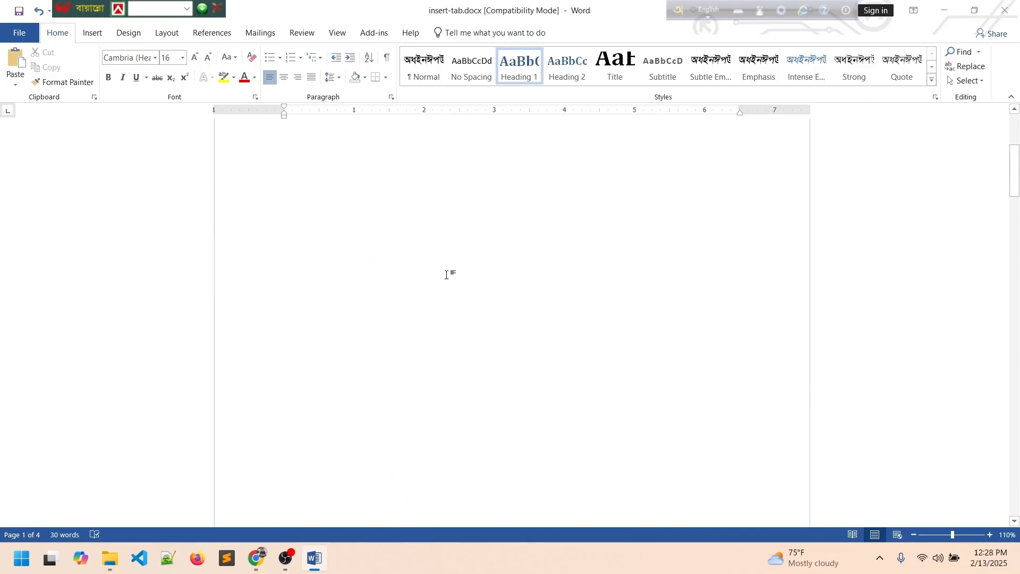
scroll(449, 271, down, 2)
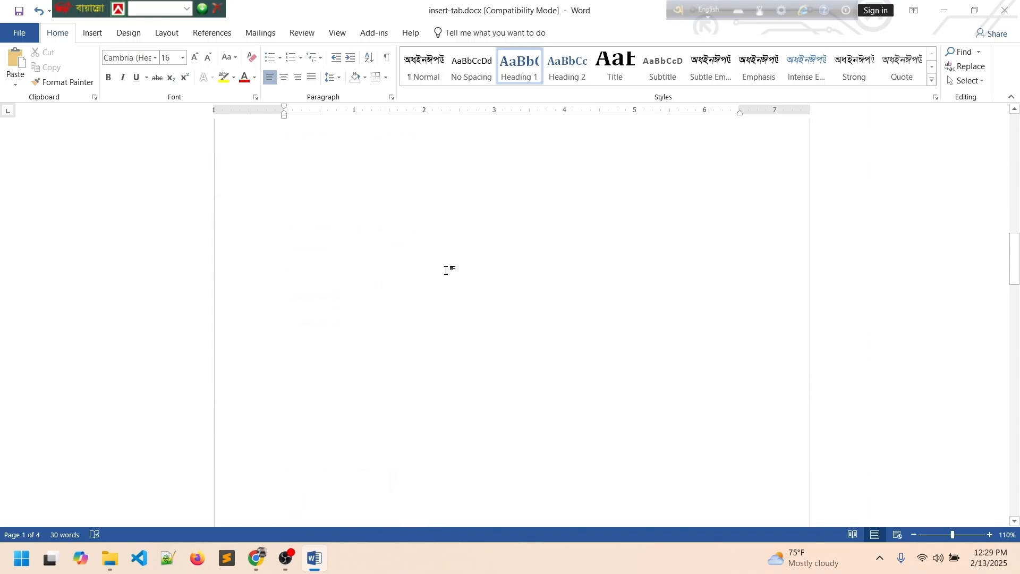
scroll(478, 212, up, 5)
scroll(489, 228, up, 5)
scroll(478, 245, up, 5)
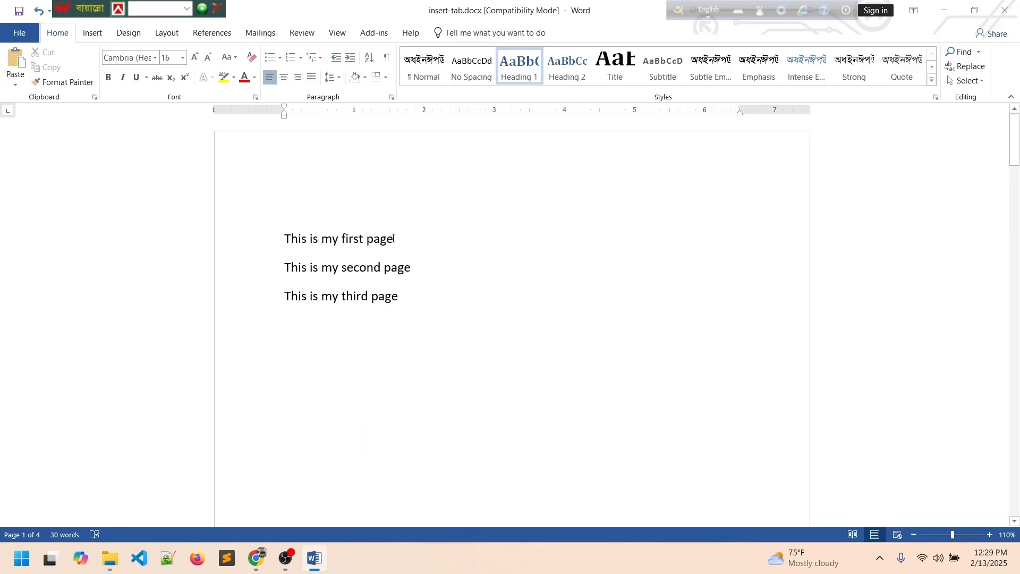
Delete all three heading lines and the leftover blank content, leaving one empty page.
triple_click(383, 239)
click(394, 239)
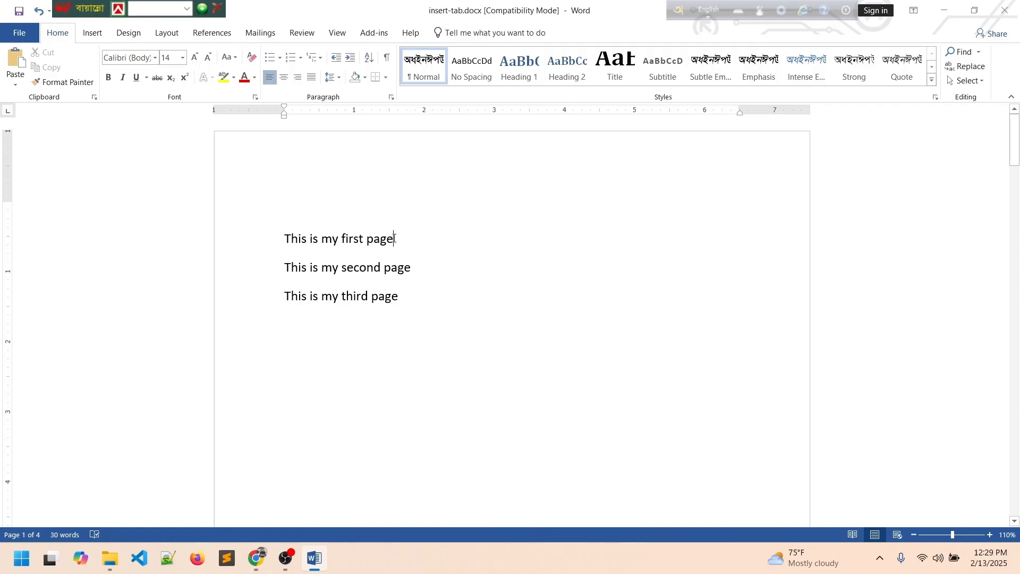
key(shift+Home)
key(BackSpace)
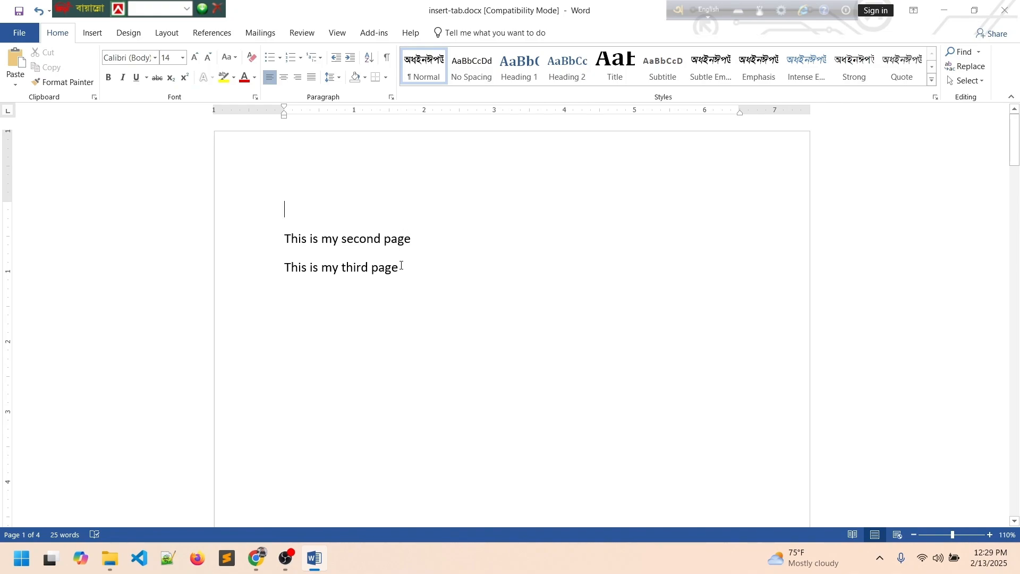
drag(400, 267, 192, 243)
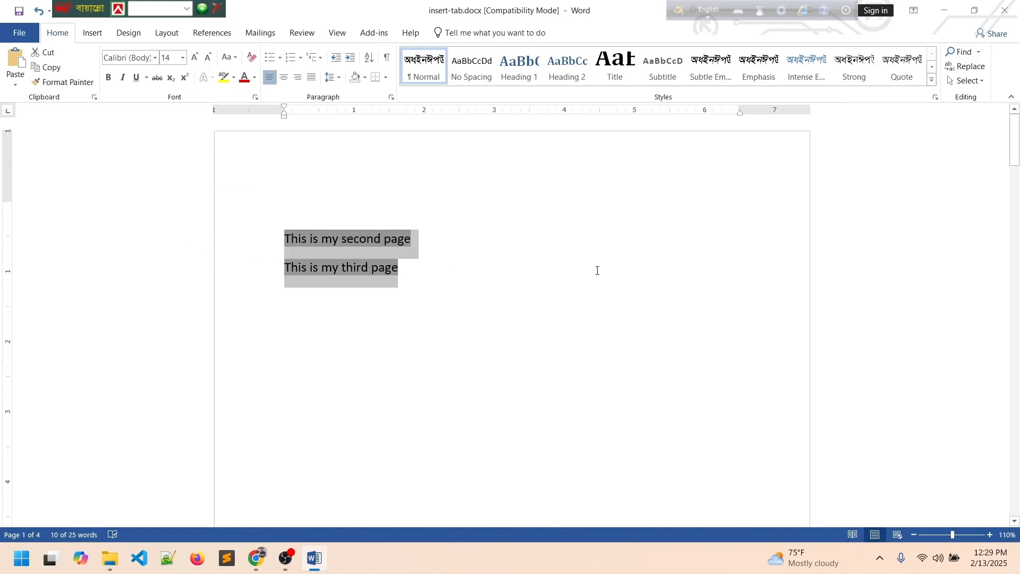
key(BackSpace)
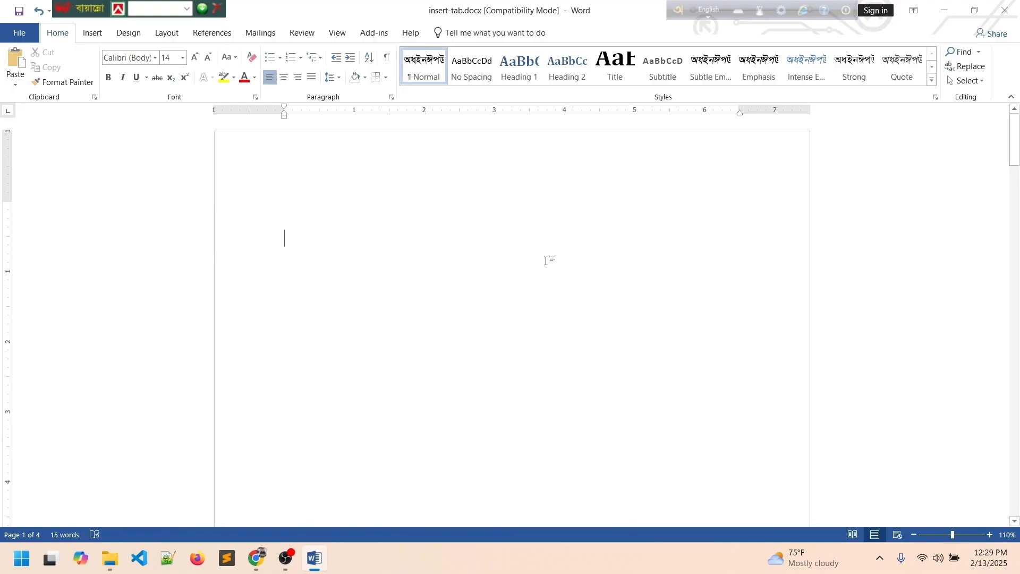
key(ctrl+a)
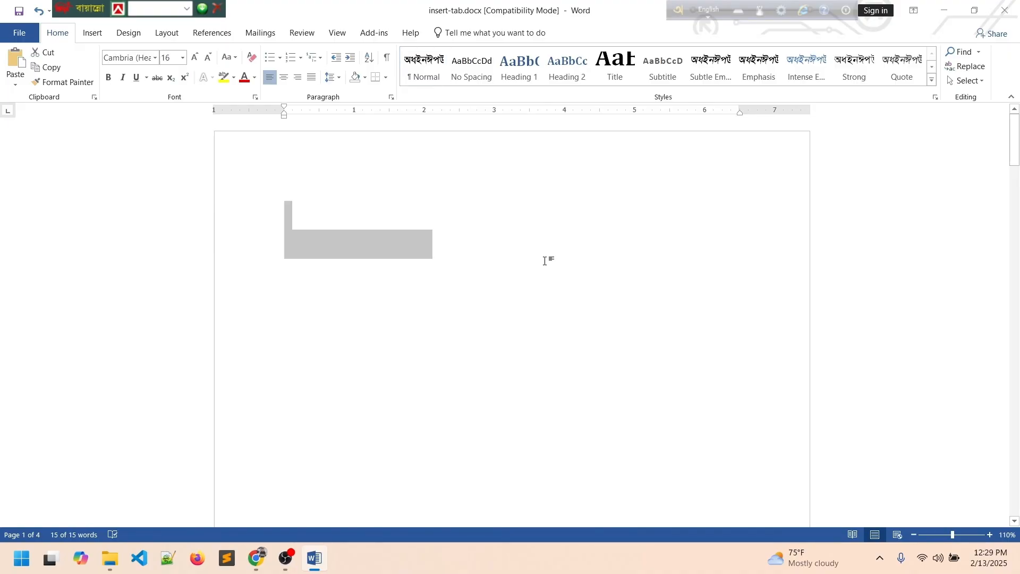
key(BackSpace)
scroll(545, 261, down, 10)
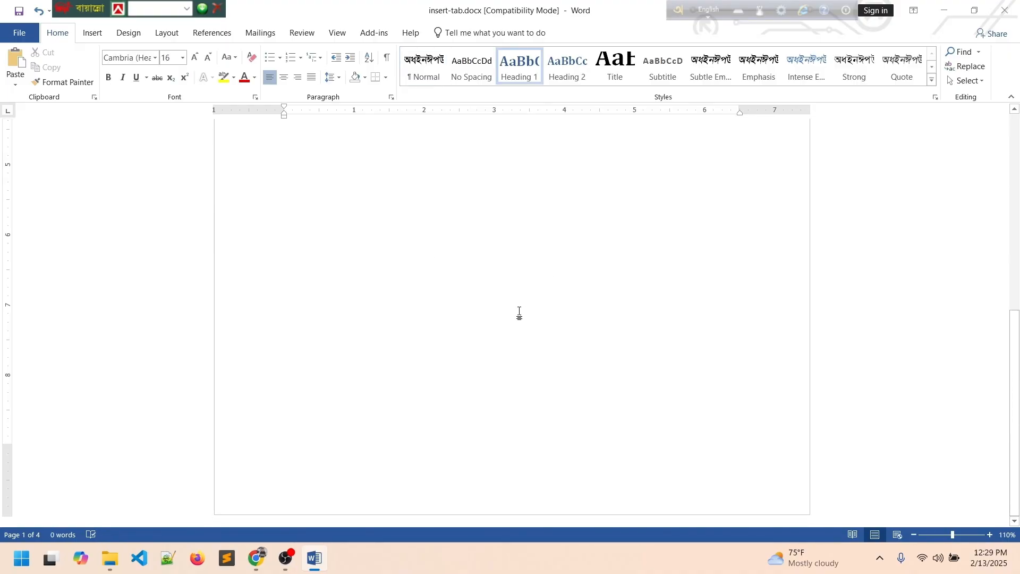
scroll(468, 340, up, 8)
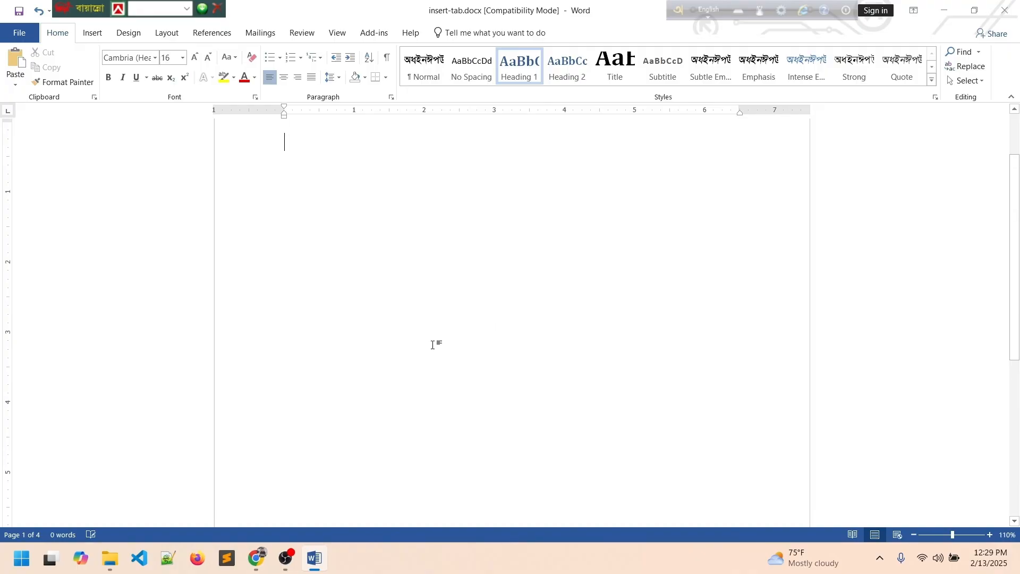
scroll(433, 341, up, 3)
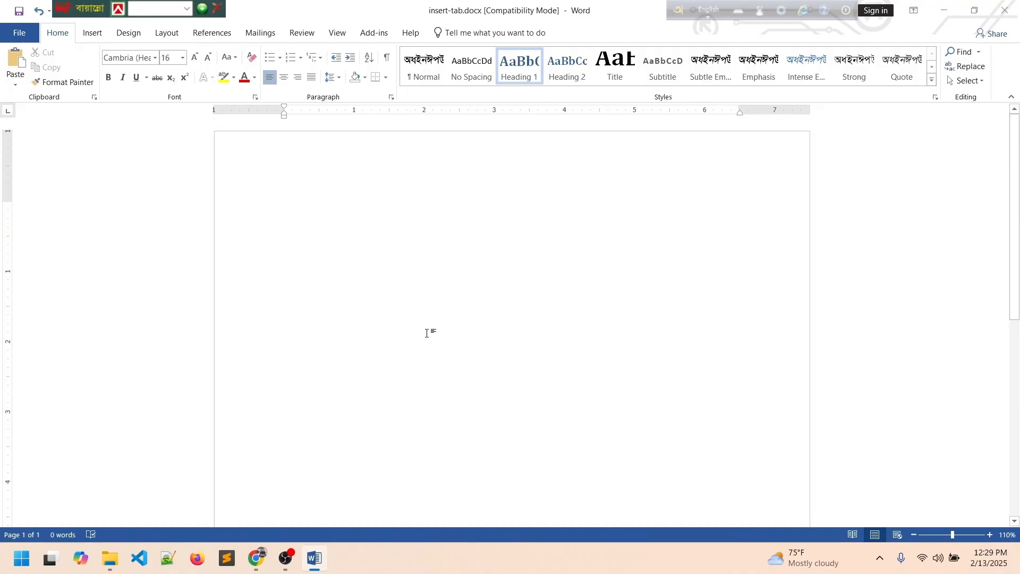
click(93, 33)
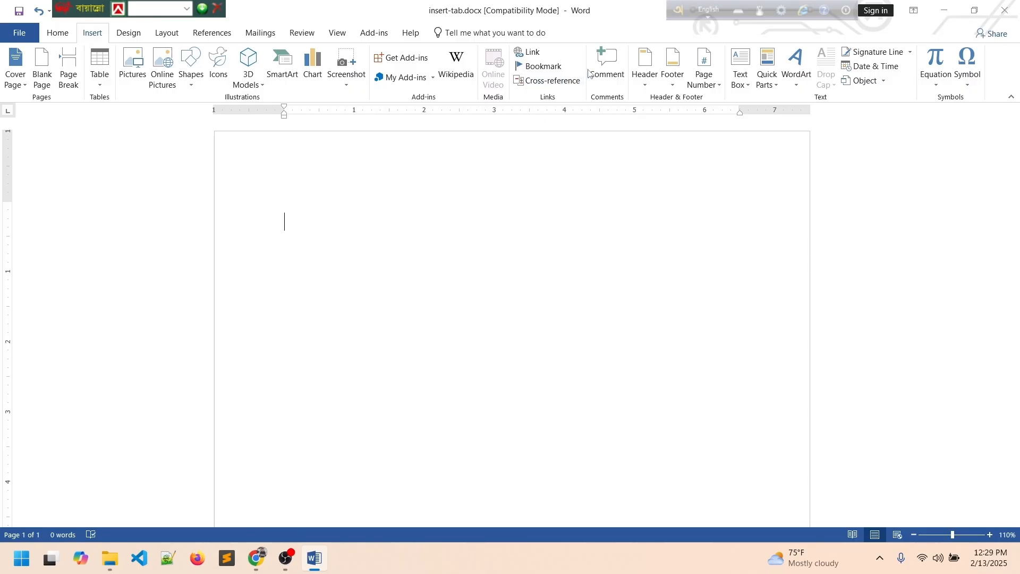
Insert a new comment at the caret and write short Bengali text in it.
click(607, 69)
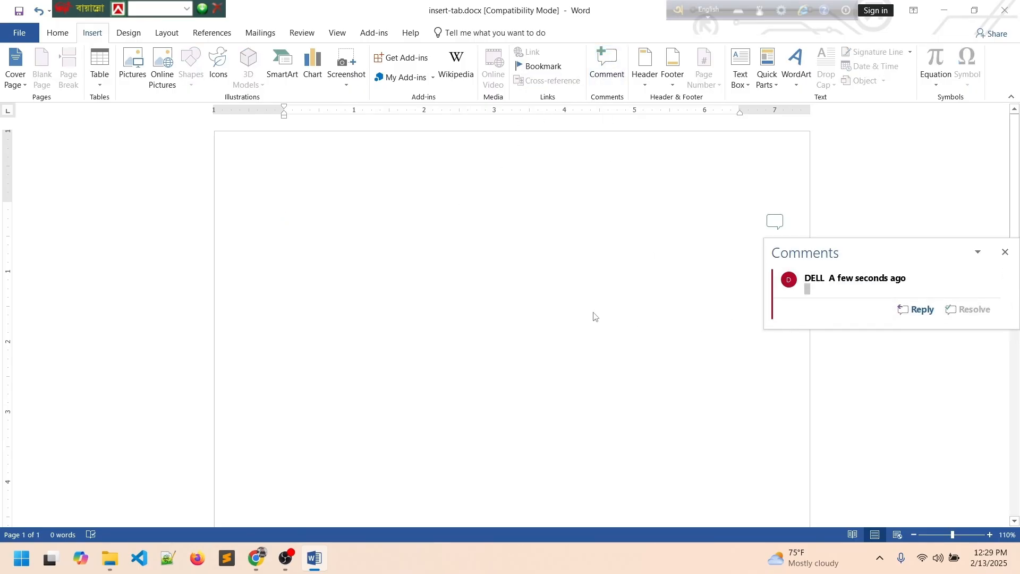
click(822, 286)
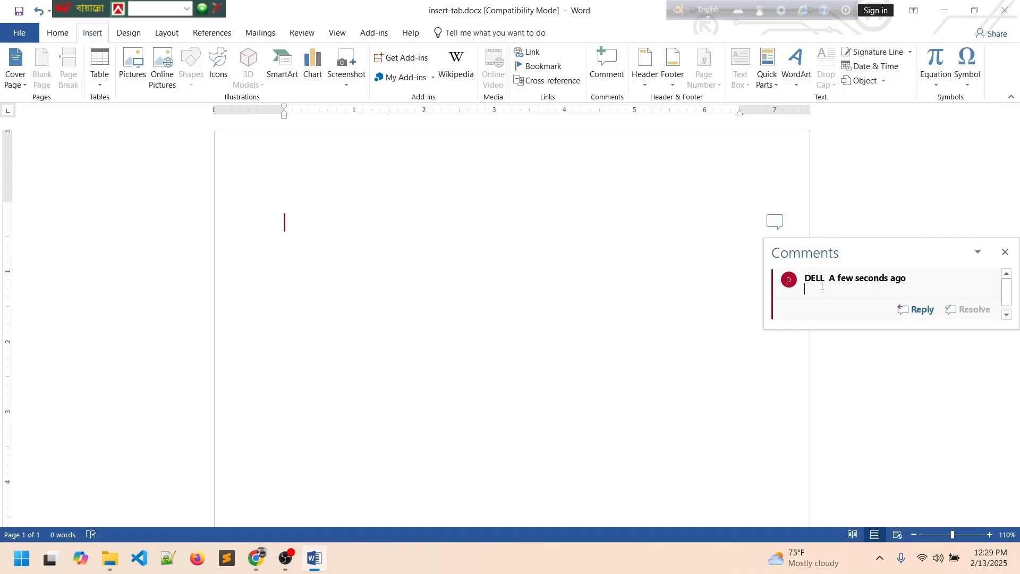
text(এখনং)
key(BackSpace)
text(ঃযরংলভফলভফ)
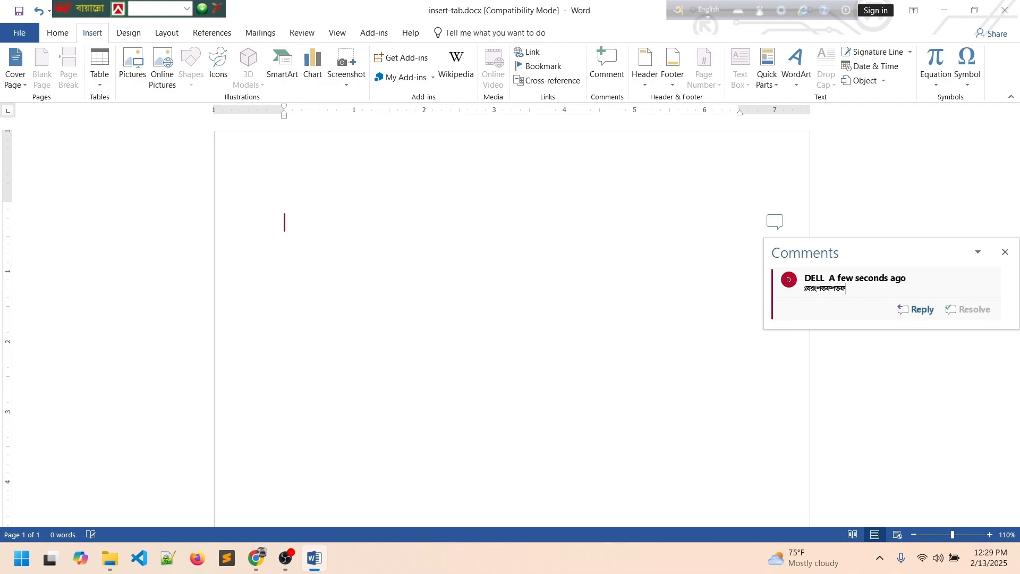
Reopen the comment from its margin balloon and delete its leading characters.
click(1005, 254)
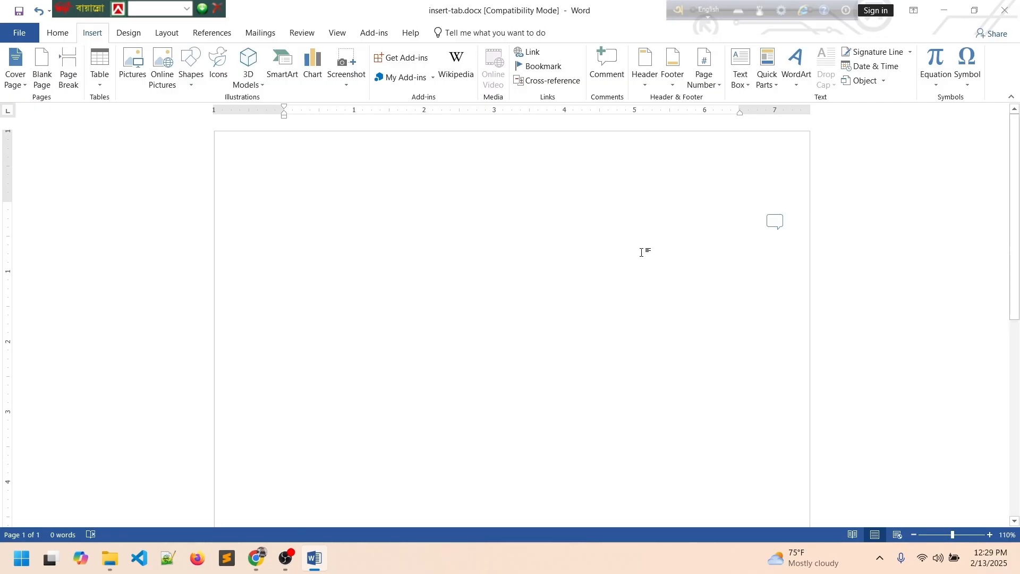
click(776, 225)
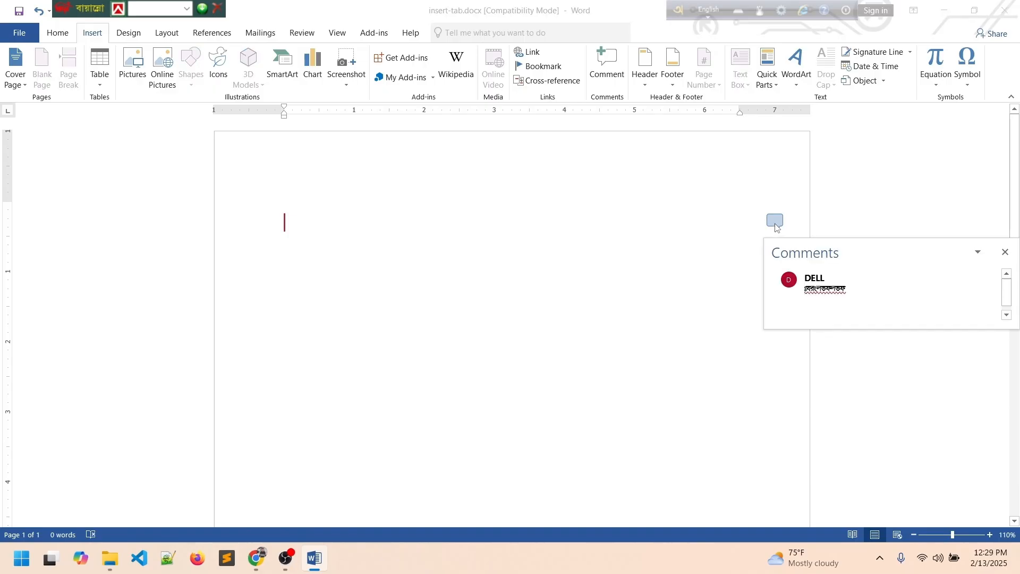
click(1005, 252)
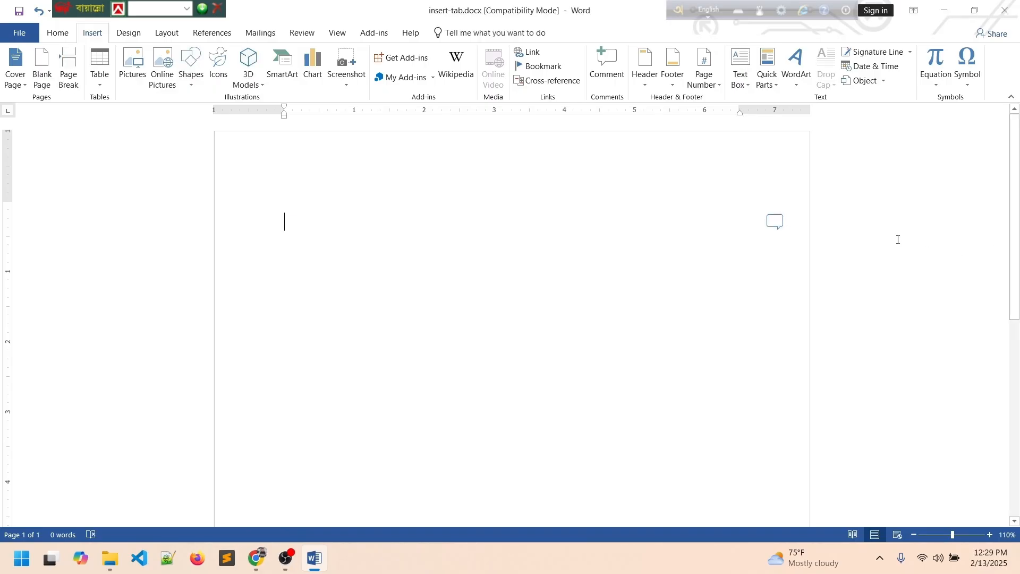
click(786, 222)
click(457, 233)
click(771, 224)
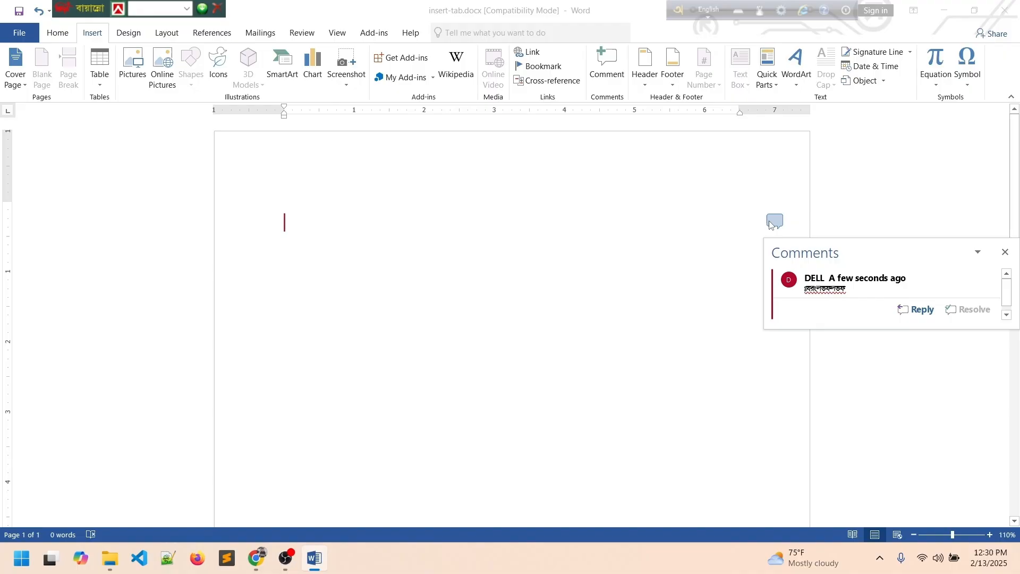
click(1005, 252)
click(775, 220)
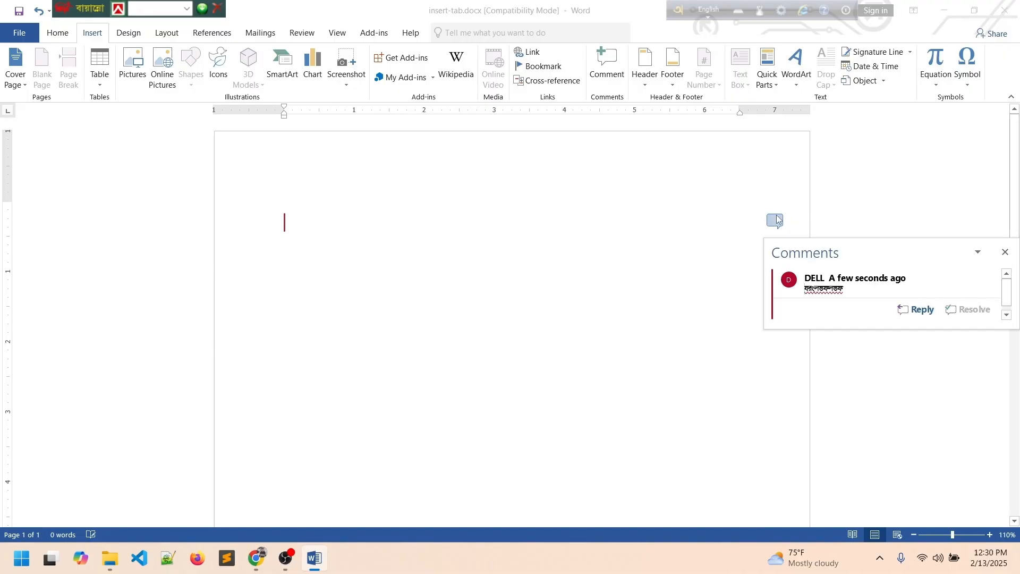
key(Delete)
key(Delete)
click(639, 229)
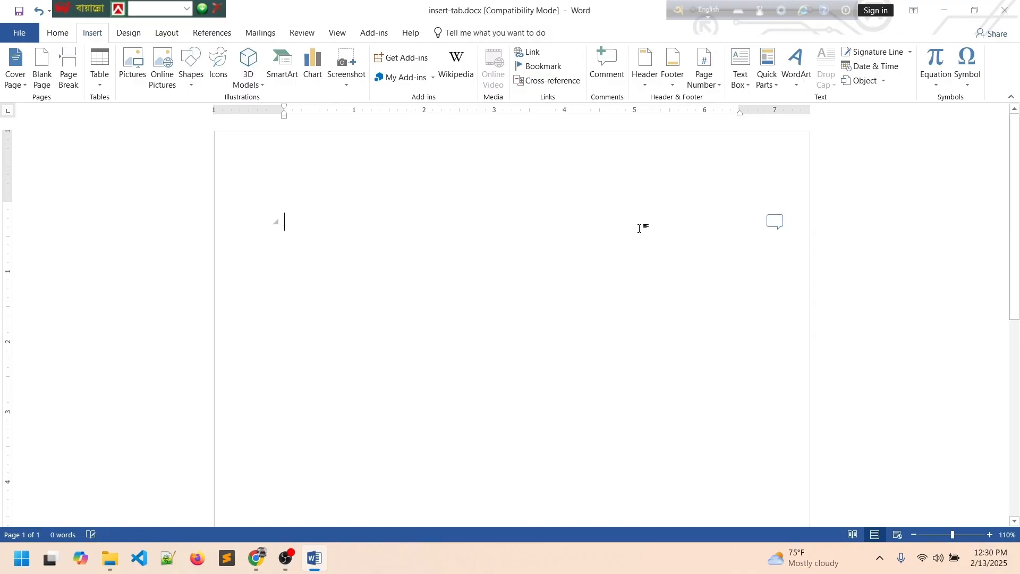
Insert the Blank (Three Columns) header from the built-in Header gallery.
click(646, 79)
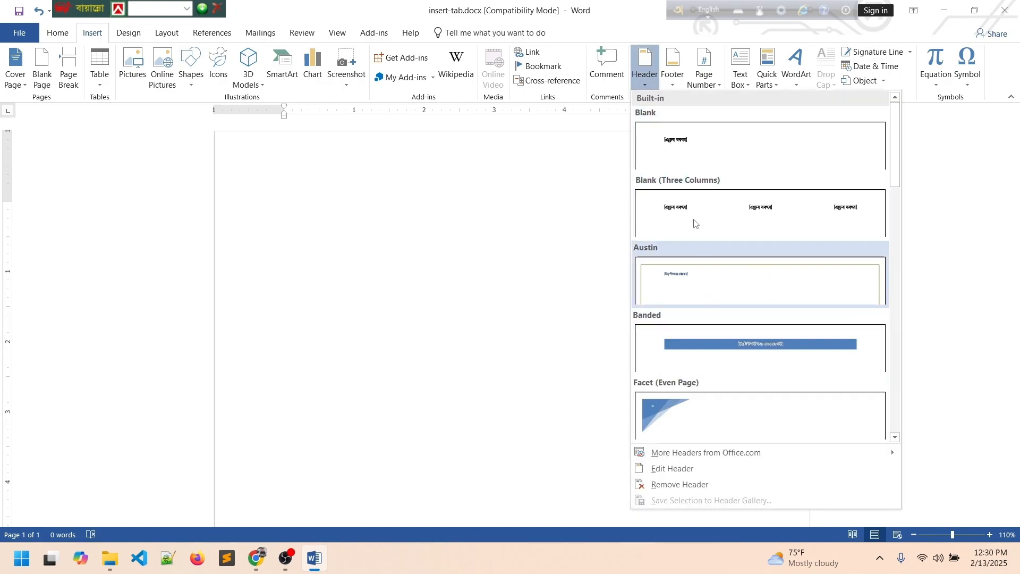
scroll(725, 326, down, 5)
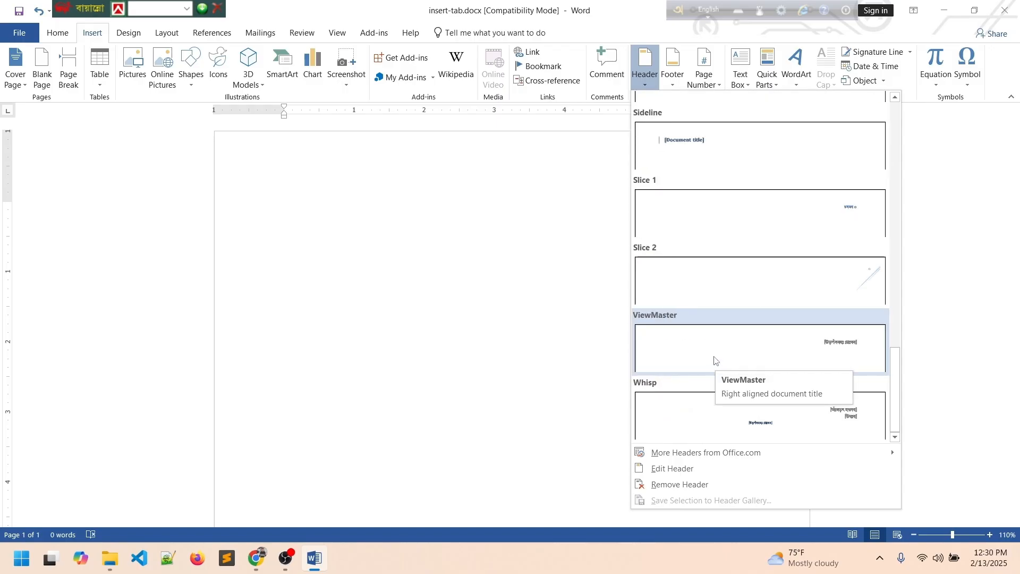
mouse_move(685, 458)
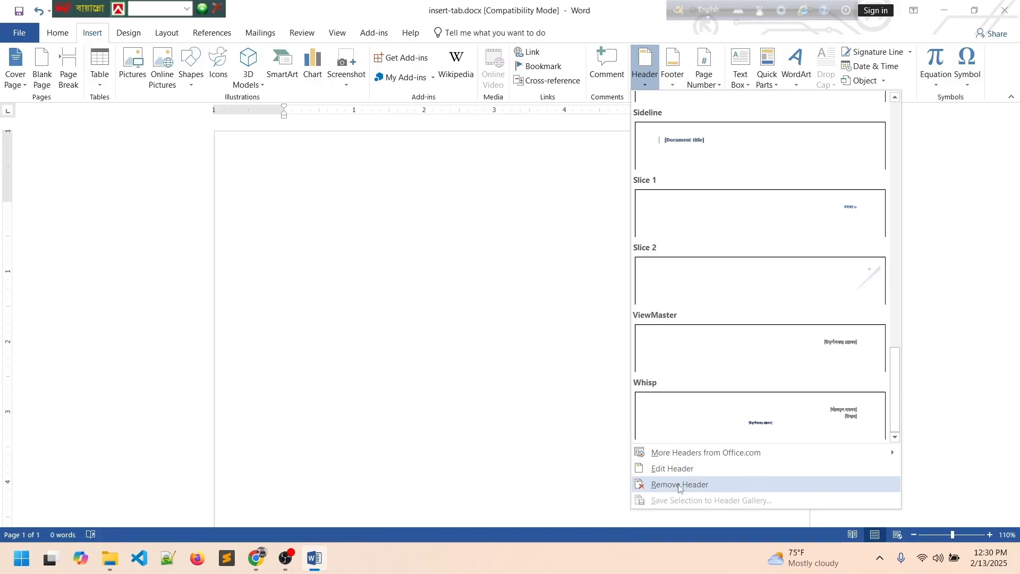
scroll(767, 285, up, 5)
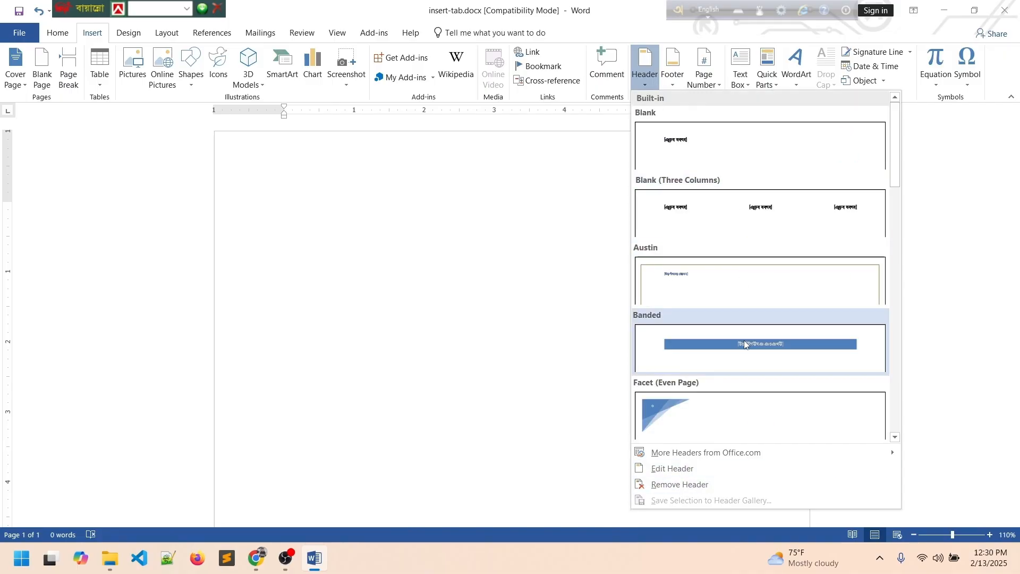
click(720, 210)
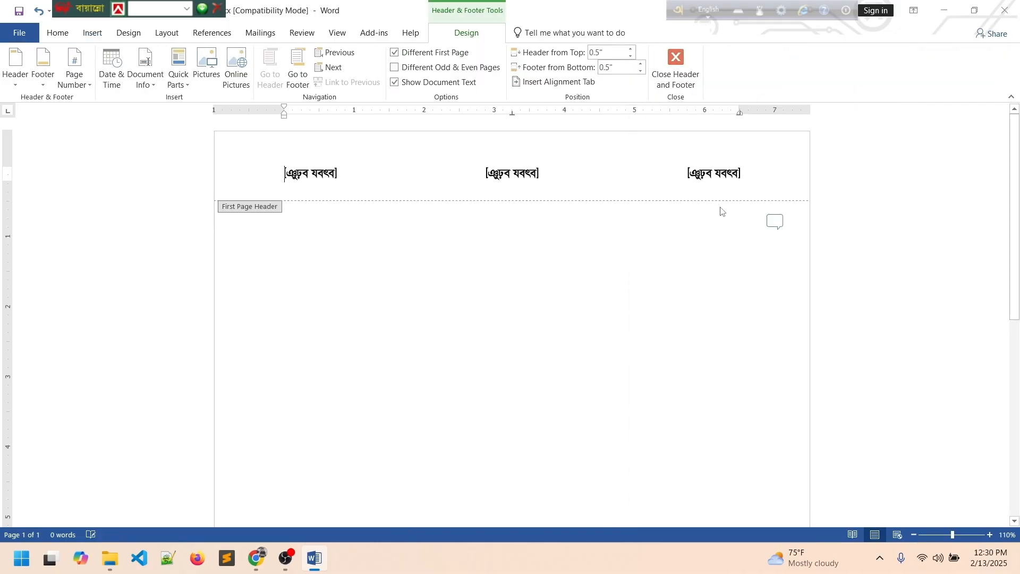
Select all three header placeholders and set their font to Calibri.
click(326, 166)
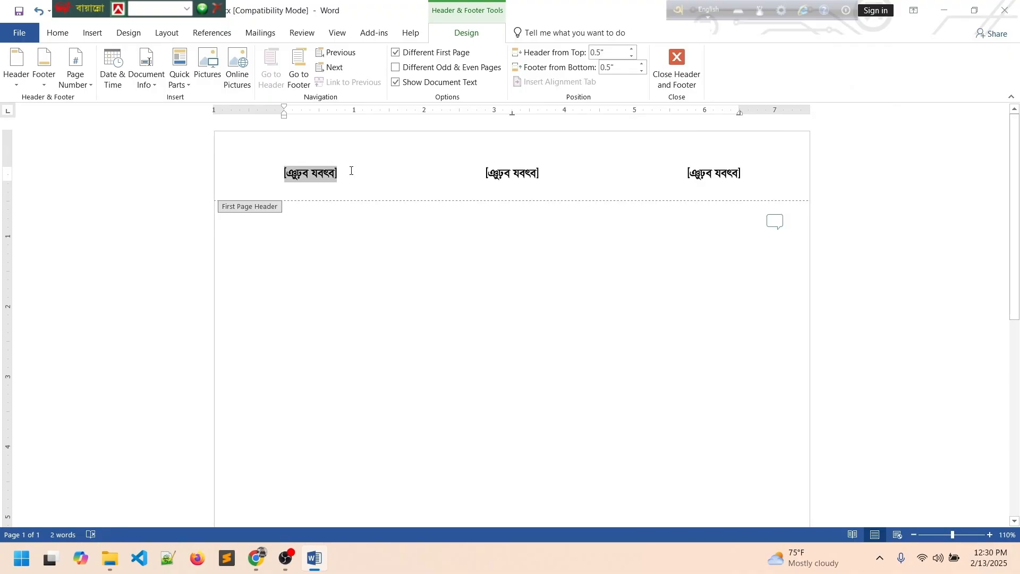
key(ctrl+a)
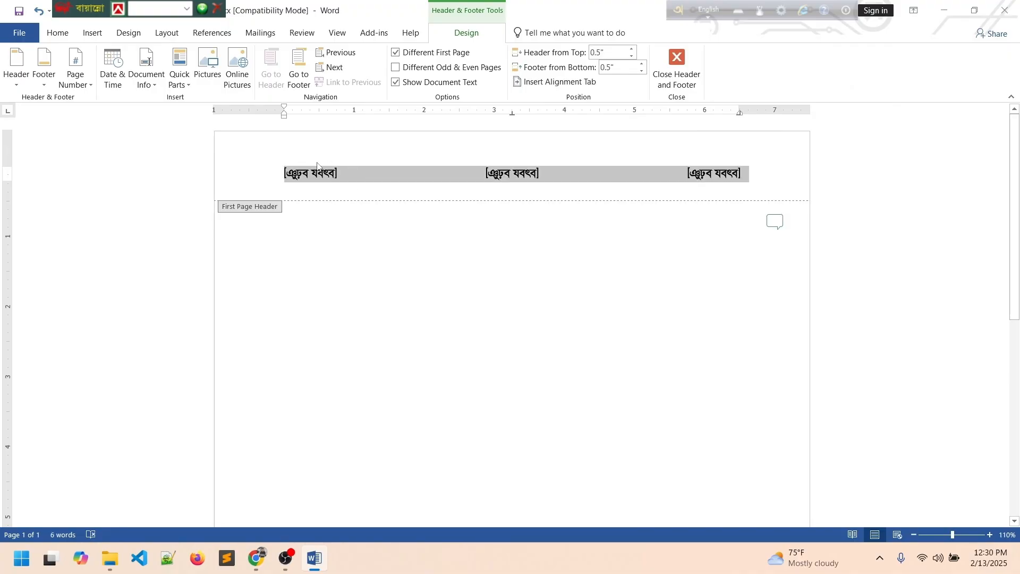
click(59, 39)
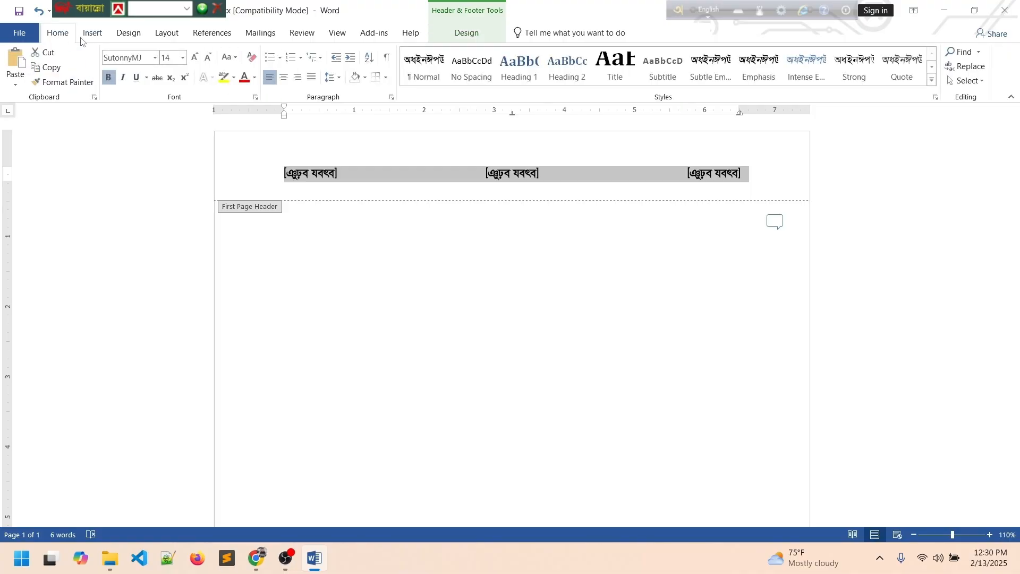
click(154, 60)
click(138, 106)
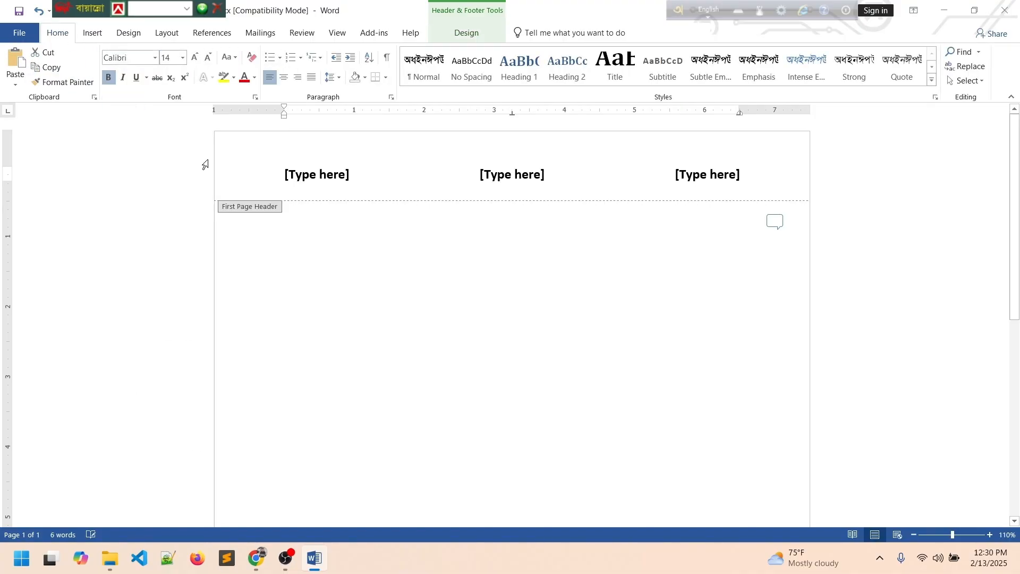
Check the first-page footer, then reselect the first [Type here] header placeholder.
click(301, 177)
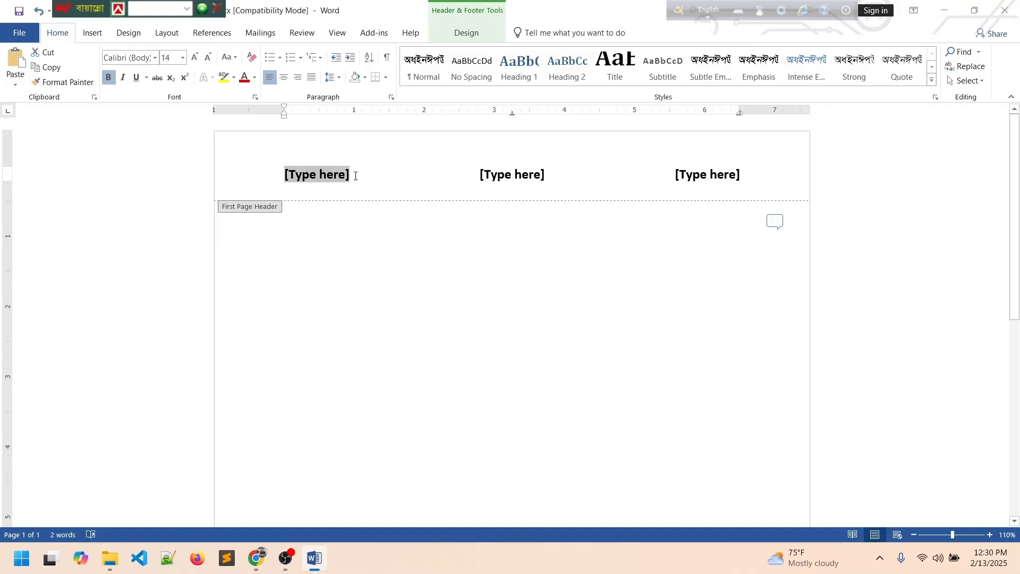
scroll(390, 221, down, 10)
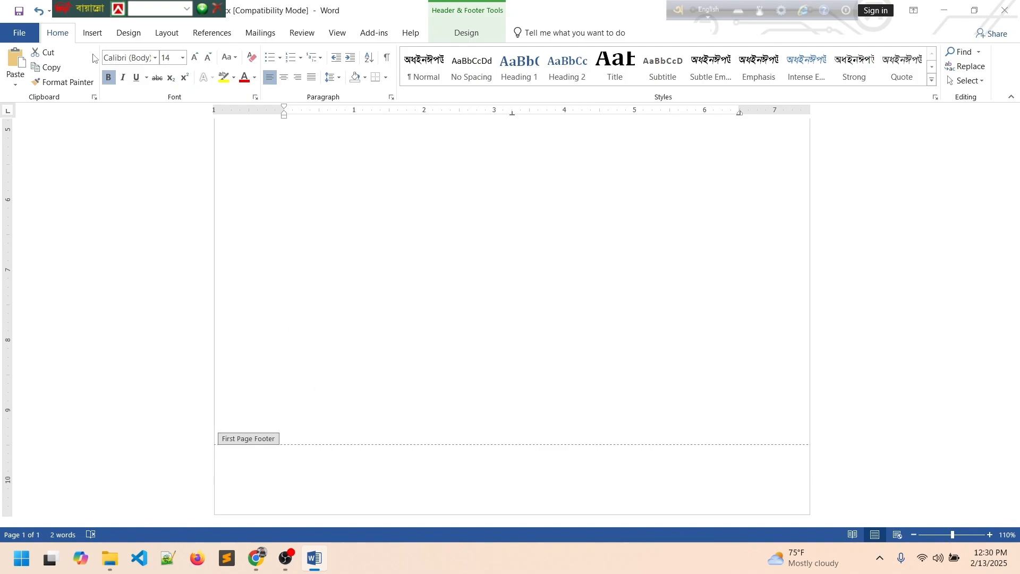
click(93, 35)
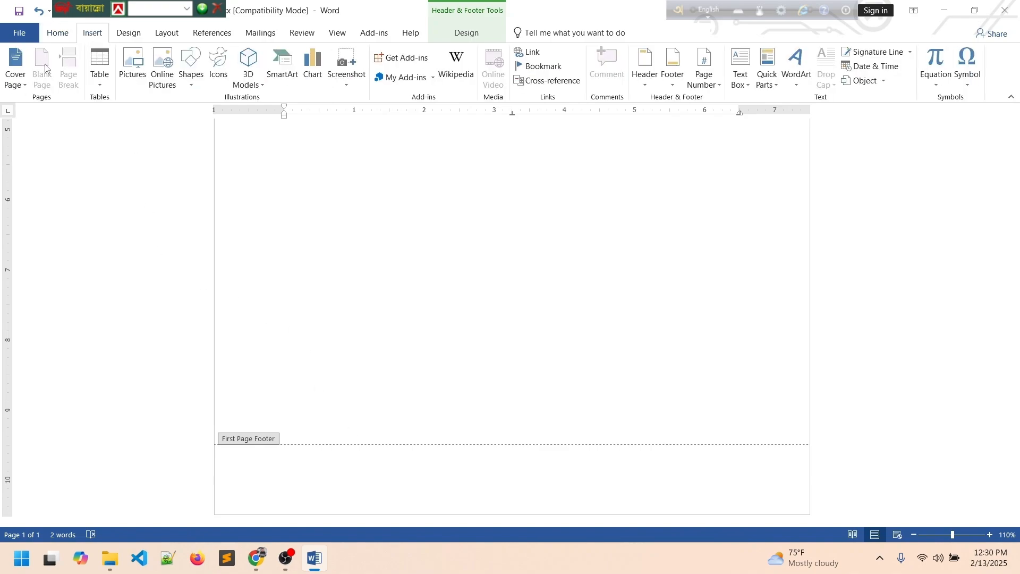
click(354, 482)
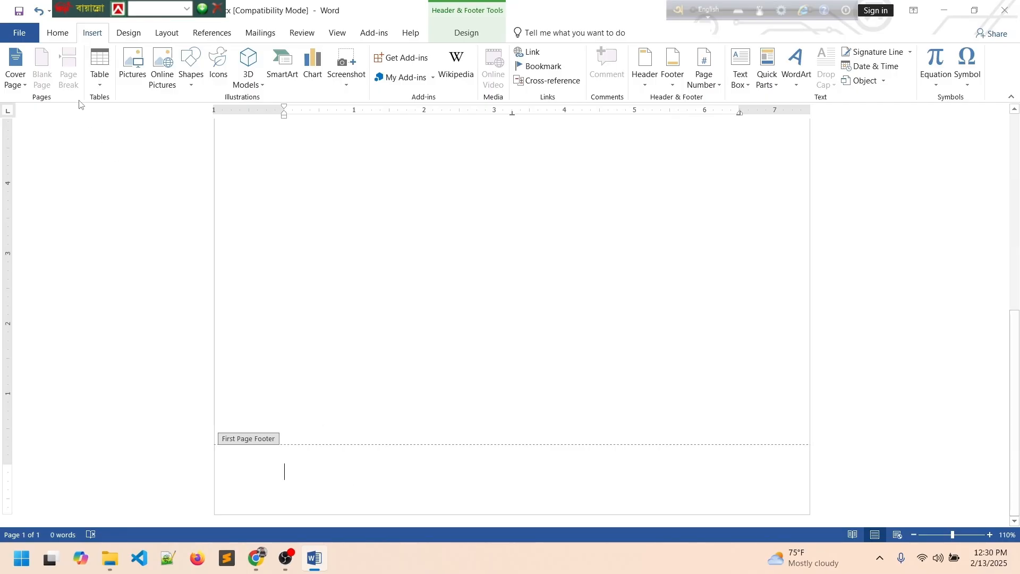
scroll(384, 335, up, 7)
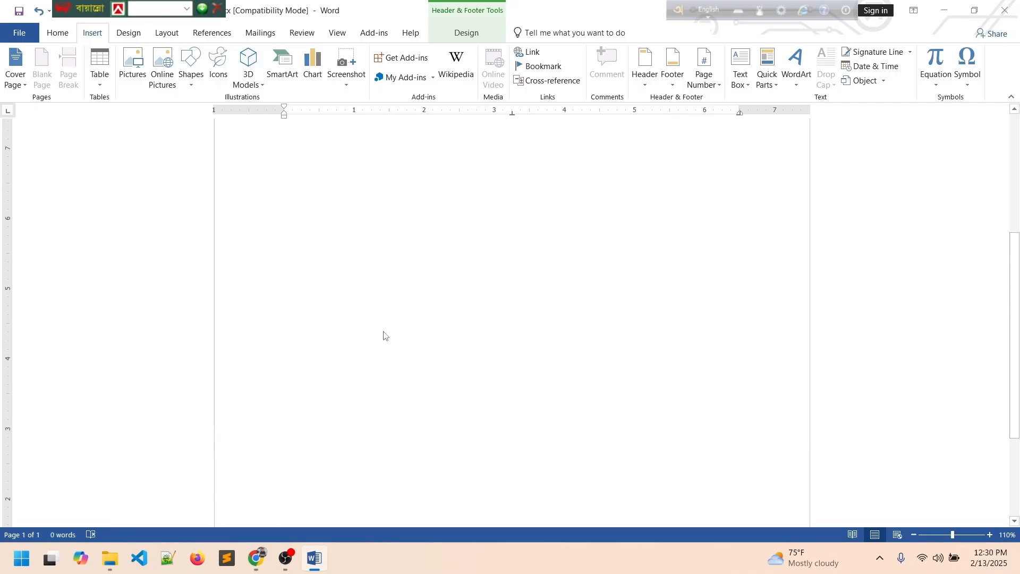
click(390, 168)
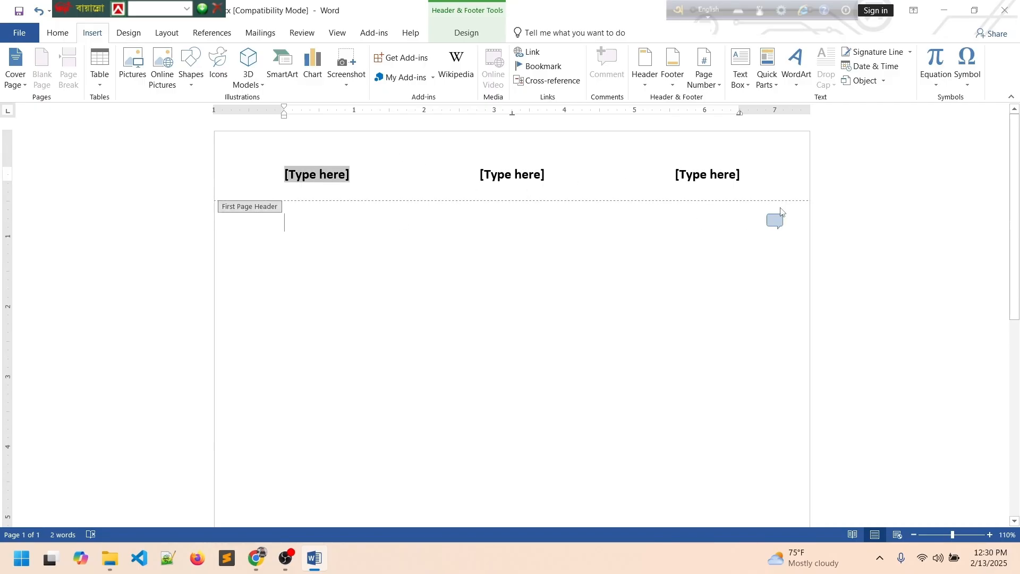
Delete the three [Type here] header placeholders and go back to editing the body.
click(596, 182)
scroll(546, 241, down, 7)
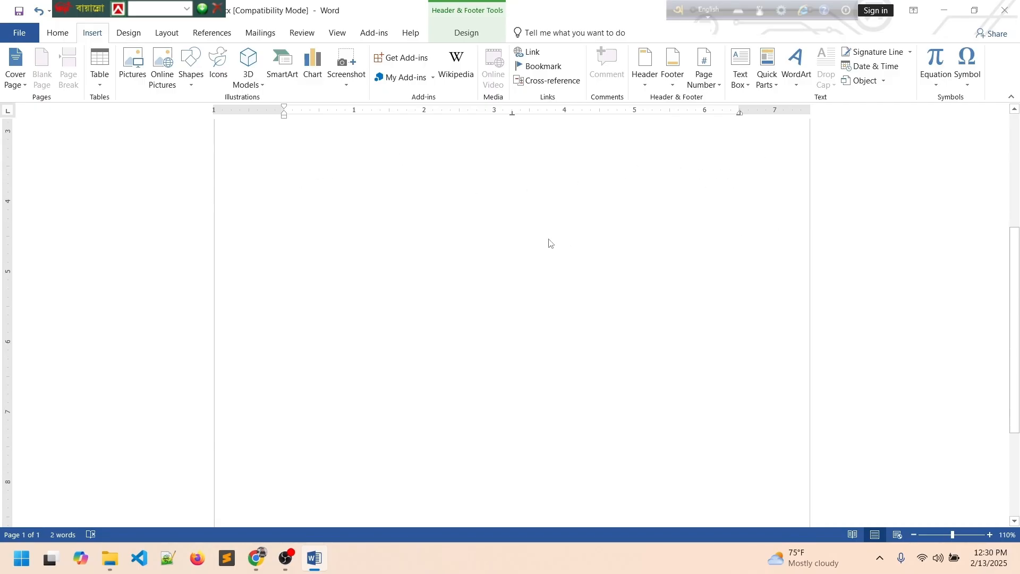
scroll(487, 374, up, 7)
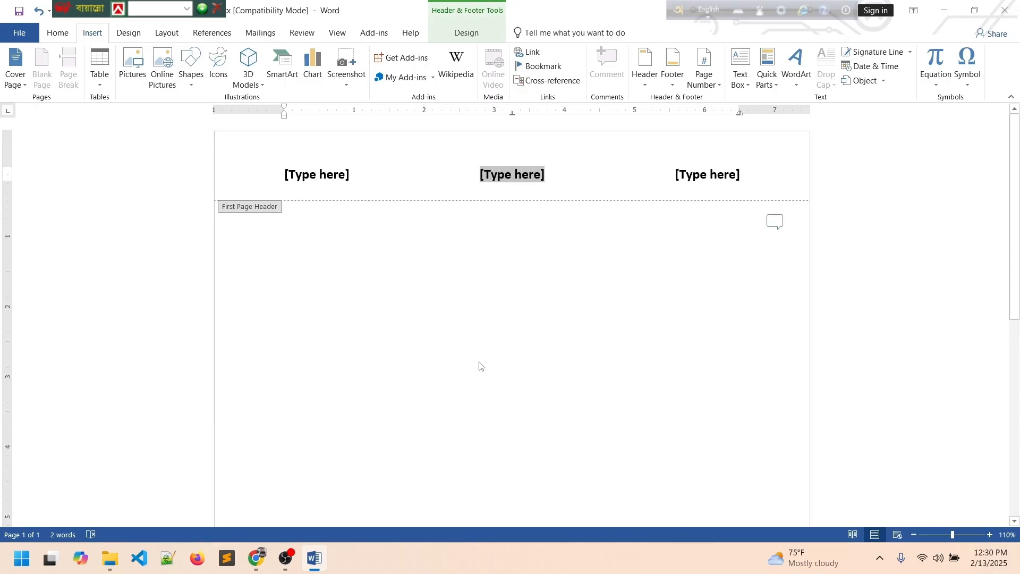
key(ctrl+a)
key(Delete)
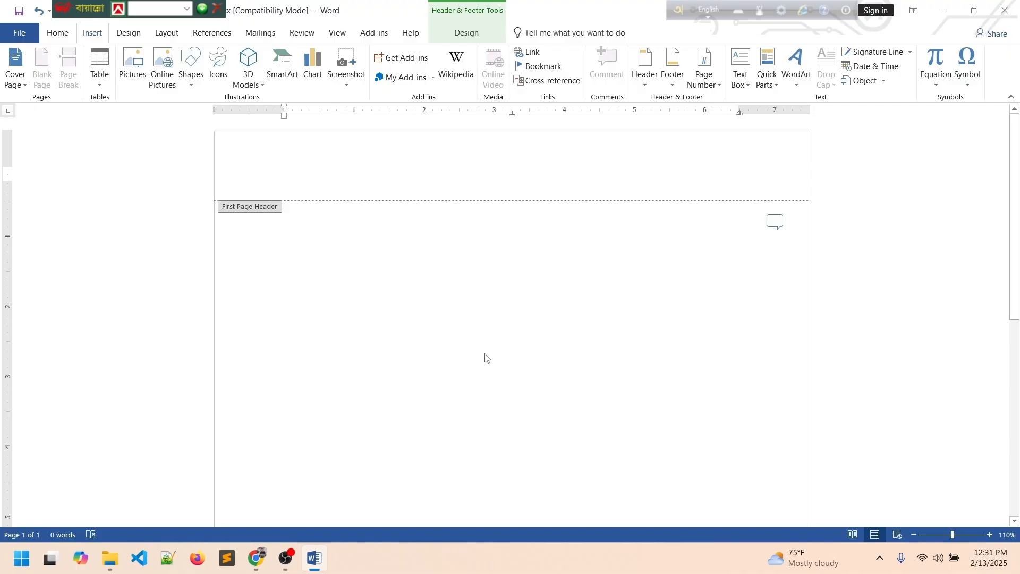
key(ctrl+a)
key(Delete)
double_click(253, 208)
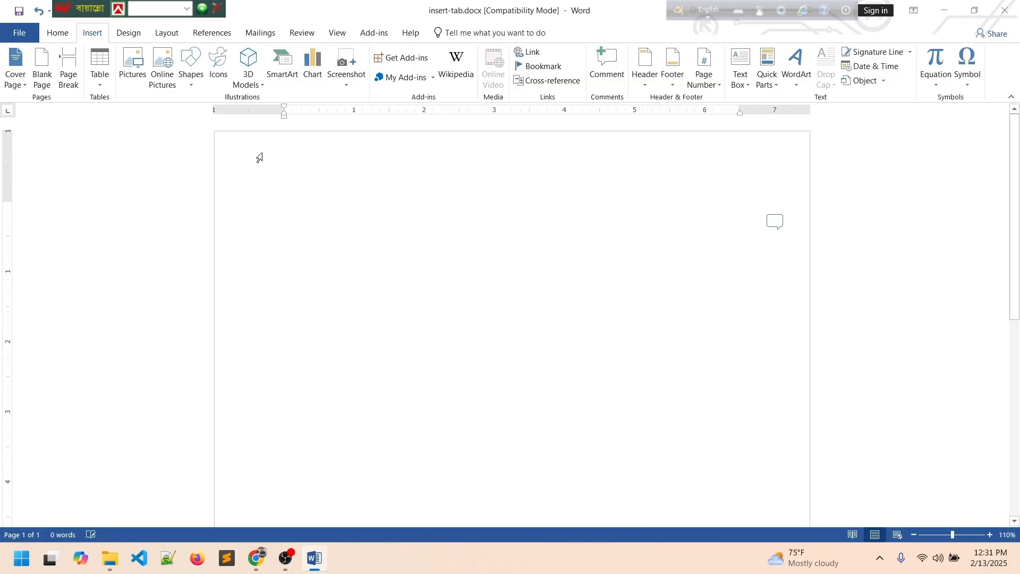
Insert two blank pages and a page break, growing the document to five pages.
click(46, 68)
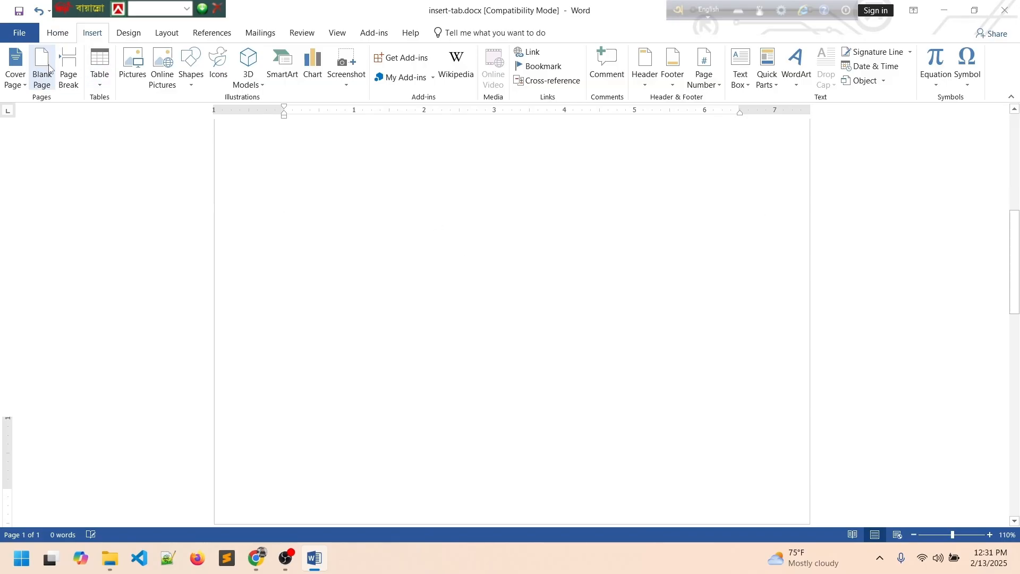
click(47, 68)
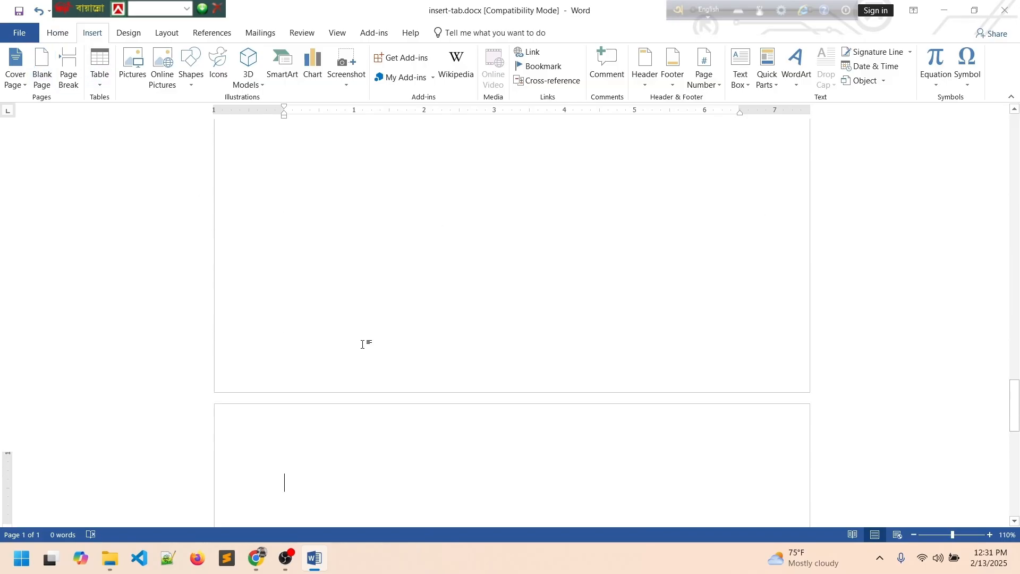
scroll(362, 344, up, 11)
scroll(365, 355, down, 12)
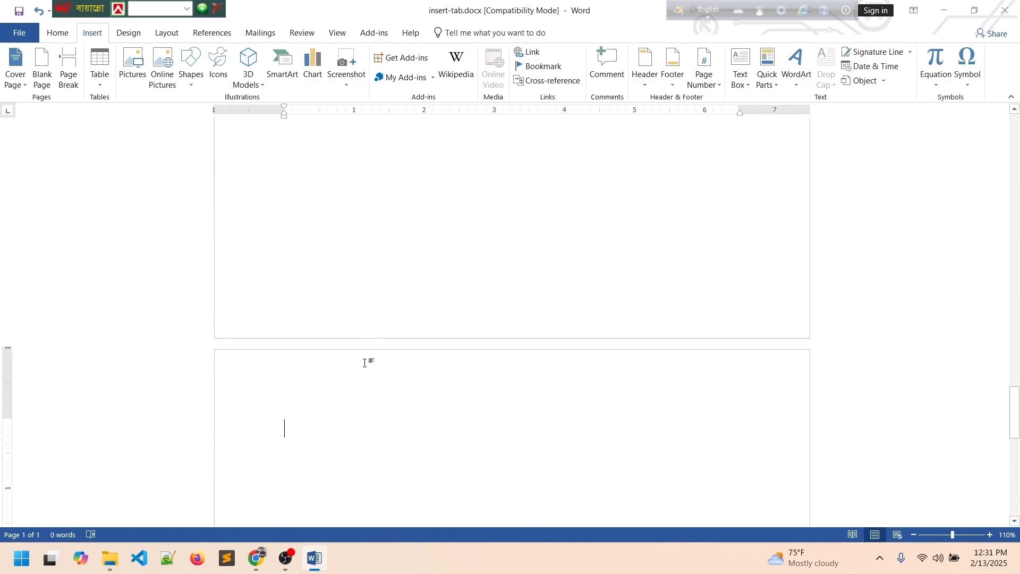
scroll(364, 363, down, 10)
scroll(364, 373, up, 15)
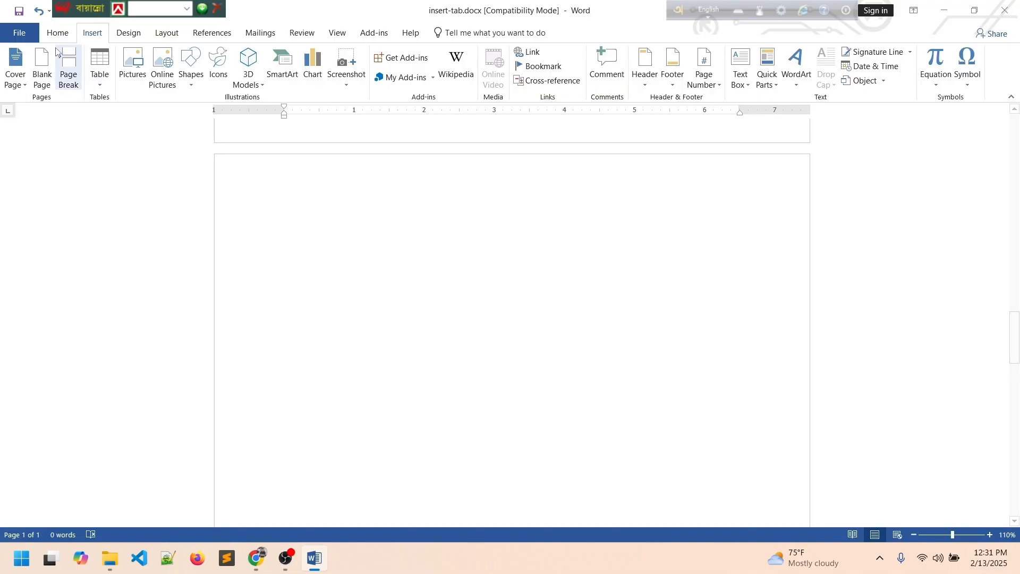
click(42, 66)
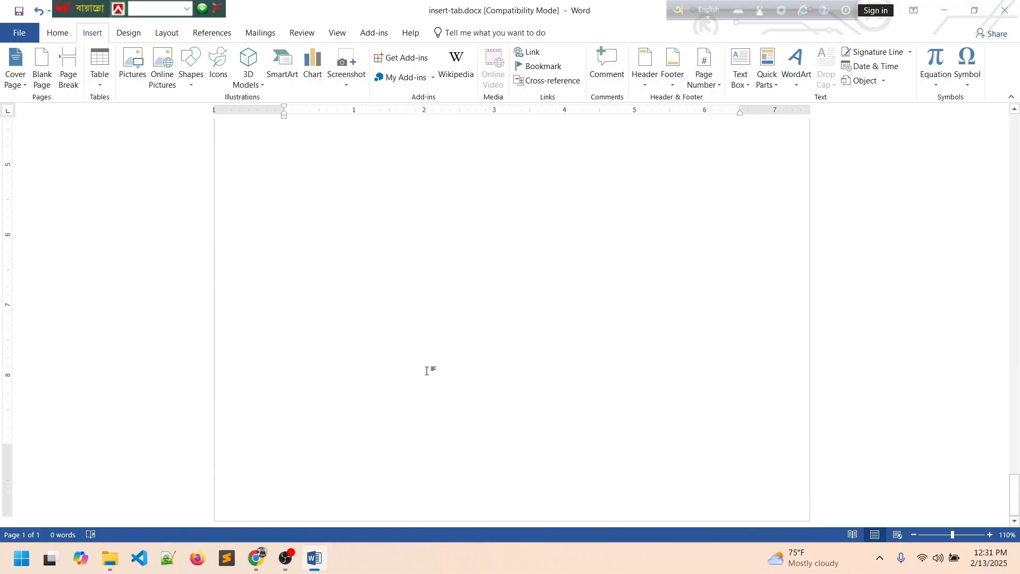
scroll(441, 353, up, 5)
scroll(454, 344, up, 8)
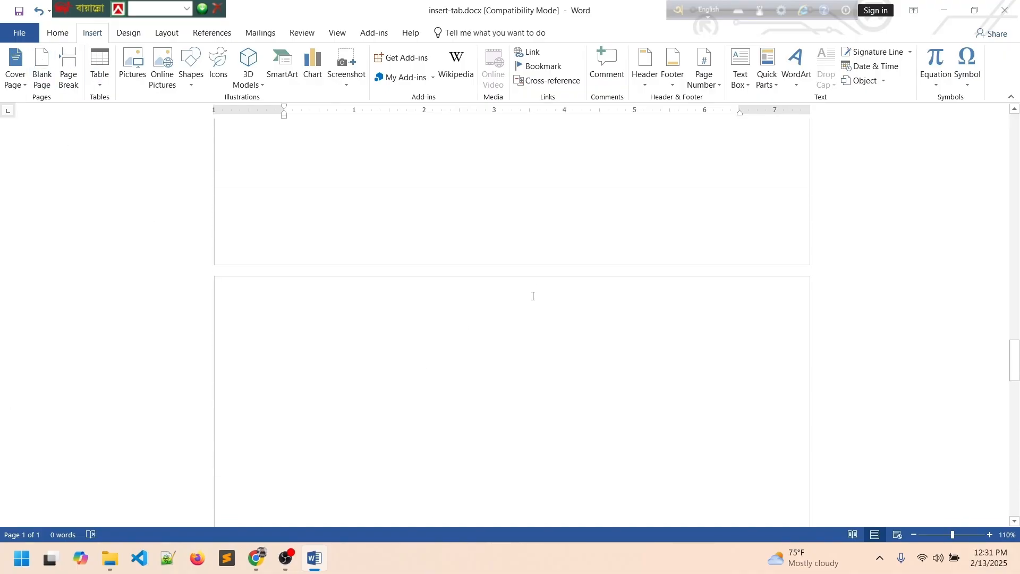
scroll(474, 159, up, 1)
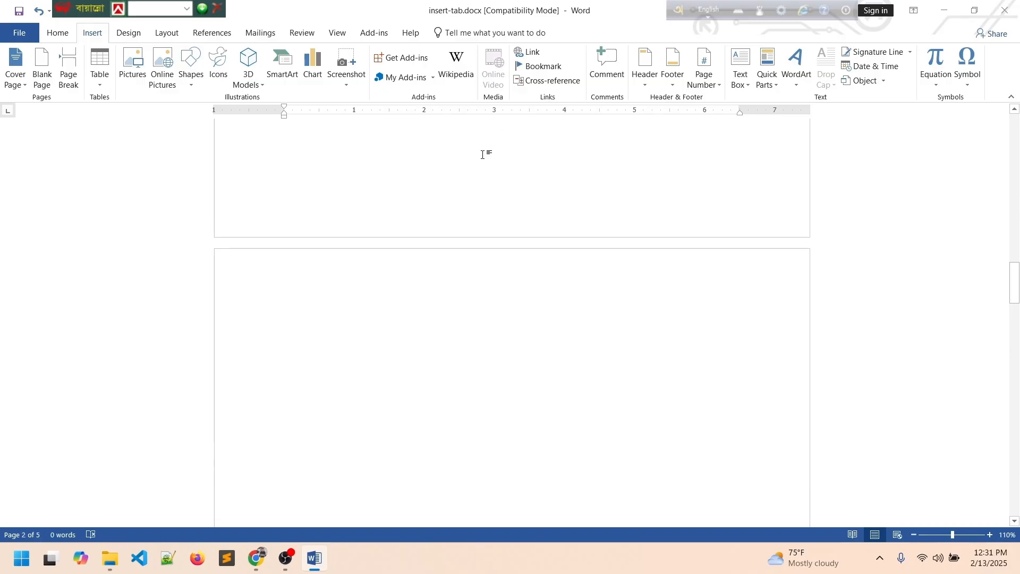
scroll(463, 223, up, 10)
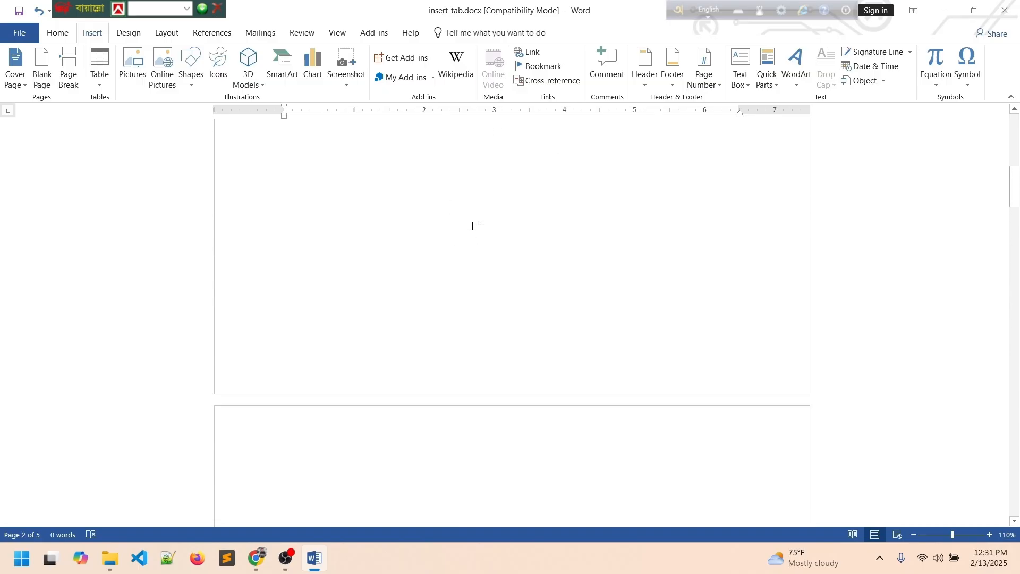
scroll(481, 228, up, 1)
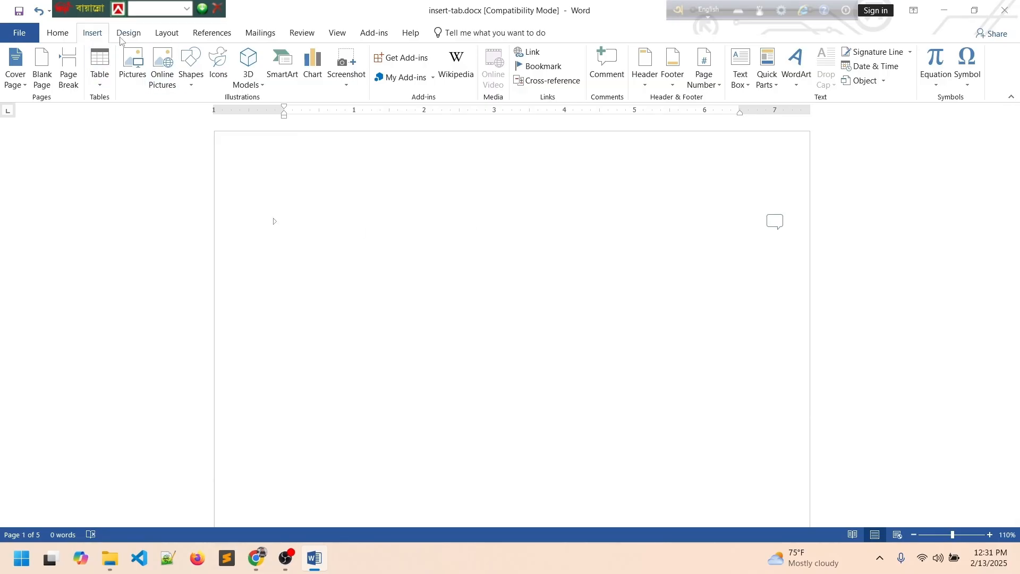
Reapply the Blank (Three Columns) header and scroll through the pages to review it.
click(646, 87)
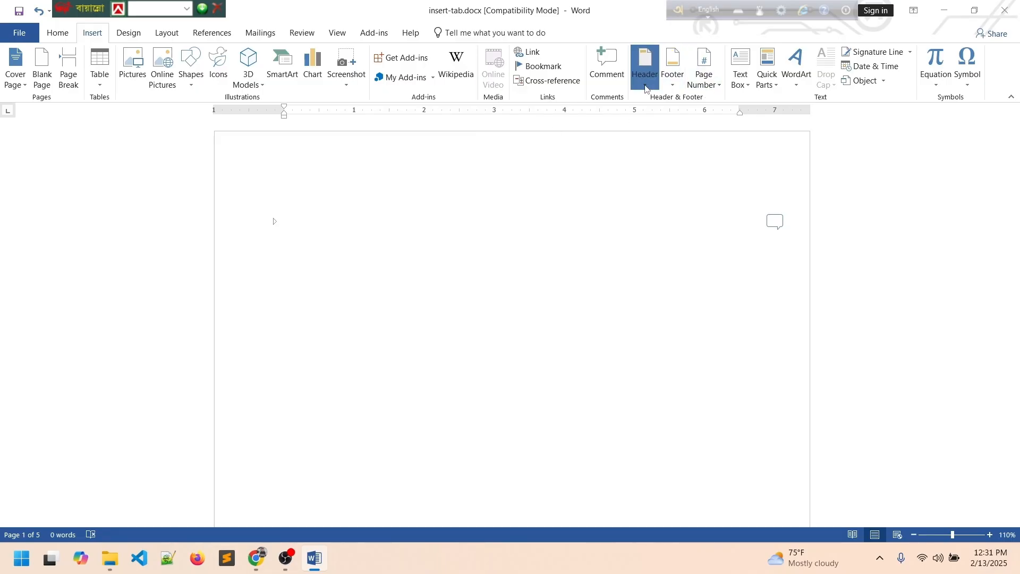
click(676, 226)
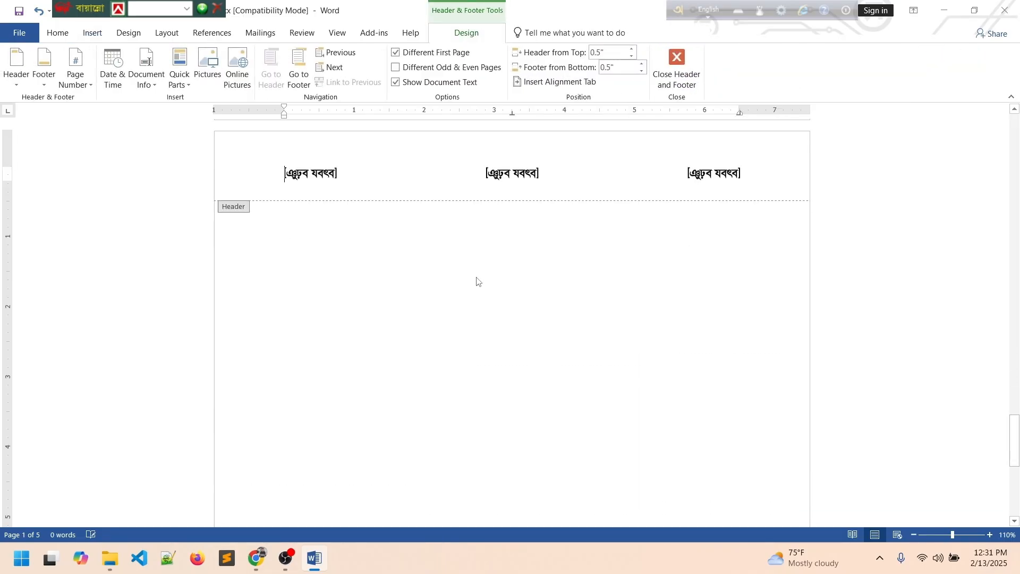
scroll(469, 280, down, 7)
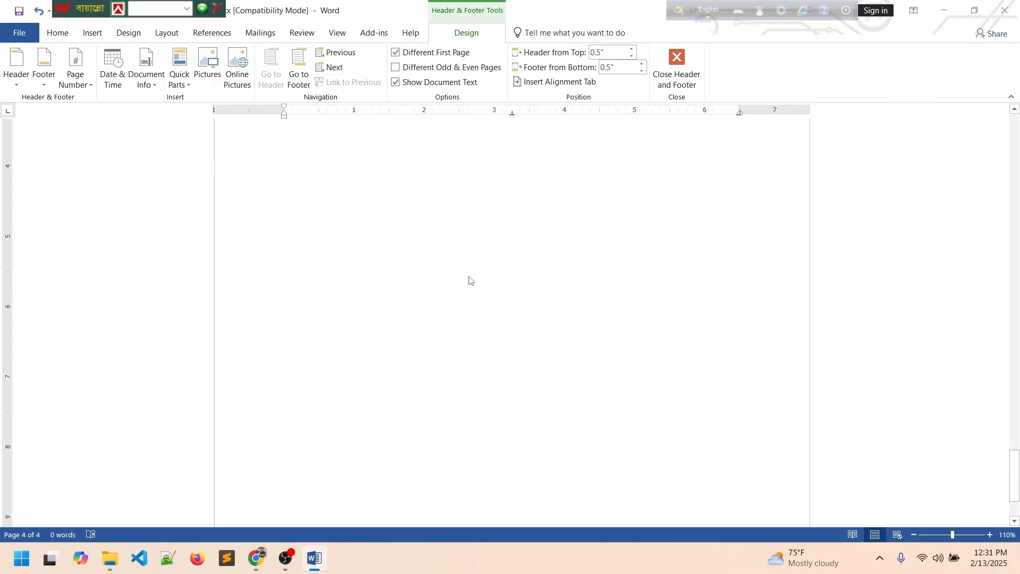
scroll(471, 278, up, 8)
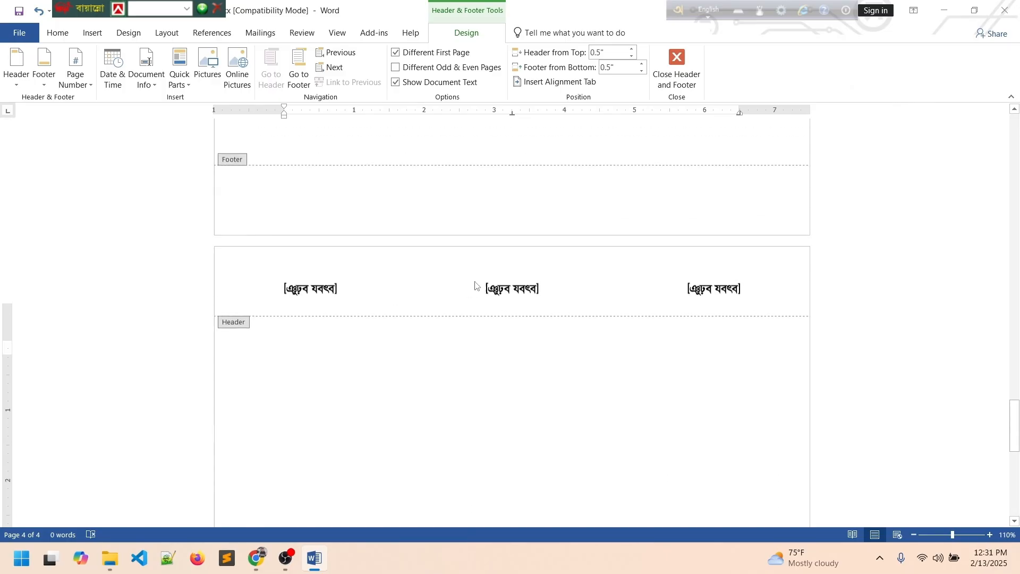
scroll(480, 290, up, 20)
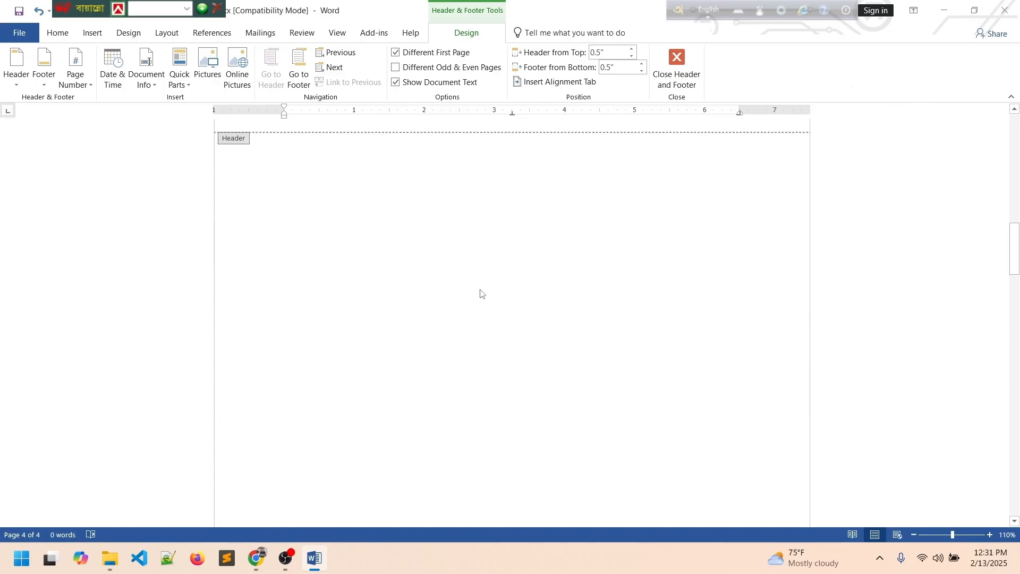
scroll(486, 290, up, 5)
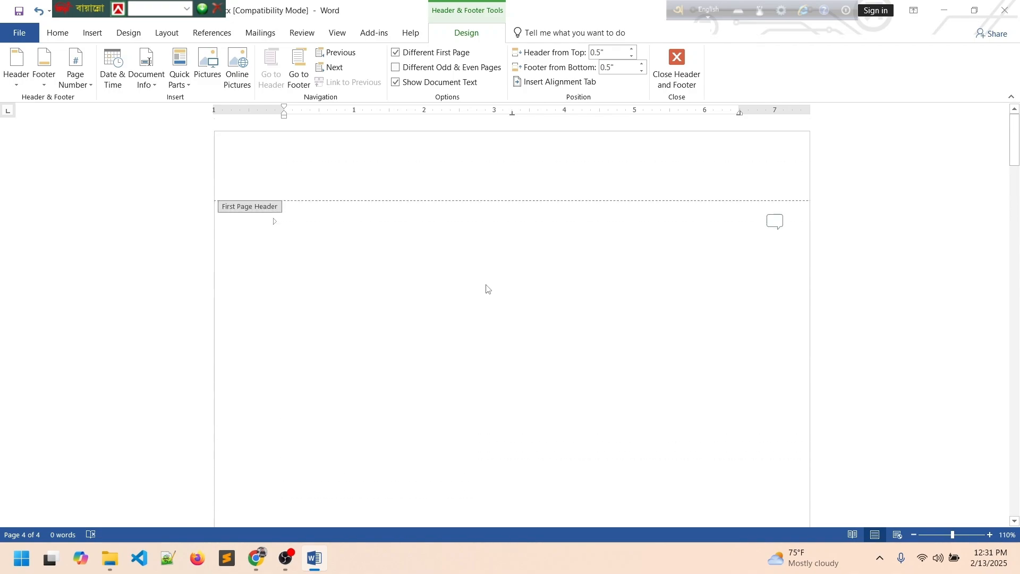
scroll(484, 286, down, 13)
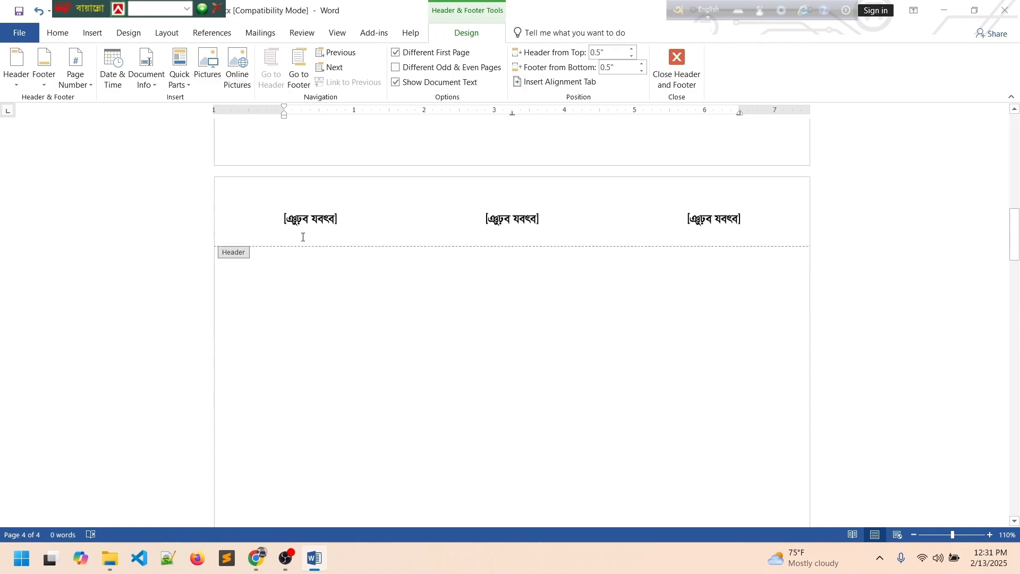
scroll(303, 237, down, 10)
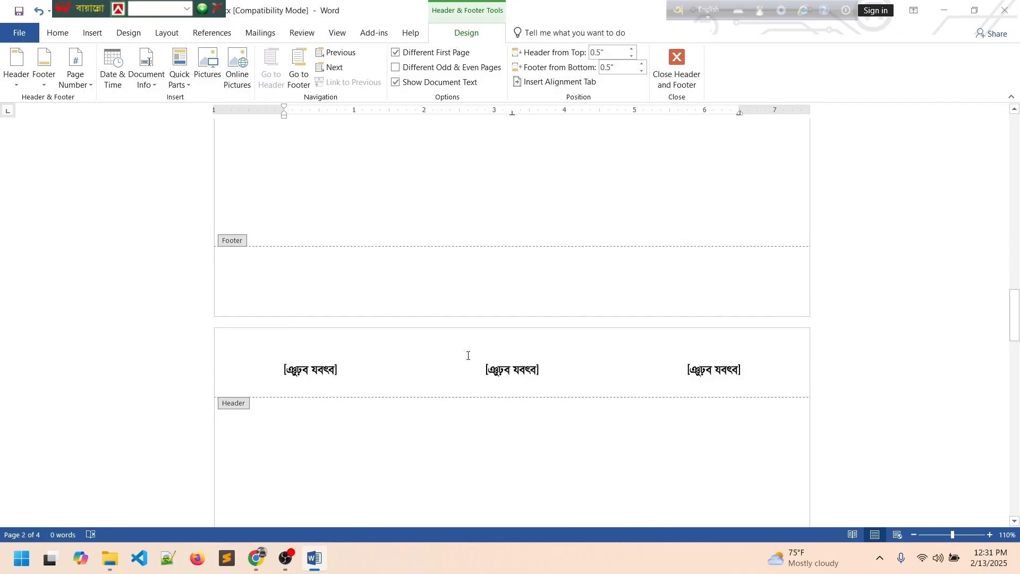
scroll(453, 347, down, 7)
scroll(446, 327, up, 3)
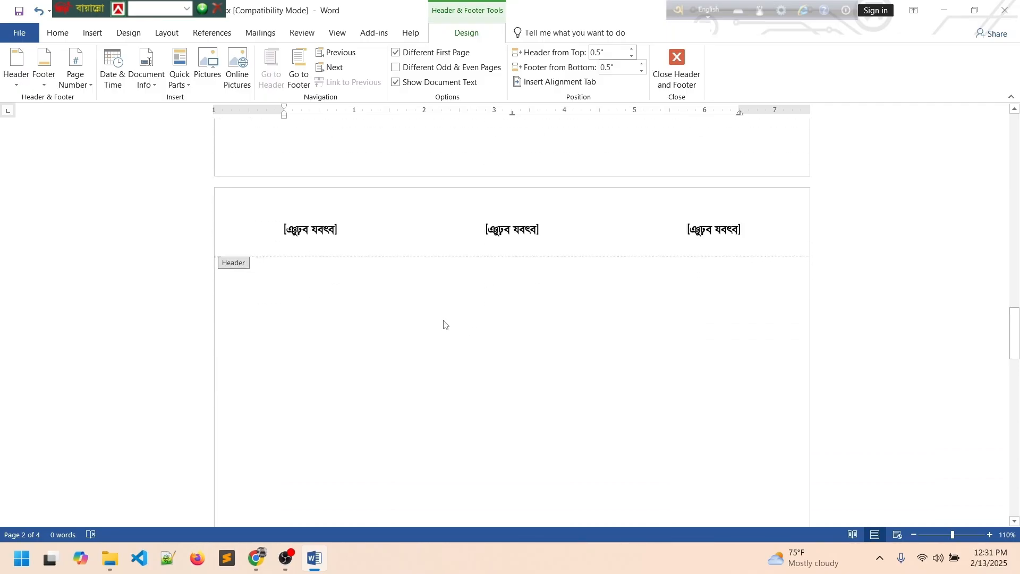
Add the Blank (Three Columns) footer from the Insert tab's Footer gallery.
click(92, 32)
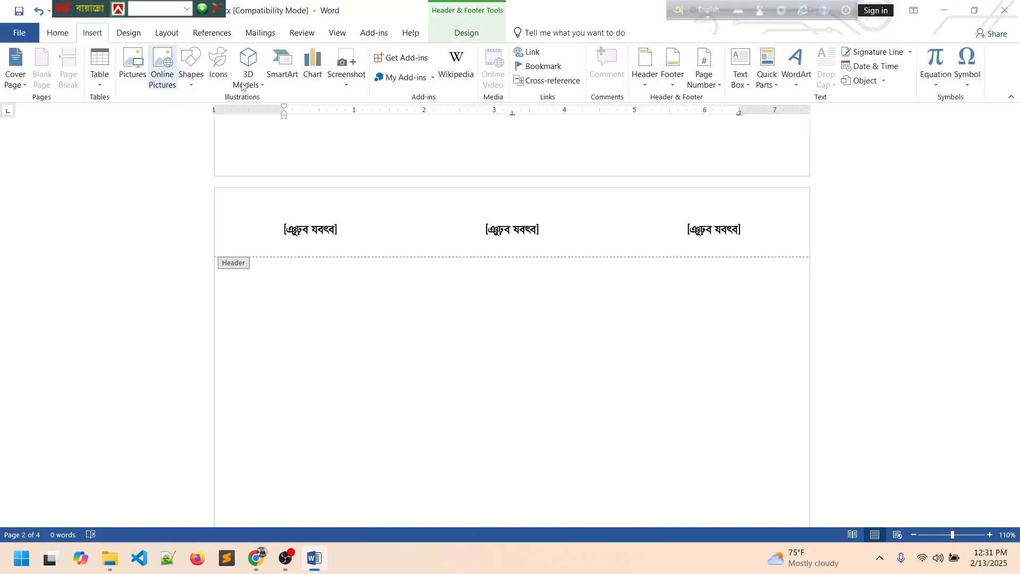
click(673, 83)
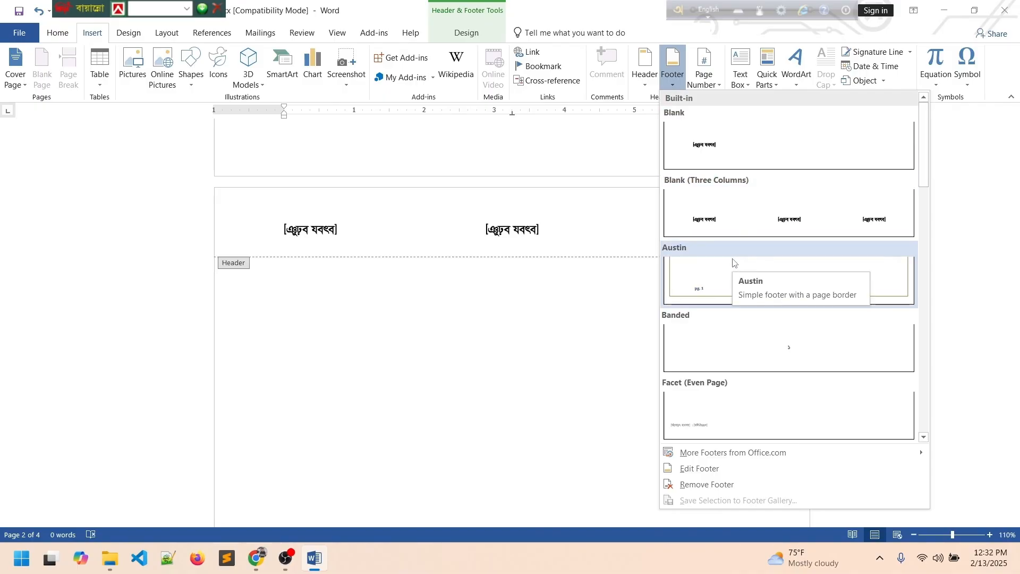
click(736, 222)
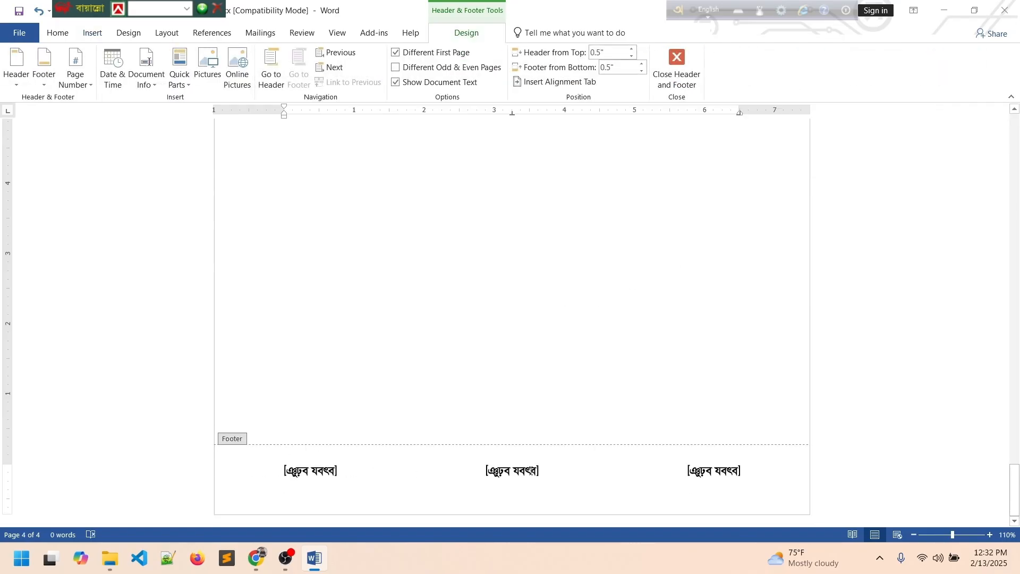
scroll(425, 425, up, 8)
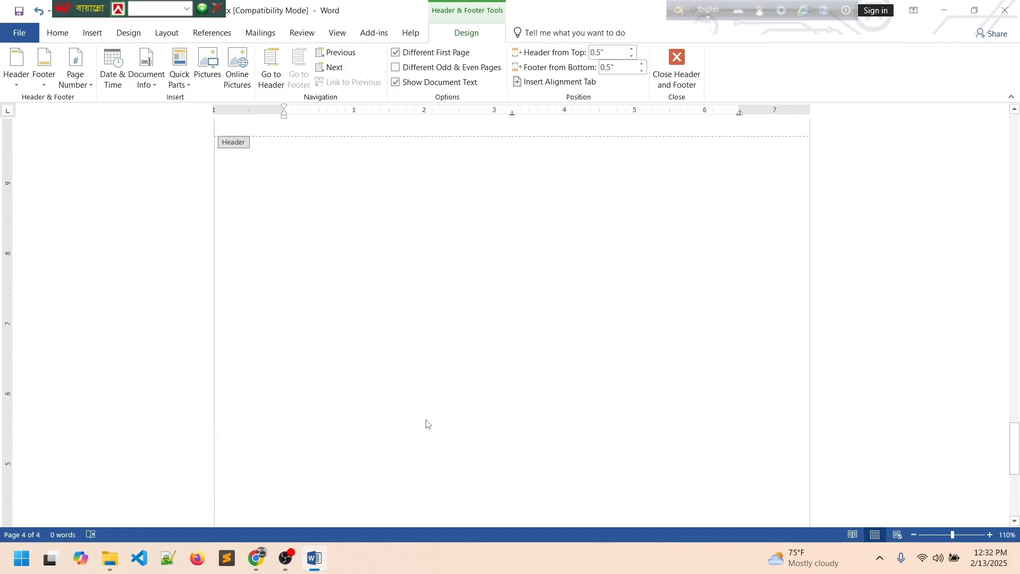
scroll(448, 409, up, 15)
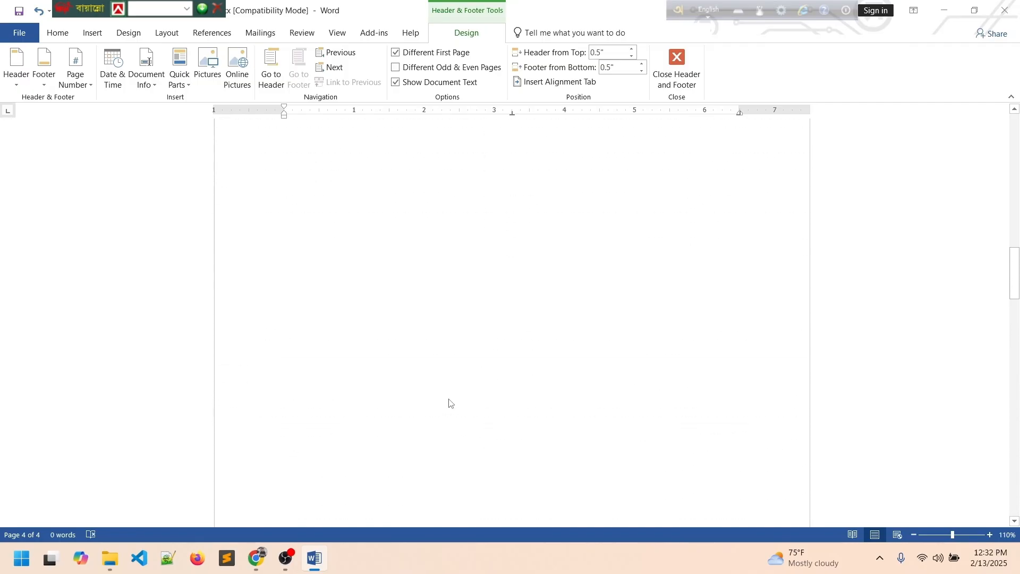
scroll(459, 378, up, 5)
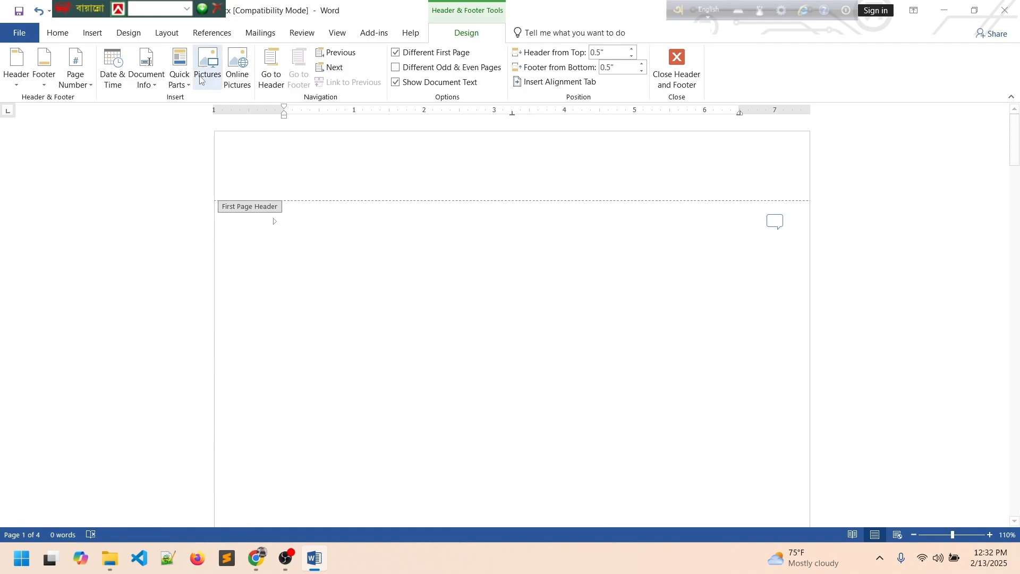
Close header and footer editing and remove the headers from the document.
click(678, 65)
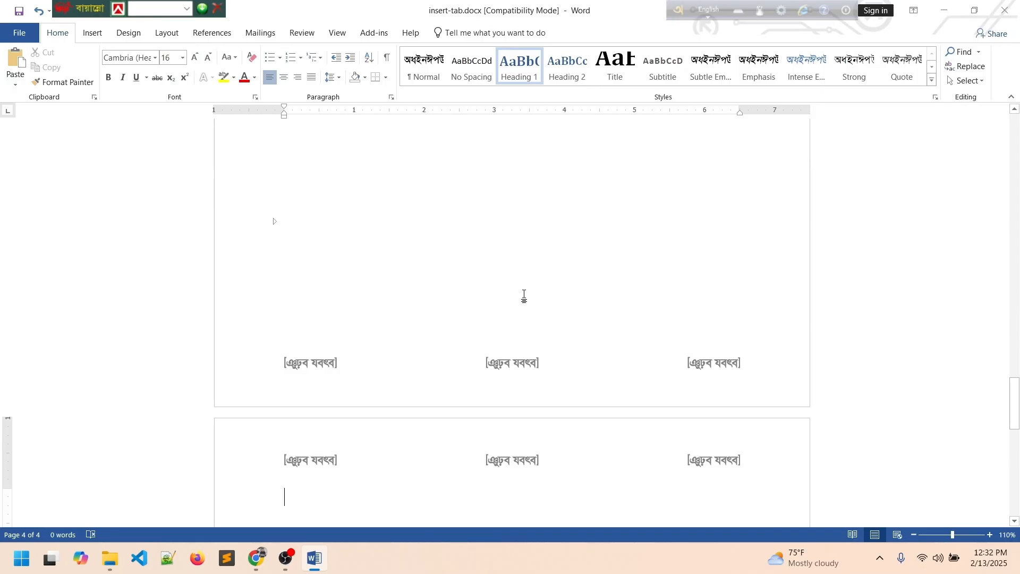
click(92, 32)
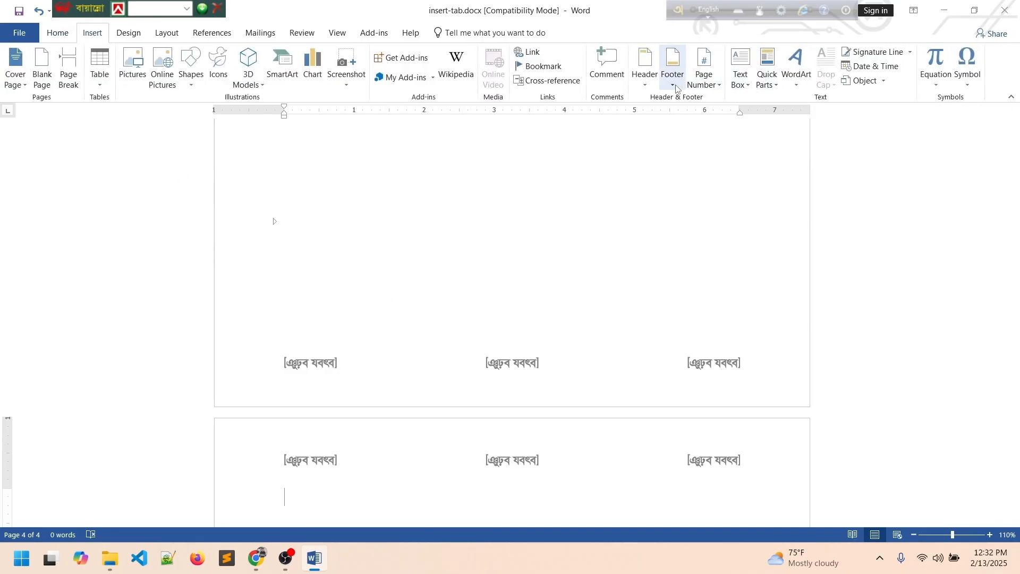
click(647, 79)
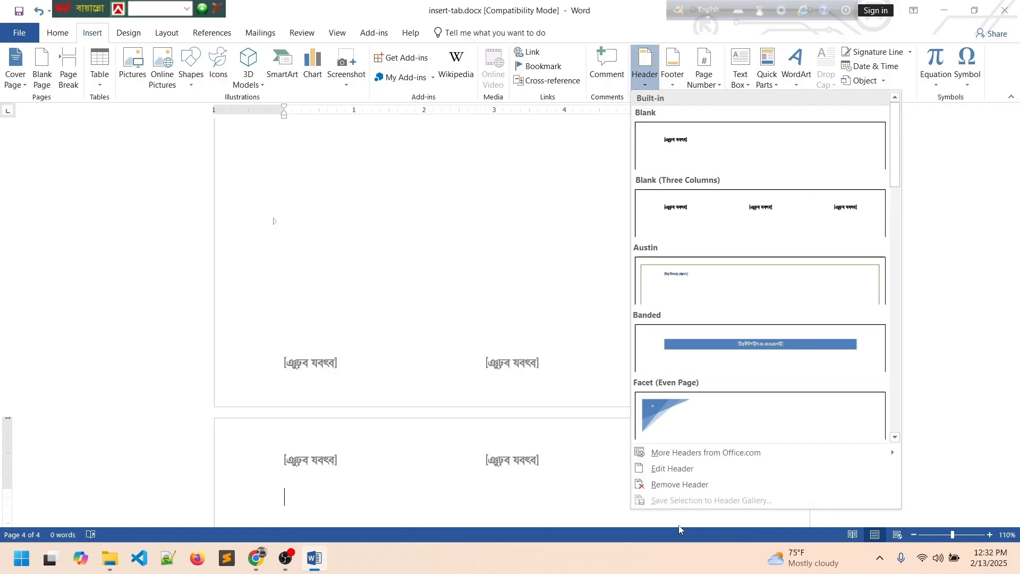
click(671, 485)
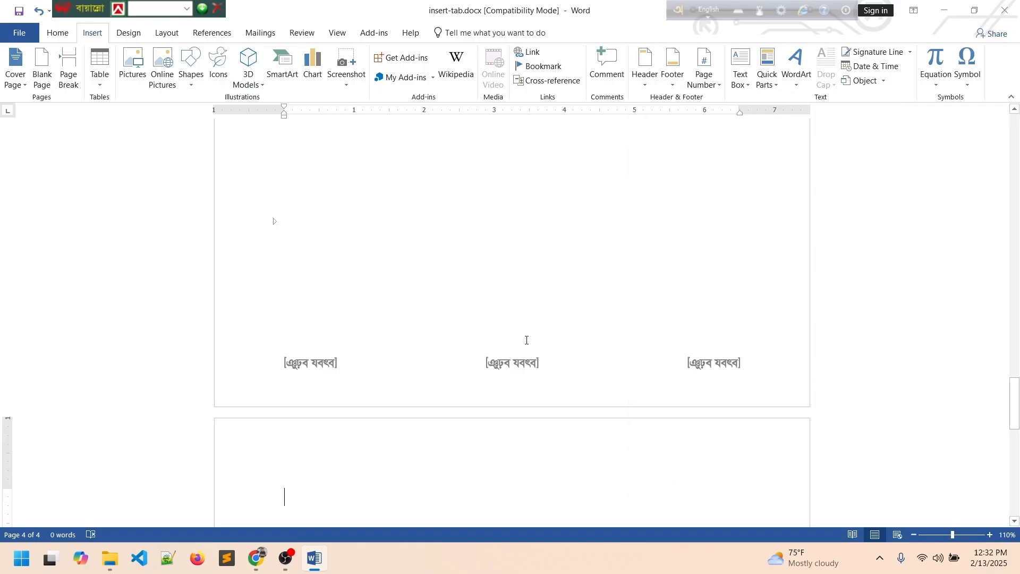
scroll(526, 341, down, 3)
scroll(517, 353, up, 4)
scroll(515, 353, down, 6)
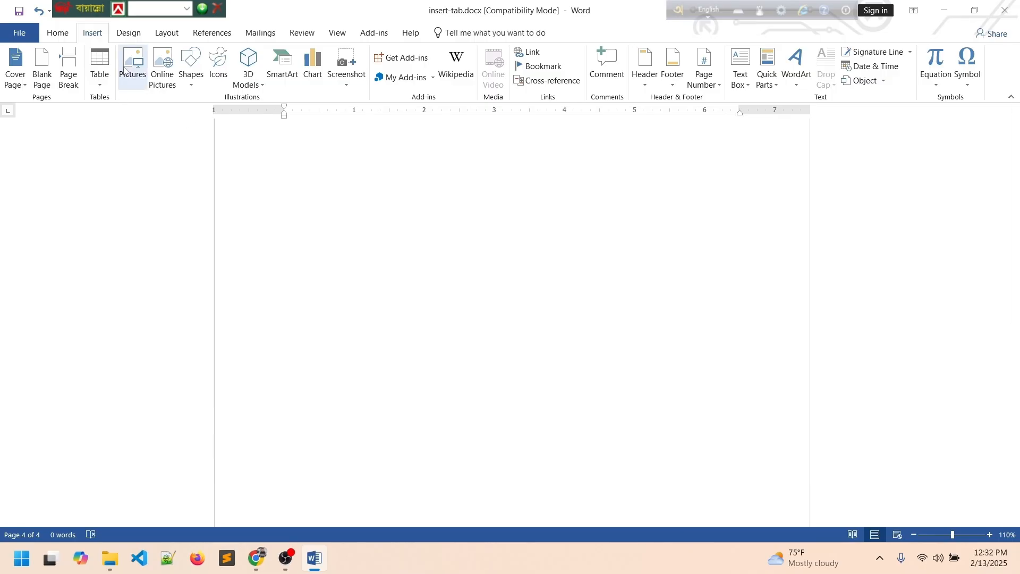
Remove the footers from all pages and scroll back to the top.
click(673, 84)
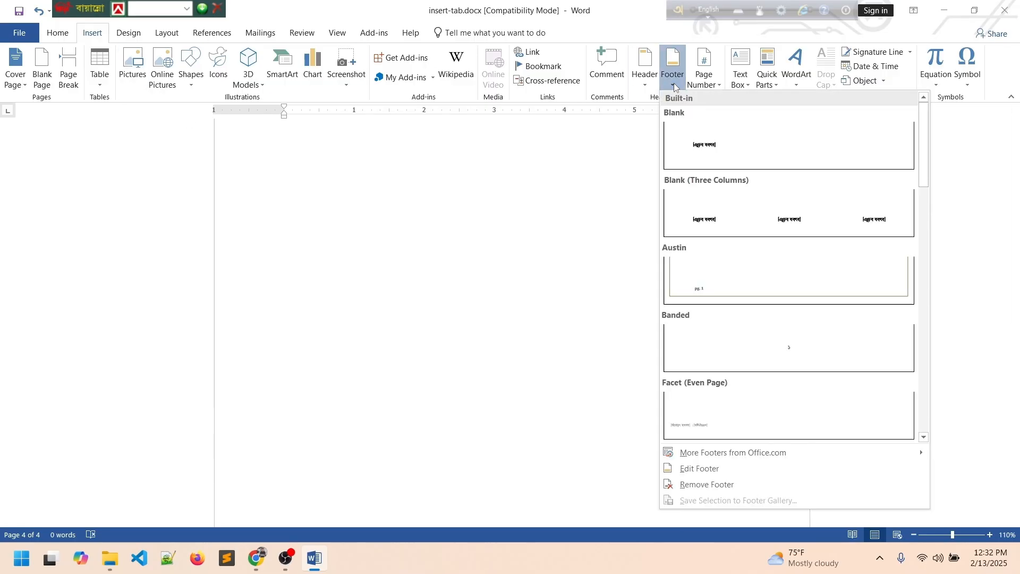
click(697, 485)
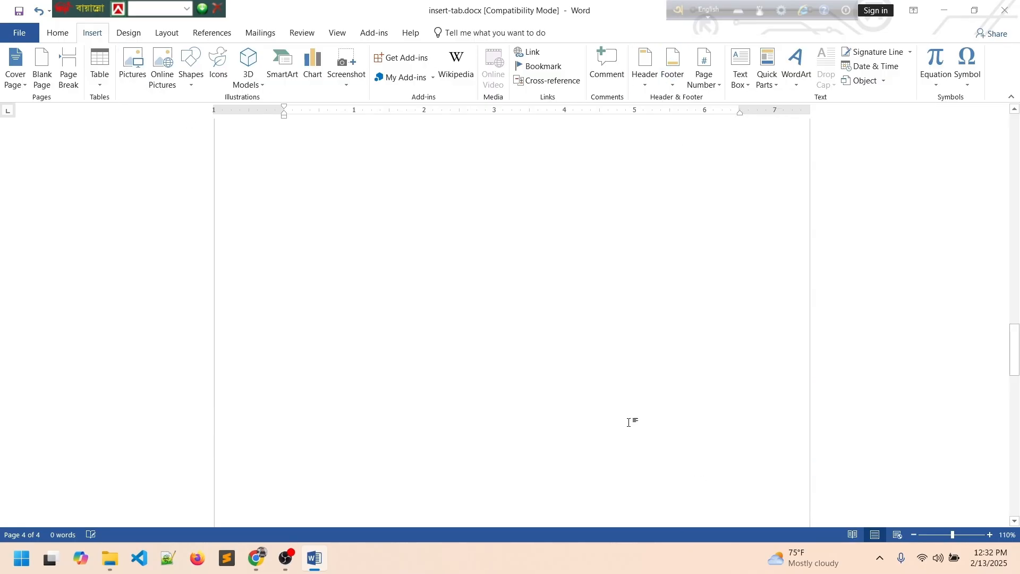
scroll(476, 325, up, 3)
scroll(484, 316, up, 15)
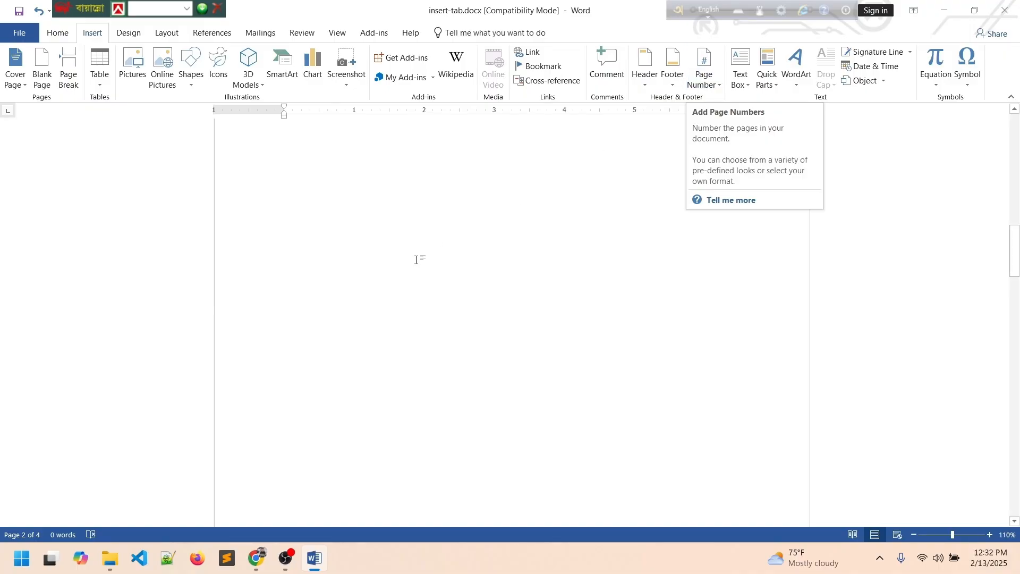
scroll(397, 282, up, 3)
scroll(392, 337, up, 6)
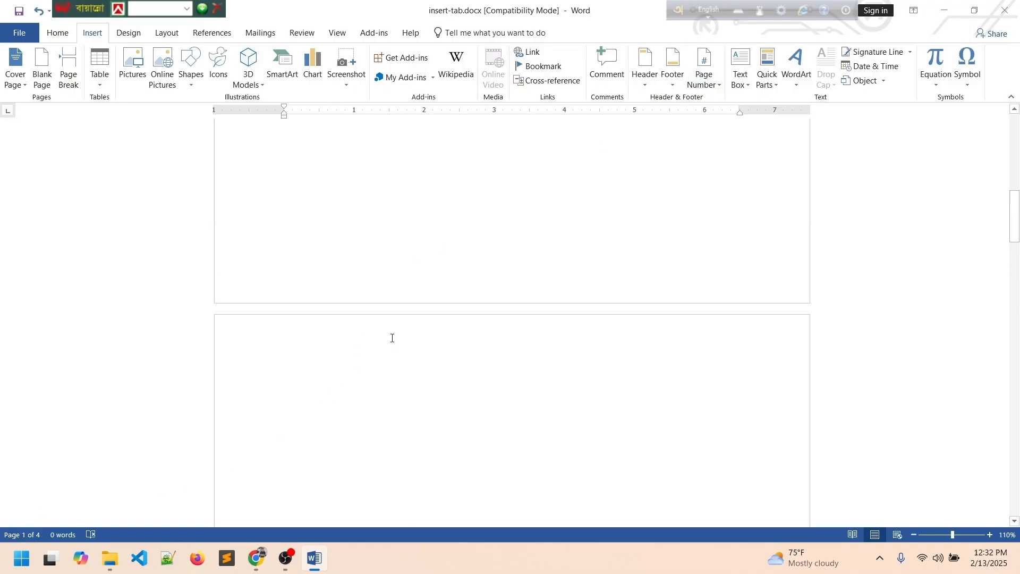
scroll(433, 336, up, 1)
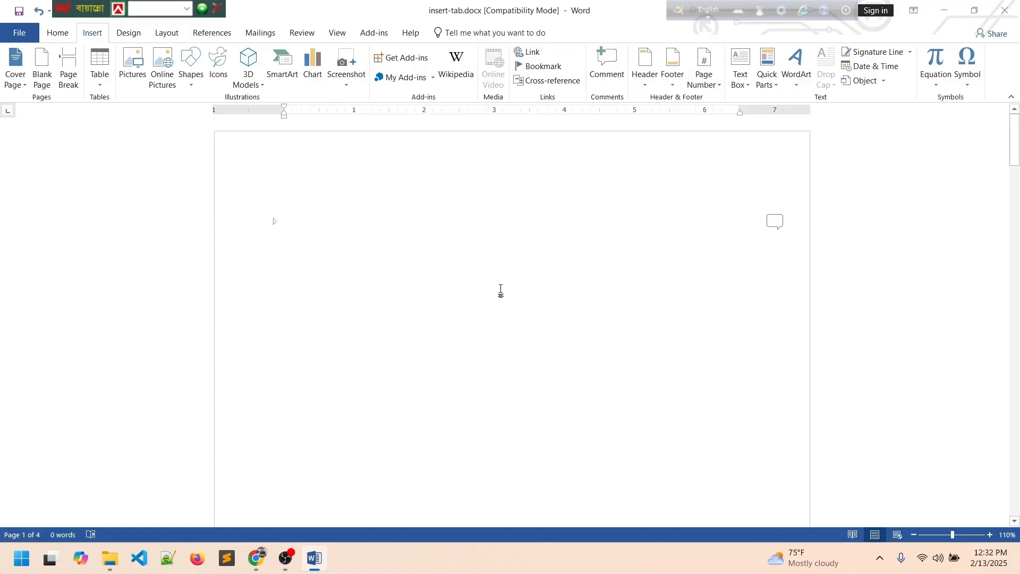
Add Plain Number 2 page numbers at the bottom of the pages.
click(717, 86)
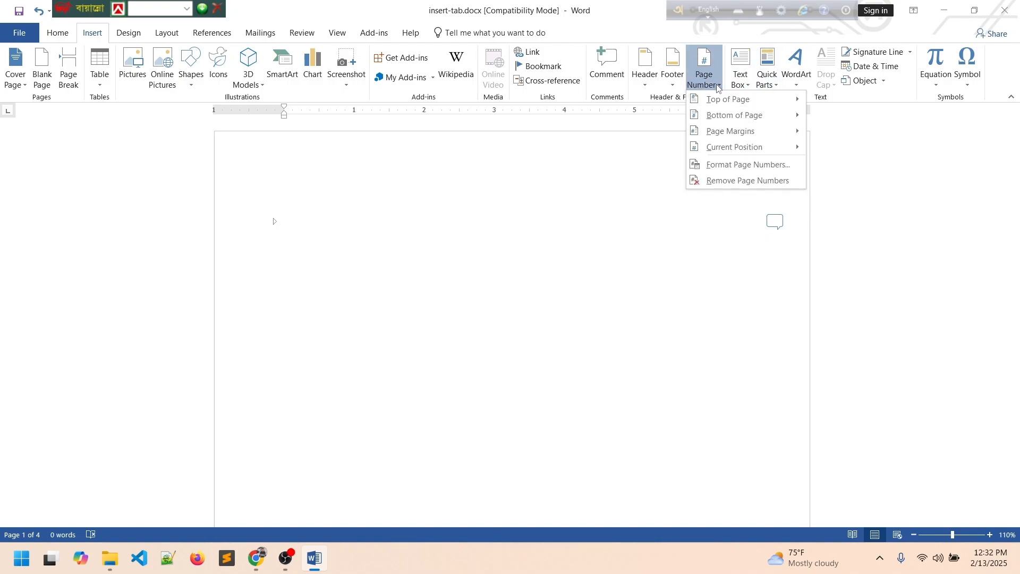
mouse_move(718, 102)
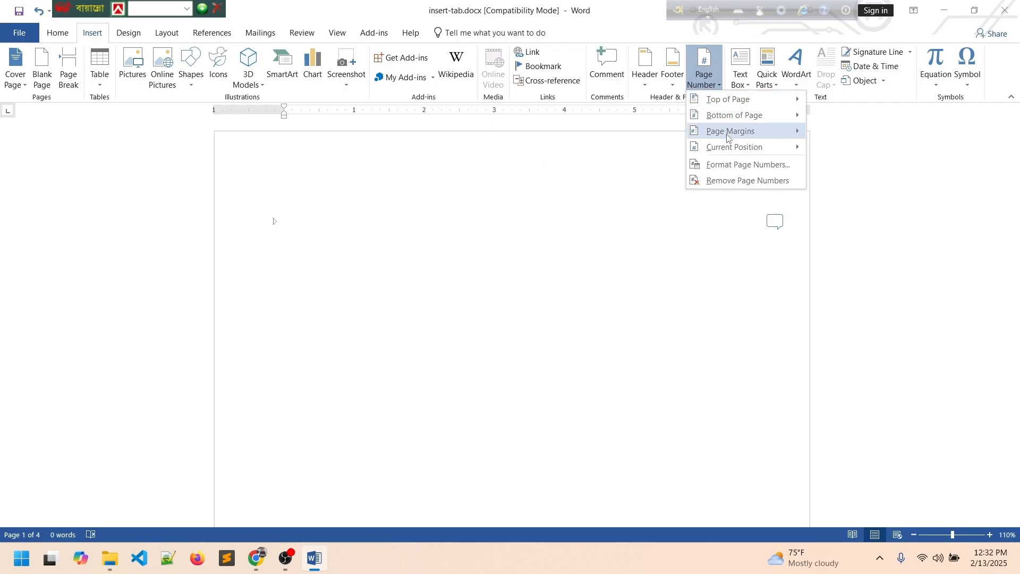
mouse_move(728, 137)
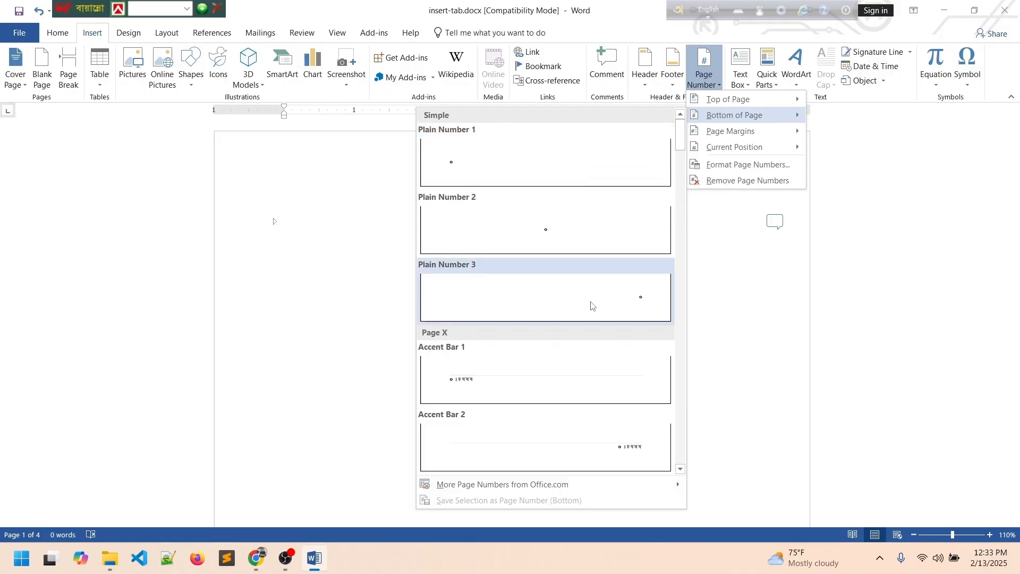
click(542, 231)
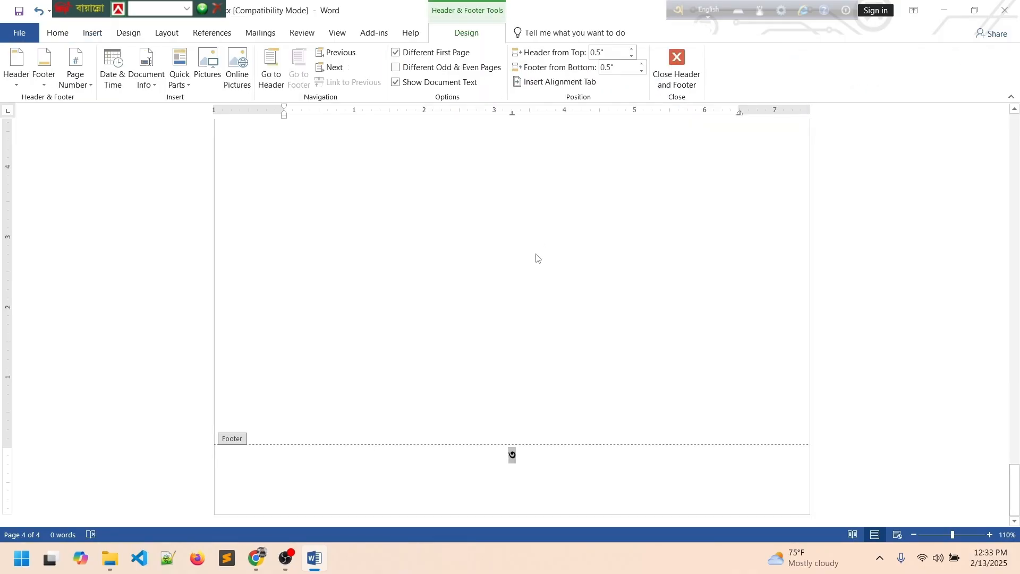
scroll(552, 366, up, 10)
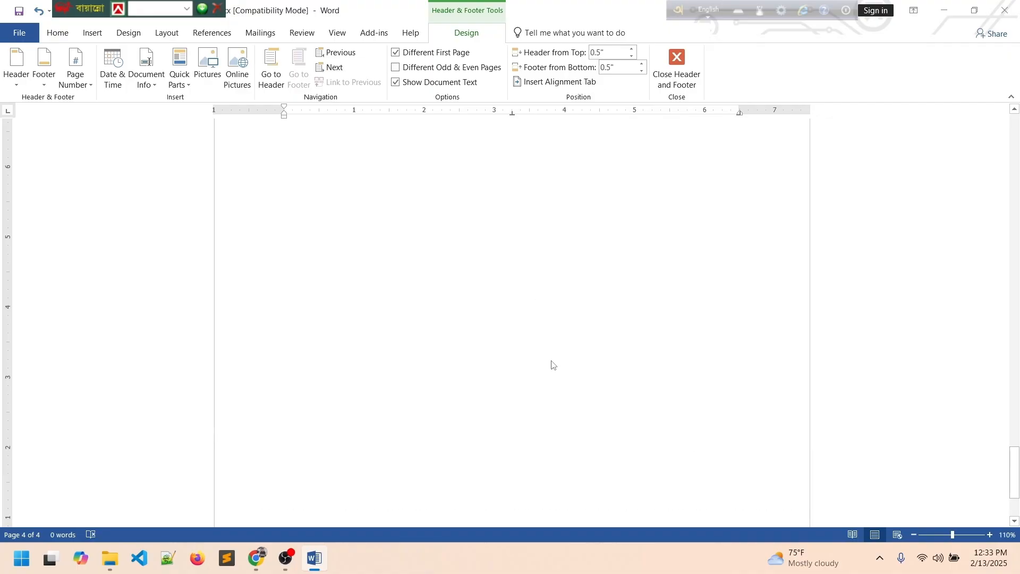
scroll(539, 308, up, 13)
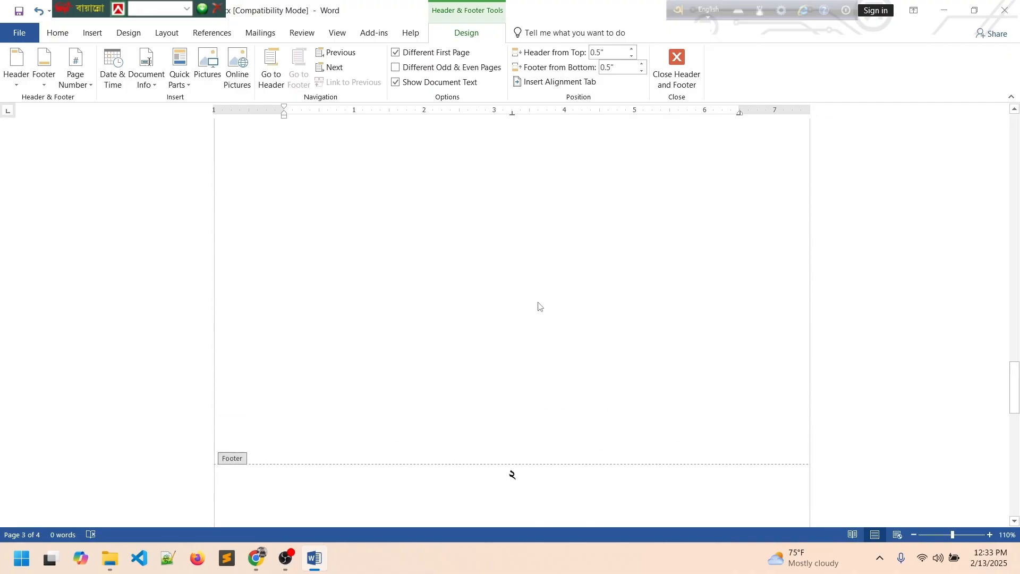
scroll(543, 306, up, 15)
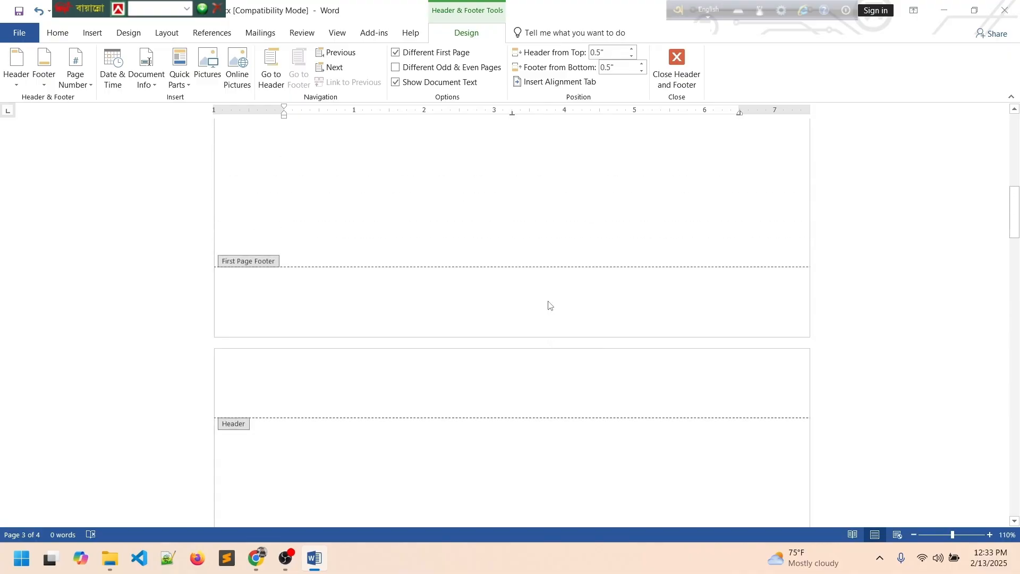
scroll(550, 303, down, 15)
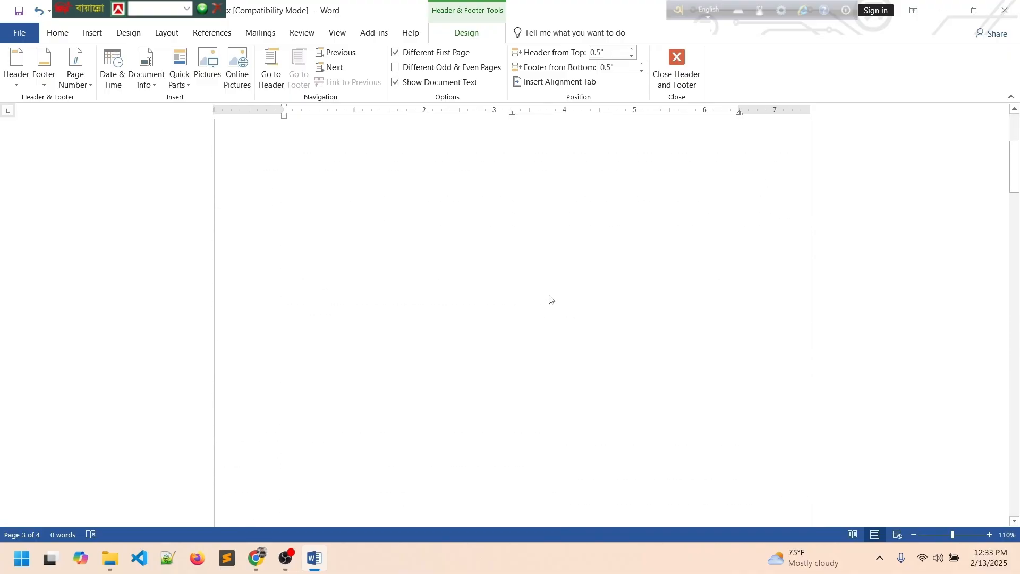
scroll(535, 291, down, 8)
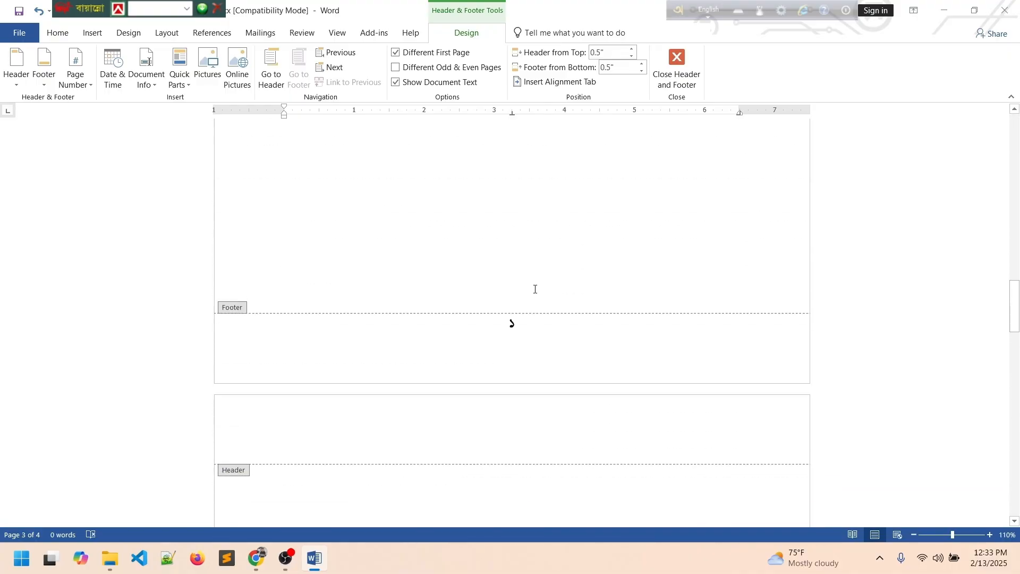
scroll(537, 288, down, 10)
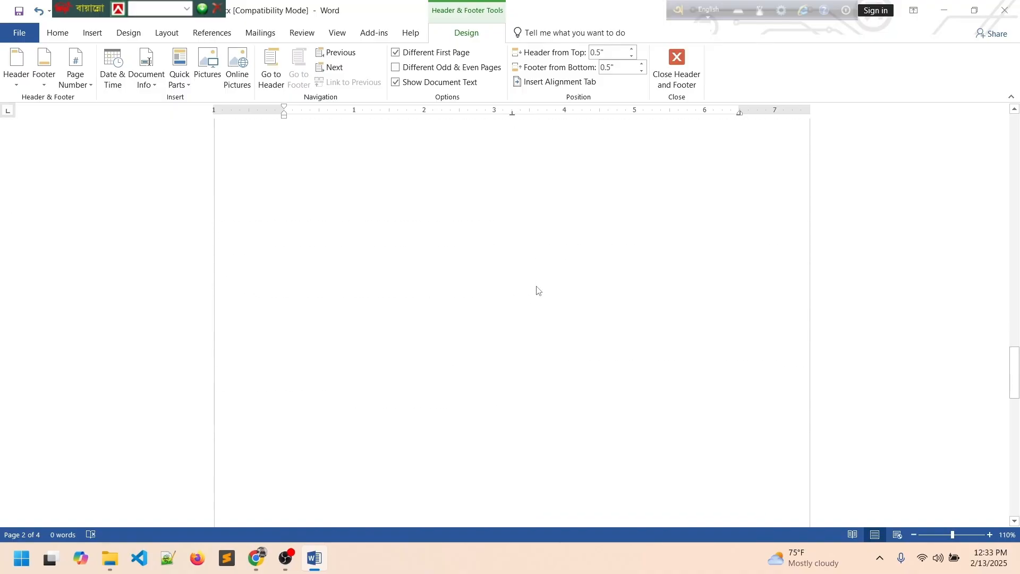
Click into the later pages' footers to check their page numbers, ending at the last page.
click(528, 234)
scroll(524, 245, down, 8)
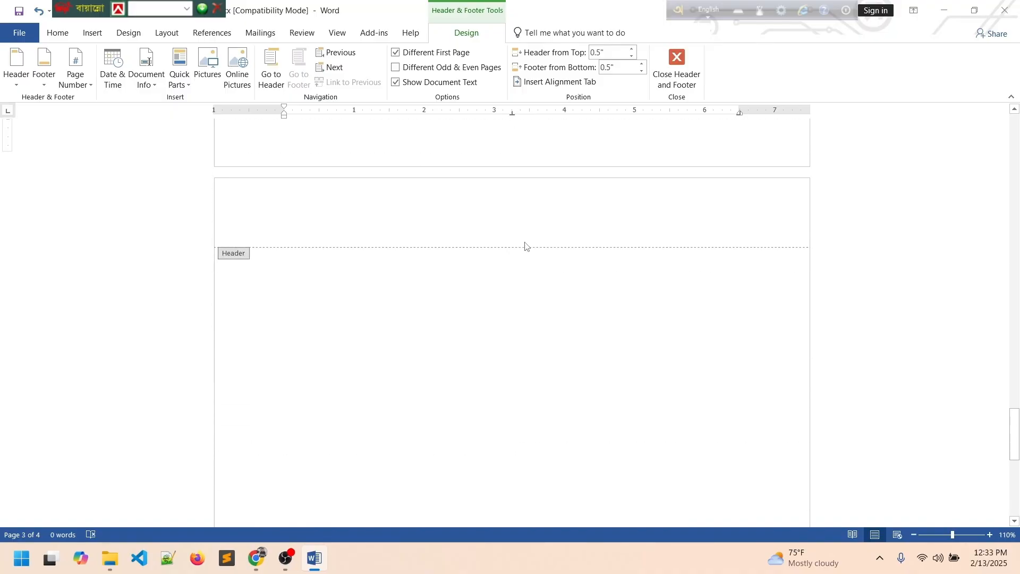
click(534, 449)
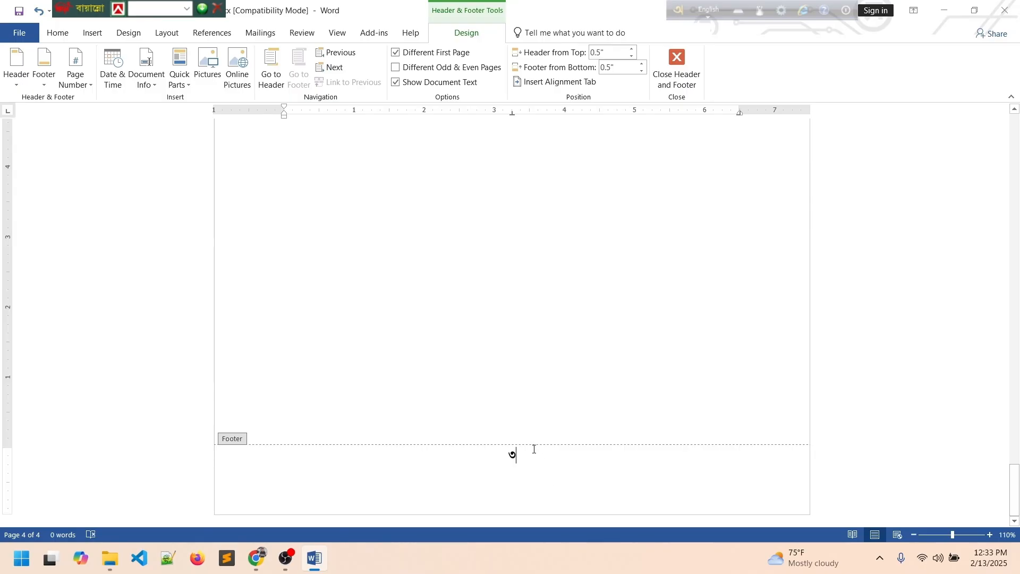
scroll(553, 393, up, 10)
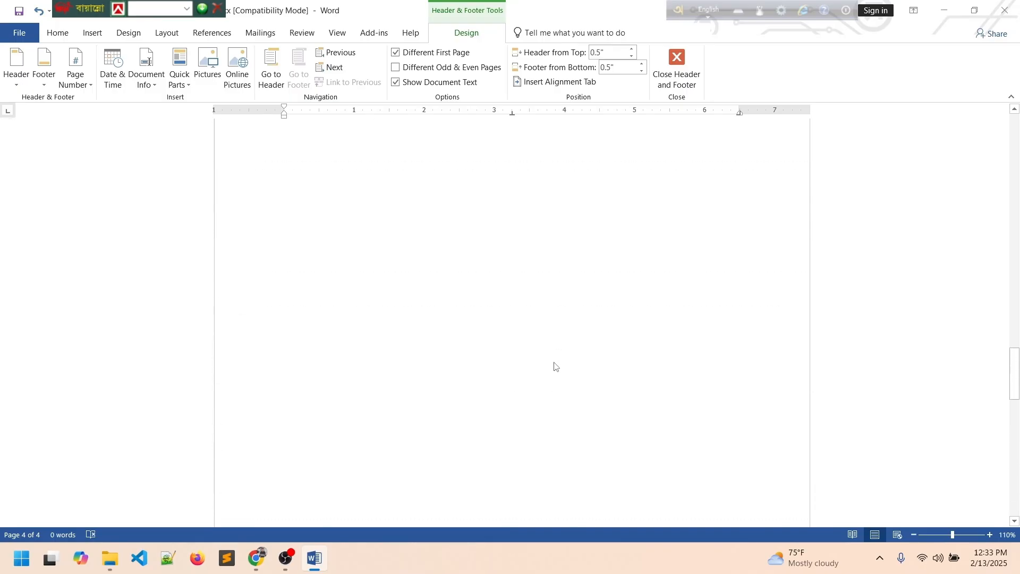
scroll(555, 363, up, 15)
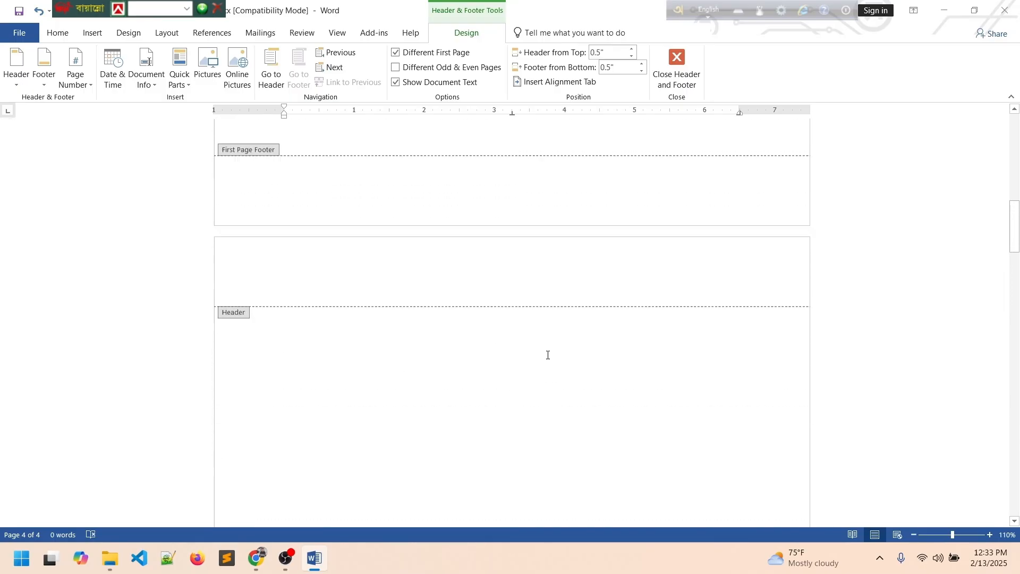
scroll(547, 356, up, 11)
scroll(546, 351, down, 17)
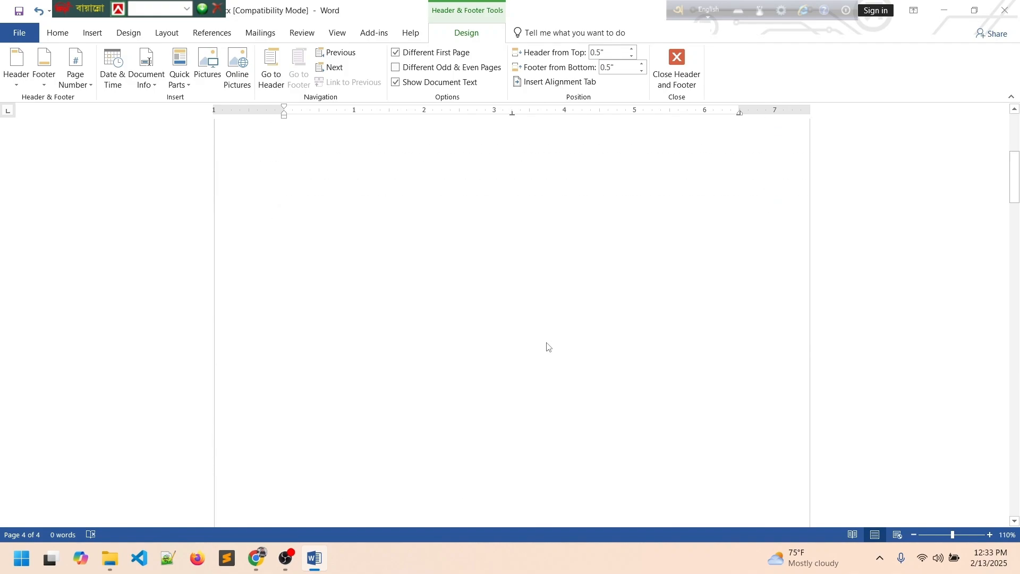
scroll(518, 345, down, 15)
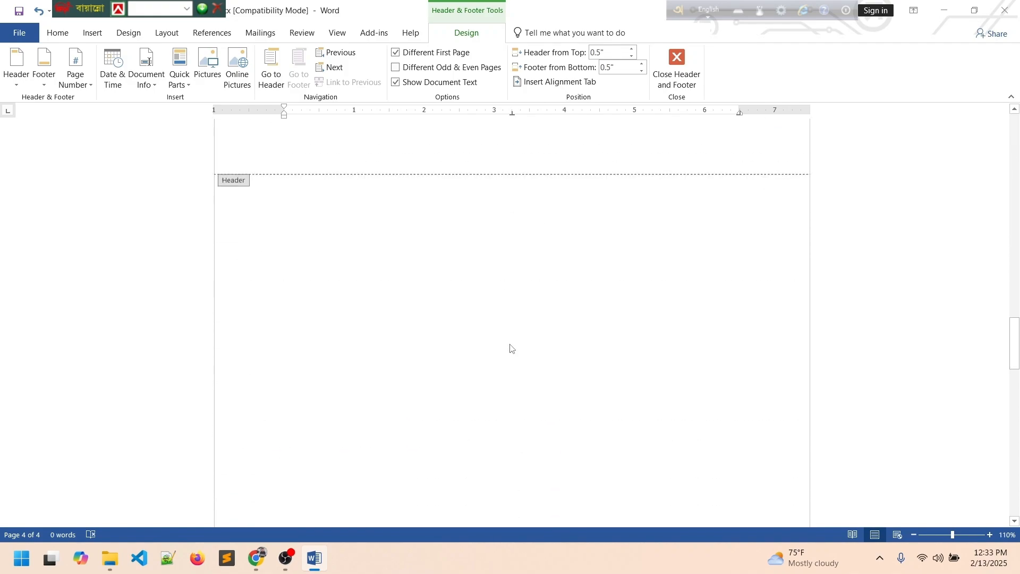
scroll(508, 348, down, 10)
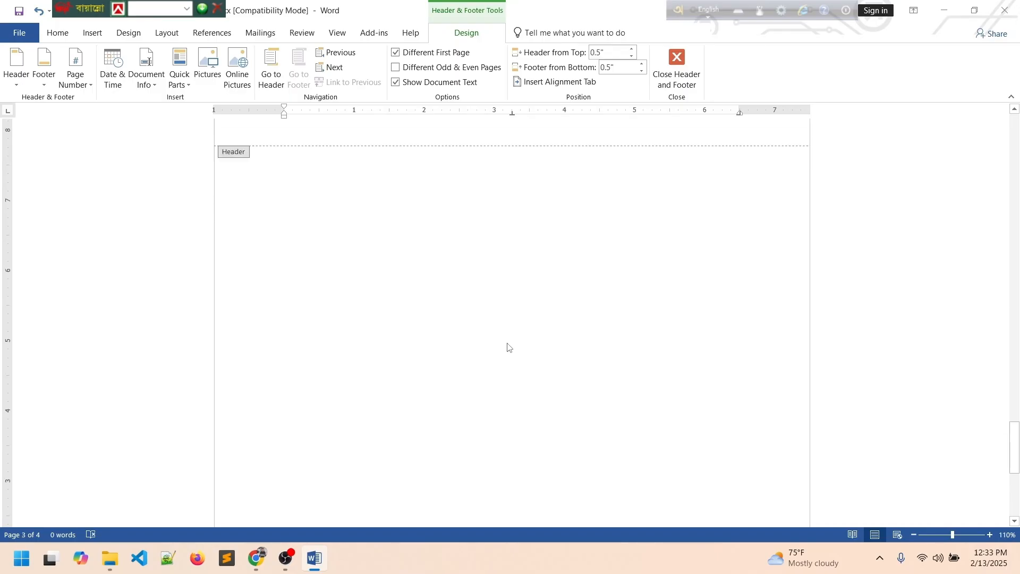
scroll(506, 349, down, 3)
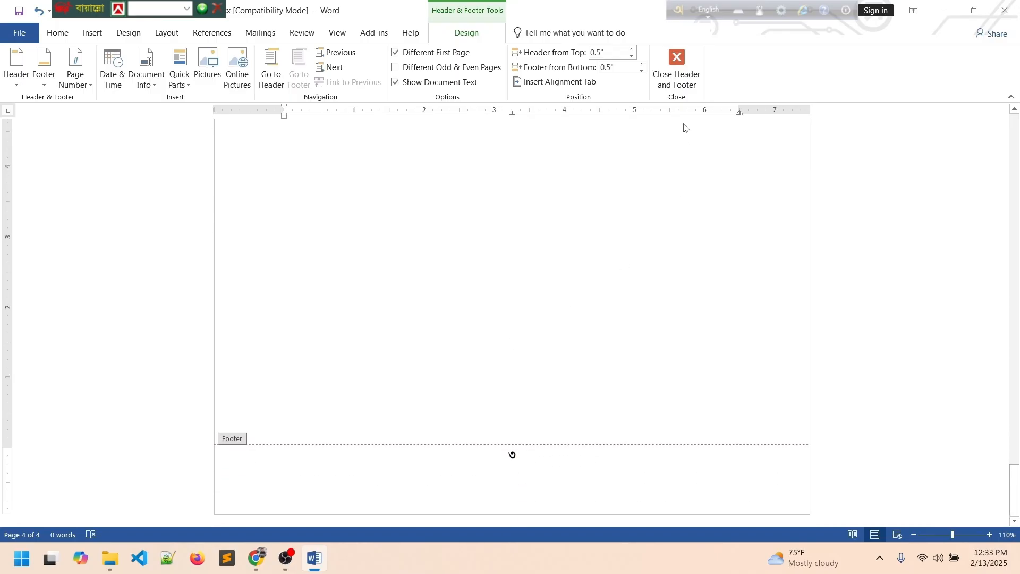
Leave the header and draw a new text box near the top of page 4.
click(676, 68)
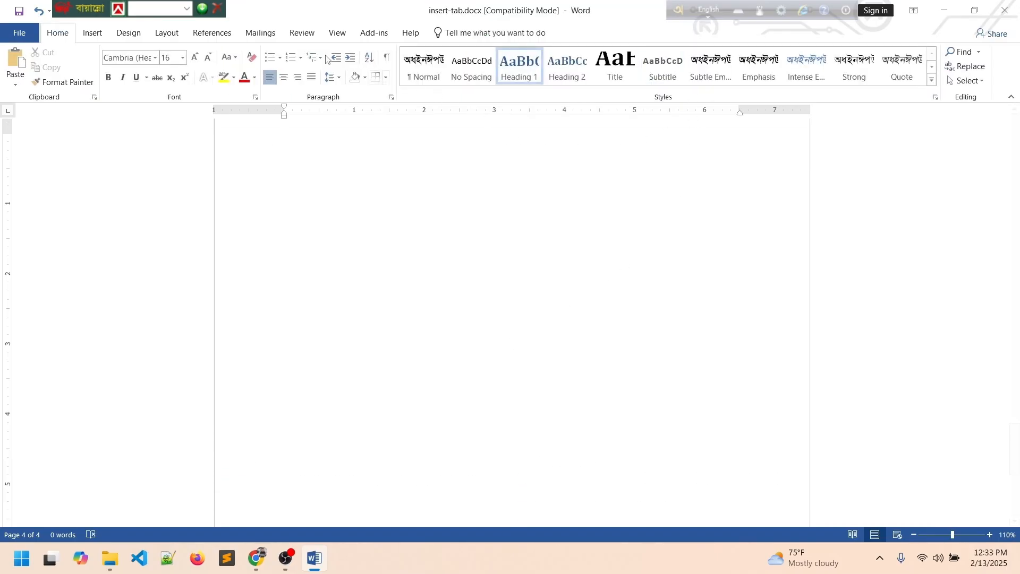
click(125, 33)
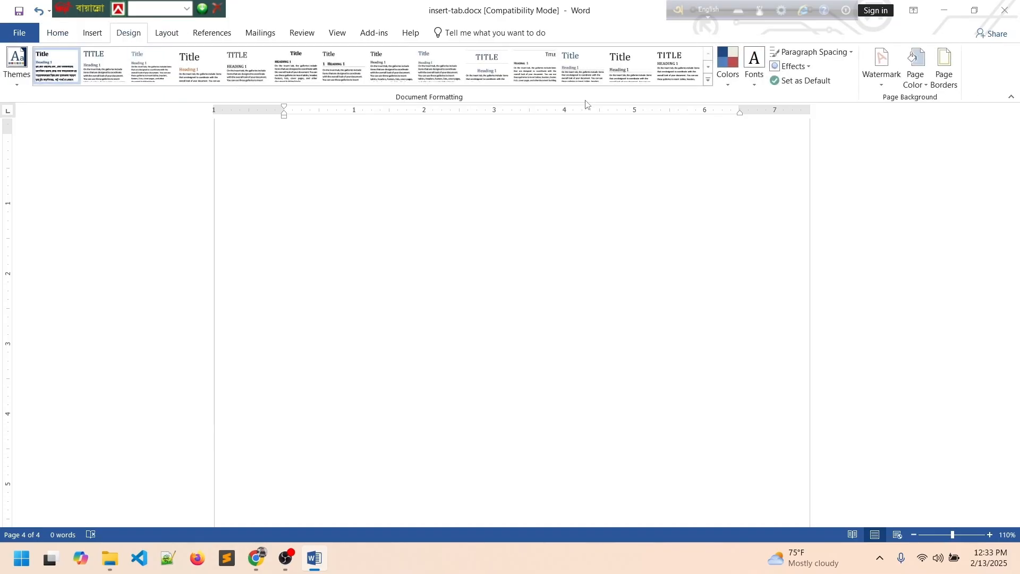
click(91, 34)
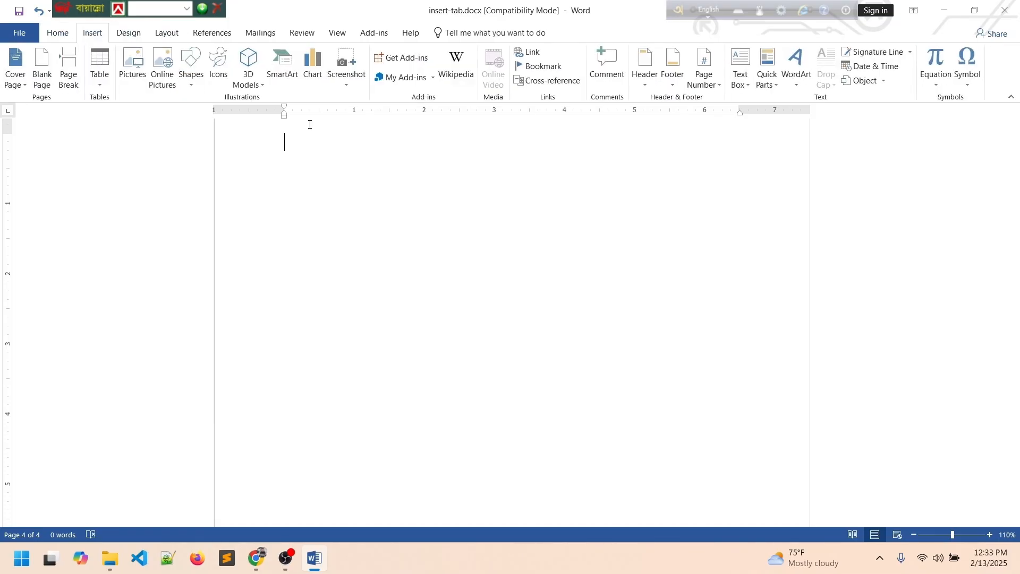
click(747, 85)
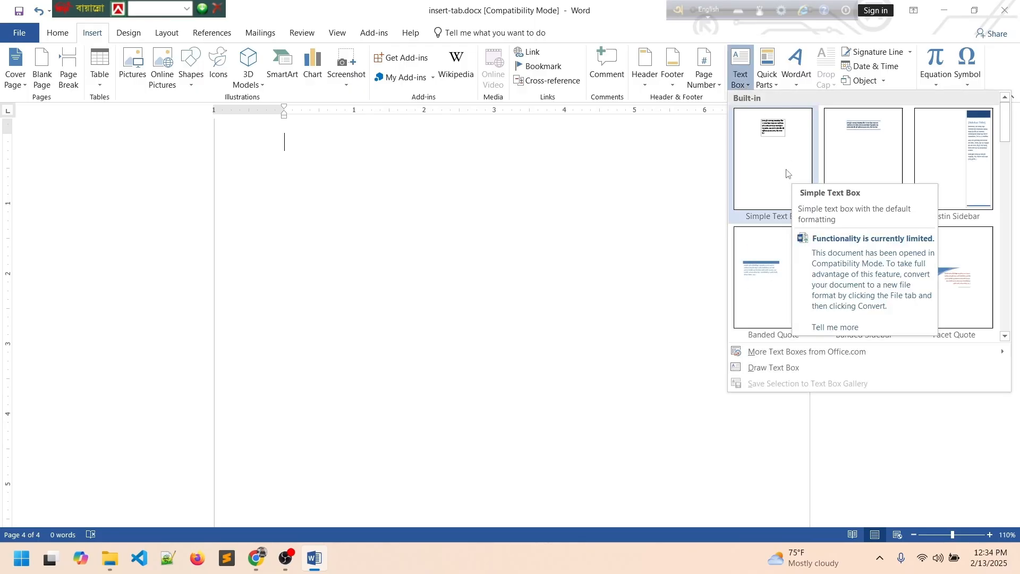
click(791, 367)
drag(296, 171, 613, 385)
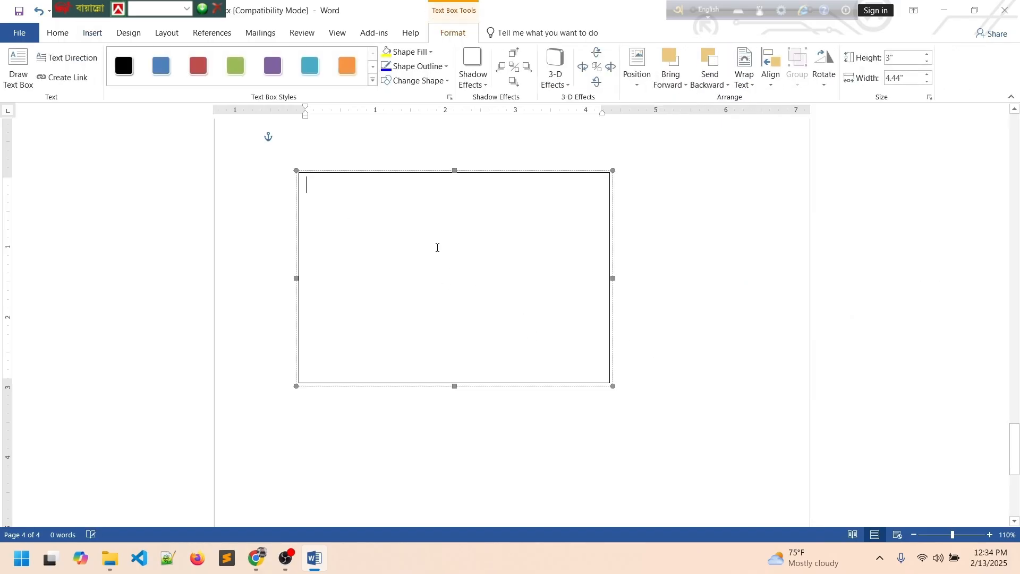
Set the box font to Calibri, type 'This is my text box', and shrink it to half height.
text(সু)
click(58, 33)
click(155, 58)
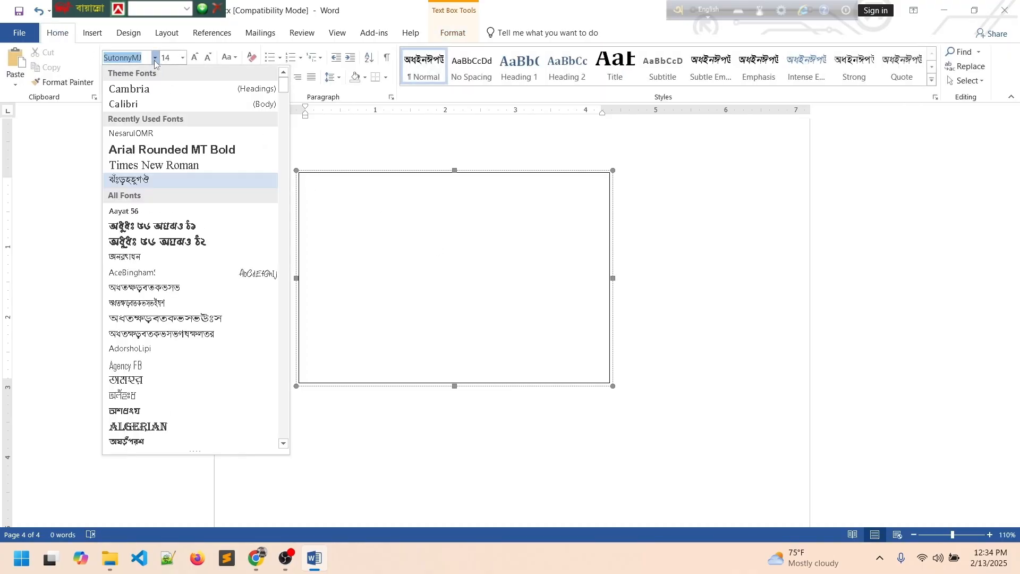
click(156, 101)
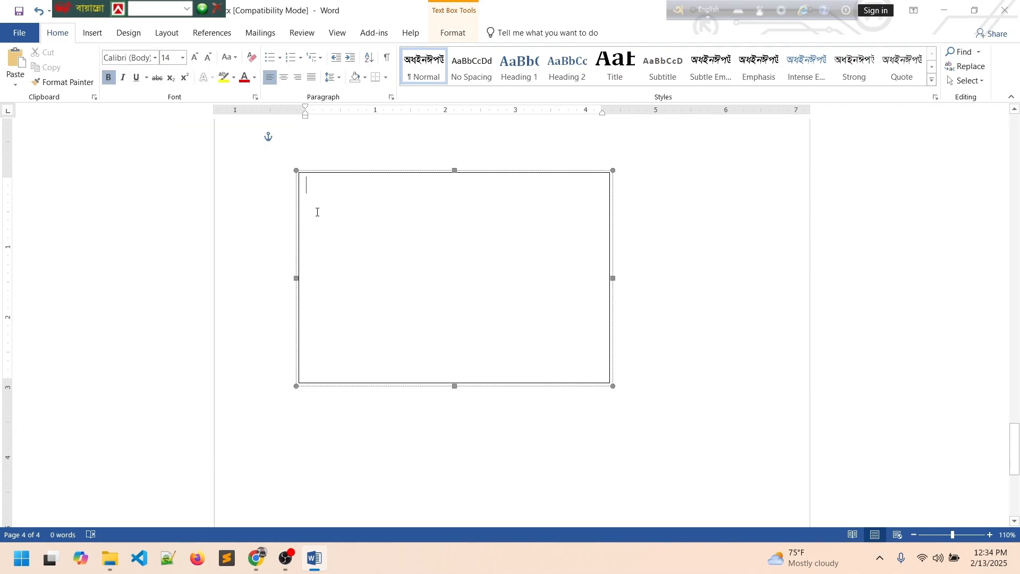
text(This is my tex)
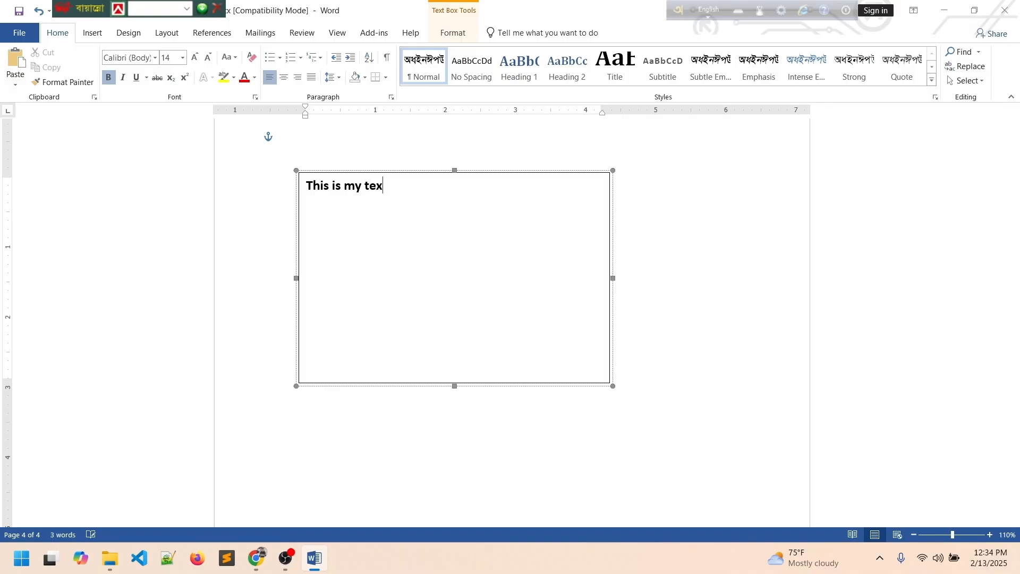
text(t box)
key(Return)
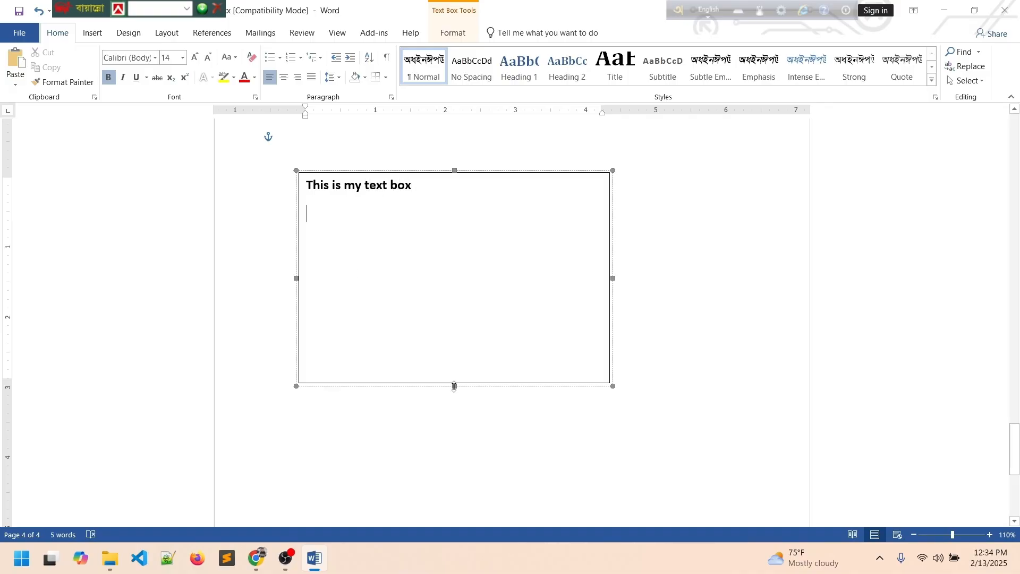
drag(454, 386, 454, 276)
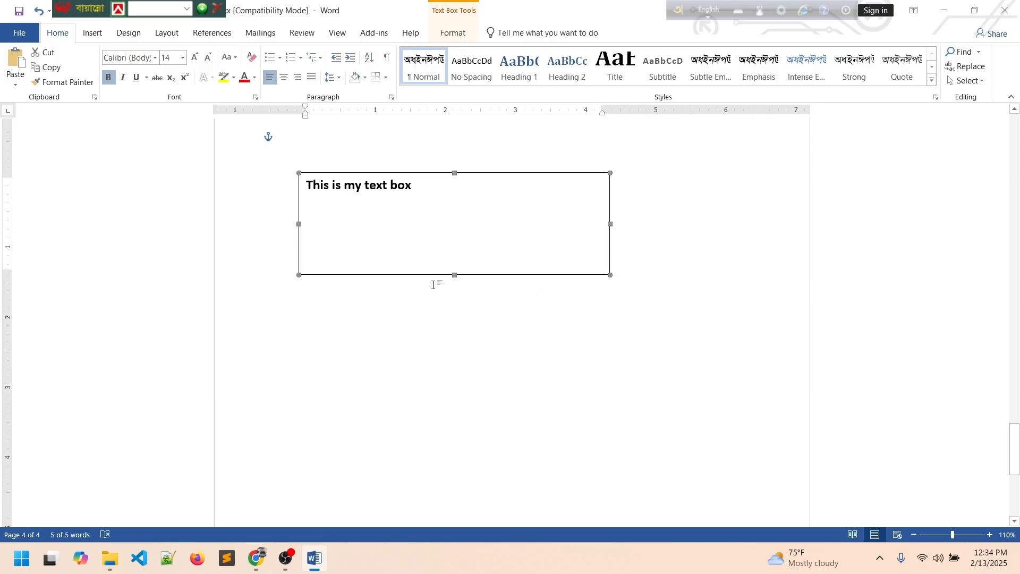
click(416, 237)
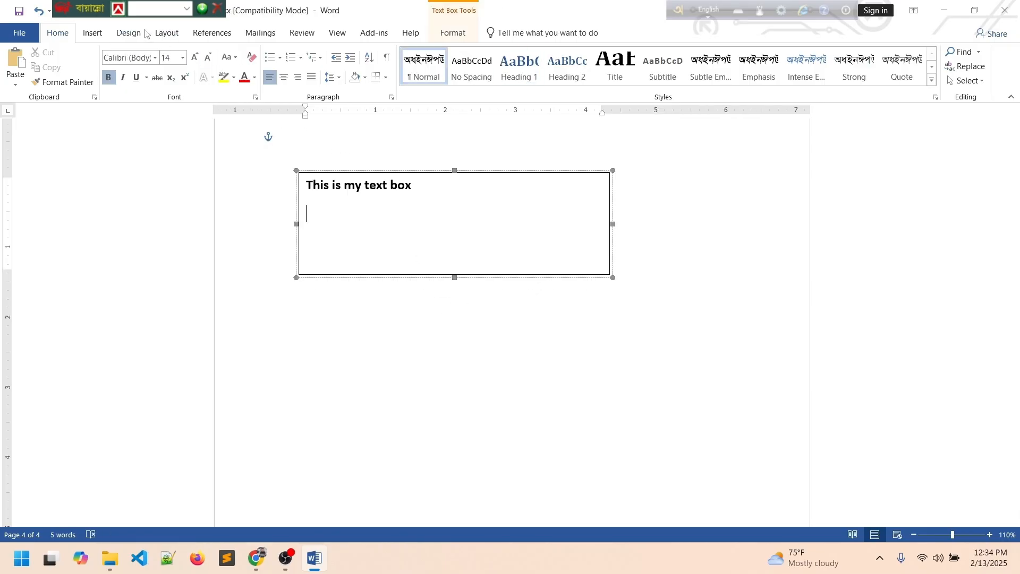
Try the green shape style on the text box, then the black style.
click(451, 33)
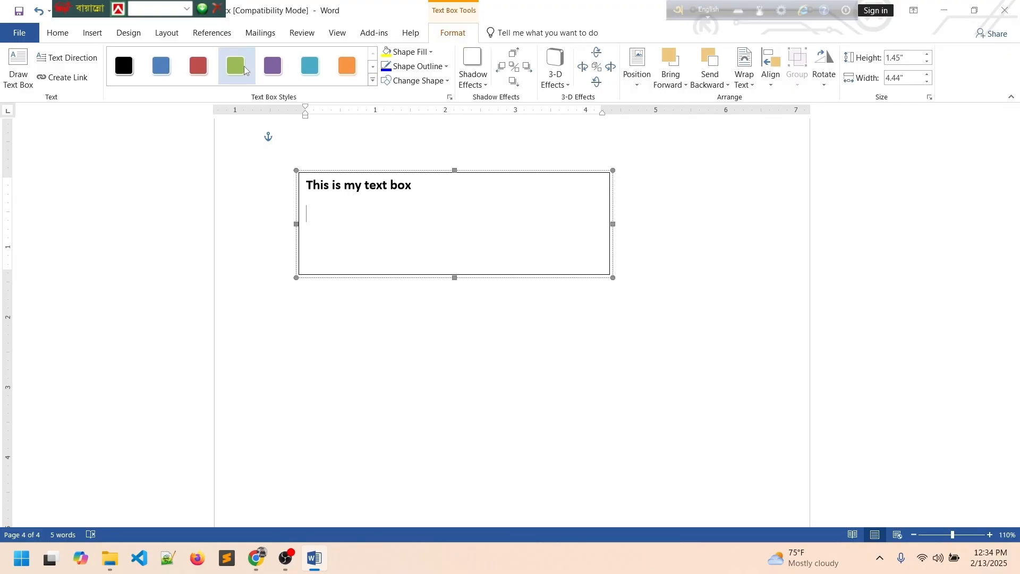
click(244, 70)
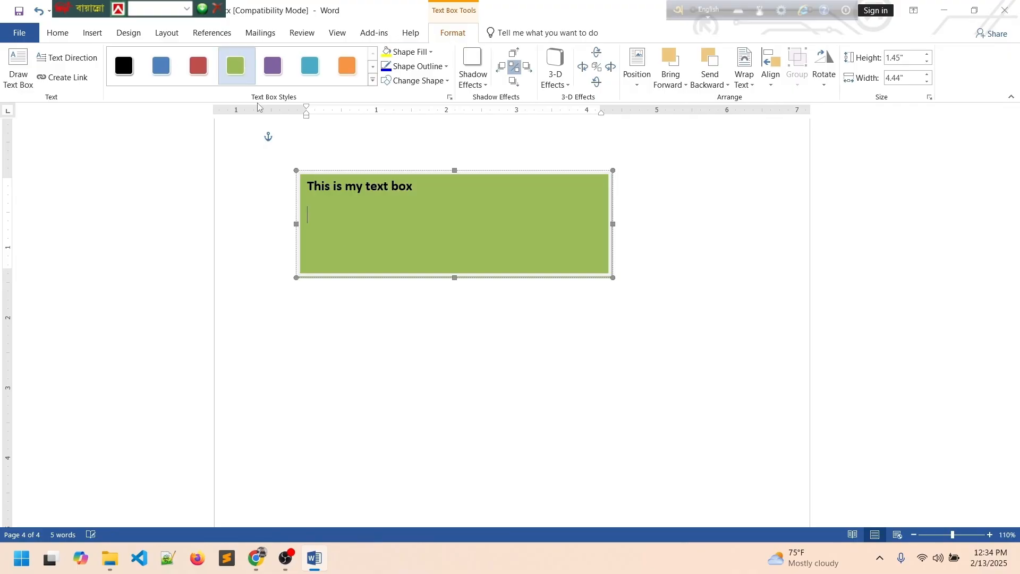
click(133, 68)
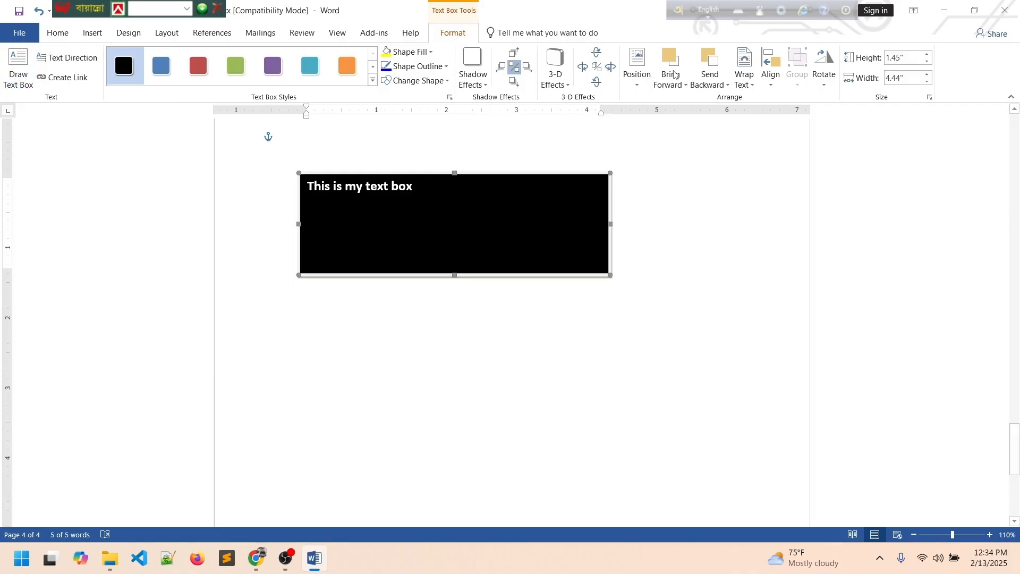
Fill the text box with dark blue, leaving its outline unchanged.
click(431, 51)
click(419, 78)
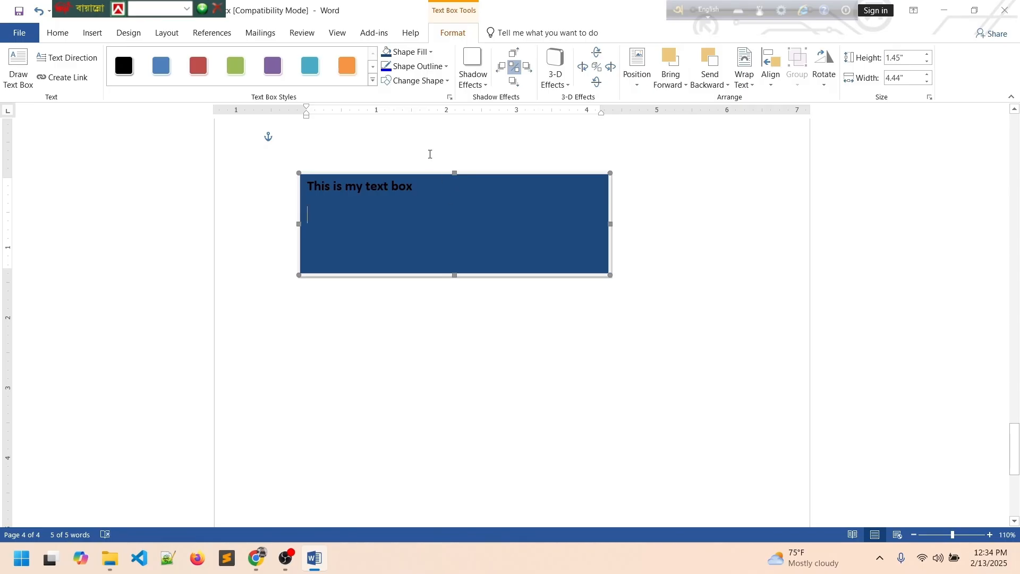
click(419, 66)
mouse_move(415, 212)
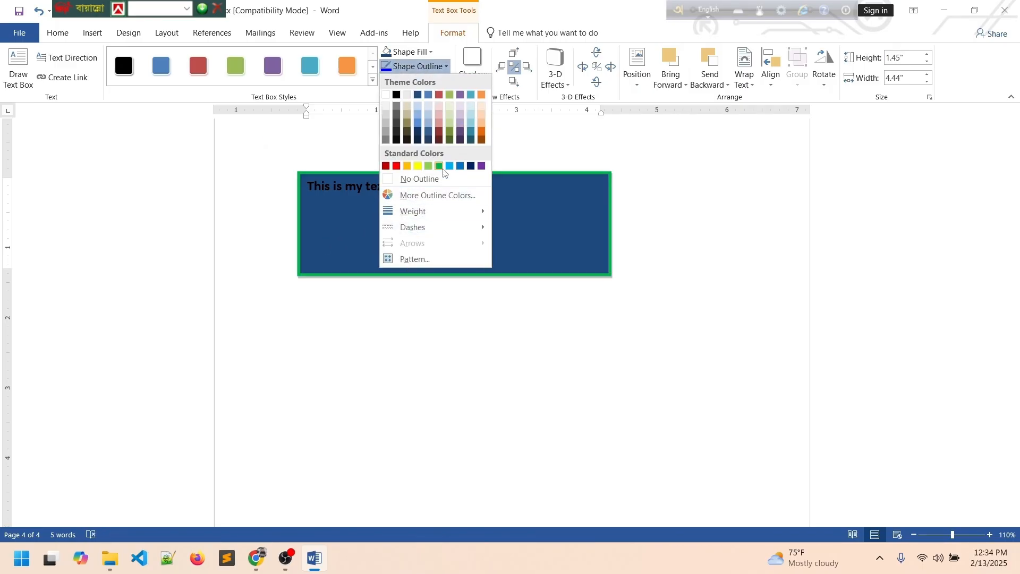
click(450, 328)
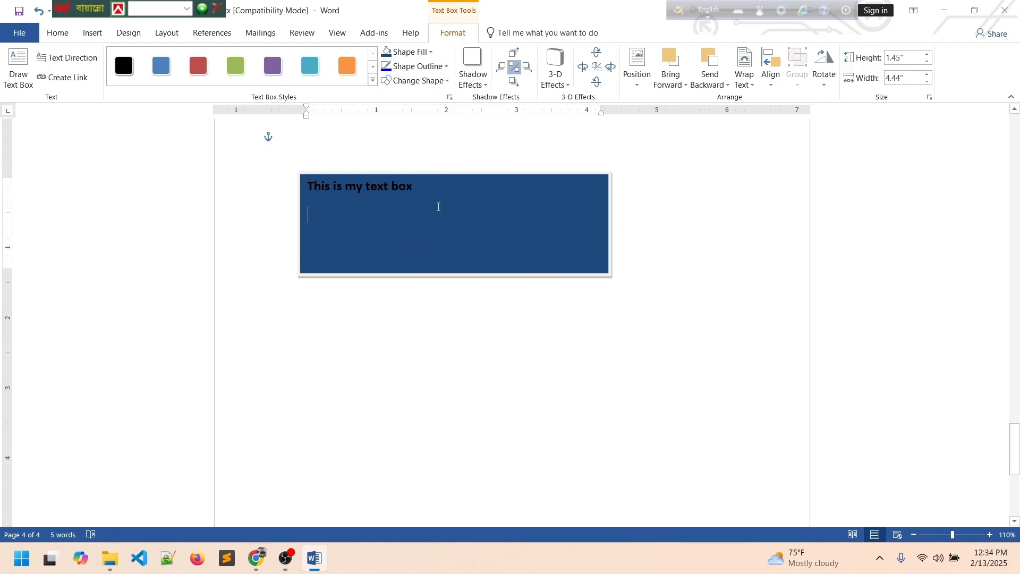
click(102, 33)
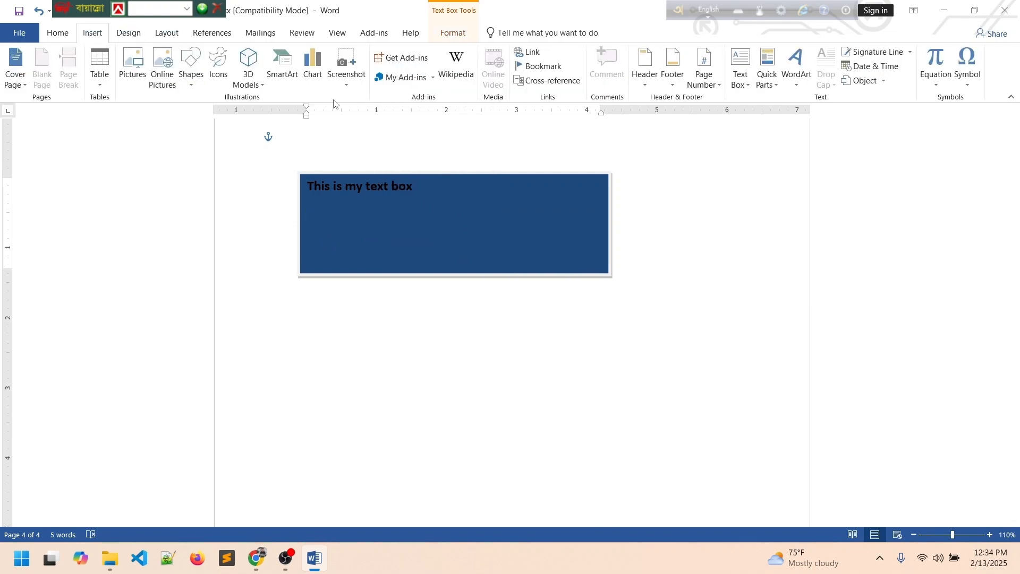
Delete the text box's text, then delete the empty blue text box itself.
click(777, 86)
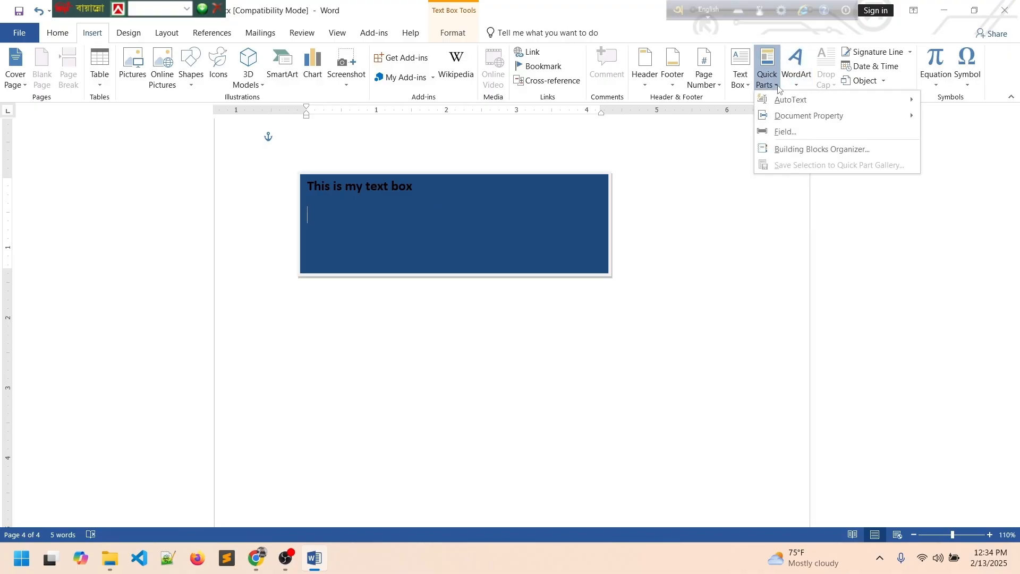
click(704, 233)
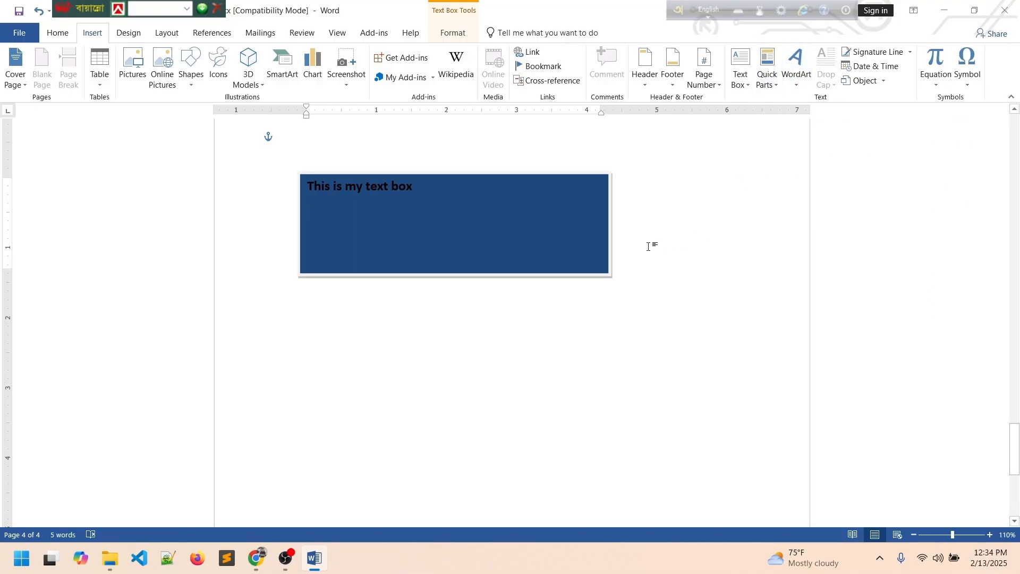
key(ctrl+a)
key(Delete)
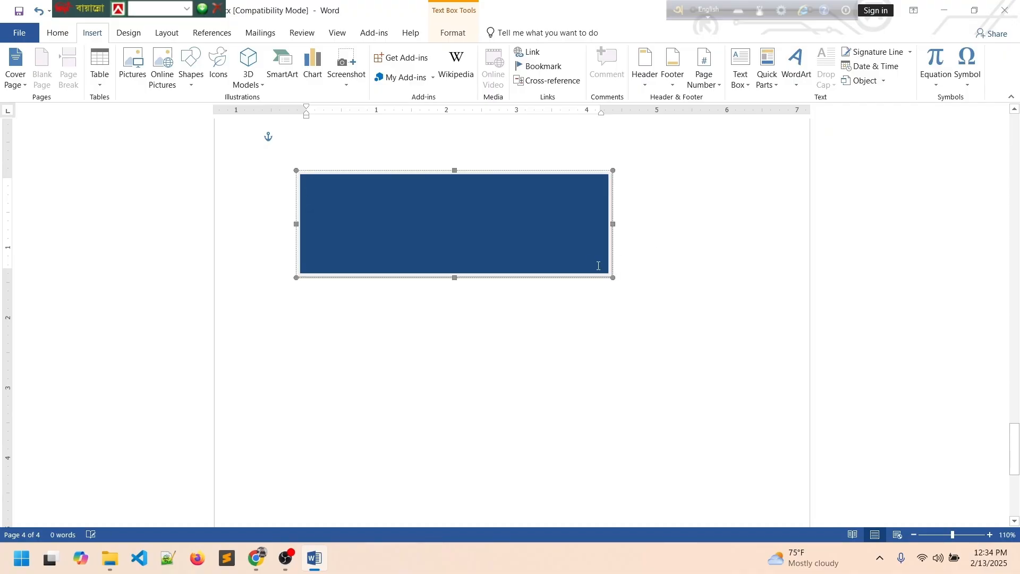
key(Escape)
key(Delete)
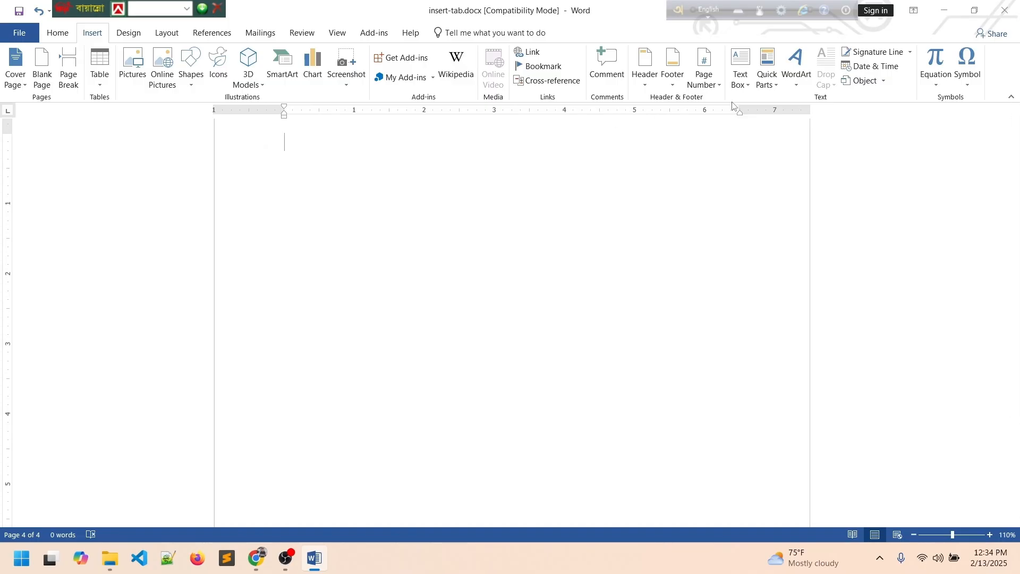
Browse Quick Parts without inserting anything, then bring up the WordArt styles.
click(779, 87)
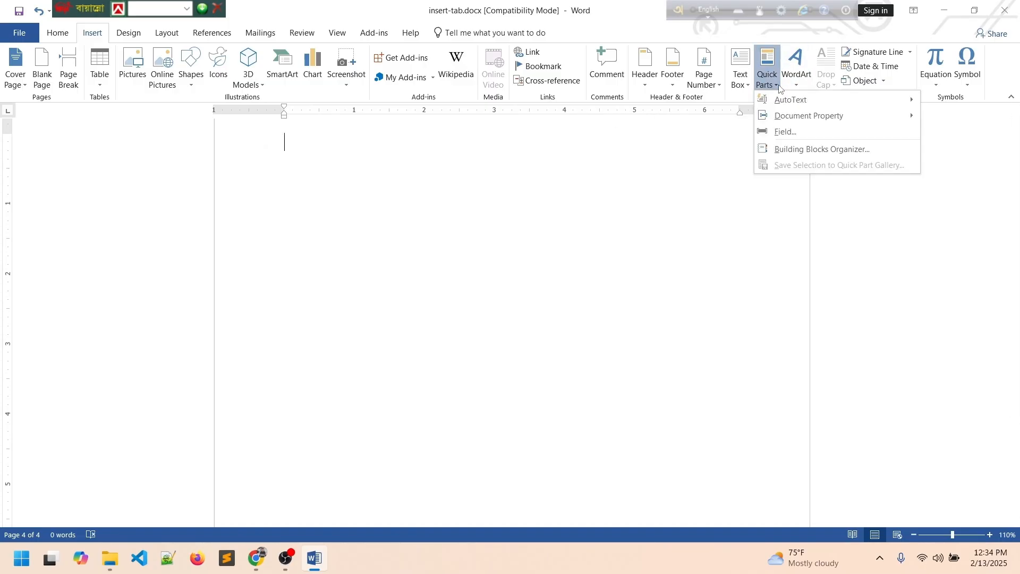
mouse_move(780, 113)
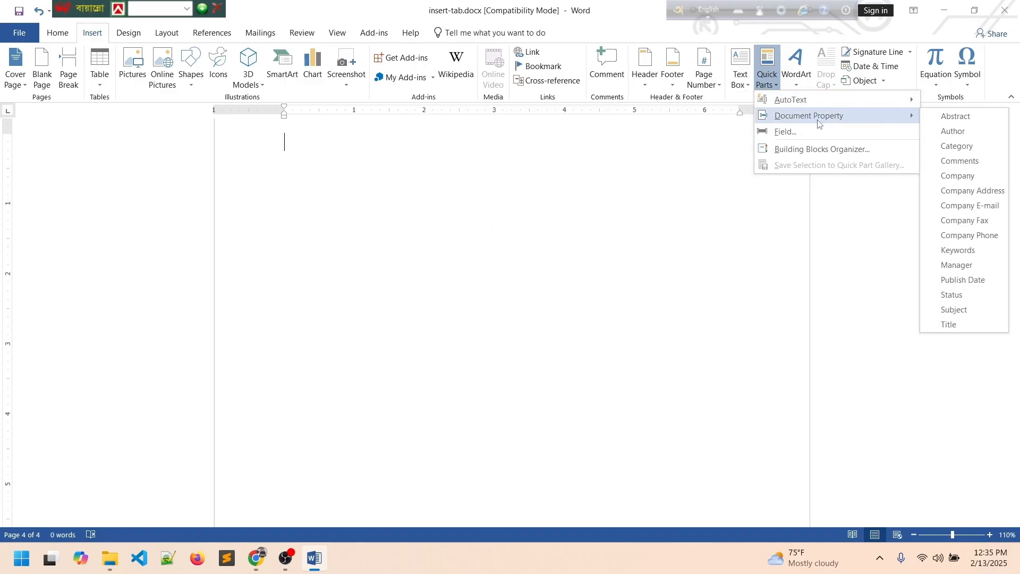
key(Escape)
key(Escape)
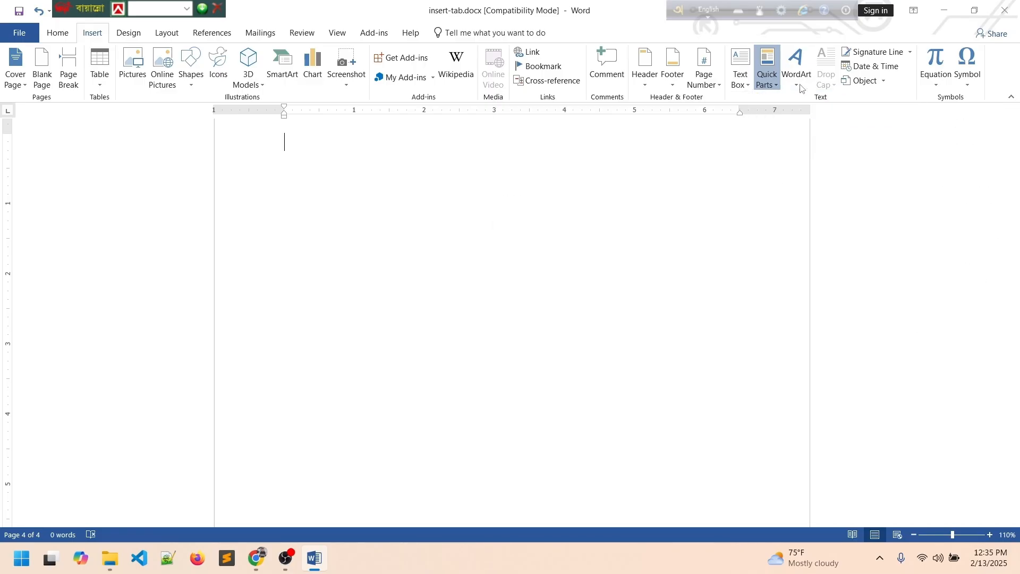
click(801, 89)
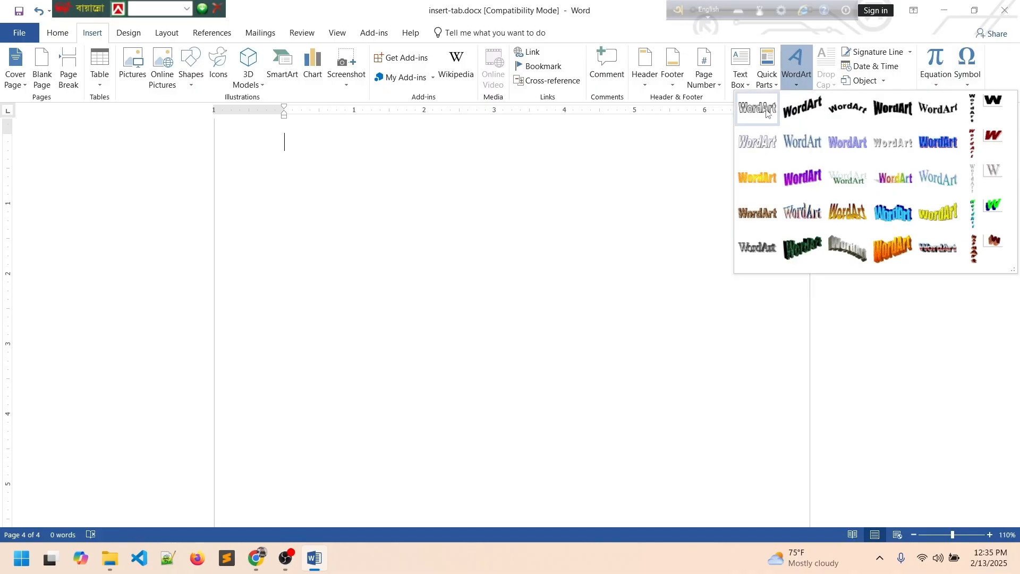
Create first-style WordArt reading 'my name is' followed by the writer's name.
click(804, 178)
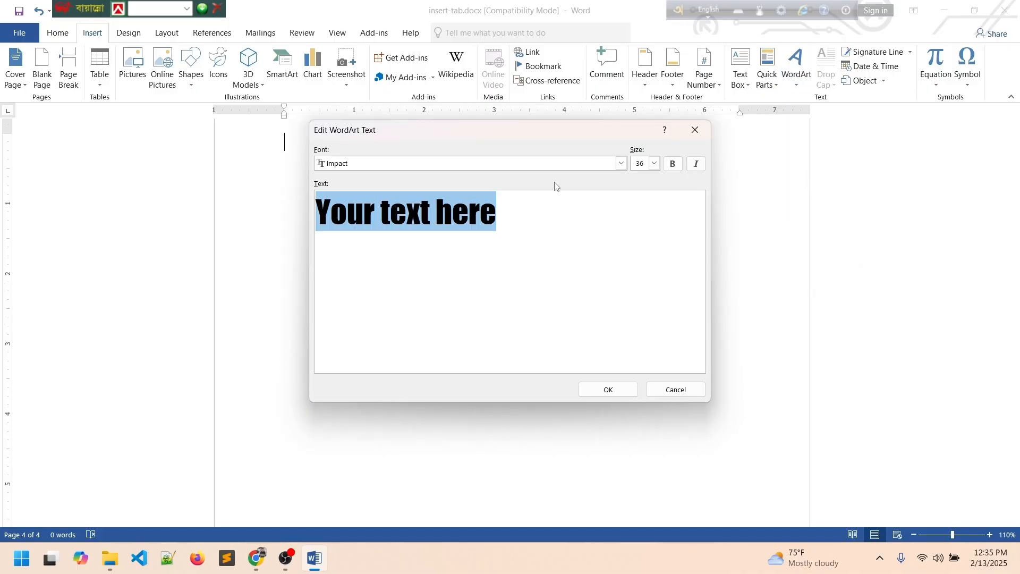
text(my)
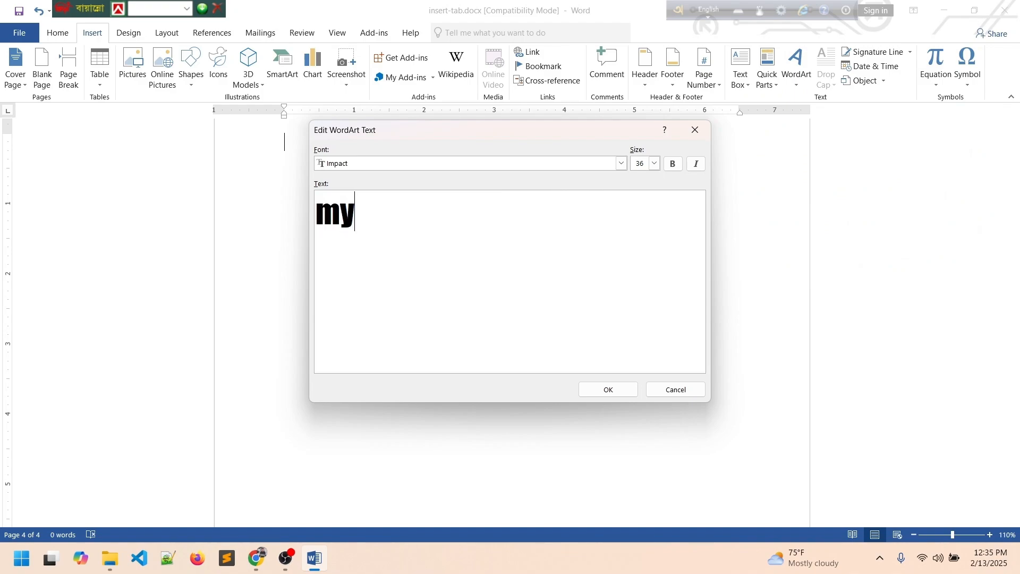
text( name is razib)
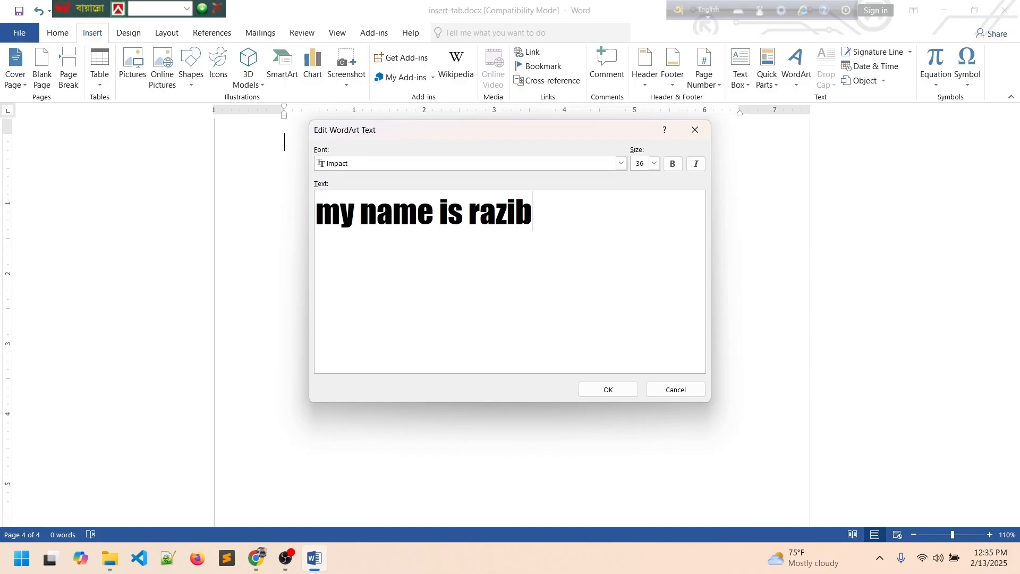
click(610, 389)
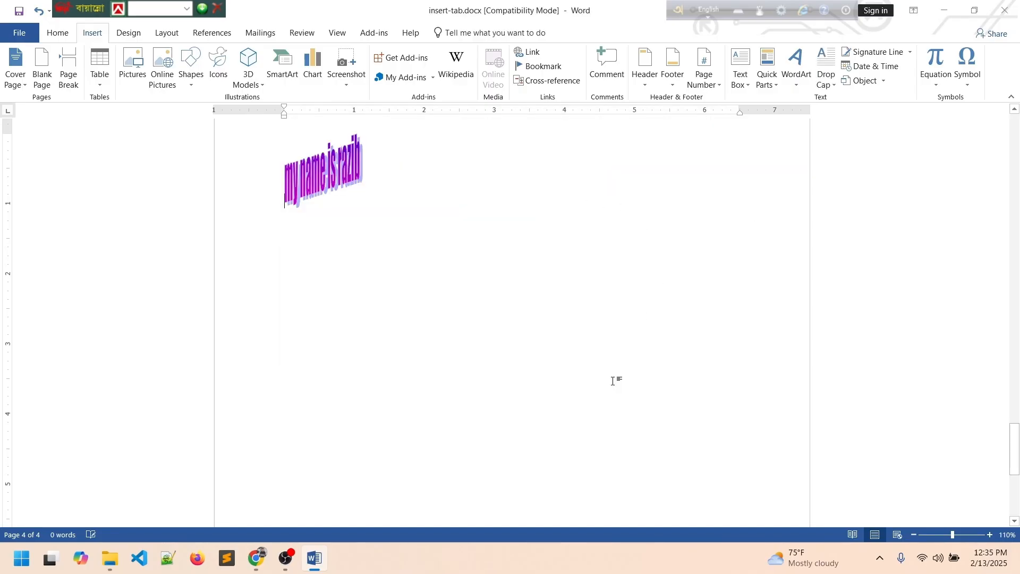
Try to move the WordArt down and right on the page, then select it for formatting.
drag(342, 168, 490, 287)
click(332, 175)
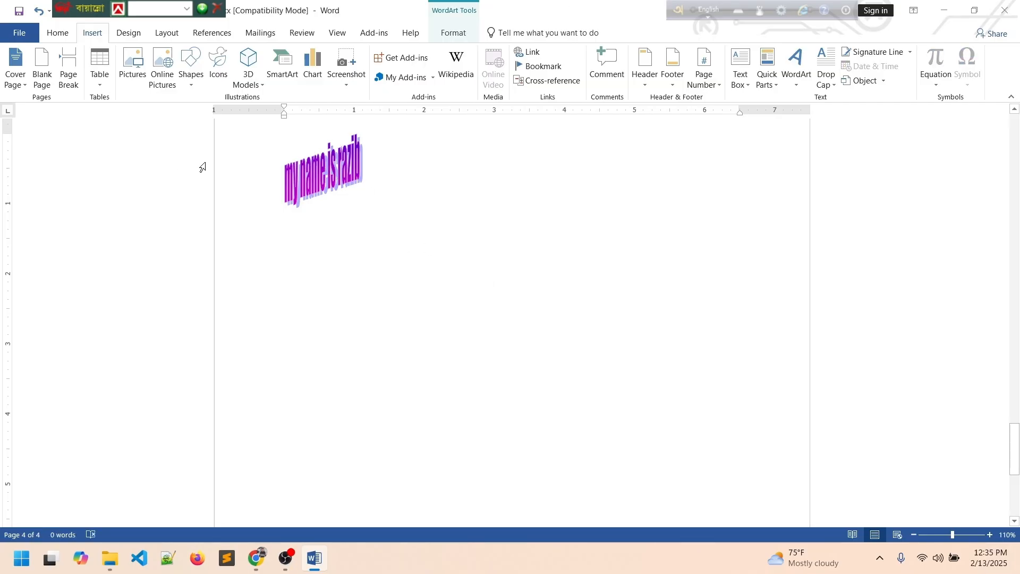
drag(317, 173, 394, 265)
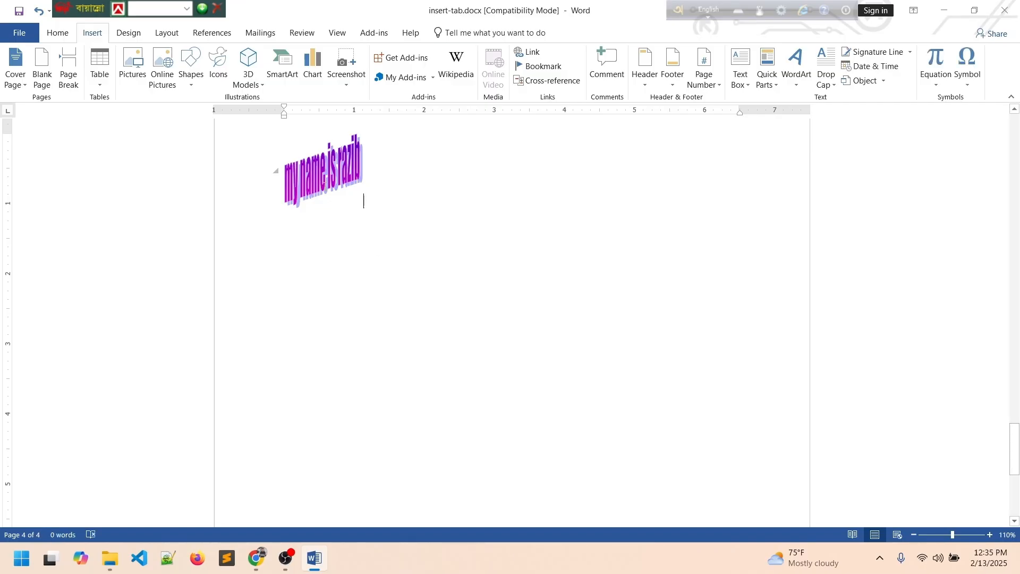
double_click(318, 174)
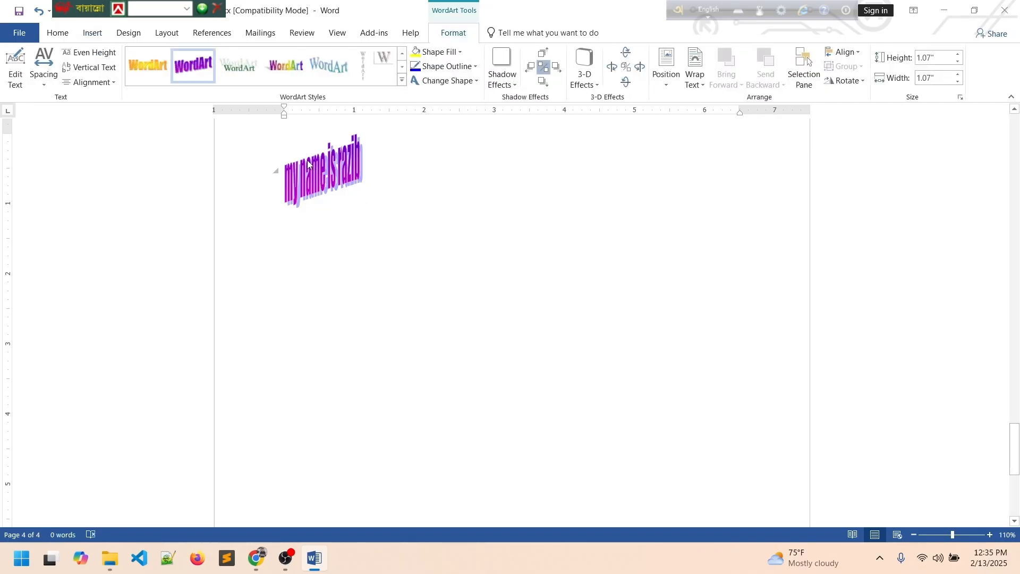
triple_click(306, 164)
drag(305, 164, 352, 232)
click(318, 173)
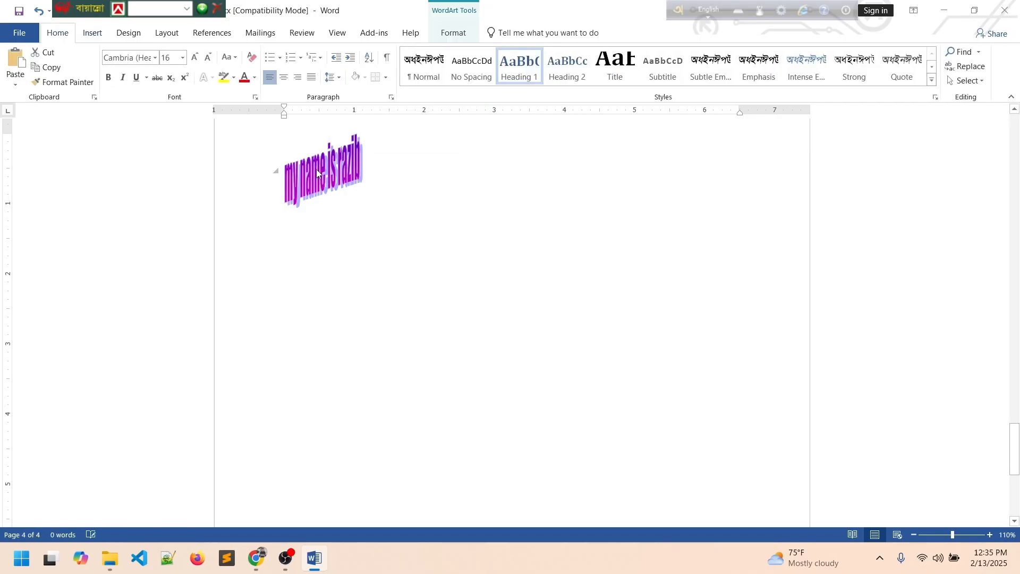
triple_click(317, 170)
drag(316, 170, 353, 226)
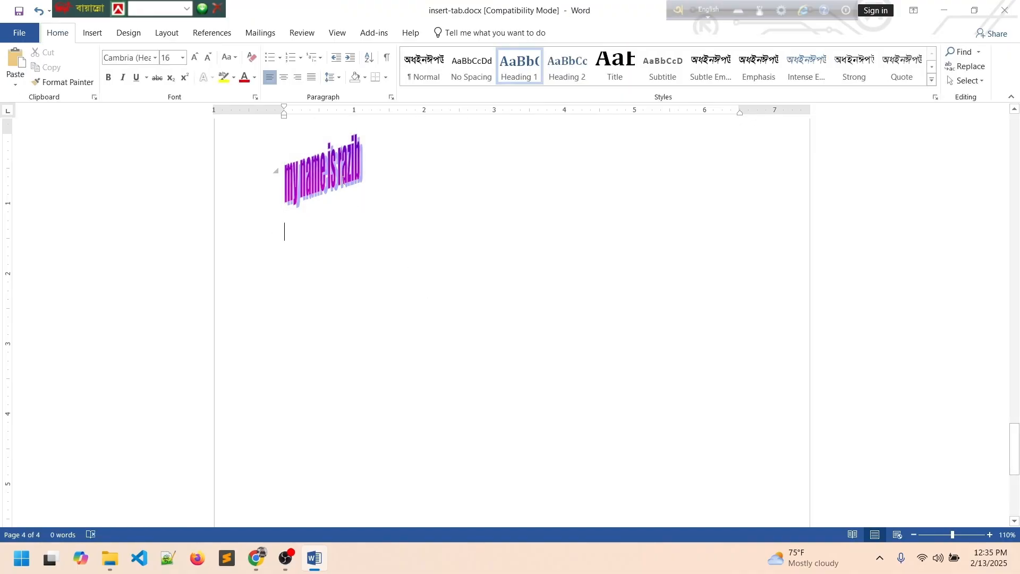
double_click(343, 178)
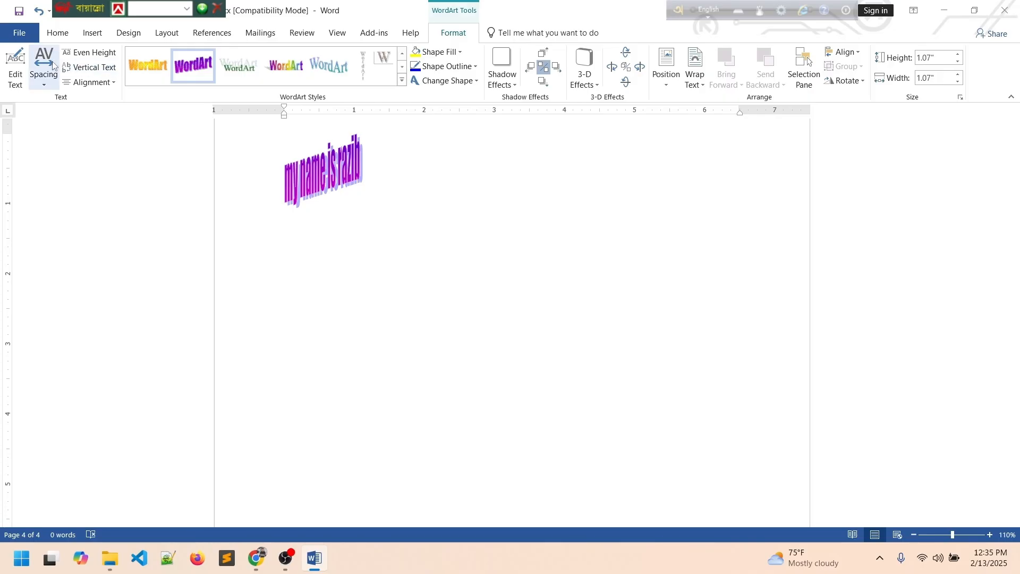
Make the WordArt text bold, italic, size 36, in the Hind Siliguri font.
click(45, 85)
click(22, 67)
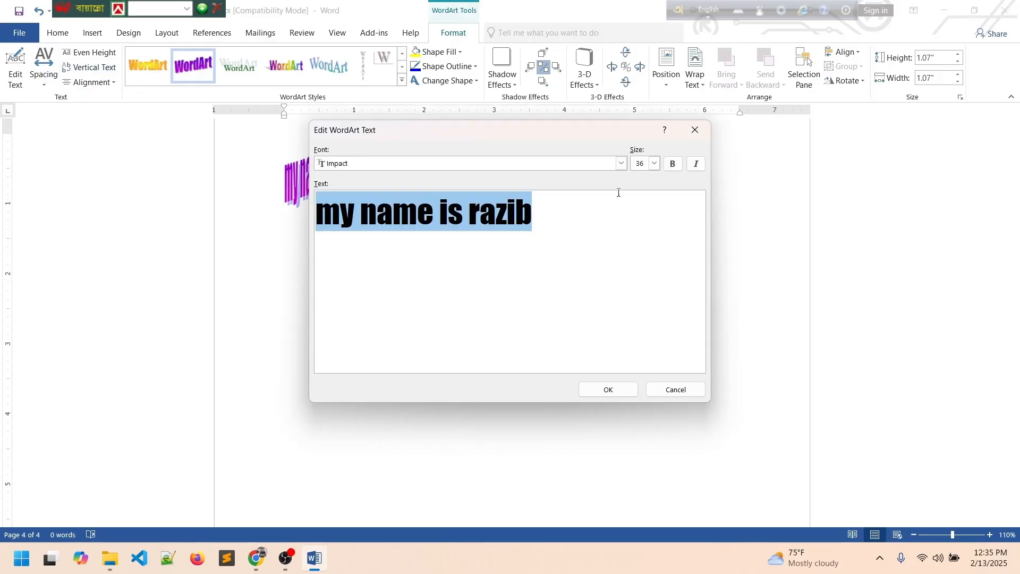
click(655, 164)
click(656, 197)
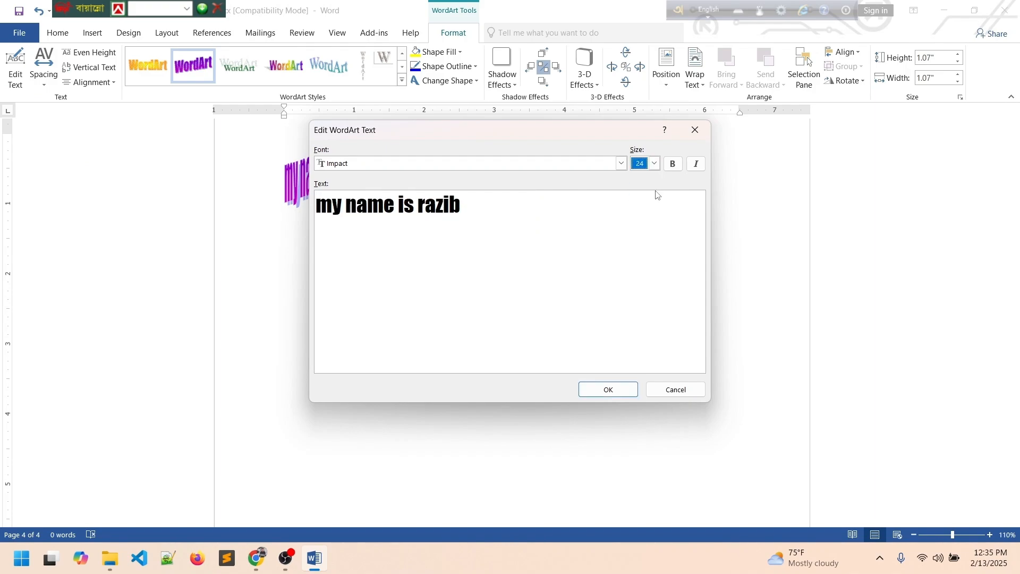
click(655, 163)
click(672, 163)
click(656, 164)
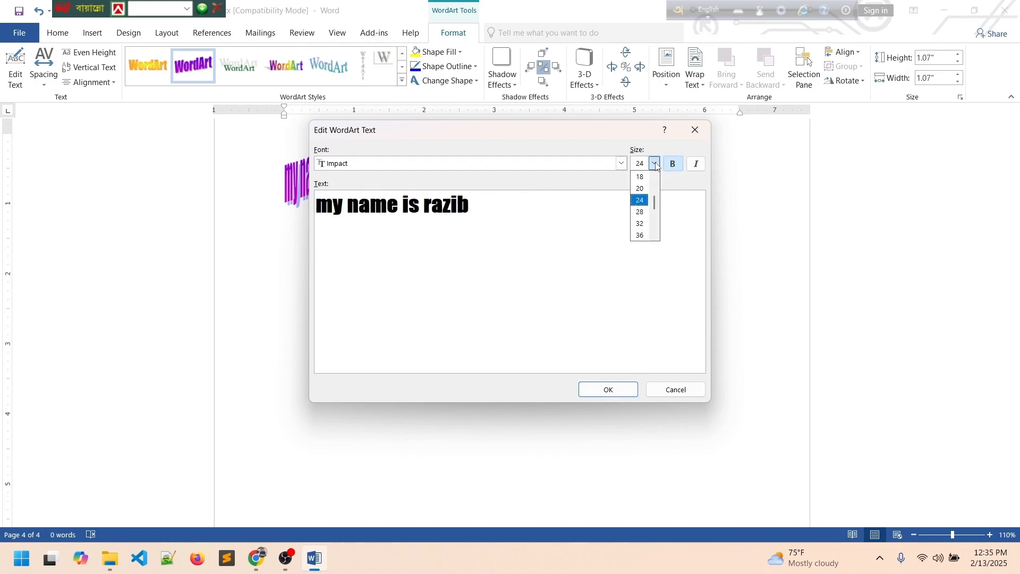
click(640, 235)
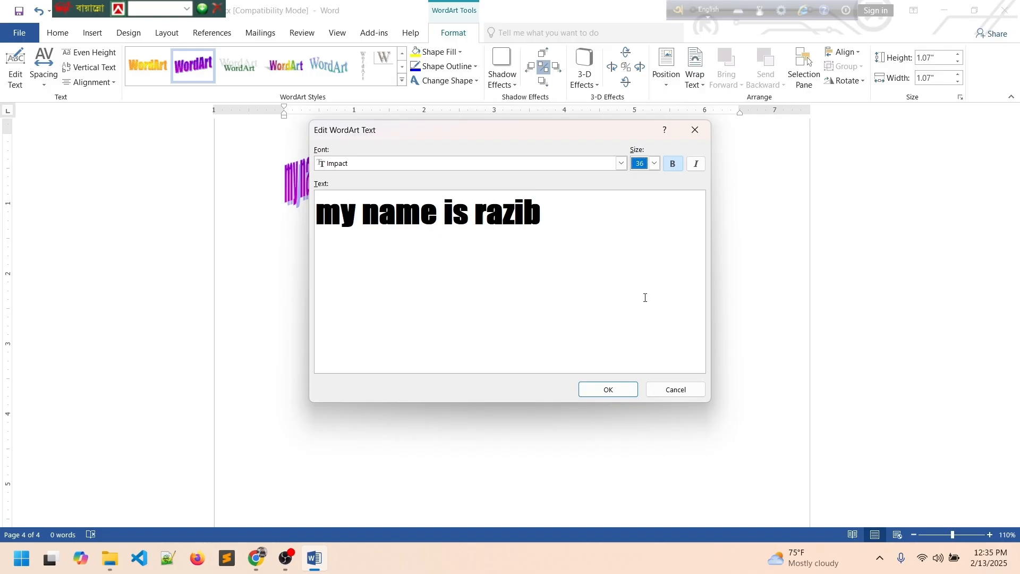
click(694, 165)
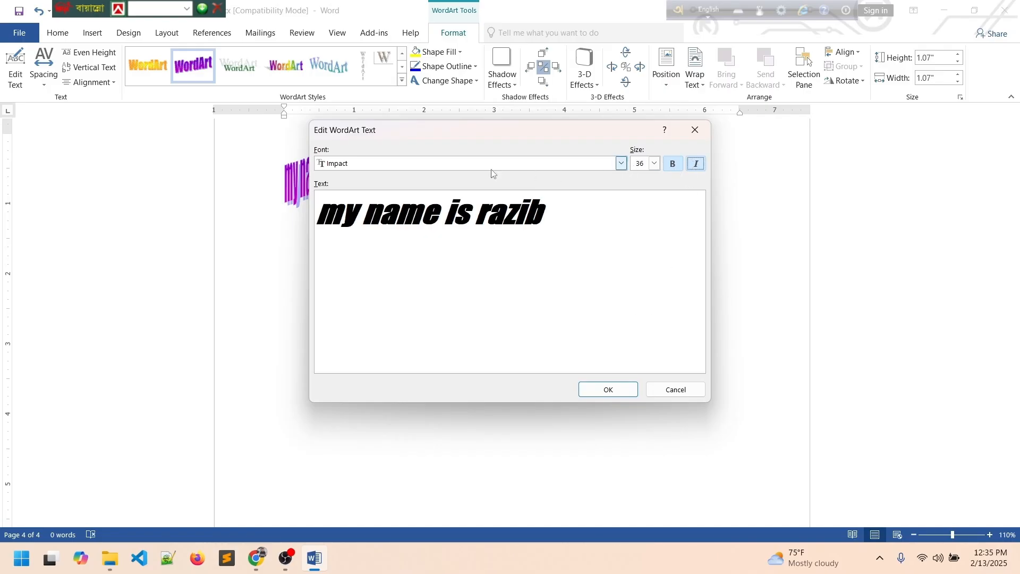
click(385, 165)
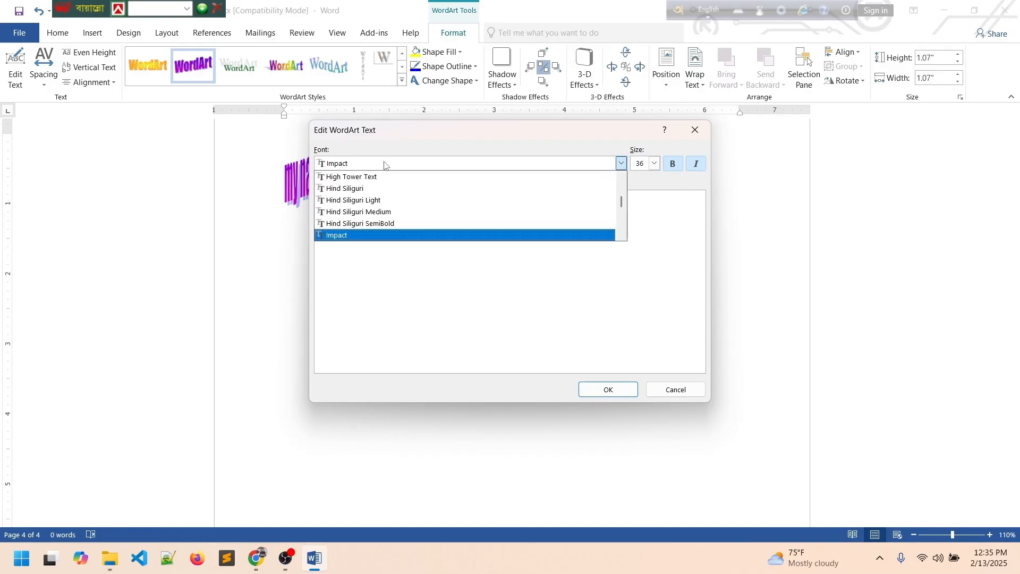
click(360, 188)
click(608, 389)
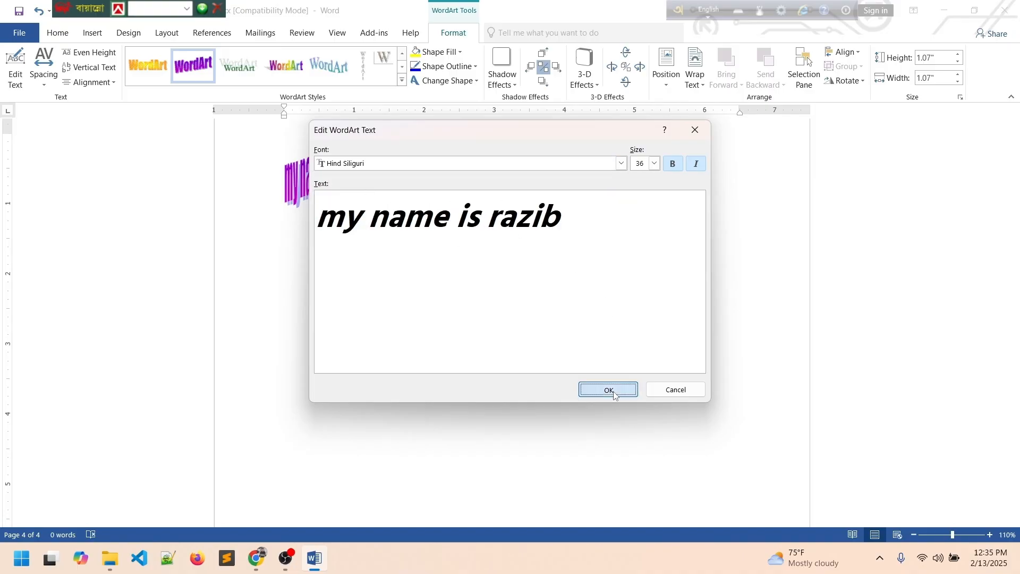
Move the WordArt slightly lower on the page.
click(569, 328)
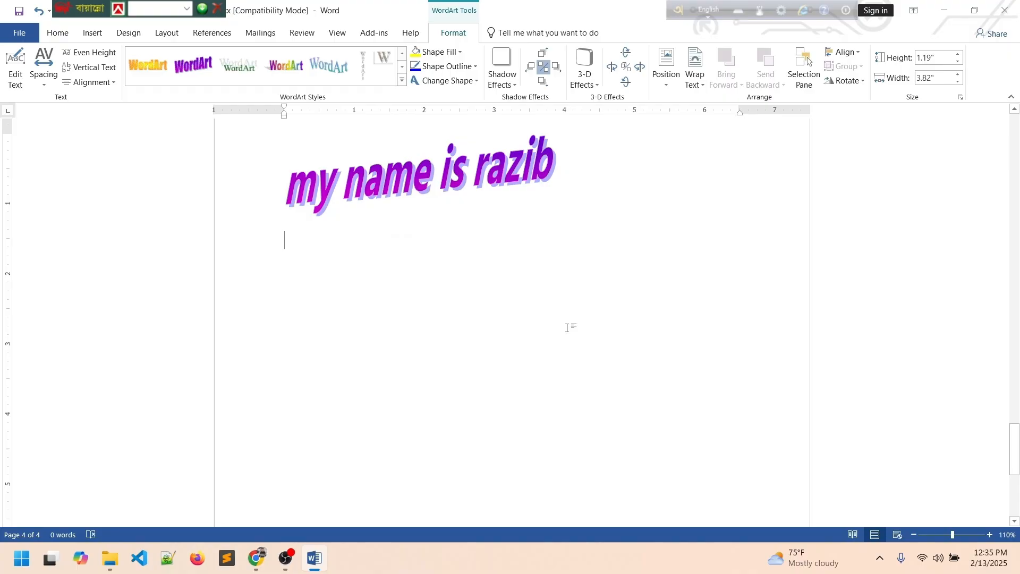
click(469, 175)
drag(465, 169, 437, 213)
click(492, 268)
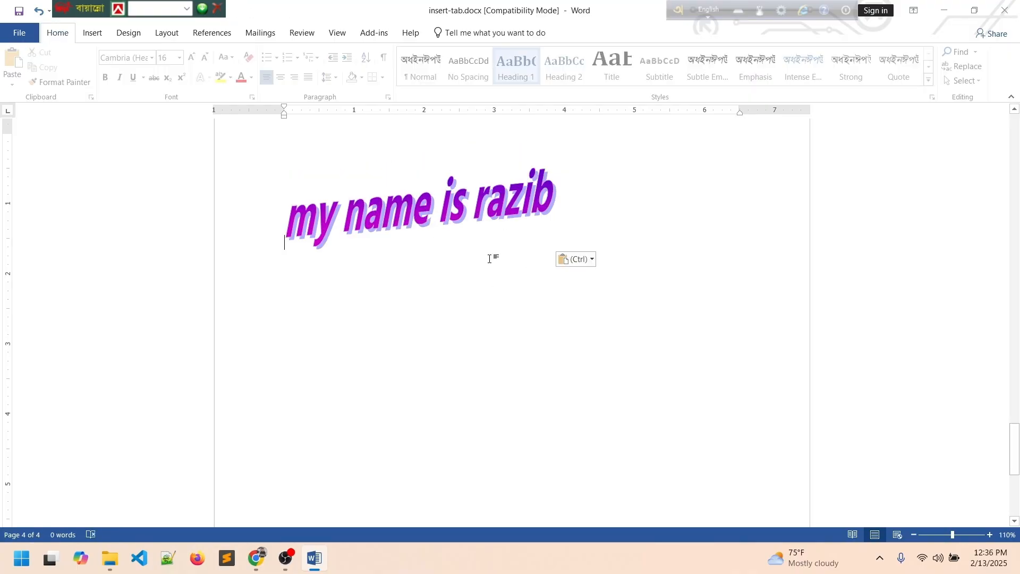
click(485, 215)
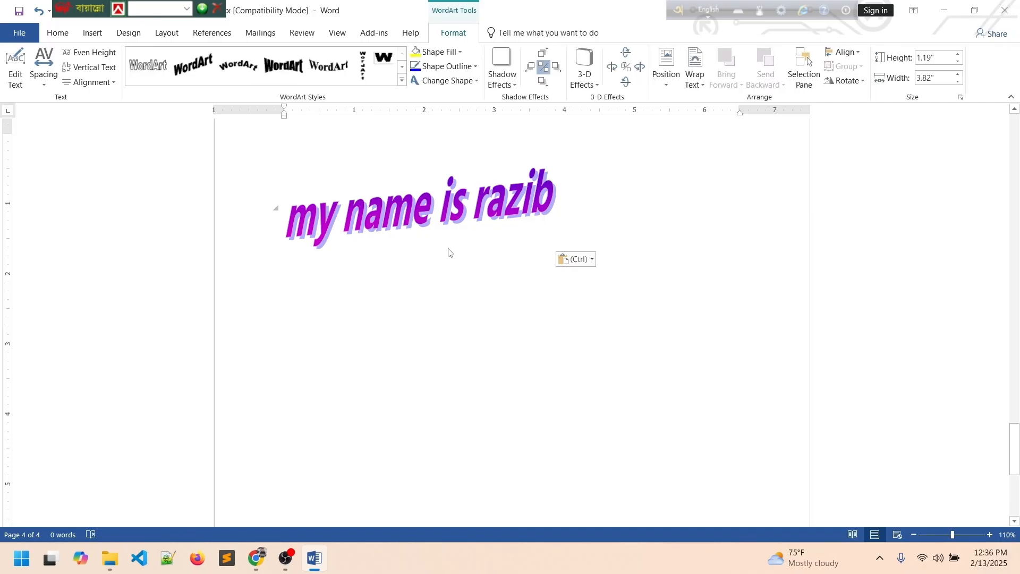
click(553, 323)
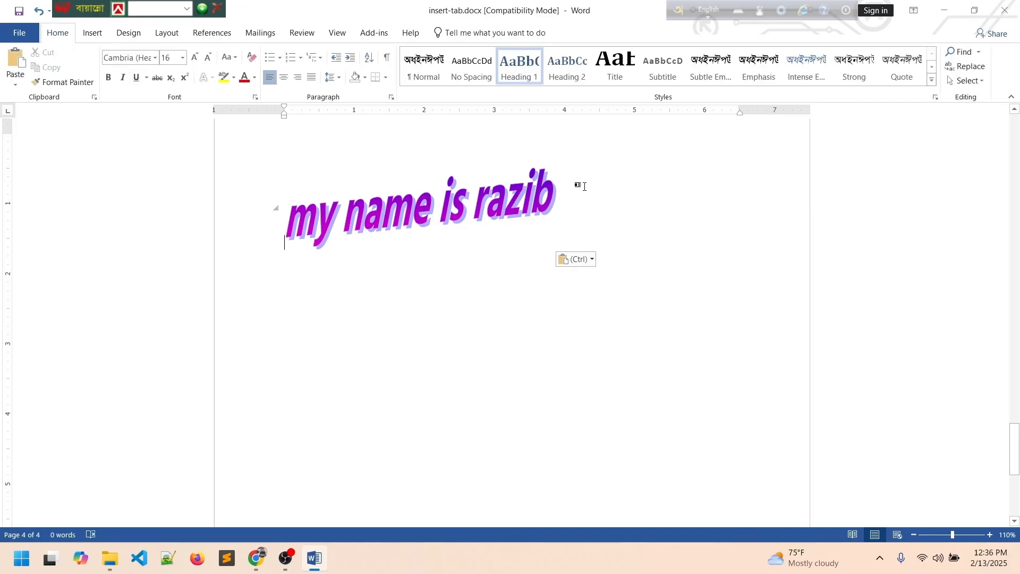
Browse the WordArt and Drop Cap galleries without choosing anything.
click(93, 32)
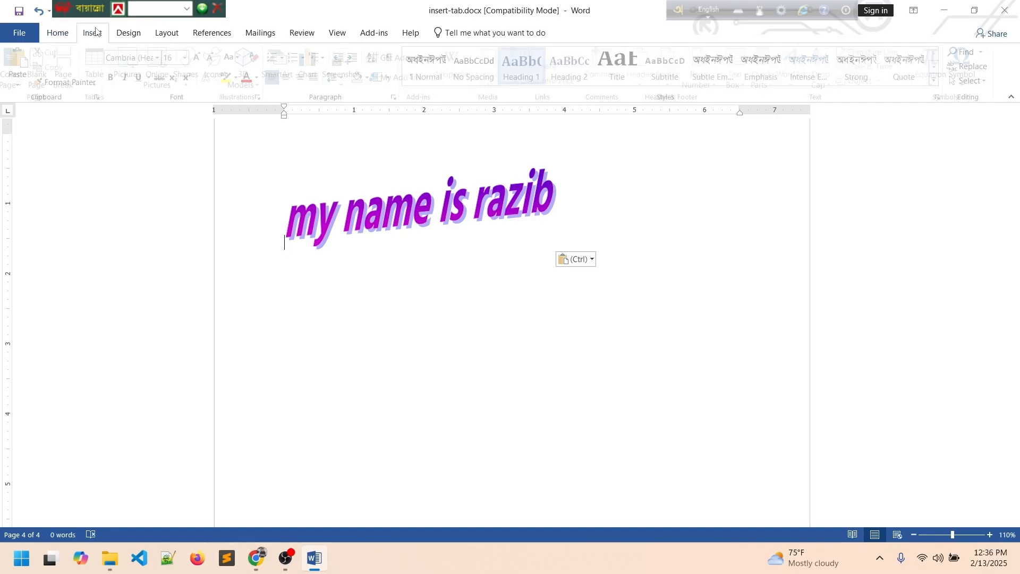
click(796, 68)
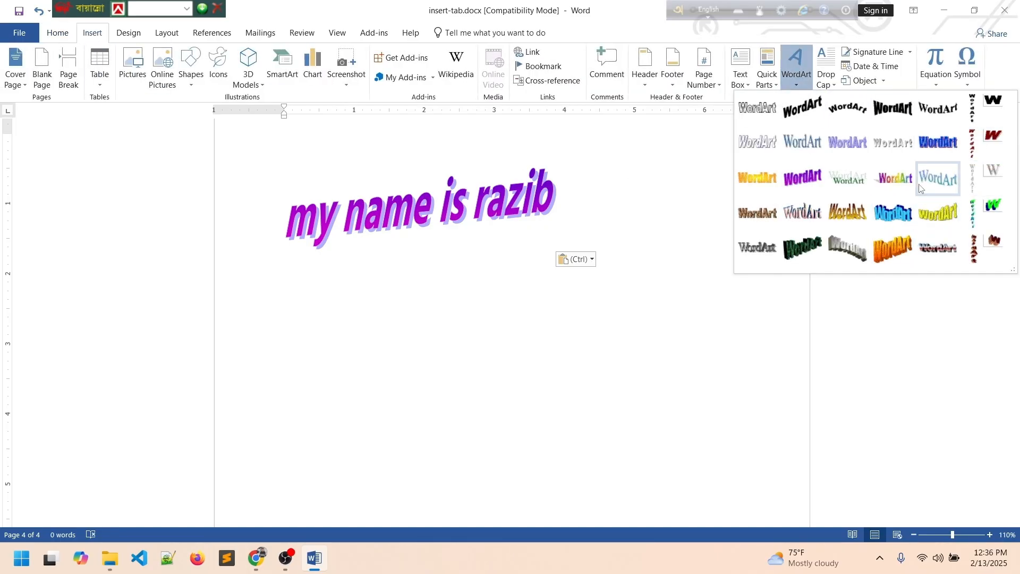
click(562, 232)
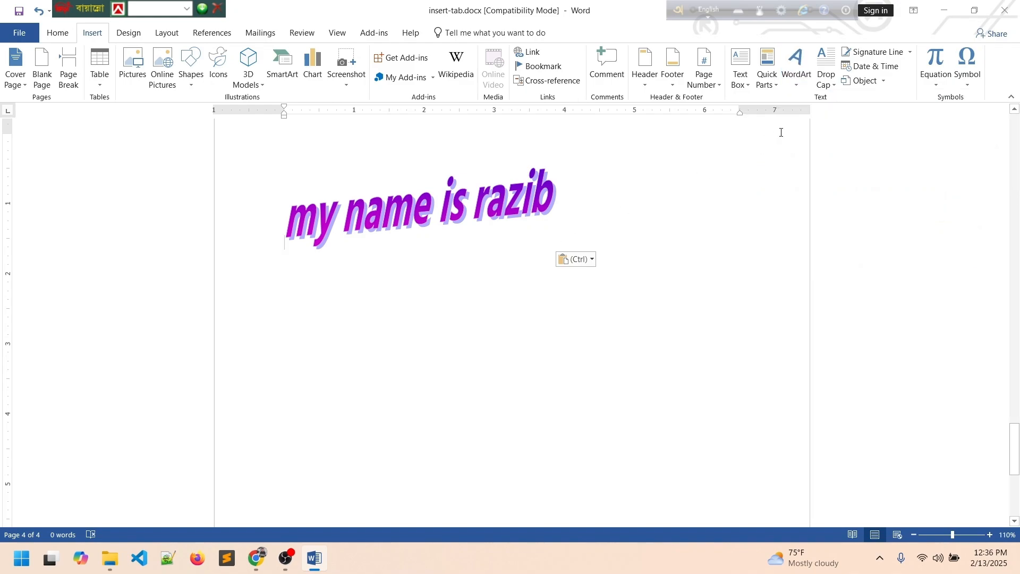
click(834, 87)
click(576, 289)
Delete the WordArt and place the insertion point at the top of the page.
click(444, 214)
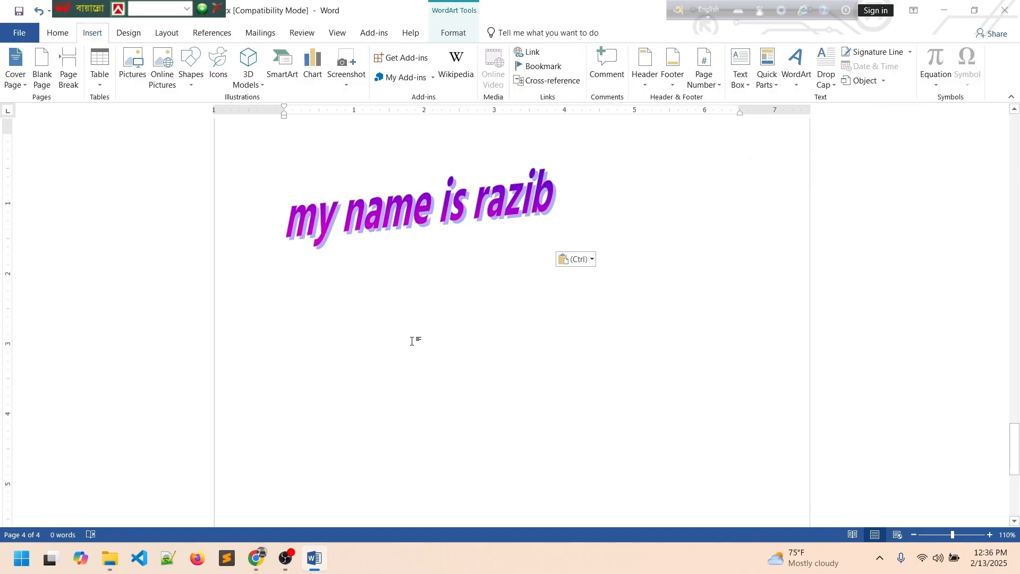
key(Delete)
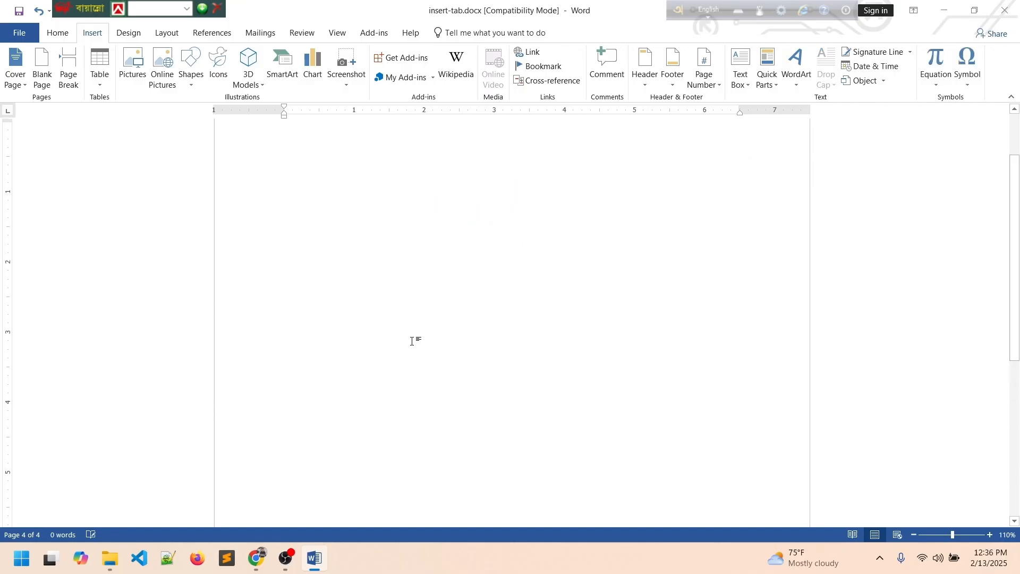
click(286, 138)
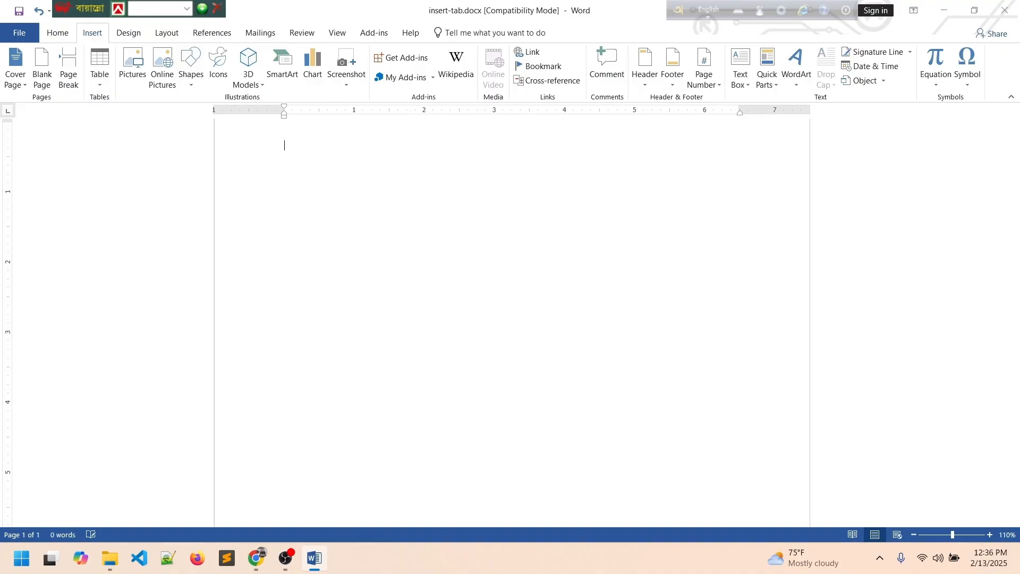
click(55, 33)
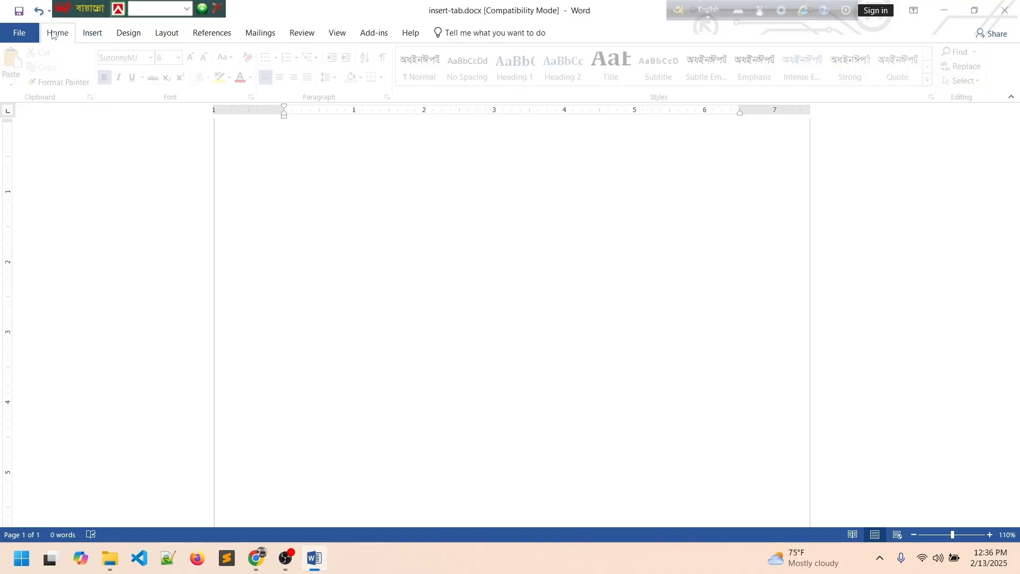
Generate sample paragraphs on the empty page with the rand formula.
click(330, 283)
scroll(287, 210, up, 2)
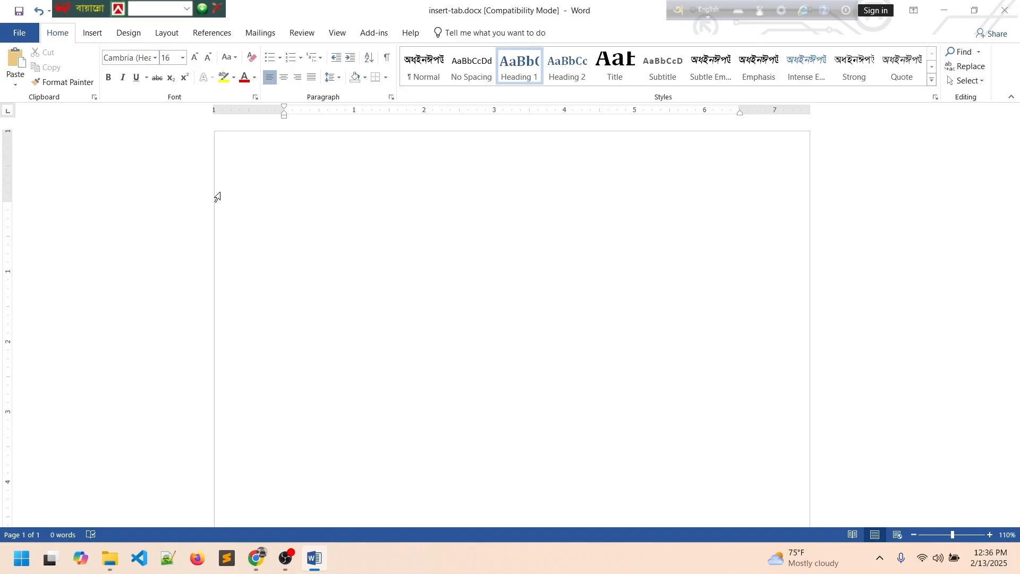
text(r)
text(rand)
key(Return)
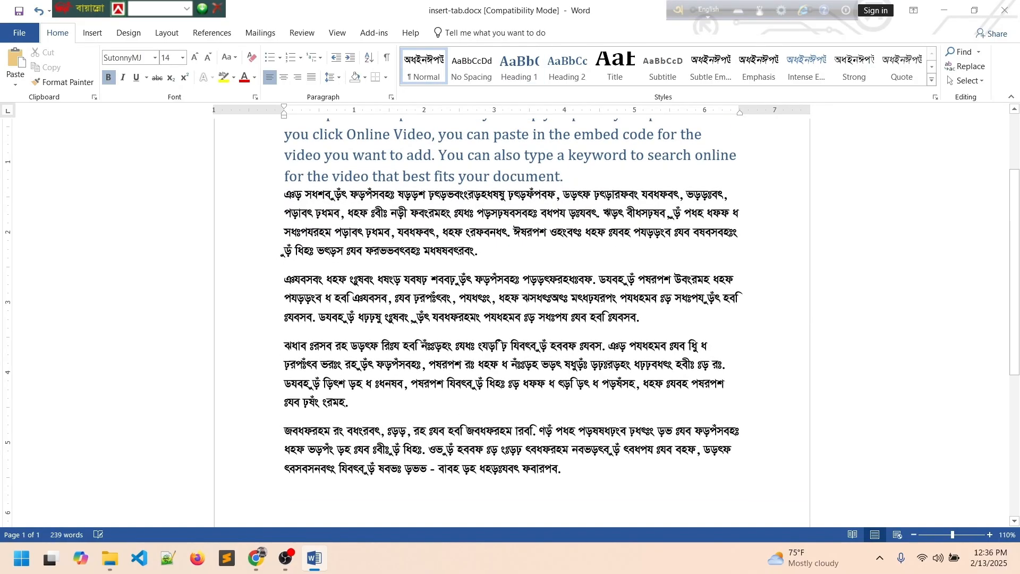
Set all the text to Calibri and add an empty line after the opening paragraph.
scroll(510, 319, up, 2)
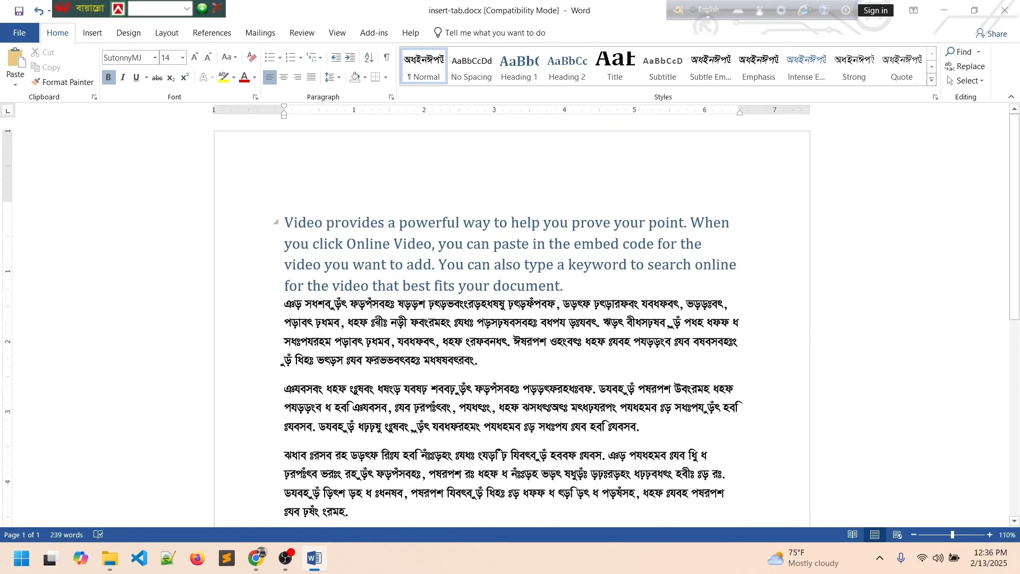
key(ctrl+a)
click(154, 58)
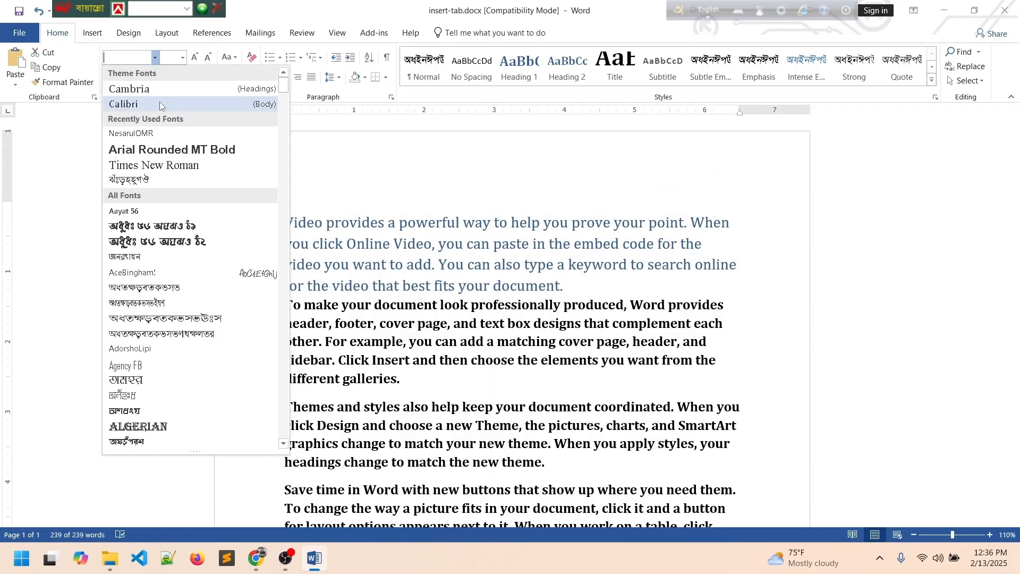
click(159, 104)
click(466, 269)
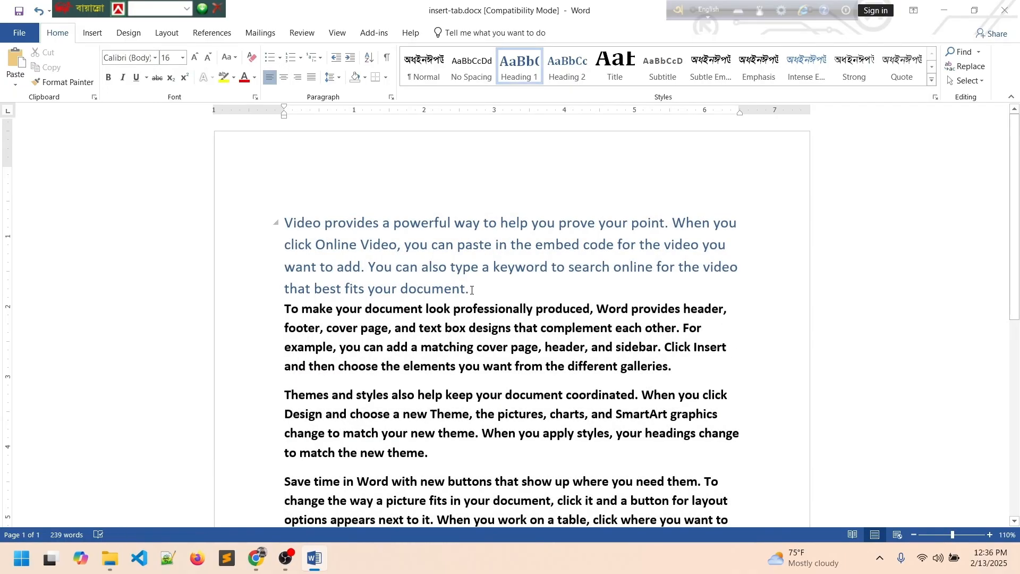
scroll(472, 290, down, 4)
scroll(479, 294, up, 3)
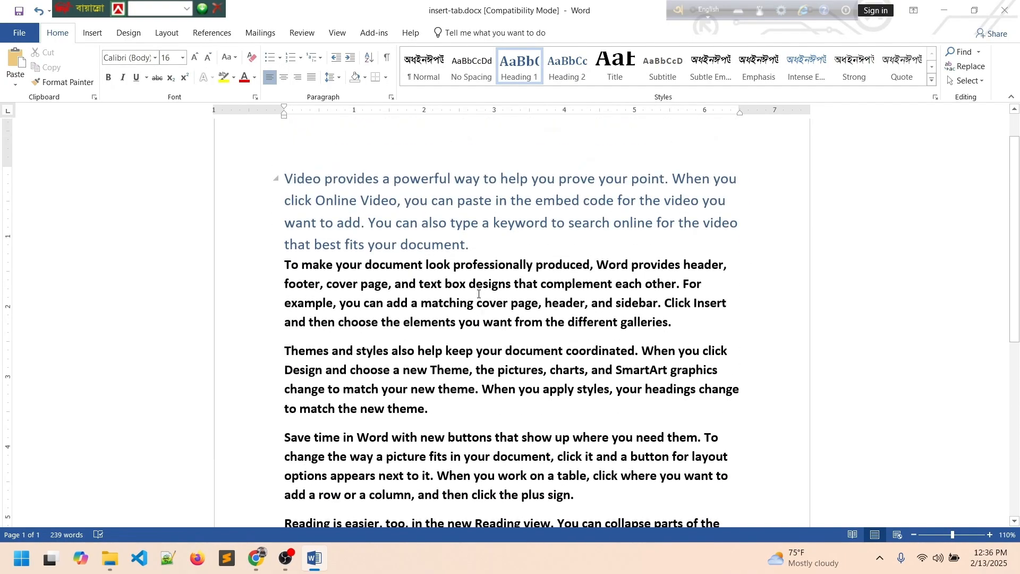
key(Return)
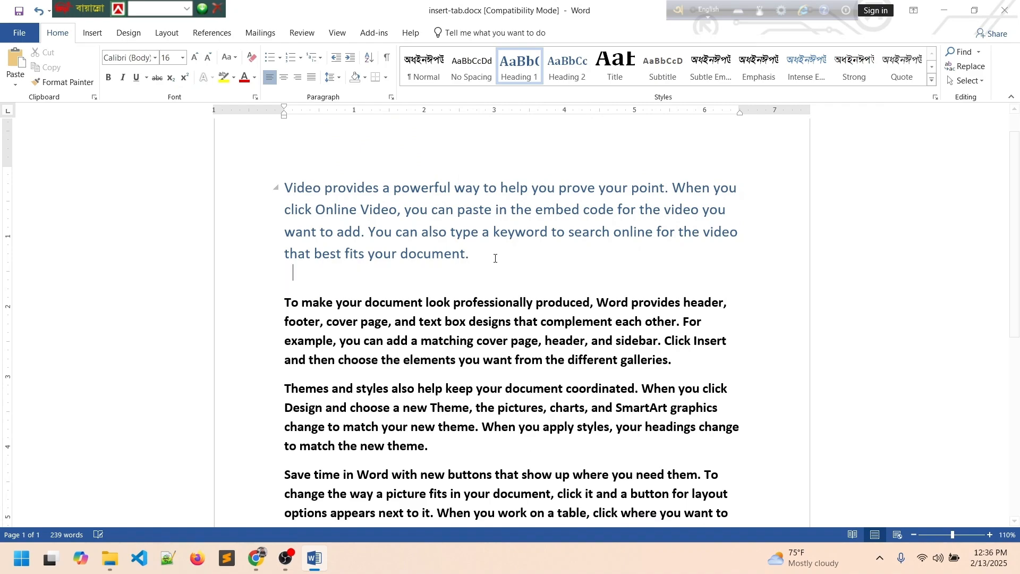
click(99, 38)
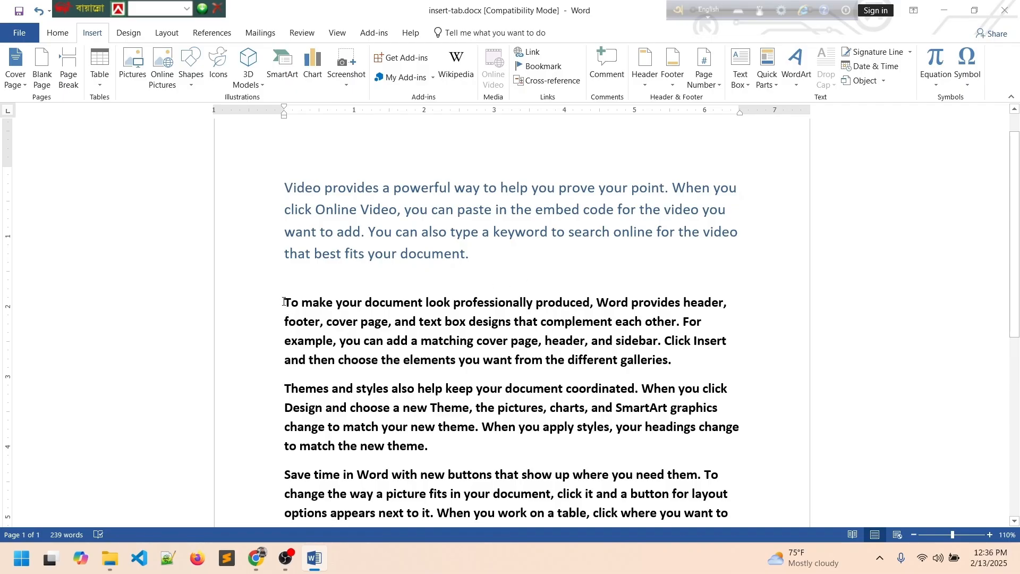
Give the first body paragraph a dropped capital T.
drag(287, 302, 652, 366)
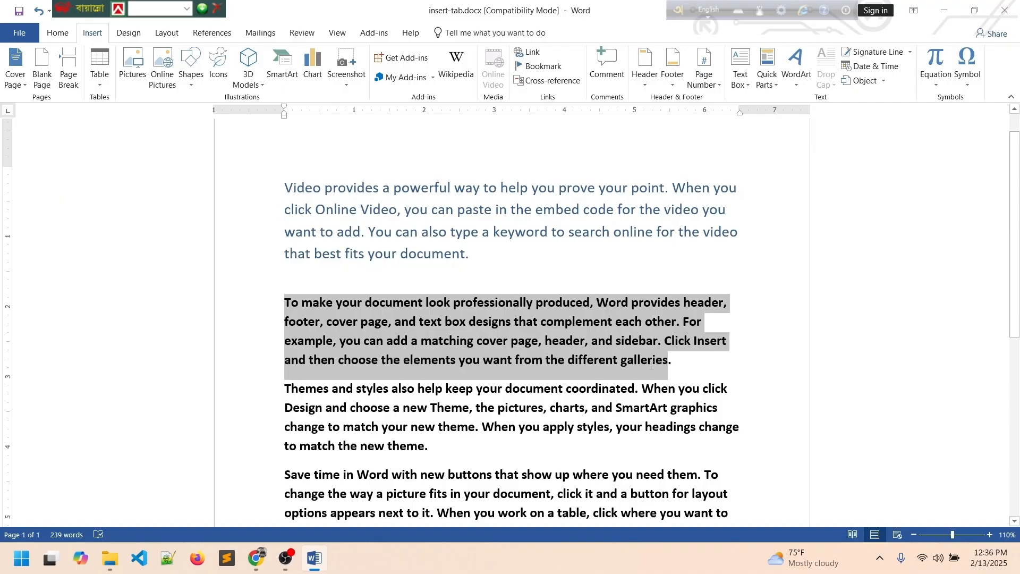
click(832, 85)
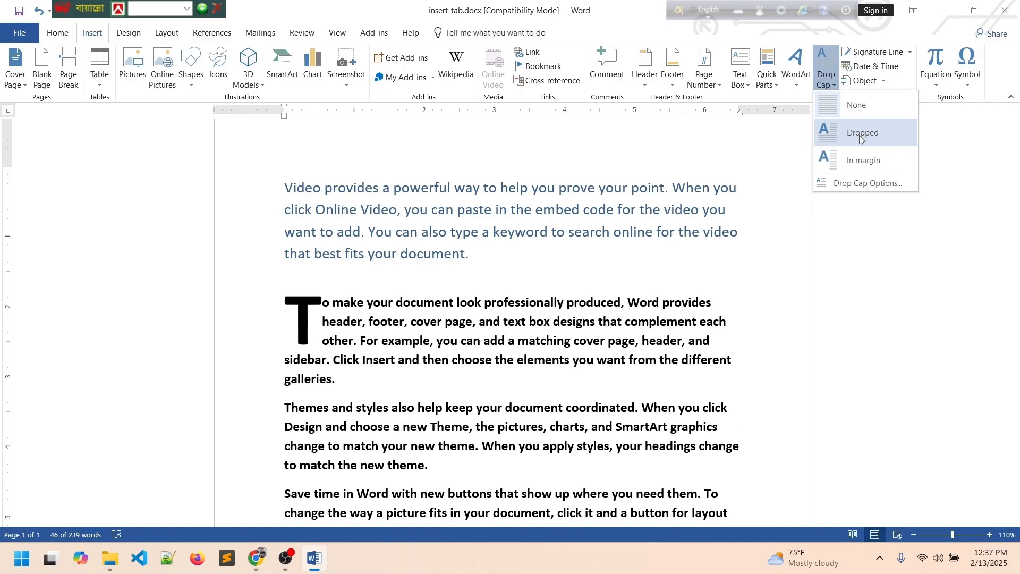
click(862, 137)
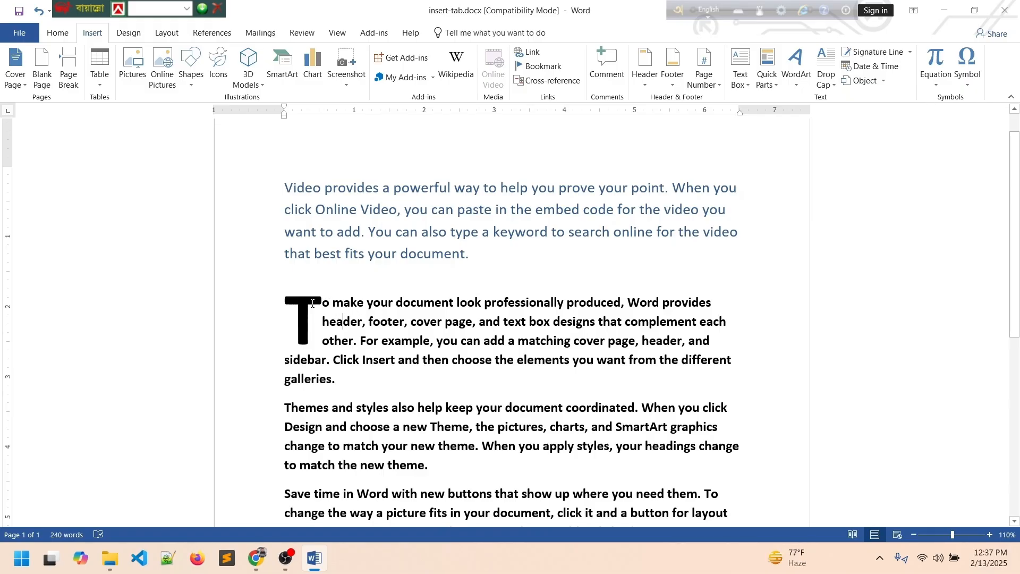
Turn the word 'Themes' into a dropped cap through Drop Cap Options.
click(312, 303)
scroll(279, 377, down, 1)
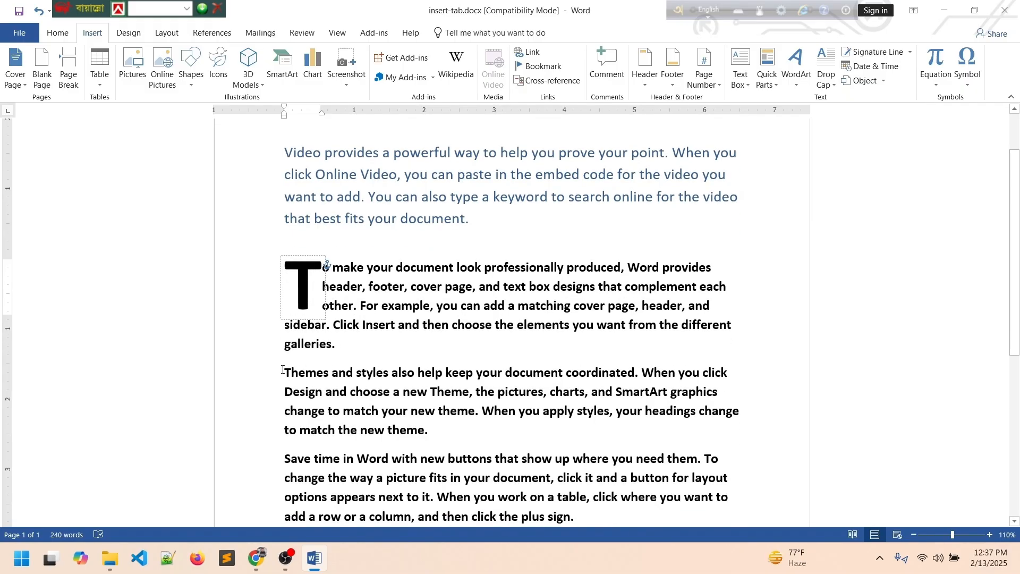
drag(282, 371, 331, 373)
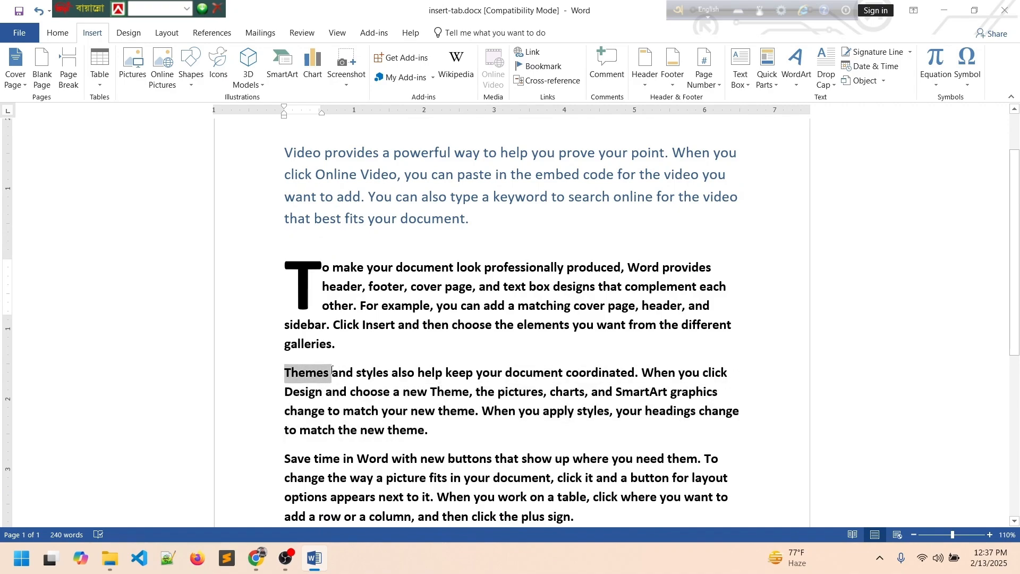
click(834, 85)
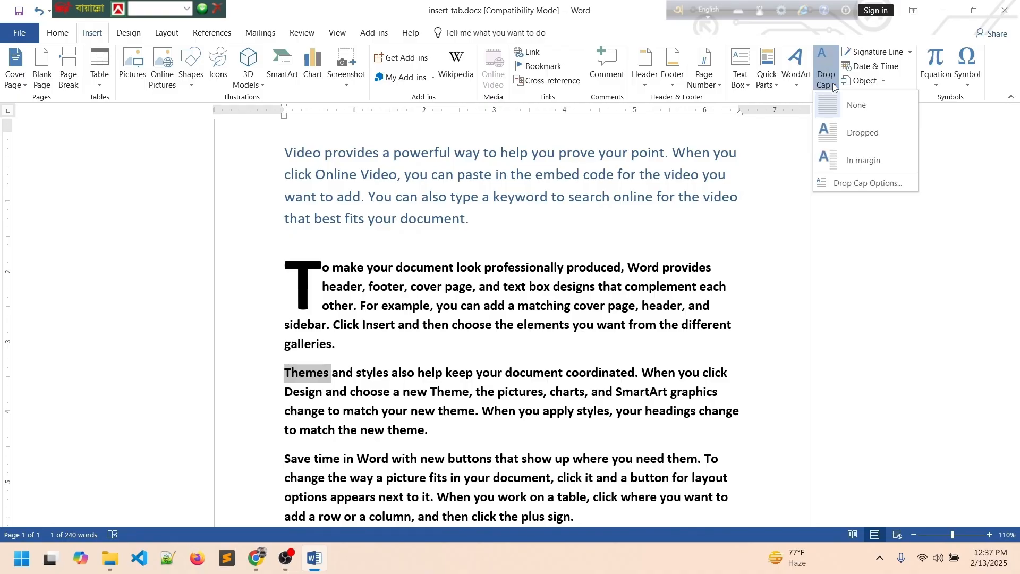
click(863, 184)
click(511, 217)
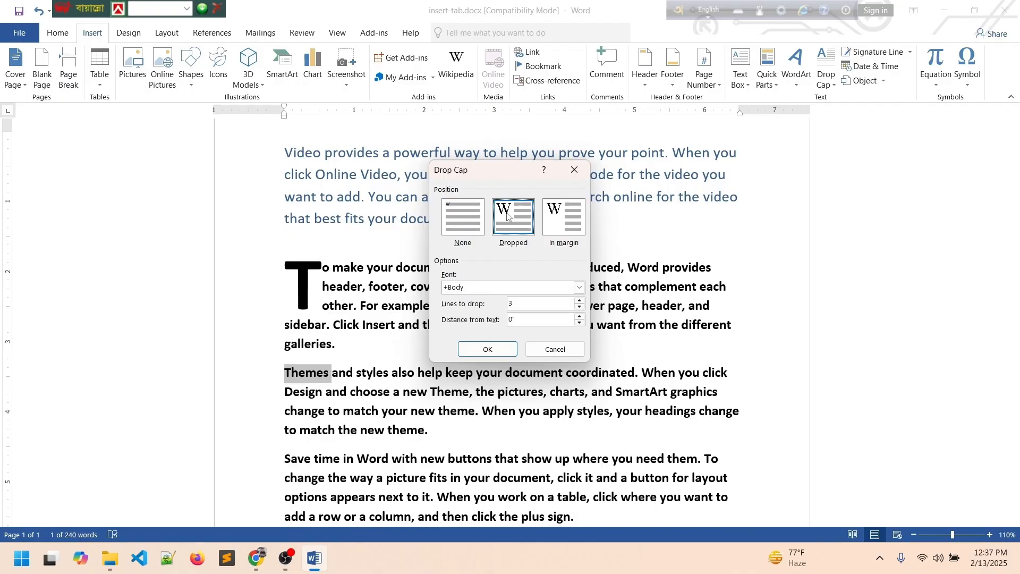
click(488, 350)
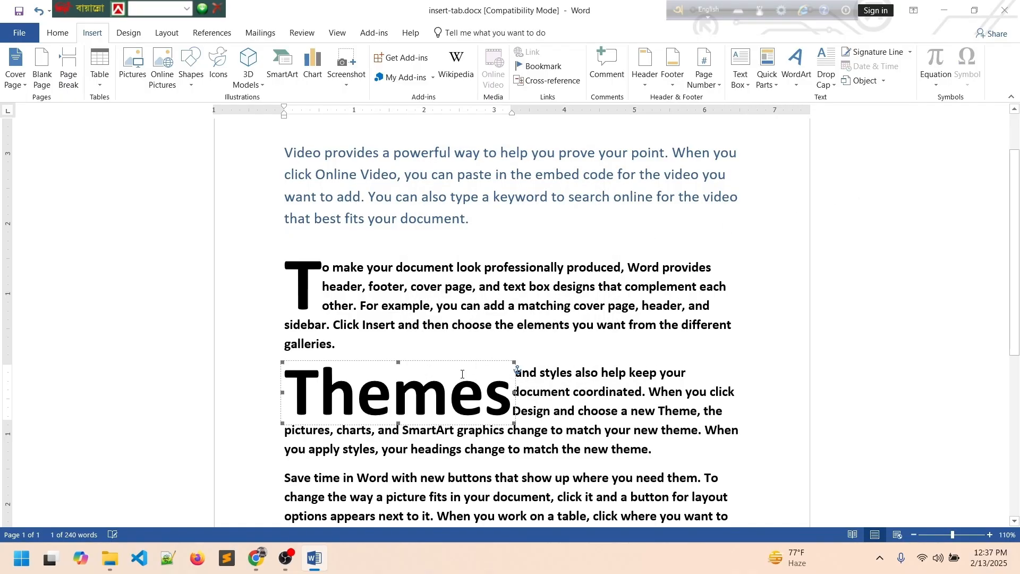
Inspect the Themes and T dropped caps by selecting each frame.
click(440, 393)
scroll(324, 275, down, 2)
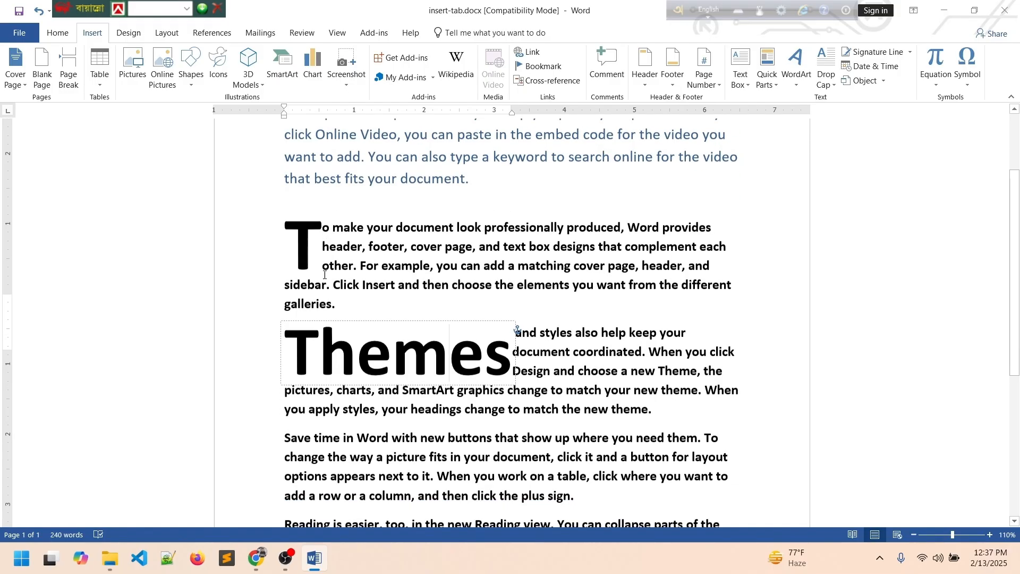
scroll(324, 250, up, 1)
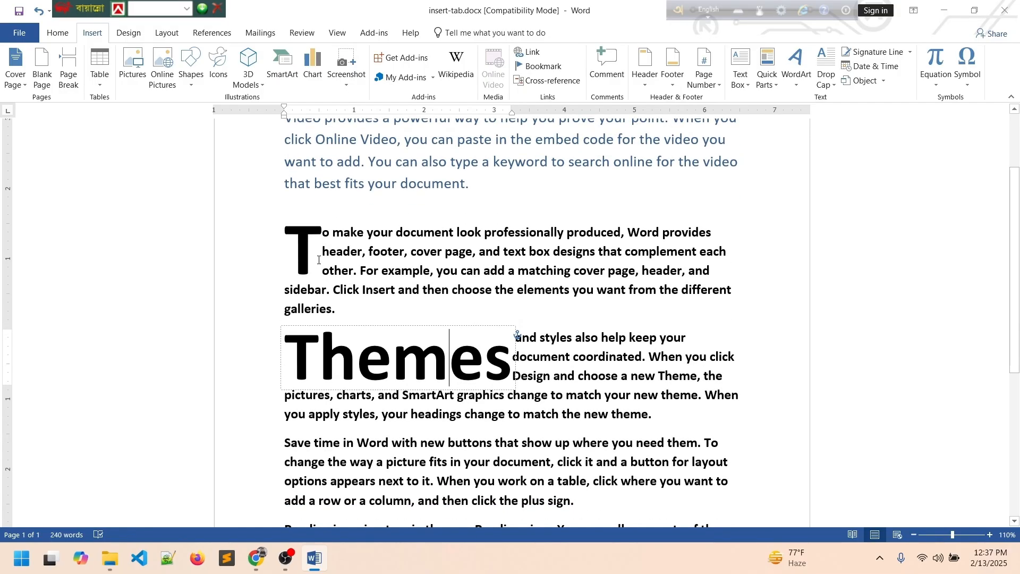
click(319, 260)
scroll(362, 267, down, 6)
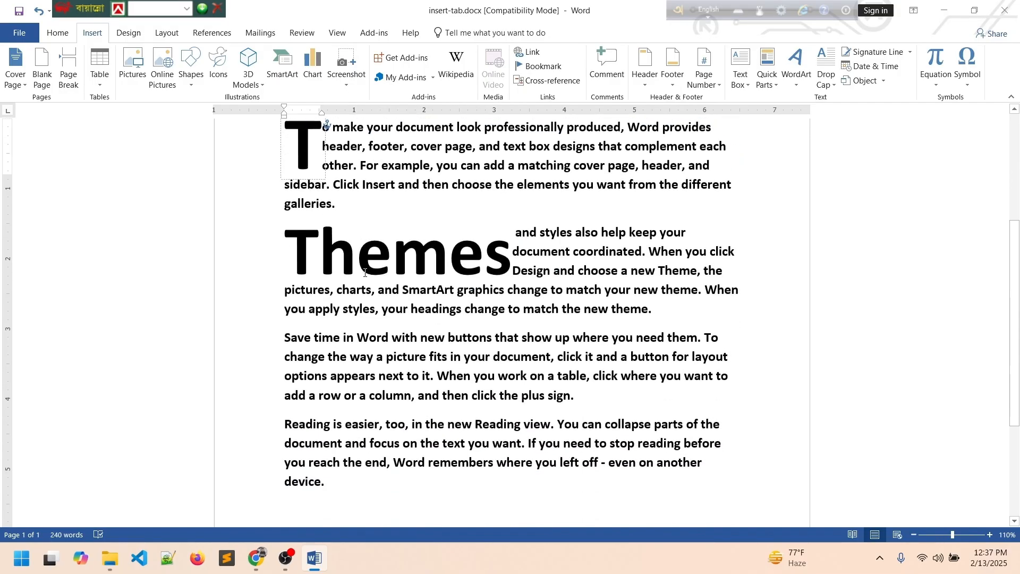
scroll(378, 283, up, 6)
Replace all the text with fresh sample paragraphs using =rand().
scroll(378, 283, up, 3)
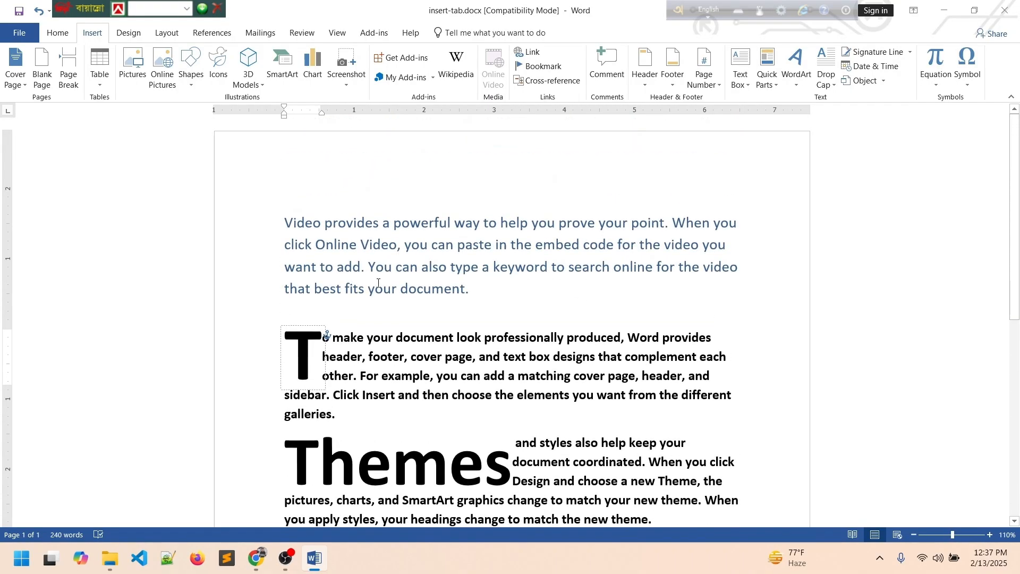
key(ctrl+a)
key(Delete)
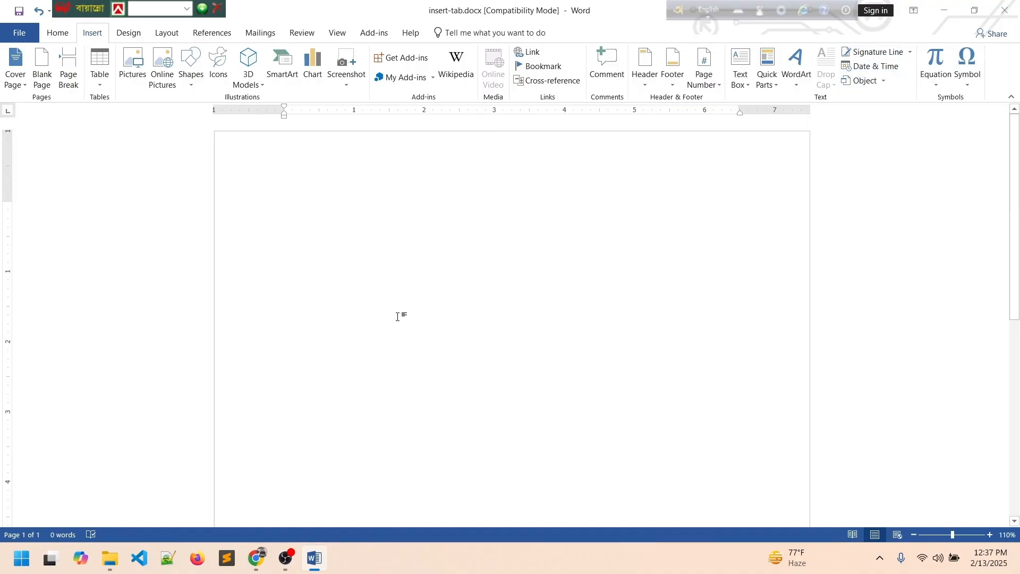
text(ra)
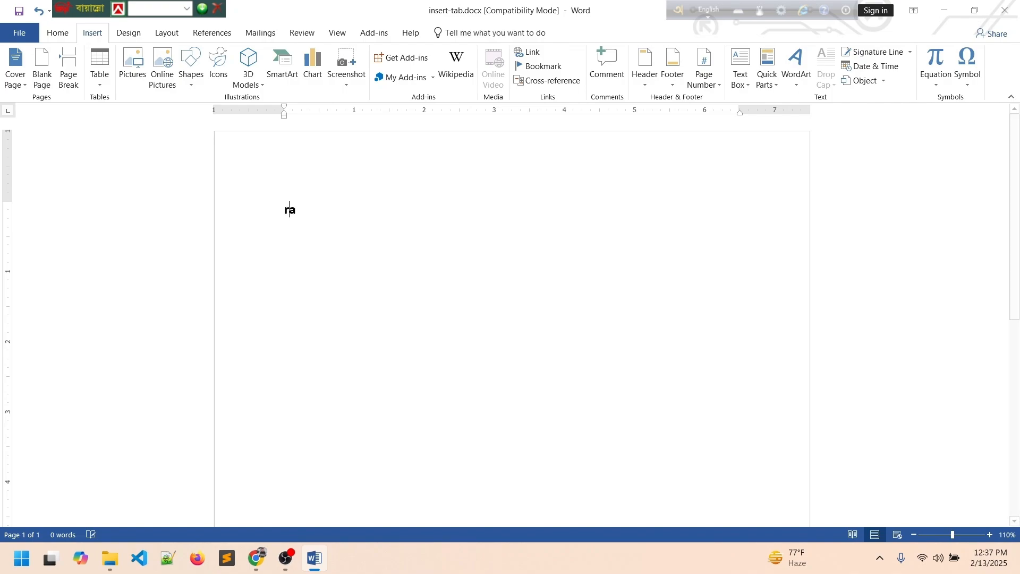
key(BackSpace)
text(=)
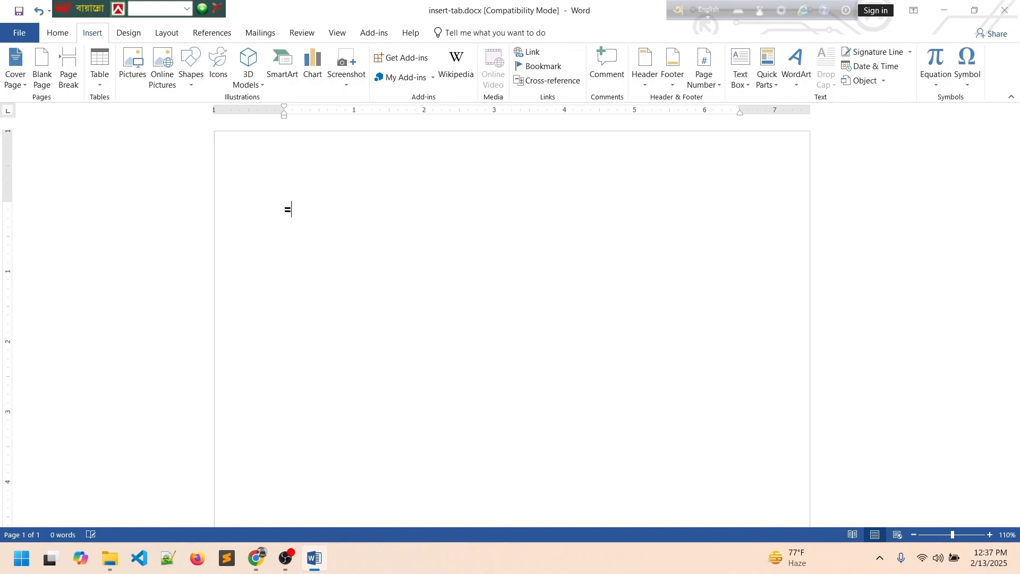
text(rand())
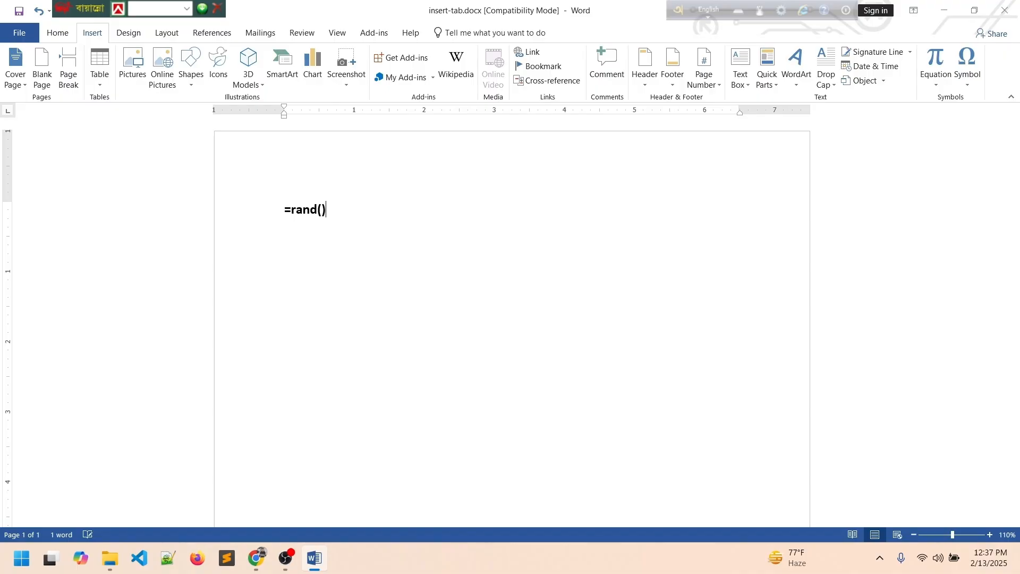
key(Return)
Add a signature line with the signer's name and title 'teacher' below the last paragraph.
scroll(510, 297, down, 1)
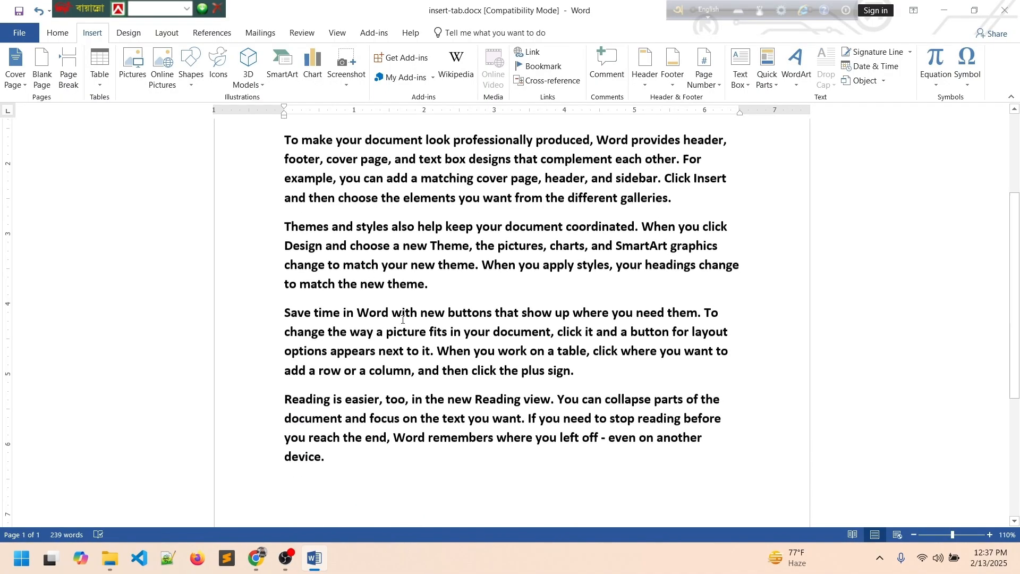
click(879, 52)
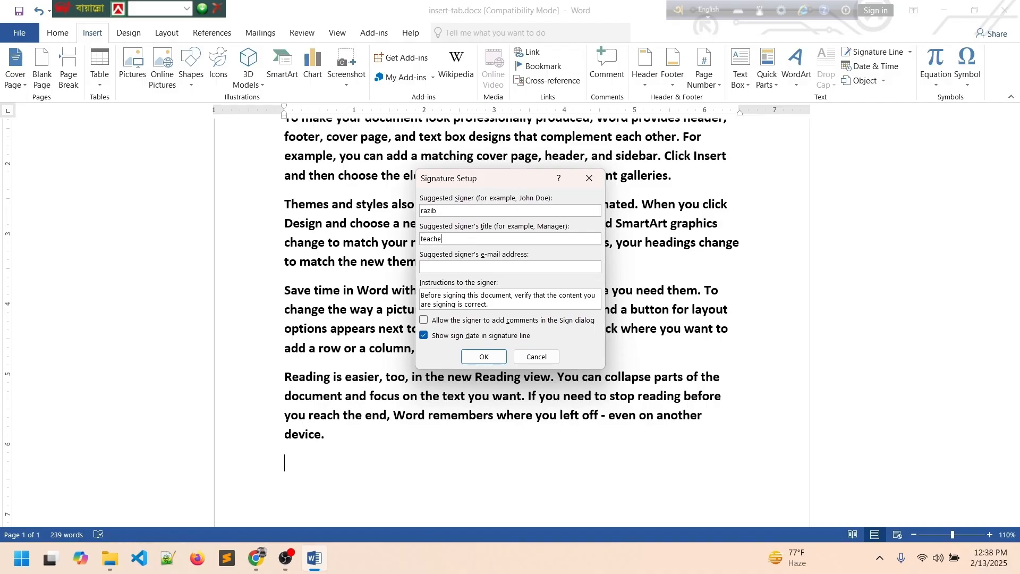
click(483, 357)
Centre the signature line horizontally and place the cursor after it.
scroll(313, 358, down, 3)
click(314, 358)
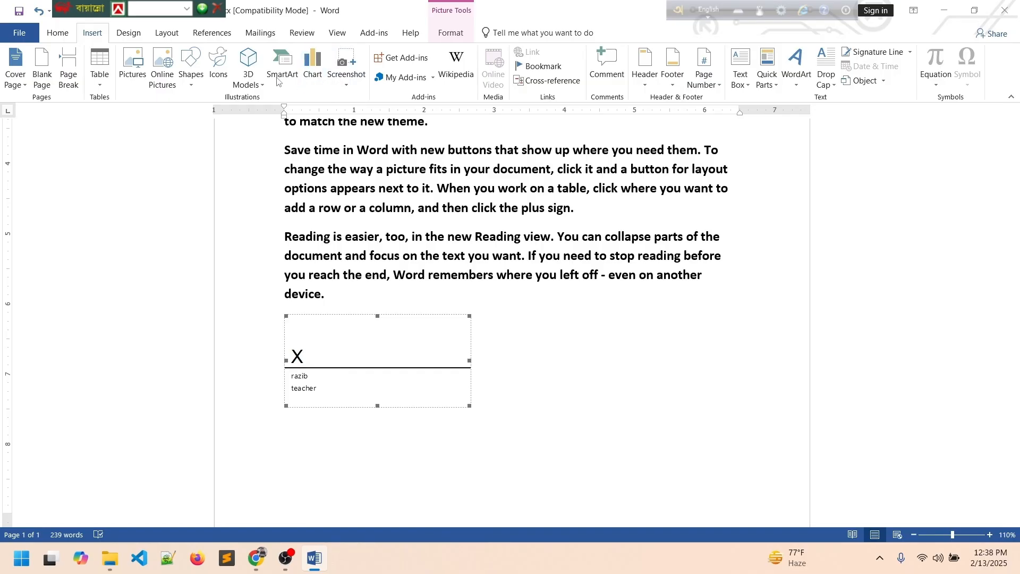
click(57, 33)
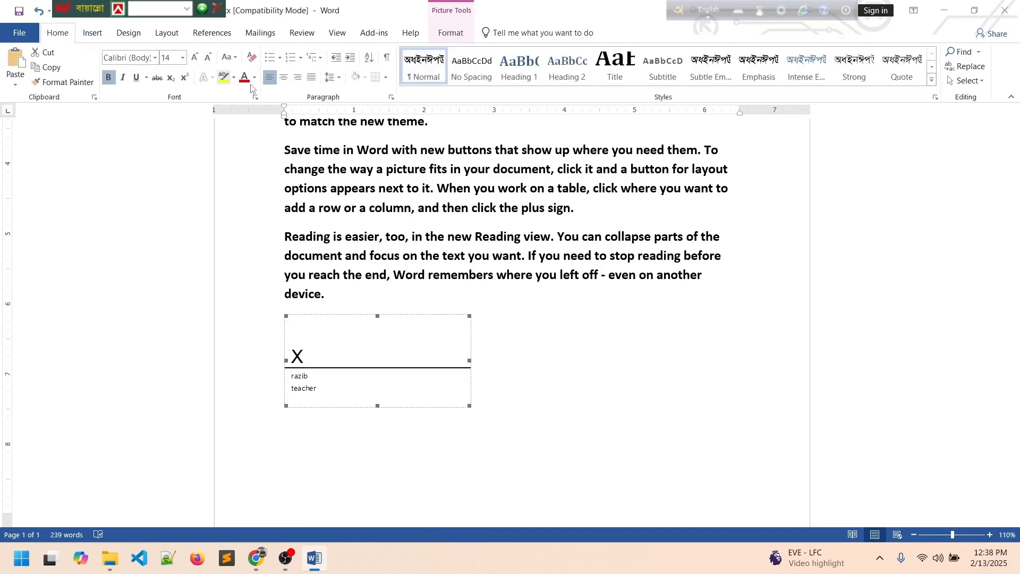
click(283, 78)
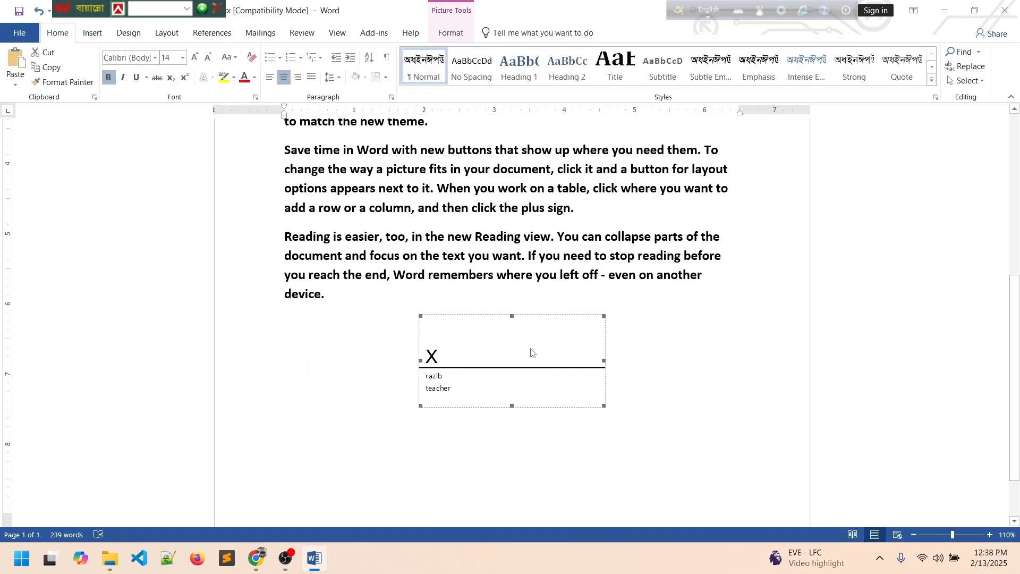
click(593, 397)
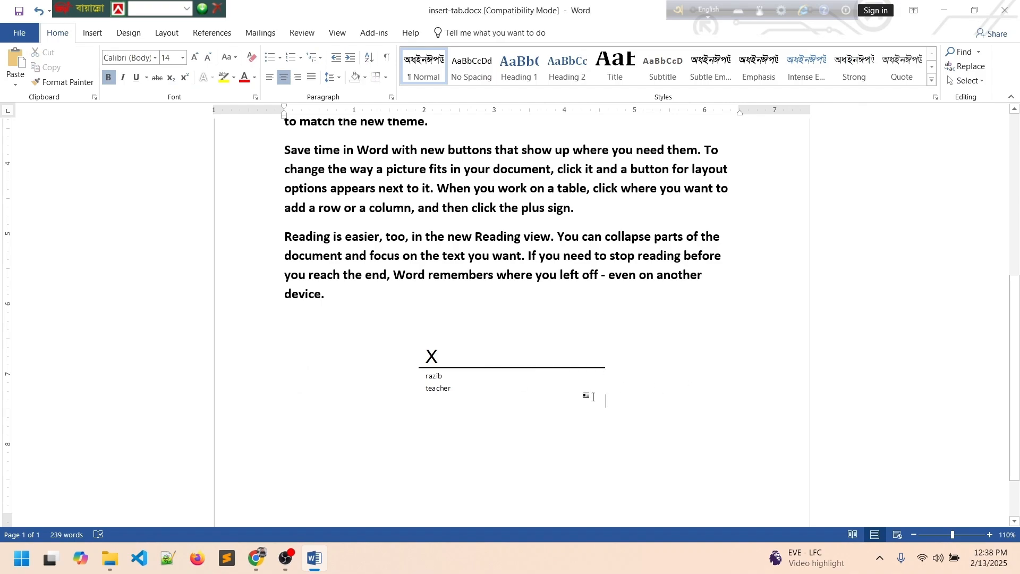
click(471, 352)
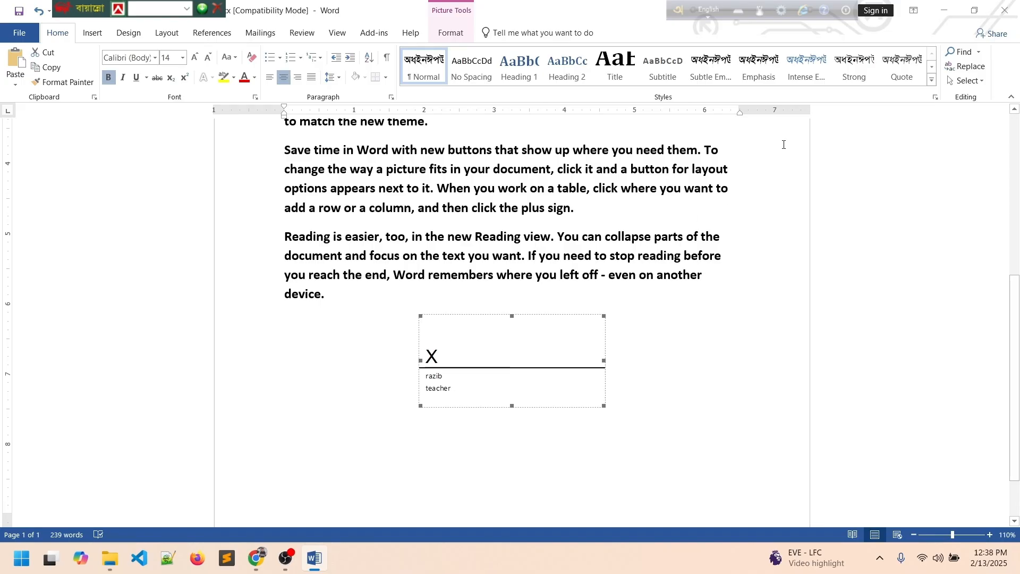
click(95, 37)
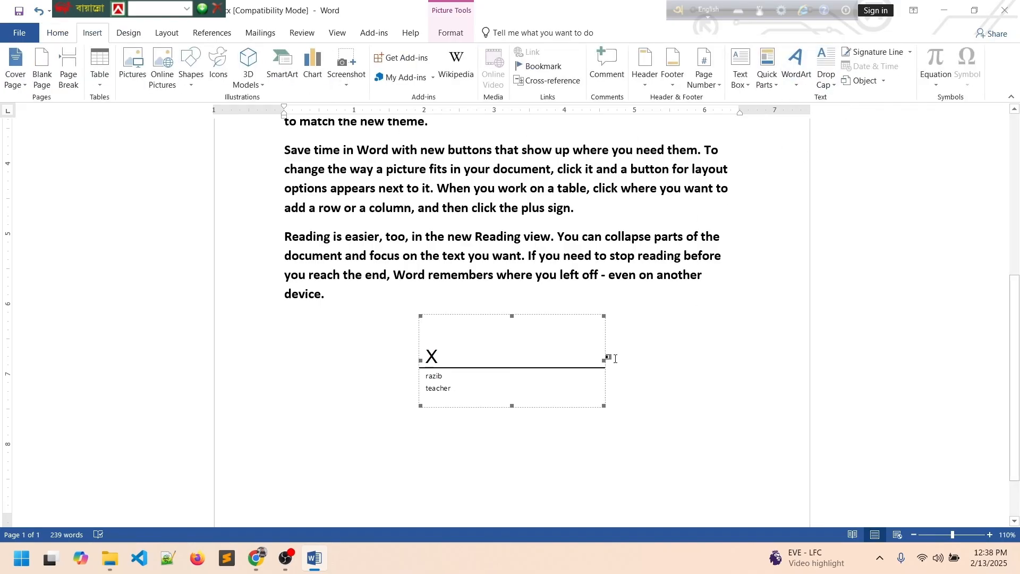
click(651, 365)
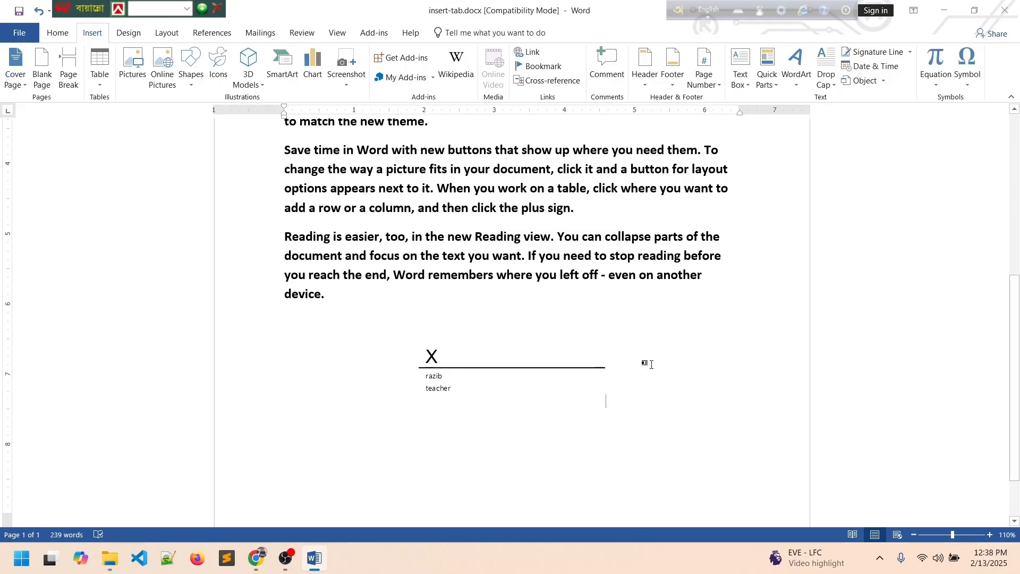
Insert the date 2/13/2025 in the first listed format below the signature line.
click(892, 70)
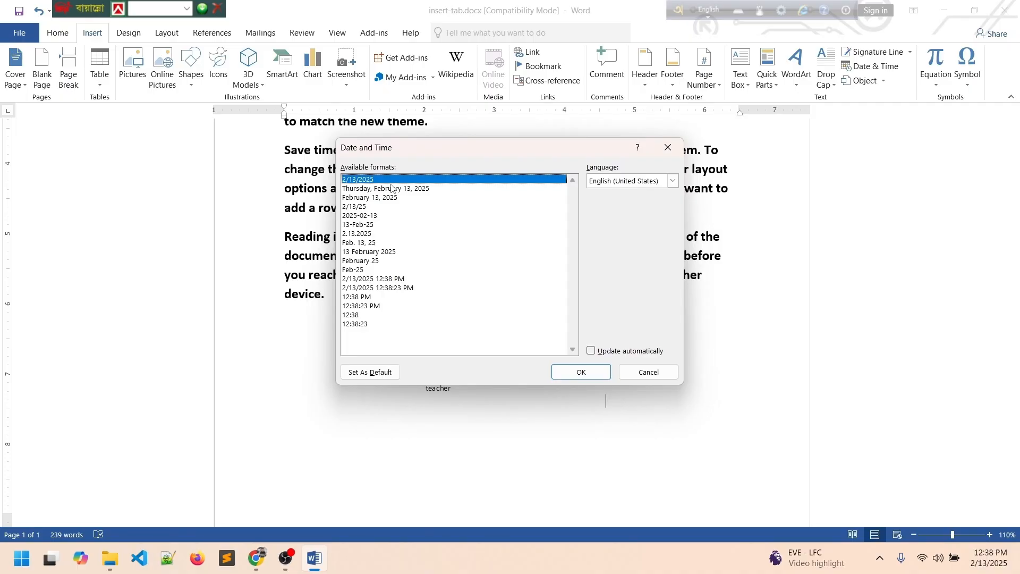
click(579, 372)
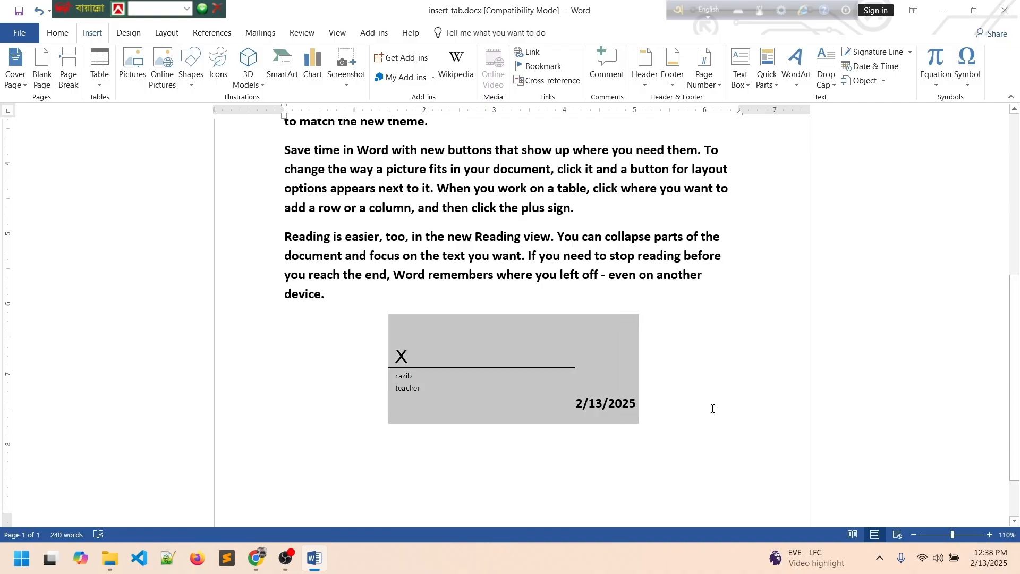
click(636, 409)
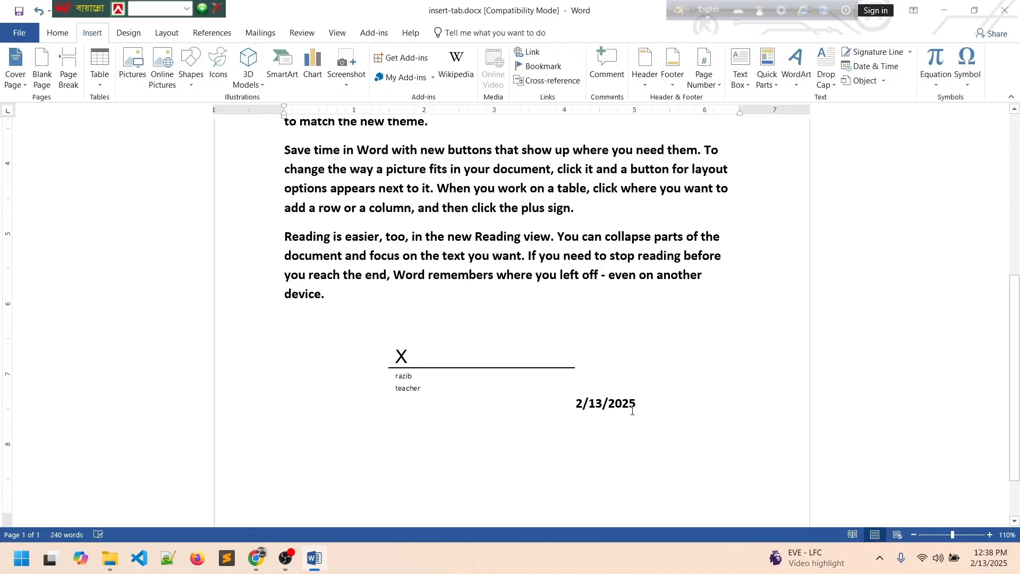
scroll(633, 411, up, 5)
scroll(629, 409, down, 5)
Glance at the Object options, then delete all the document's content.
click(883, 81)
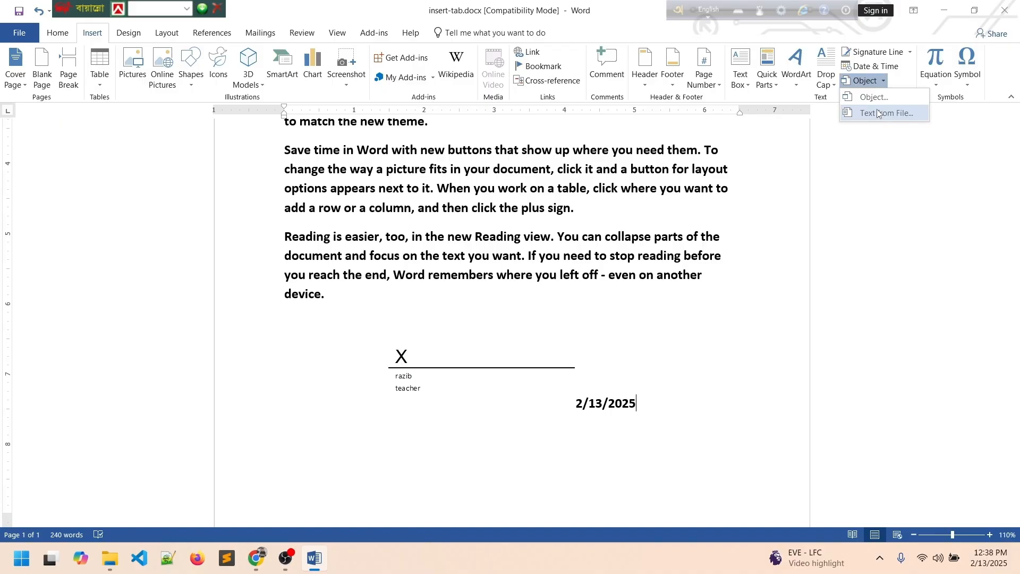
click(877, 99)
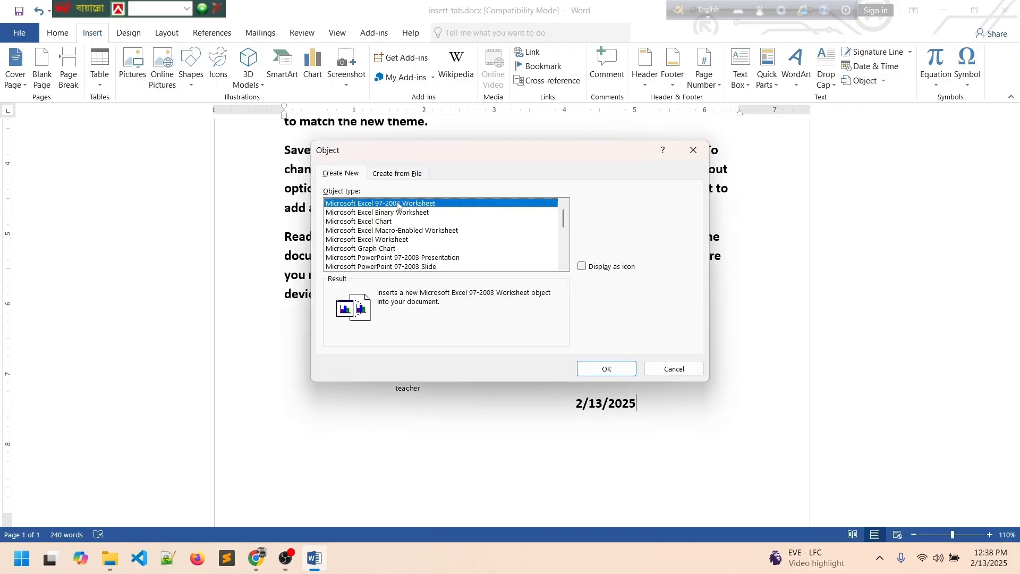
click(661, 370)
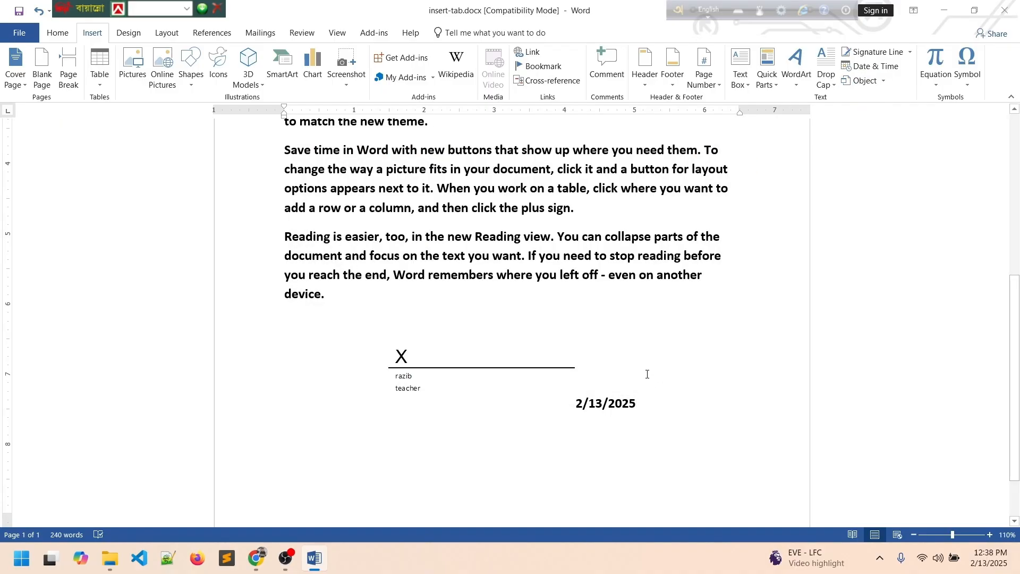
key(ctrl+a)
key(Delete)
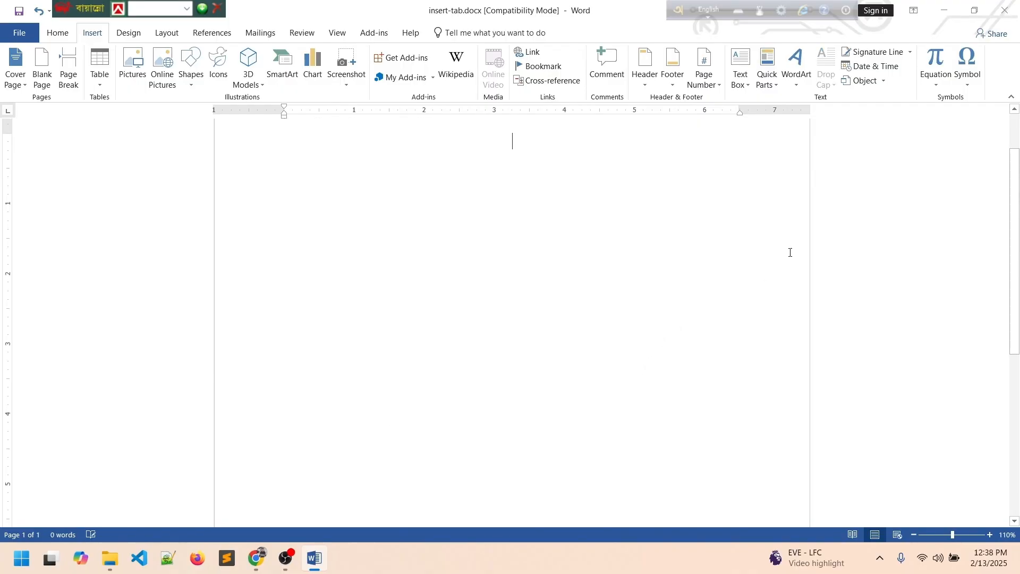
Embed a new blank Paintbrush Picture object.
click(874, 81)
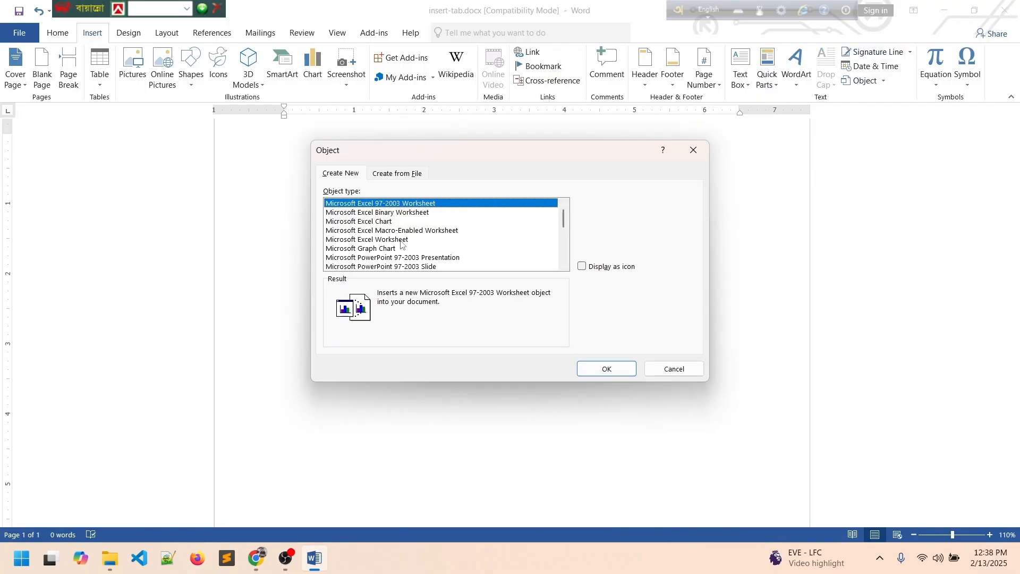
scroll(402, 244, down, 6)
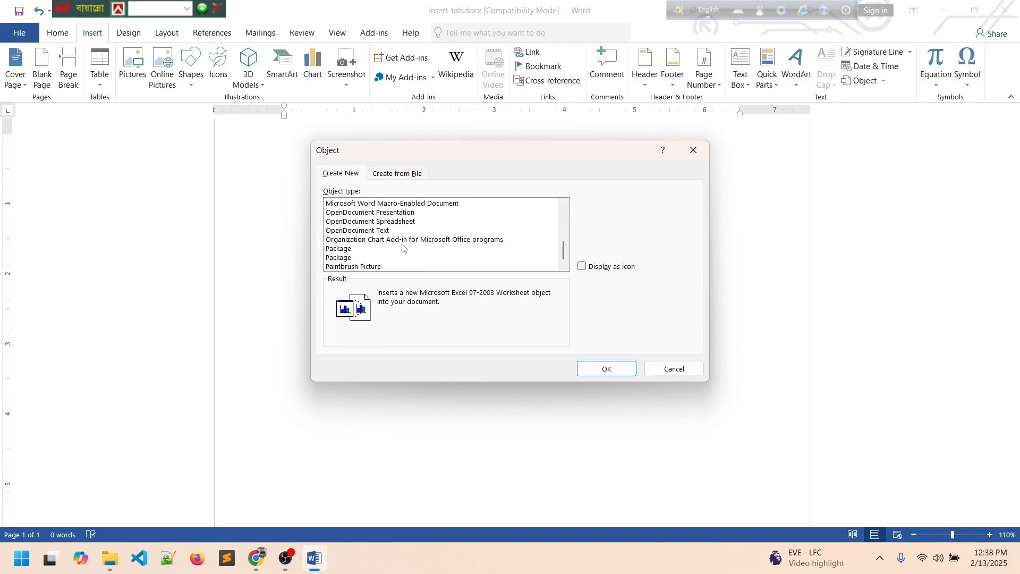
click(369, 268)
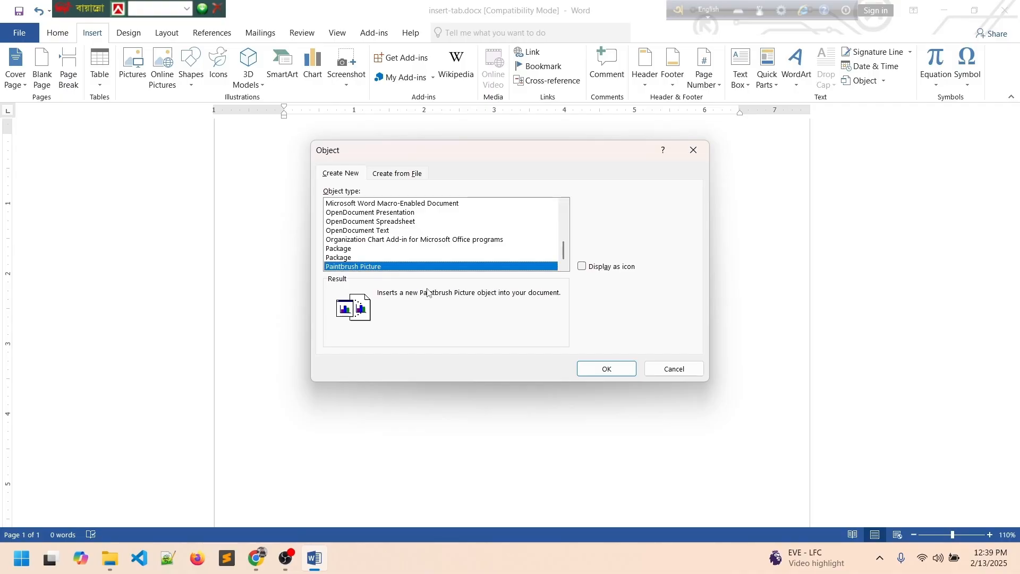
click(615, 368)
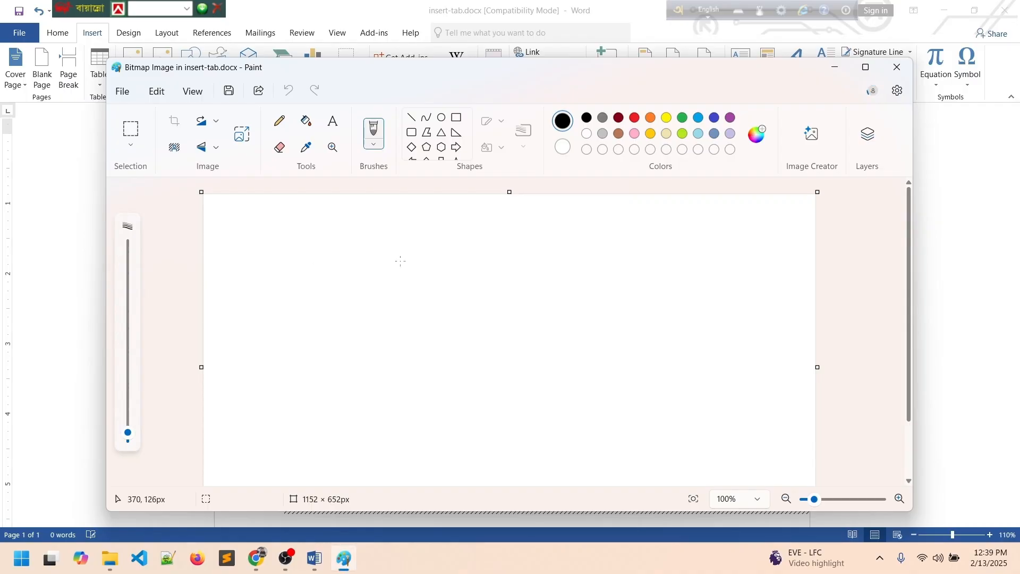
click(455, 122)
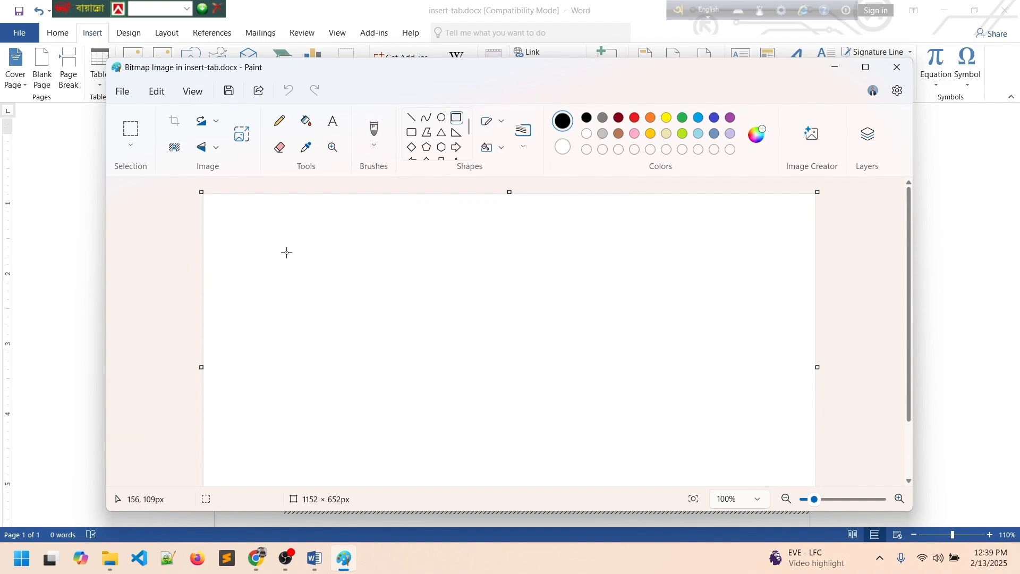
mouse_move(286, 251)
mouse_down()
mouse_move(481, 396)
mouse_move(613, 444)
mouse_up()
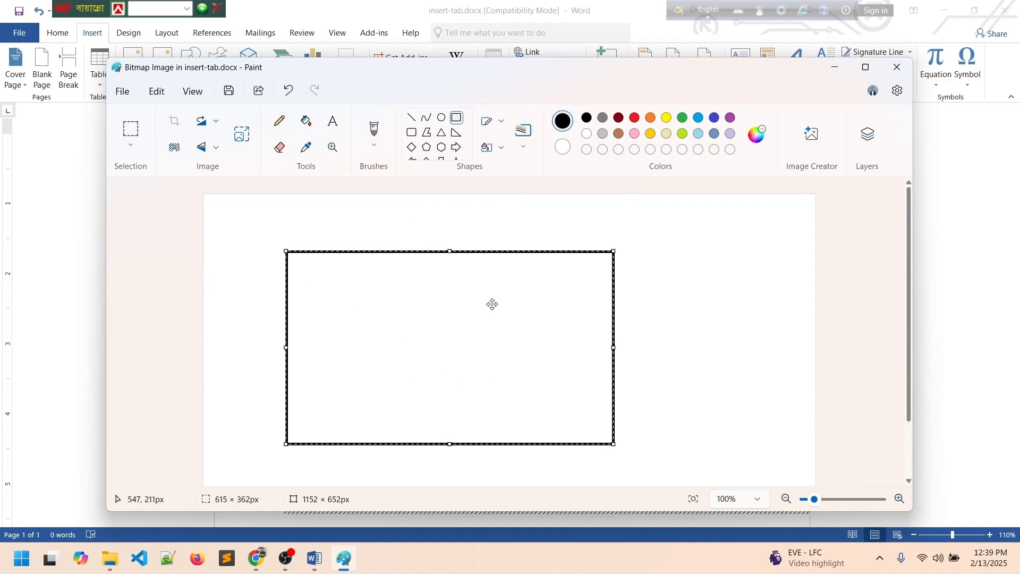
click(306, 122)
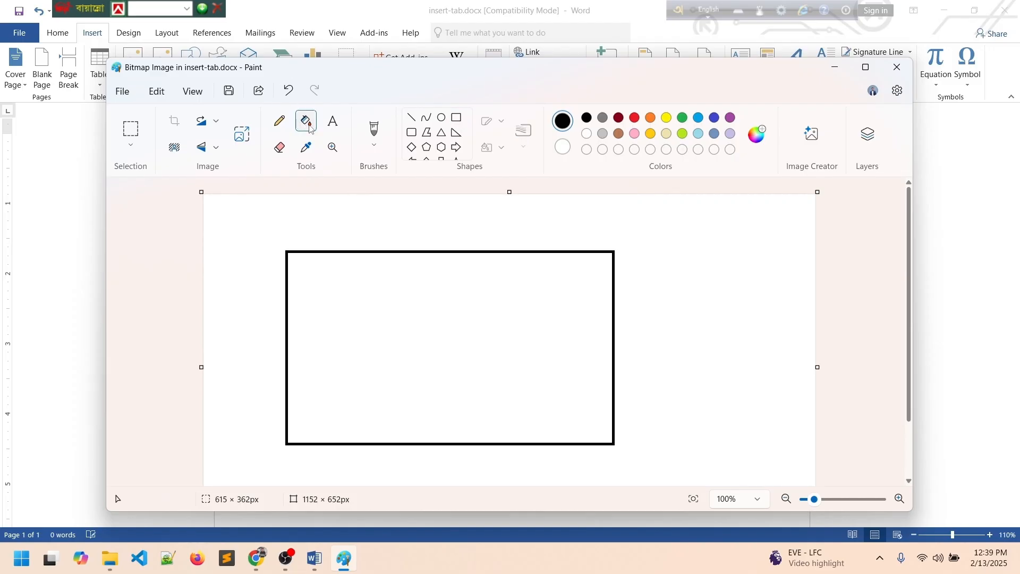
click(684, 119)
click(381, 341)
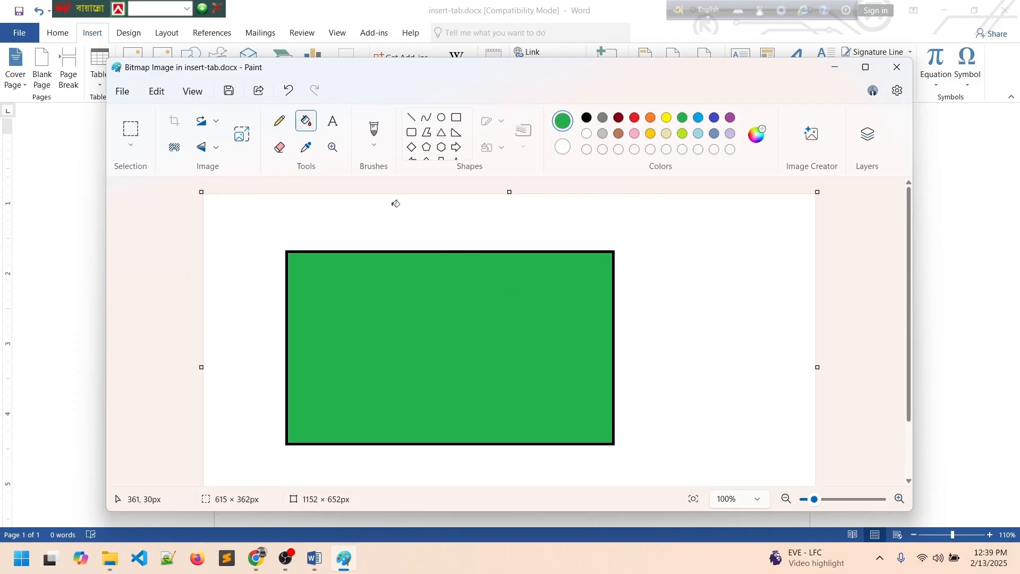
click(441, 117)
drag(375, 302, 474, 398)
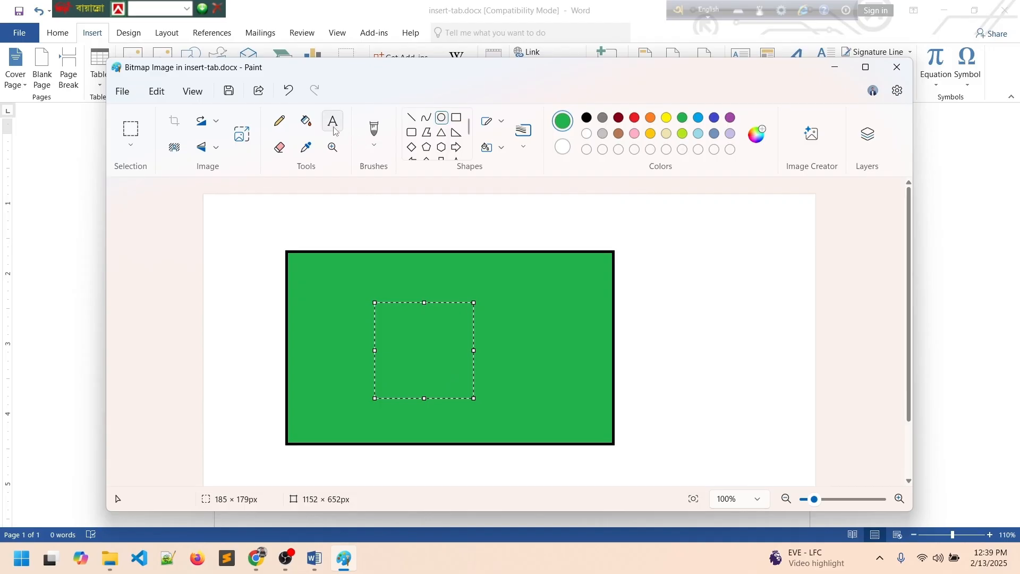
click(306, 121)
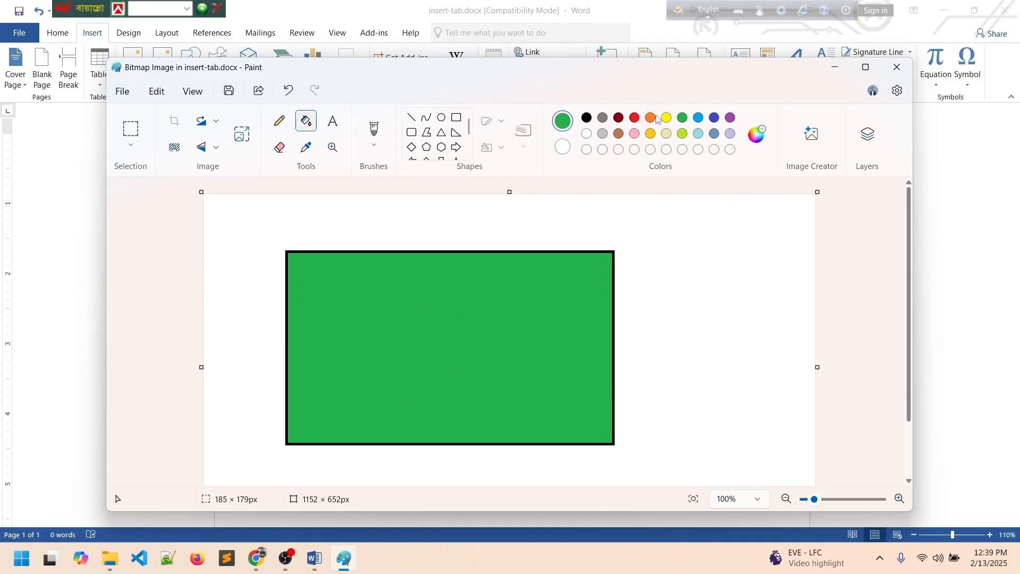
click(635, 117)
click(429, 334)
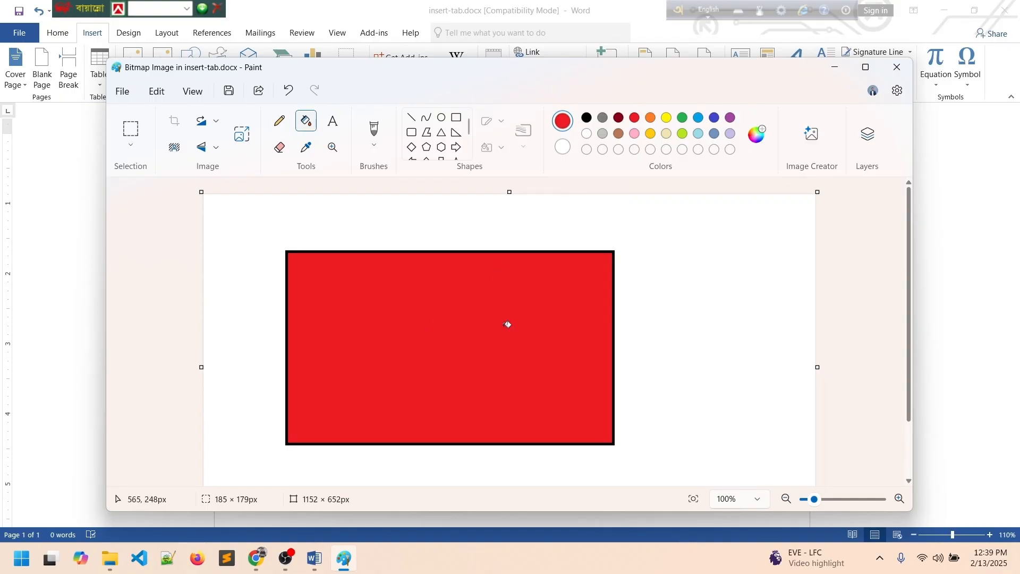
key(ctrl+z)
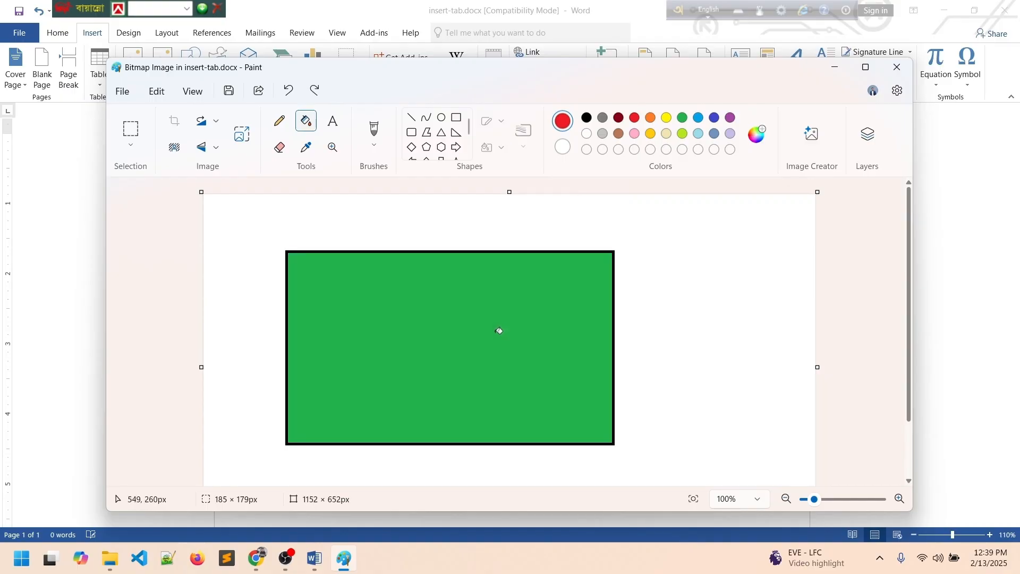
key(ctrl+z)
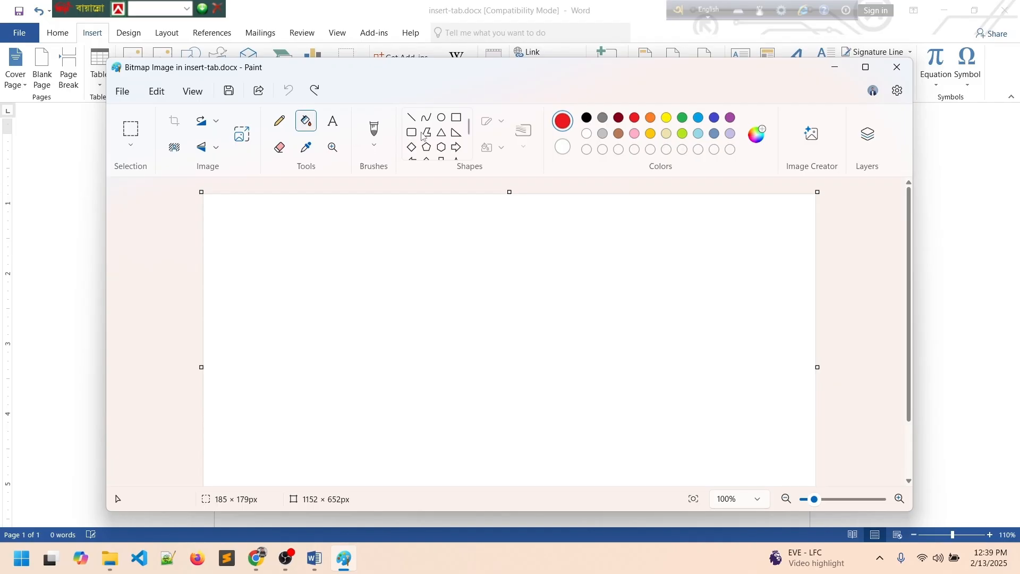
Draw a red outlined rectangle with a circle inside it.
click(456, 117)
drag(328, 228, 616, 430)
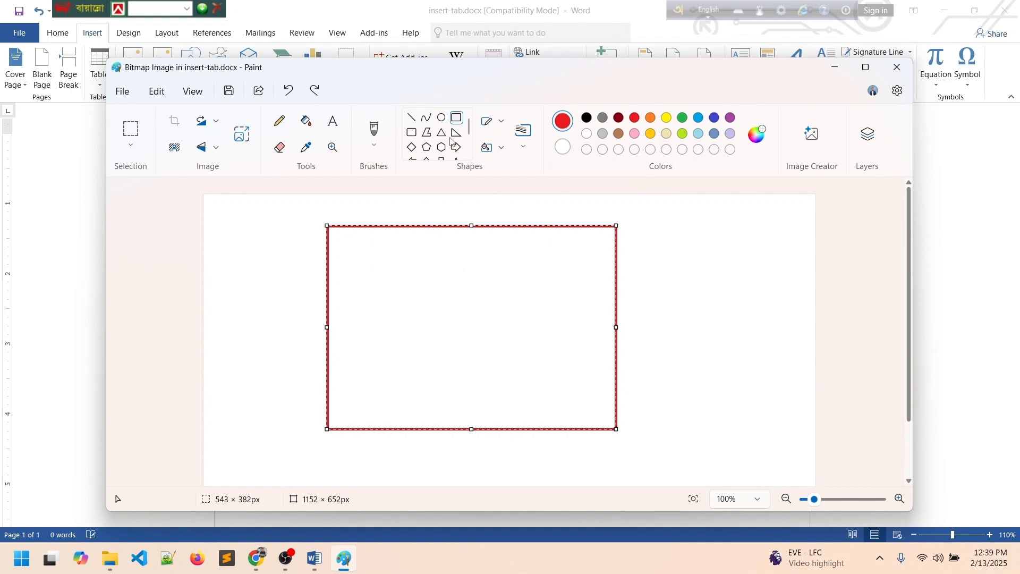
click(441, 117)
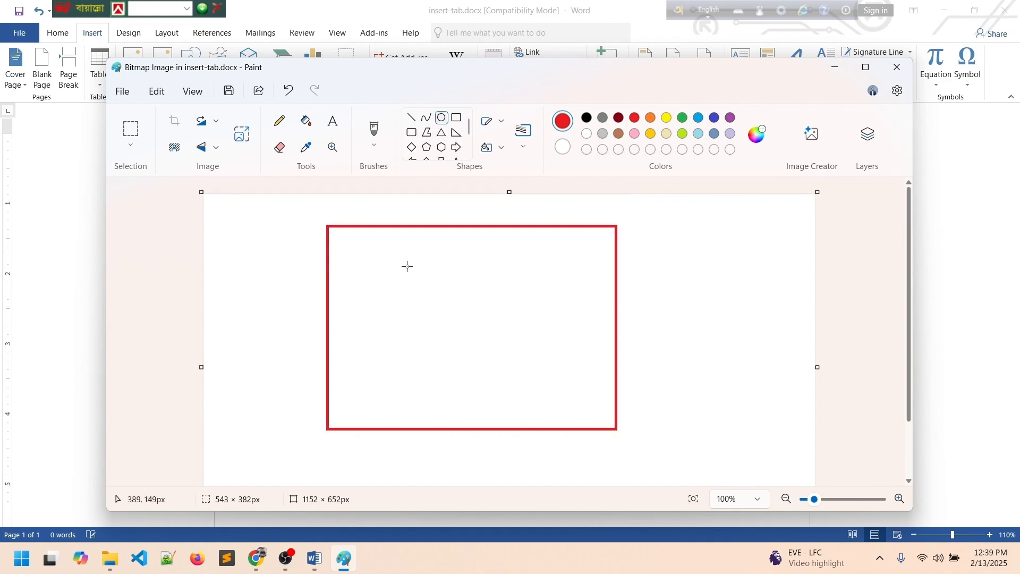
drag(406, 265, 533, 391)
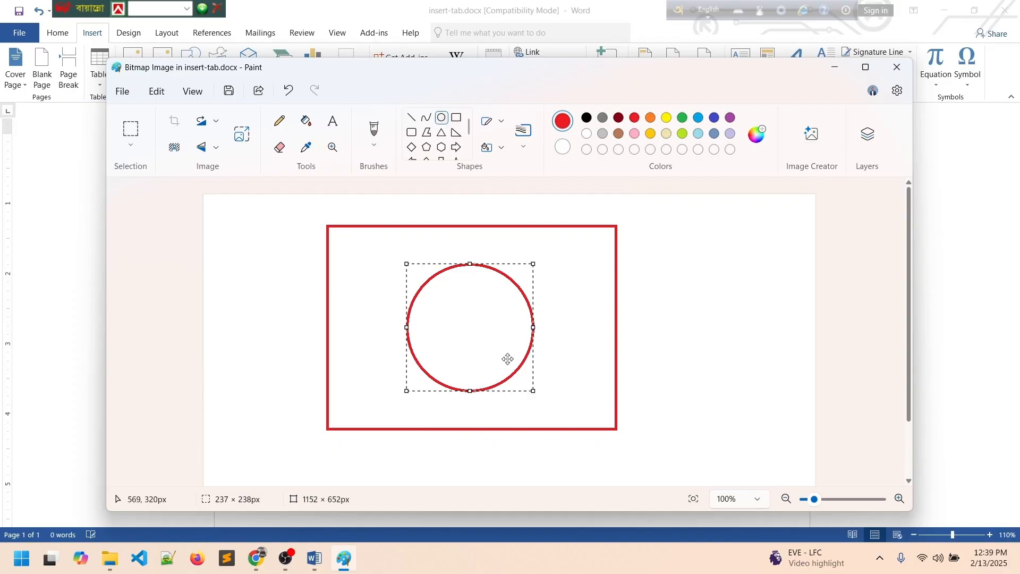
click(635, 133)
Fill the circle red, the rectangle's interior green, and the surrounding background pink.
click(306, 121)
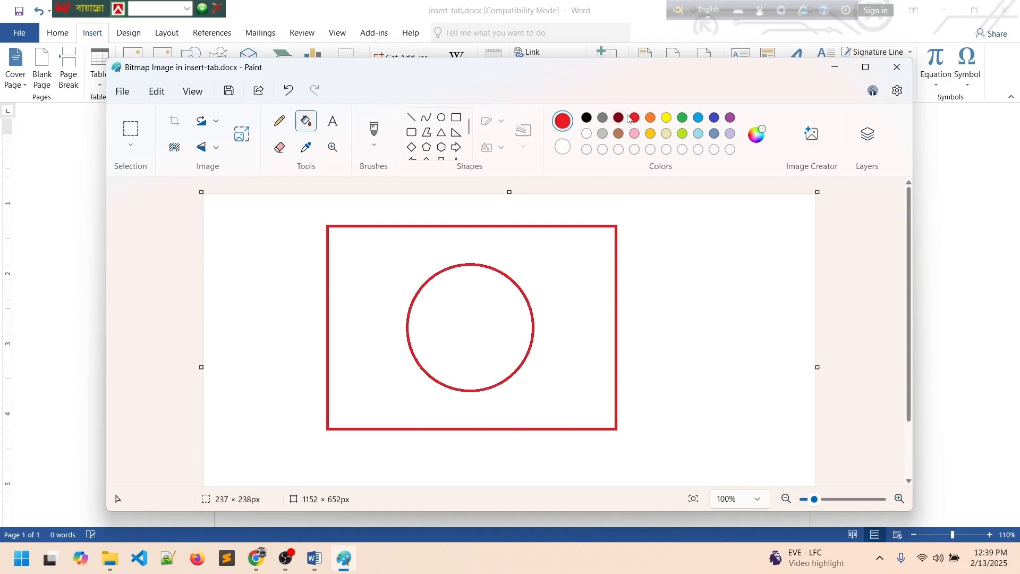
click(476, 301)
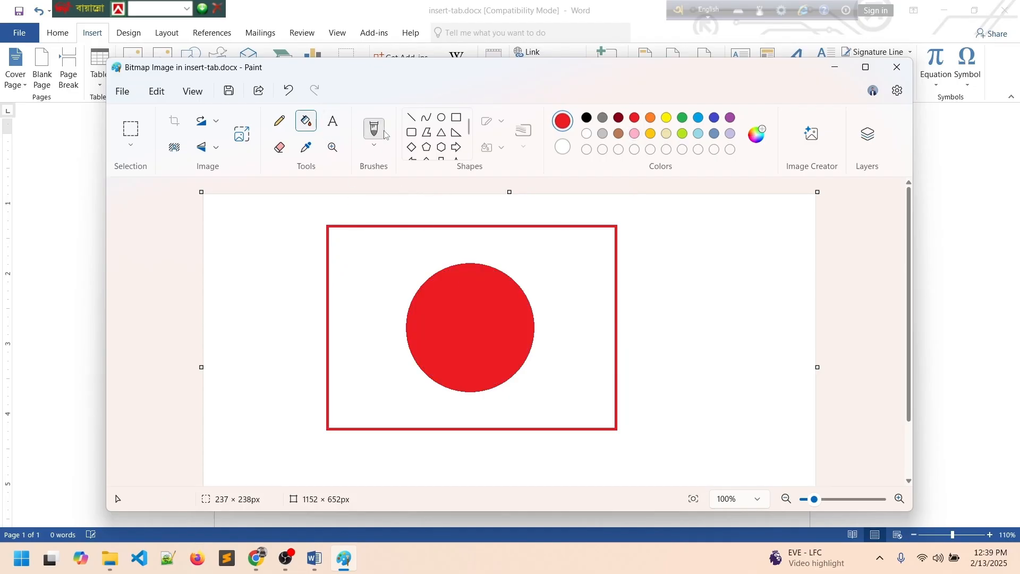
click(683, 118)
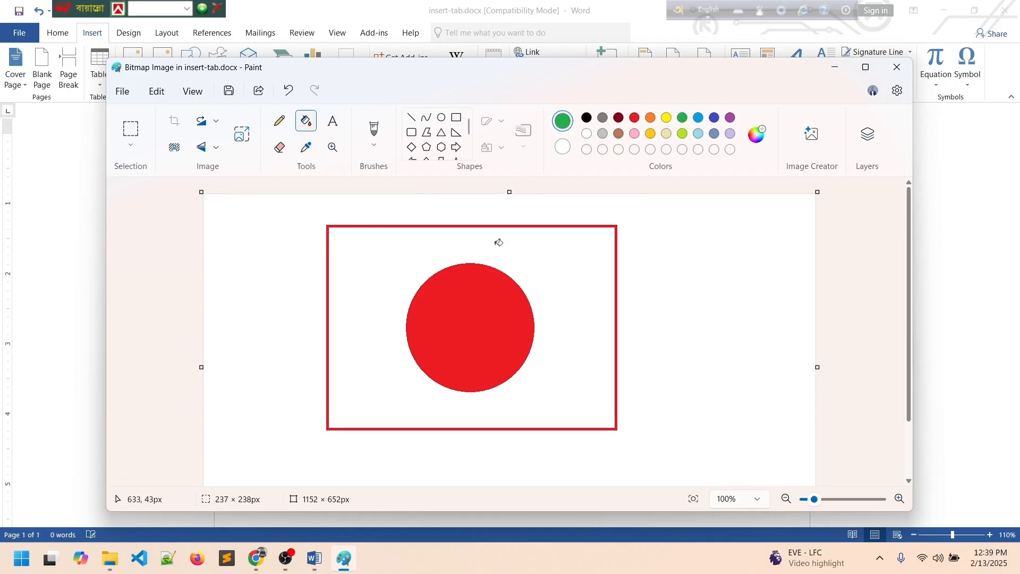
click(348, 274)
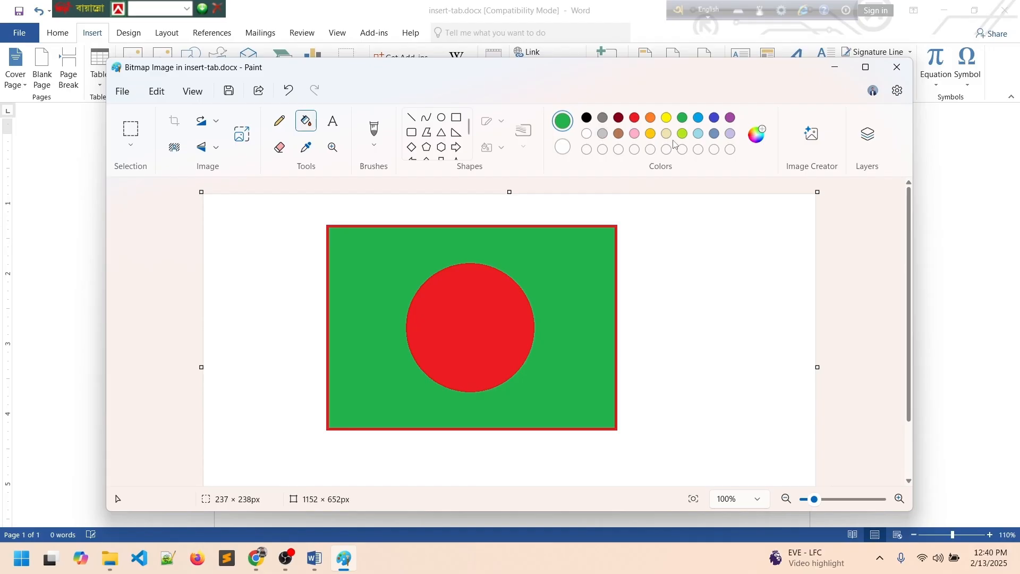
click(635, 134)
click(667, 257)
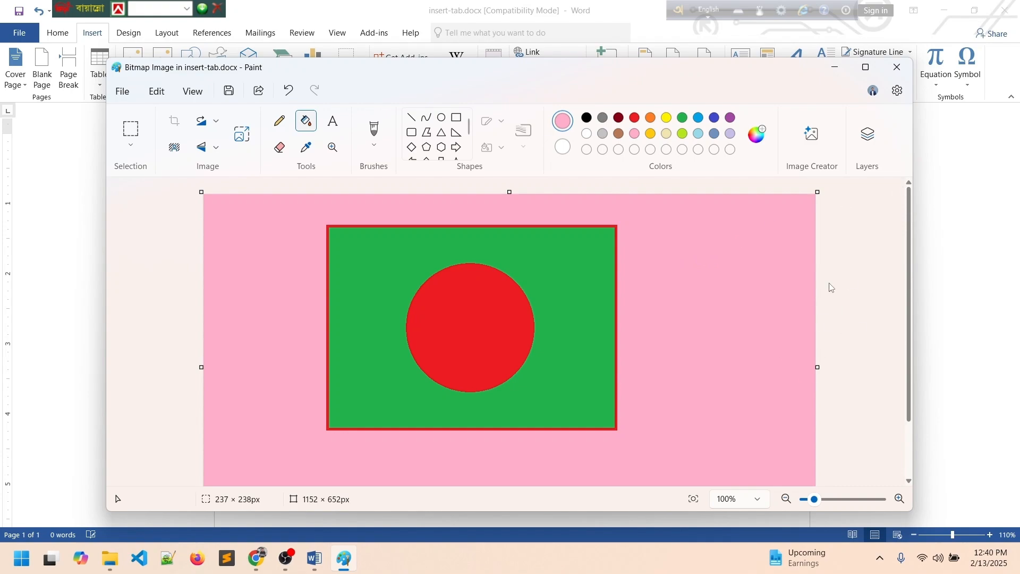
Close Paint to return to the document showing the updated flag picture.
click(897, 67)
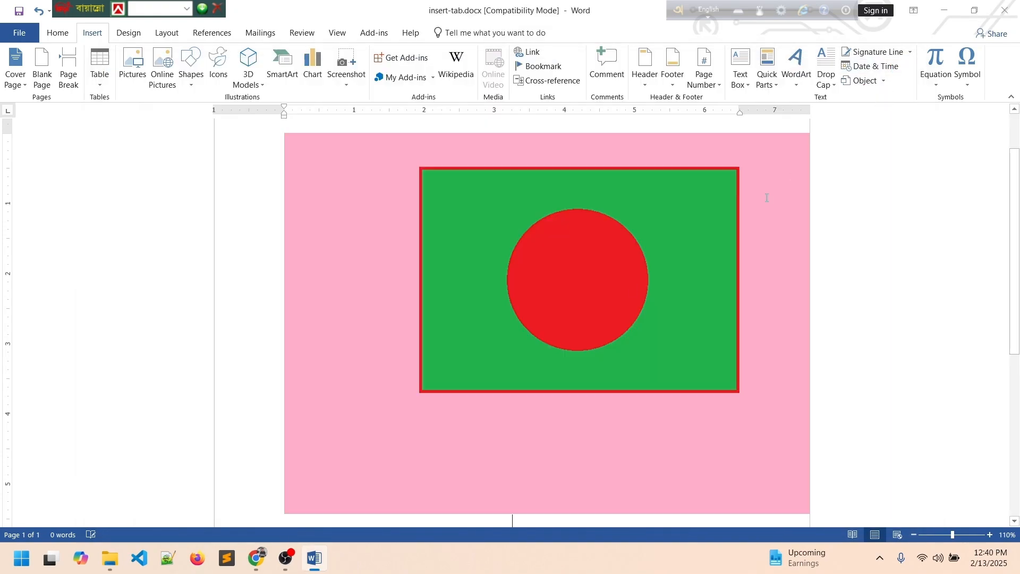
scroll(560, 328, up, 2)
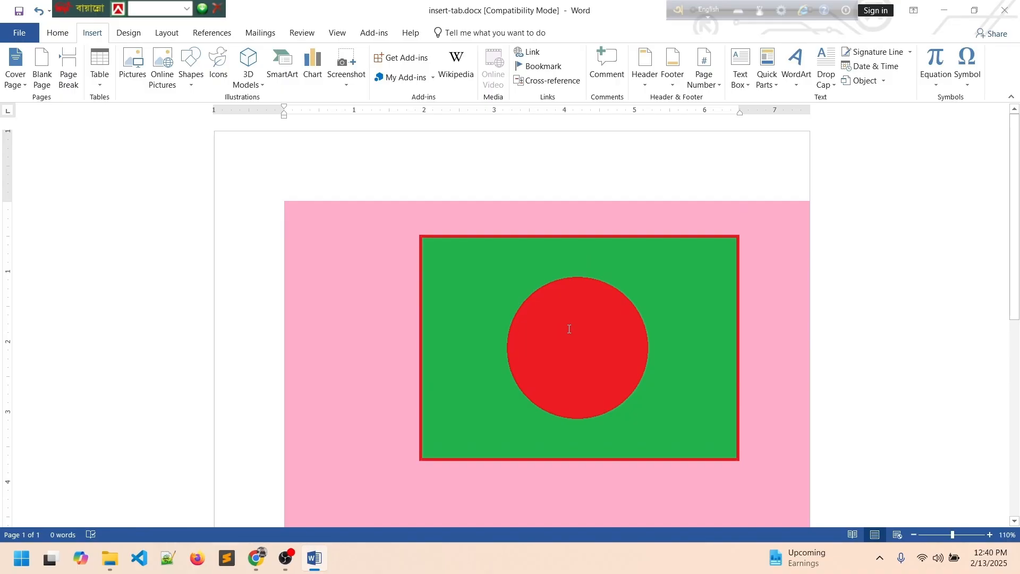
scroll(569, 329, down, 4)
scroll(577, 324, up, 4)
scroll(577, 324, down, 3)
Check the embedded object options, then select the flag picture.
click(367, 287)
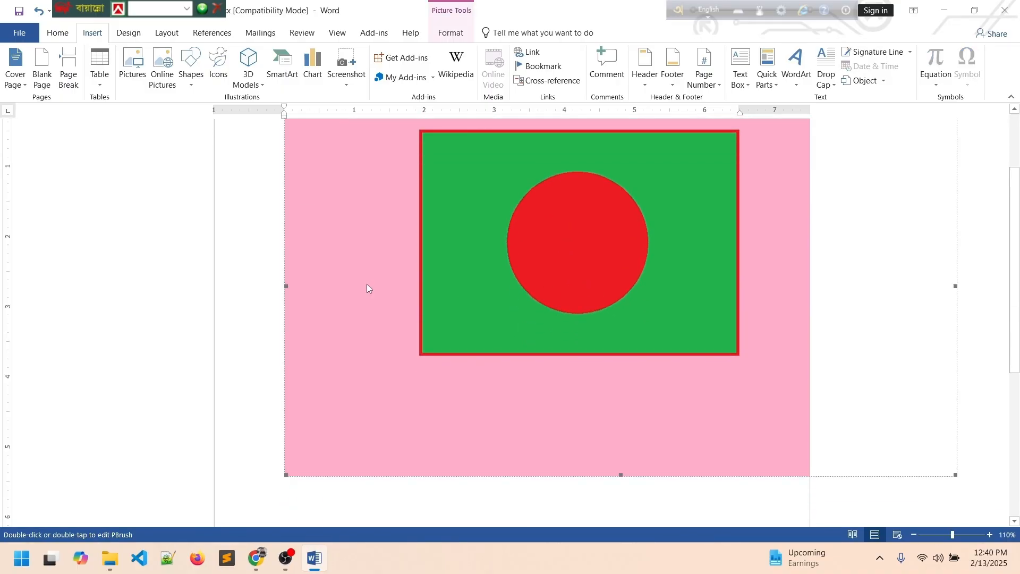
click(368, 285)
click(344, 308)
click(296, 320)
scroll(356, 288, up, 3)
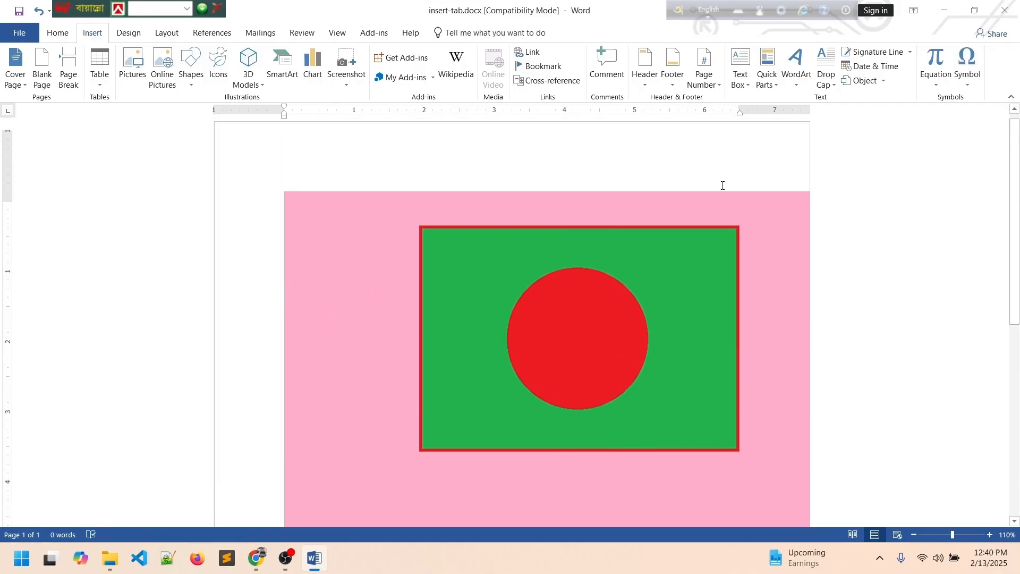
click(884, 82)
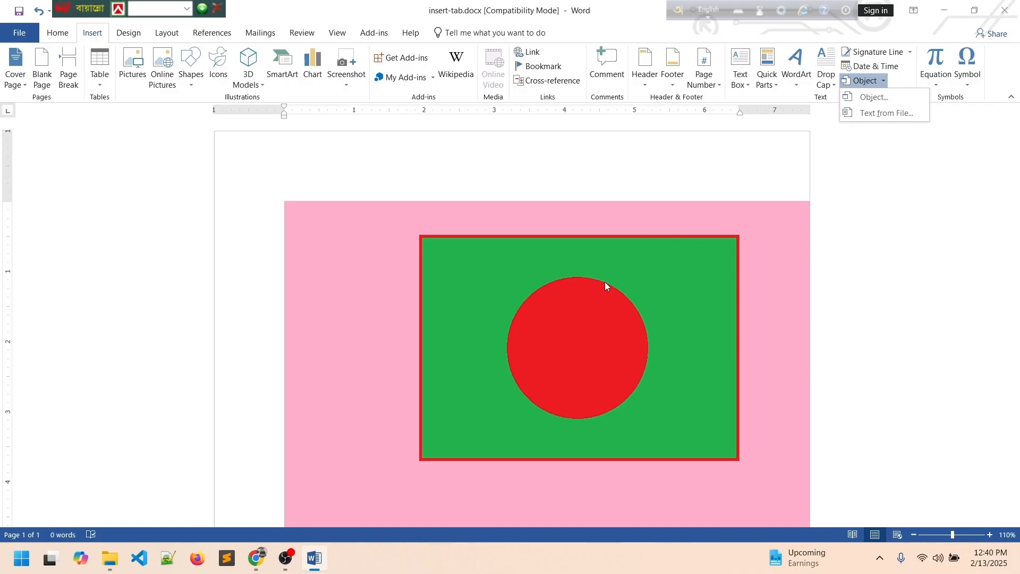
scroll(597, 282, down, 3)
scroll(594, 282, up, 3)
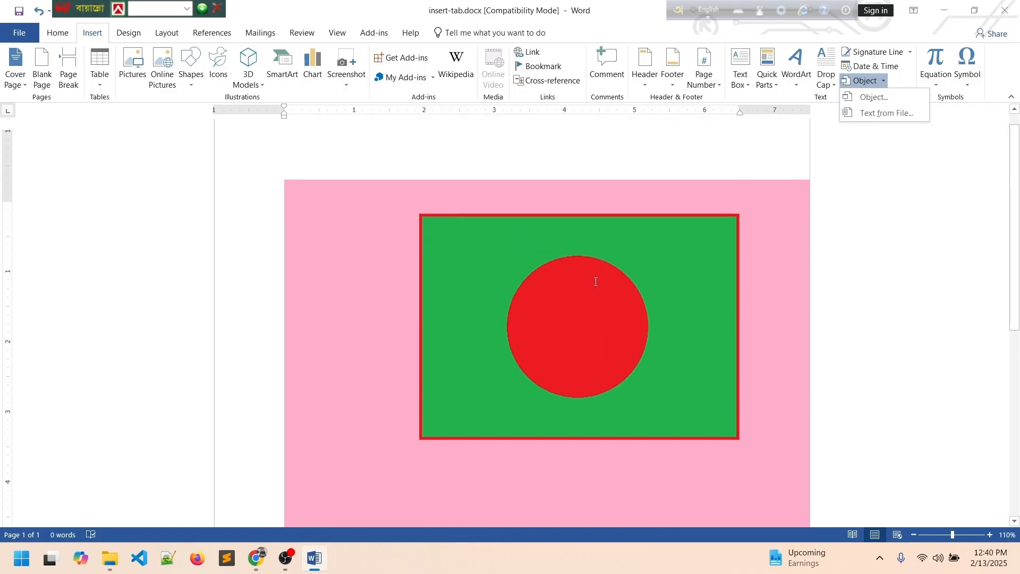
click(555, 269)
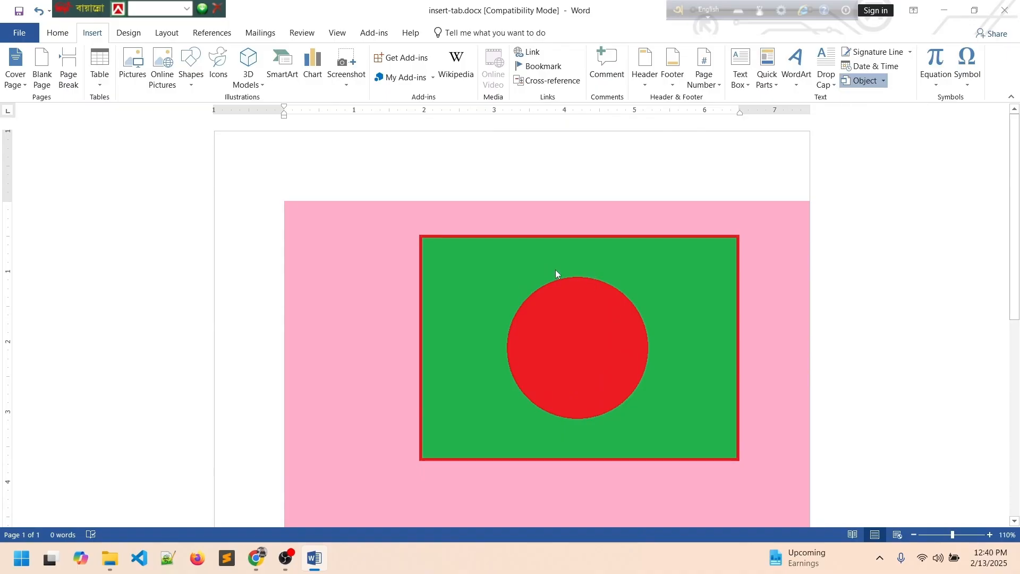
click(483, 279)
Delete the flag picture with Ctrl+A and Delete, then open and close the Equation gallery.
key(ctrl+a)
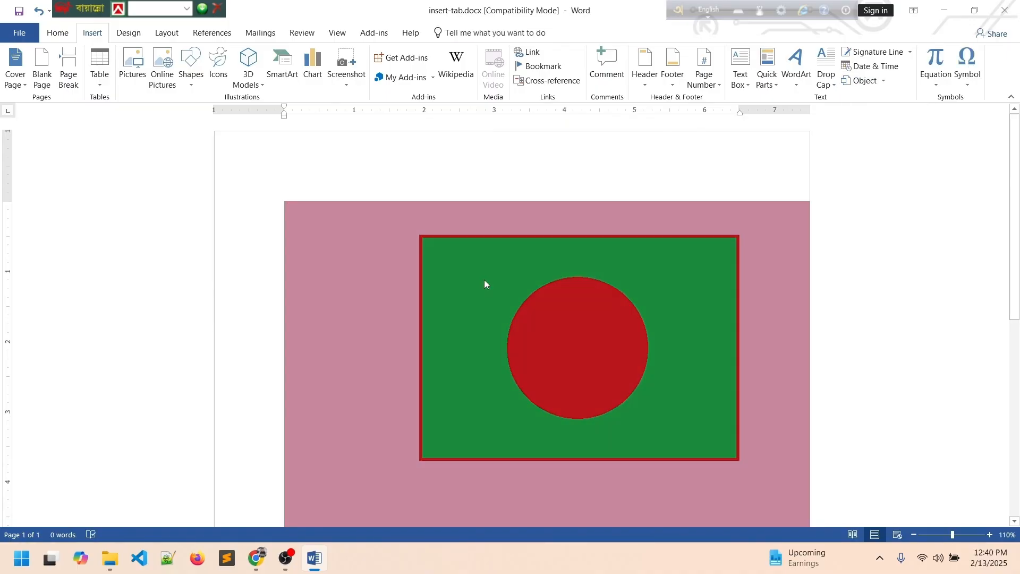
key(Delete)
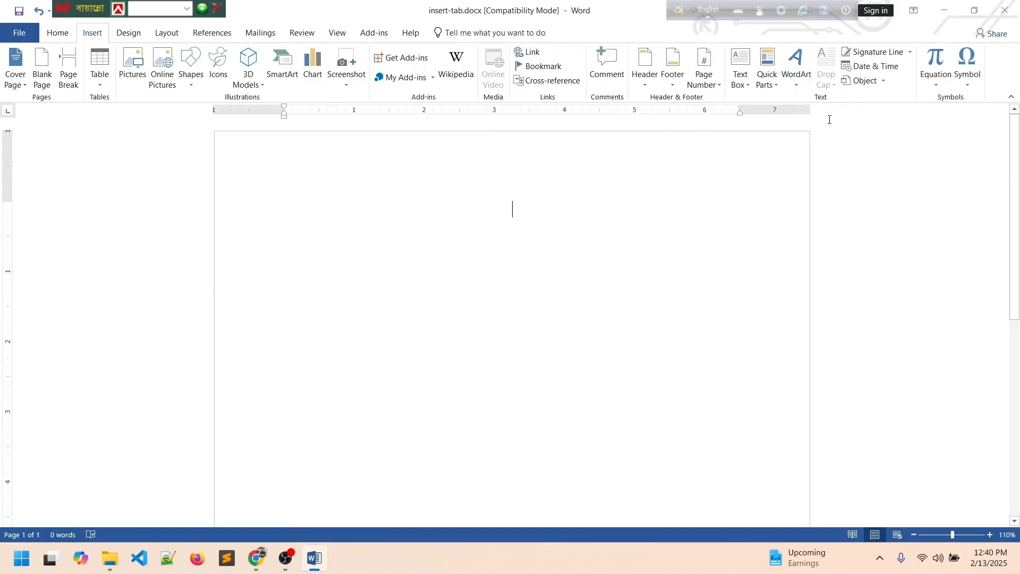
click(938, 90)
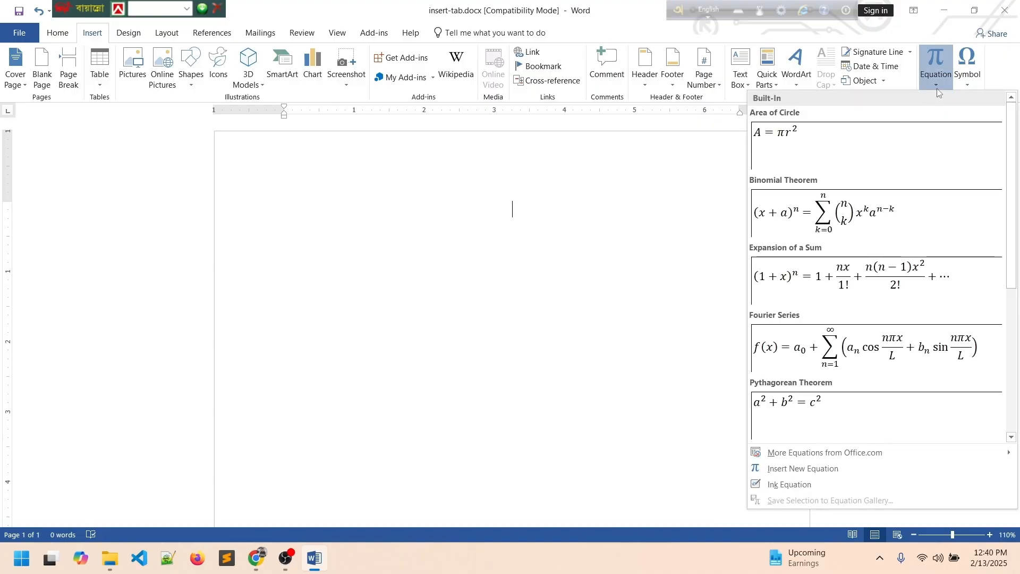
click(600, 240)
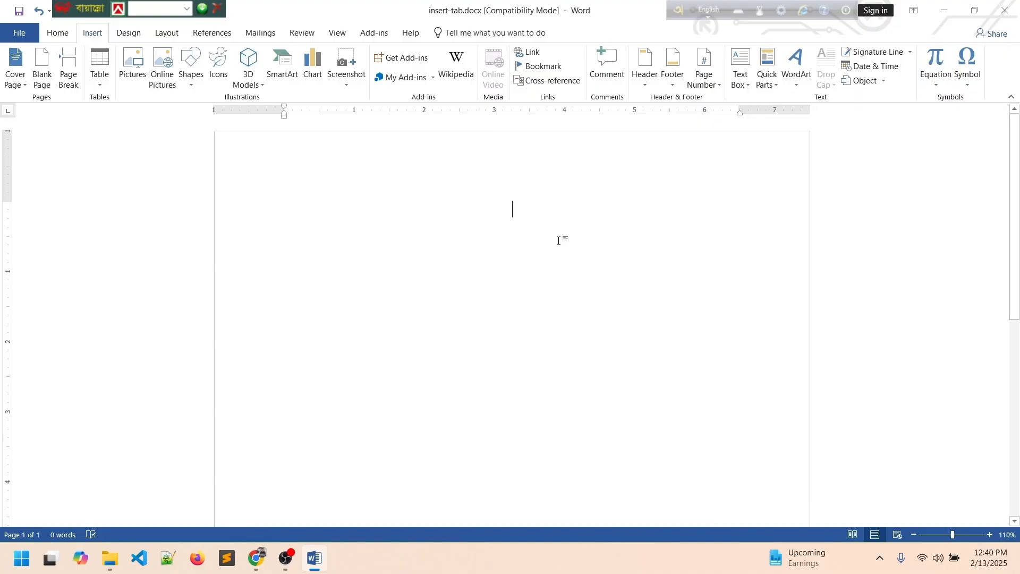
click(260, 225)
click(494, 216)
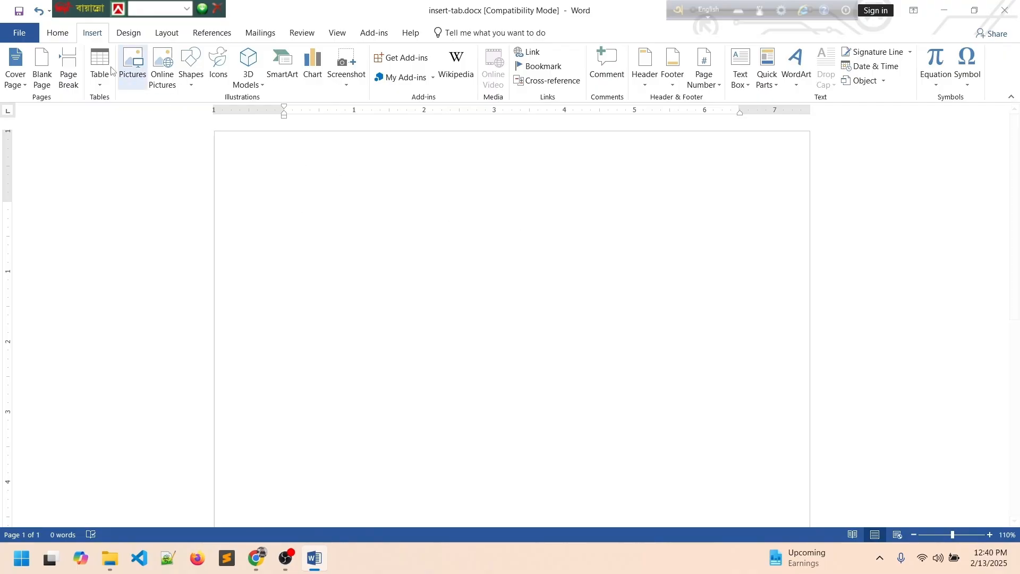
Left-align the empty line and insert the Binomial Theorem equation.
click(58, 33)
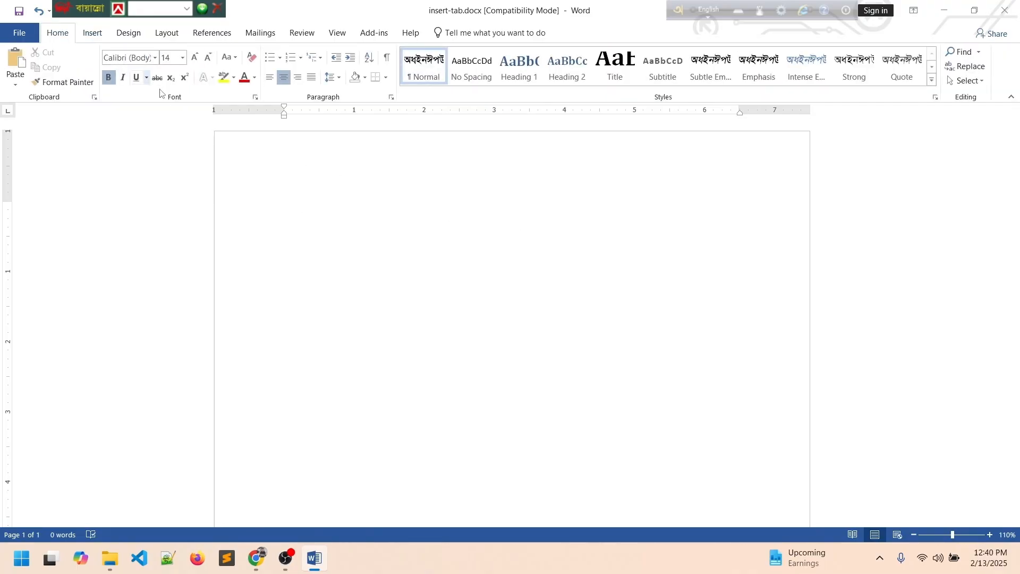
click(270, 77)
click(92, 33)
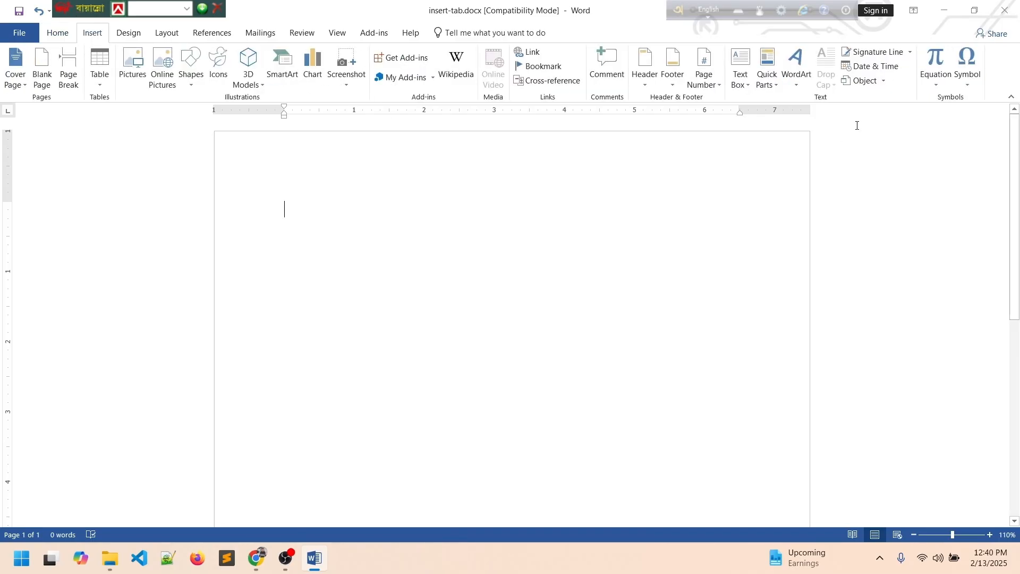
click(936, 86)
click(782, 217)
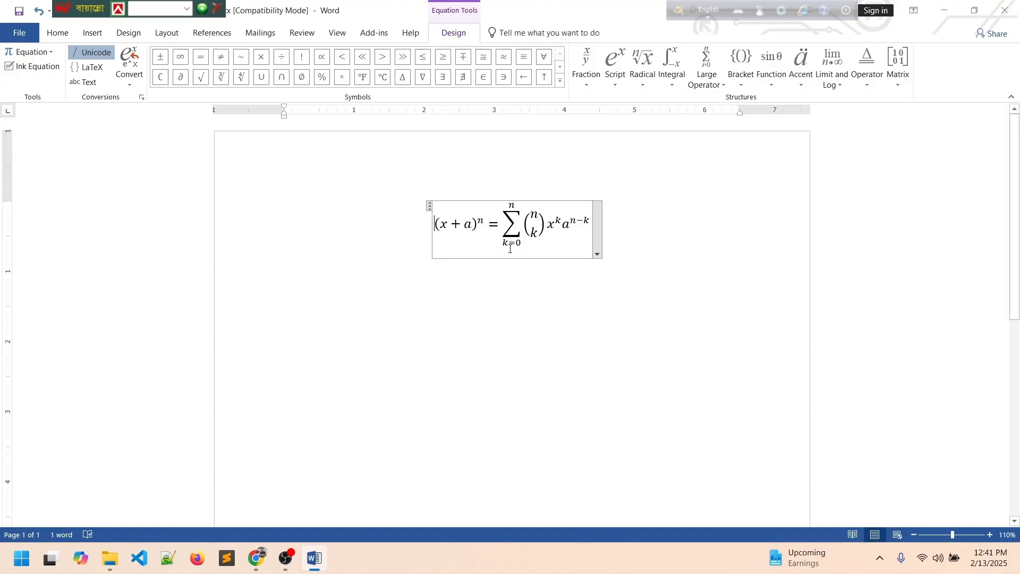
Change the equation's left side from (x + a)^n to (a + b)².
key(Right)
key(Right)
text(a)
key(BackSpace)
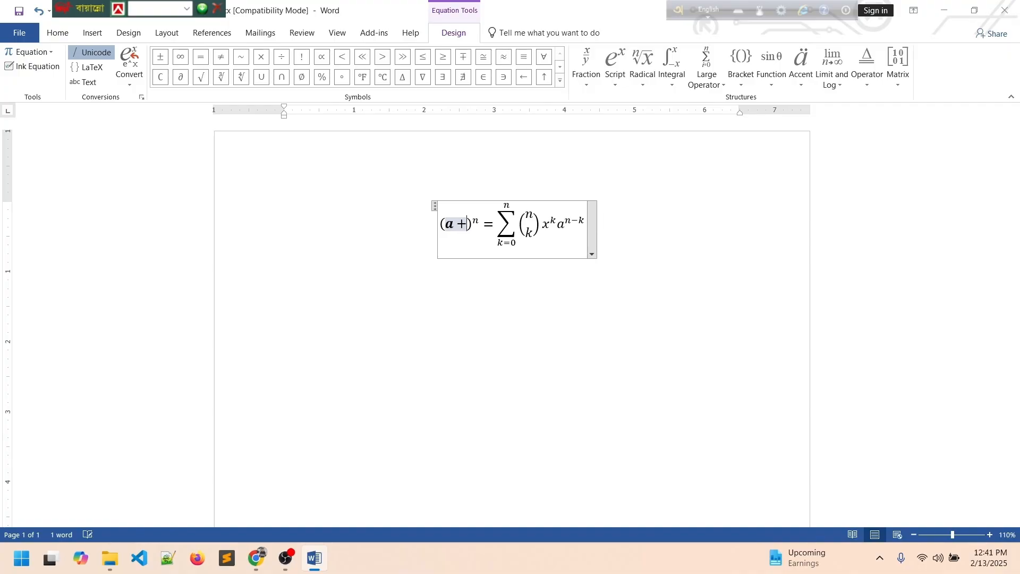
text(b)
key(Right)
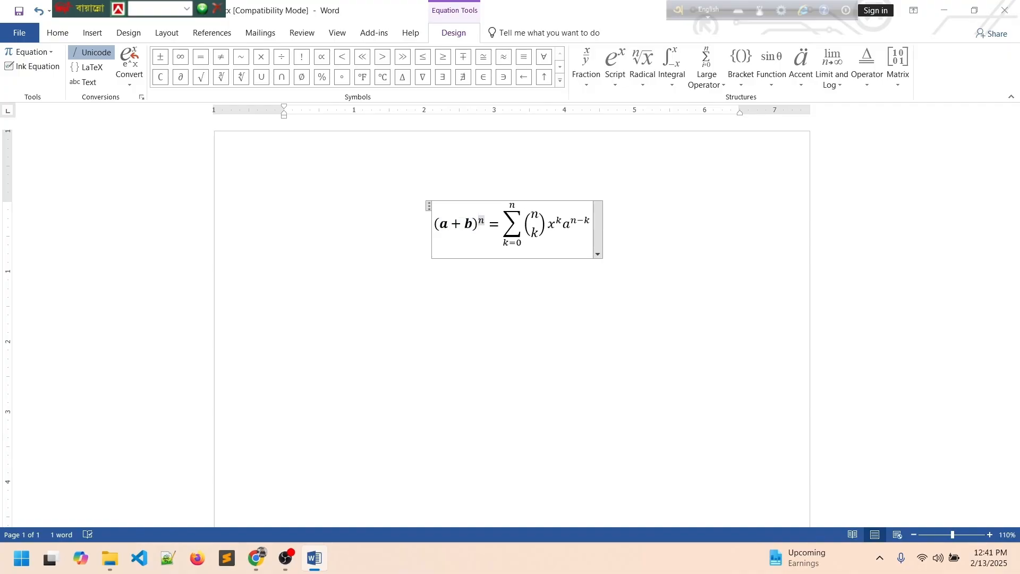
key(Delete)
text(2)
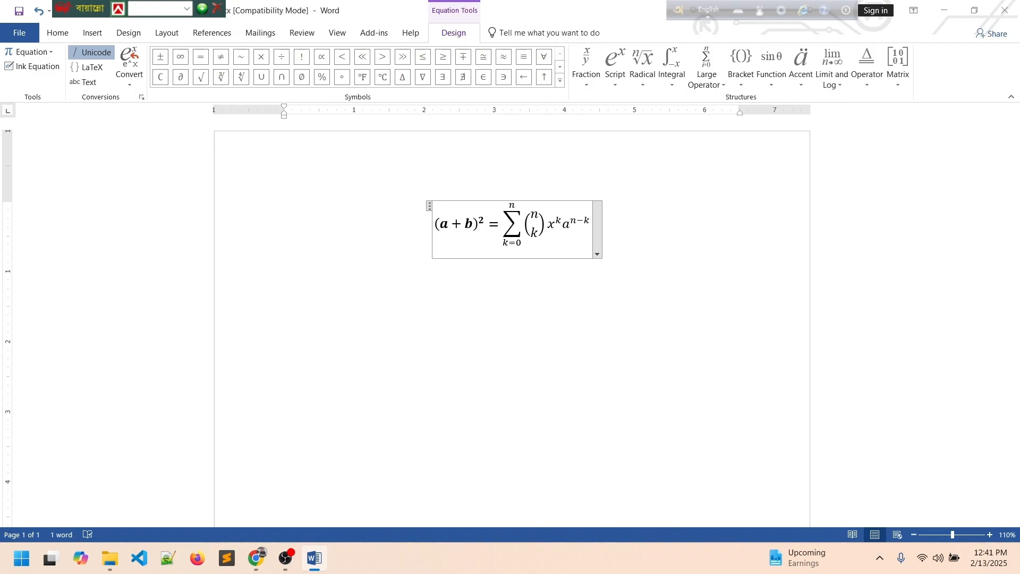
click(675, 207)
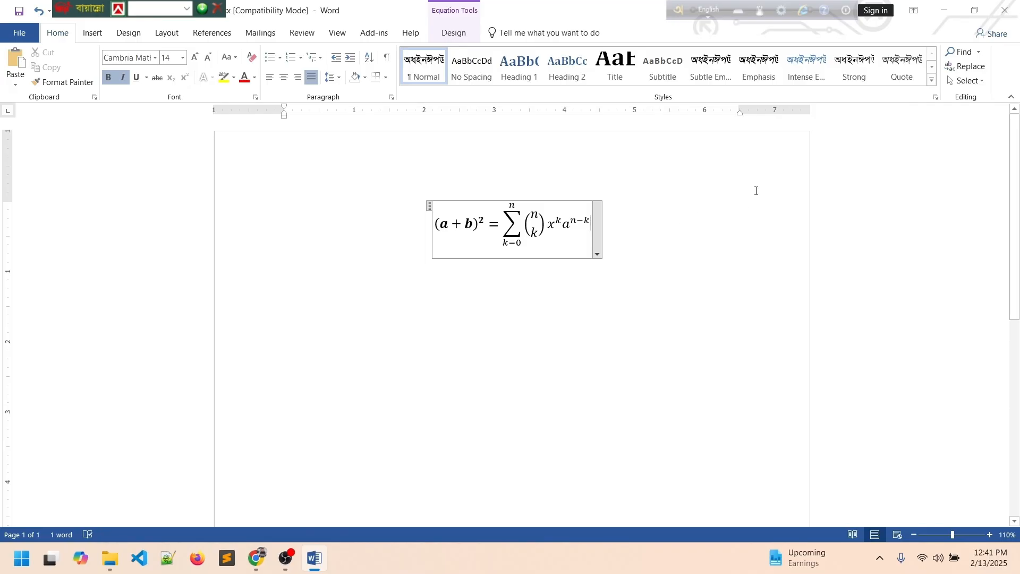
click(92, 33)
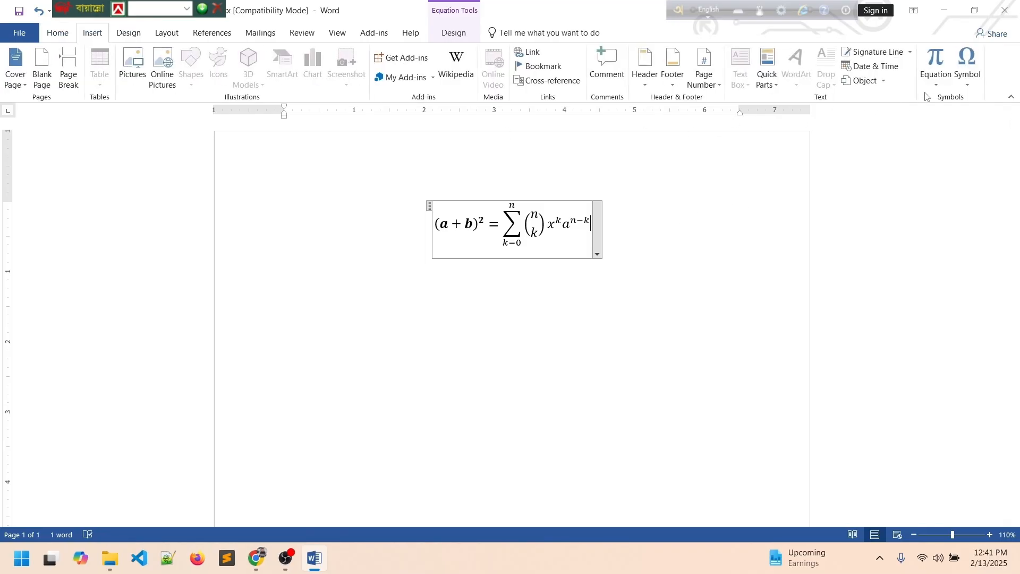
Insert the Quadratic Formula on its own line below the binomial equation.
click(936, 84)
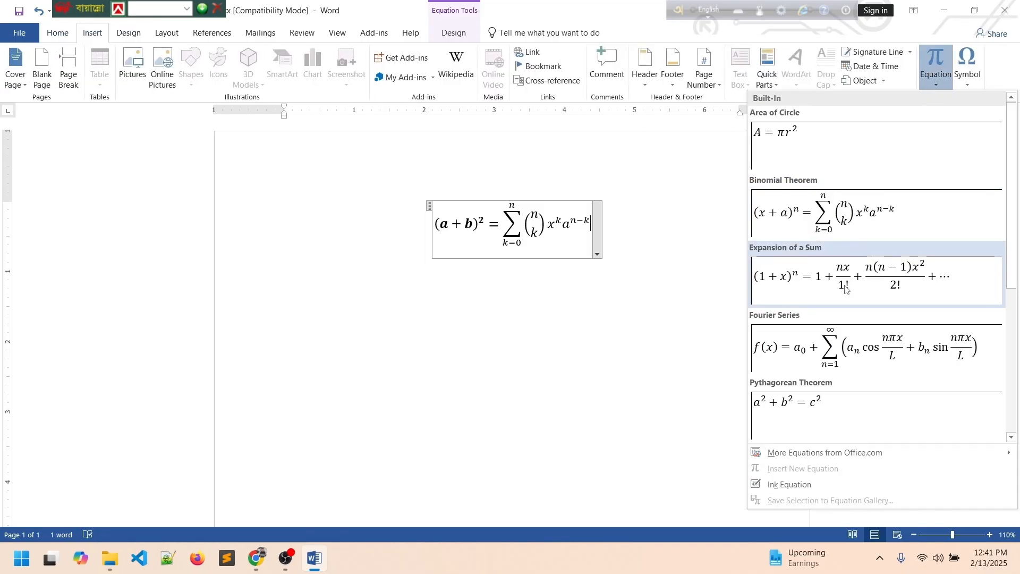
scroll(830, 383, down, 2)
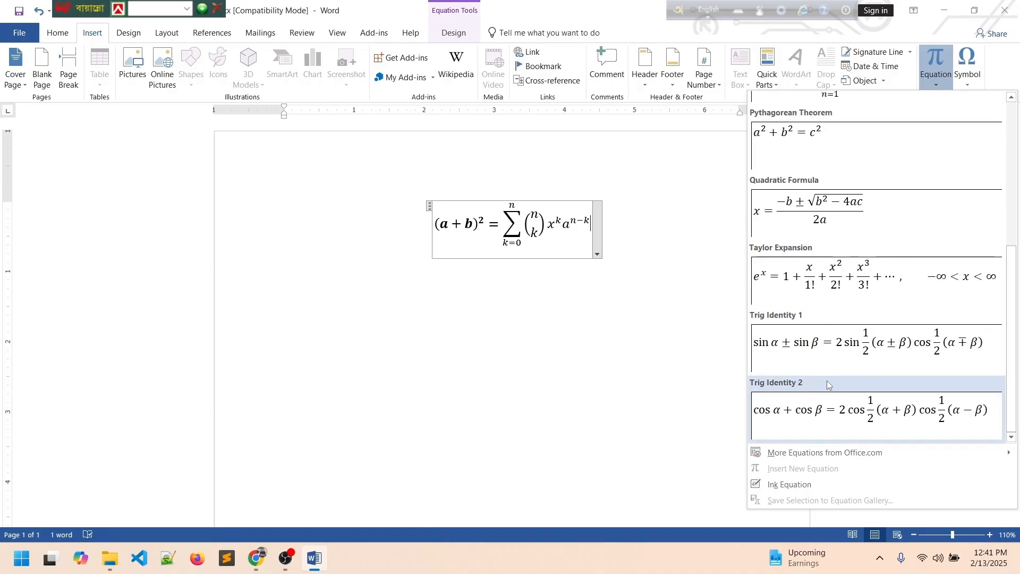
scroll(826, 273, up, 2)
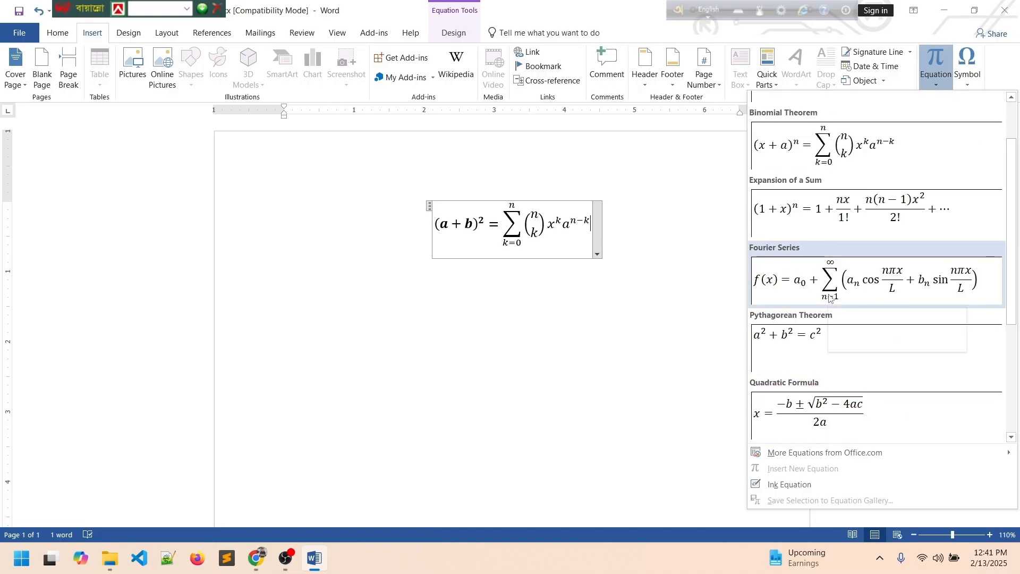
scroll(831, 299, down, 2)
click(811, 222)
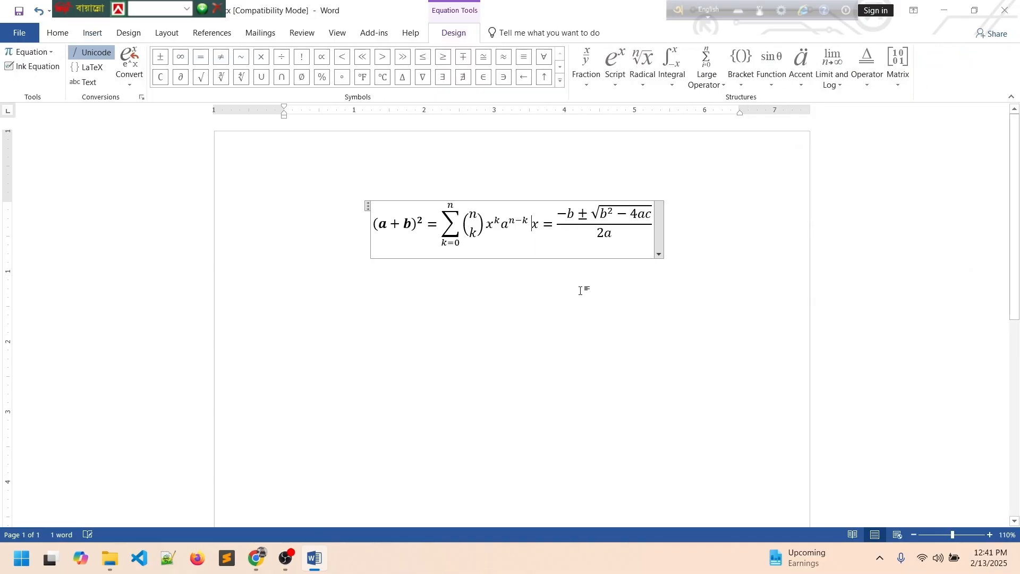
key(Return)
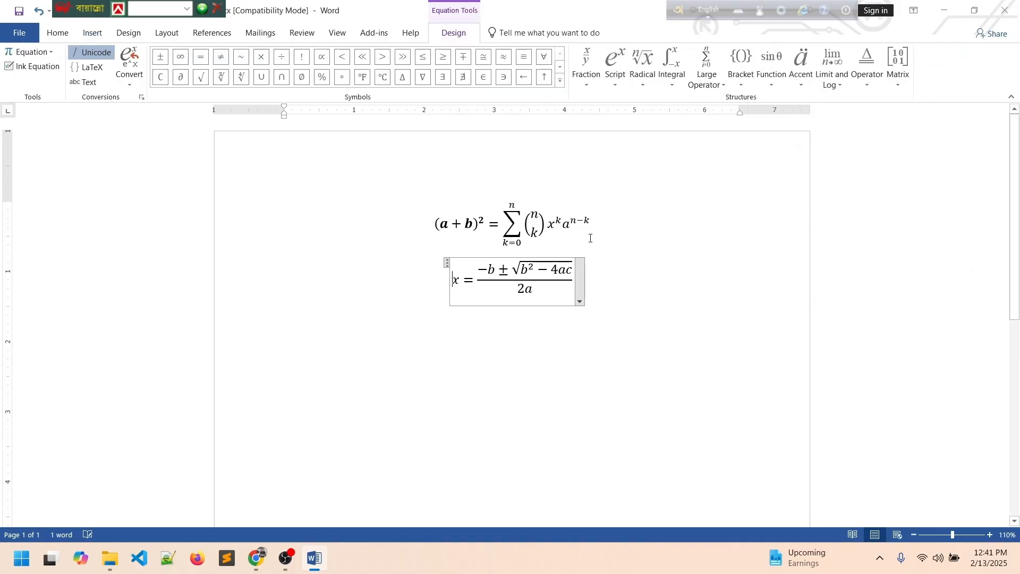
Add a two-row empty matrix after ± in the numerator, then select everything.
click(487, 271)
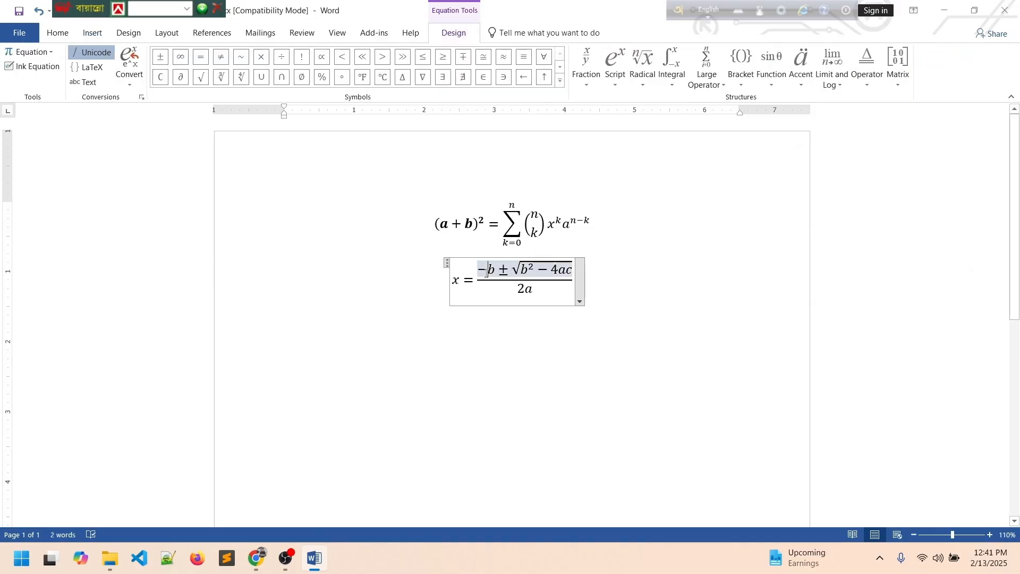
click(518, 288)
click(517, 274)
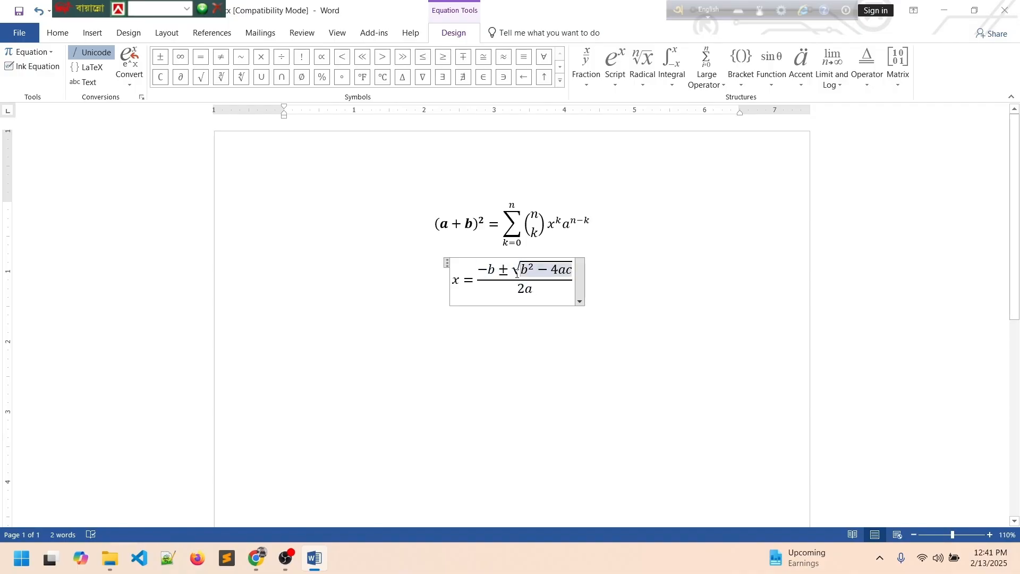
click(509, 271)
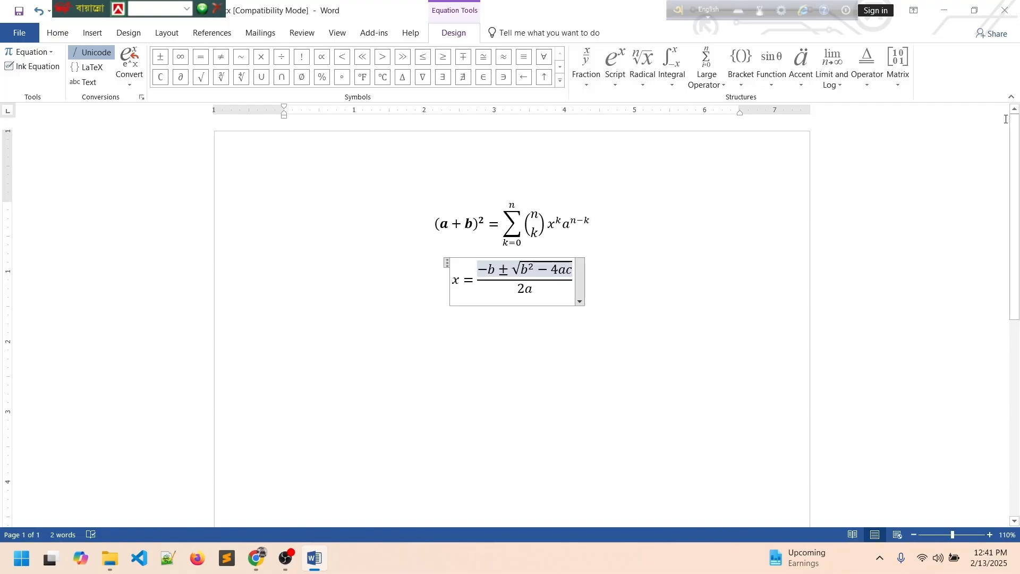
click(903, 64)
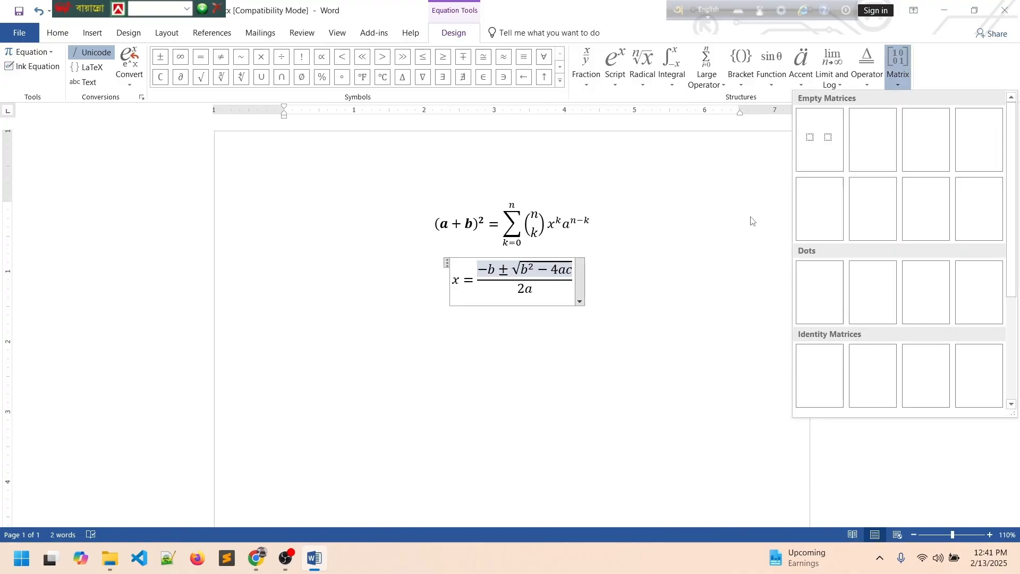
click(872, 140)
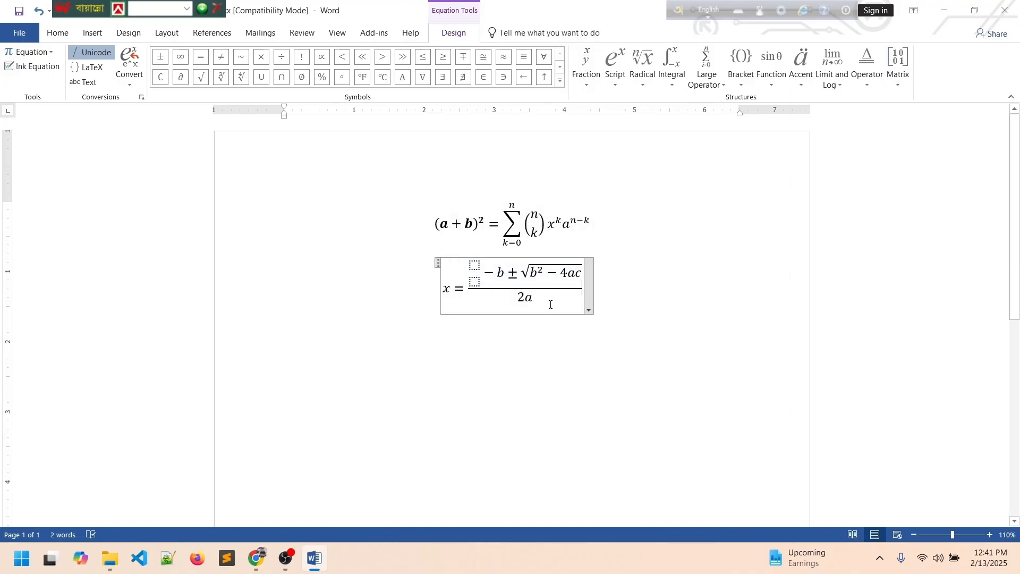
click(515, 275)
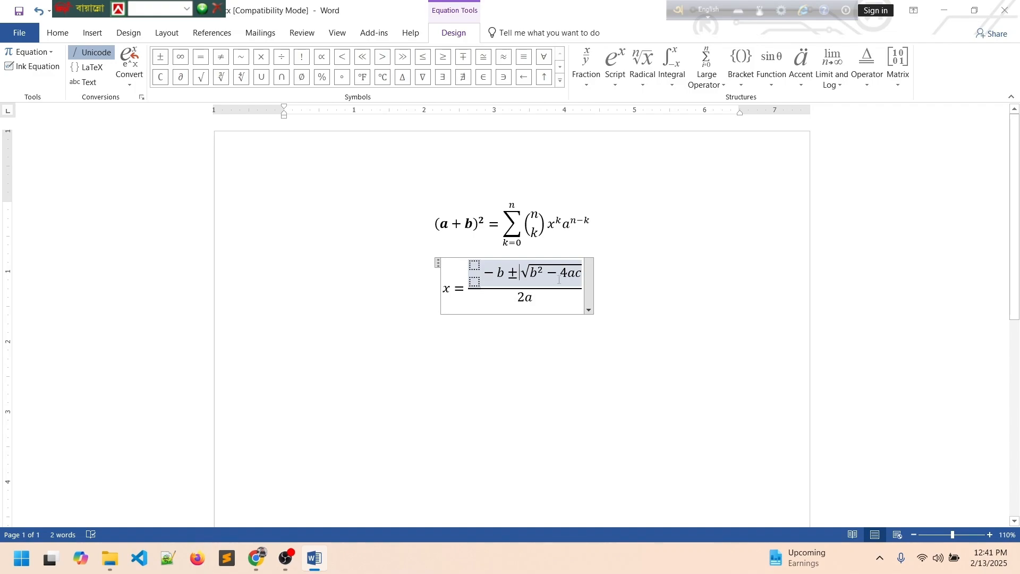
key(ctrl+a)
Delete both equations and insert a ¥ symbol from the Symbol list.
key(Delete)
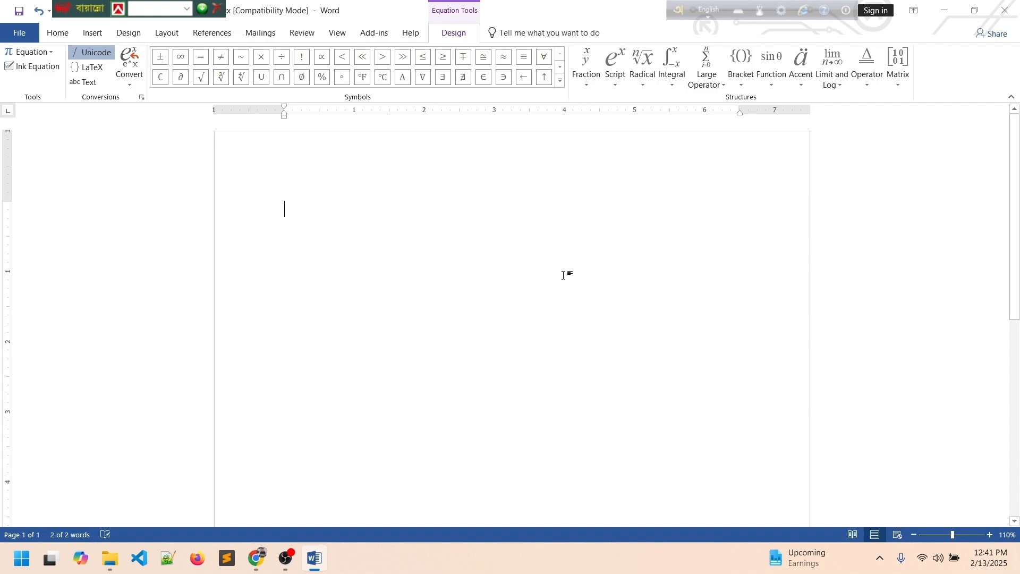
click(57, 33)
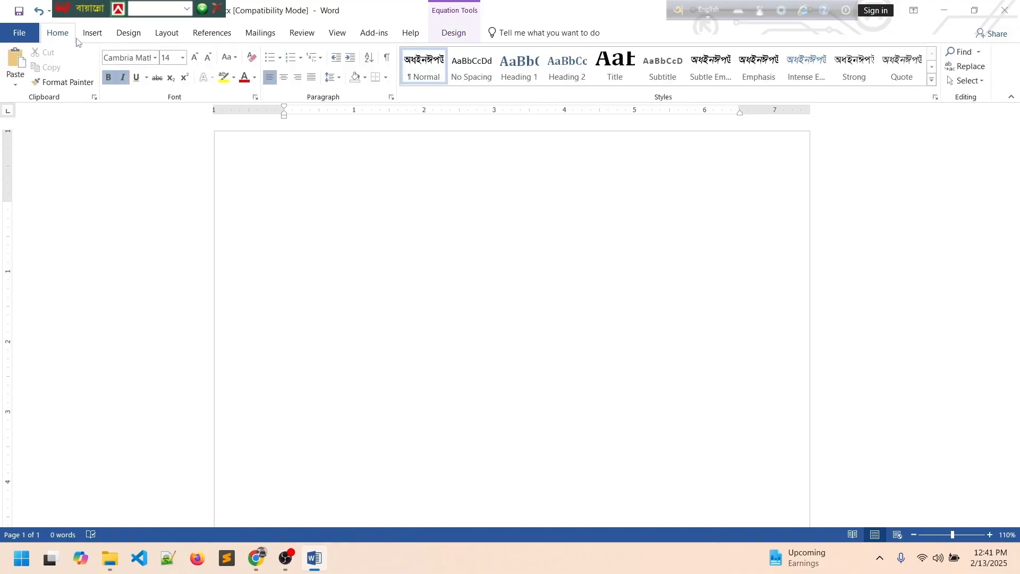
click(92, 33)
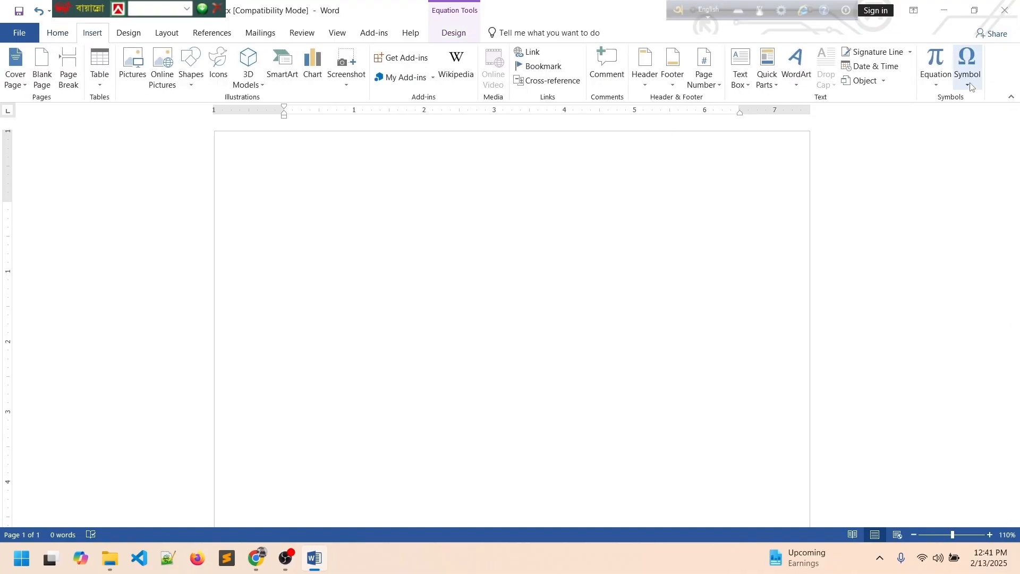
click(970, 84)
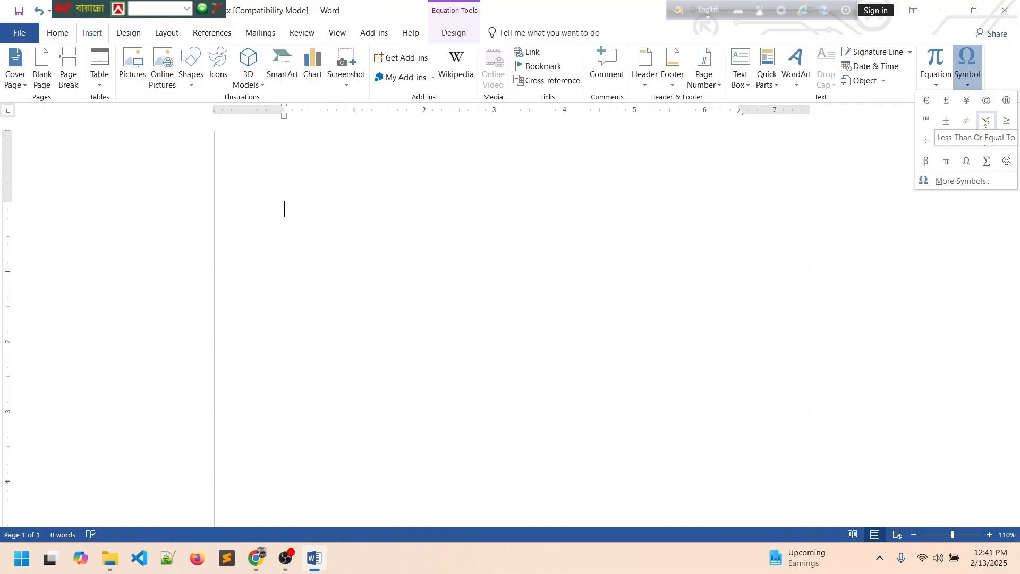
click(967, 100)
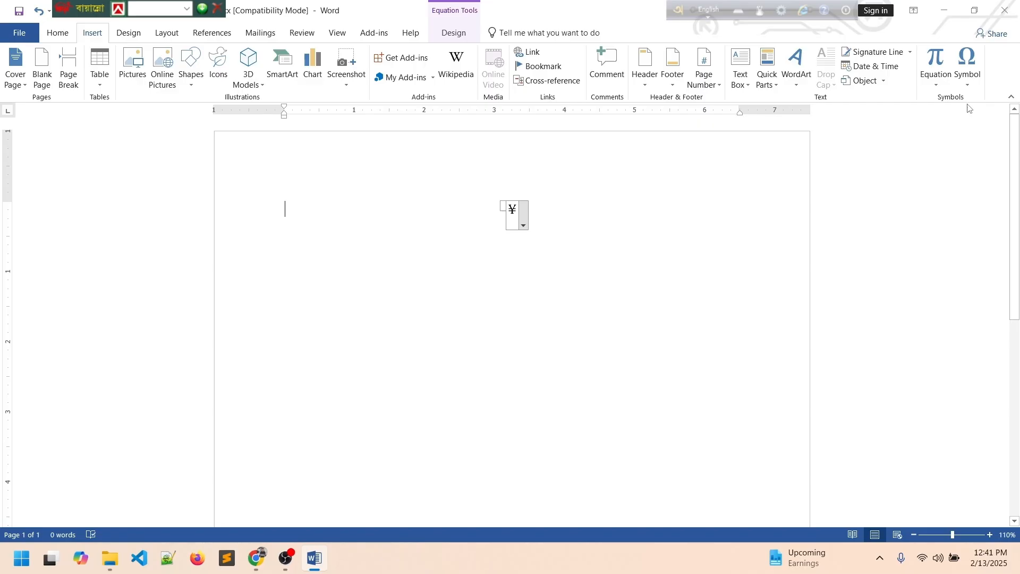
Select the ¥ and grow it to font size 110.
click(473, 236)
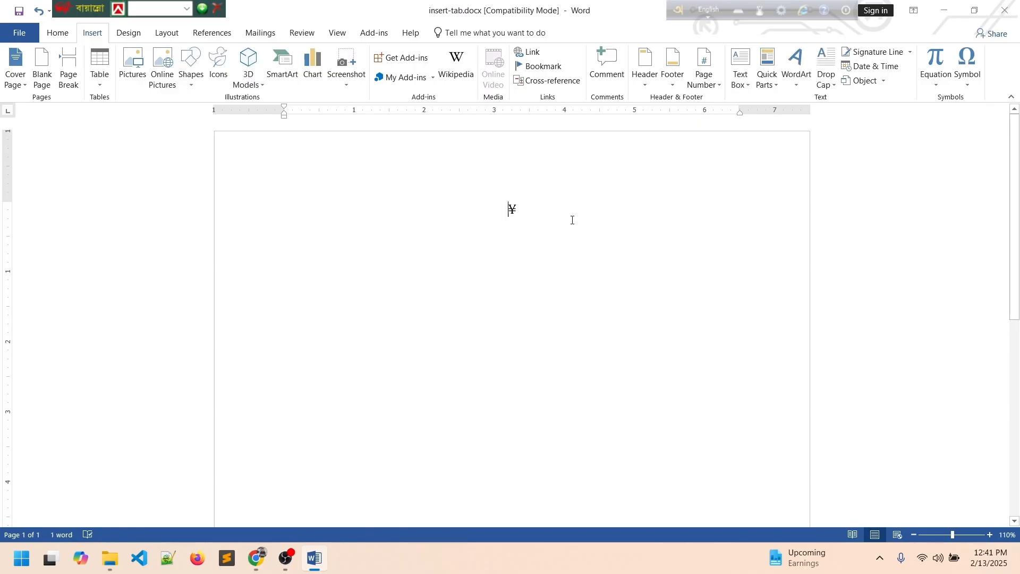
drag(521, 205, 458, 214)
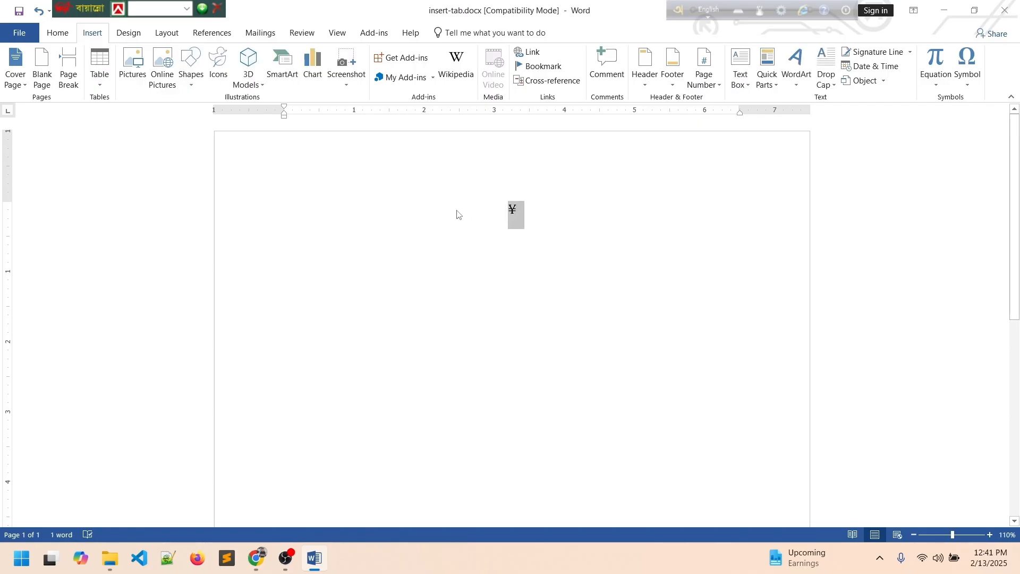
click(71, 38)
click(193, 58)
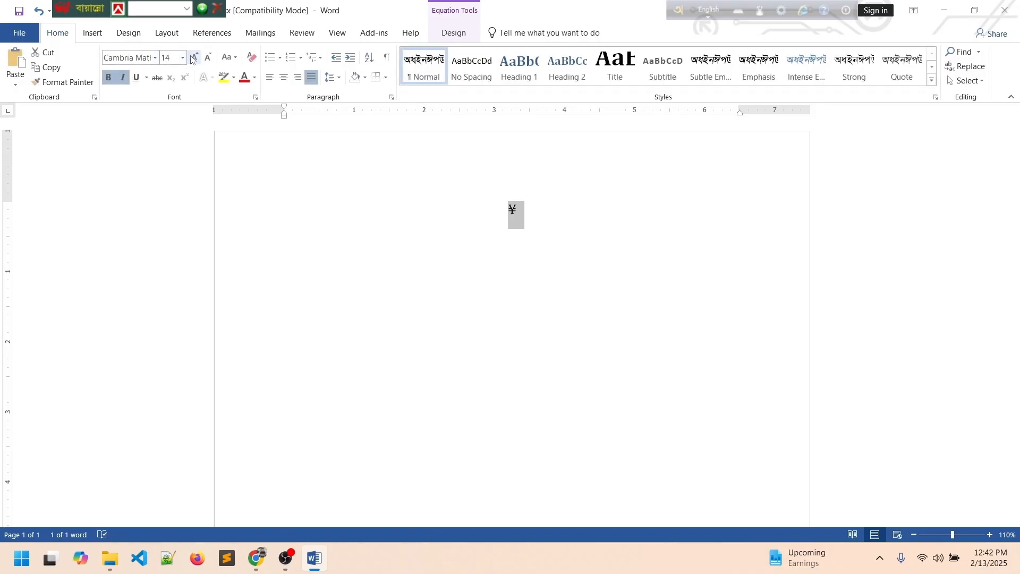
click(193, 58)
click(193, 57)
click(194, 57)
click(195, 57)
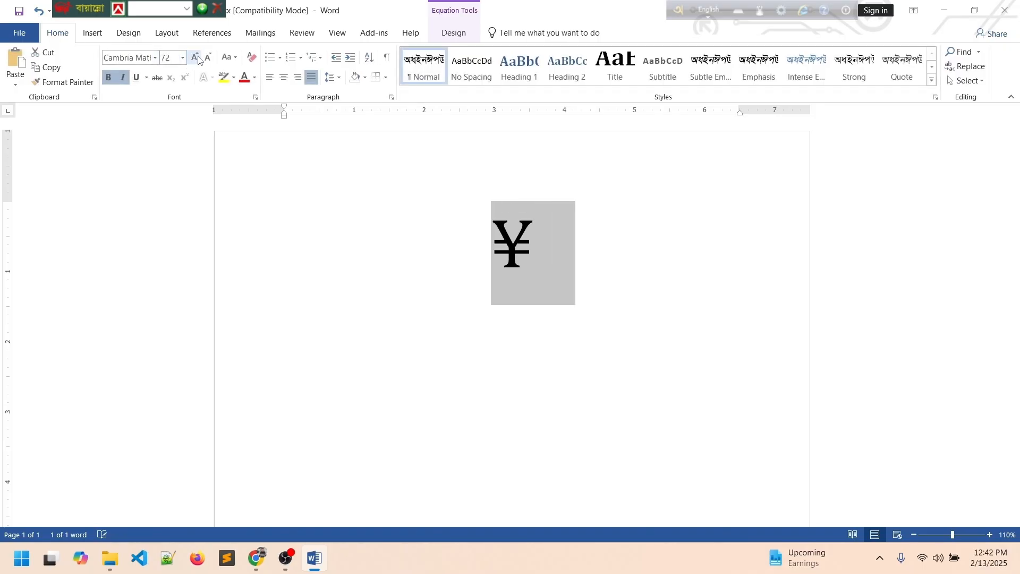
click(196, 57)
click(198, 59)
Give the ¥ a yellow highlight and a red font colour.
click(640, 289)
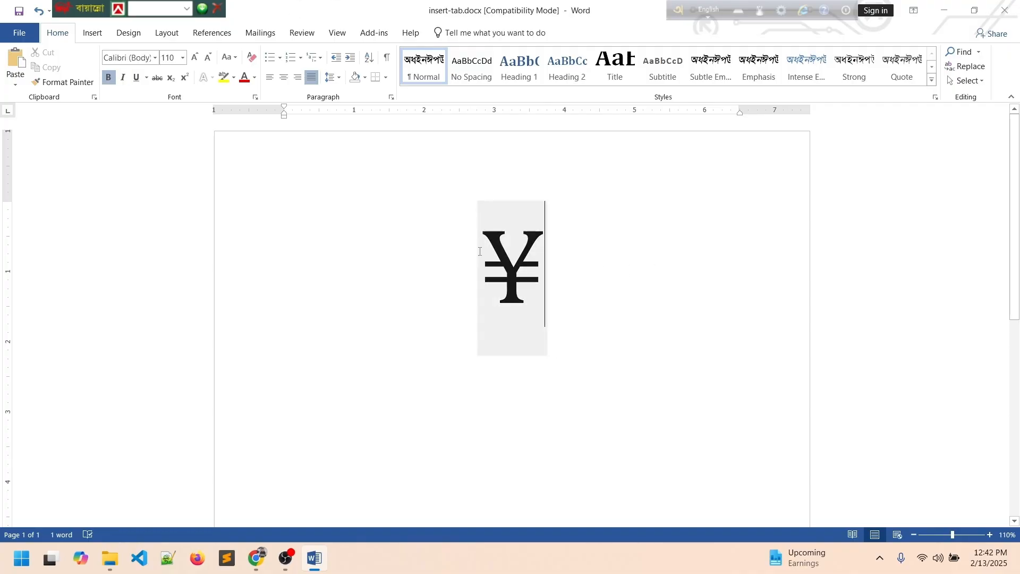
click(223, 79)
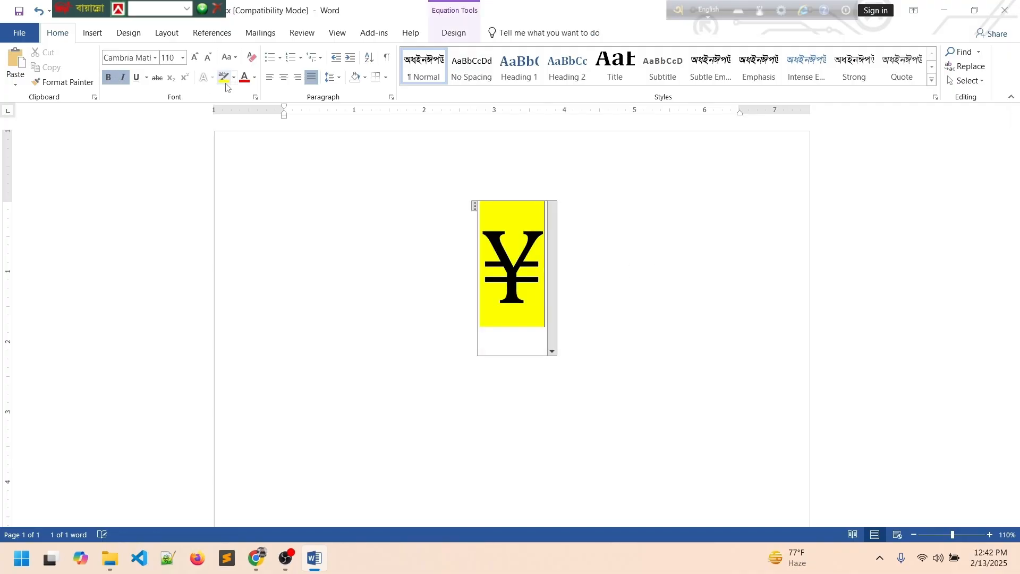
click(629, 291)
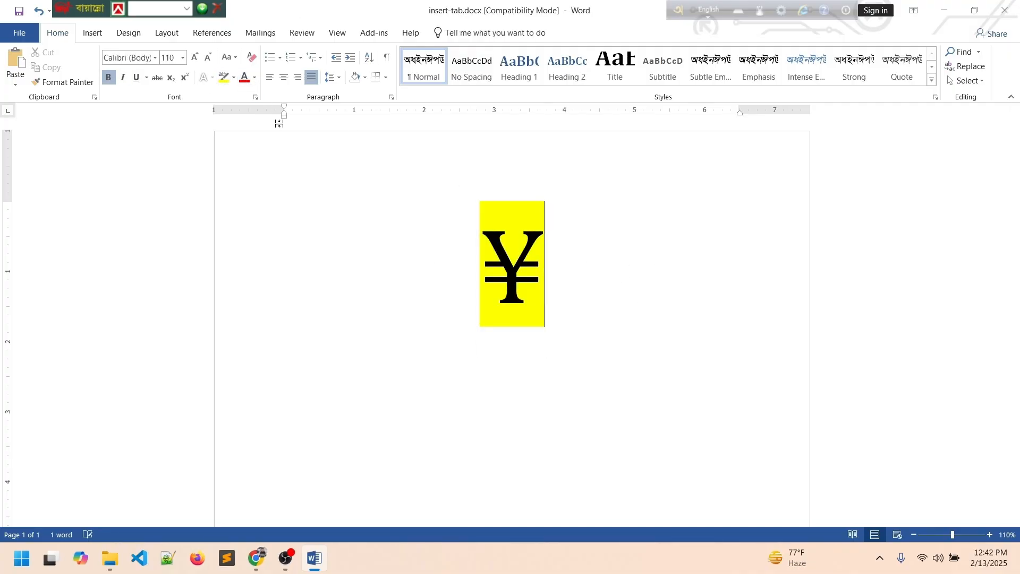
key(ctrl+a)
click(244, 77)
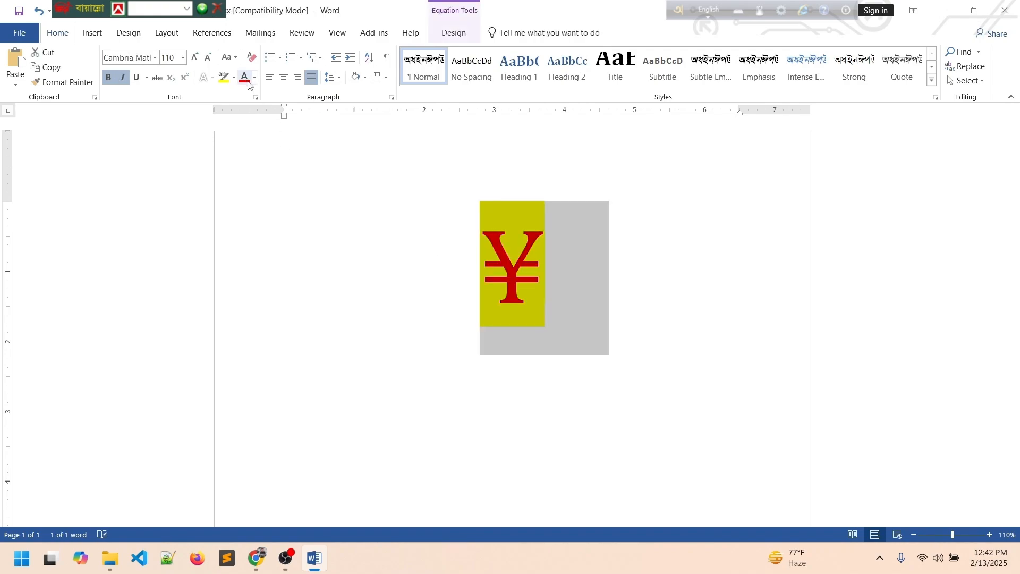
click(697, 269)
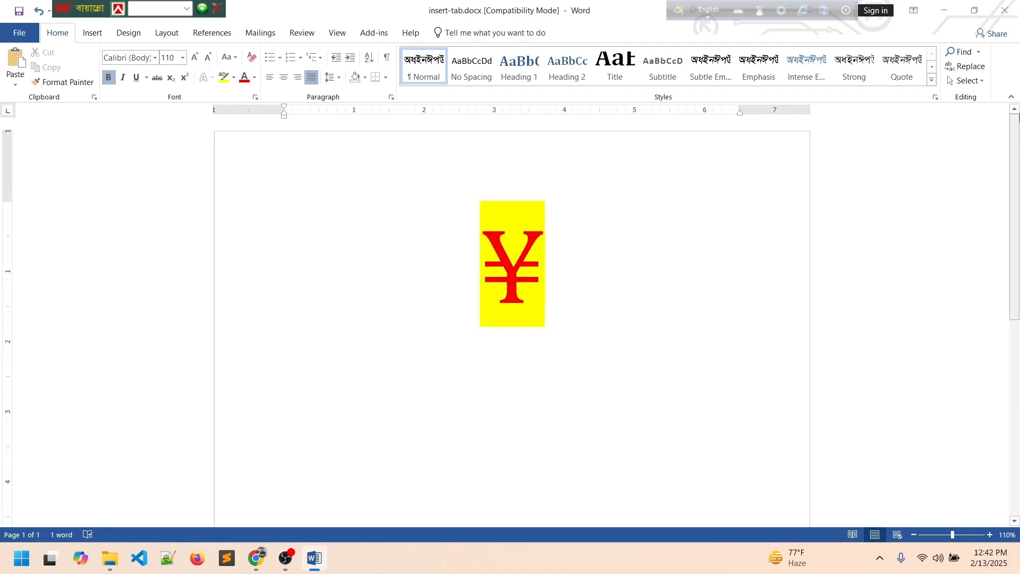
click(94, 32)
Browse the full More Symbols set and cancel without inserting anything.
click(969, 80)
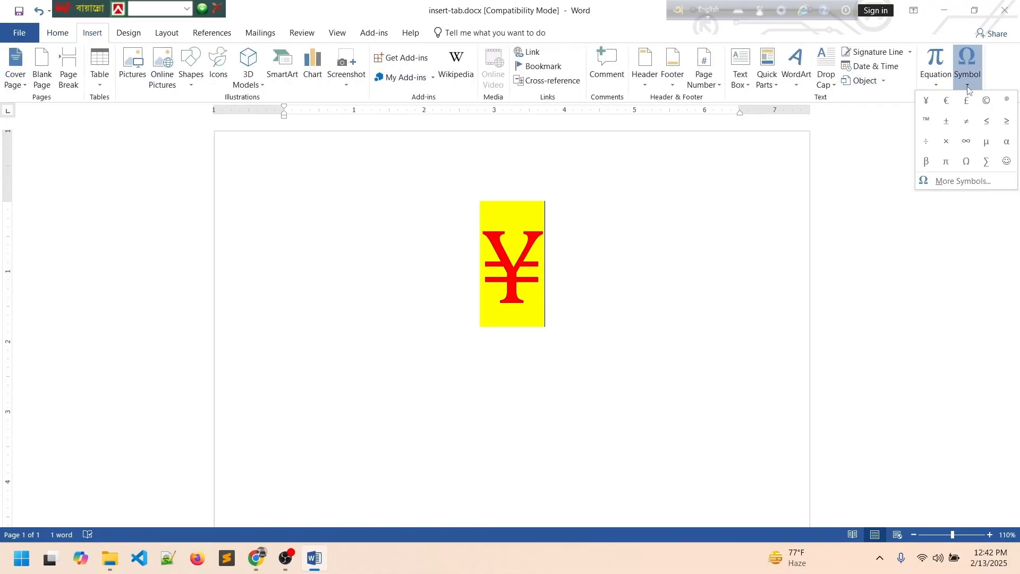
click(965, 181)
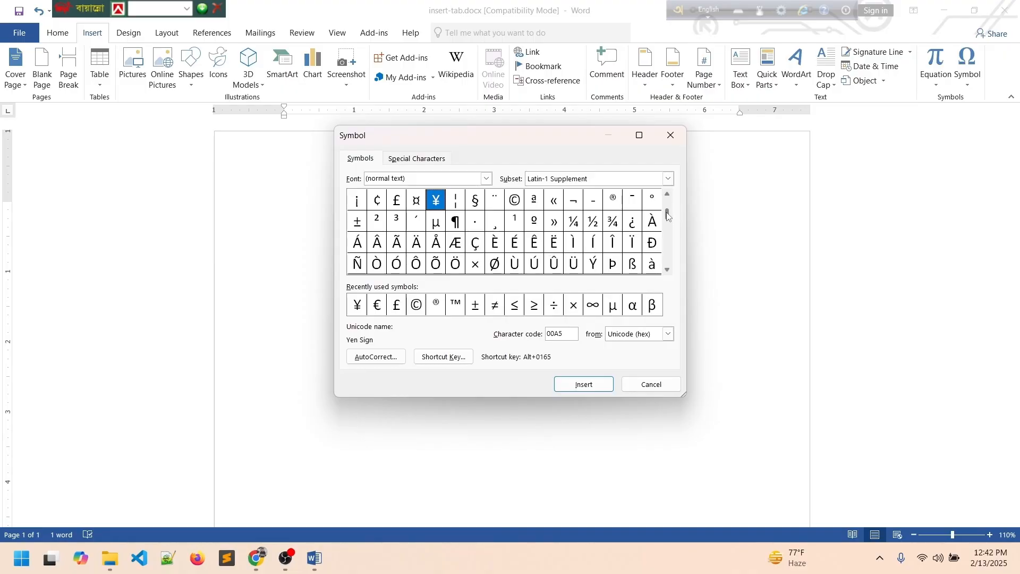
drag(668, 215, 673, 267)
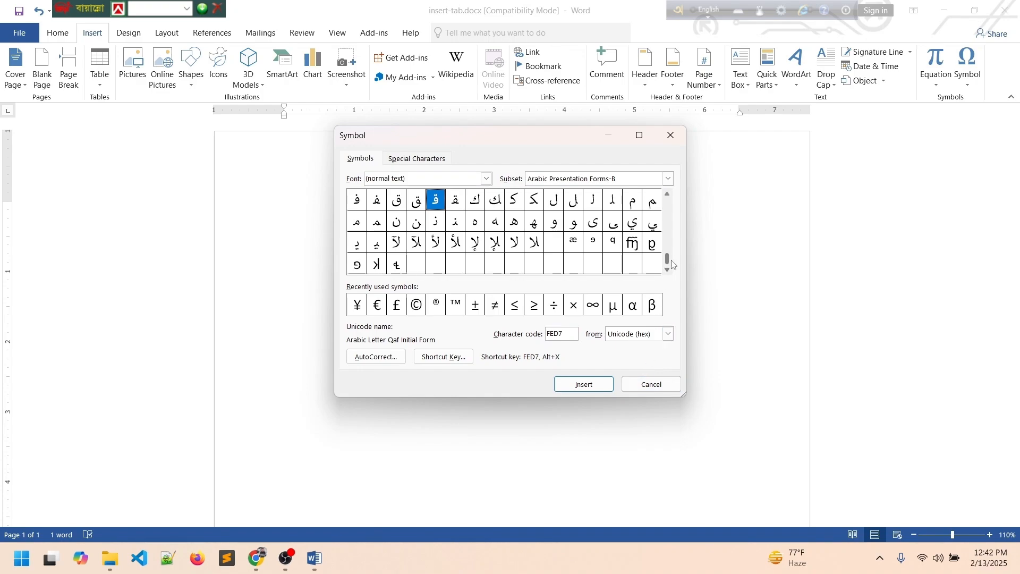
drag(669, 260, 671, 126)
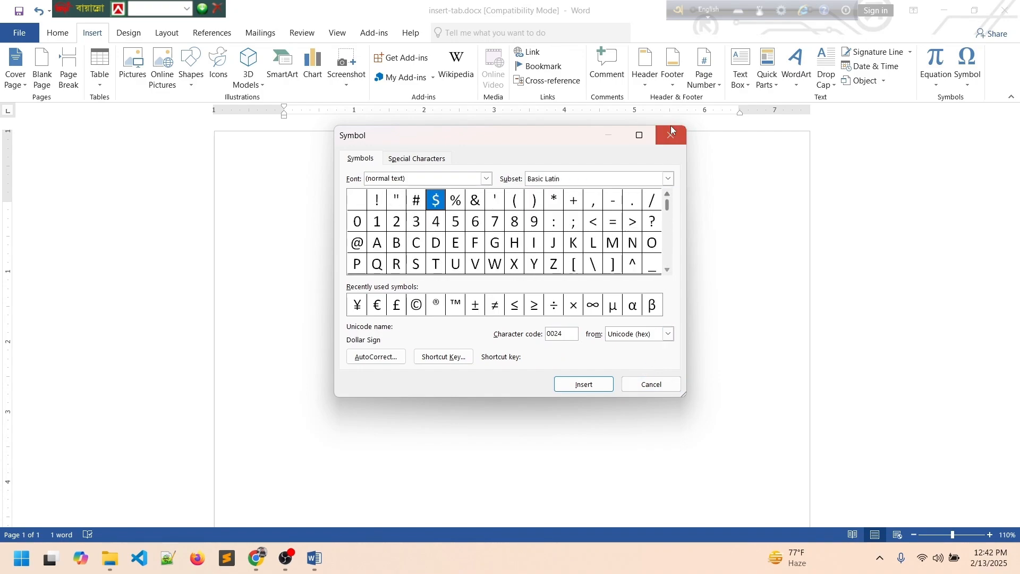
click(665, 384)
Select the ¥ symbol and delete it.
click(463, 235)
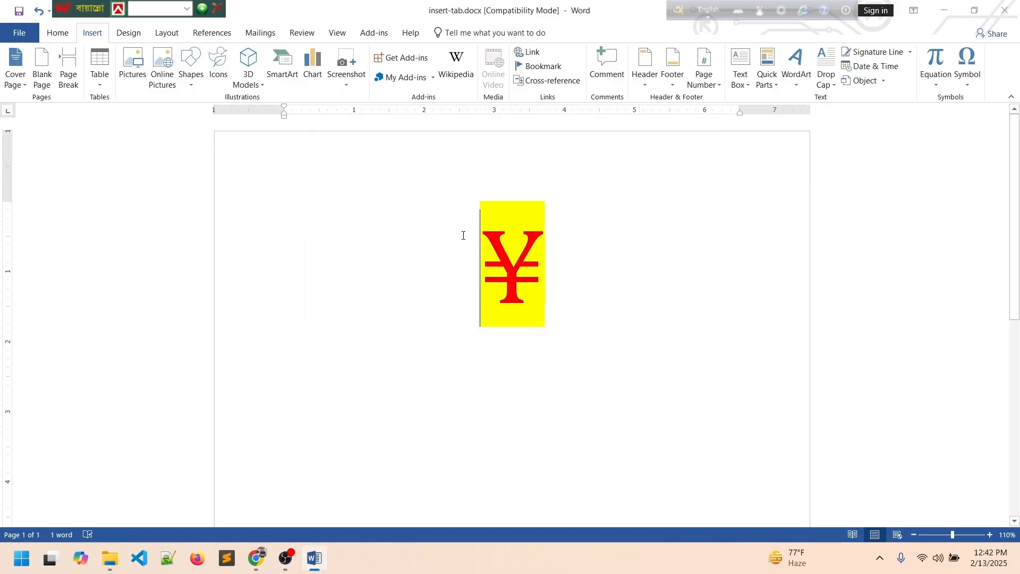
key(shift+Right)
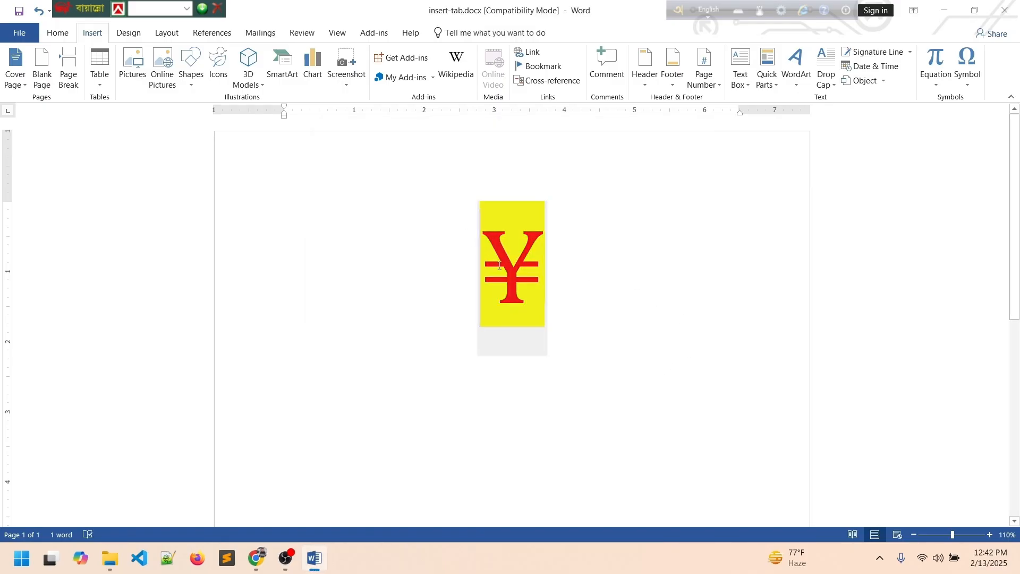
key(alt+equal)
key(Delete)
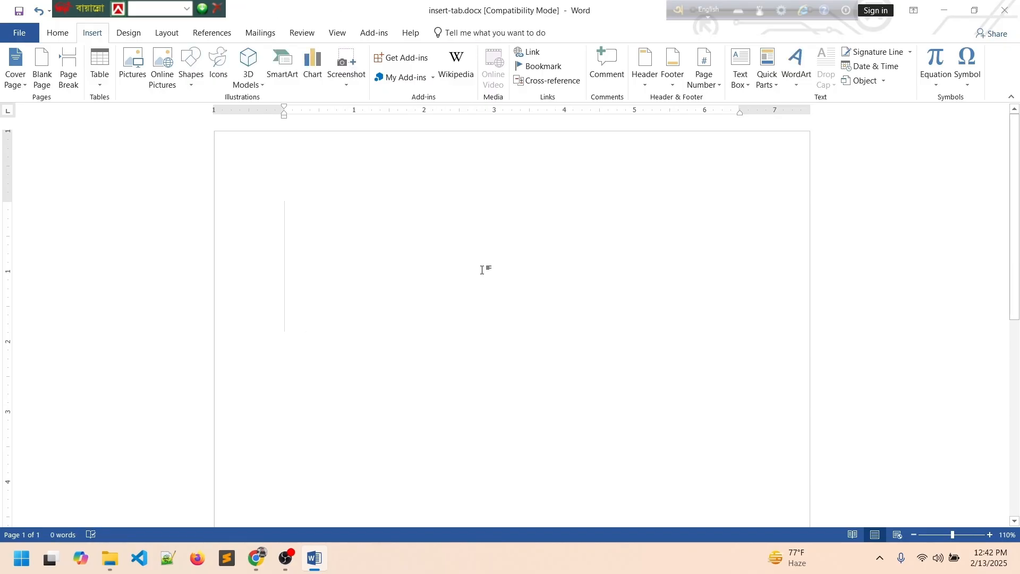